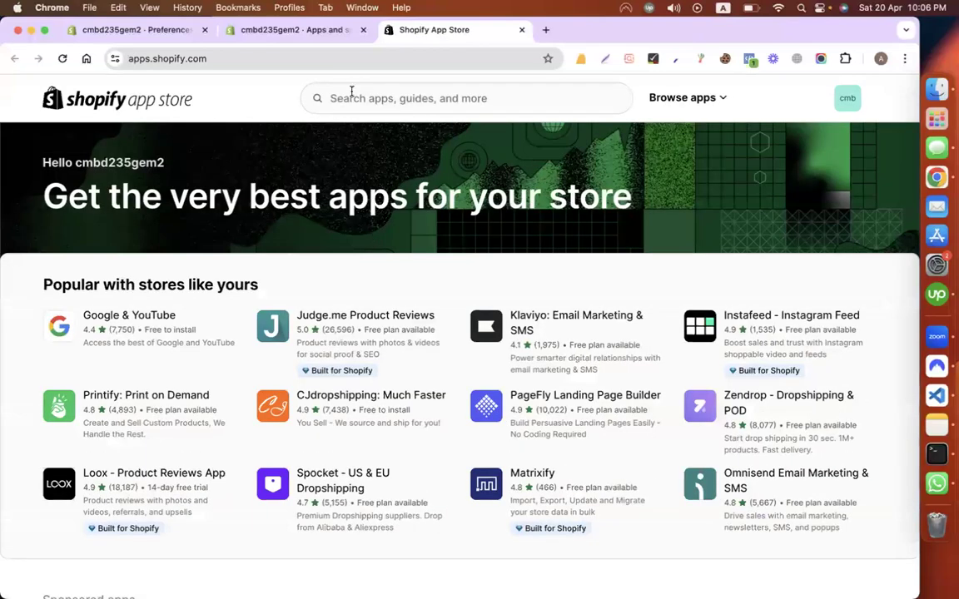
# Step: Install Klaviyo: Email Marketing & SMS from its App Store listing, confirming the signed-in store
pyautogui.click(546, 316)
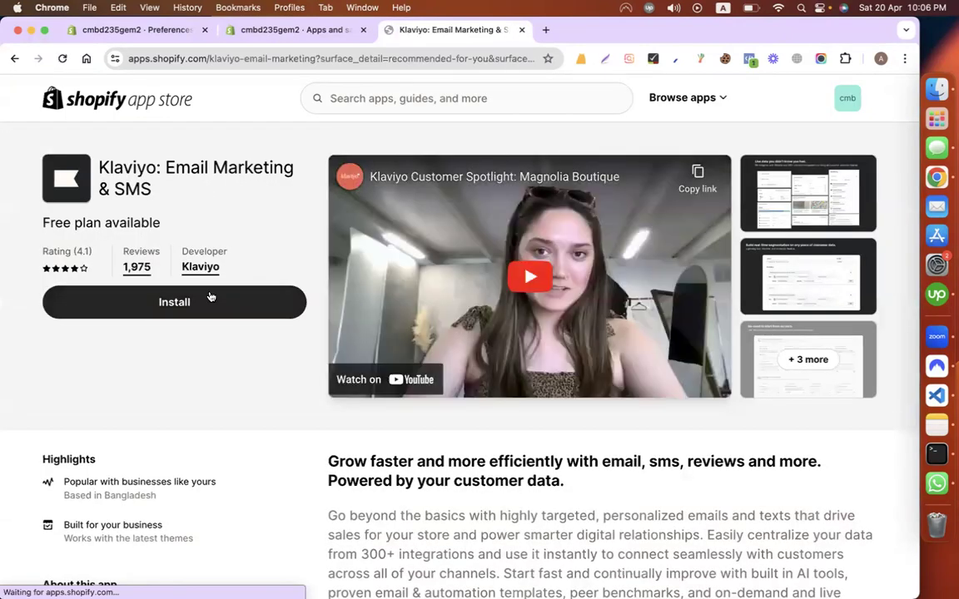
pyautogui.click(845, 98)
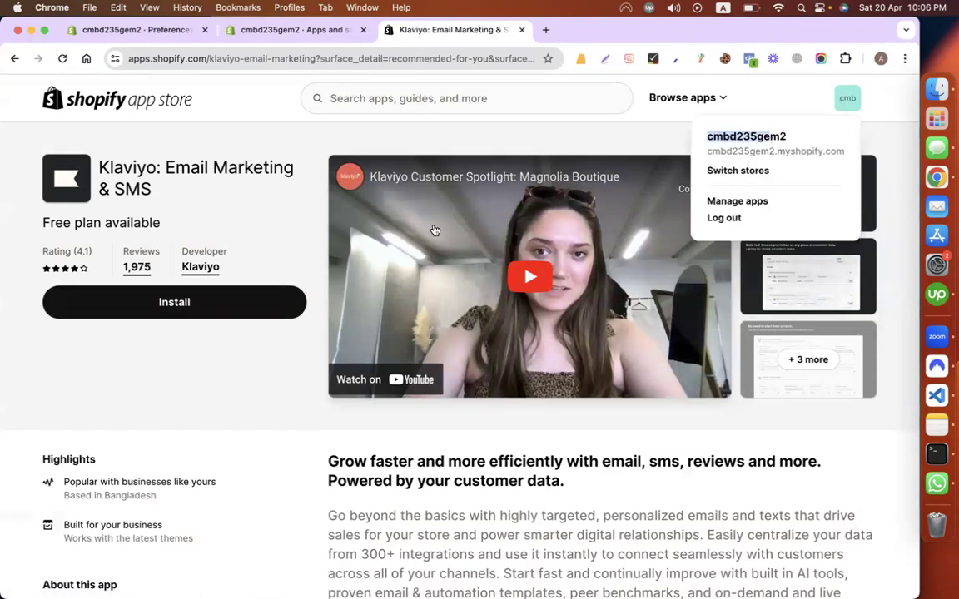
pyautogui.click(236, 308)
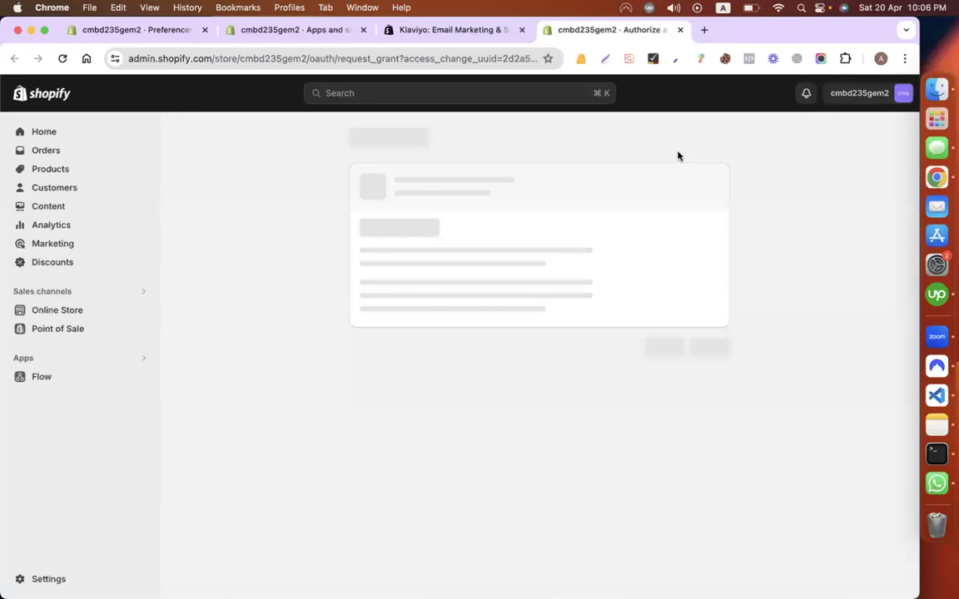
pyautogui.click(711, 383)
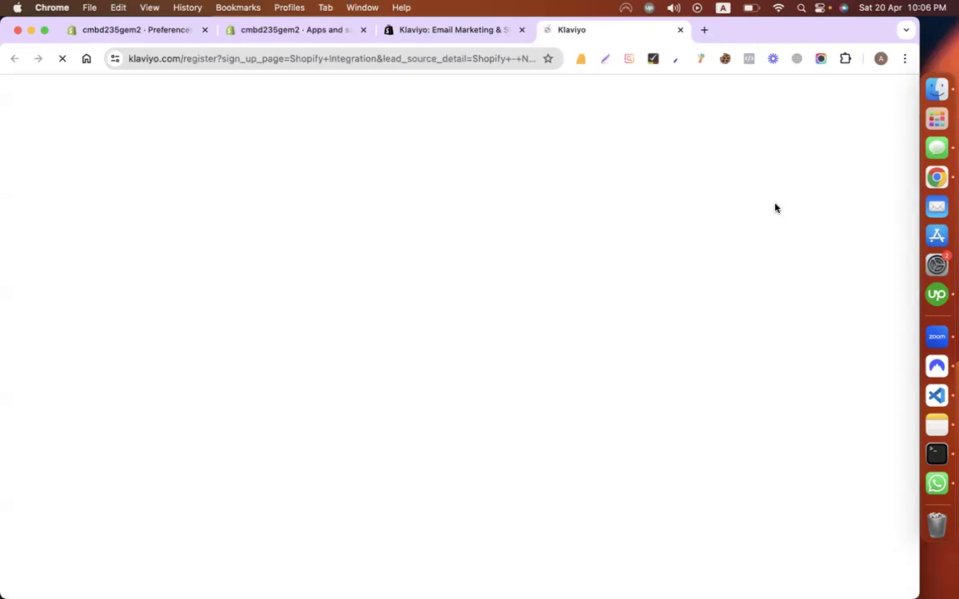
# Step: Move the Klaviyo sign-up tab beside the app listing and let the registration form load
pyautogui.moveTo(588, 32); pyautogui.dragTo(440, 37)
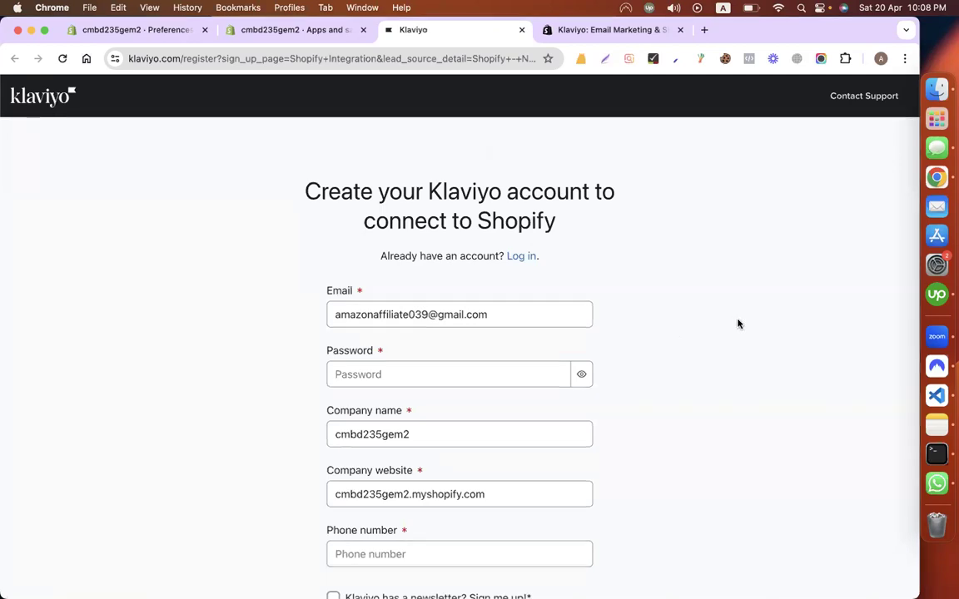
# Step: Enter the account password and tick 'I'm not a robot' to bring up the bicycle challenge
pyautogui.scroll(-3, 738, 323)
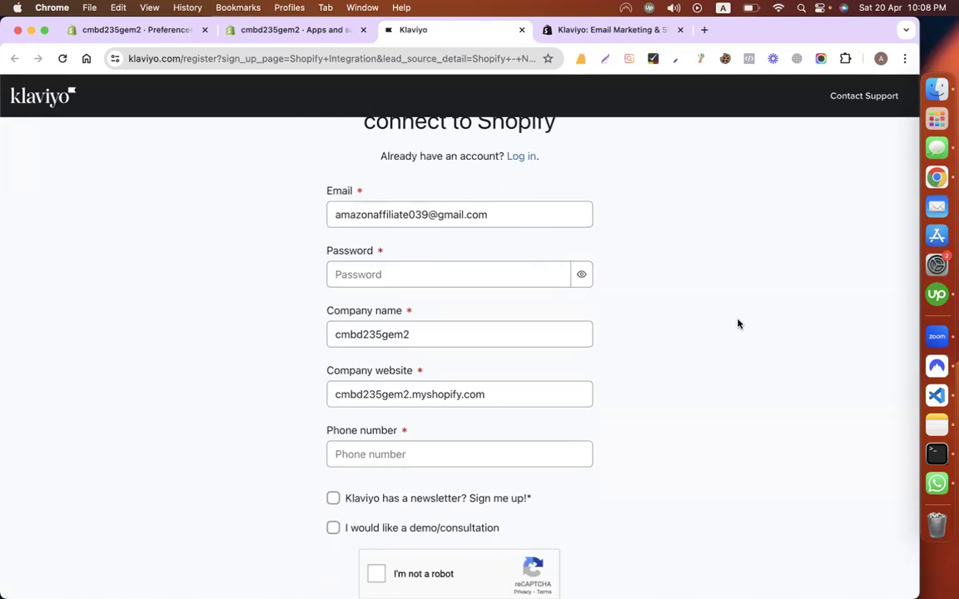
pyautogui.click(502, 275)
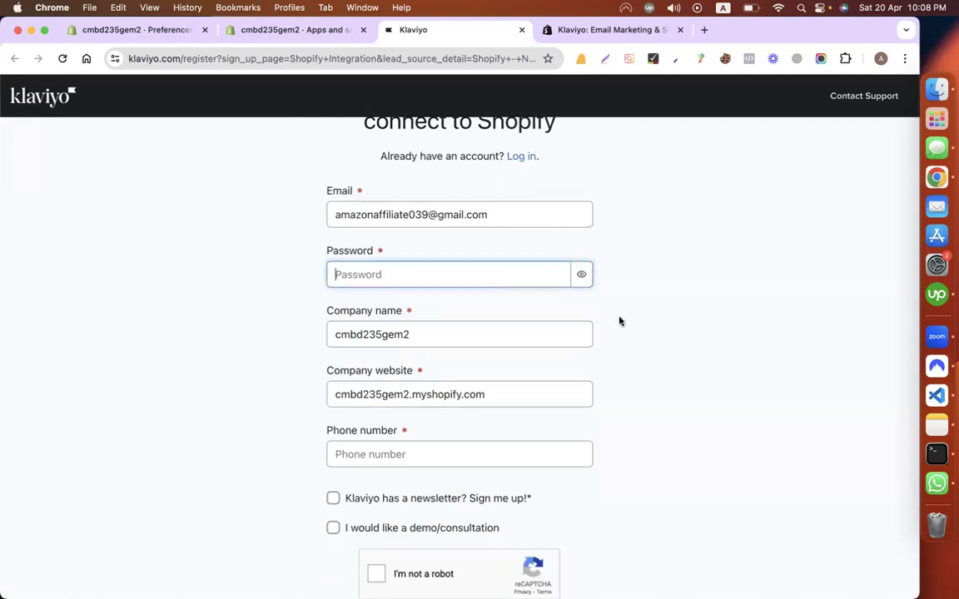
pyautogui.write('a')
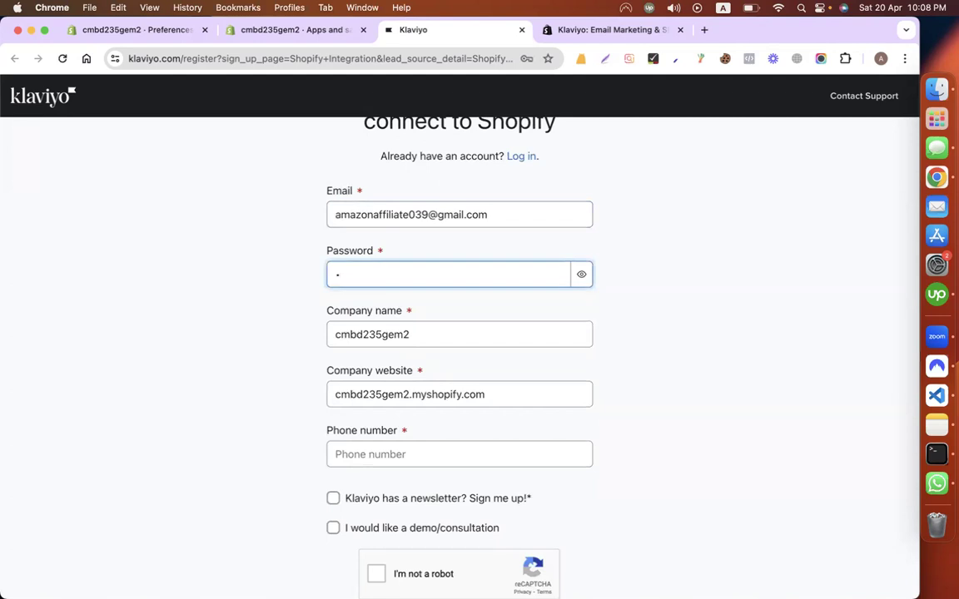
pyautogui.press('BackSpace')
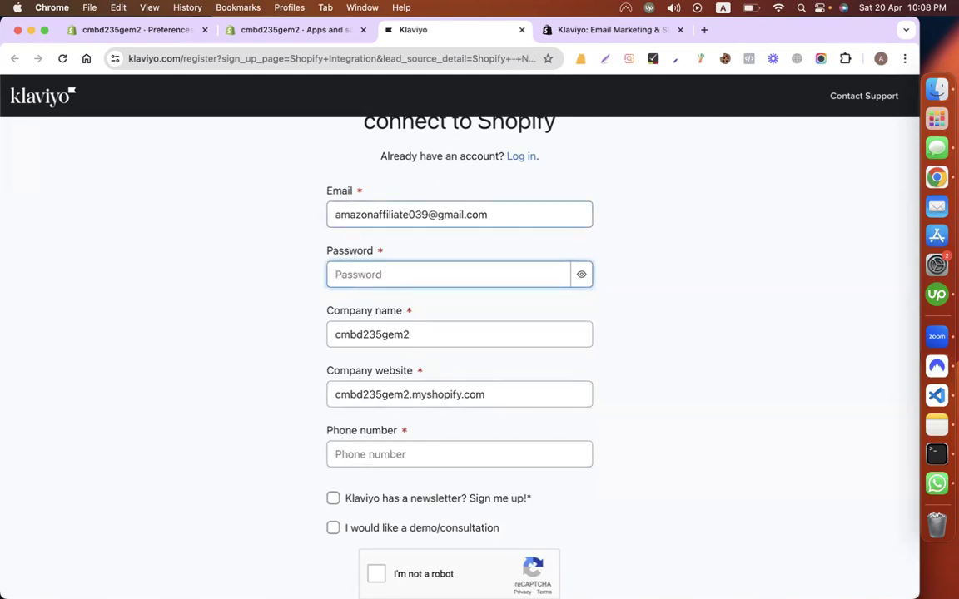
pyautogui.write('••••••••••••••••')
pyautogui.click(614, 293)
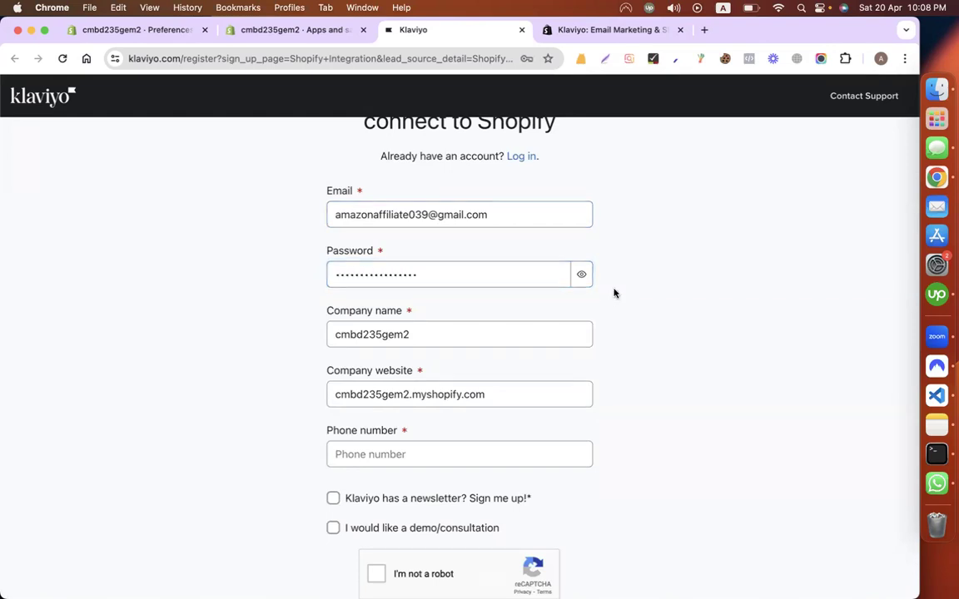
pyautogui.scroll(-5, 614, 293)
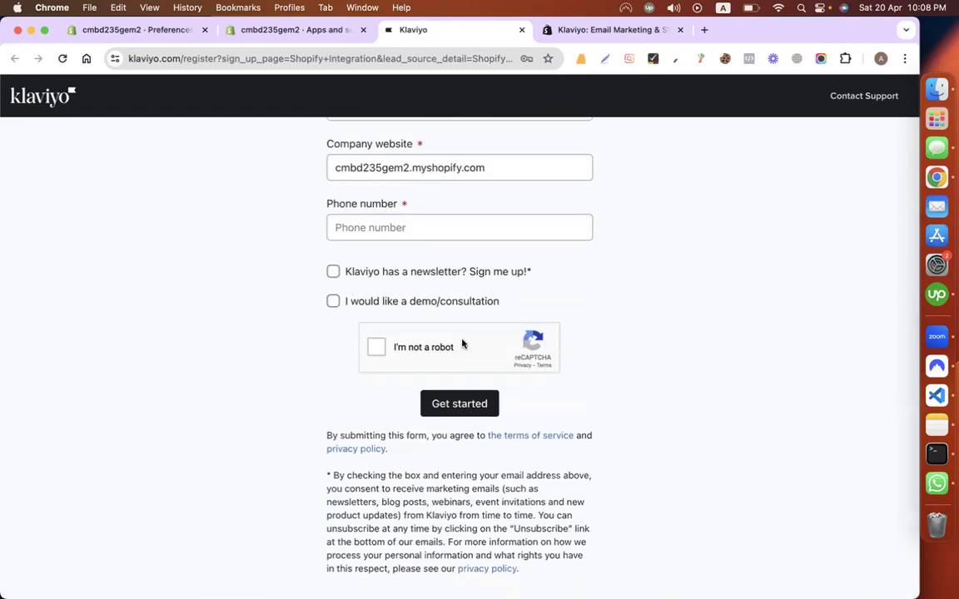
pyautogui.click(377, 349)
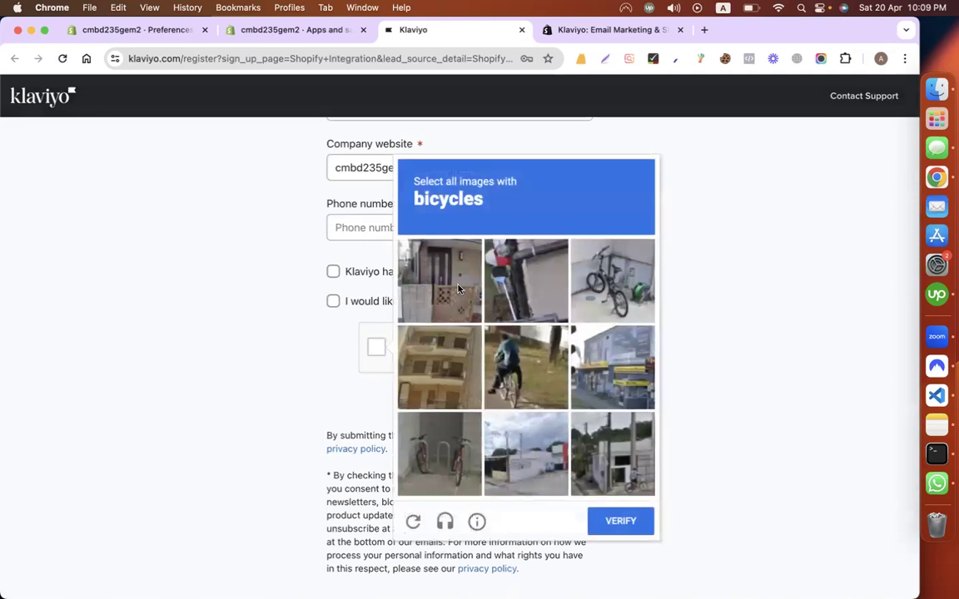
# Step: Select the four bicycle tiles in the reCAPTCHA and verify
pyautogui.click(582, 266)
pyautogui.click(441, 462)
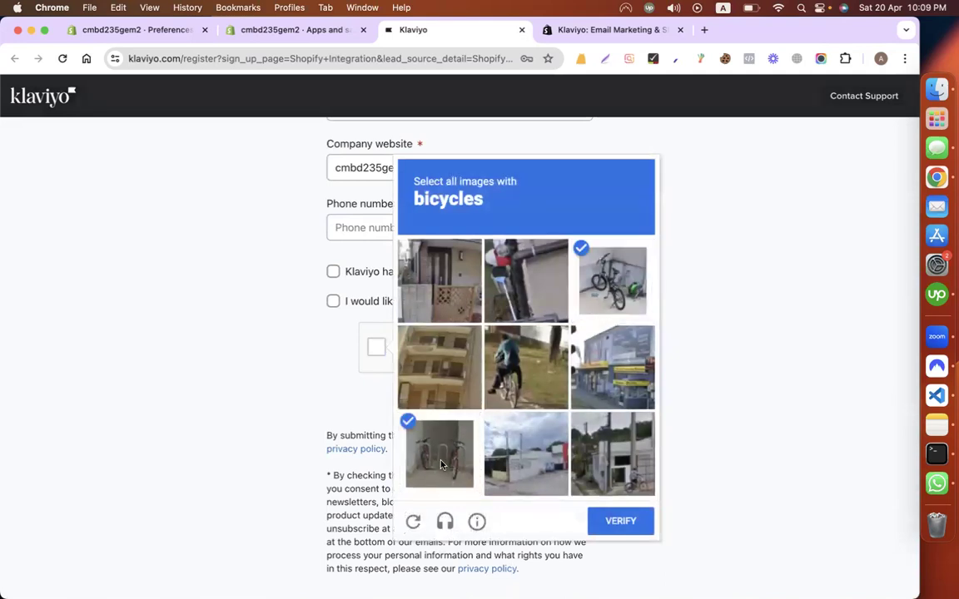
pyautogui.click(587, 456)
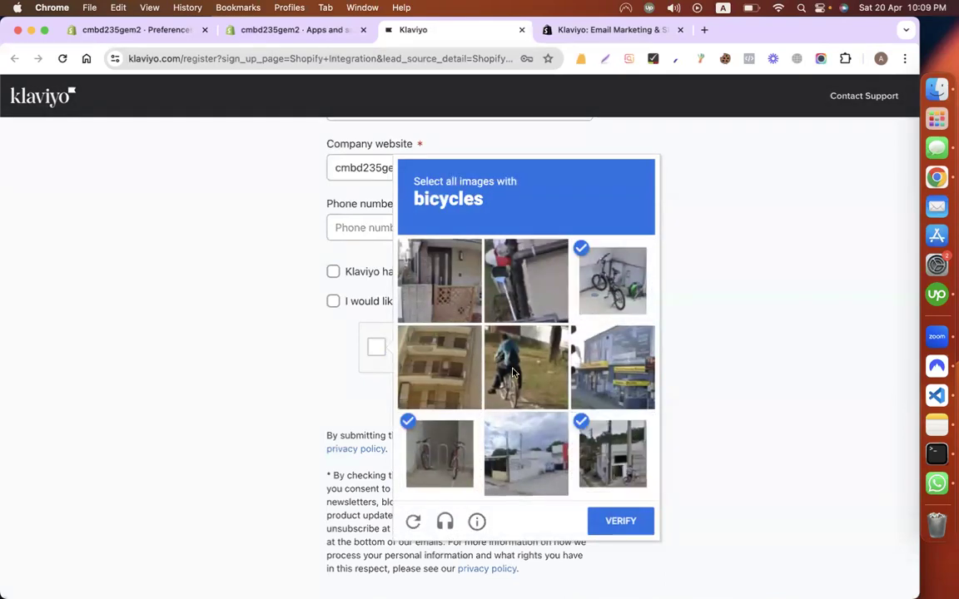
pyautogui.click(513, 373)
pyautogui.click(616, 524)
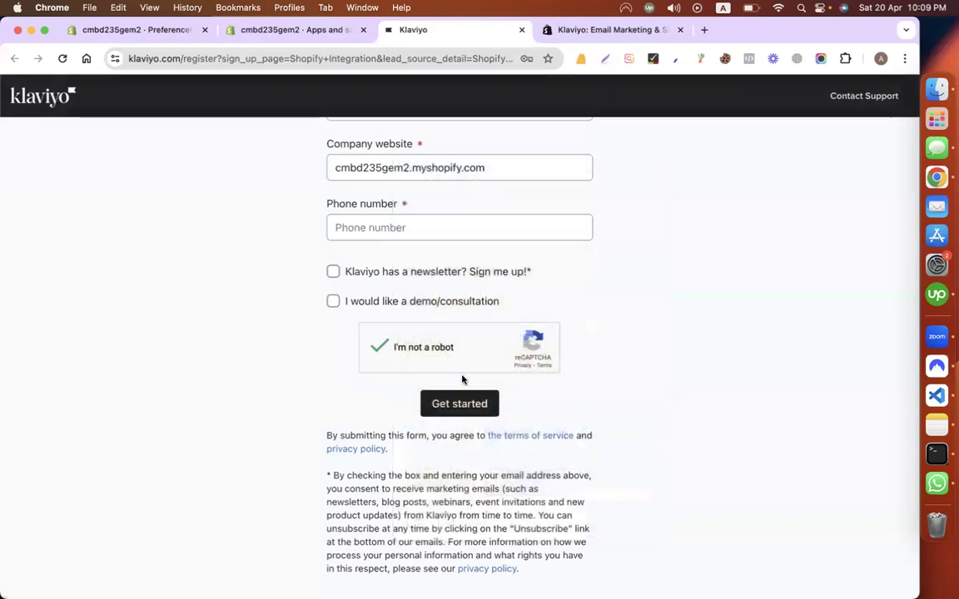
# Step: Submit the sign-up, add the required phone number, and resubmit
pyautogui.click(461, 401)
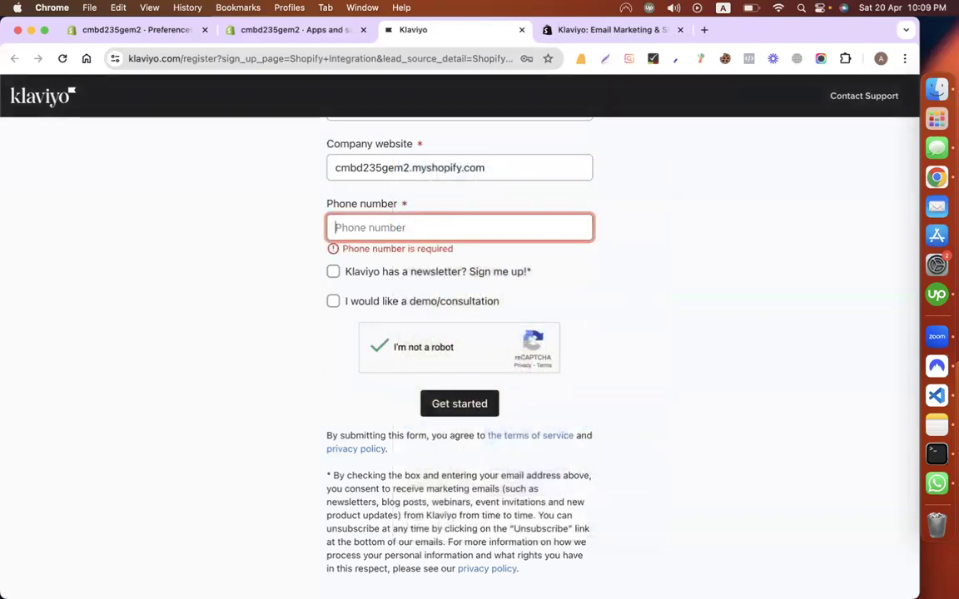
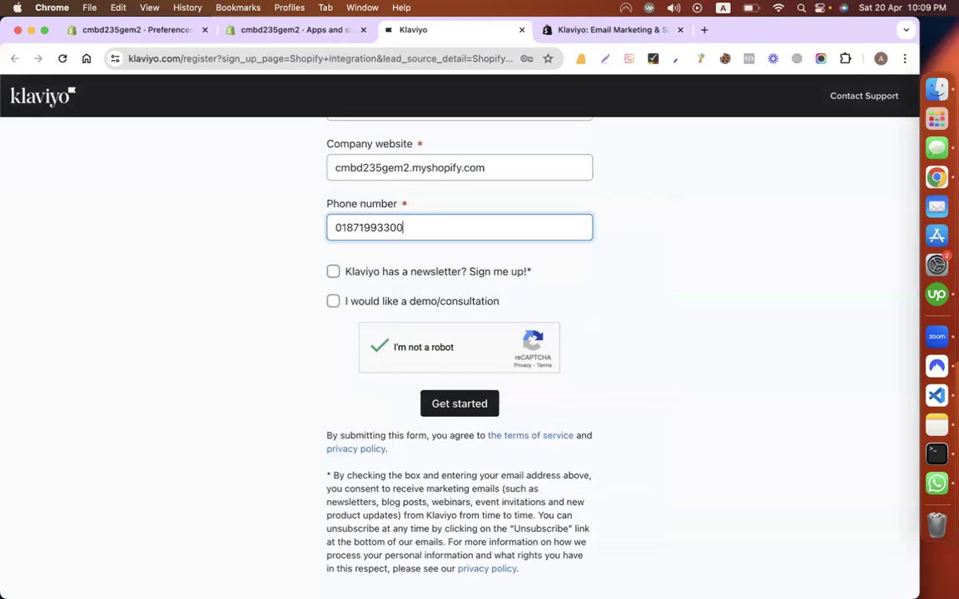
pyautogui.click(463, 403)
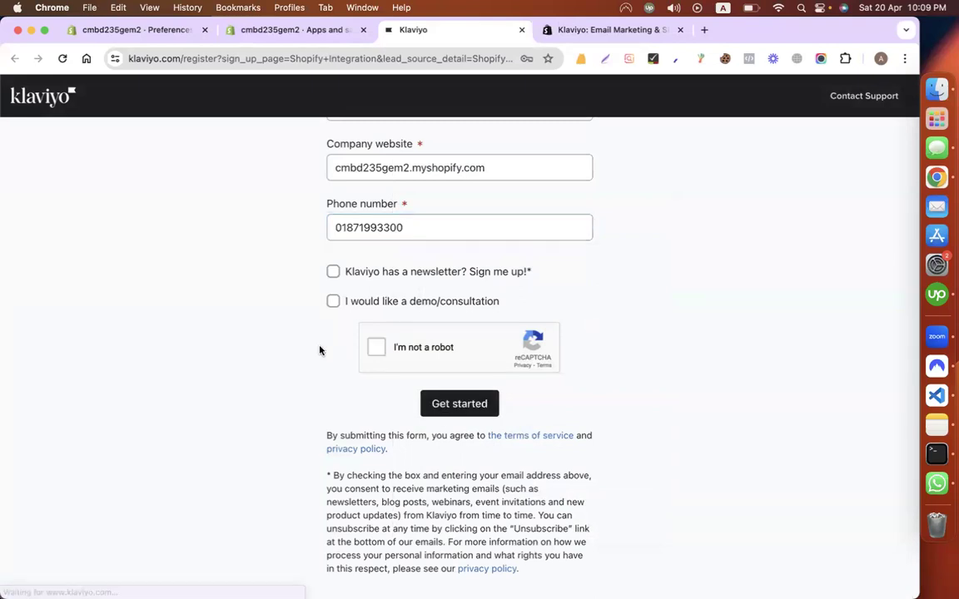
# Step: Redo the reCAPTCHA by selecting the four bridge tiles, then submit the sign-up form
pyautogui.click(376, 347)
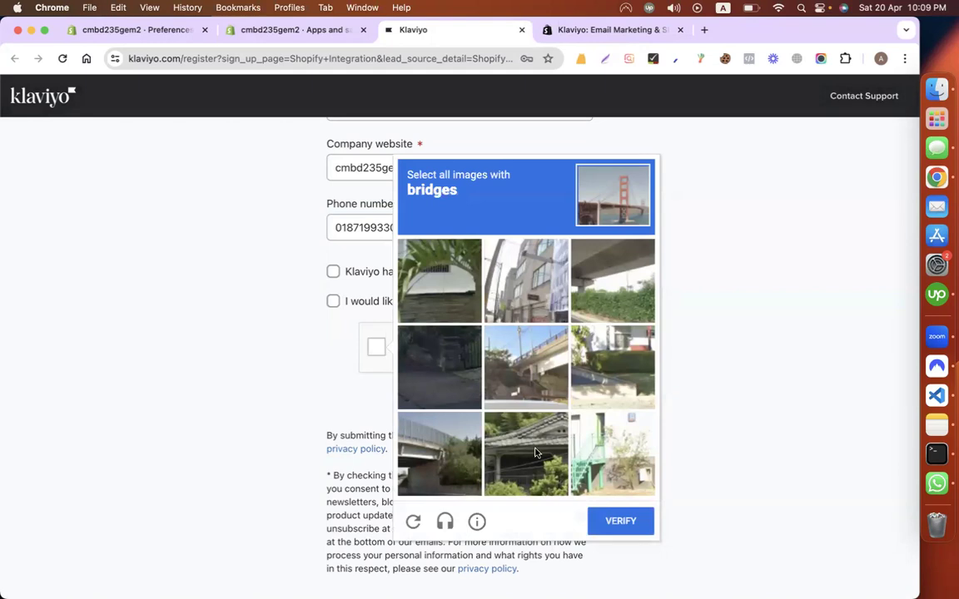
pyautogui.click(520, 454)
pyautogui.click(426, 456)
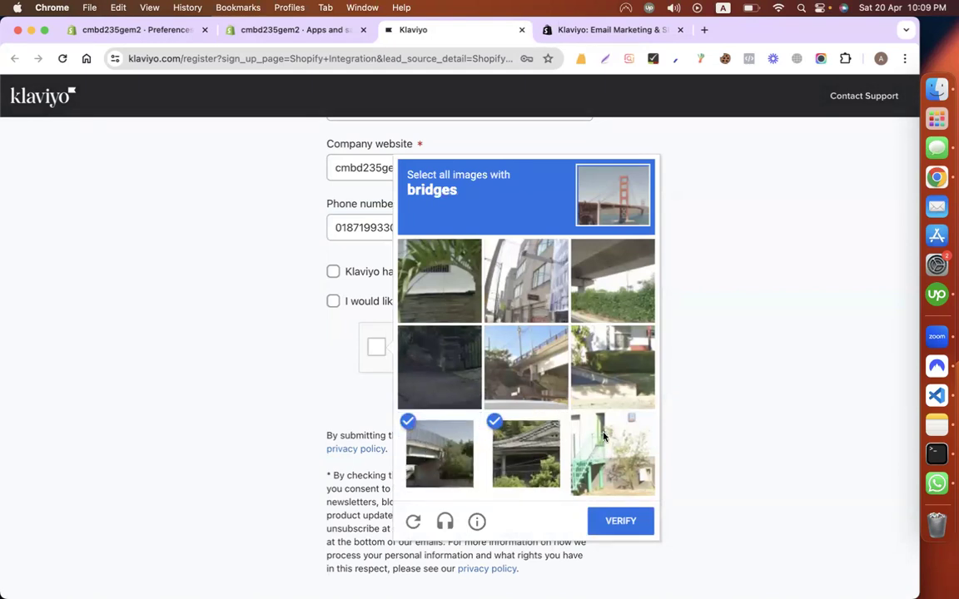
pyautogui.click(553, 381)
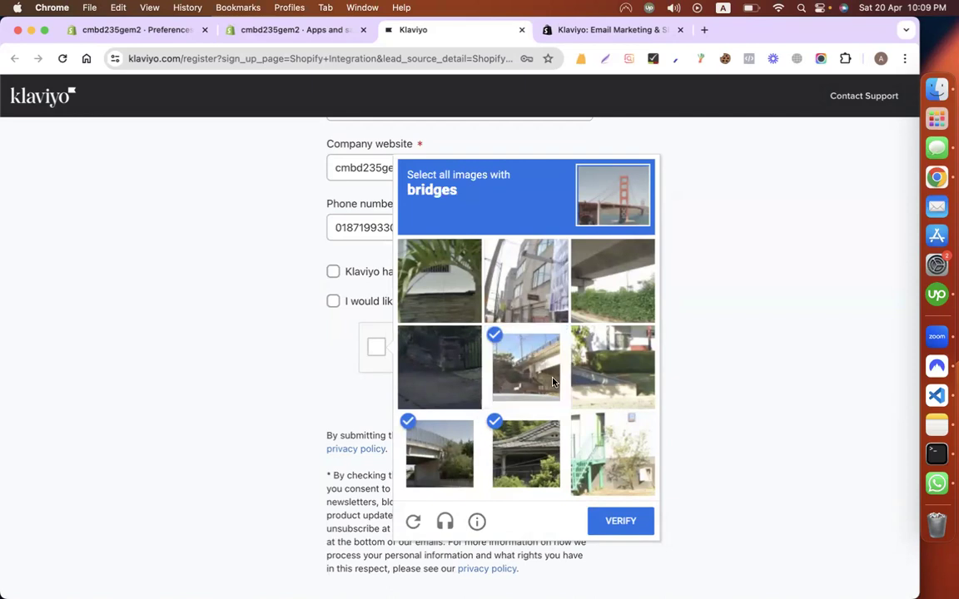
pyautogui.click(613, 280)
pyautogui.click(623, 523)
pyautogui.click(471, 409)
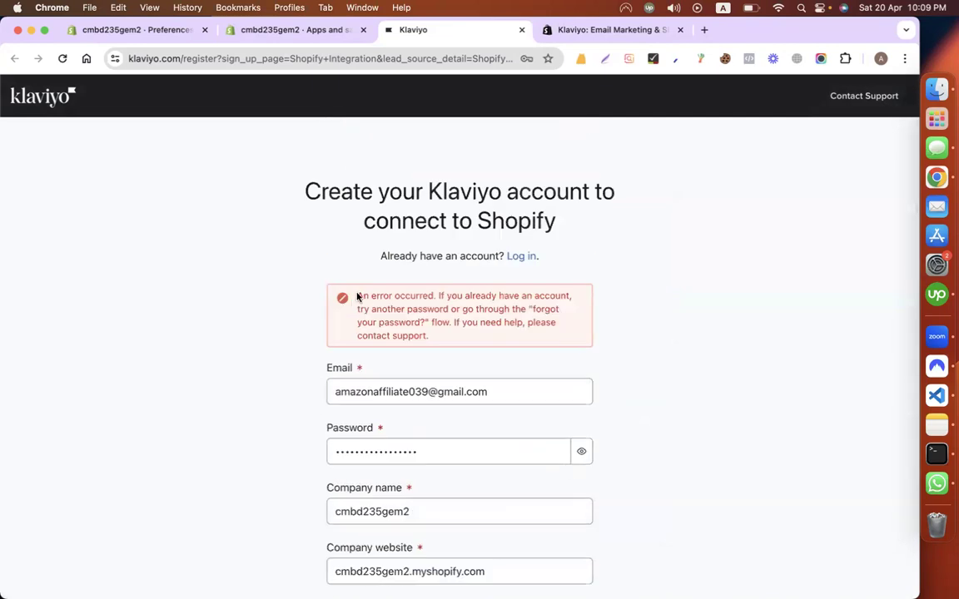
# Step: Read the account error and replace the sign-up password with a new one
pyautogui.moveTo(356, 297); pyautogui.dragTo(475, 342)
pyautogui.click(722, 254)
pyautogui.scroll(-5, 685, 389)
pyautogui.doubleClick(458, 290)
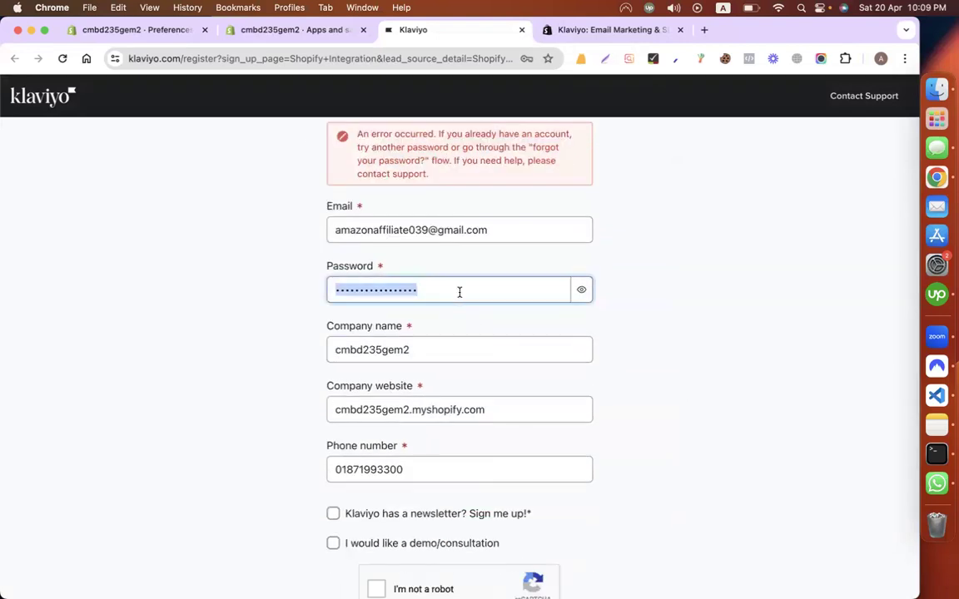
pyautogui.write('***************')
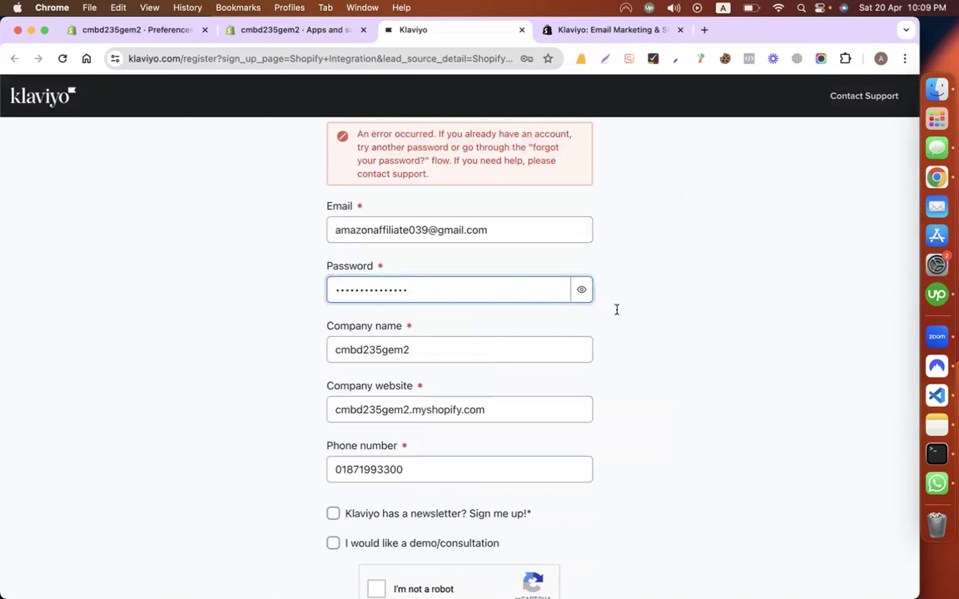
# Step: Pass the car-image reCAPTCHA and resubmit the registration form
pyautogui.scroll(-3, 707, 332)
pyautogui.click(378, 469)
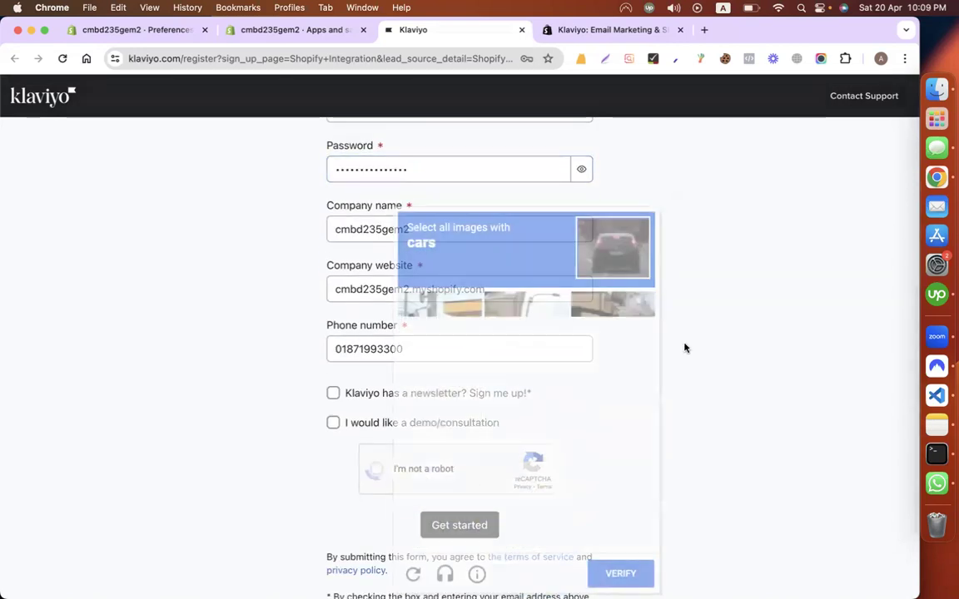
pyautogui.click(612, 418)
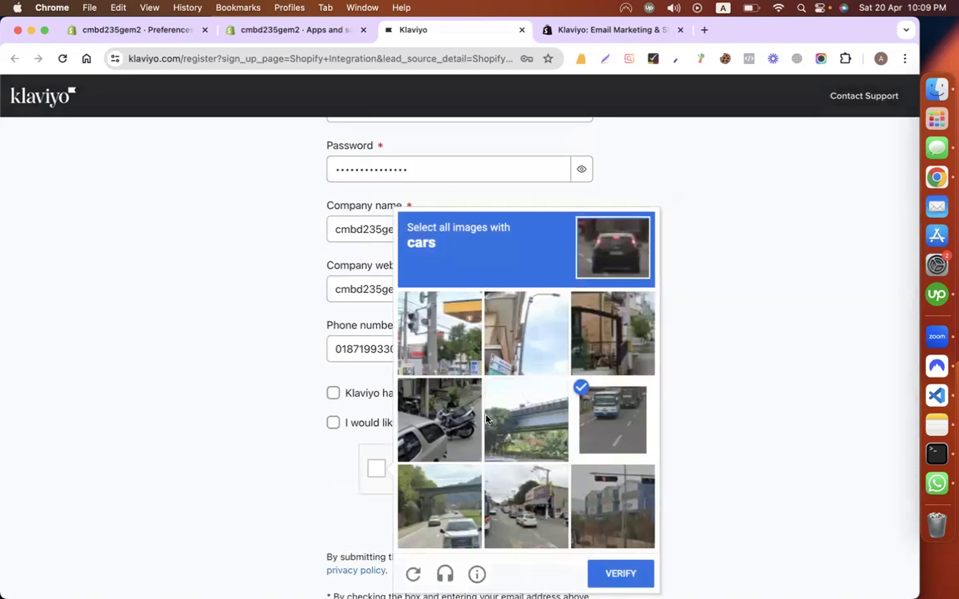
pyautogui.click(439, 421)
pyautogui.click(440, 504)
pyautogui.click(521, 502)
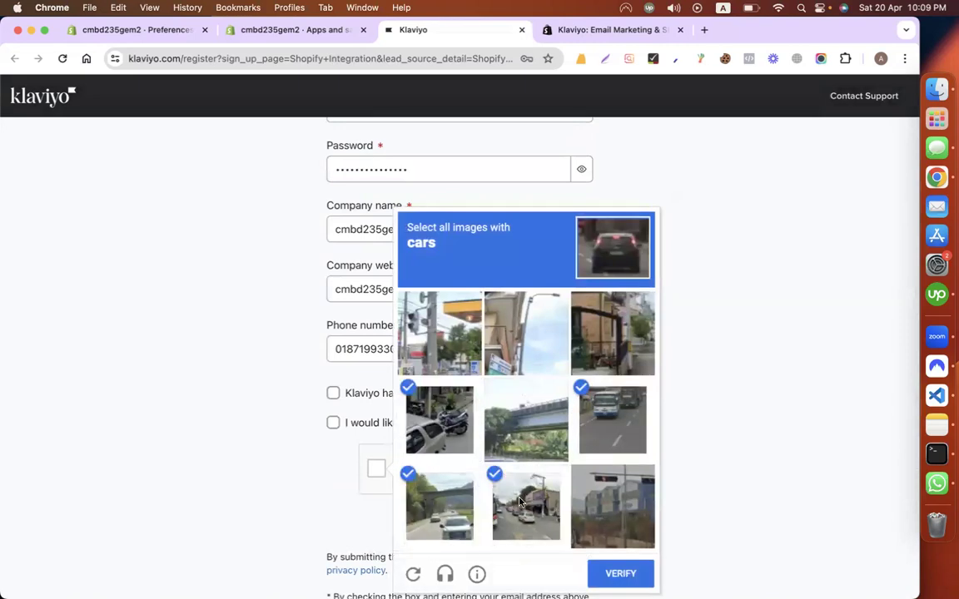
pyautogui.click(608, 568)
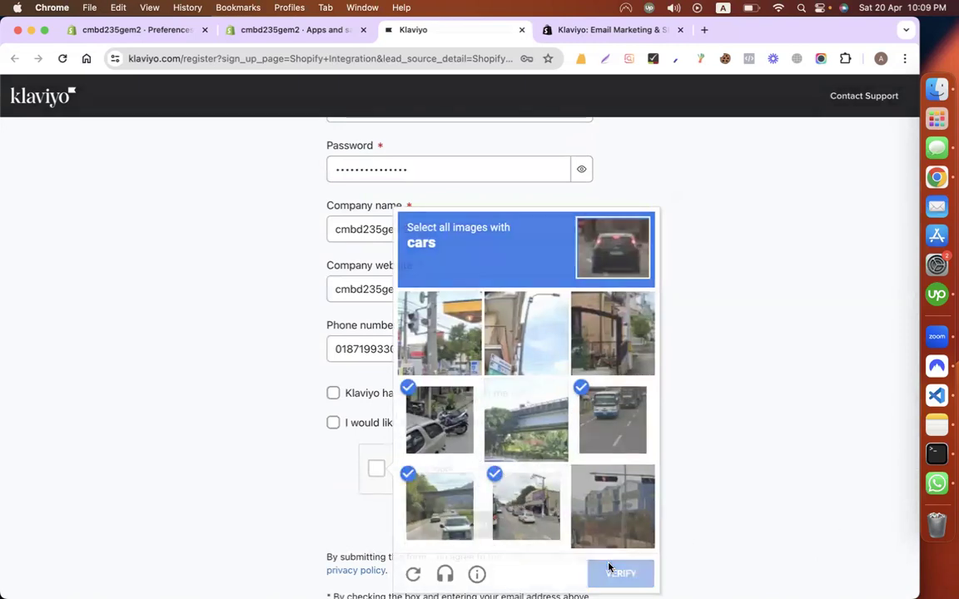
pyautogui.click(478, 519)
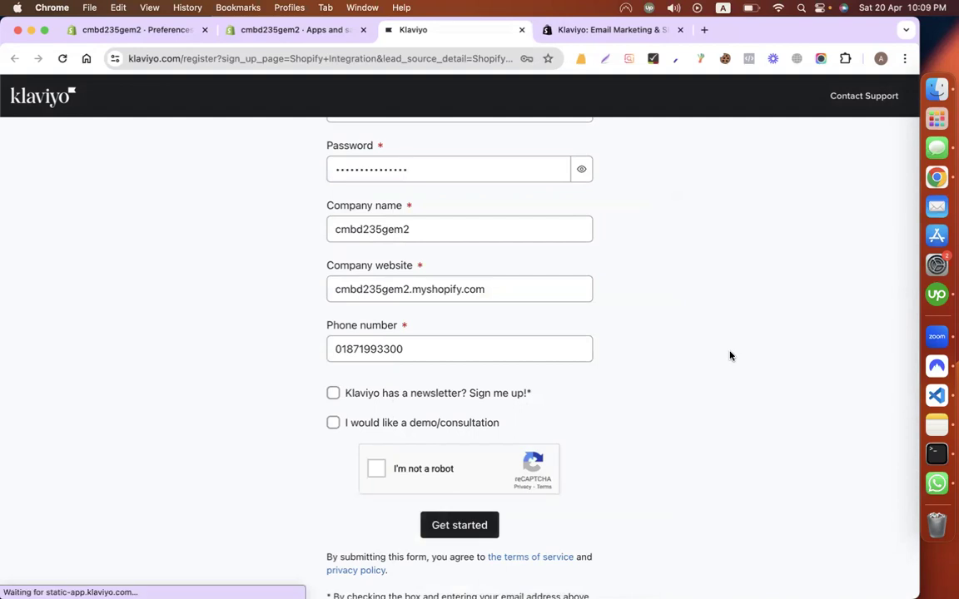
# Step: Review the sign-up form's error, then restore the Chrome window showing the New device login page
pyautogui.scroll(4, 729, 355)
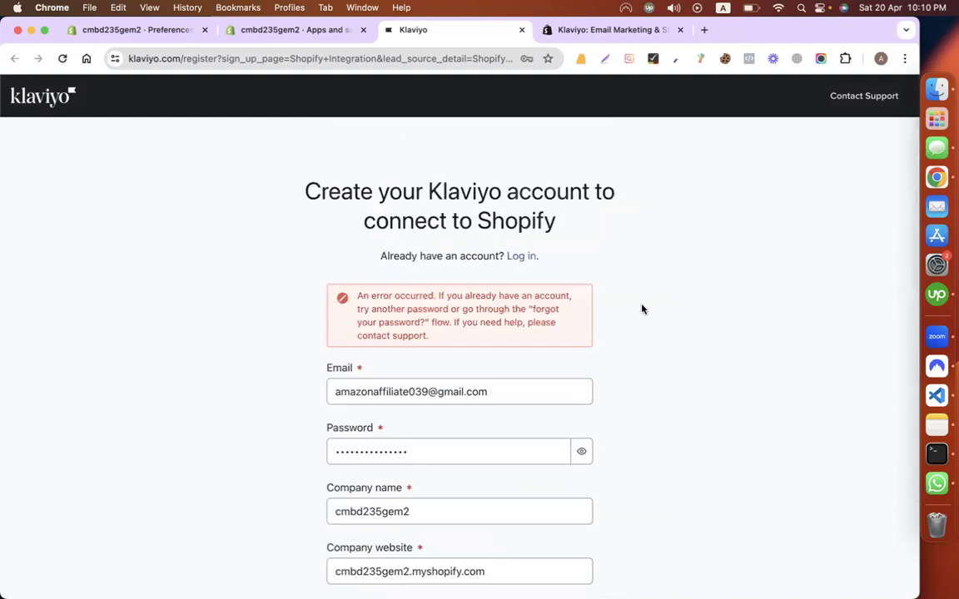
pyautogui.scroll(-2, 640, 300)
pyautogui.scroll(-5, 654, 387)
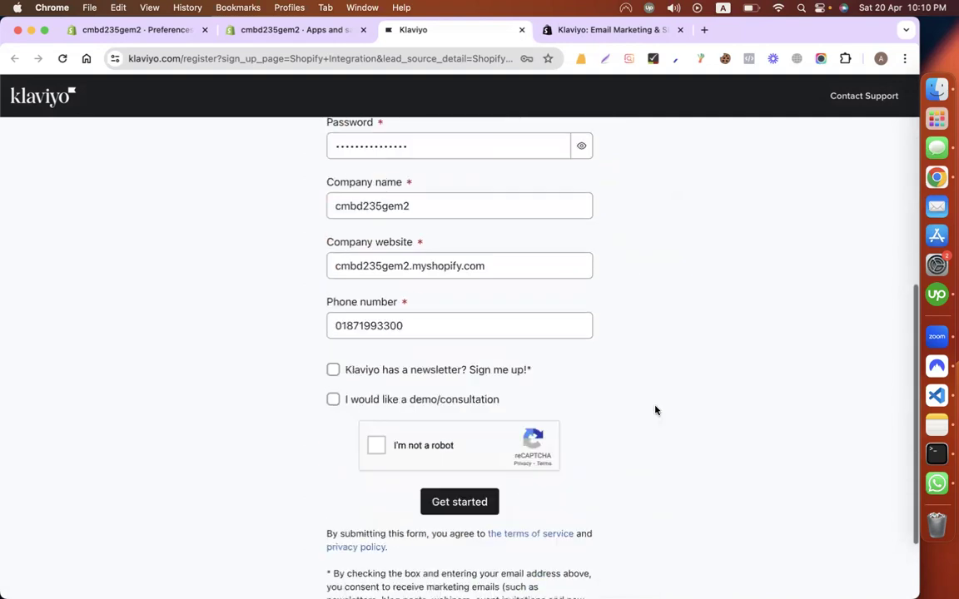
pyautogui.scroll(6, 655, 409)
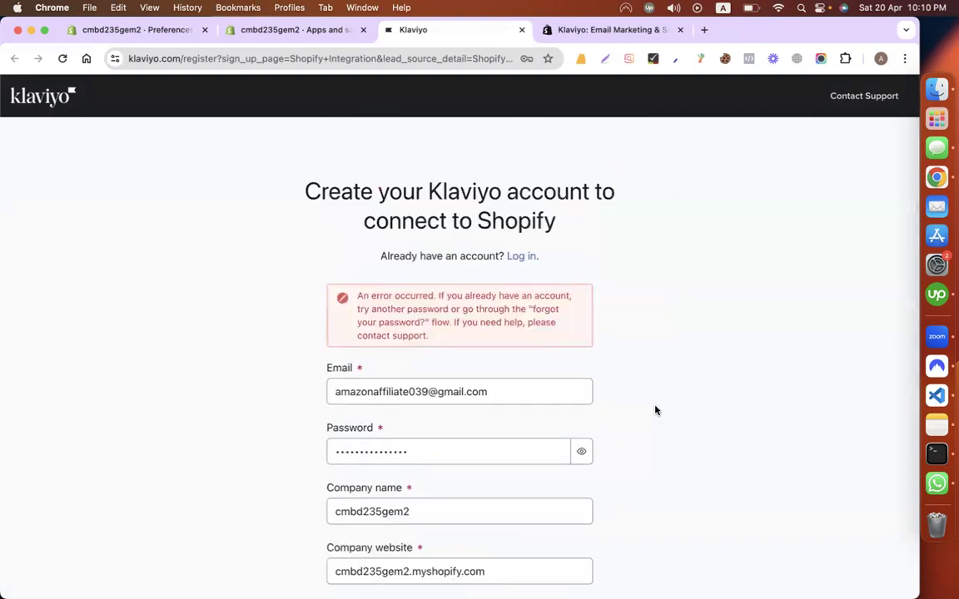
pyautogui.scroll(-5, 655, 410)
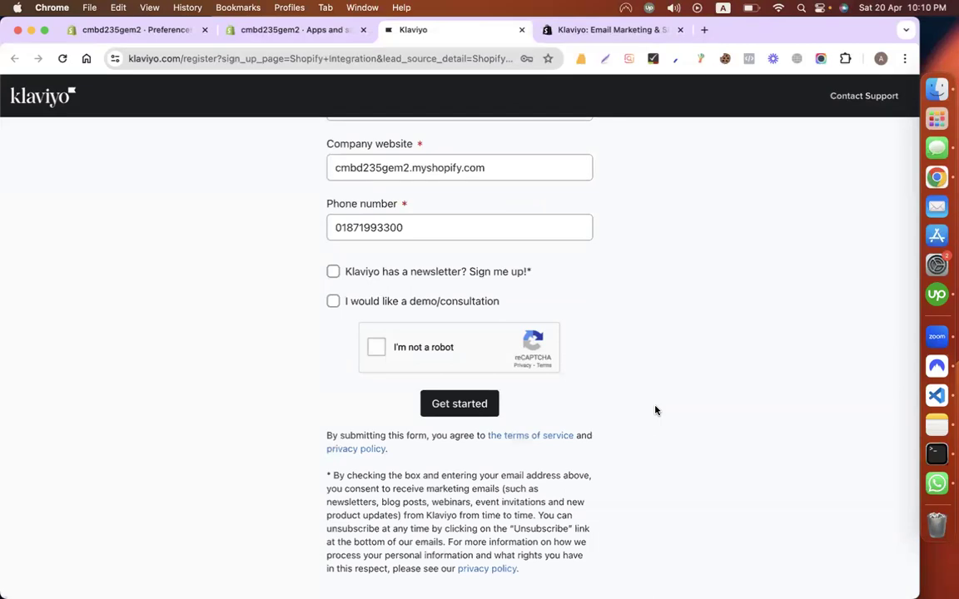
pyautogui.scroll(5, 655, 410)
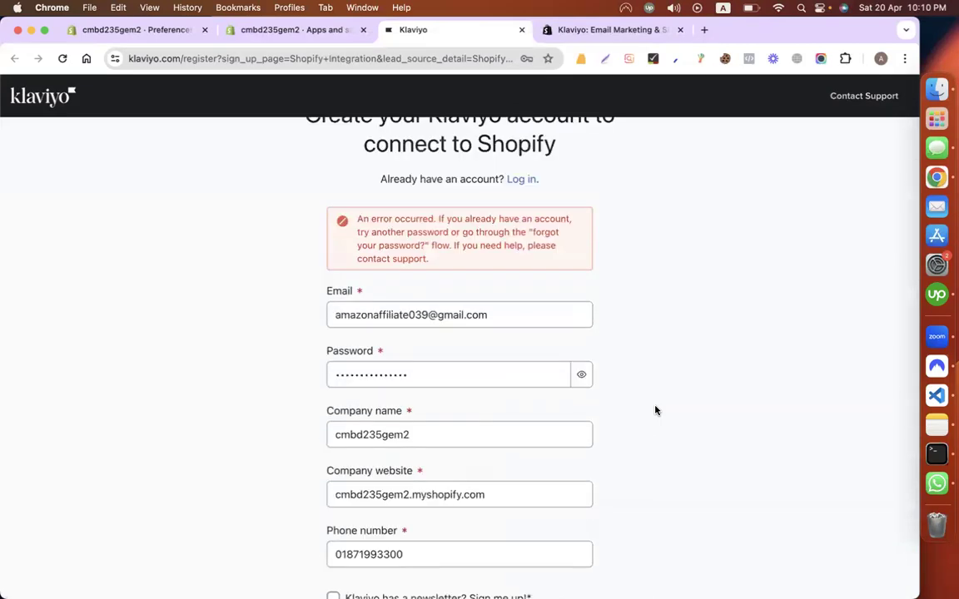
pyautogui.scroll(-3, 694, 389)
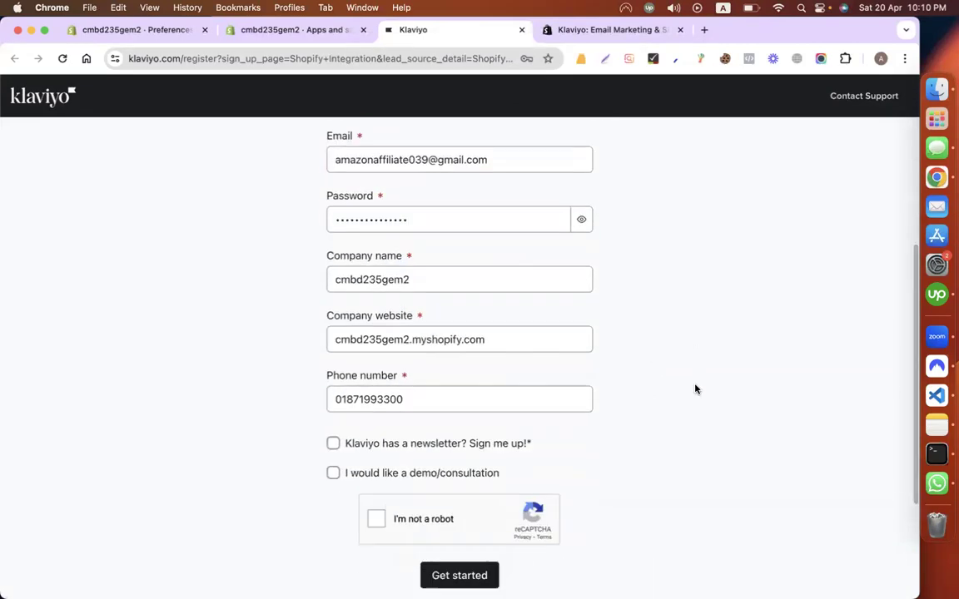
pyautogui.scroll(-3, 696, 389)
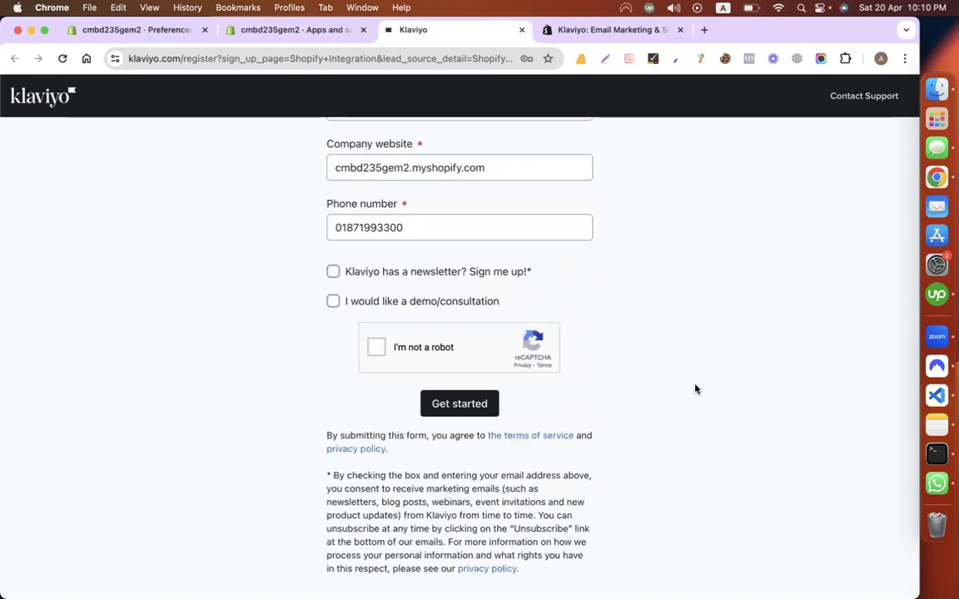
pyautogui.scroll(3, 696, 387)
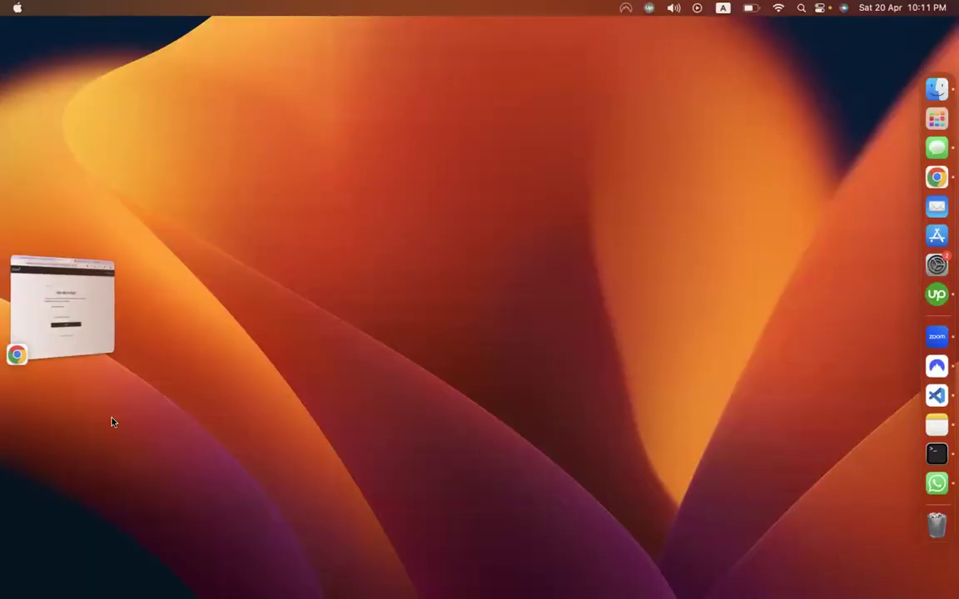
pyautogui.click(83, 311)
pyautogui.click(280, 254)
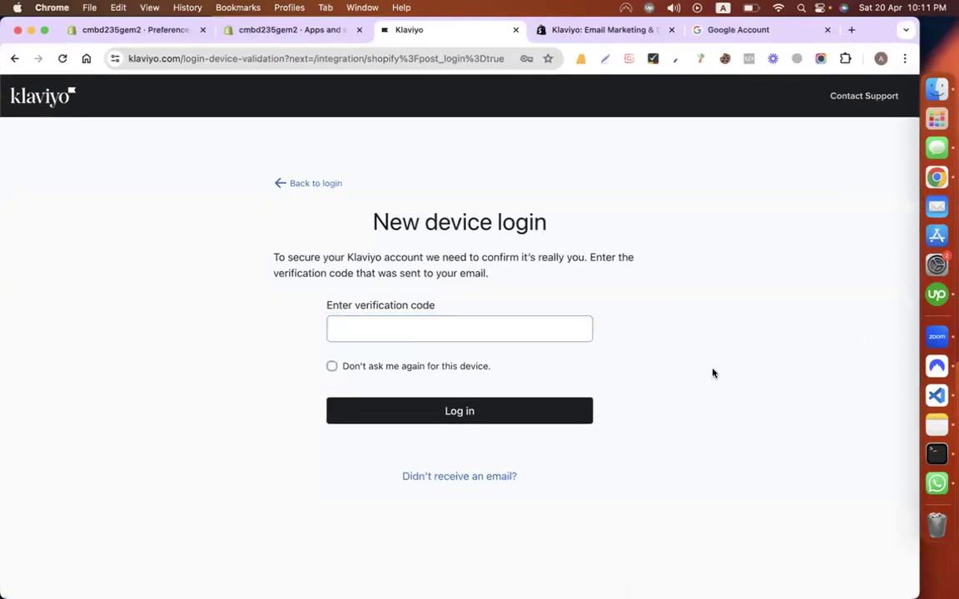
# Step: Open Gmail, open Klaviyo's new device login email, and copy the verification code
pyautogui.click(457, 321)
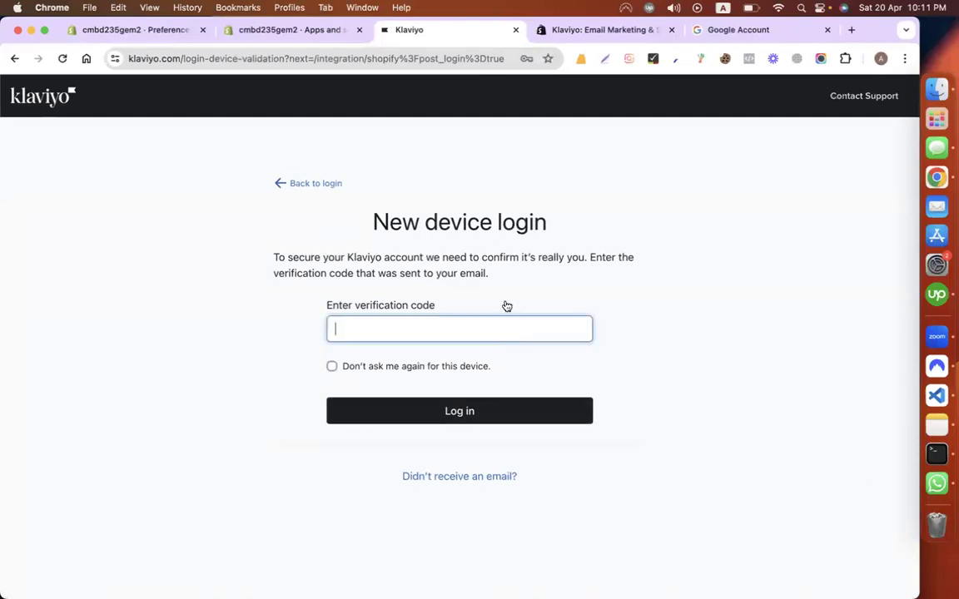
pyautogui.click(700, 24)
pyautogui.click(252, 60)
pyautogui.write('ma')
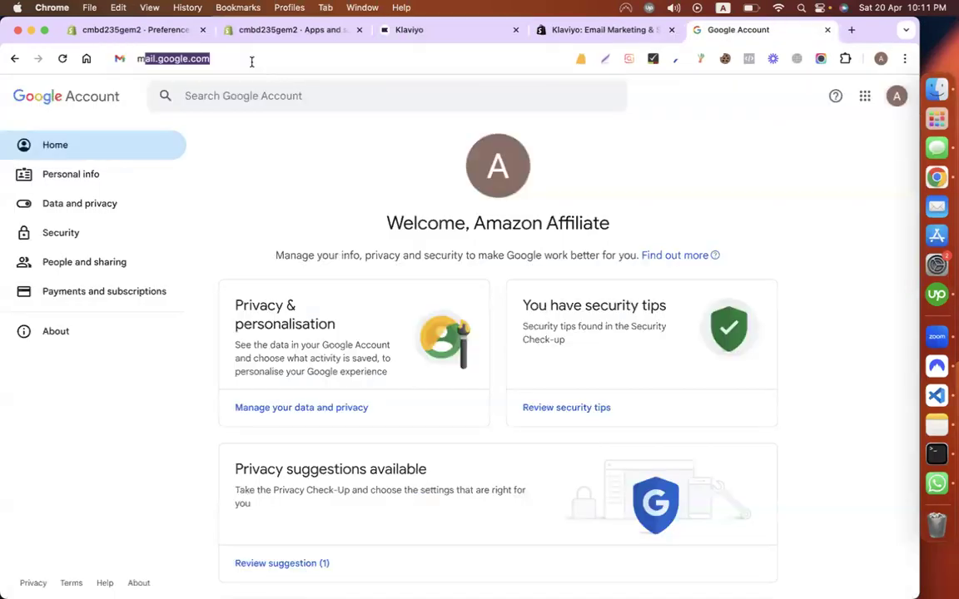
pyautogui.press('Return')
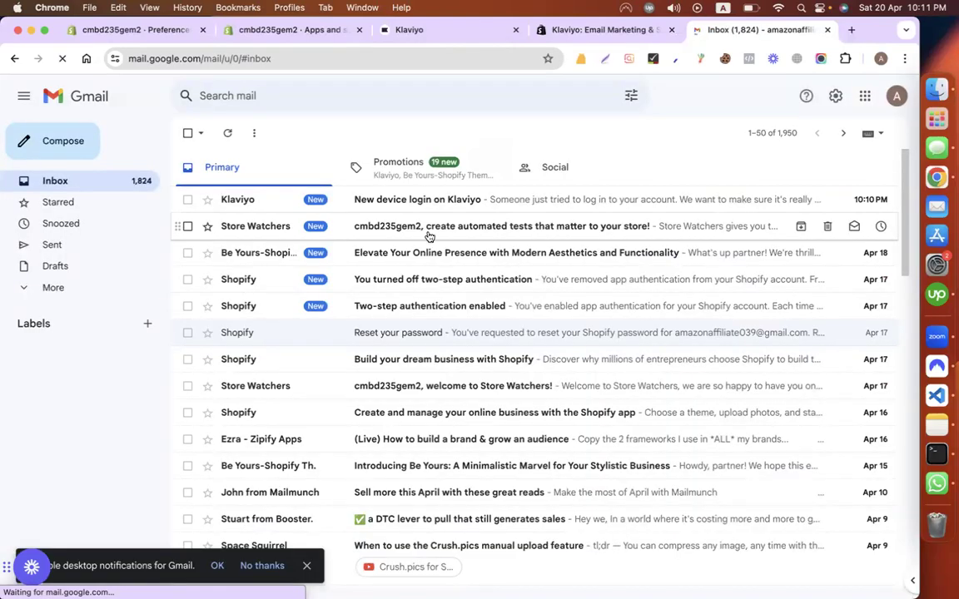
pyautogui.click(422, 203)
pyautogui.scroll(-5, 407, 337)
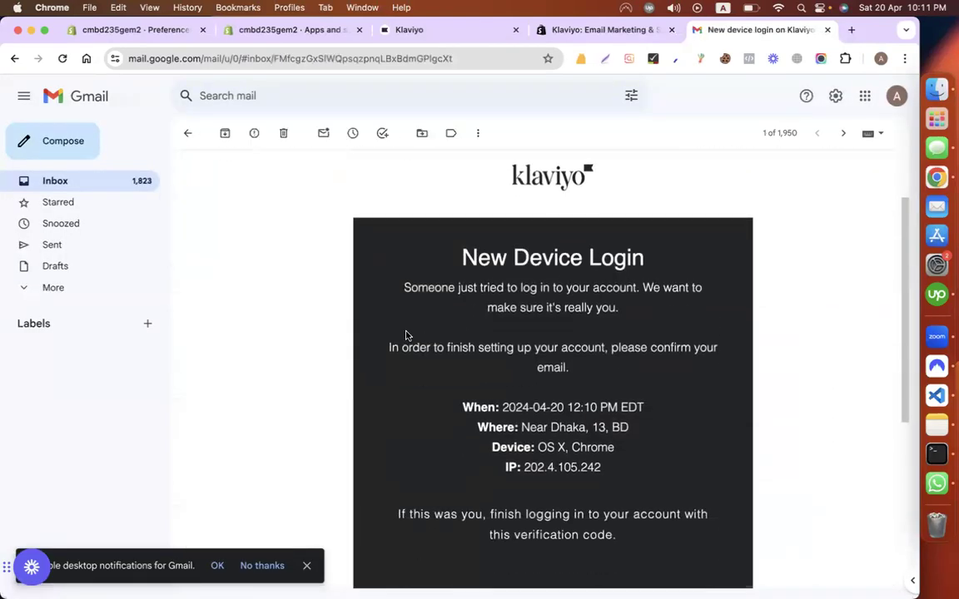
pyautogui.doubleClick(545, 353)
pyautogui.press('super+c')
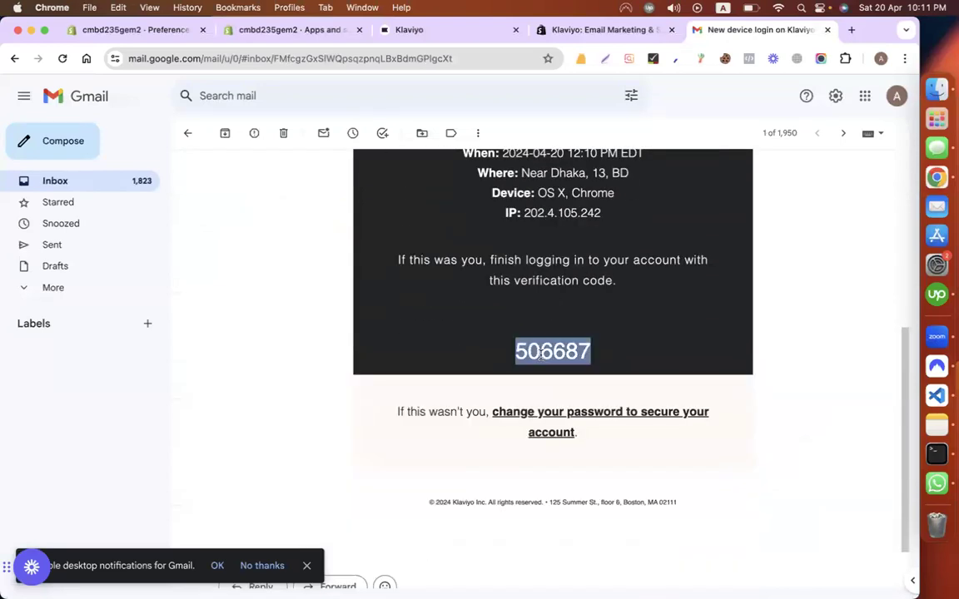
# Step: Paste the code into Klaviyo's verification field, log in, and close the app listing tab
pyautogui.click(582, 30)
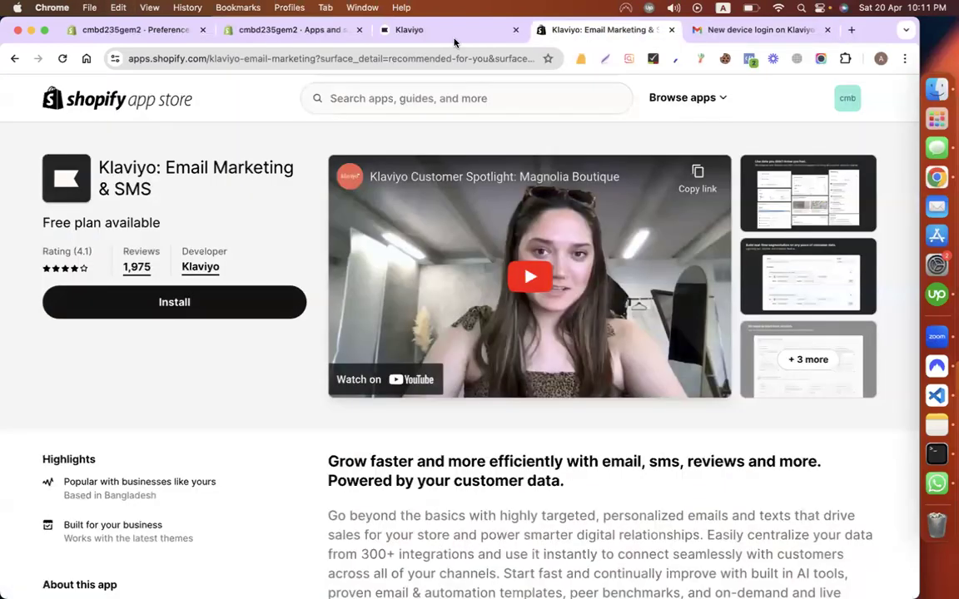
pyautogui.click(419, 30)
pyautogui.press('super+v')
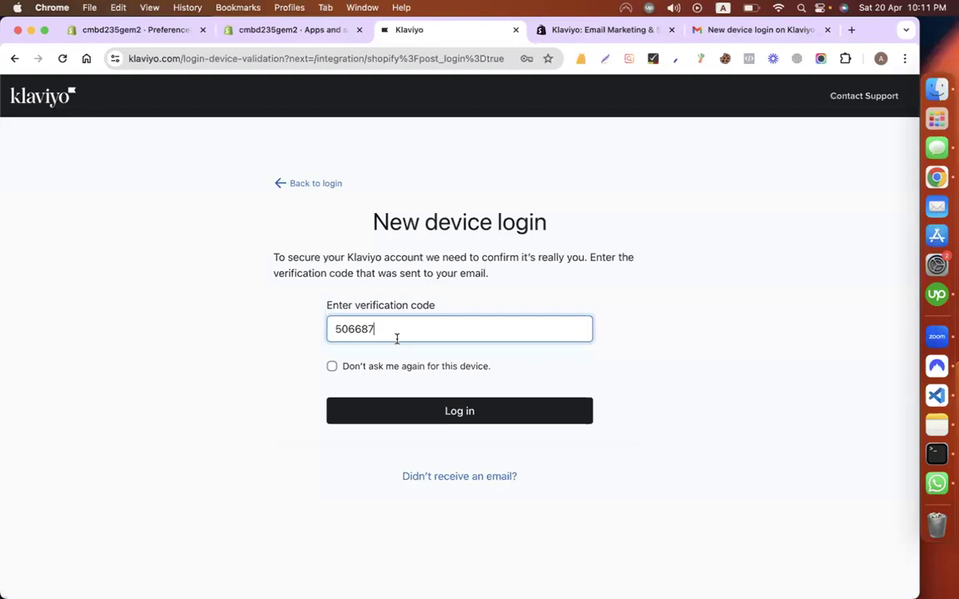
pyautogui.click(441, 411)
pyautogui.click(583, 31)
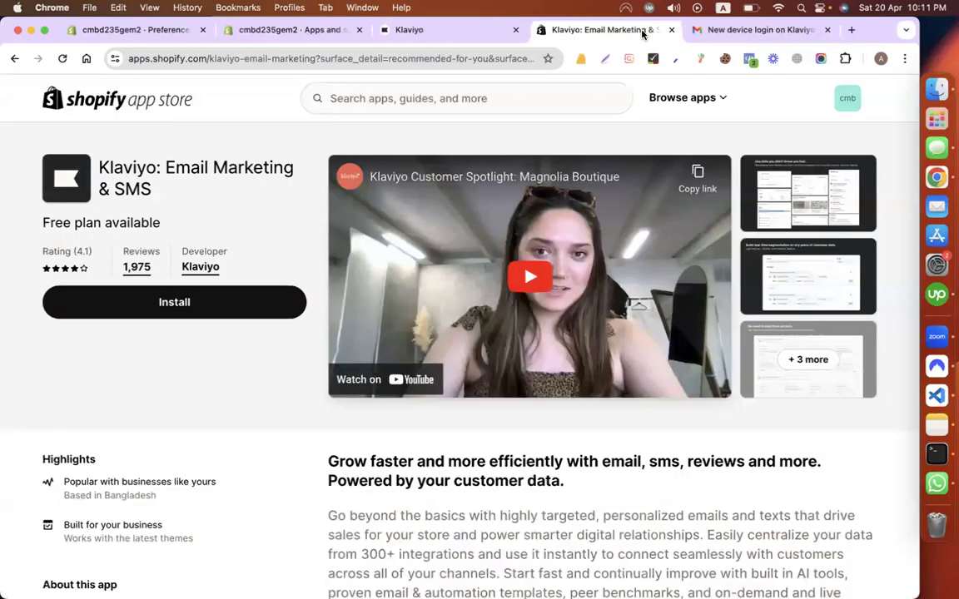
pyautogui.press('super+w')
pyautogui.click(413, 32)
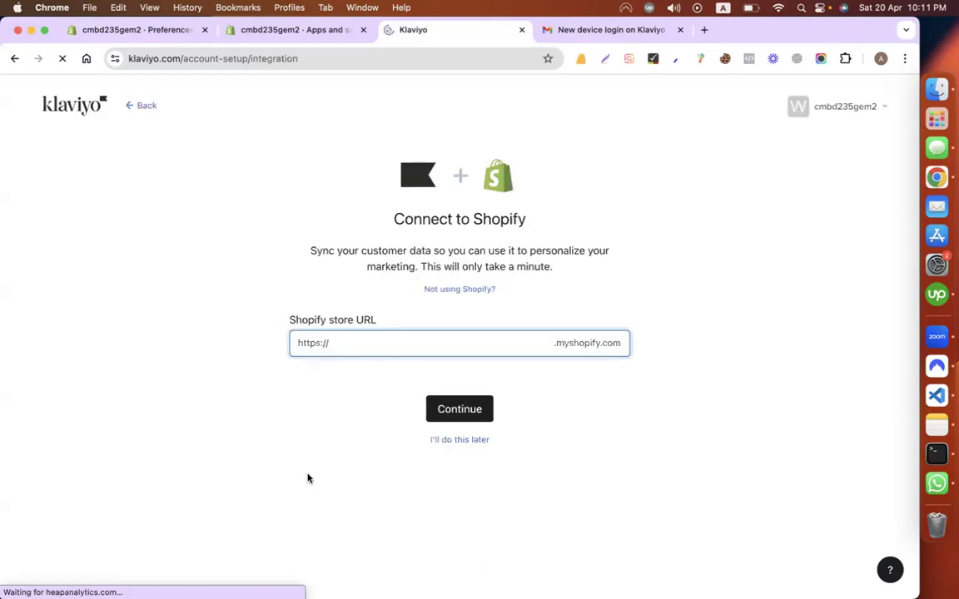
# Step: Open the online storefront from Shopify admin and copy the store name cmbd235gem2 from its URL
pyautogui.click(312, 30)
pyautogui.click(892, 135)
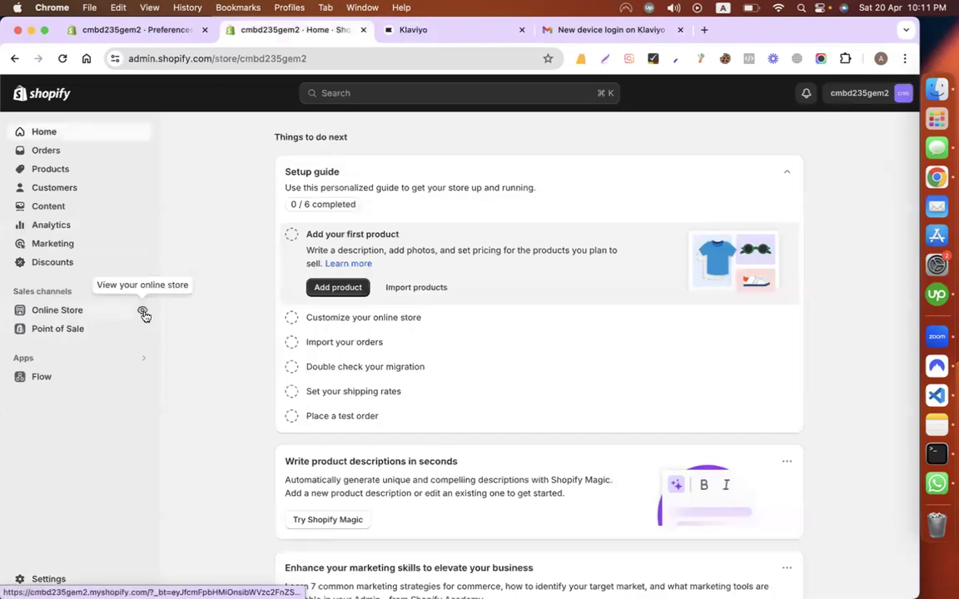
pyautogui.click(143, 312)
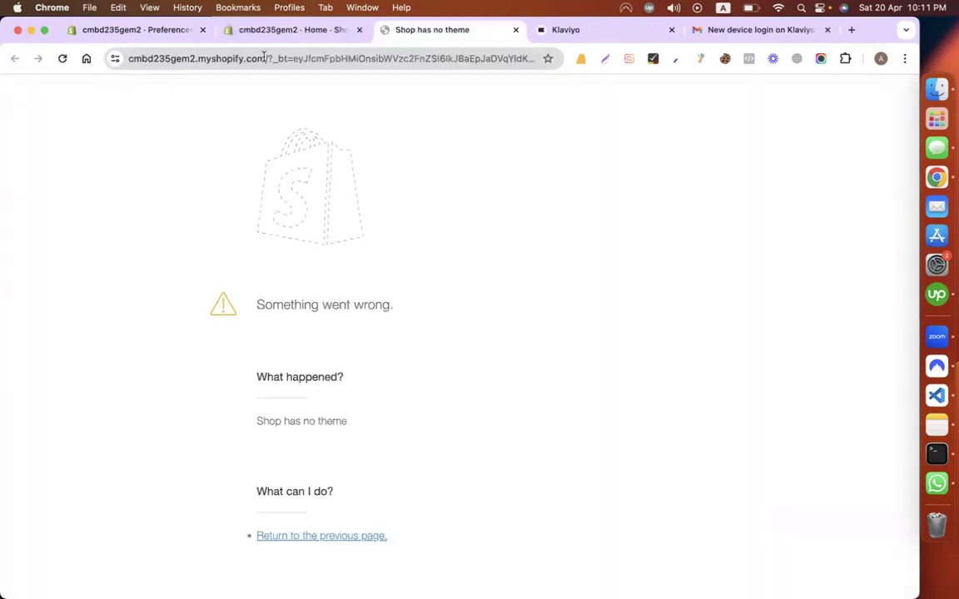
pyautogui.doubleClick(193, 59)
pyautogui.press('cmd+c')
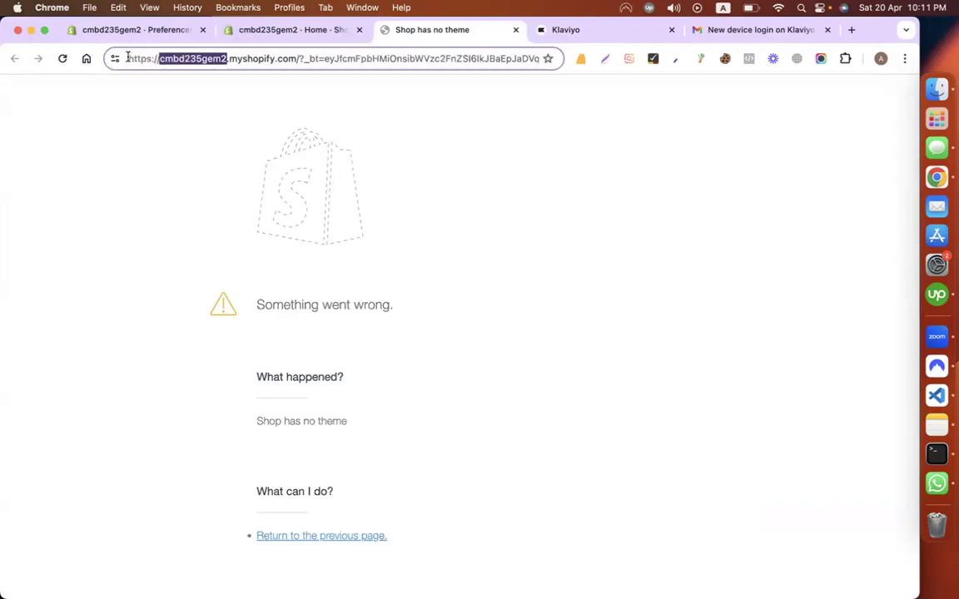
# Step: Paste cmbd235gem2 into Klaviyo's Shopify store URL field, continue, then go Home from the error page
pyautogui.click(565, 30)
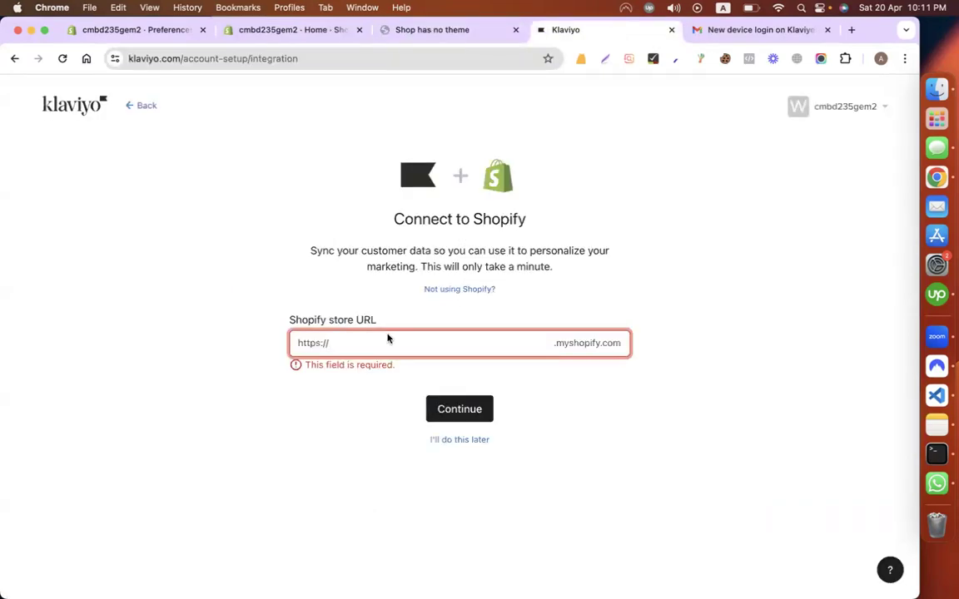
pyautogui.press('cmd+v')
pyautogui.click(480, 414)
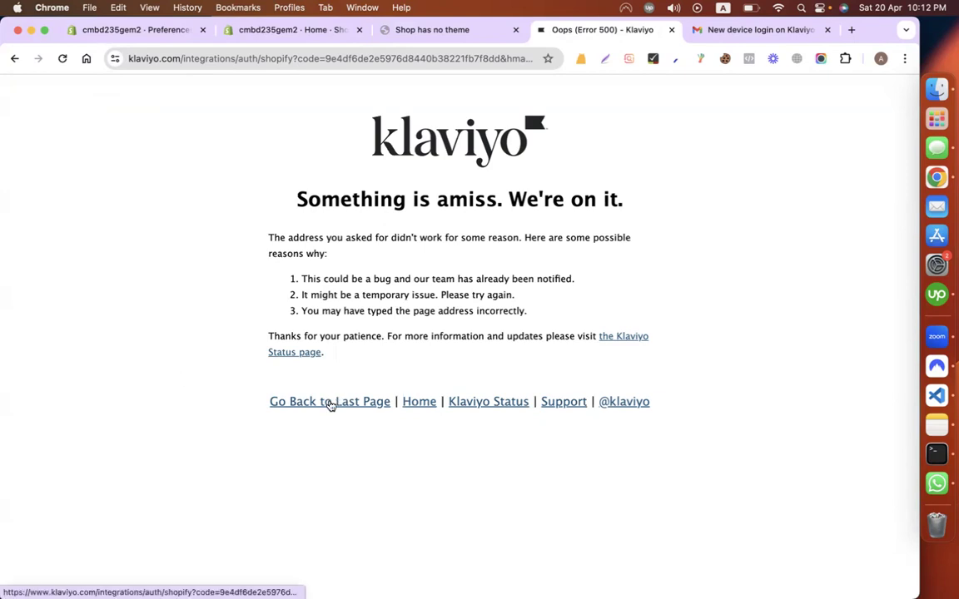
pyautogui.click(426, 404)
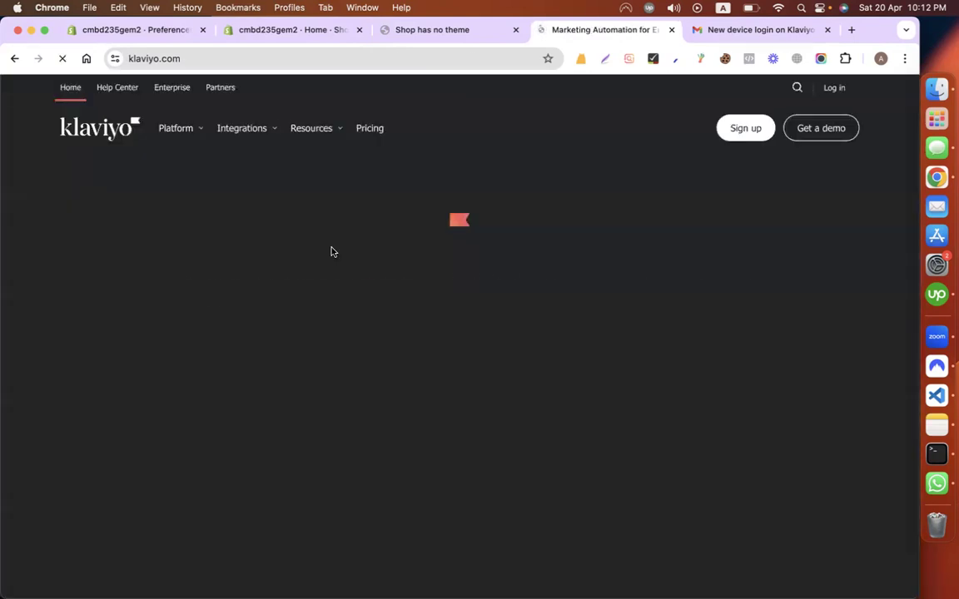
# Step: Switch the Shopify admin from cmbd235gem2 to the cmbd235gem store
pyautogui.click(437, 31)
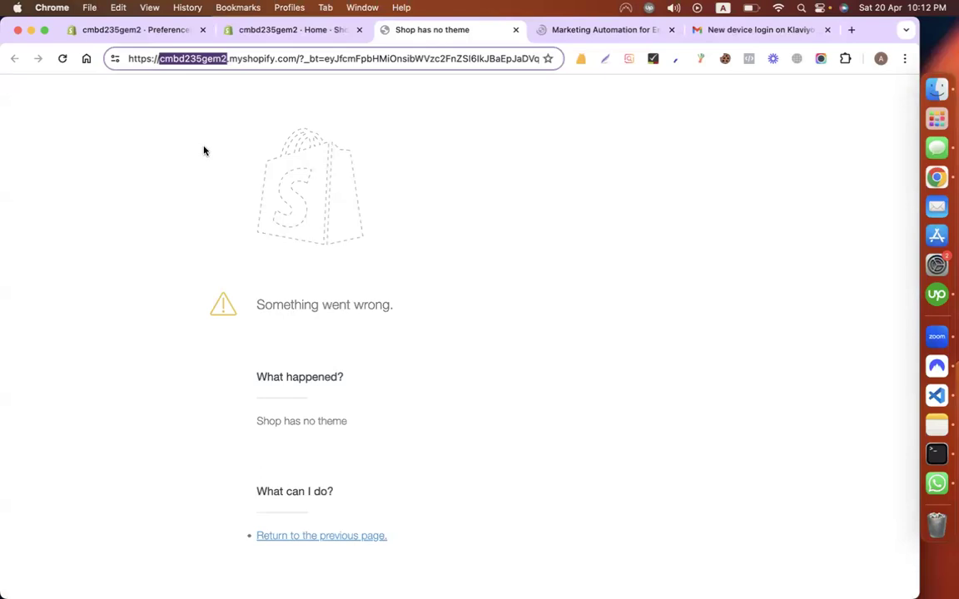
pyautogui.click(301, 31)
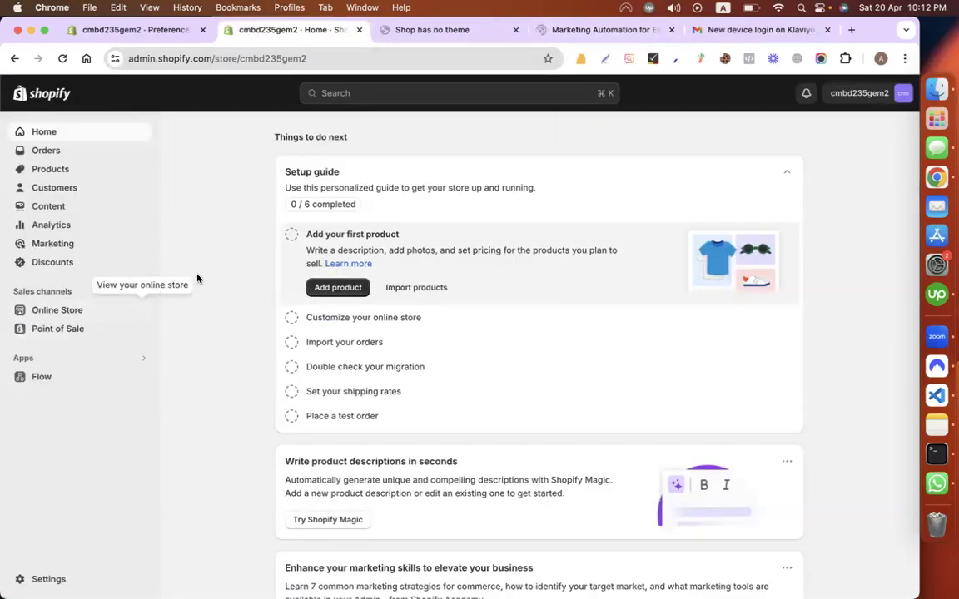
pyautogui.click(870, 95)
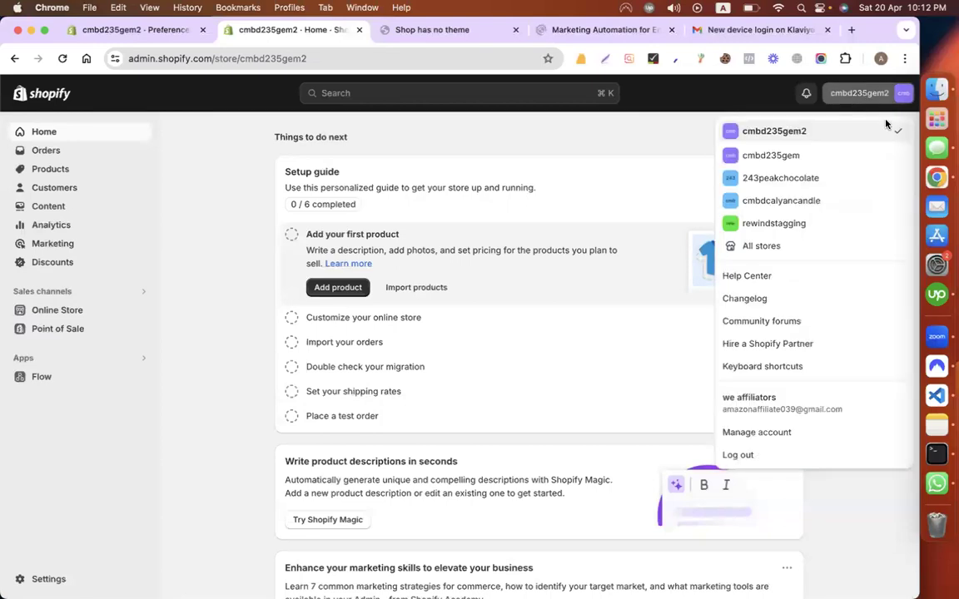
pyautogui.click(788, 157)
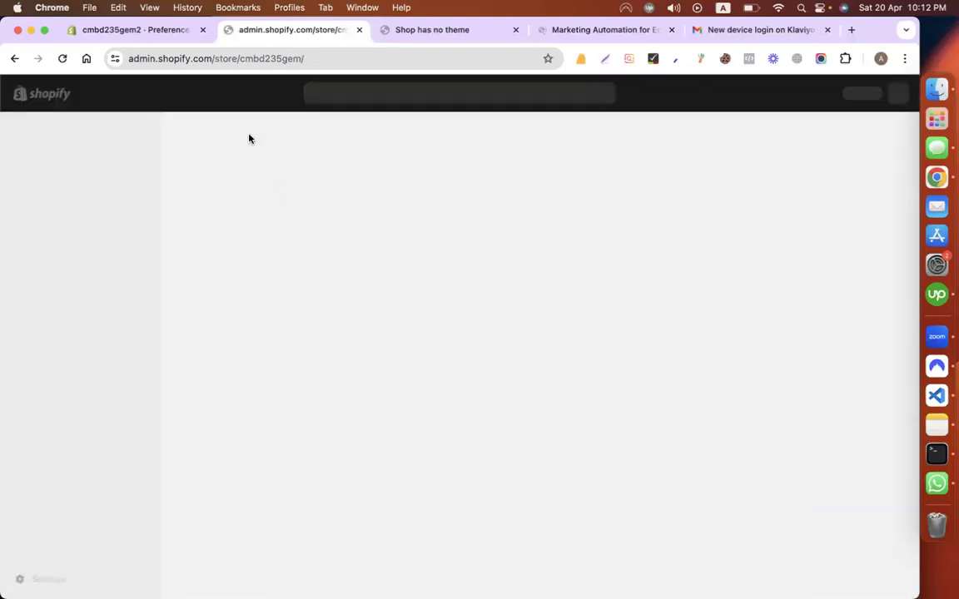
# Step: Close the leftover 'Shop has no theme' and Klaviyo tabs
pyautogui.click(437, 35)
pyautogui.click(515, 30)
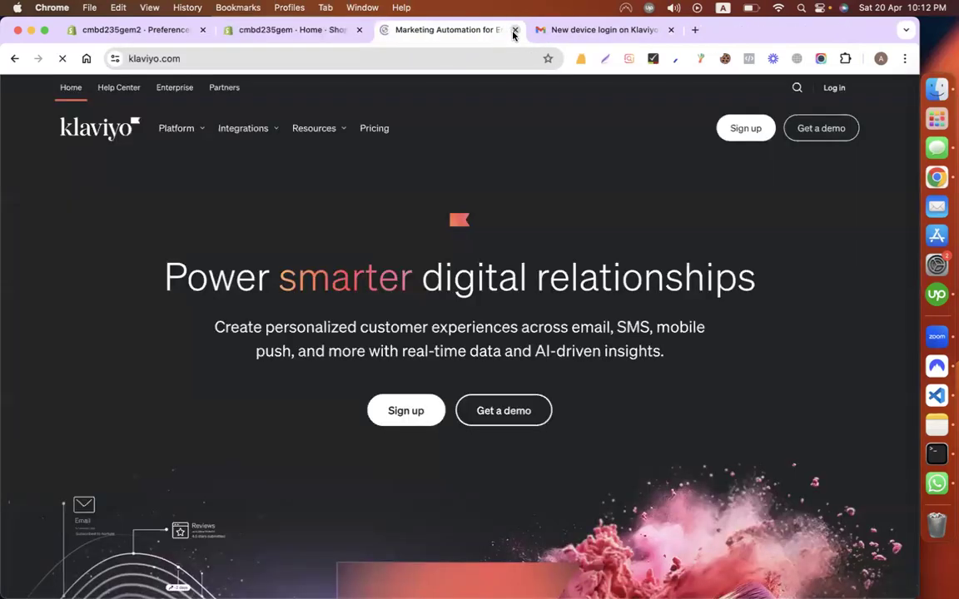
pyautogui.click(516, 30)
pyautogui.click(333, 30)
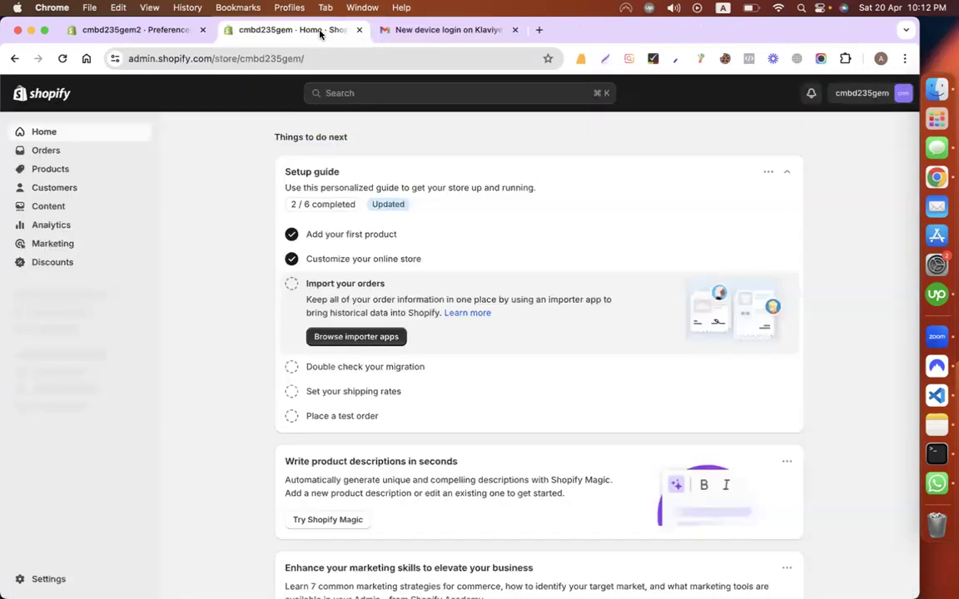
# Step: Open the Shopify App Store in a new tab via App and sales channel settings
pyautogui.click(143, 358)
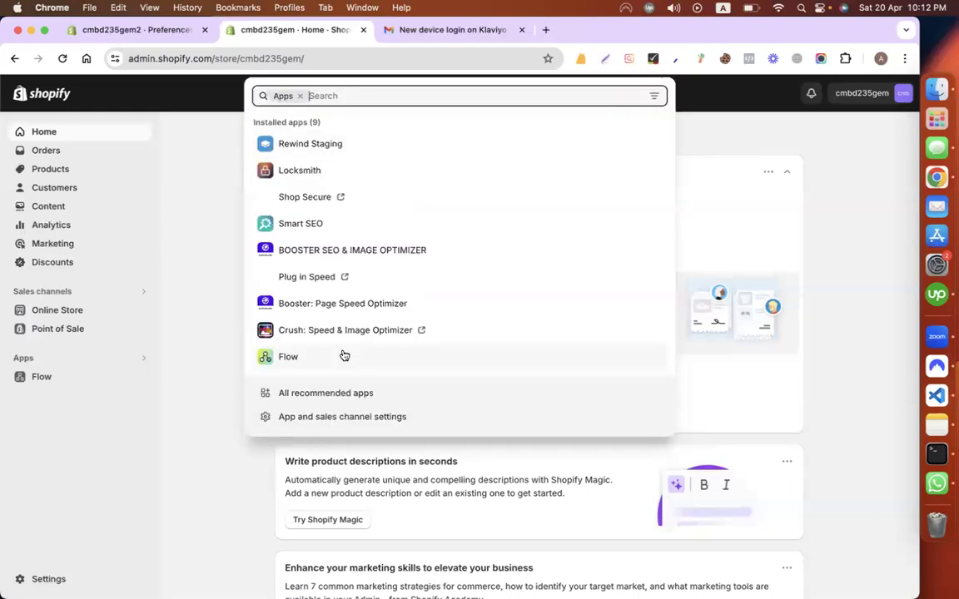
pyautogui.click(366, 416)
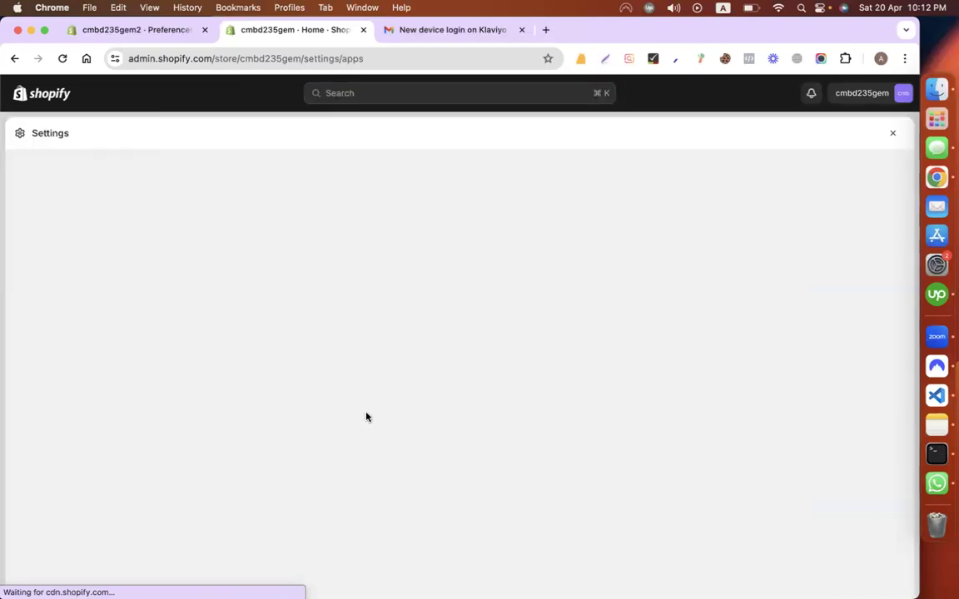
pyautogui.click(759, 184)
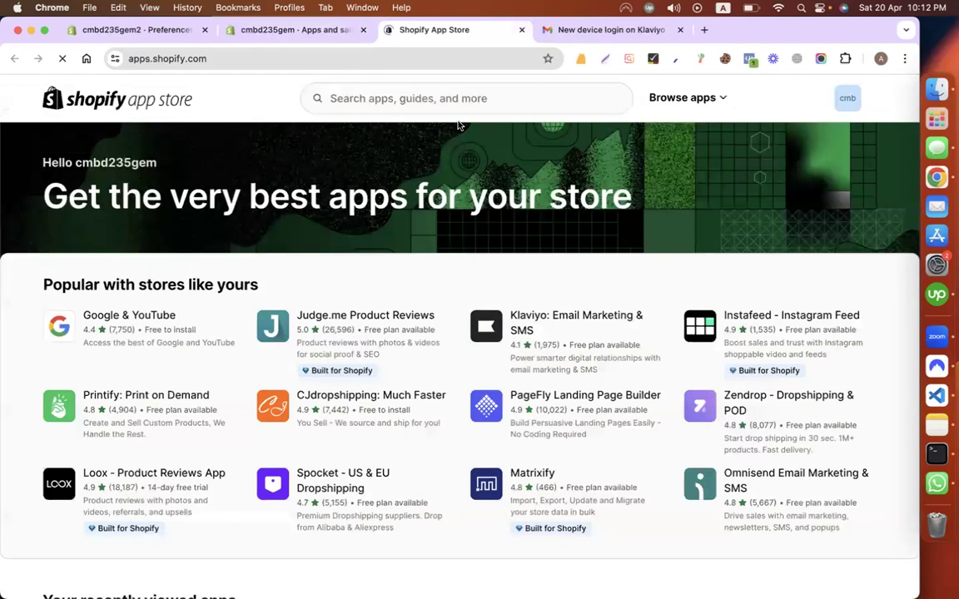
# Step: Open the Klaviyo listing, check the store list in the account menu, and approve the install
pyautogui.click(539, 315)
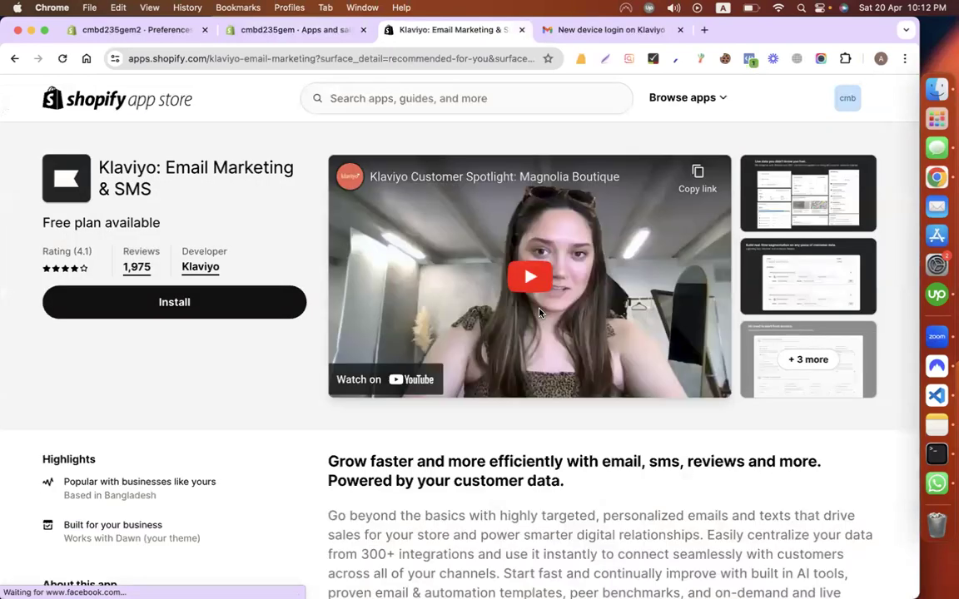
pyautogui.click(847, 98)
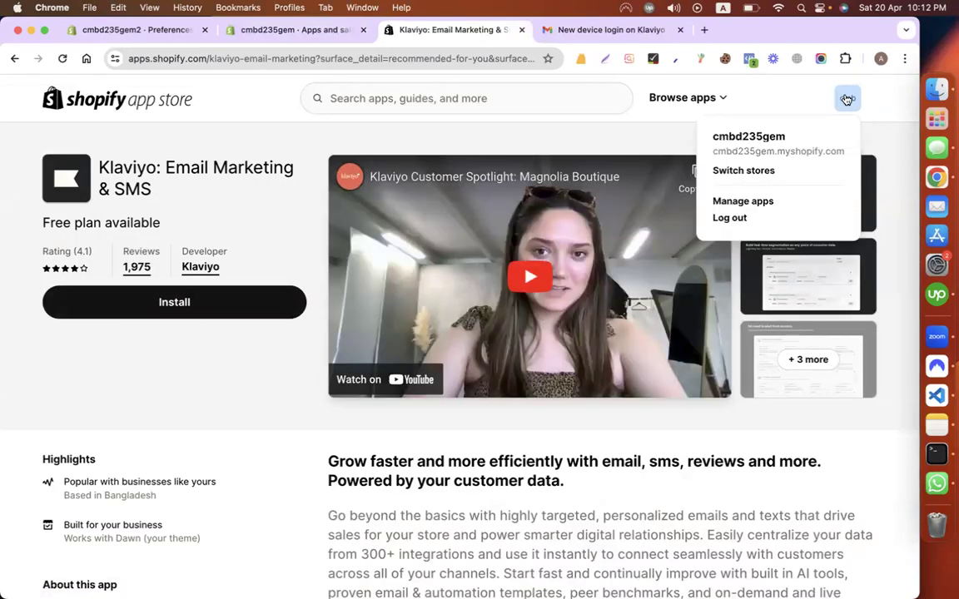
pyautogui.click(846, 98)
pyautogui.click(846, 99)
pyautogui.click(753, 171)
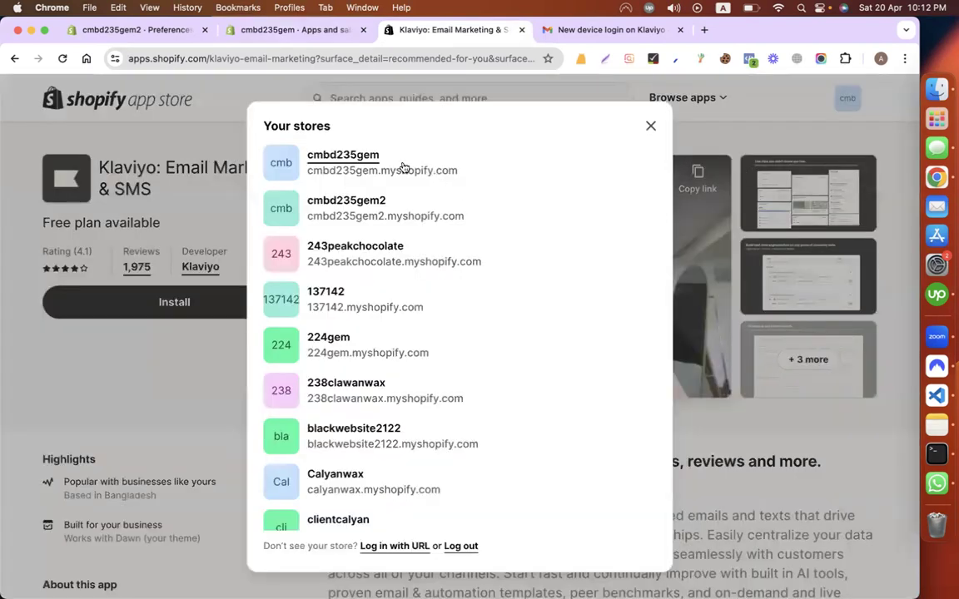
pyautogui.click(650, 122)
pyautogui.click(174, 310)
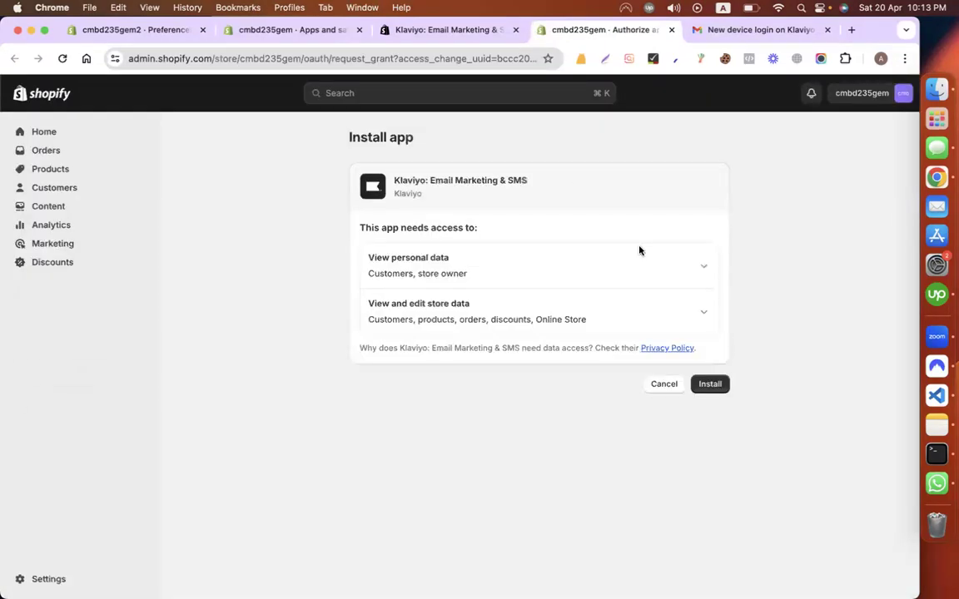
pyautogui.click(712, 385)
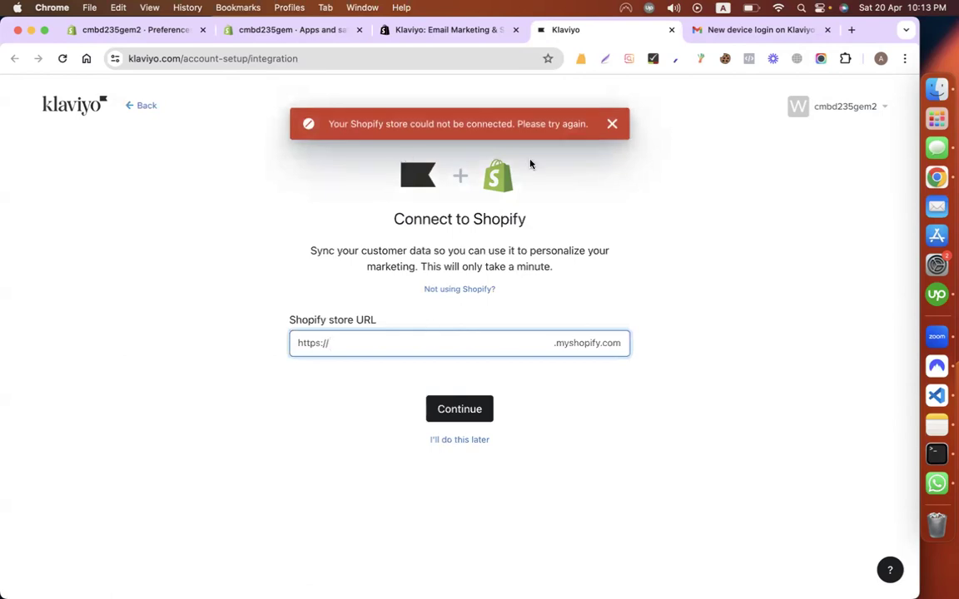
# Step: Dismiss the store connection error and copy the store name from the Shopify admin address
pyautogui.click(611, 124)
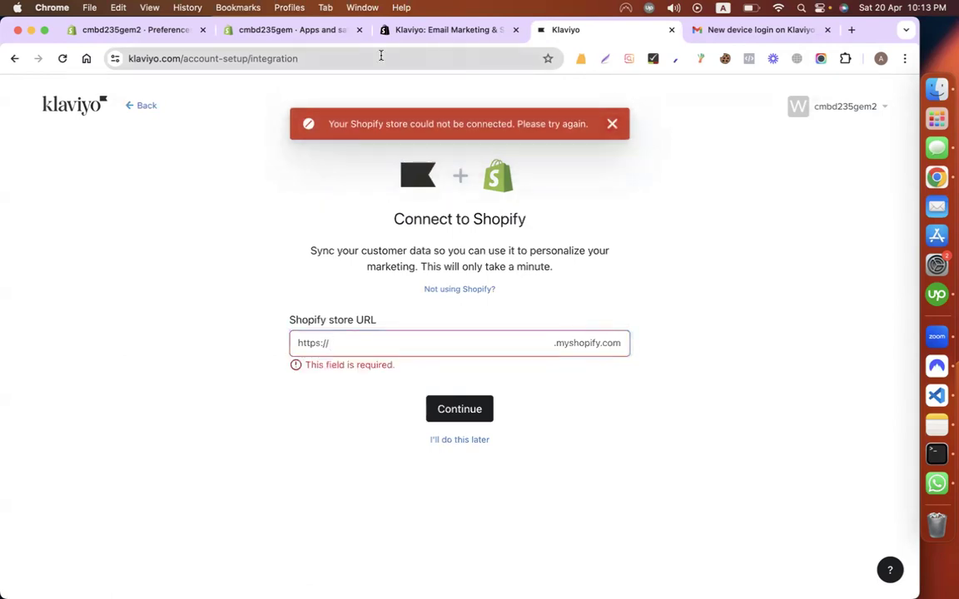
pyautogui.click(297, 35)
pyautogui.moveTo(239, 59); pyautogui.dragTo(301, 59)
pyautogui.press('super+c')
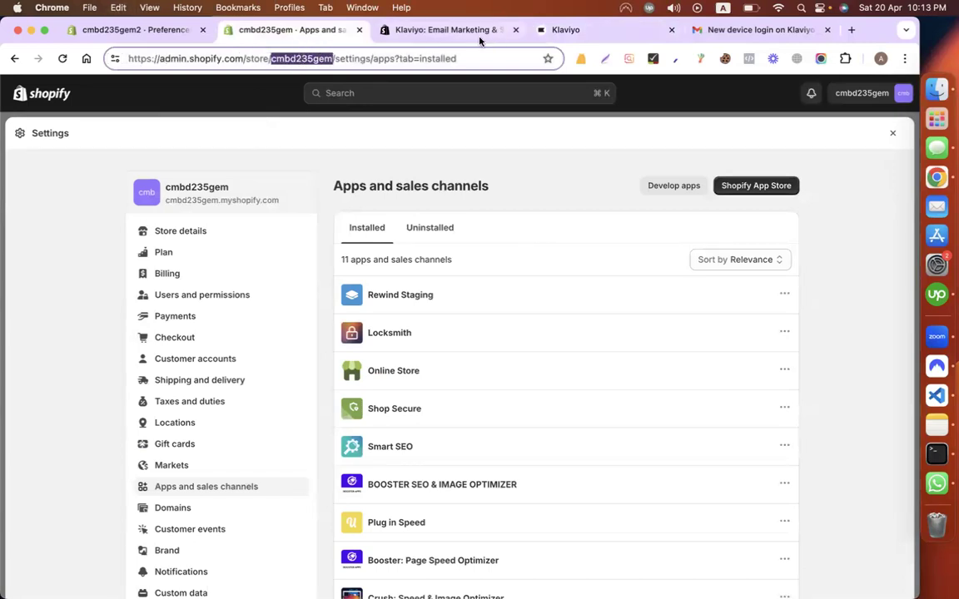
# Step: Paste the store name as the Shopify store URL and connect, keeping both sync options on
pyautogui.click(432, 31)
pyautogui.click(571, 32)
pyautogui.click(371, 338)
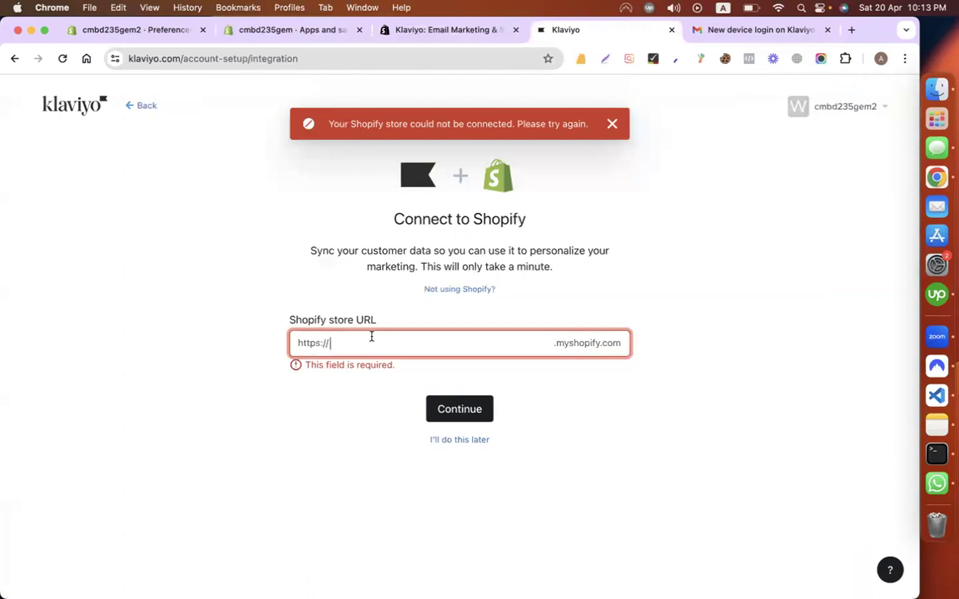
pyautogui.press('super+v')
pyautogui.click(464, 407)
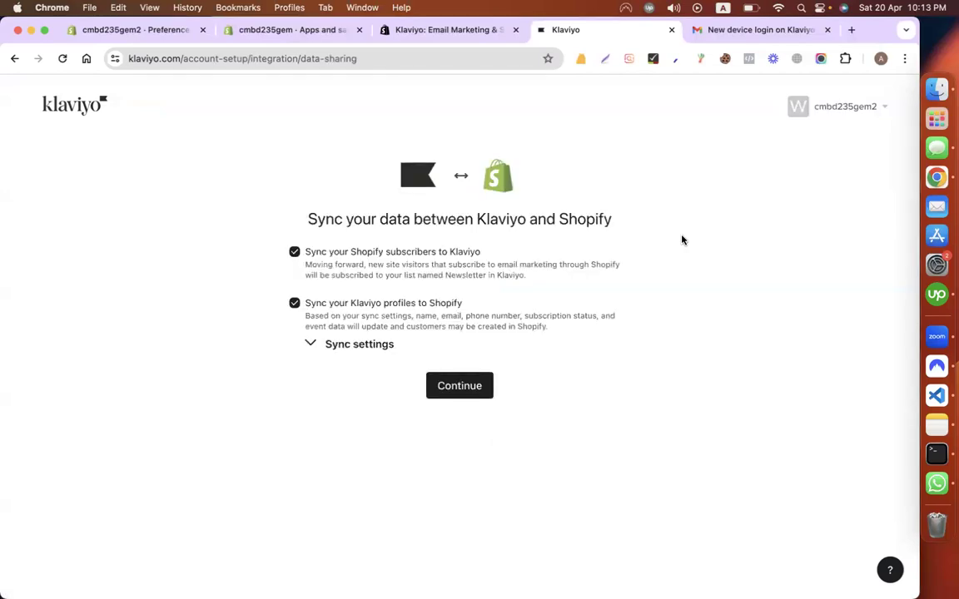
pyautogui.click(472, 380)
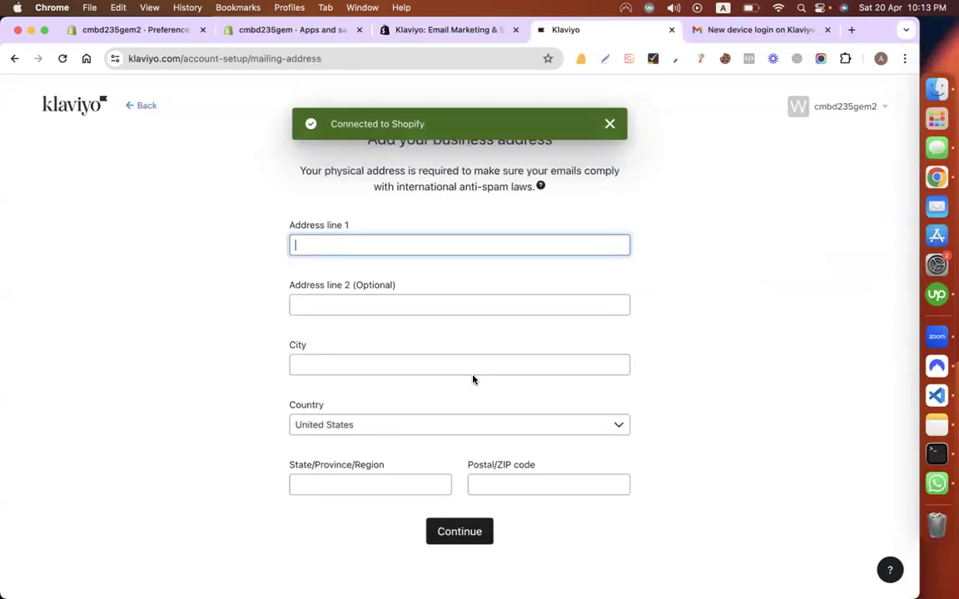
# Step: Enter the business address: dhanmondi, dhaka, Bangladesh, ZIP 1209
pyautogui.write('dhanmondi')
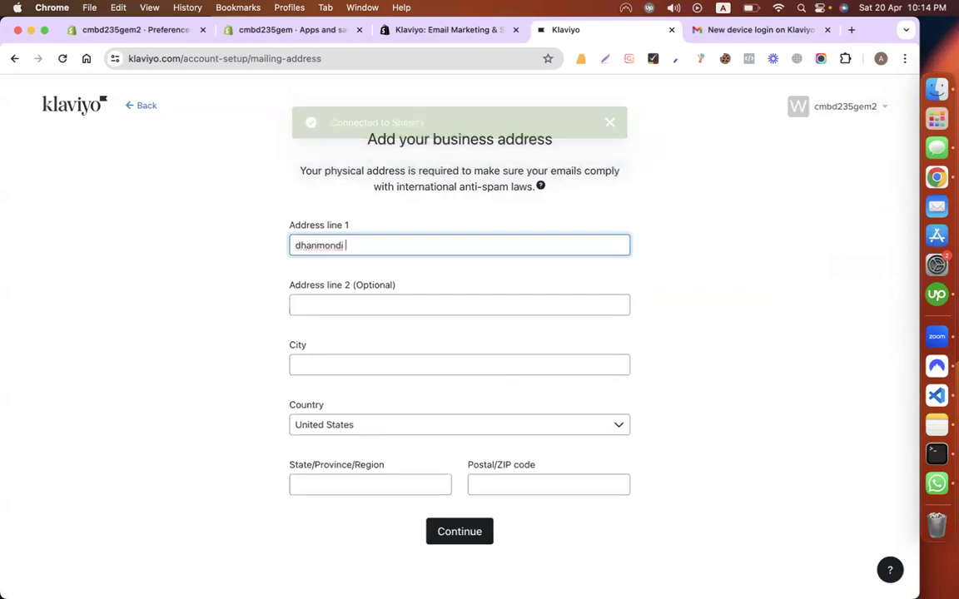
pyautogui.click(368, 366)
pyautogui.write('dhaka')
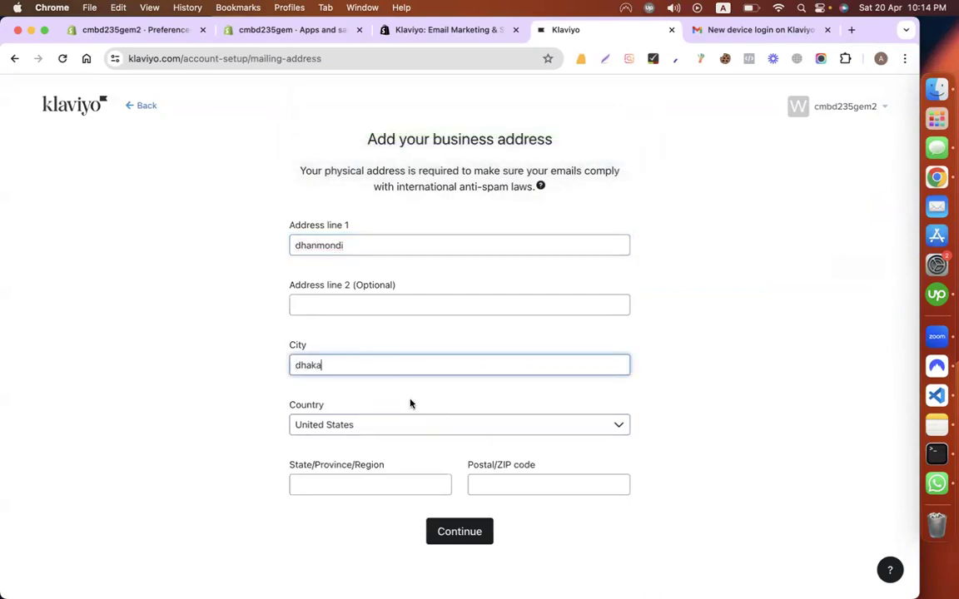
pyautogui.click(367, 423)
pyautogui.write('ban')
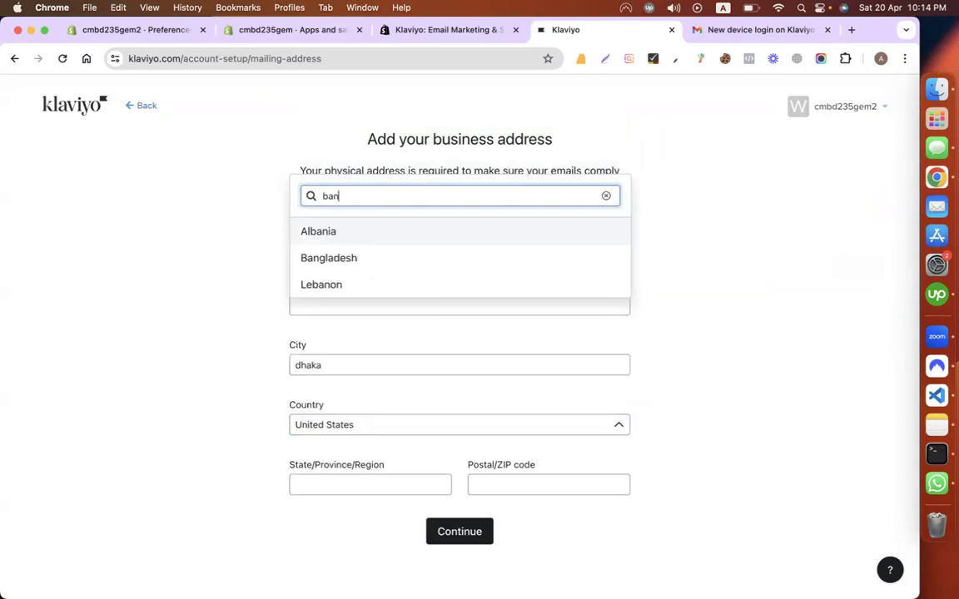
pyautogui.click(336, 258)
pyautogui.click(304, 485)
pyautogui.write('1209')
pyautogui.click(439, 534)
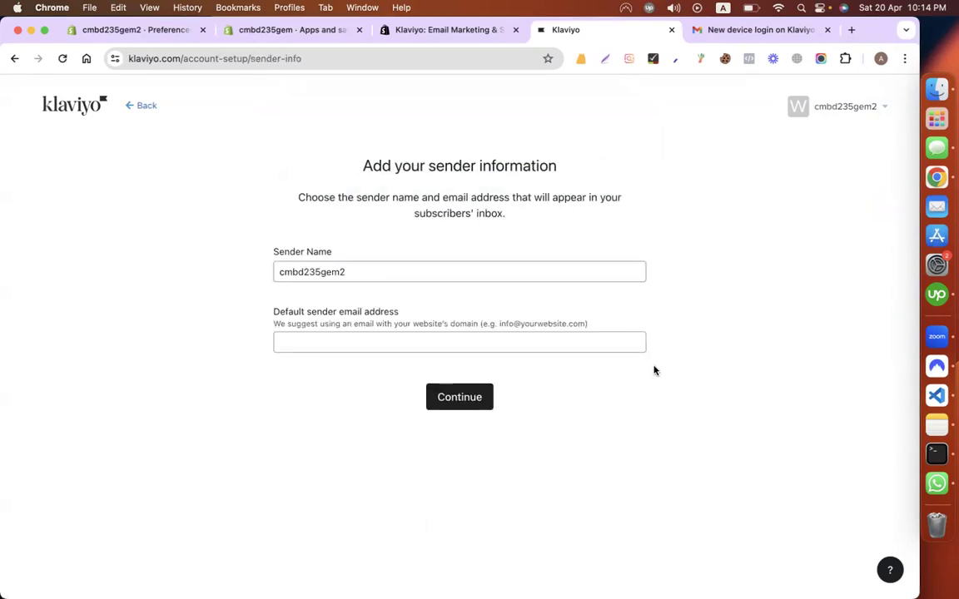
# Step: Use the store email from Shopify store details as default sender, postponing domain sender setup
pyautogui.click(503, 344)
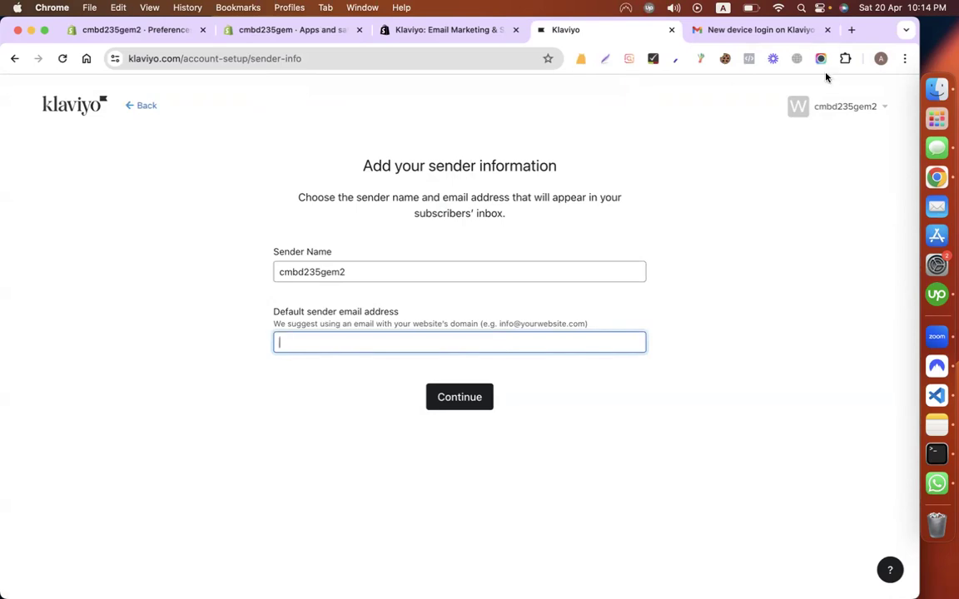
pyautogui.click(778, 30)
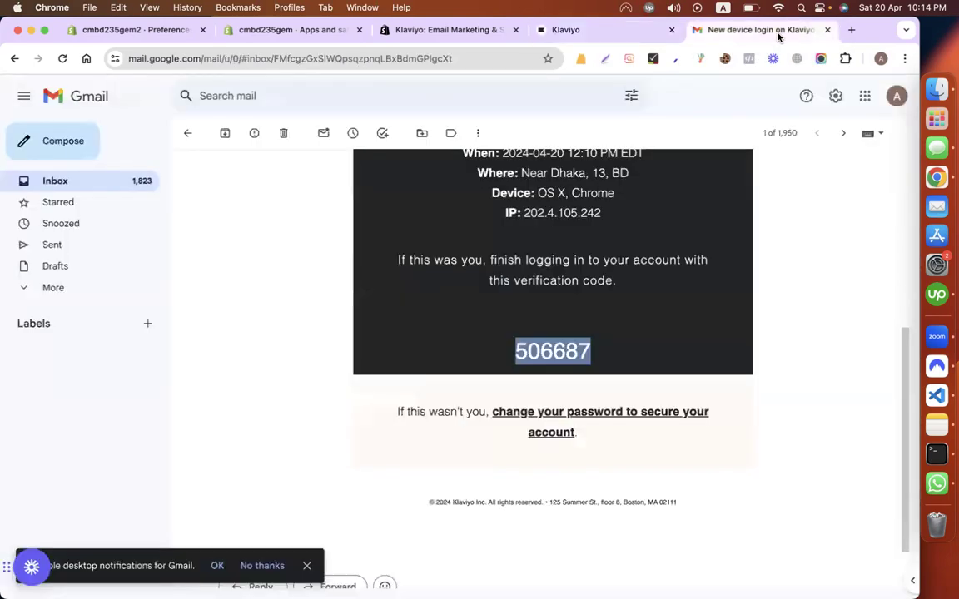
pyautogui.click(896, 96)
pyautogui.click(325, 29)
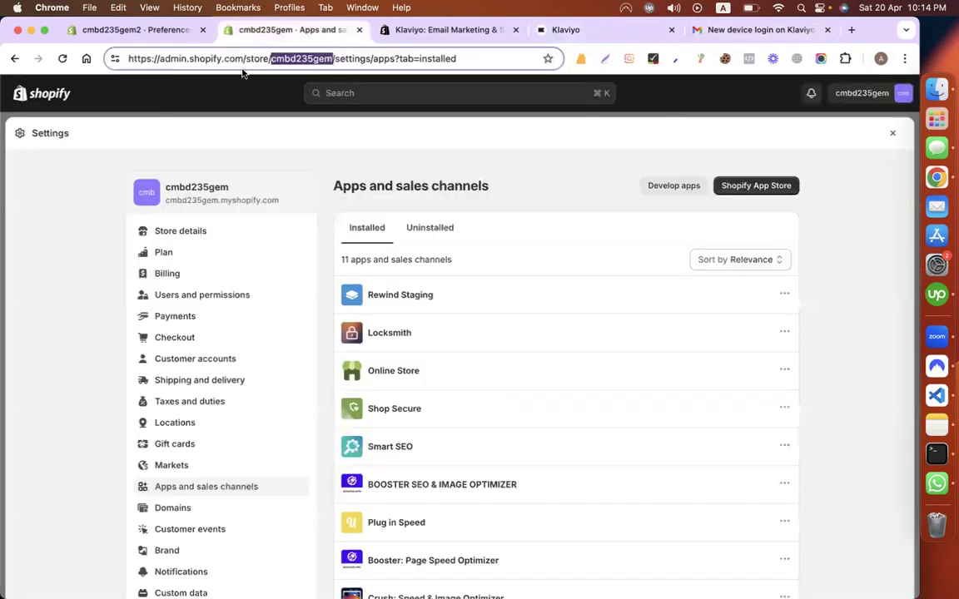
pyautogui.click(892, 133)
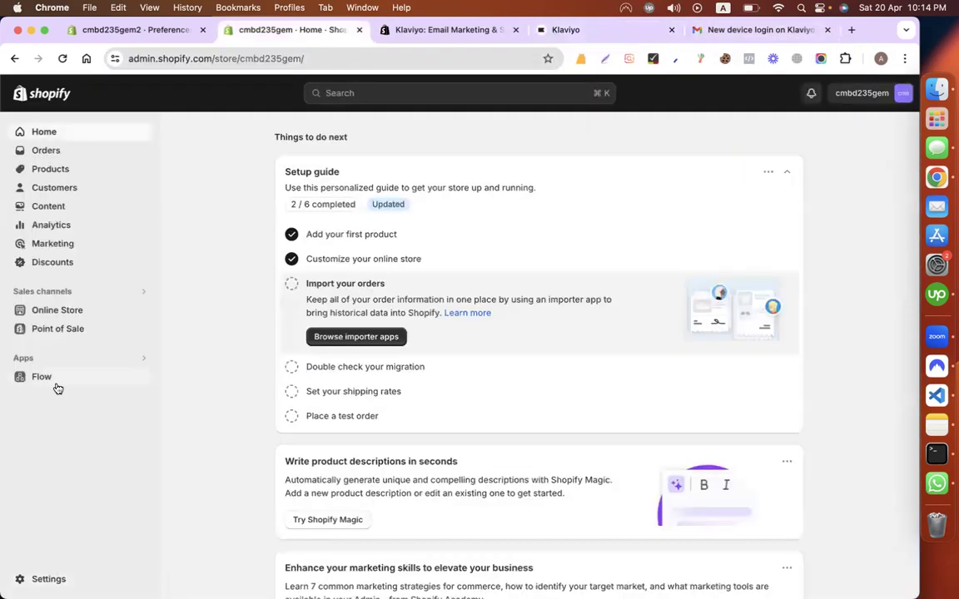
pyautogui.click(37, 581)
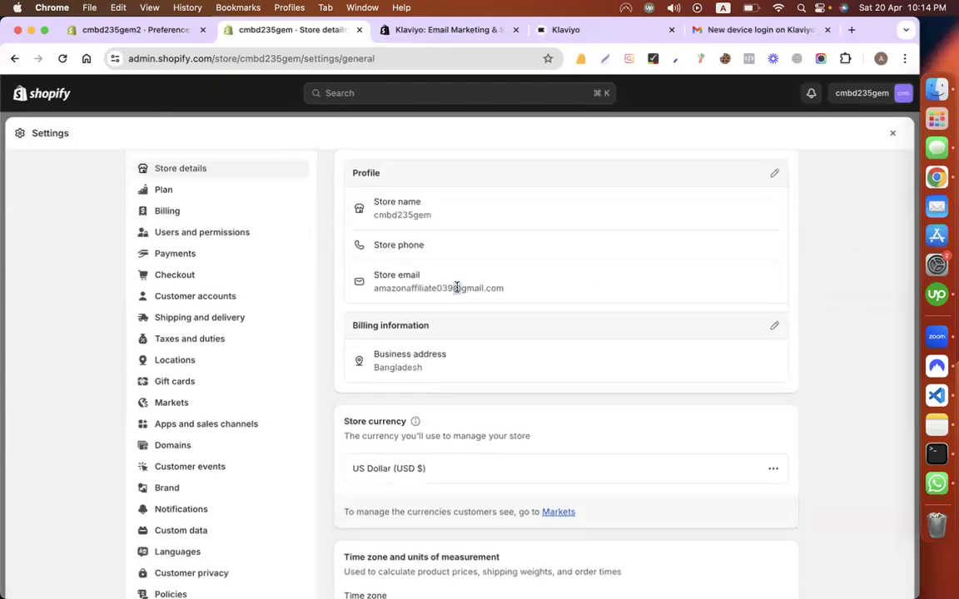
pyautogui.tripleClick(456, 287)
pyautogui.press('super+c')
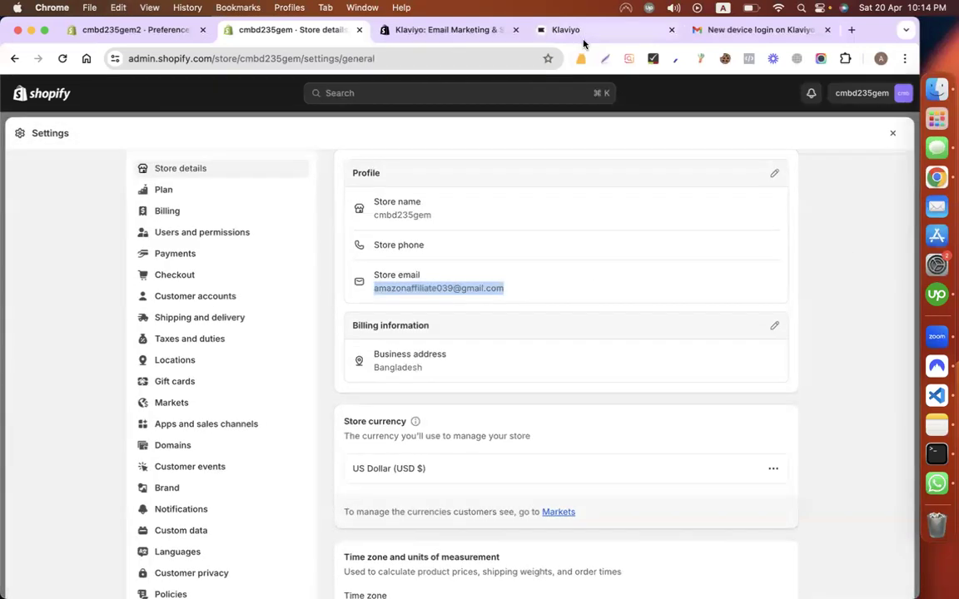
pyautogui.click(556, 30)
pyautogui.press('super+v')
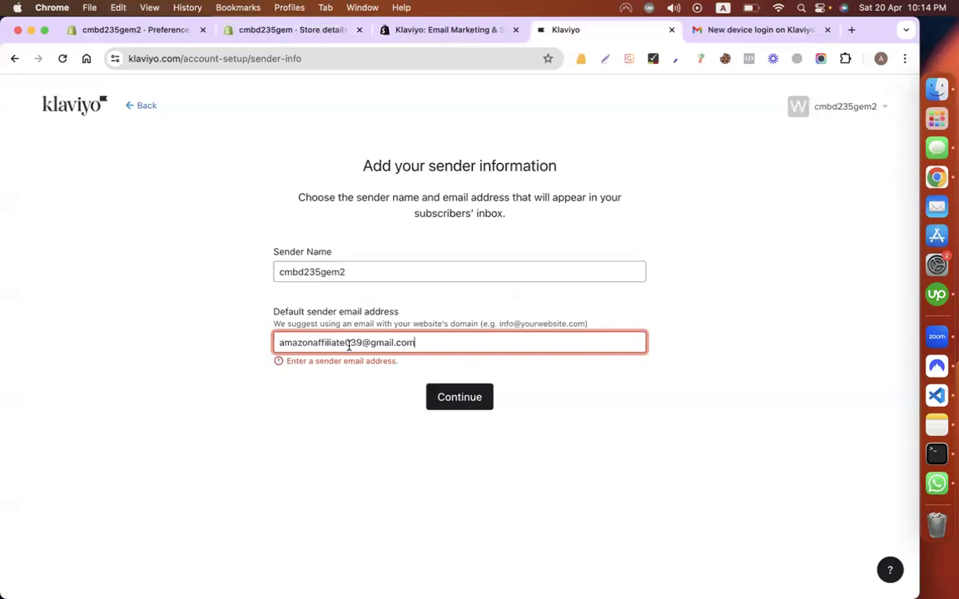
pyautogui.click(485, 397)
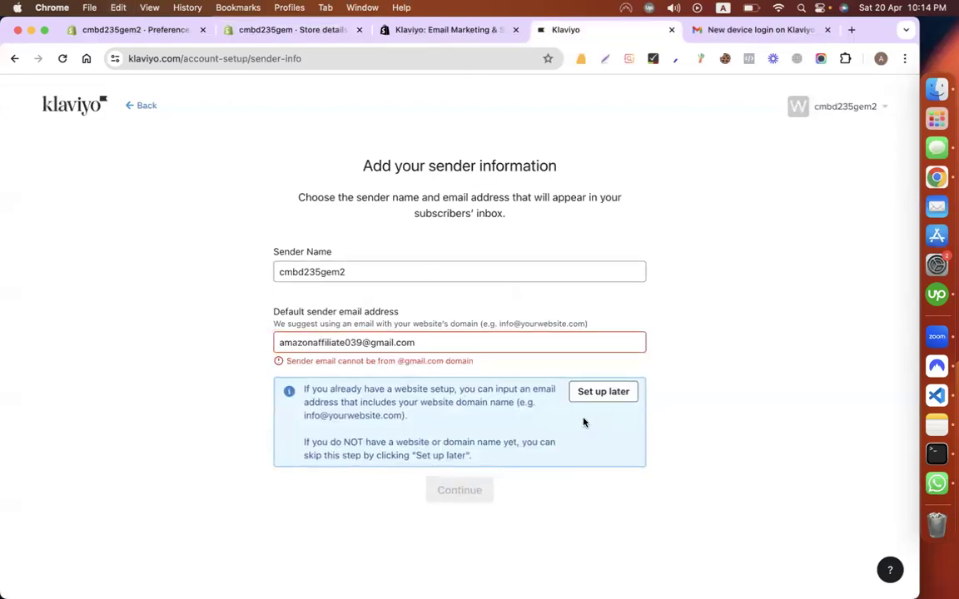
pyautogui.click(625, 393)
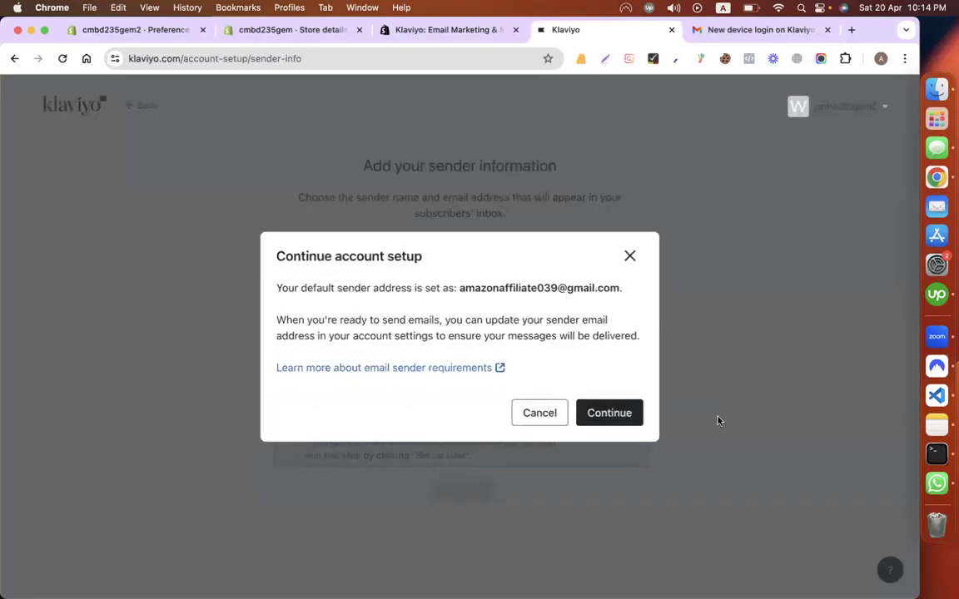
# Step: Continue account setup and choose to reach subscribers by Email only
pyautogui.click(628, 414)
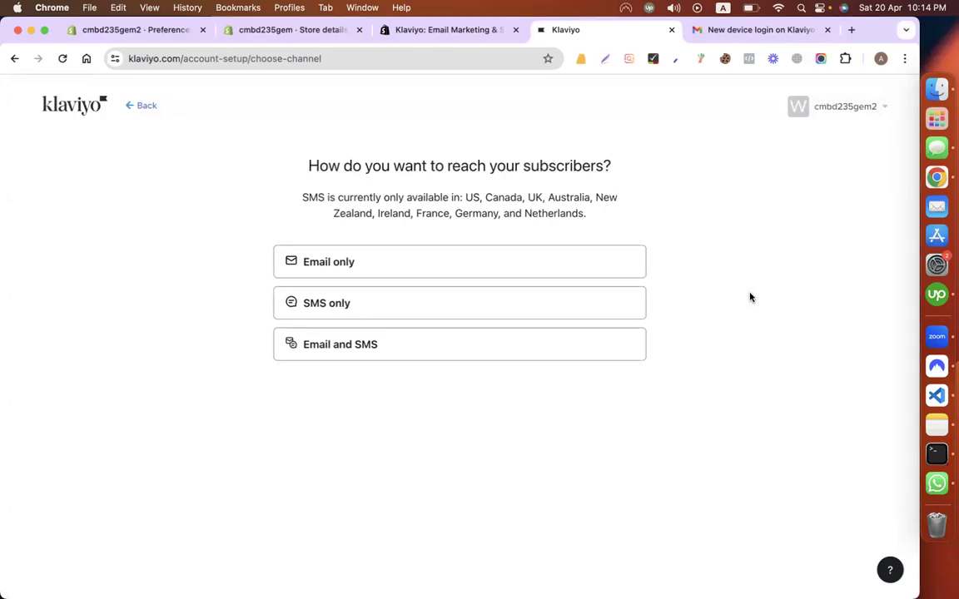
pyautogui.click(421, 259)
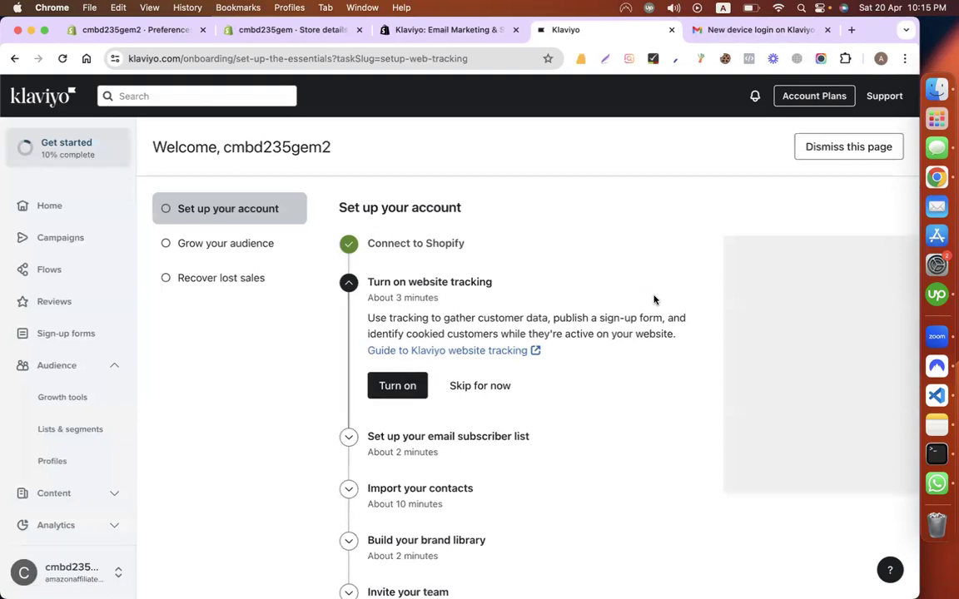
# Step: Start turning on website tracking, collapse Audience in the sidebar, then return to Shopify store details
pyautogui.scroll(-1, 595, 467)
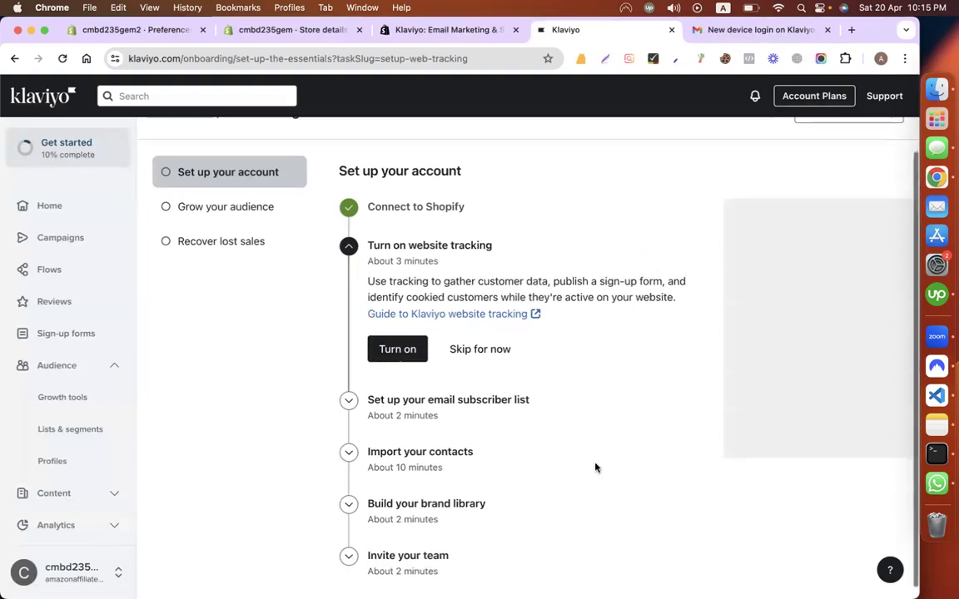
pyautogui.click(389, 348)
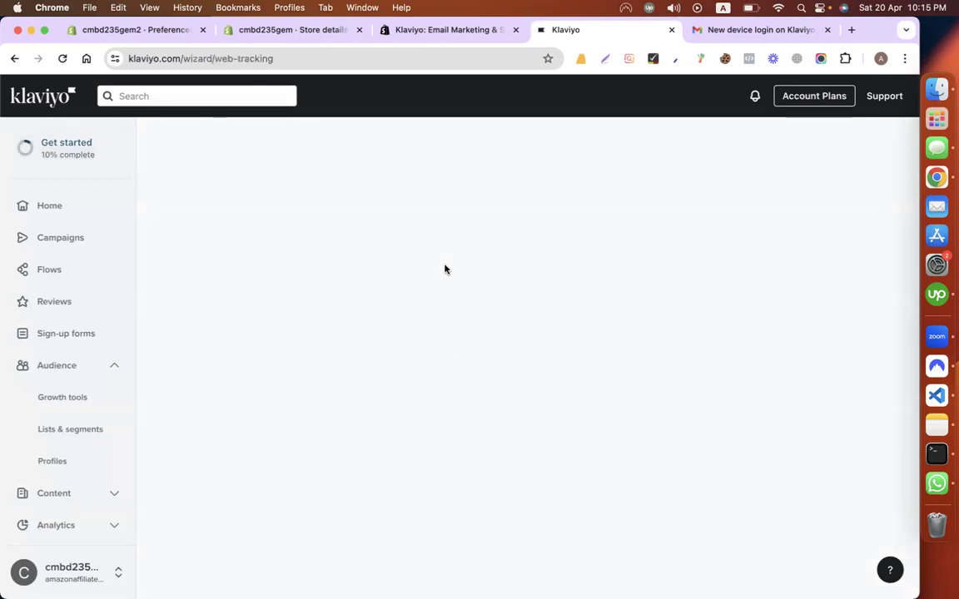
pyautogui.moveTo(537, 33); pyautogui.dragTo(445, 42)
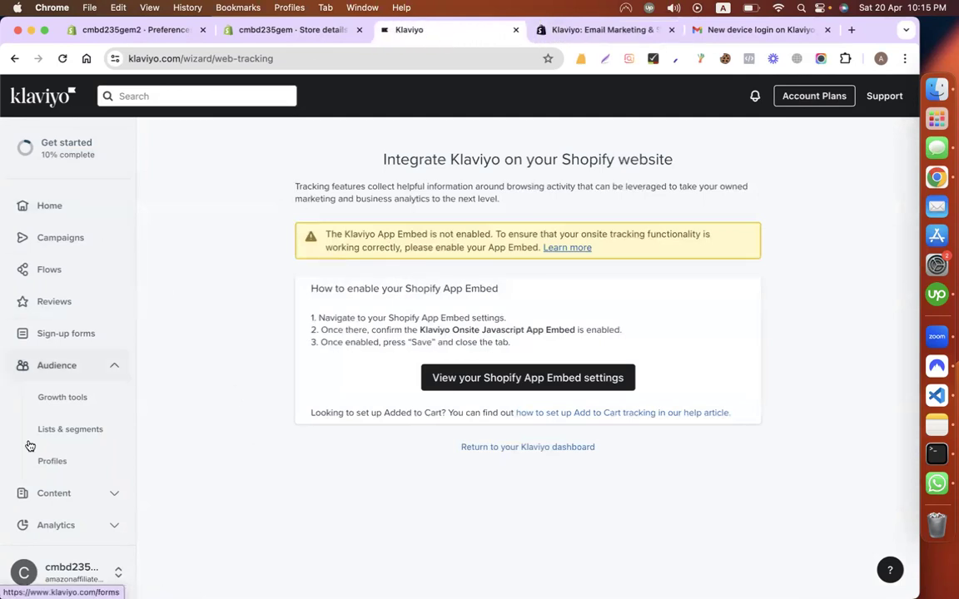
pyautogui.click(113, 366)
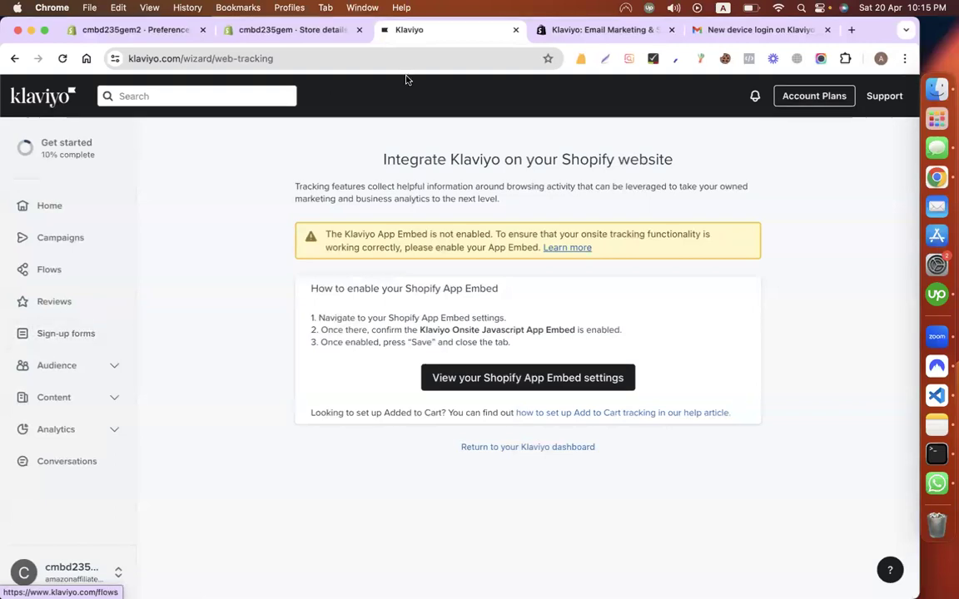
pyautogui.click(318, 32)
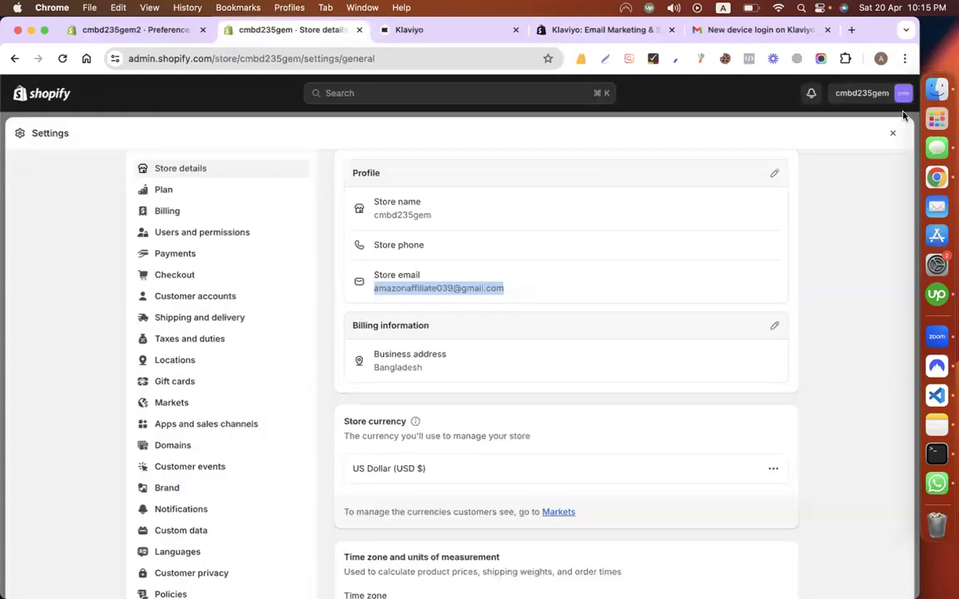
# Step: View the live Matador storefront from Shopify, then return to the Klaviyo integration page
pyautogui.click(892, 134)
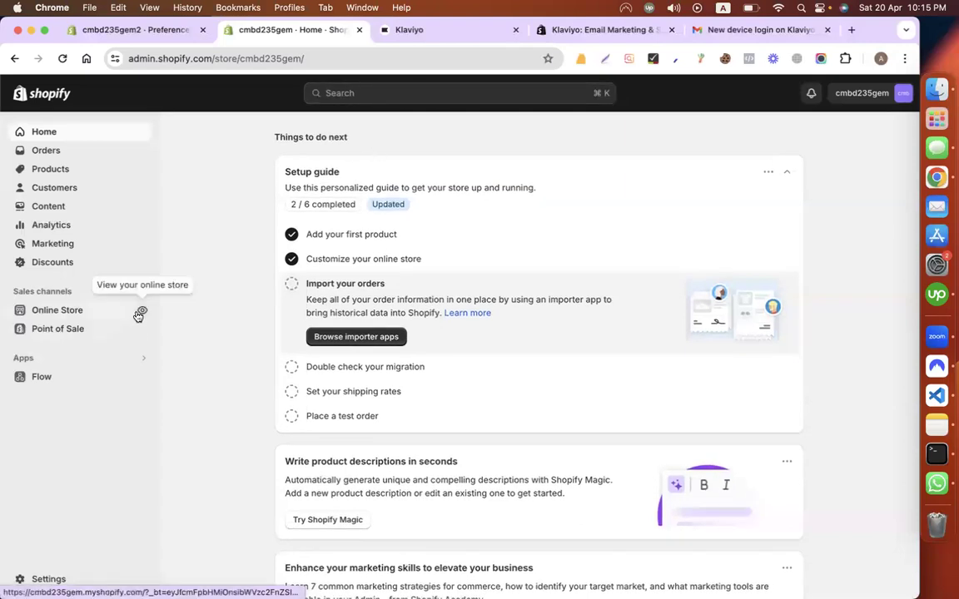
pyautogui.click(138, 310)
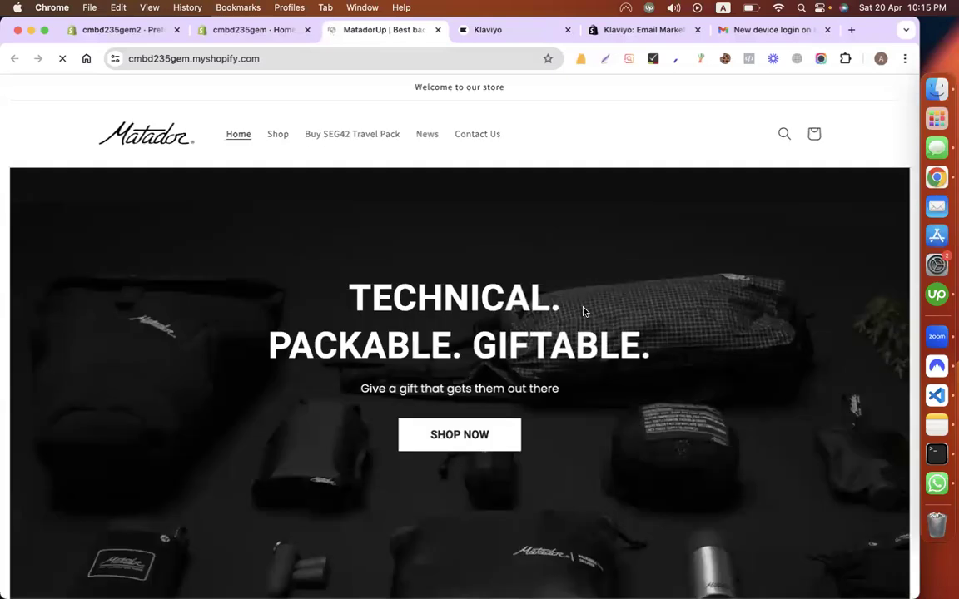
pyautogui.scroll(-10, 583, 312)
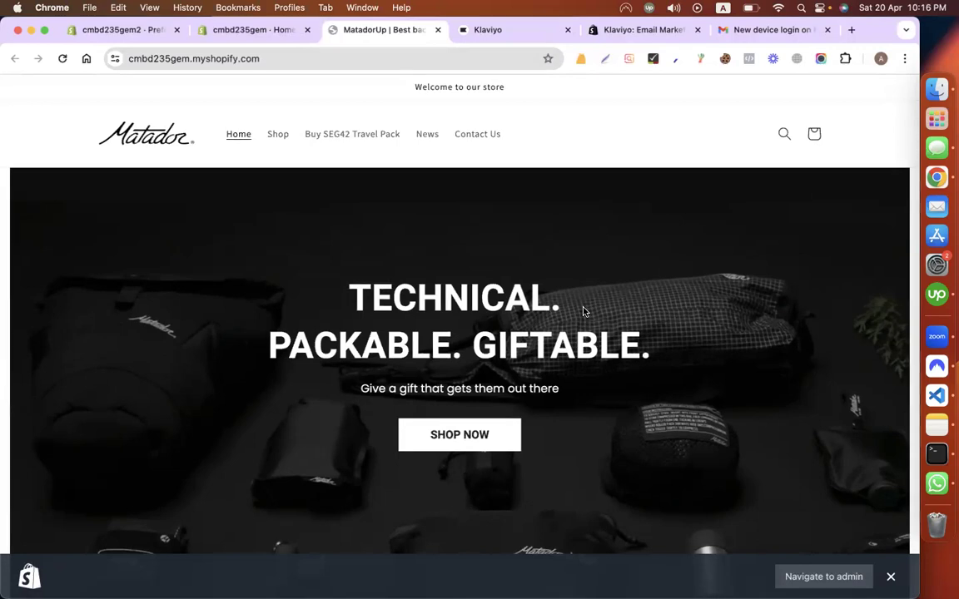
pyautogui.click(502, 30)
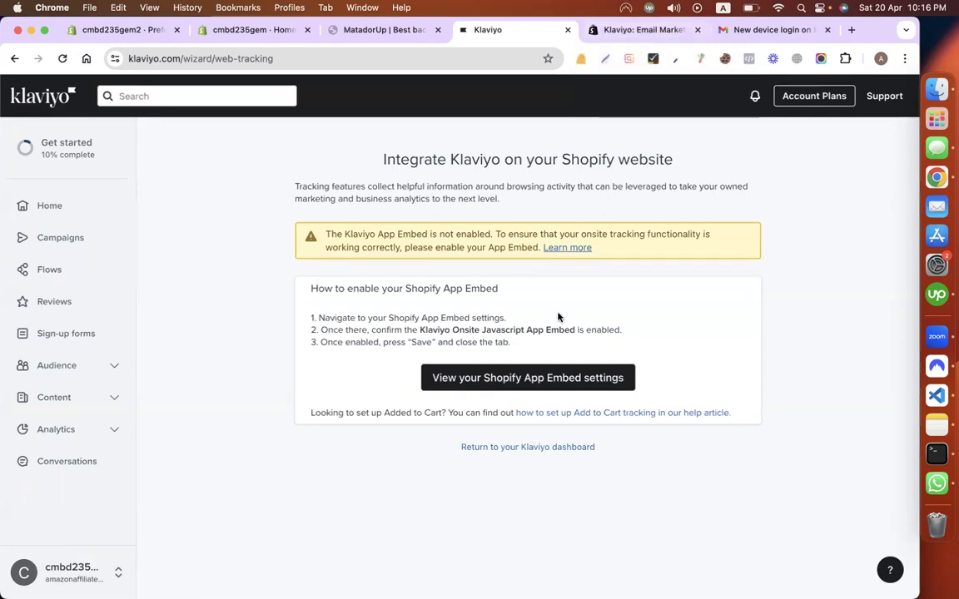
# Step: Close the Klaviyo App Store listing tab and open Klaviyo's Sign-up forms section
pyautogui.click(600, 30)
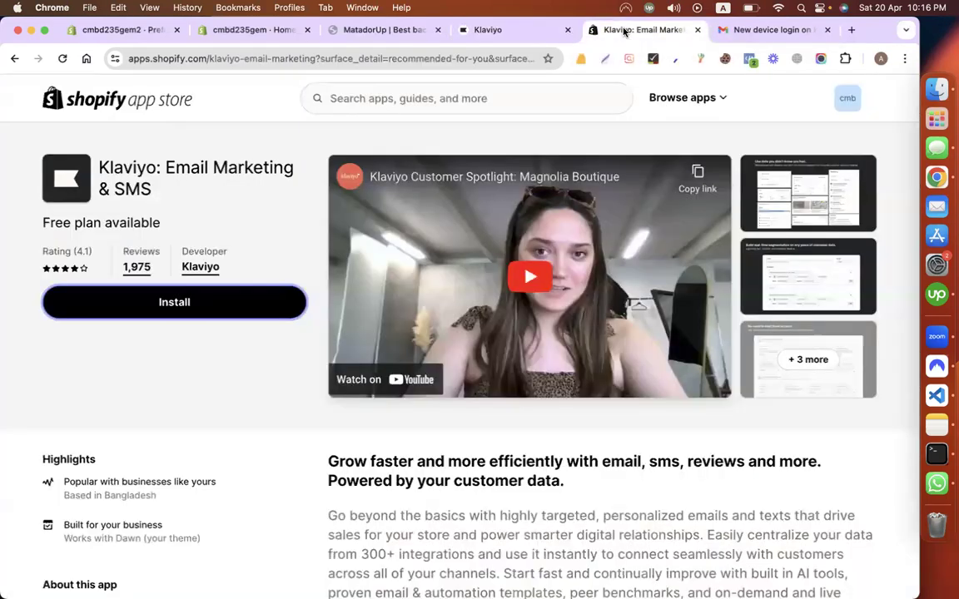
pyautogui.click(697, 30)
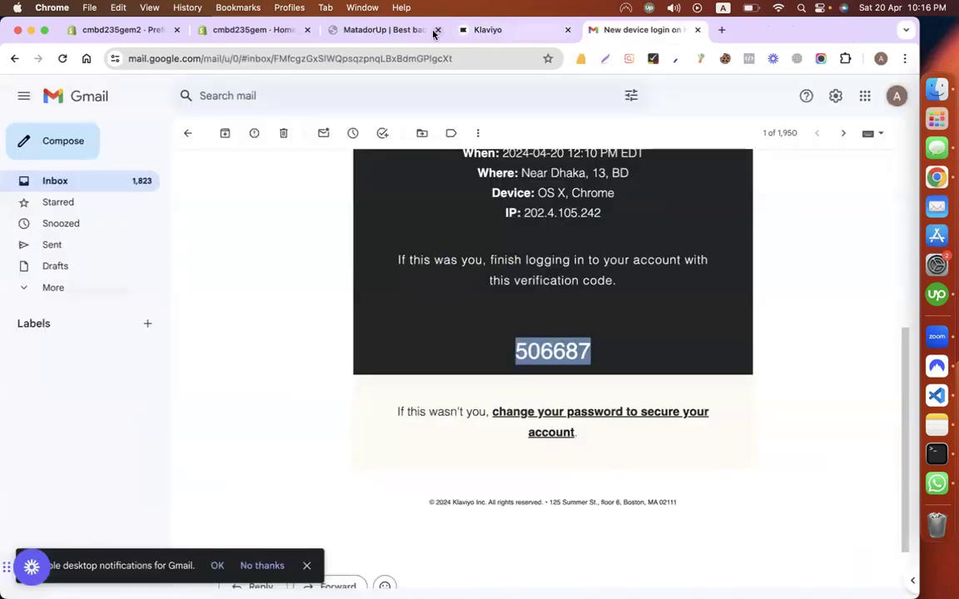
pyautogui.click(386, 30)
pyautogui.click(498, 30)
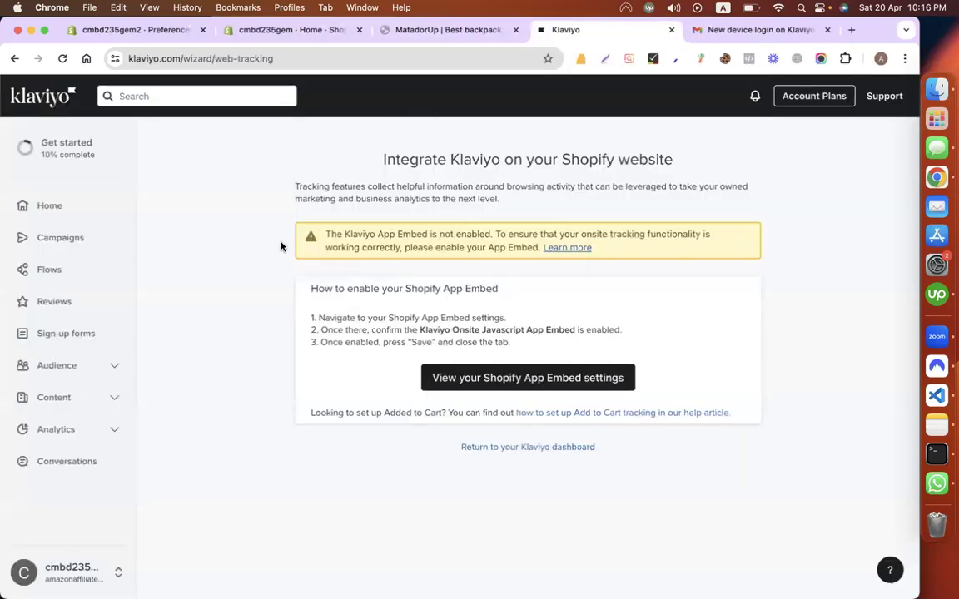
pyautogui.click(292, 30)
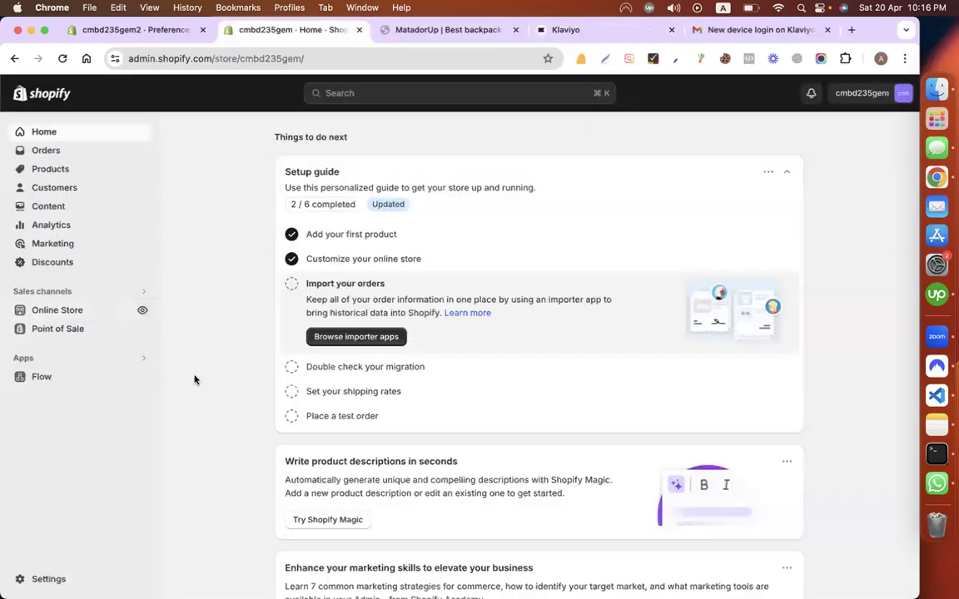
pyautogui.moveTo(217, 330); pyautogui.dragTo(435, 46)
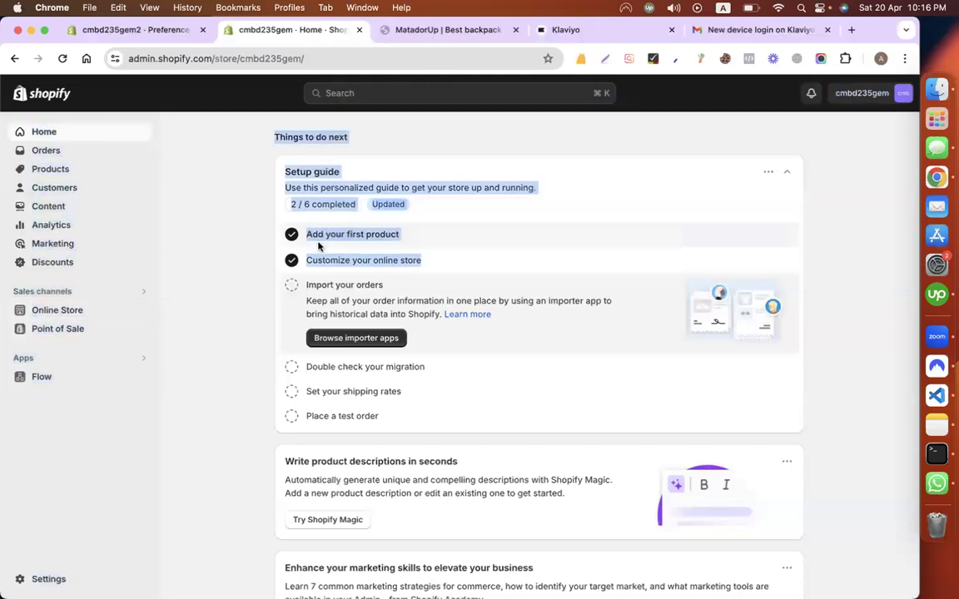
pyautogui.click(319, 241)
pyautogui.click(574, 31)
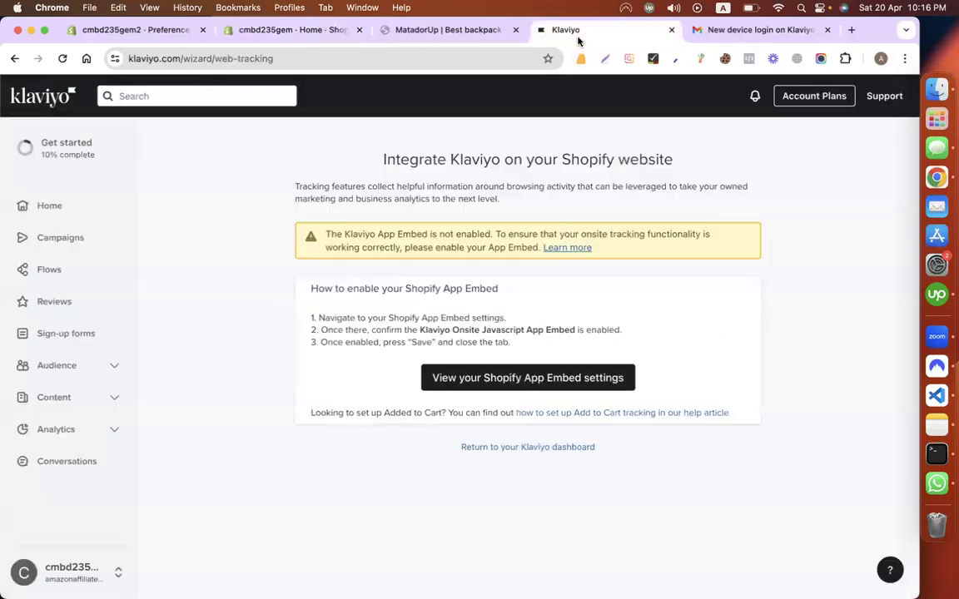
pyautogui.click(66, 334)
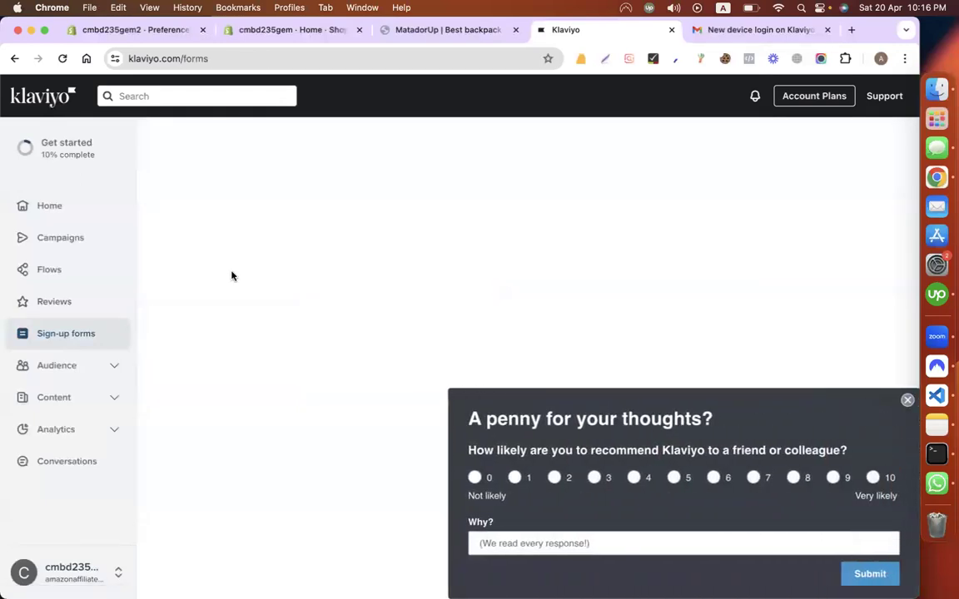
# Step: Dismiss the feedback survey, reload the Sign-up forms page and scroll to the templates
pyautogui.click(907, 399)
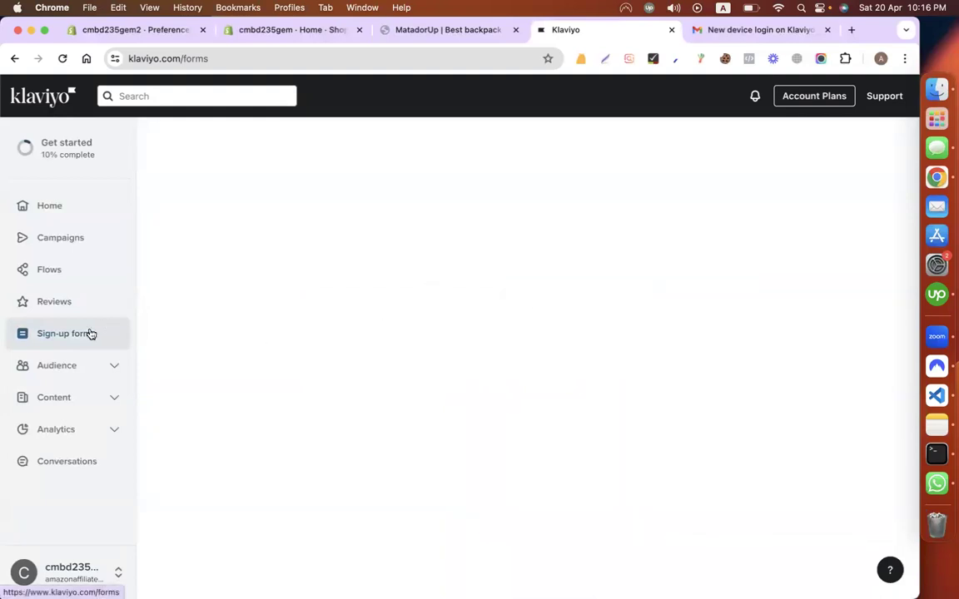
pyautogui.click(63, 59)
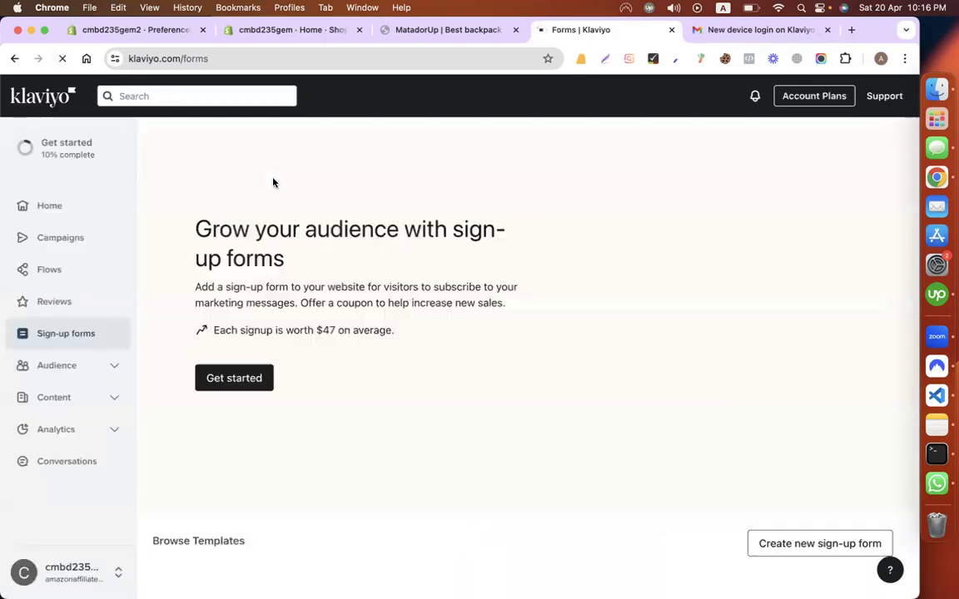
pyautogui.scroll(-5, 342, 263)
pyautogui.scroll(2, 450, 305)
pyautogui.scroll(-5, 460, 306)
pyautogui.scroll(2, 513, 417)
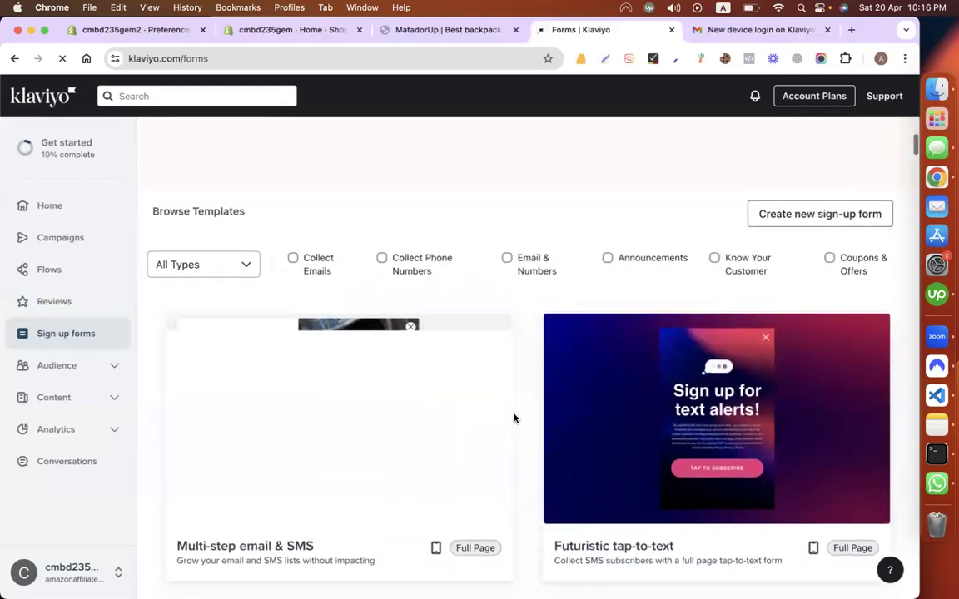
pyautogui.scroll(-1, 514, 417)
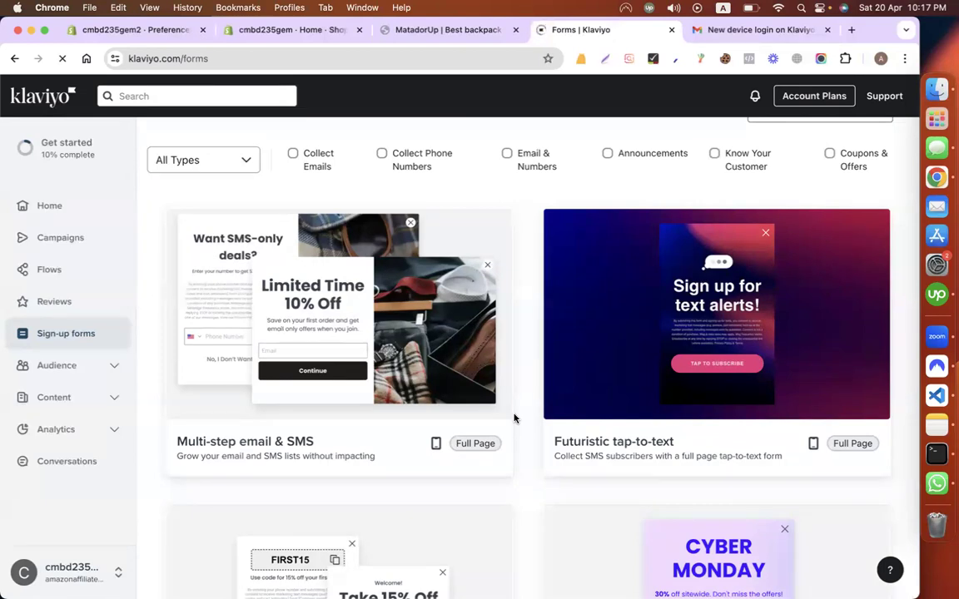
# Step: Create a new Amount off products discount from Shopify's Discounts page
pyautogui.click(283, 34)
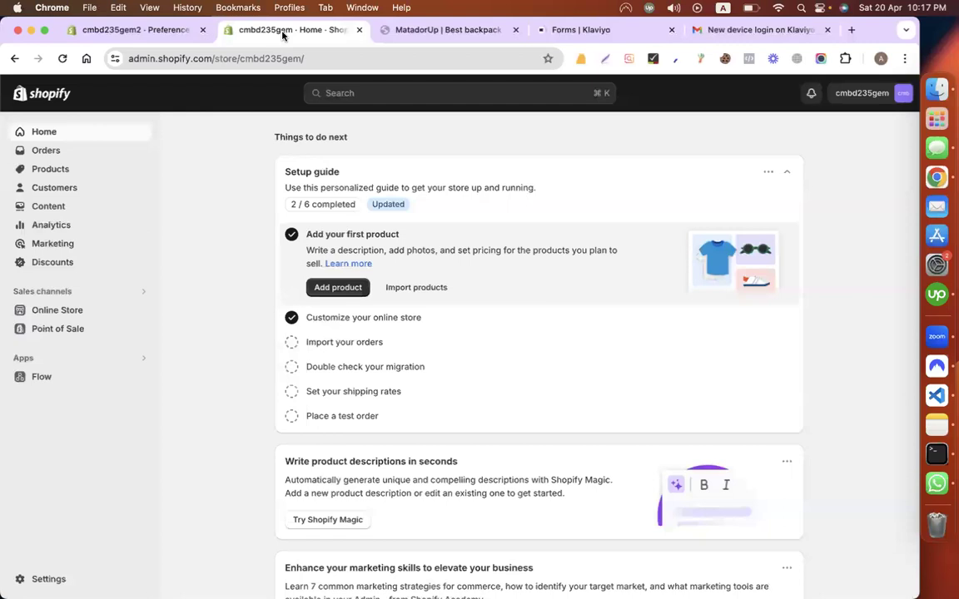
pyautogui.click(55, 268)
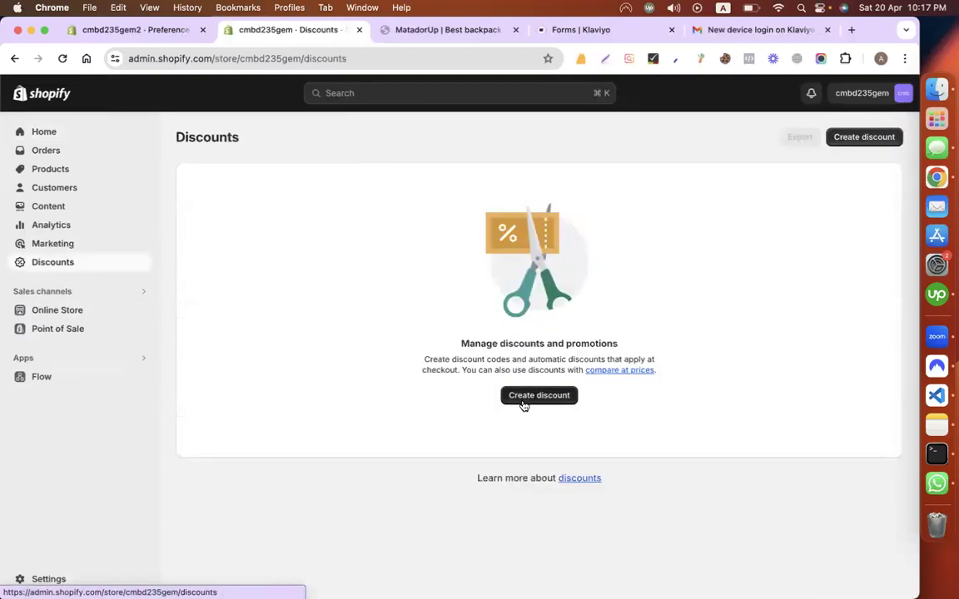
pyautogui.click(524, 403)
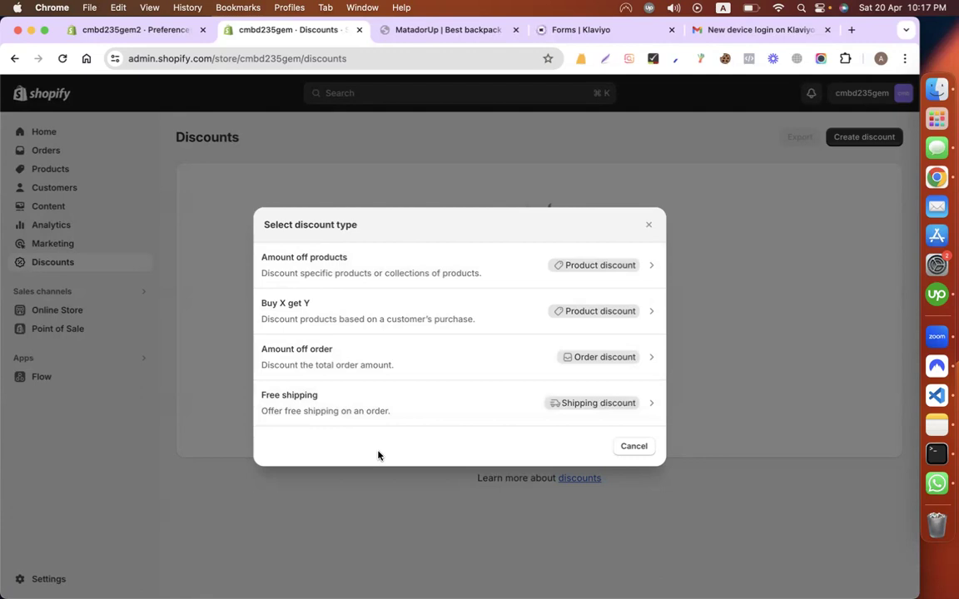
pyautogui.click(497, 272)
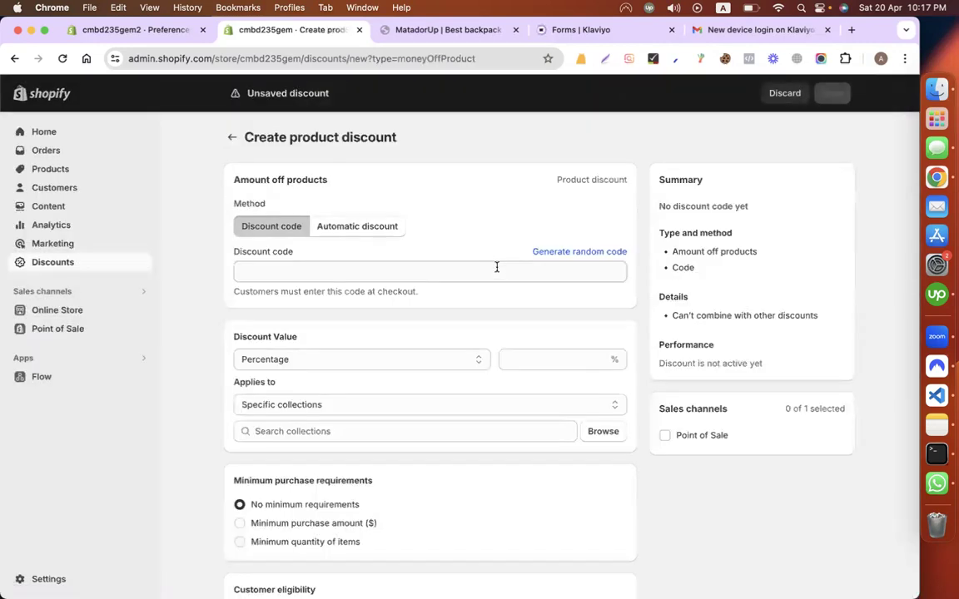
# Step: Enter SUMMER20 as the discount code
pyautogui.click(282, 270)
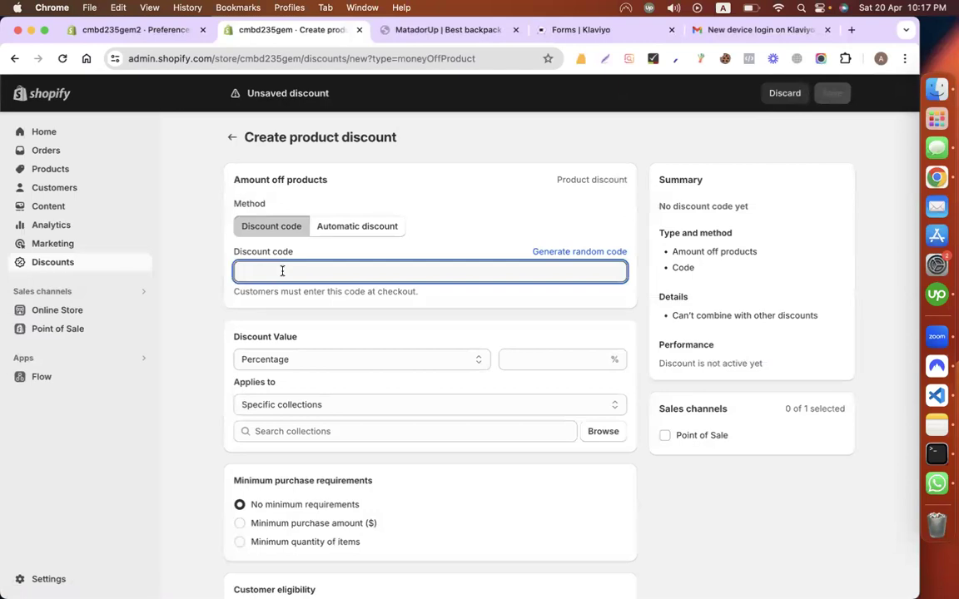
pyautogui.write('SUMMER20')
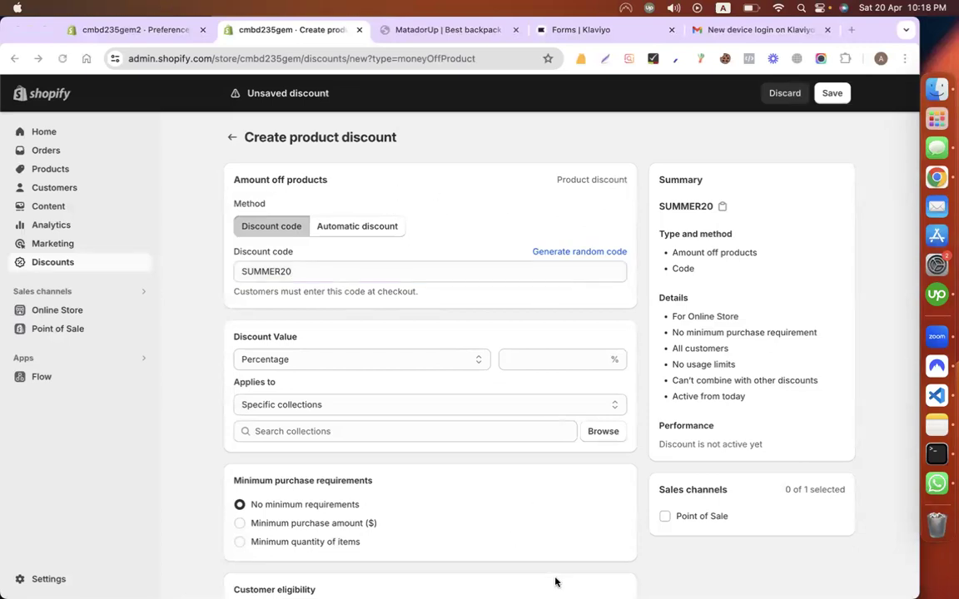
pyautogui.click(212, 371)
pyautogui.click(878, 350)
pyautogui.scroll(-3, 249, 400)
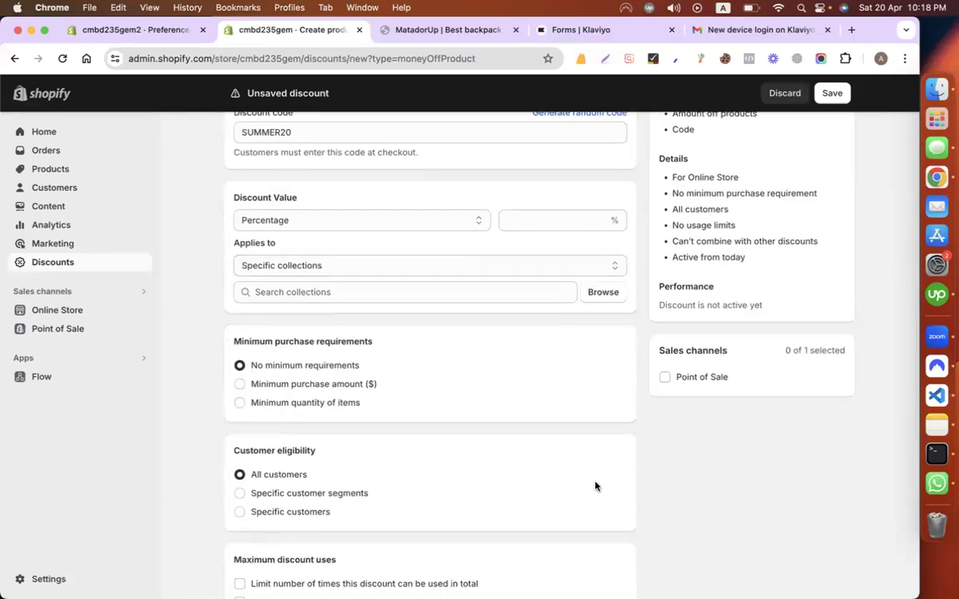
pyautogui.click(916, 341)
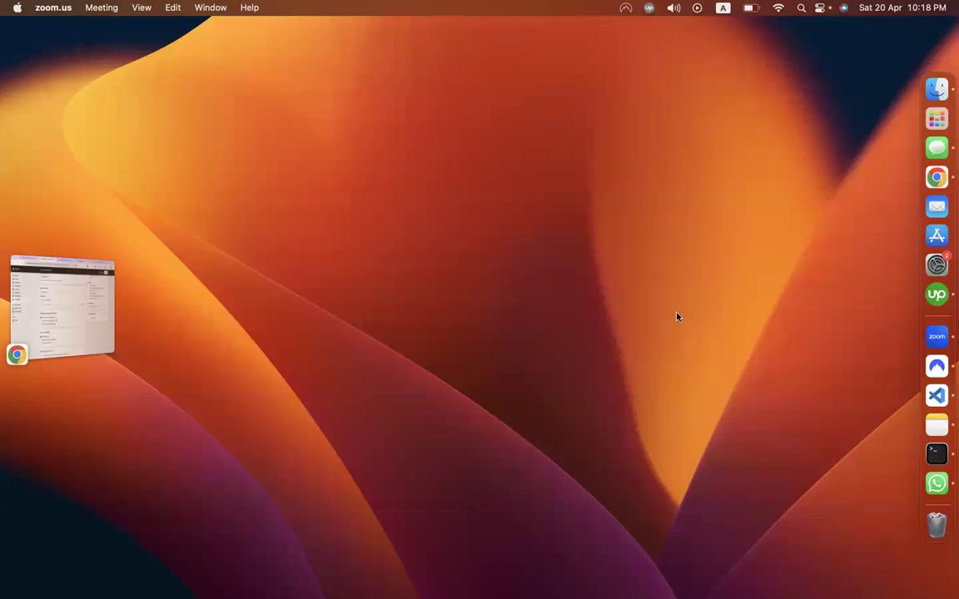
pyautogui.click(200, 107)
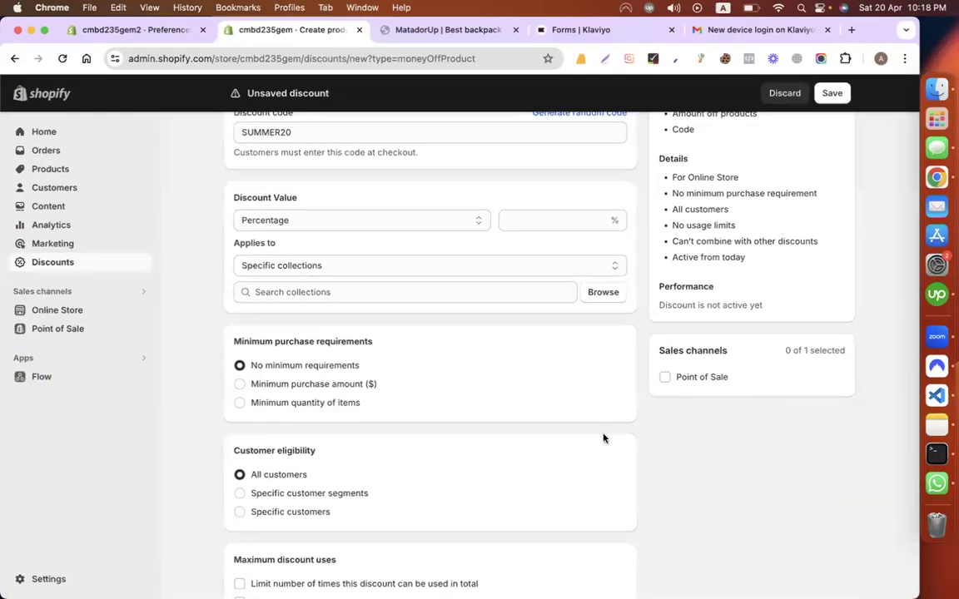
pyautogui.scroll(3, 449, 403)
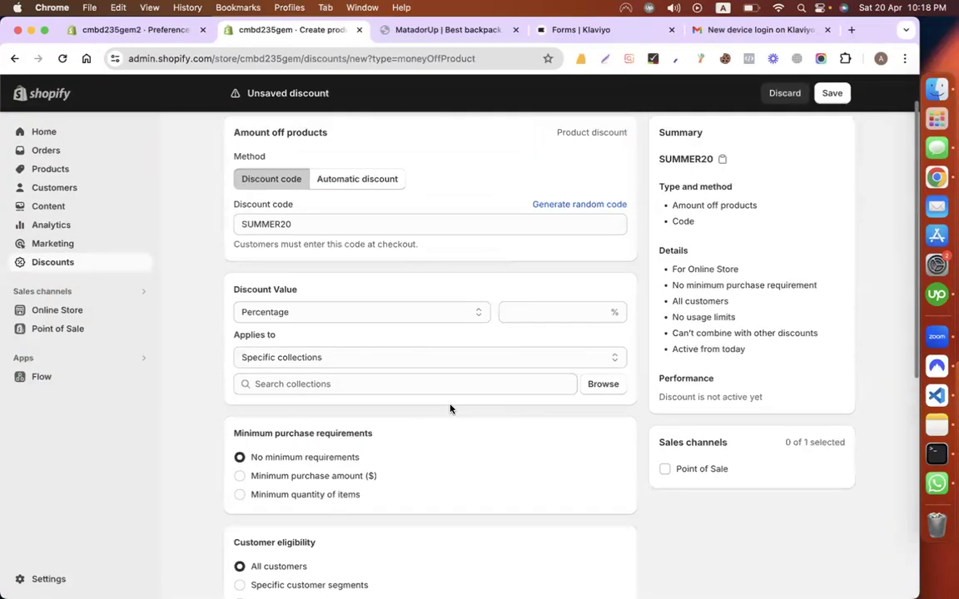
# Step: Set the discount value to a 20 percent reduction
pyautogui.click(289, 358)
pyautogui.click(531, 353)
pyautogui.click(377, 355)
pyautogui.click(303, 376)
pyautogui.click(269, 359)
pyautogui.click(193, 330)
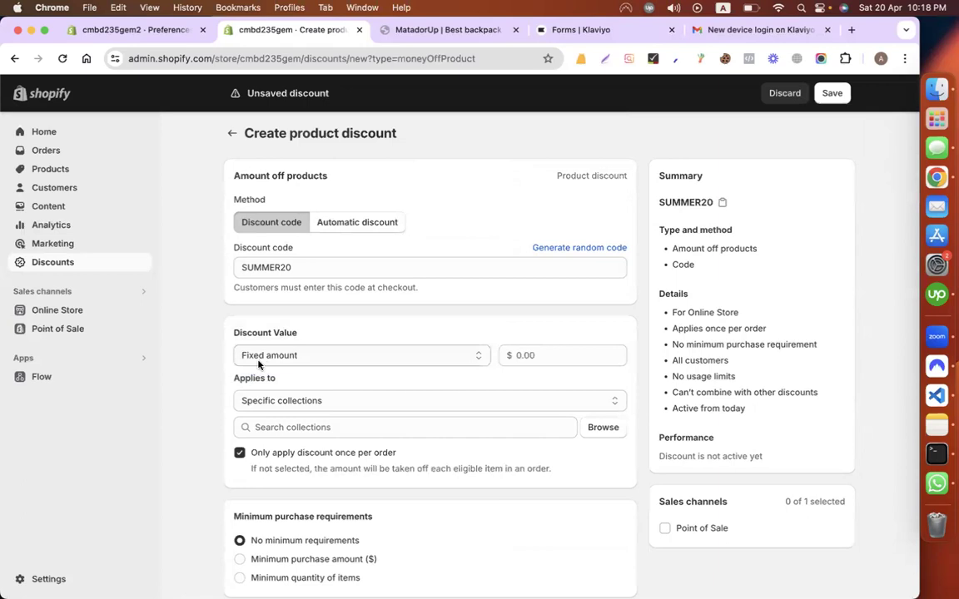
pyautogui.click(259, 360)
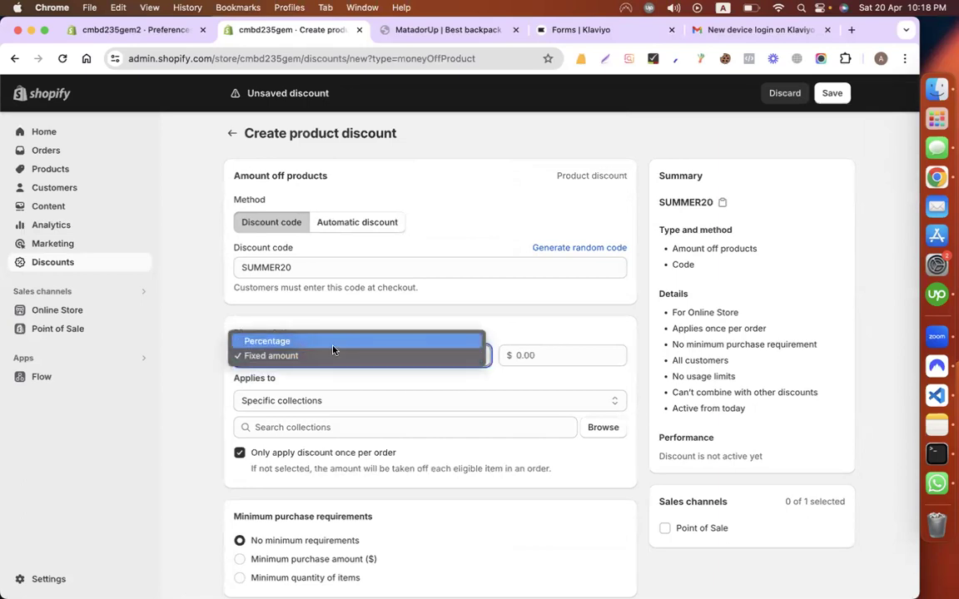
pyautogui.click(301, 338)
pyautogui.click(540, 353)
pyautogui.write('20')
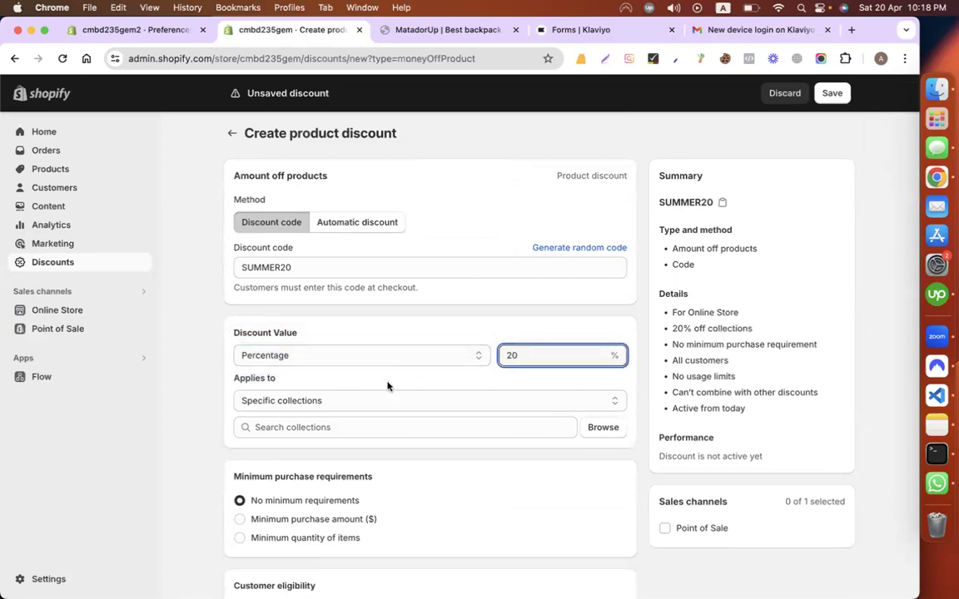
# Step: Apply the discount to the Home page collection
pyautogui.click(368, 398)
pyautogui.click(266, 401)
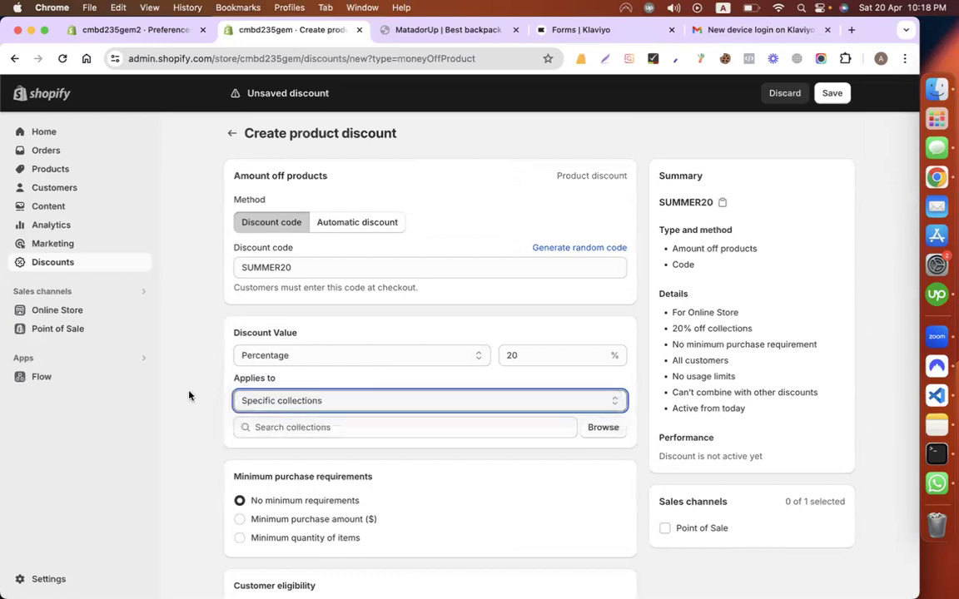
pyautogui.scroll(-2, 299, 405)
pyautogui.click(603, 352)
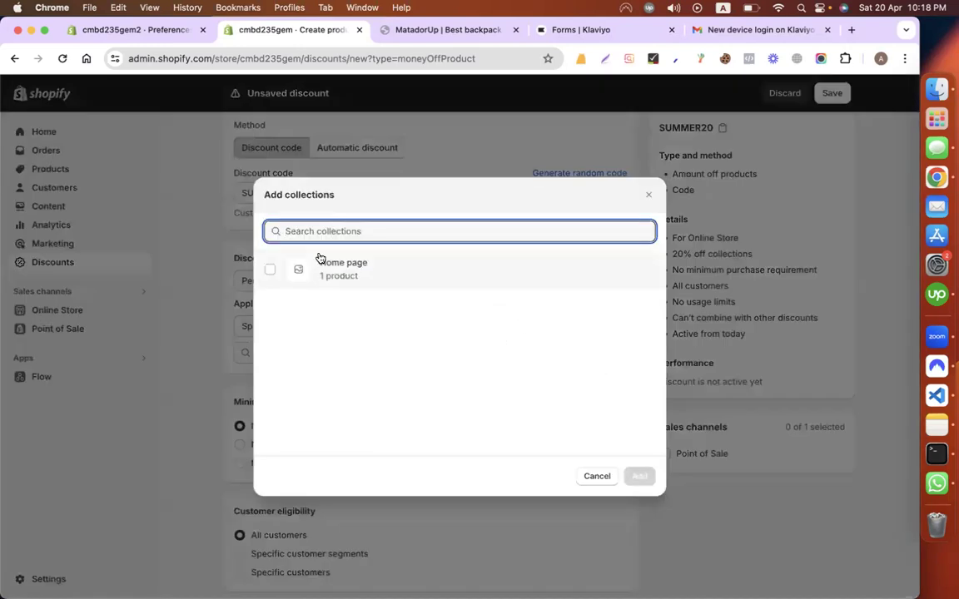
pyautogui.click(385, 270)
pyautogui.click(639, 476)
pyautogui.scroll(-3, 449, 431)
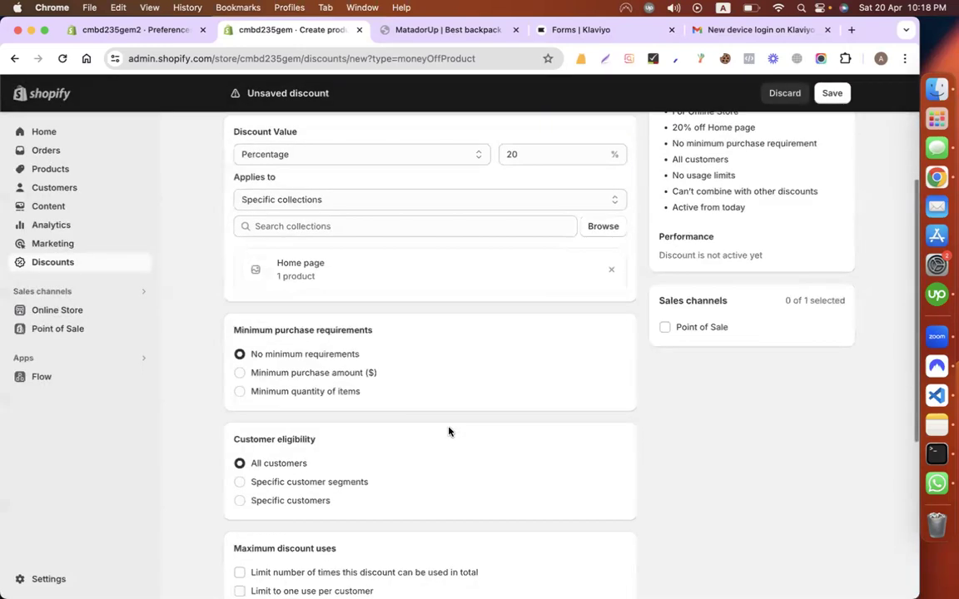
pyautogui.scroll(-1, 364, 400)
pyautogui.scroll(-2, 363, 391)
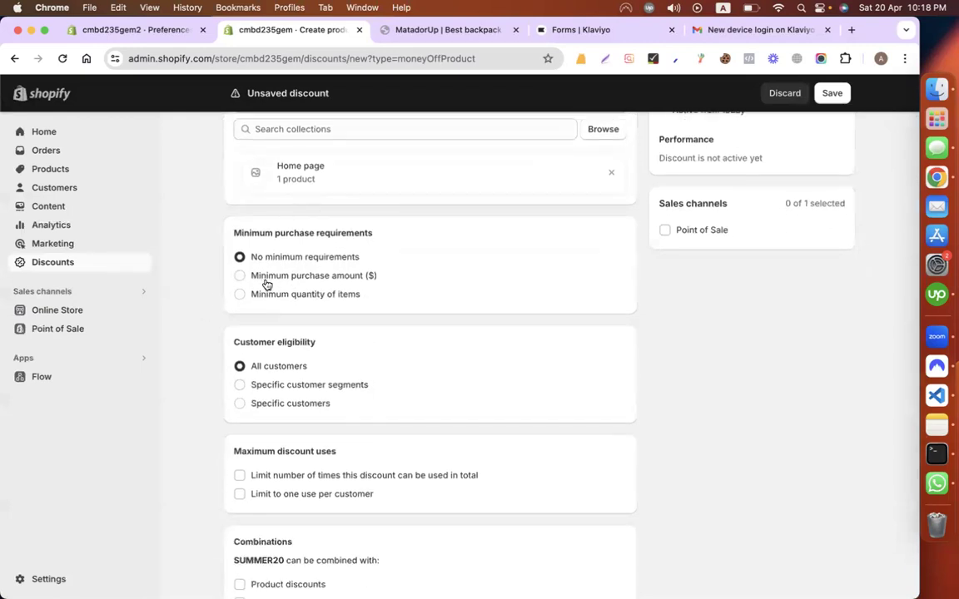
pyautogui.click(293, 276)
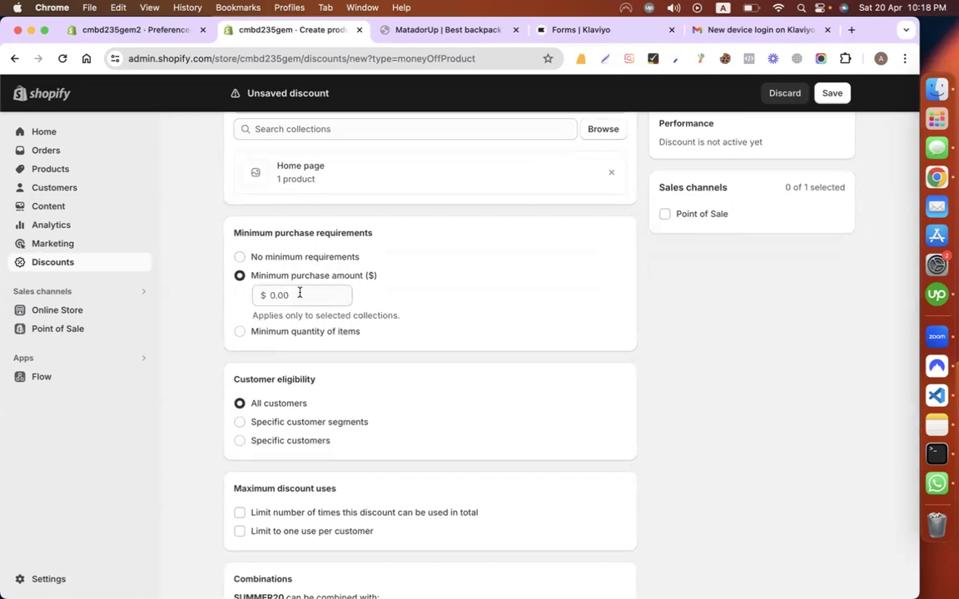
pyautogui.click(300, 295)
pyautogui.write('100')
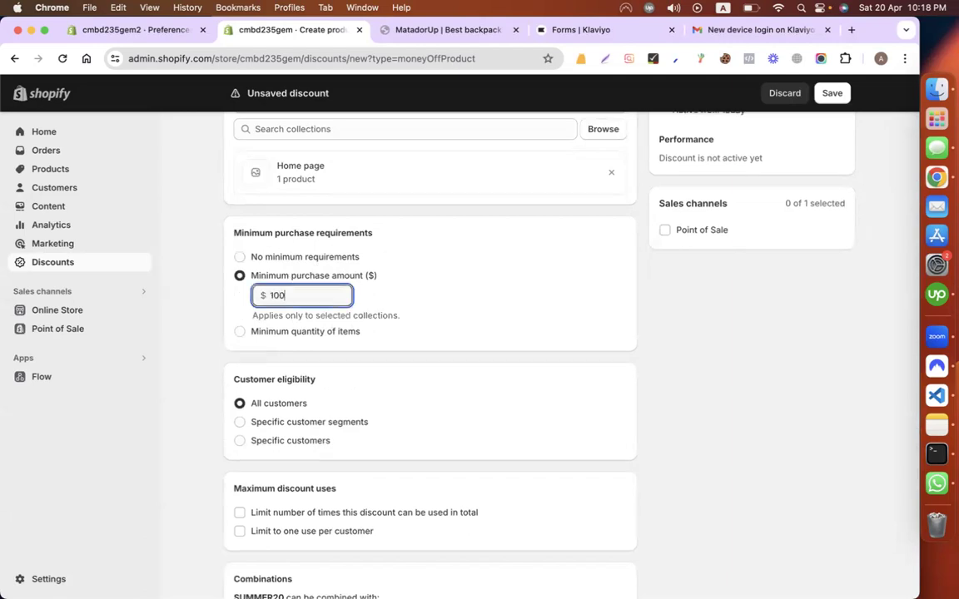
pyautogui.click(262, 332)
pyautogui.click(293, 313)
pyautogui.write('5')
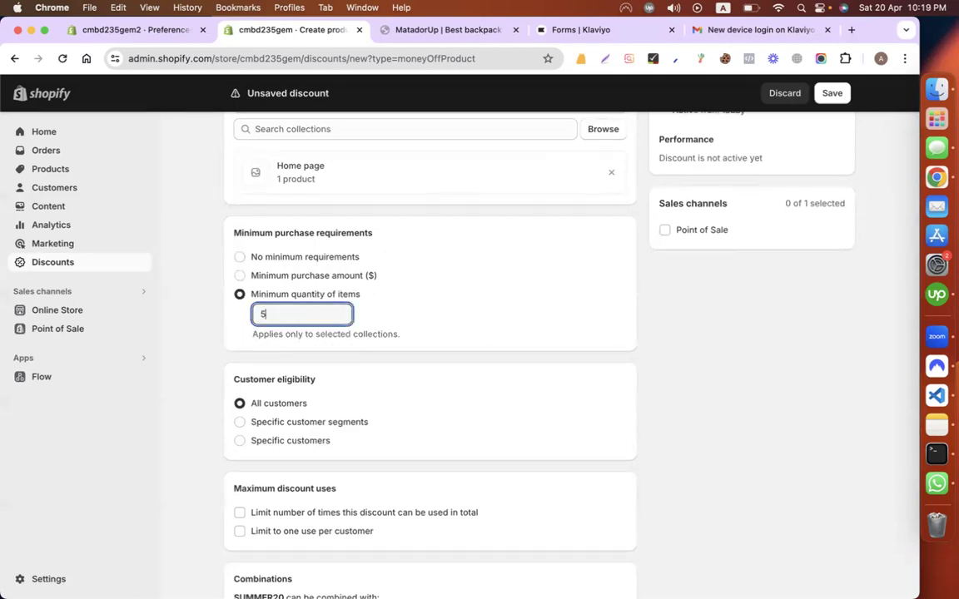
pyautogui.click(239, 257)
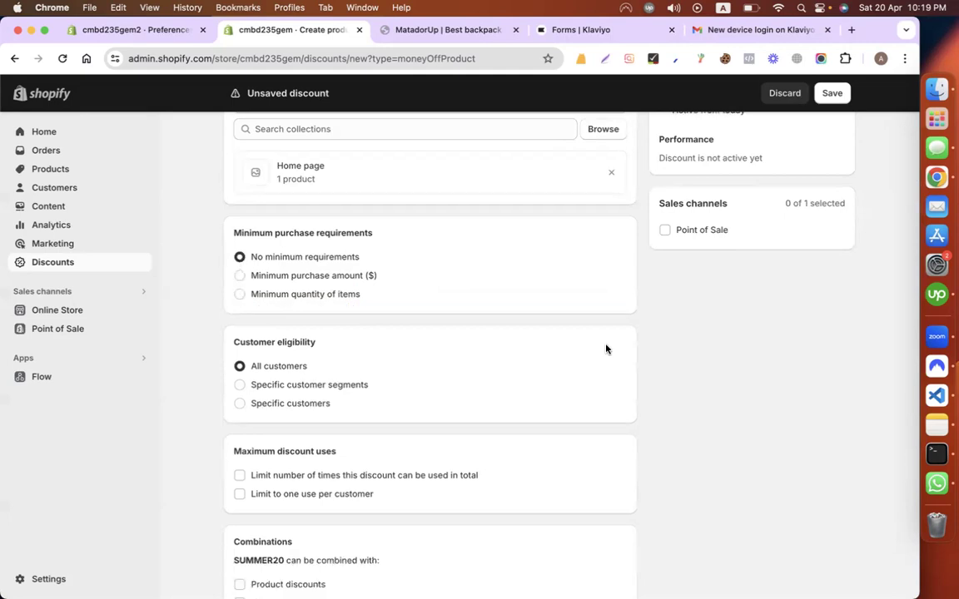
pyautogui.scroll(-2, 383, 315)
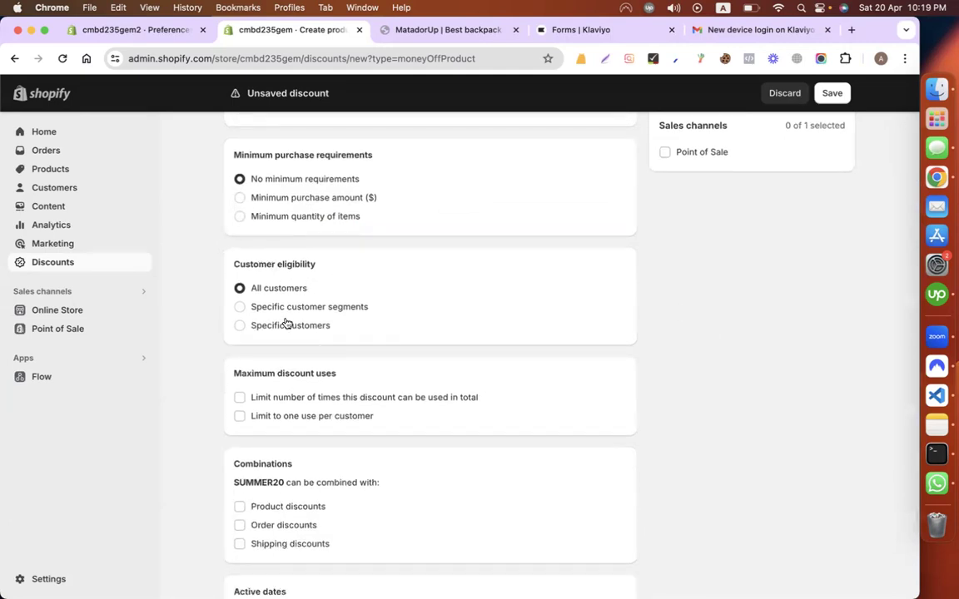
pyautogui.scroll(-2, 371, 338)
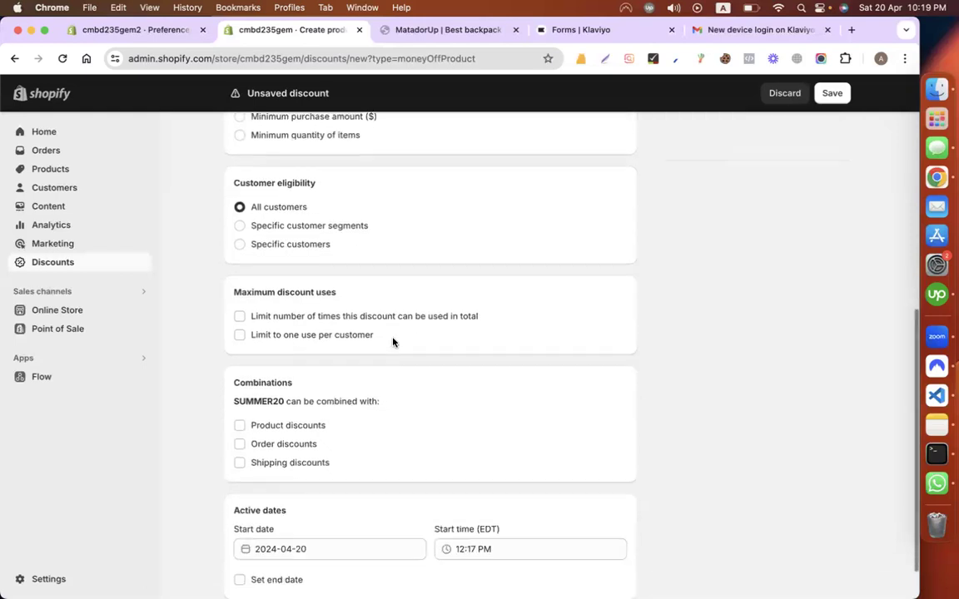
pyautogui.moveTo(231, 293); pyautogui.dragTo(385, 293)
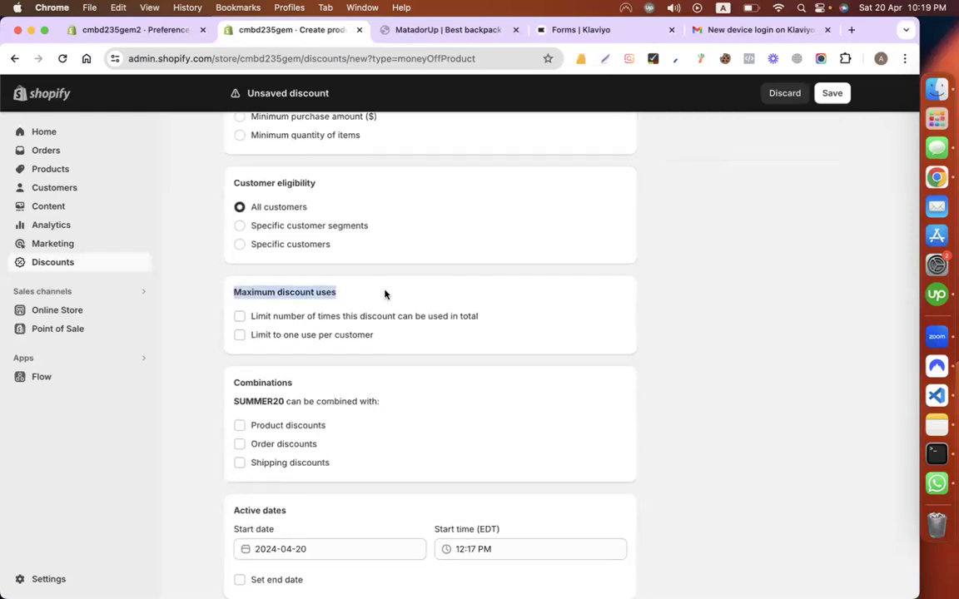
pyautogui.scroll(-1, 449, 300)
pyautogui.scroll(-1, 449, 300)
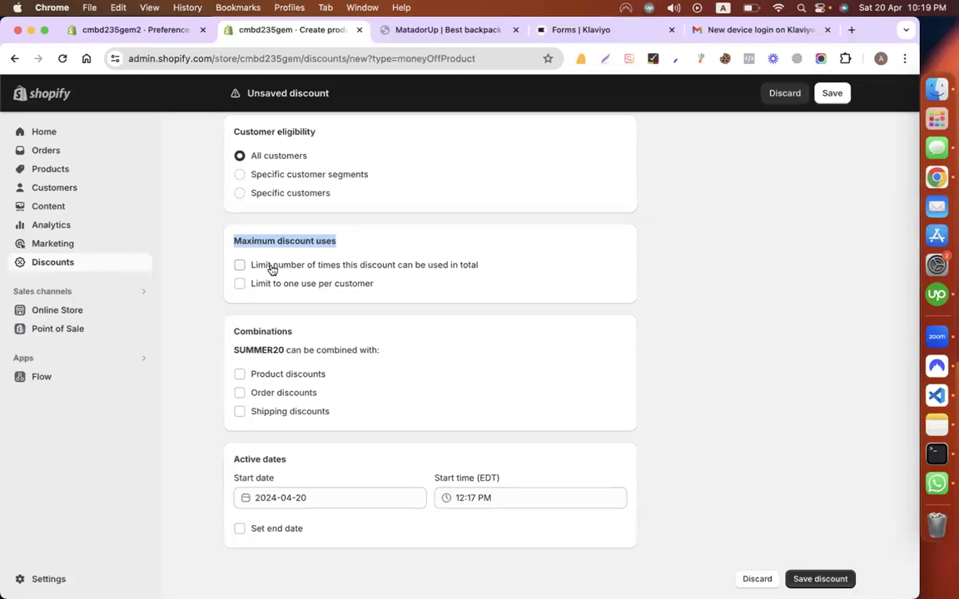
# Step: Enable a total usage limit of 100 and the one-use-per-customer limit on SUMMER20
pyautogui.click(271, 267)
pyautogui.click(282, 284)
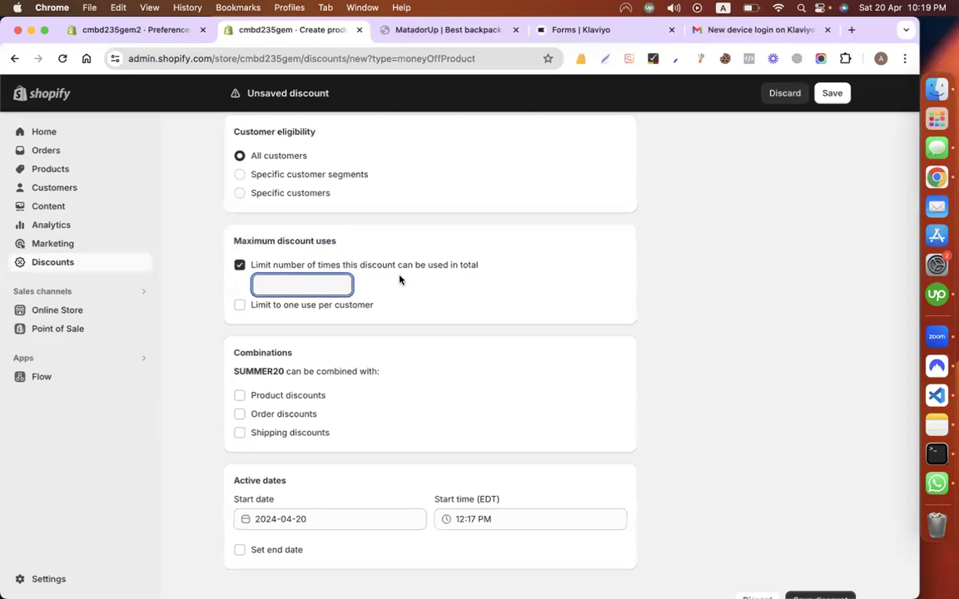
pyautogui.click(479, 266)
pyautogui.moveTo(479, 265); pyautogui.dragTo(459, 266)
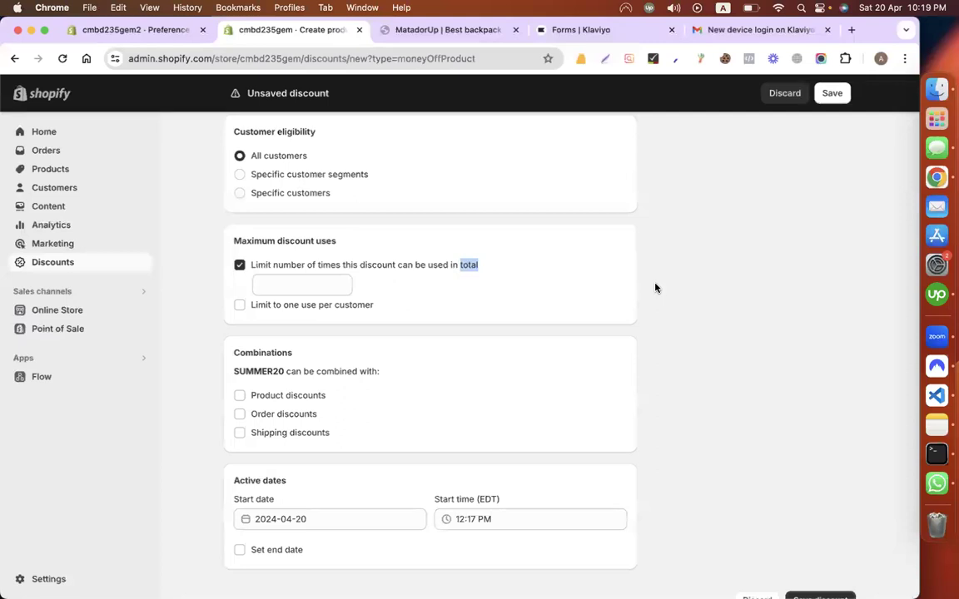
pyautogui.click(286, 288)
pyautogui.write('100')
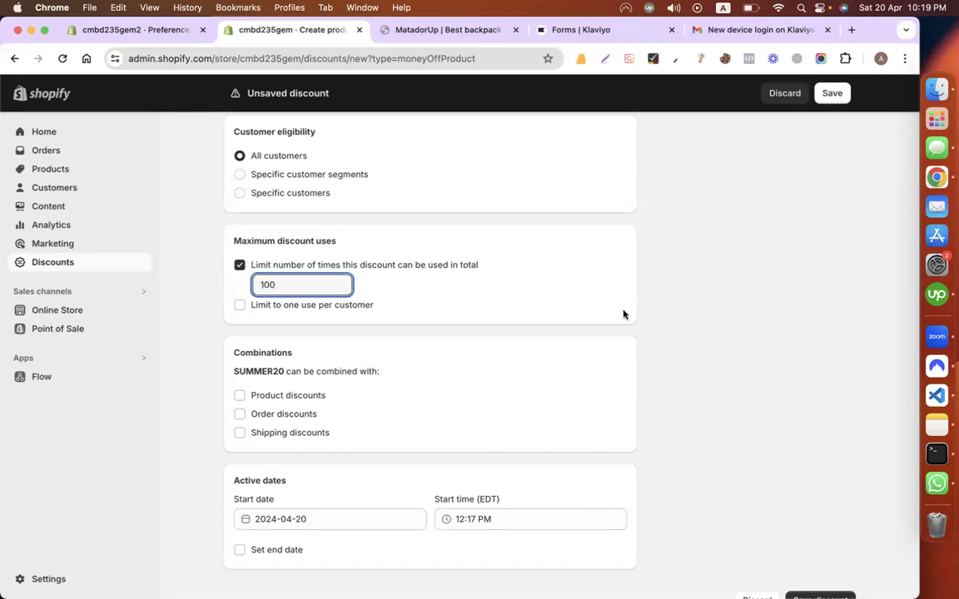
pyautogui.doubleClick(316, 282)
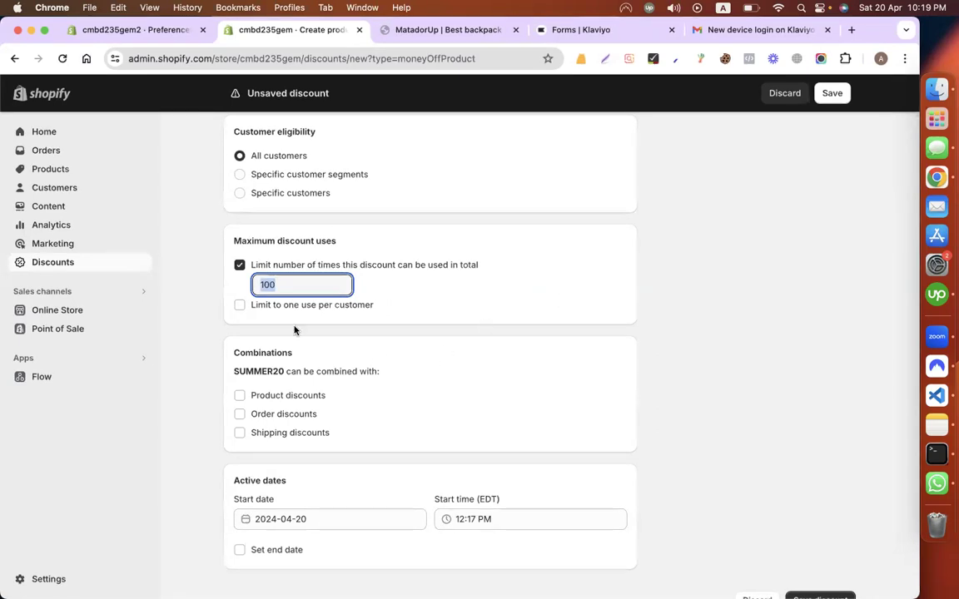
pyautogui.click(285, 284)
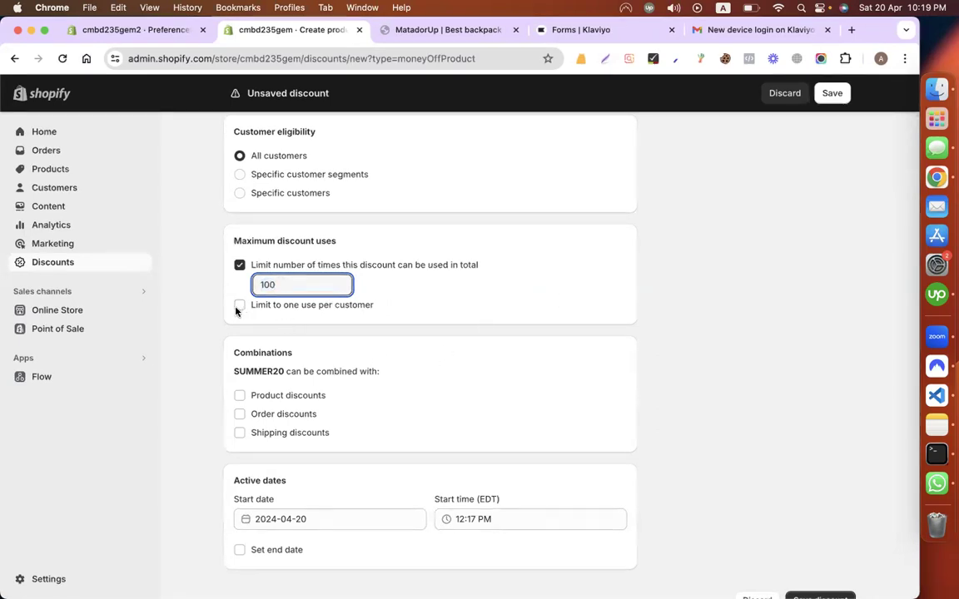
pyautogui.click(238, 308)
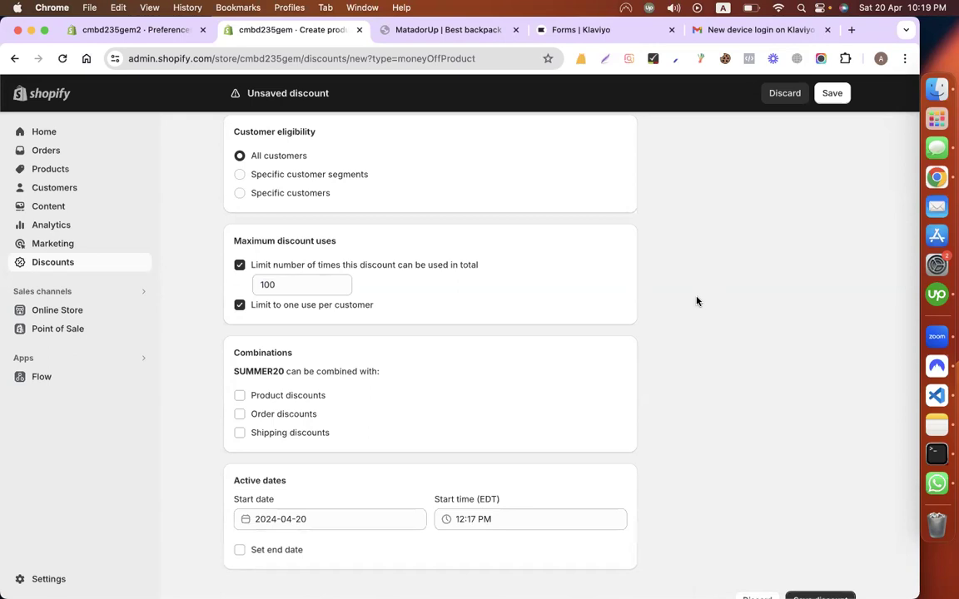
pyautogui.scroll(-1, 696, 302)
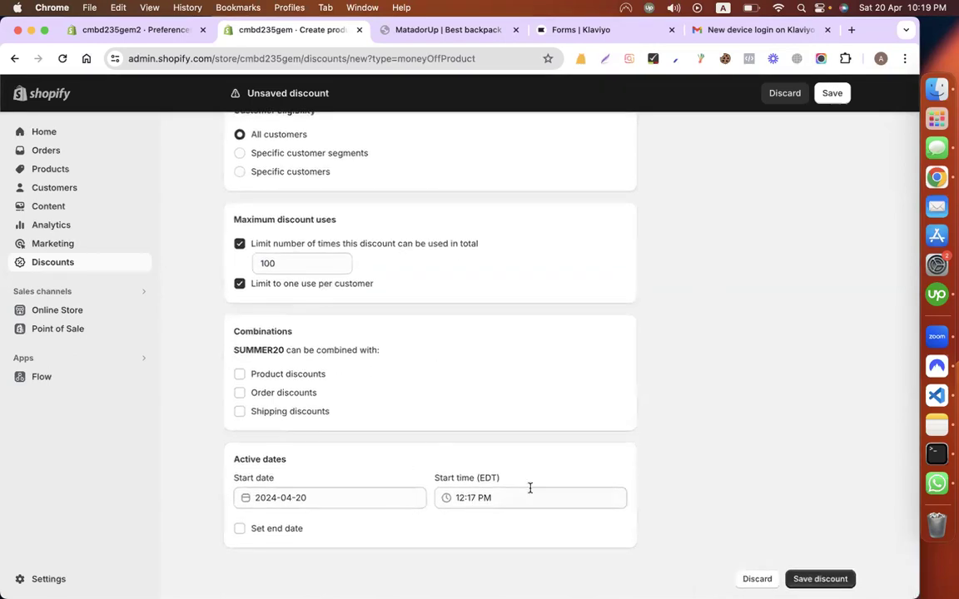
pyautogui.scroll(5, 712, 306)
# Step: Back in Shopify's product discount form, save the SUMMER20 discount
pyautogui.click(430, 30)
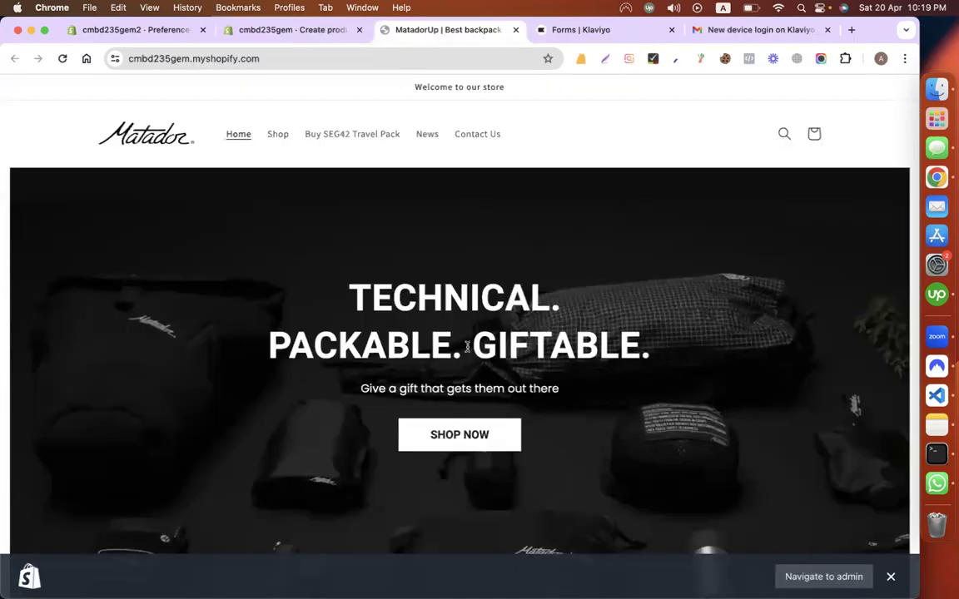
pyautogui.click(597, 30)
pyautogui.click(319, 29)
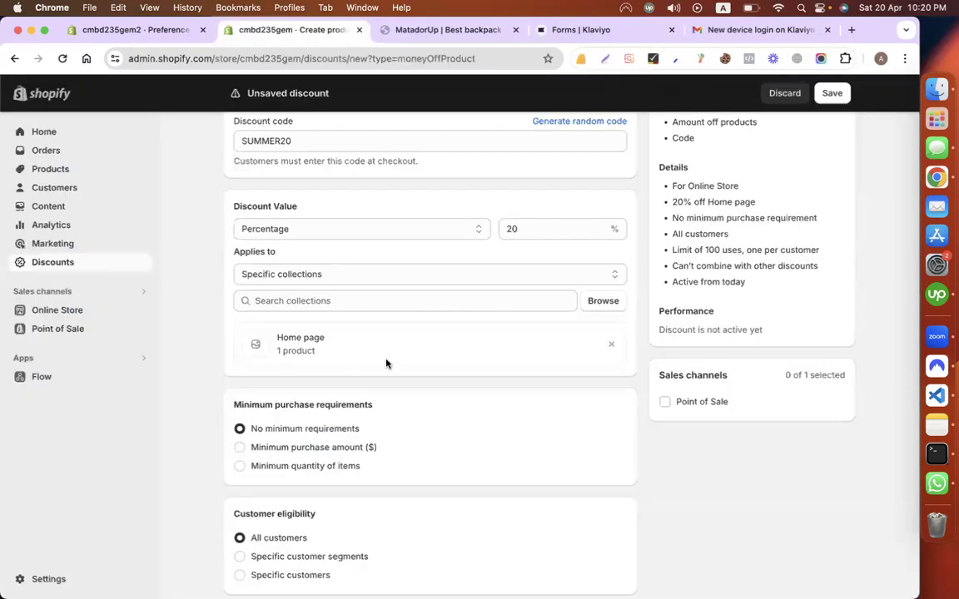
pyautogui.scroll(2, 386, 363)
pyautogui.click(832, 92)
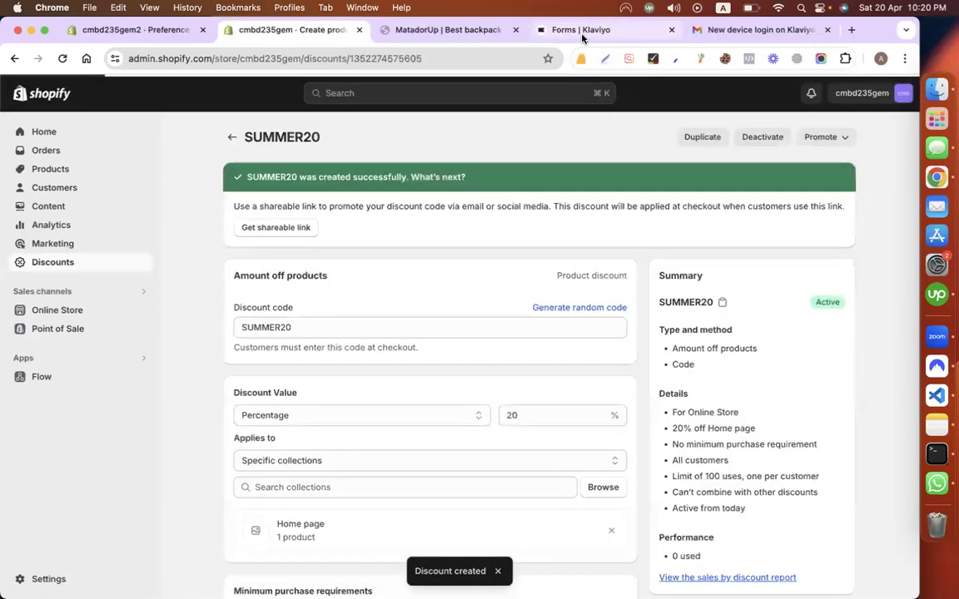
# Step: Place the Klaviyo forms page beside Shopify and check SUMMER20 is listed Active under Discounts
pyautogui.click(583, 35)
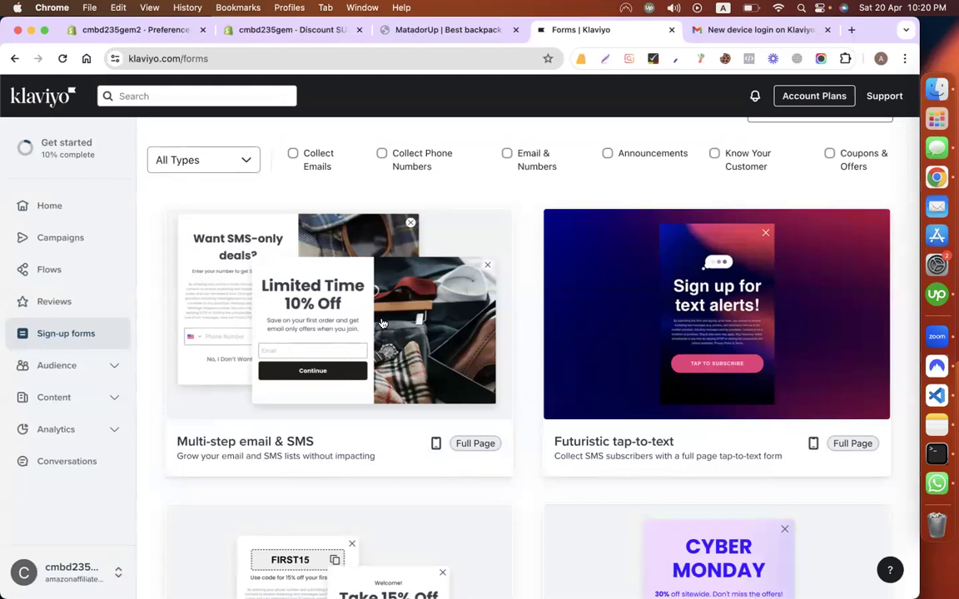
pyautogui.click(270, 30)
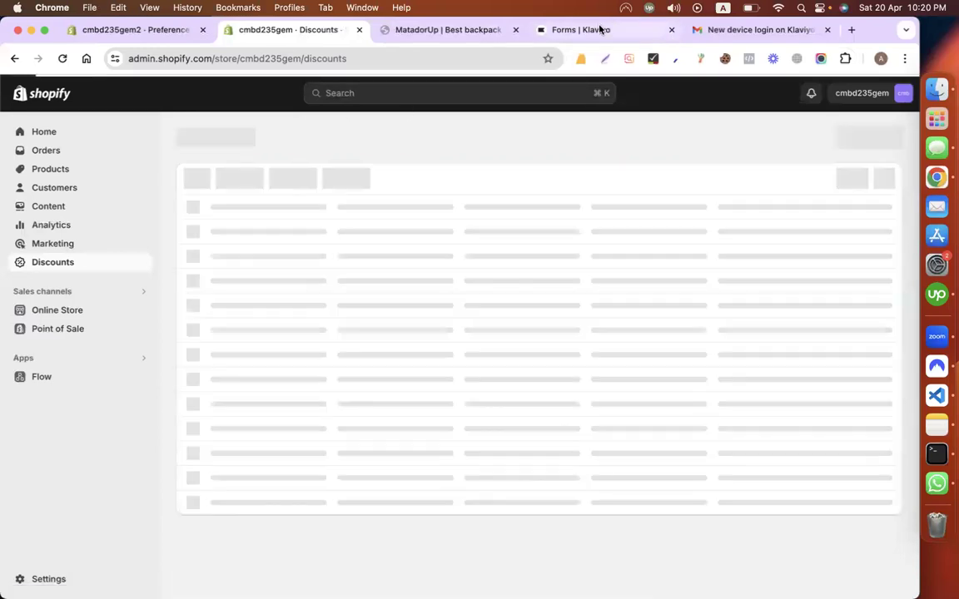
pyautogui.moveTo(603, 30); pyautogui.dragTo(445, 30)
pyautogui.click(302, 33)
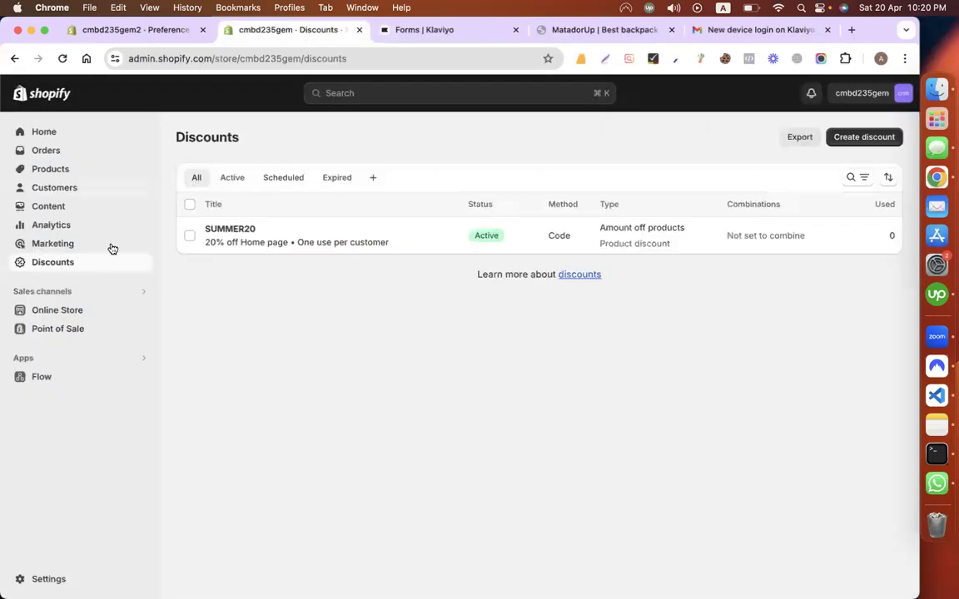
# Step: Start a form from the Multi-step email & SMS template and name it 'Pop up form 20% discount'
pyautogui.click(402, 31)
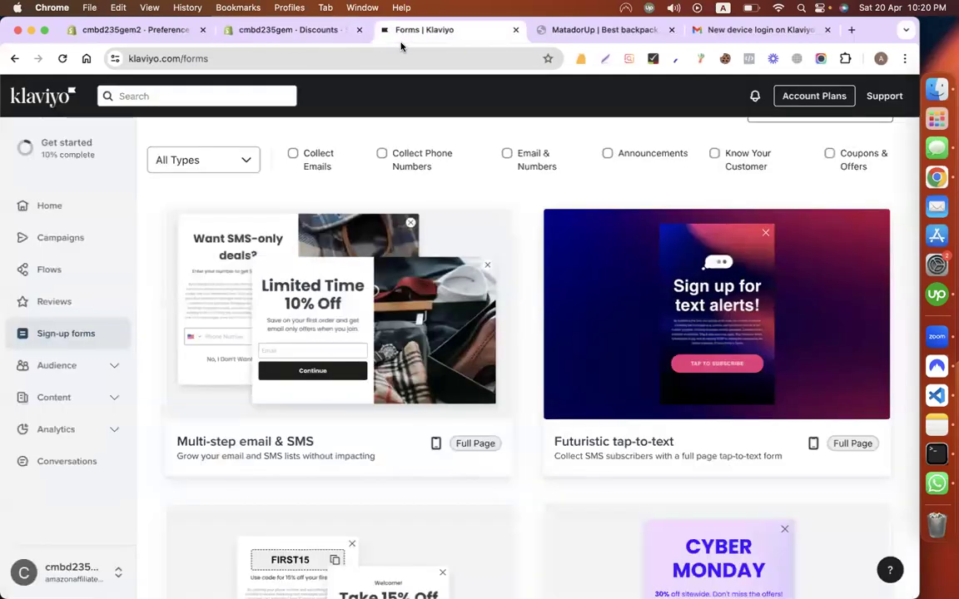
pyautogui.click(353, 277)
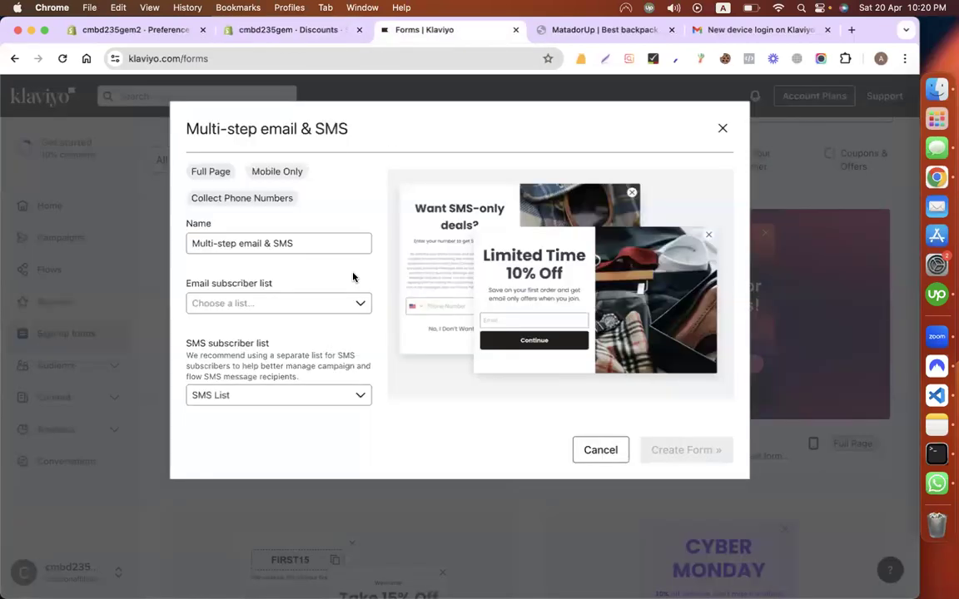
pyautogui.click(306, 242)
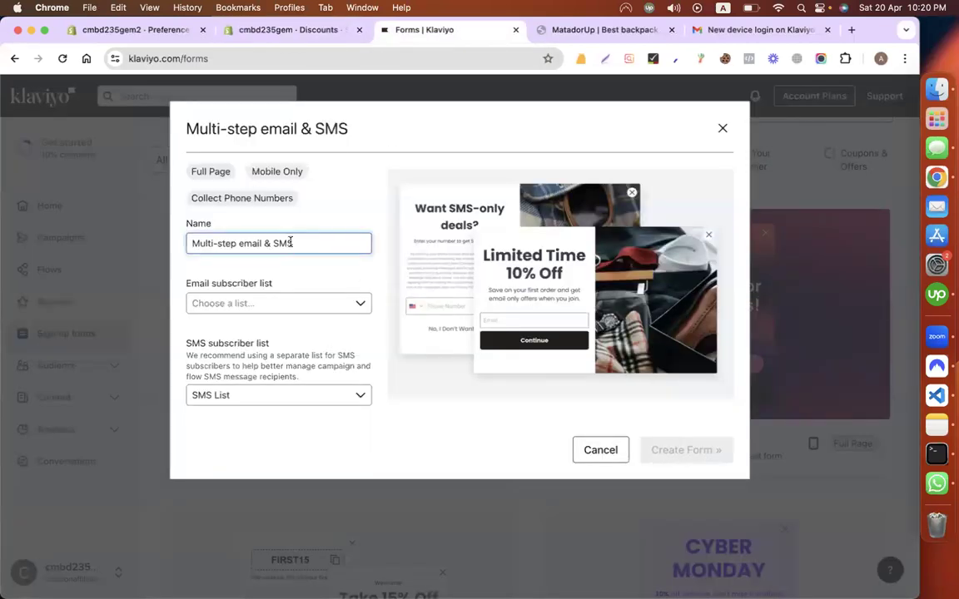
pyautogui.tripleClick(241, 243)
pyautogui.write('Pop upf')
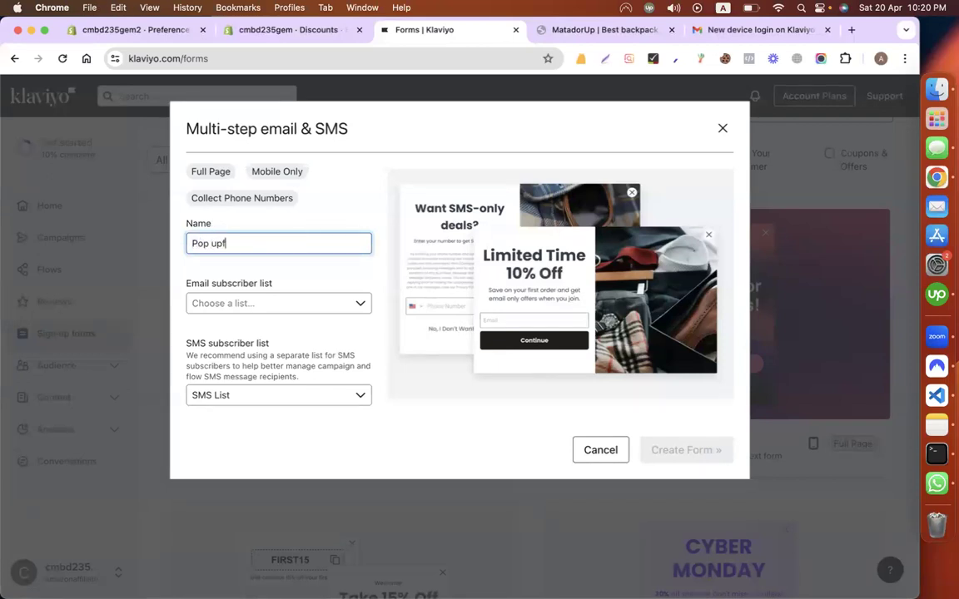
pyautogui.write(' form 20% discount')
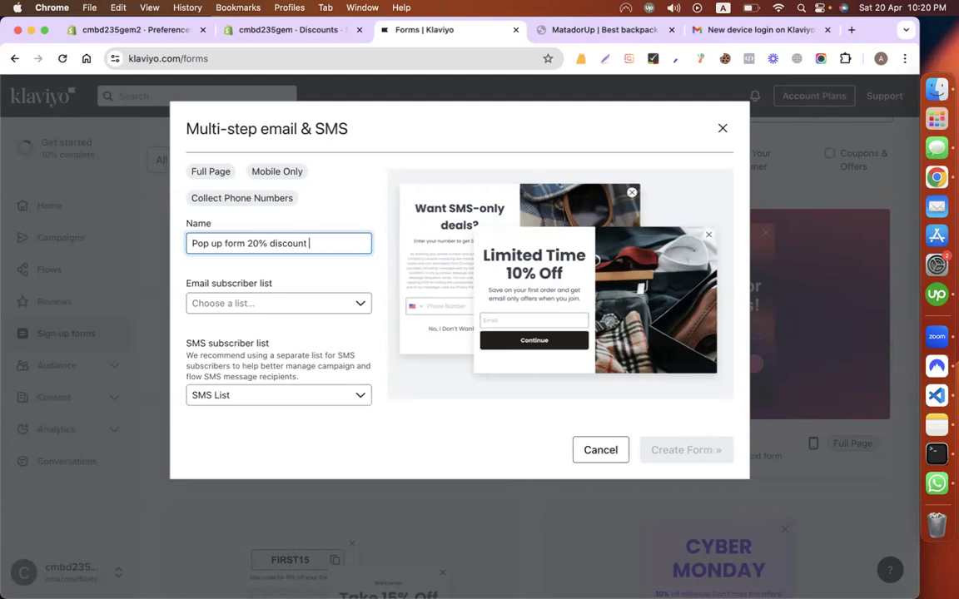
# Step: Send email sign-ups to Email List and keep SMS List for SMS sign-ups
pyautogui.click(237, 305)
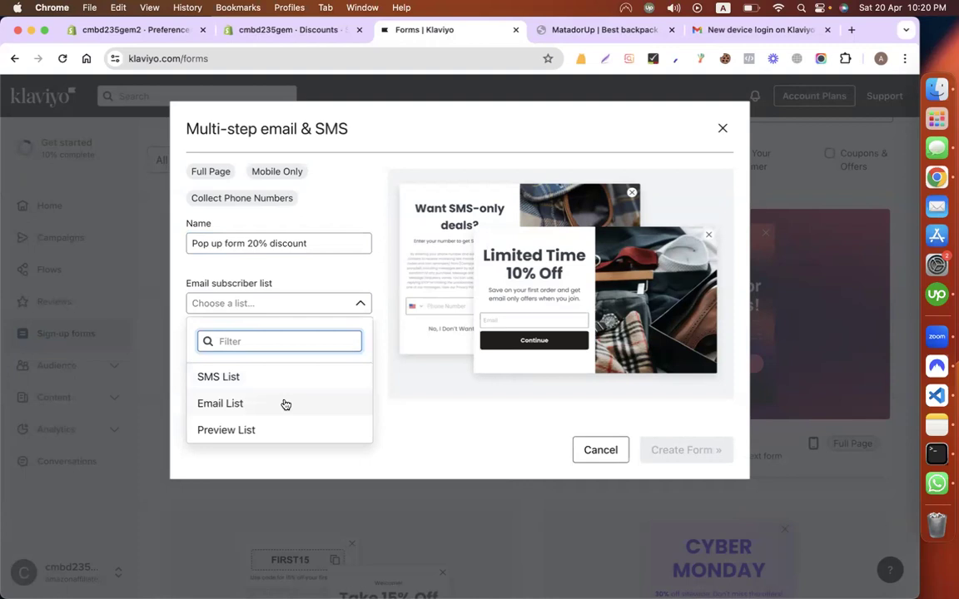
pyautogui.click(367, 354)
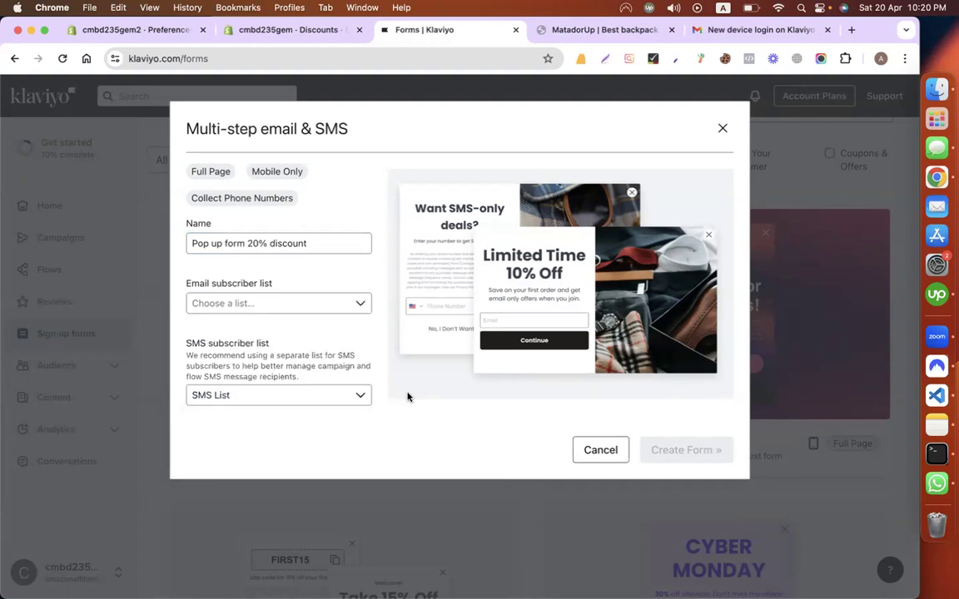
pyautogui.click(277, 304)
pyautogui.click(234, 403)
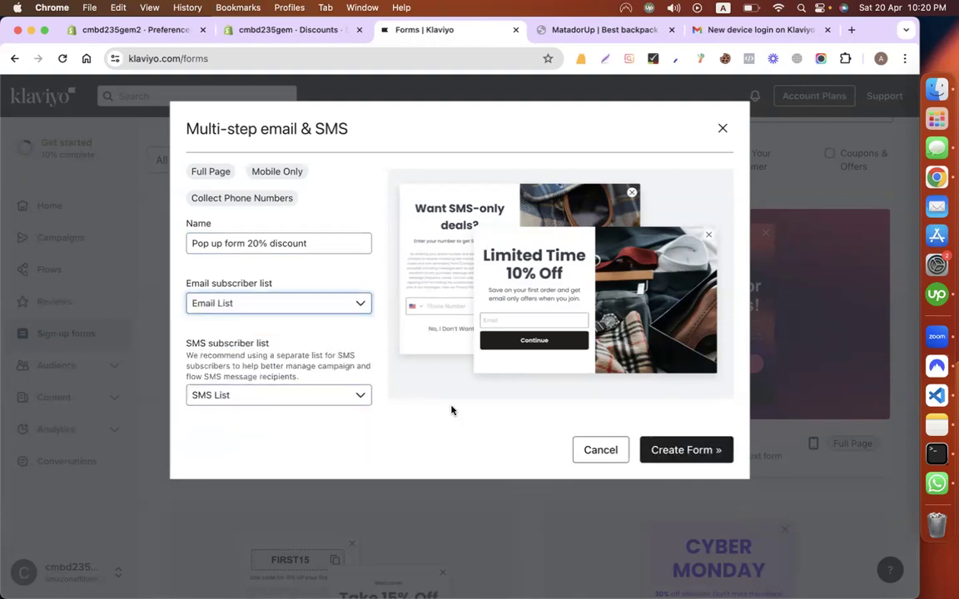
pyautogui.click(345, 399)
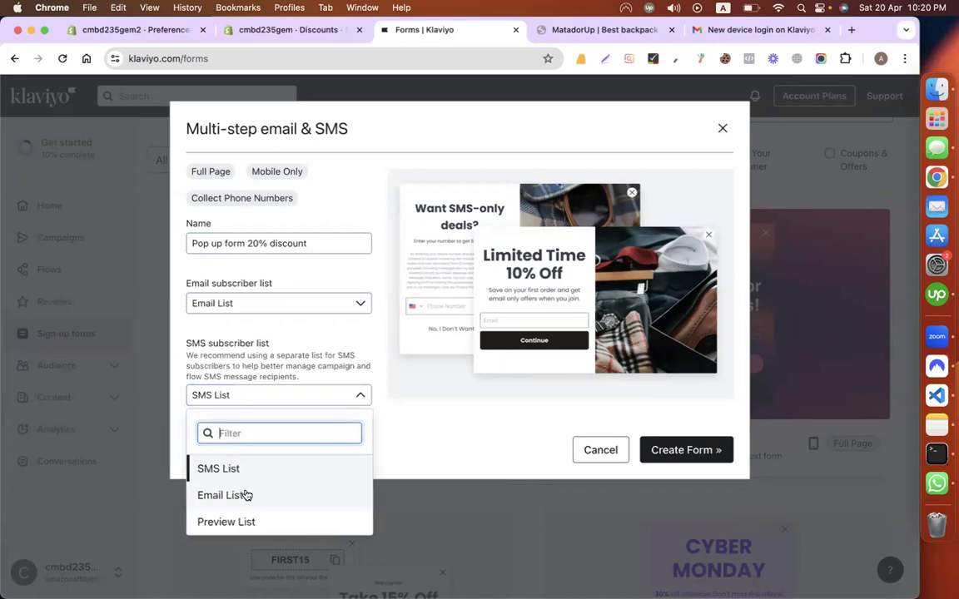
pyautogui.click(439, 430)
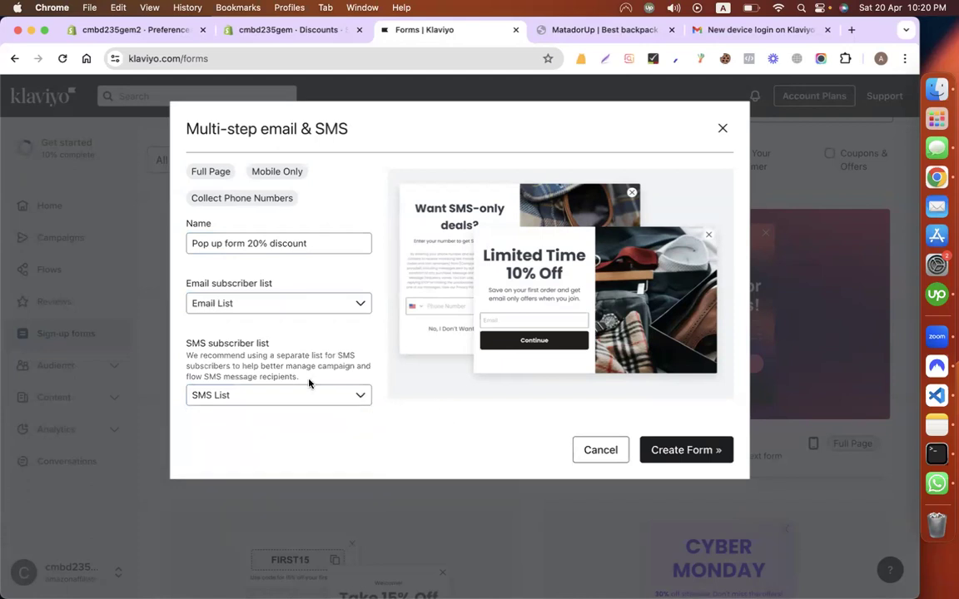
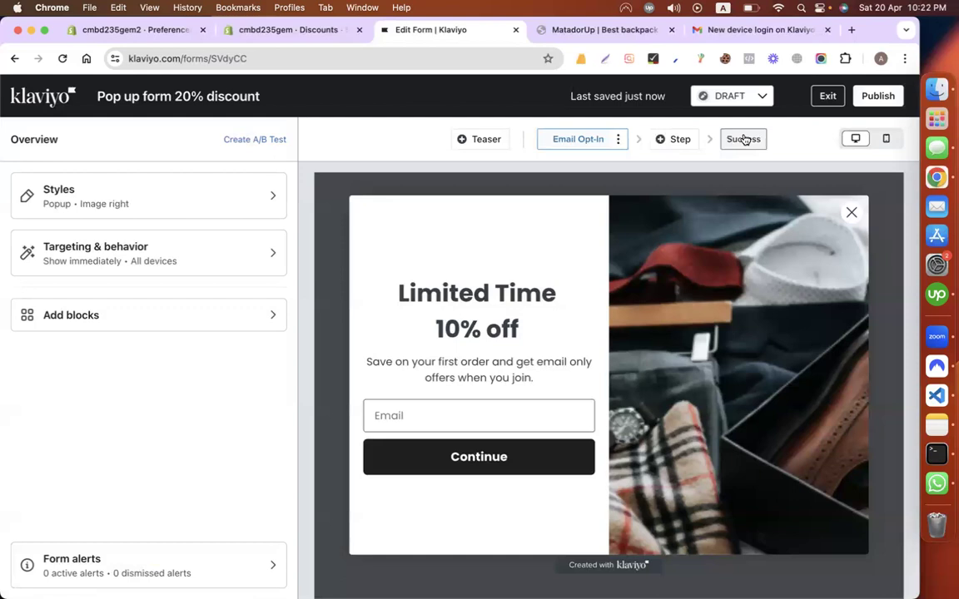
# Step: Change the heading from 'Limited Time 10% off' to 'Signup & Get 20% off'
pyautogui.click(432, 316)
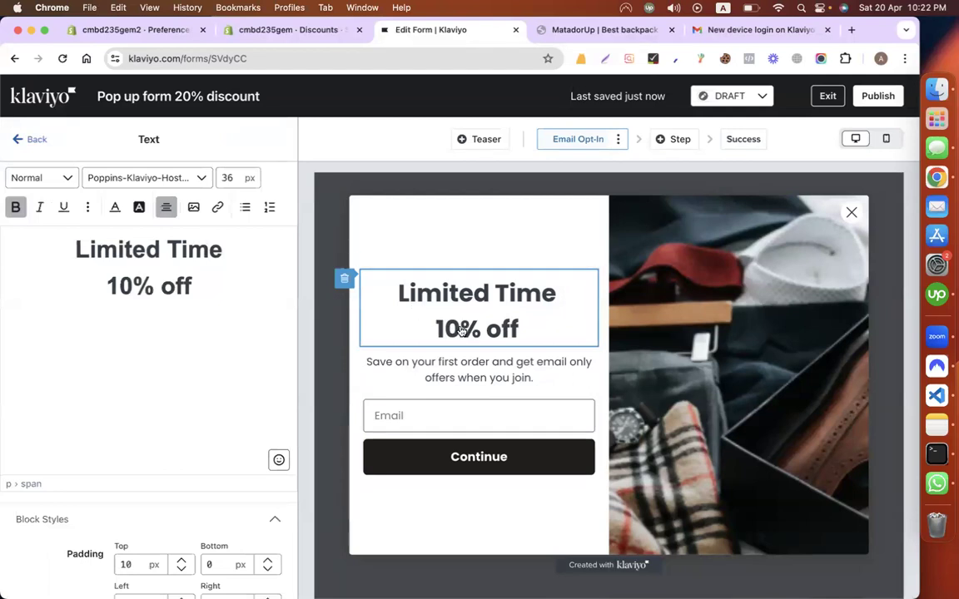
pyautogui.press('BackSpace')
pyautogui.write('2')
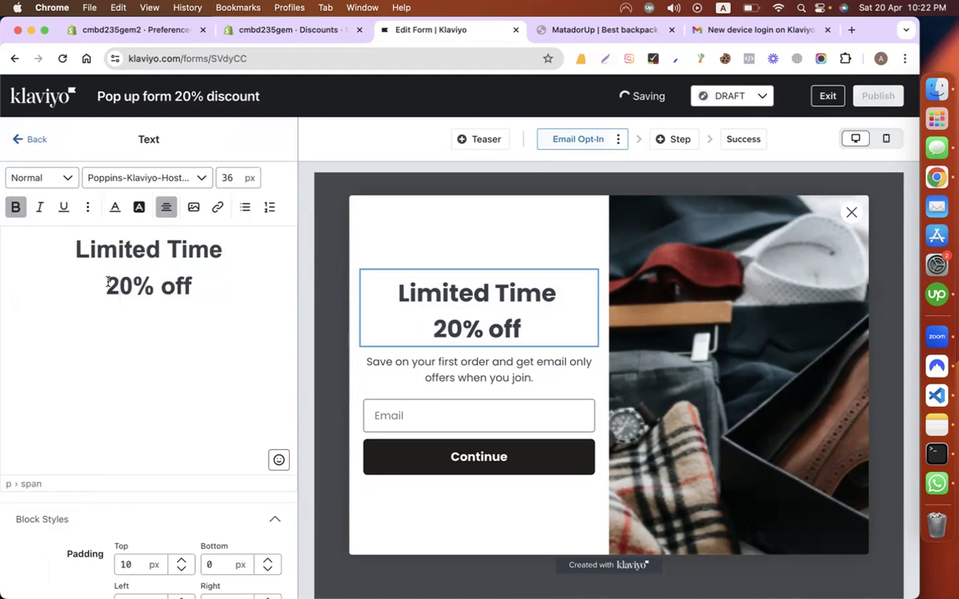
pyautogui.moveTo(78, 248); pyautogui.dragTo(251, 244)
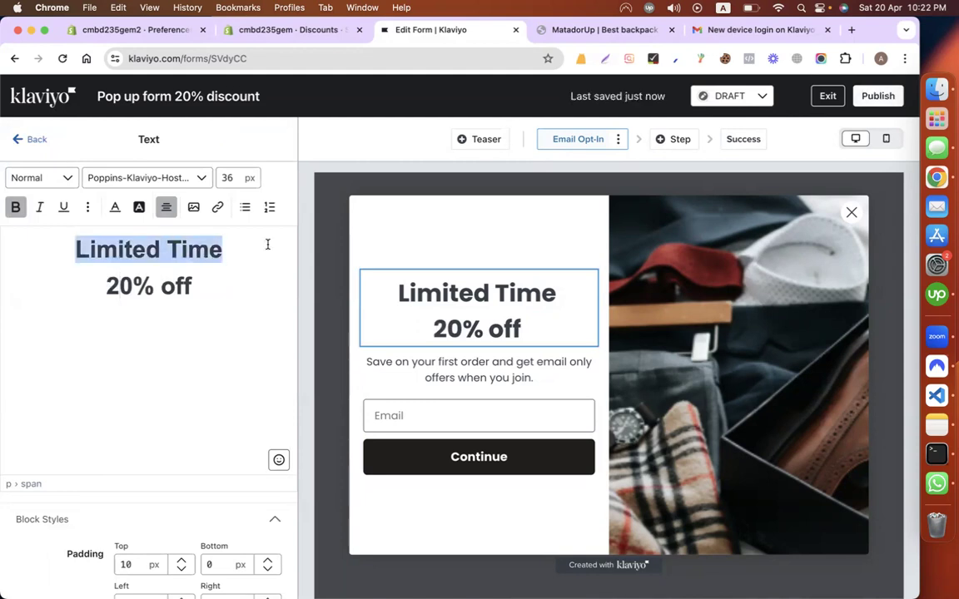
pyautogui.write('Signu')
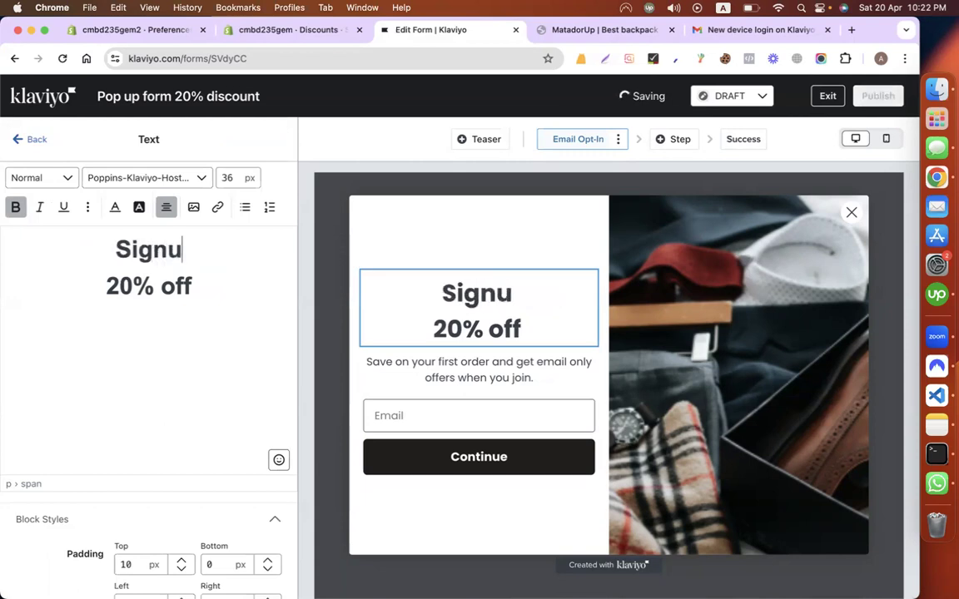
pyautogui.write('p & Get')
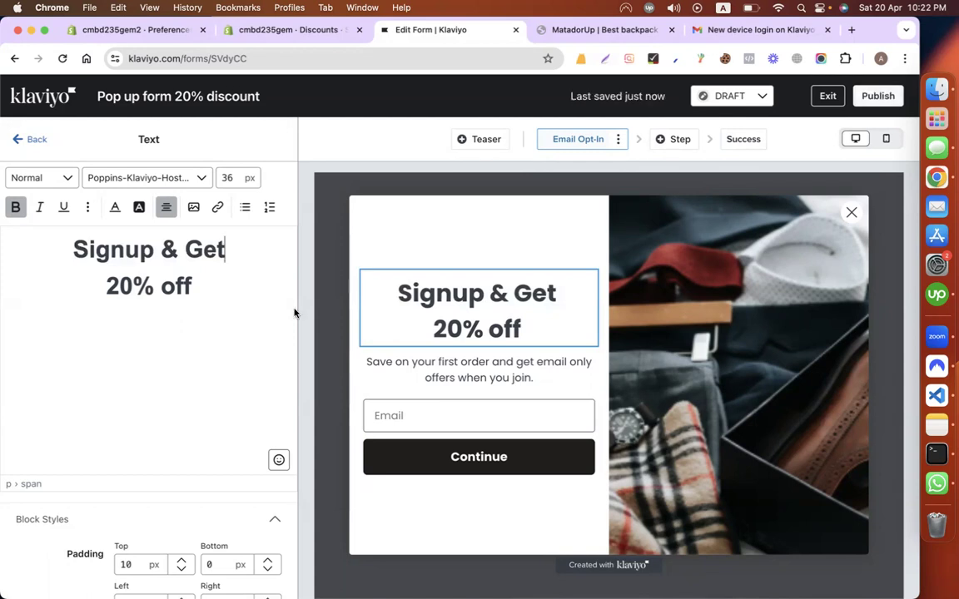
# Step: Select the subtitle block, then open the side image's settings
pyautogui.click(400, 378)
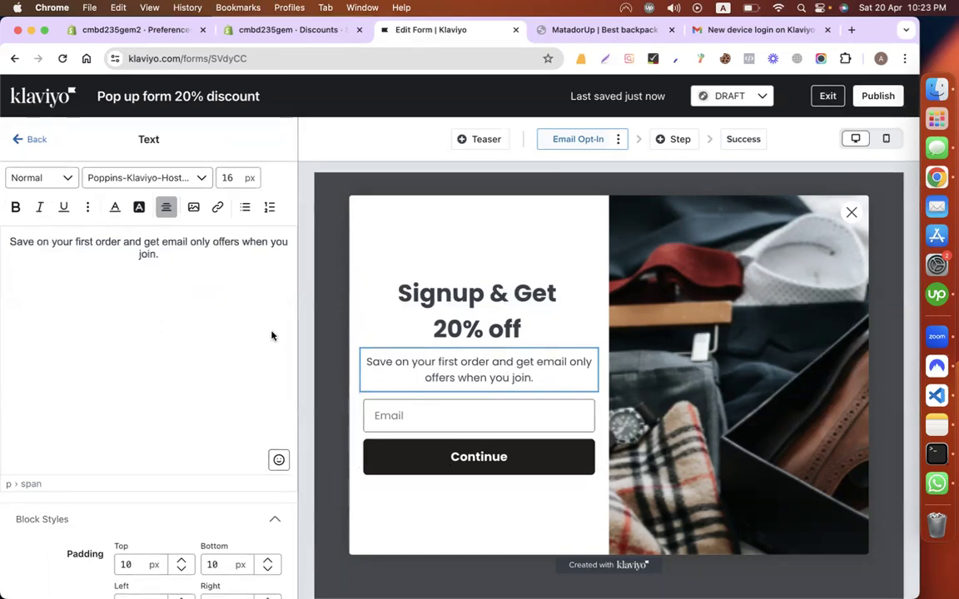
pyautogui.click(33, 140)
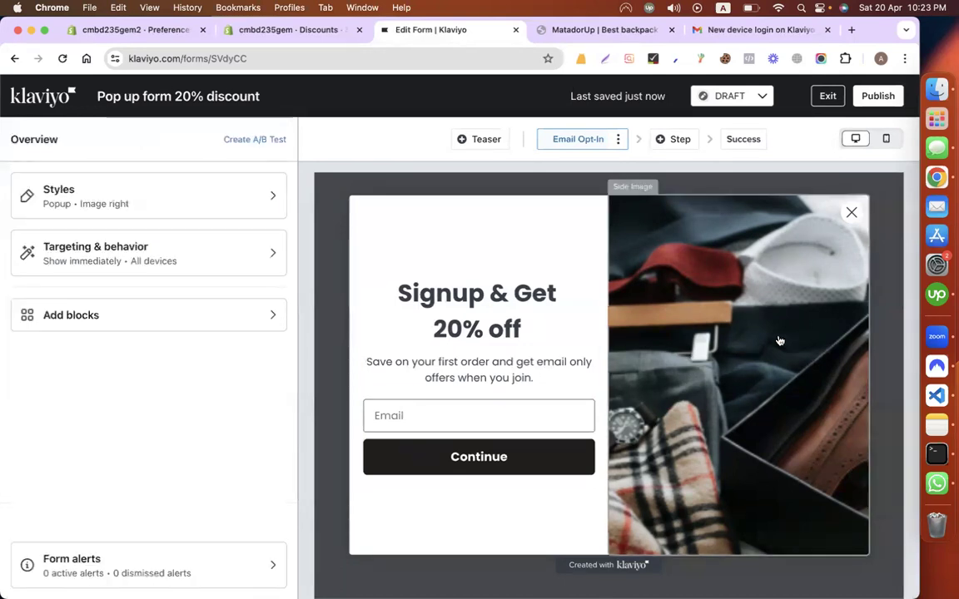
pyautogui.click(696, 277)
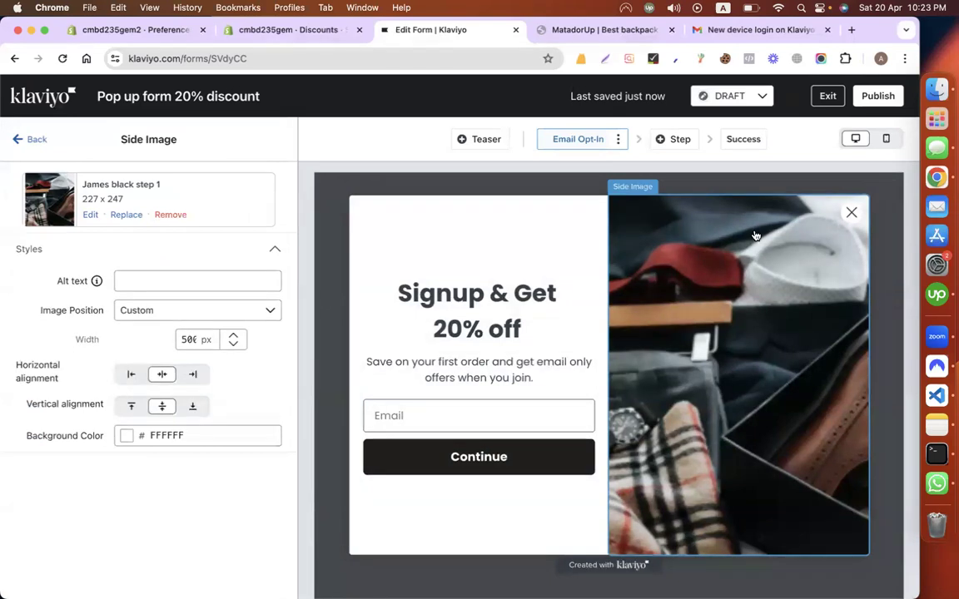
pyautogui.click(851, 31)
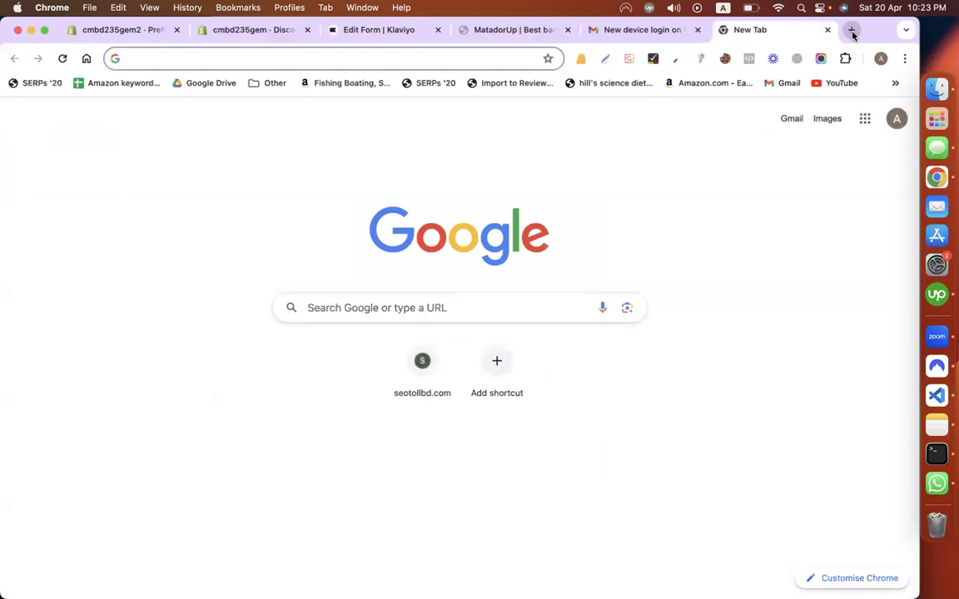
# Step: Search the web for 'pixels', then load the mistyped address undwaw.co
pyautogui.write('pixe')
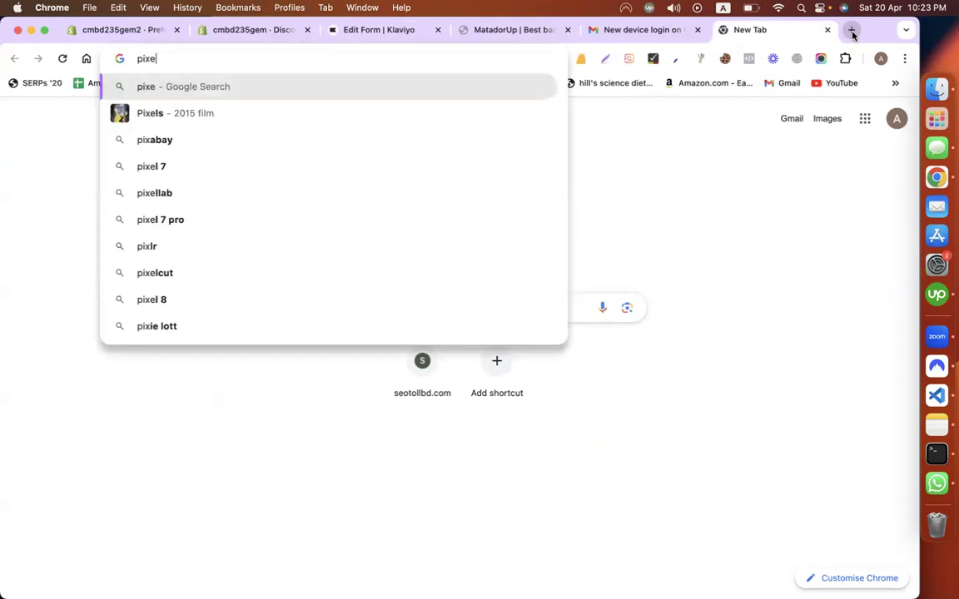
pyautogui.write('ls')
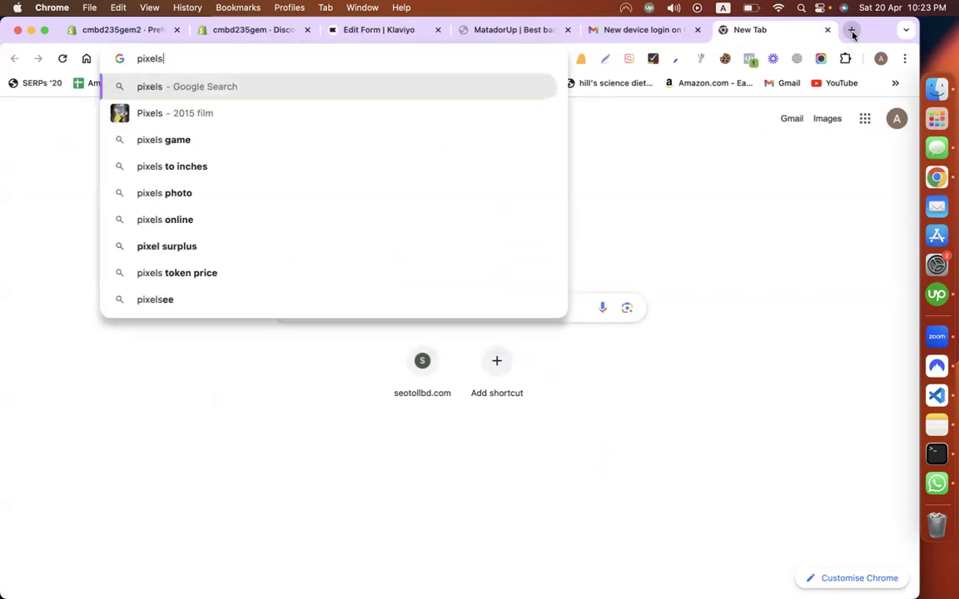
pyautogui.press('Return')
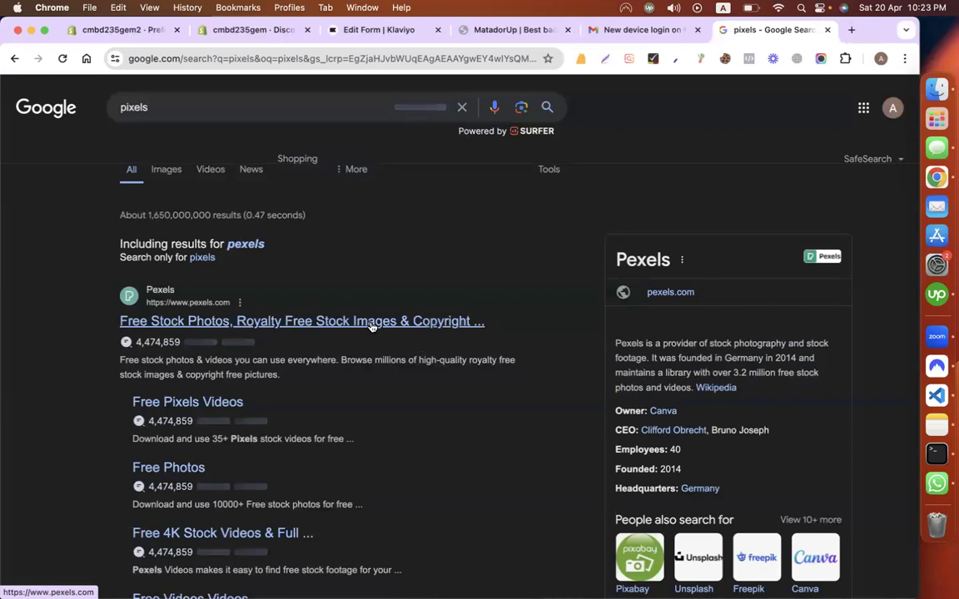
pyautogui.click(178, 59)
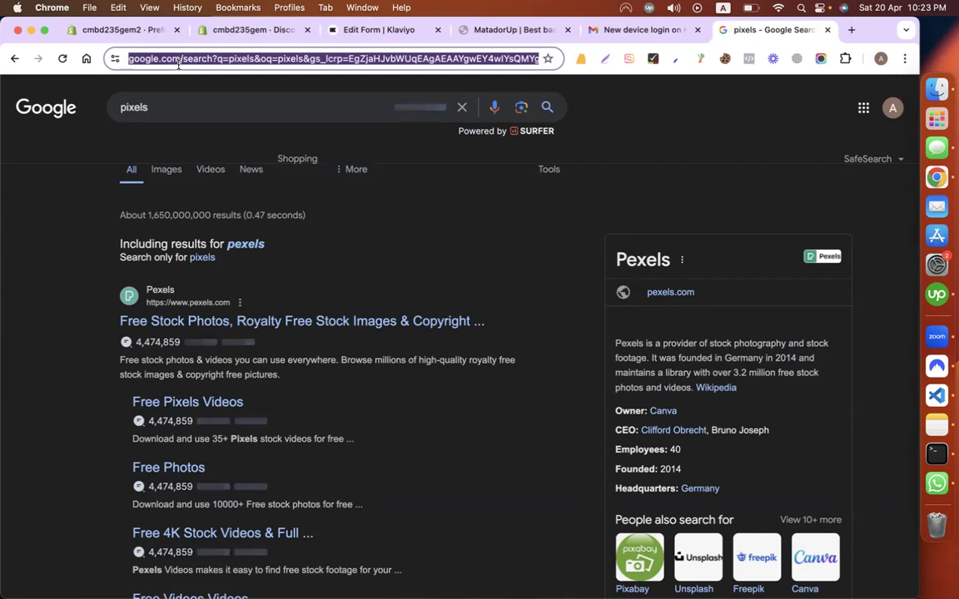
pyautogui.write('un')
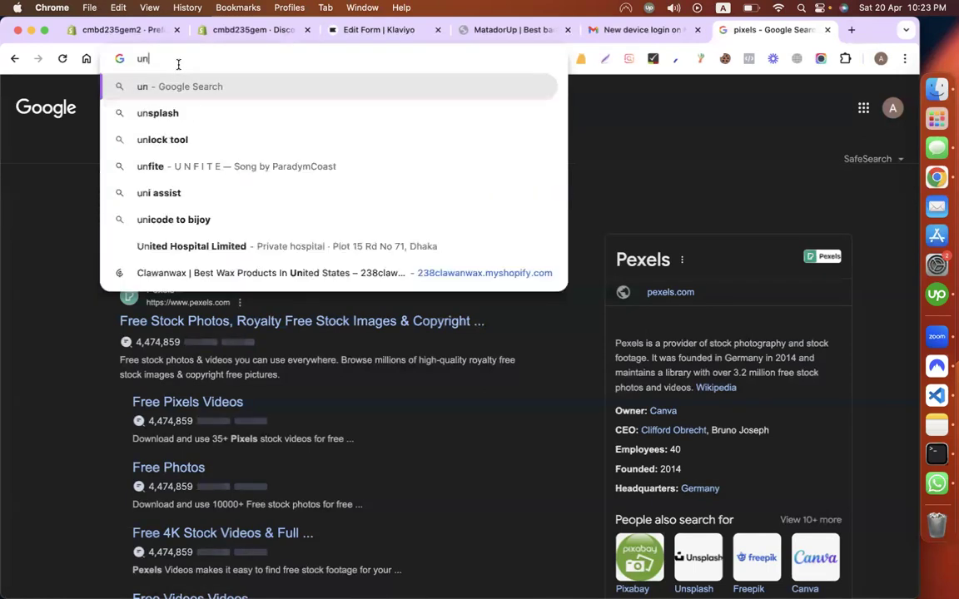
pyautogui.write('dwa')
pyautogui.press('BackSpace')
pyautogui.write('e')
pyautogui.press('BackSpace')
pyautogui.write('a')
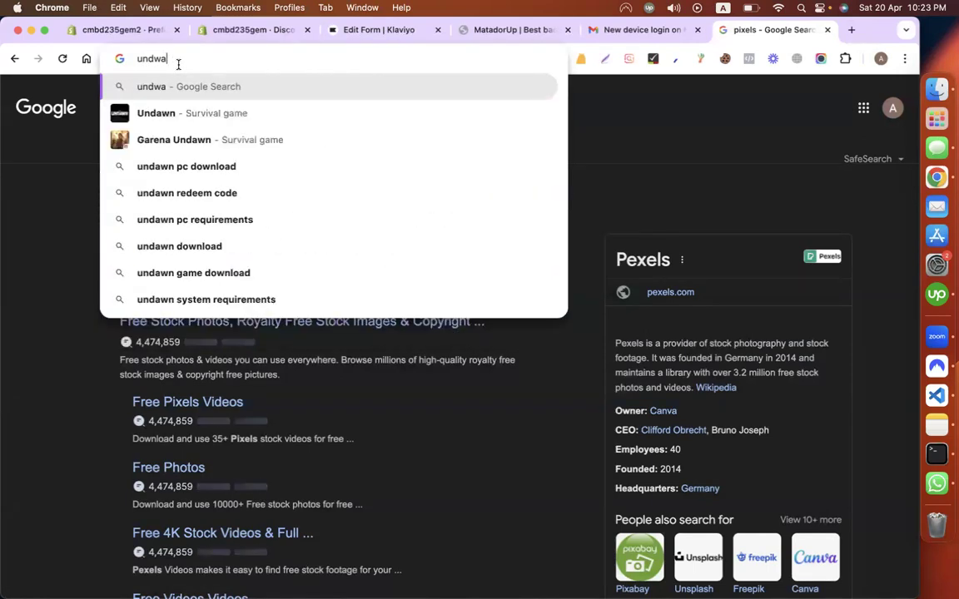
pyautogui.write('w')
pyautogui.write('.co')
pyautogui.press('Return')
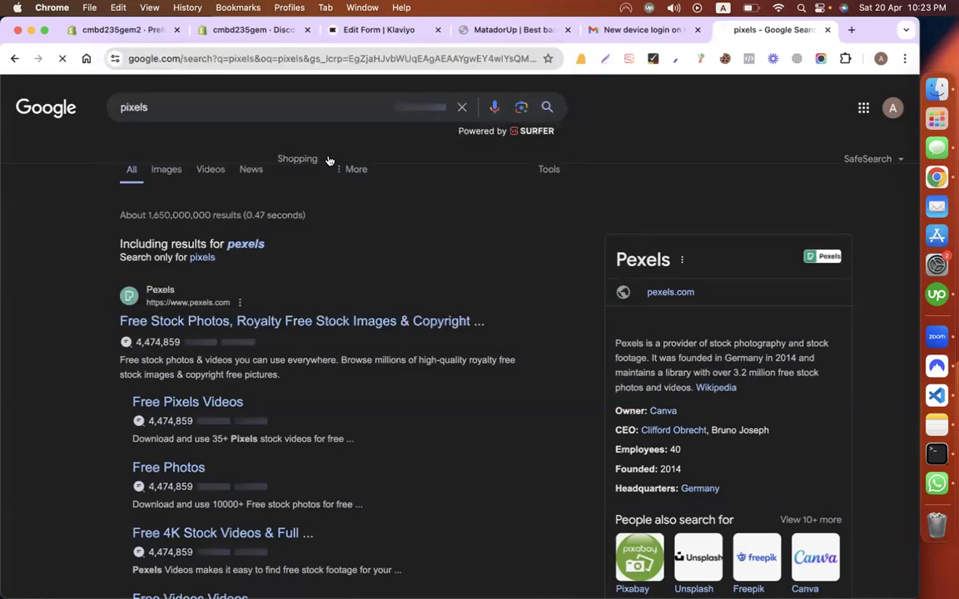
# Step: Correct the address to undraw.co and load the site
pyautogui.click(228, 65)
pyautogui.click(173, 66)
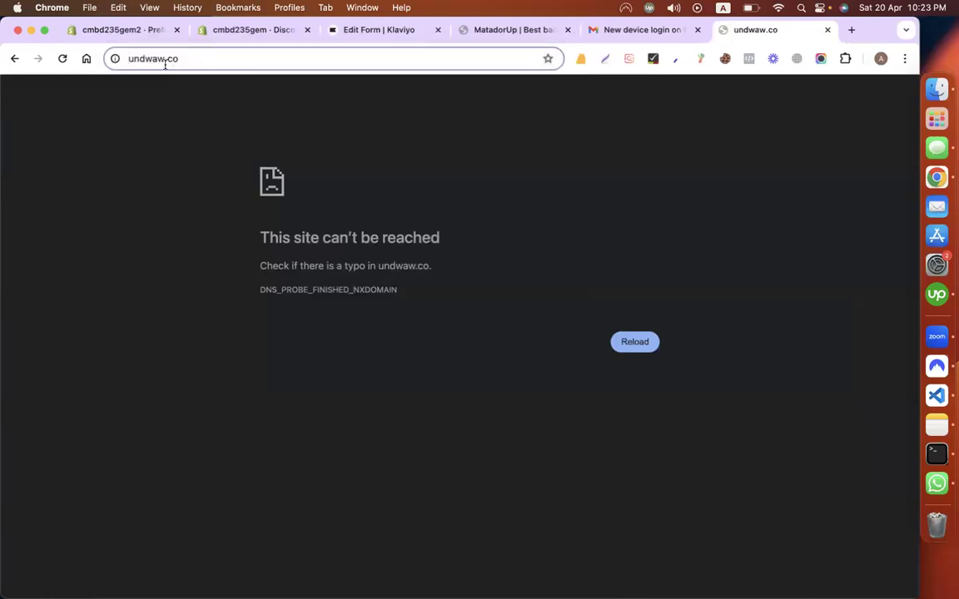
pyautogui.press('BackSpace')
pyautogui.write('r')
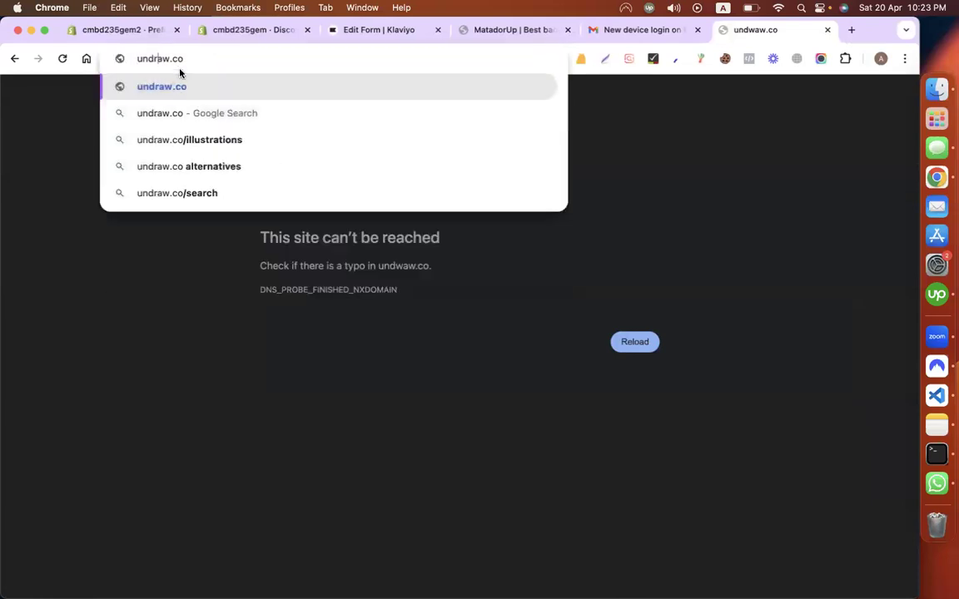
pyautogui.press('Return')
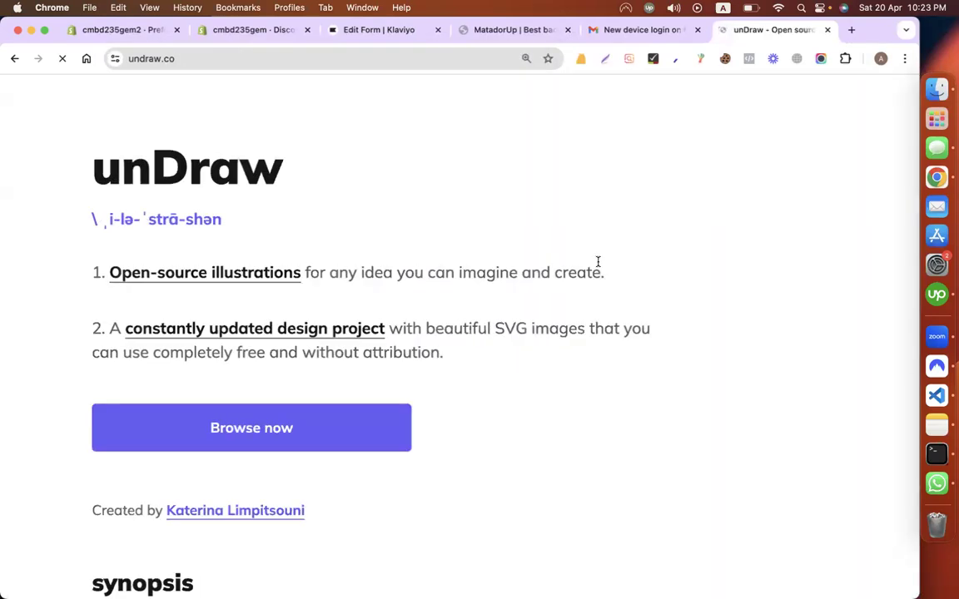
# Step: Browse unDraw illustrations at 100% zoom and search for 'subscribe'
pyautogui.scroll(-3, 327, 306)
pyautogui.click(296, 273)
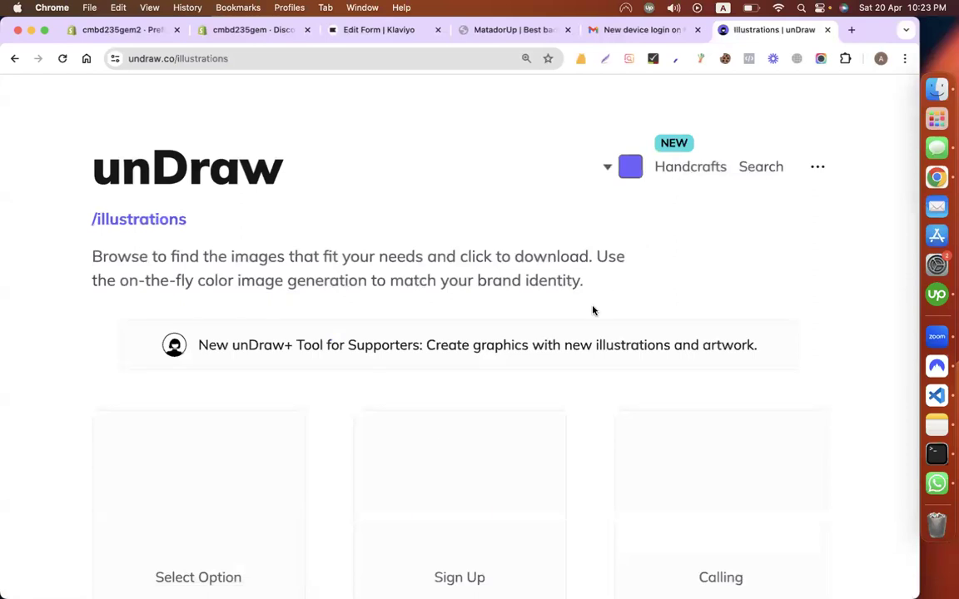
pyautogui.press('super+0')
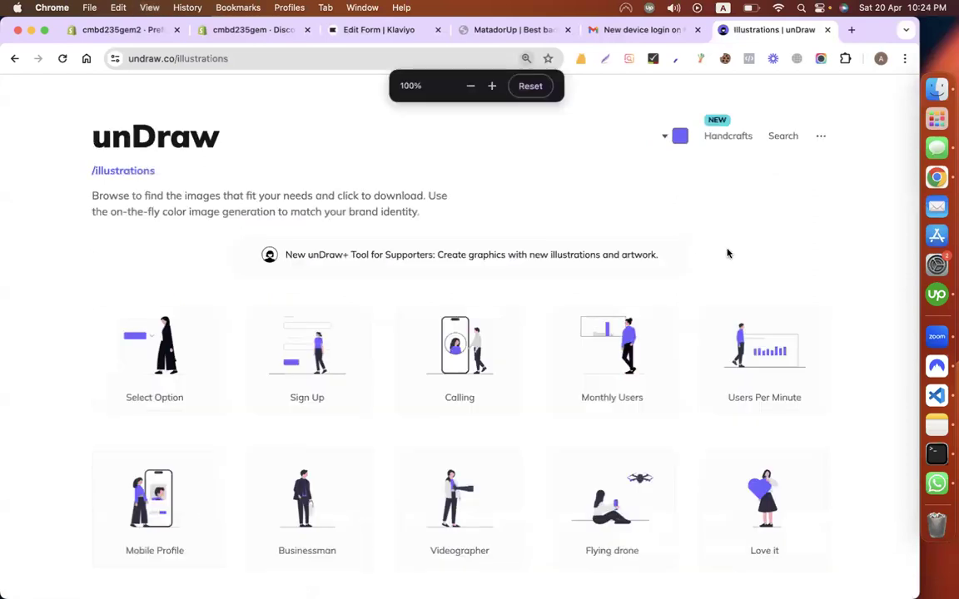
pyautogui.click(778, 140)
pyautogui.click(346, 269)
pyautogui.write('su')
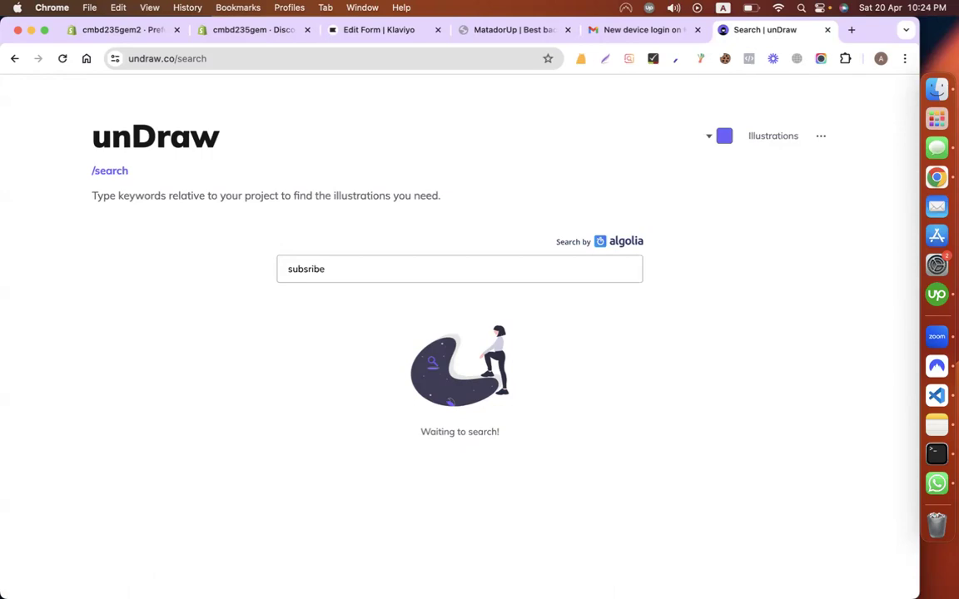
pyautogui.write('bsribe')
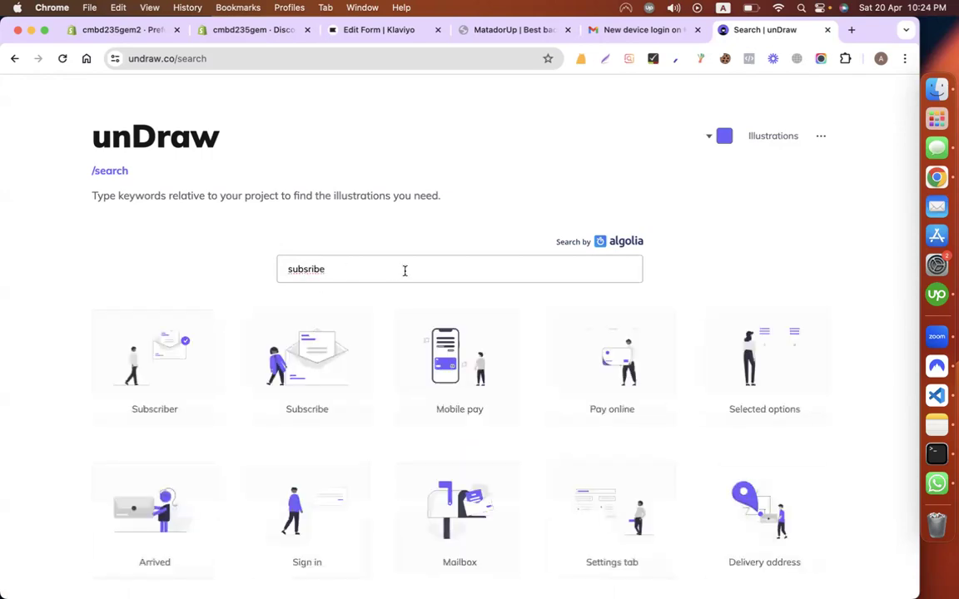
pyautogui.write('c')
pyautogui.scroll(-3, 789, 238)
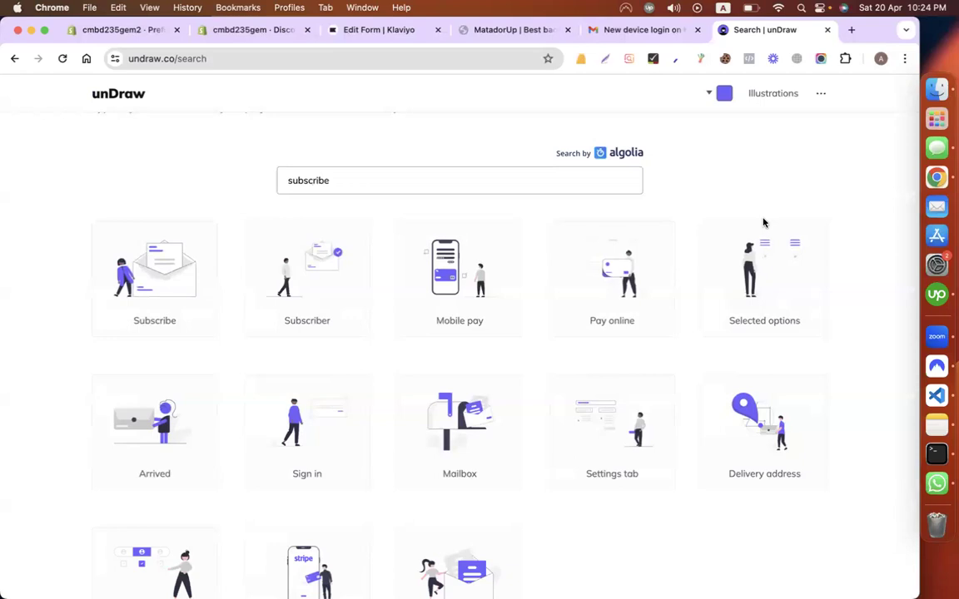
pyautogui.scroll(2, 628, 231)
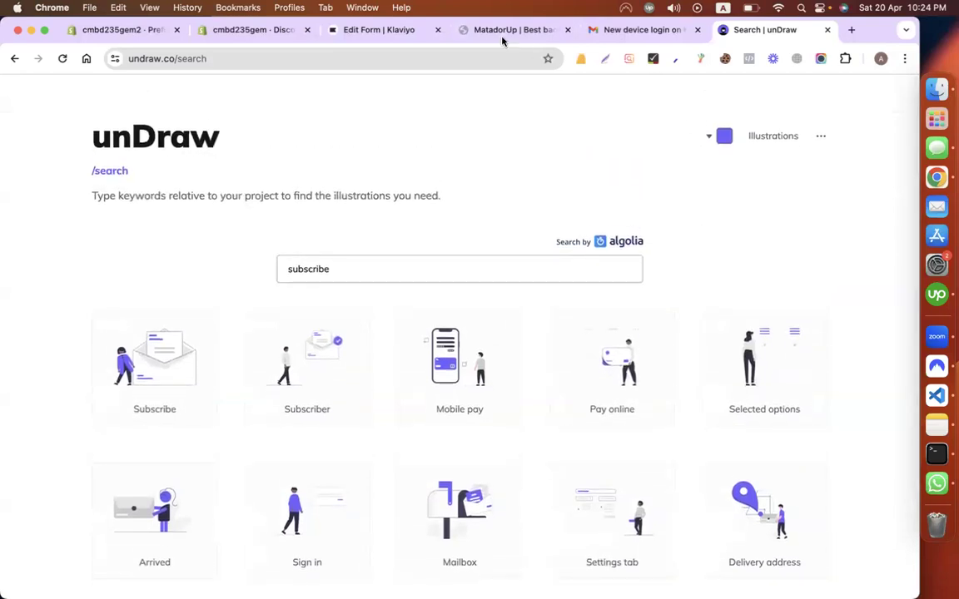
# Step: Check the illustration colour picker and glance at the Matador store tab
pyautogui.click(717, 136)
pyautogui.click(612, 132)
pyautogui.click(727, 136)
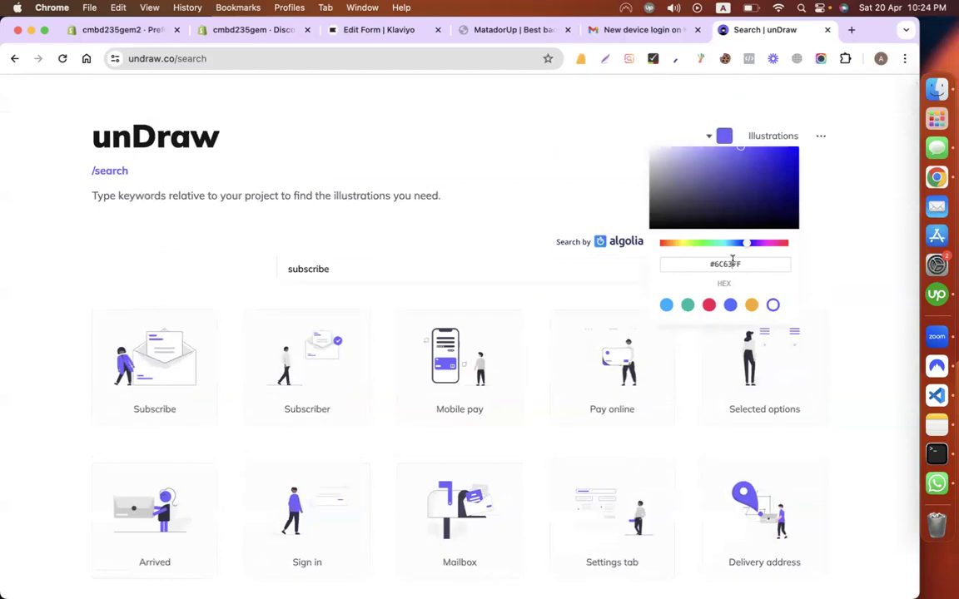
pyautogui.click(557, 163)
pyautogui.click(487, 32)
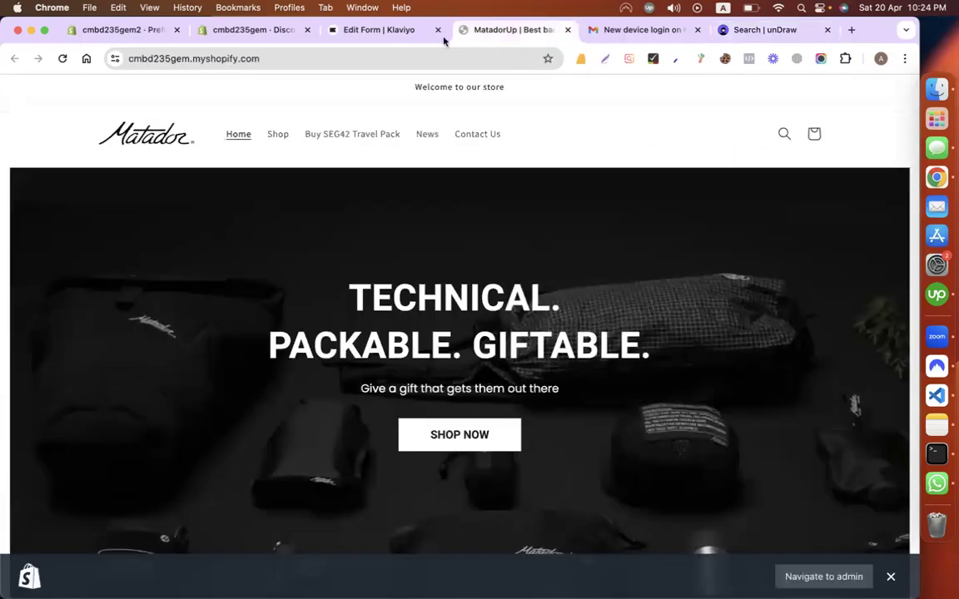
pyautogui.scroll(-1, 355, 225)
pyautogui.click(749, 32)
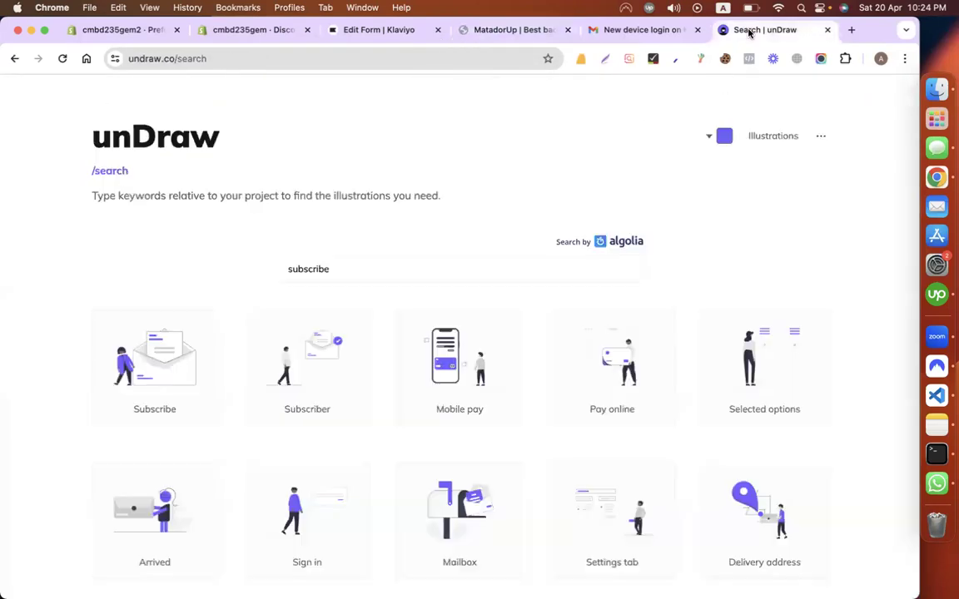
# Step: Recolour the illustrations to #121212 and download the Subscribe illustration as PNG
pyautogui.click(721, 139)
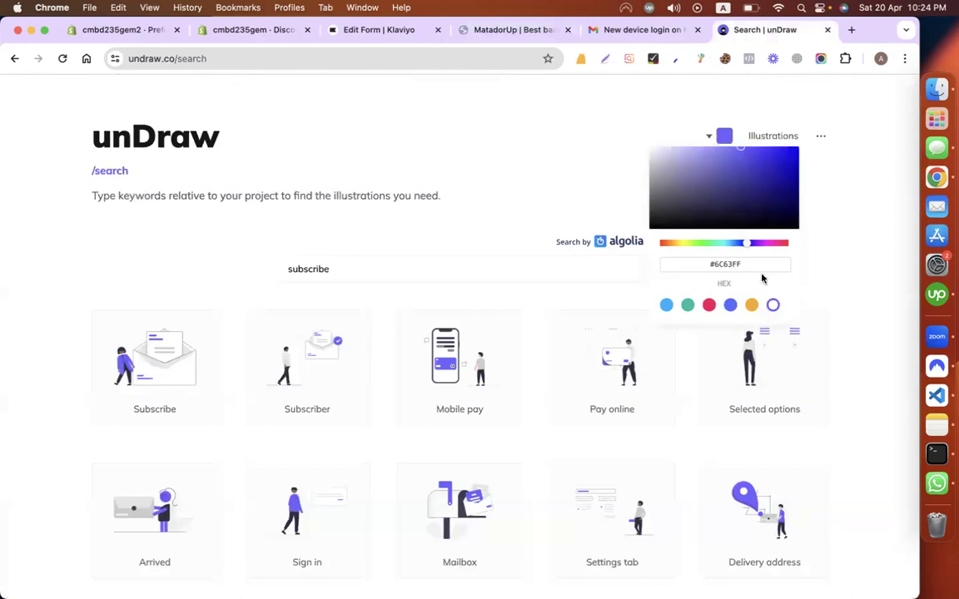
pyautogui.moveTo(724, 212); pyautogui.dragTo(653, 193)
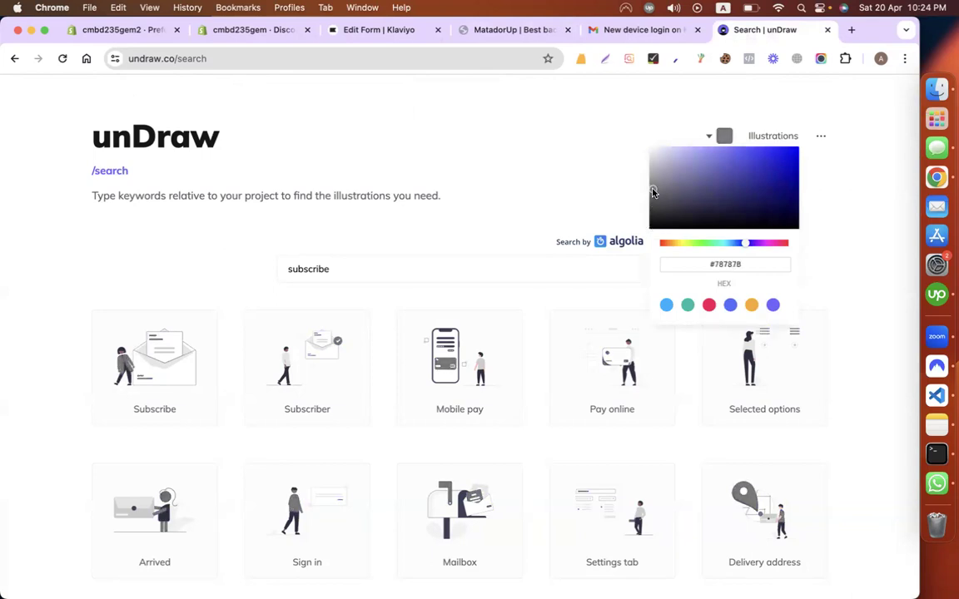
pyautogui.click(410, 126)
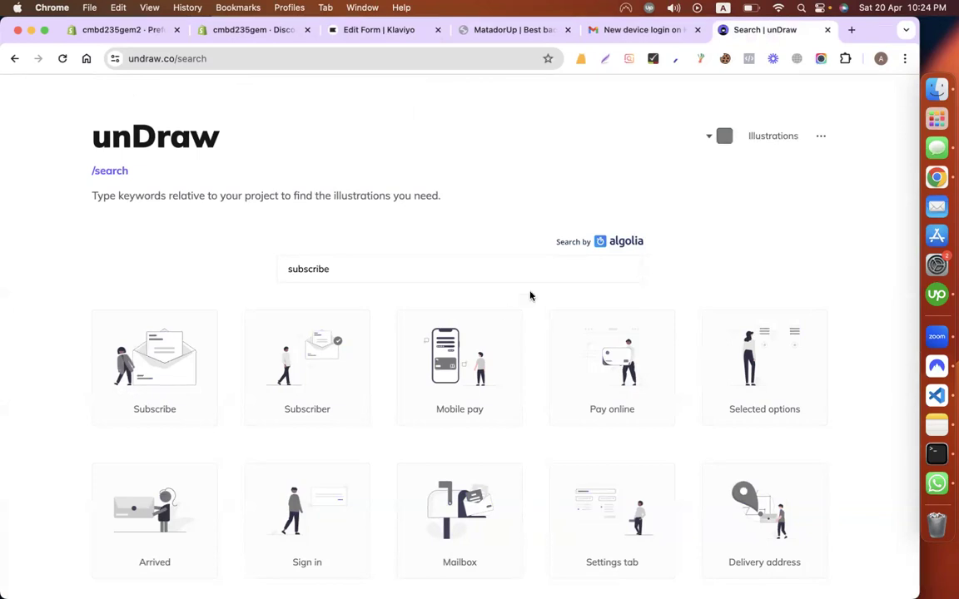
pyautogui.click(145, 360)
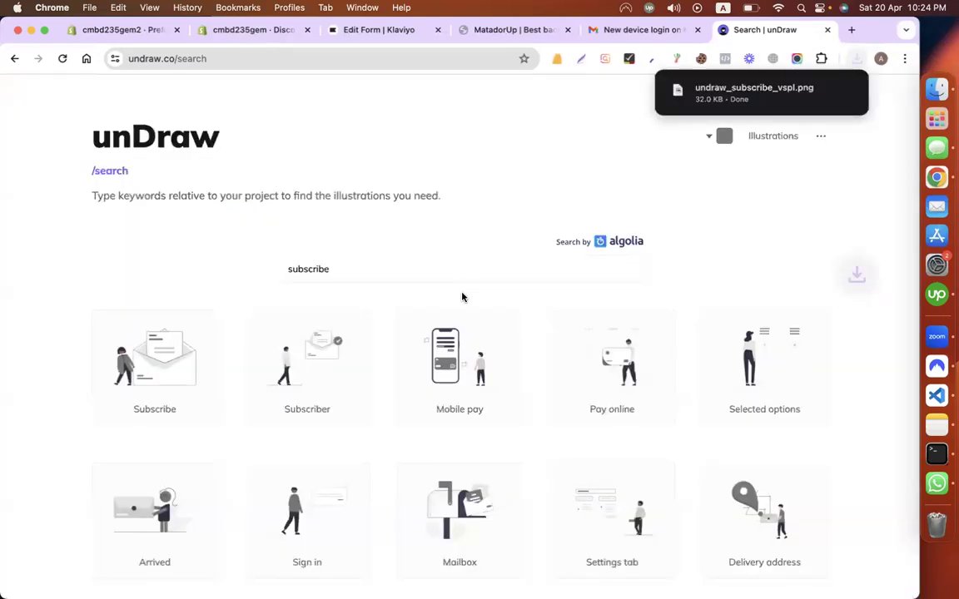
pyautogui.click(379, 31)
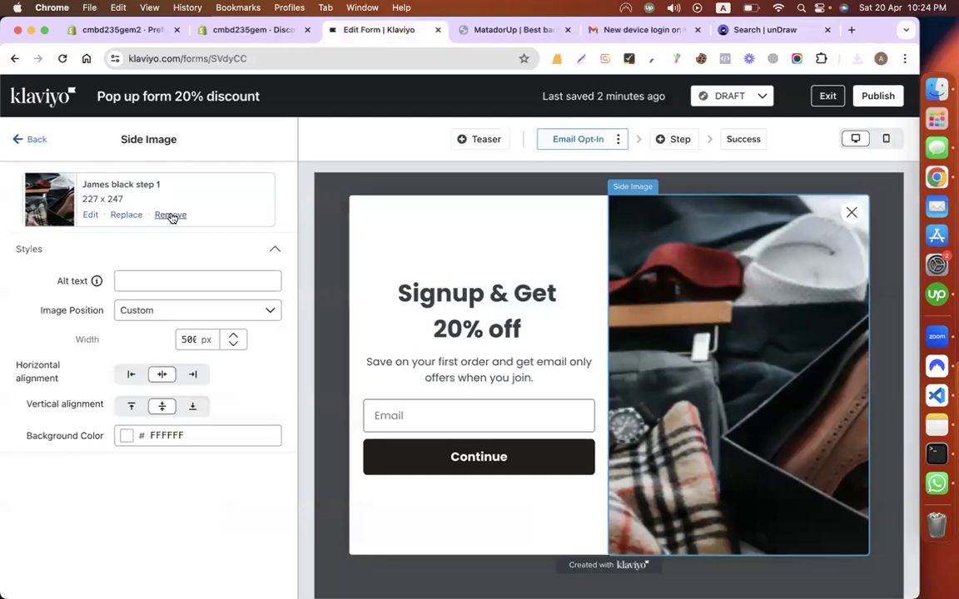
# Step: Confirm the Subscribe PNG is among the recent downloads
pyautogui.click(757, 30)
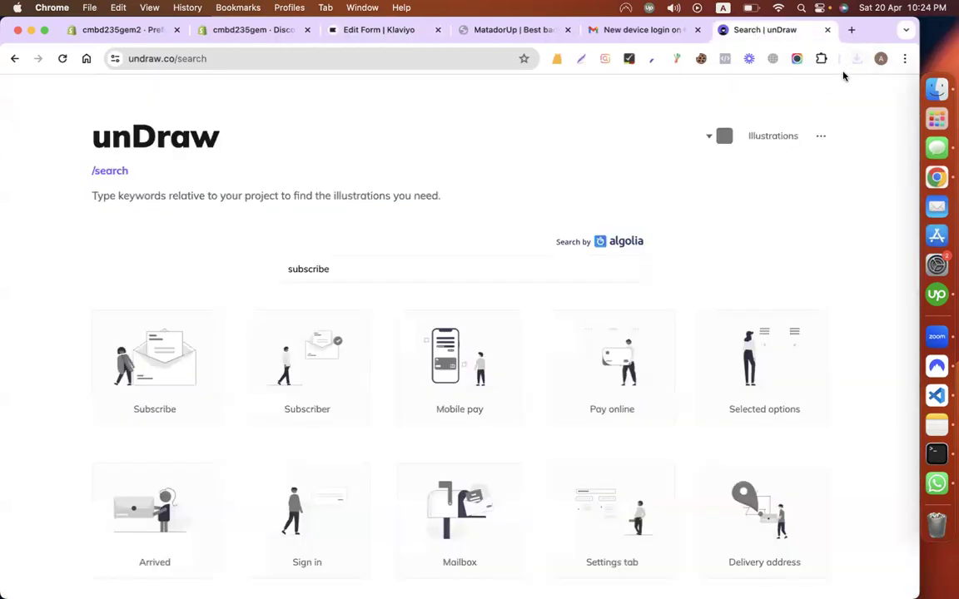
pyautogui.click(857, 58)
pyautogui.click(498, 30)
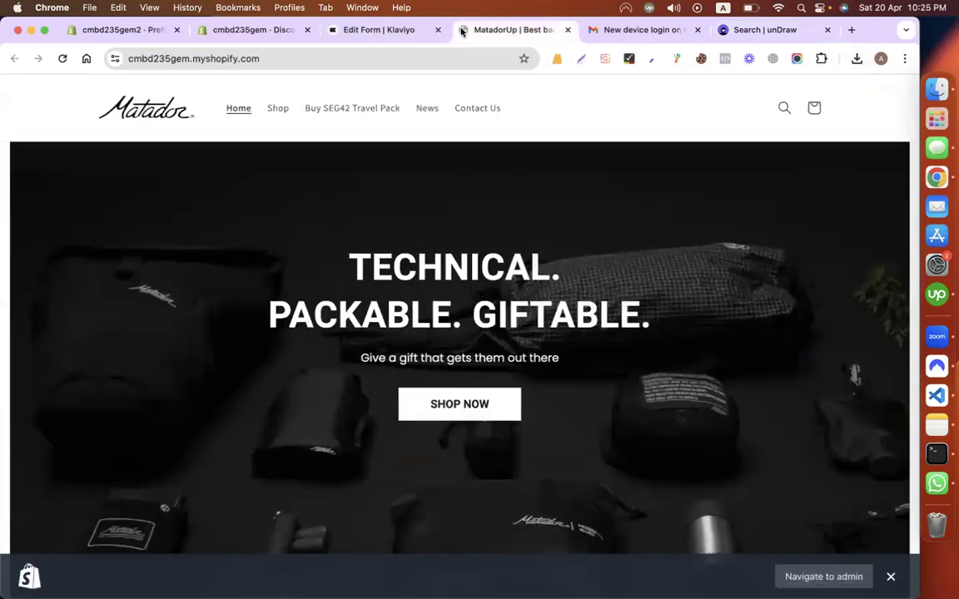
pyautogui.click(385, 30)
# Step: Replace the form's side image by uploading undraw_subscribe_vspl.png
pyautogui.click(126, 214)
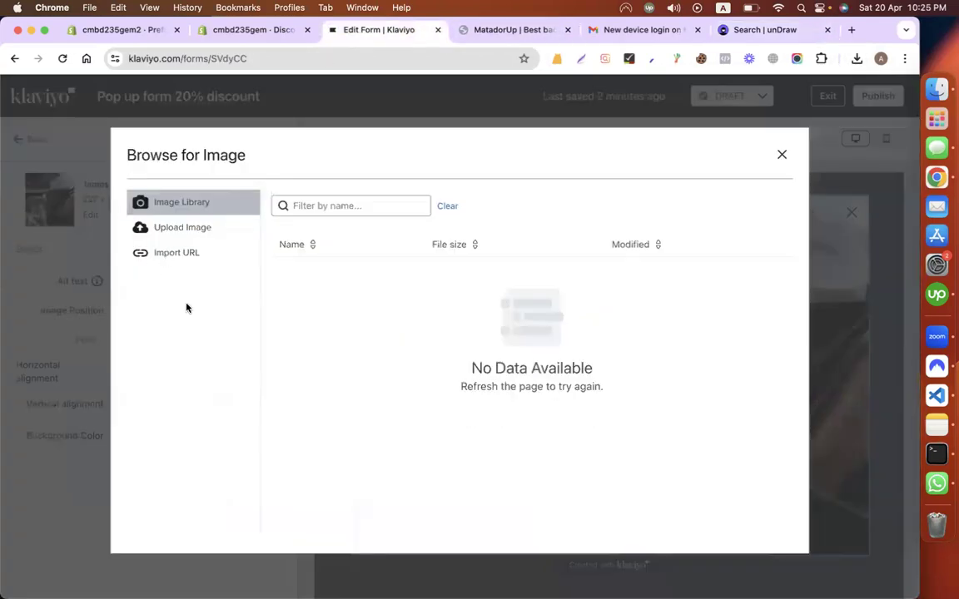
pyautogui.click(162, 234)
pyautogui.click(487, 335)
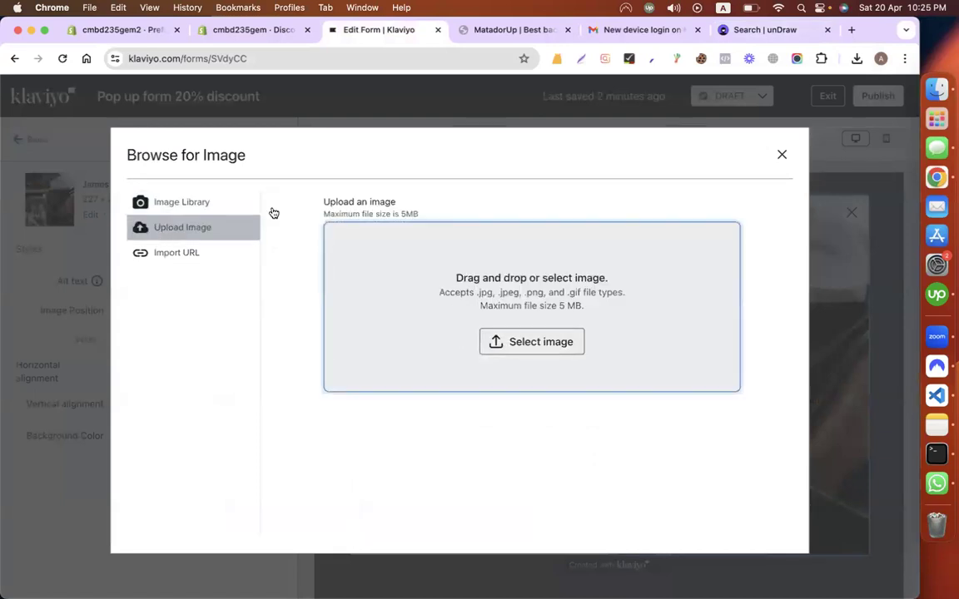
pyautogui.press('u')
pyautogui.press('Return')
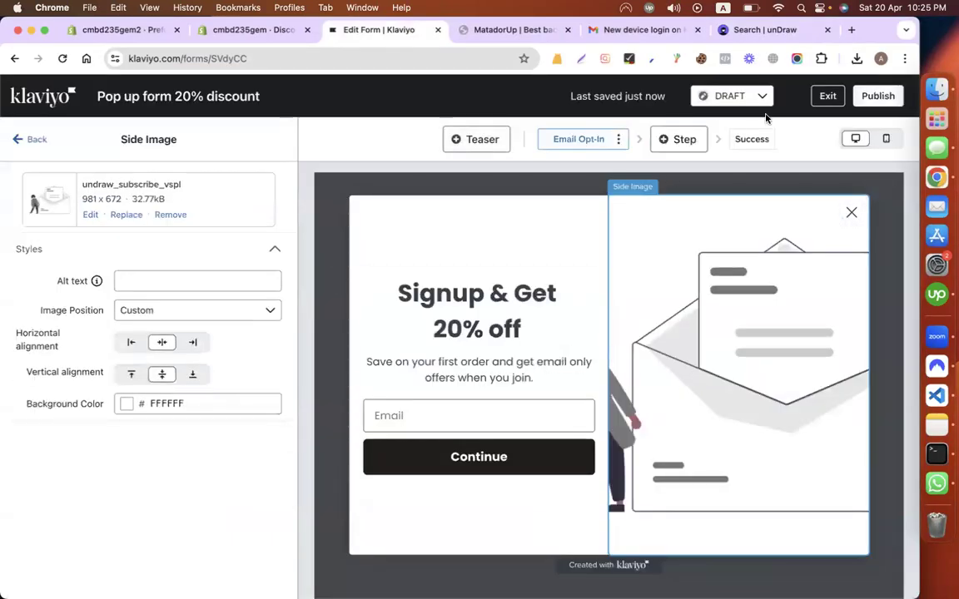
pyautogui.click(752, 31)
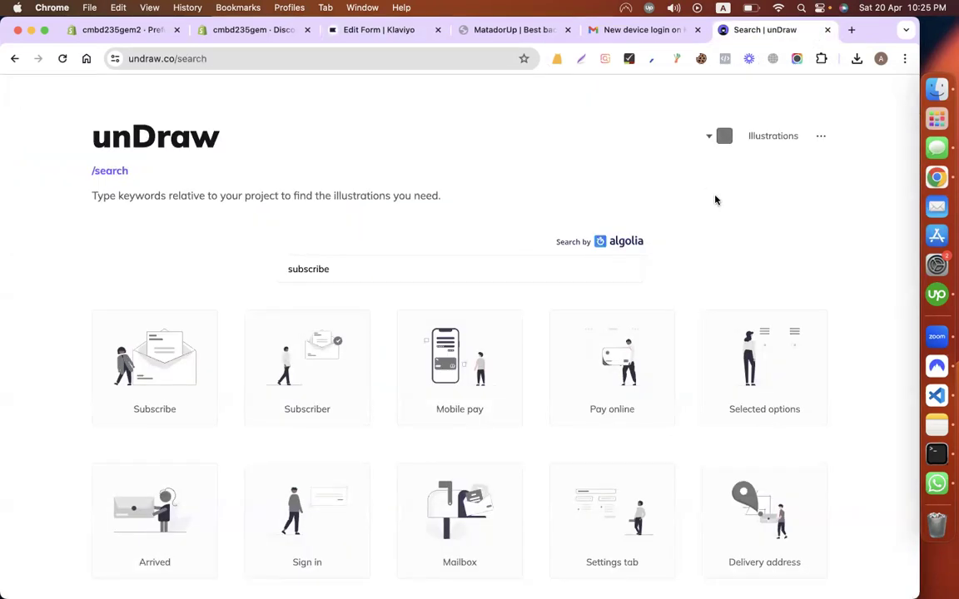
# Step: Download the Mobile pay illustration as undraw_Mobile_pay_re_sjb8.png
pyautogui.scroll(-5, 447, 388)
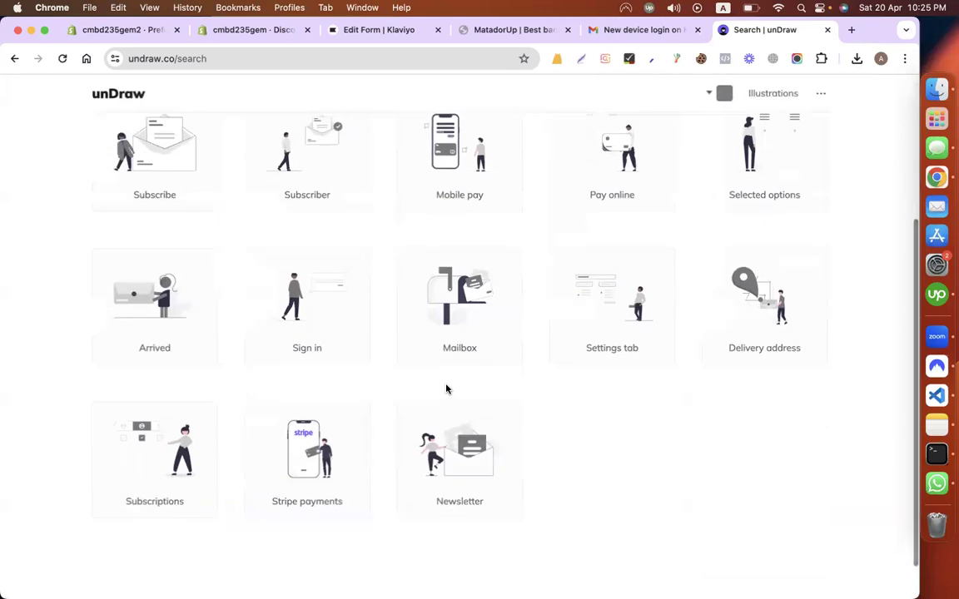
pyautogui.scroll(2, 447, 388)
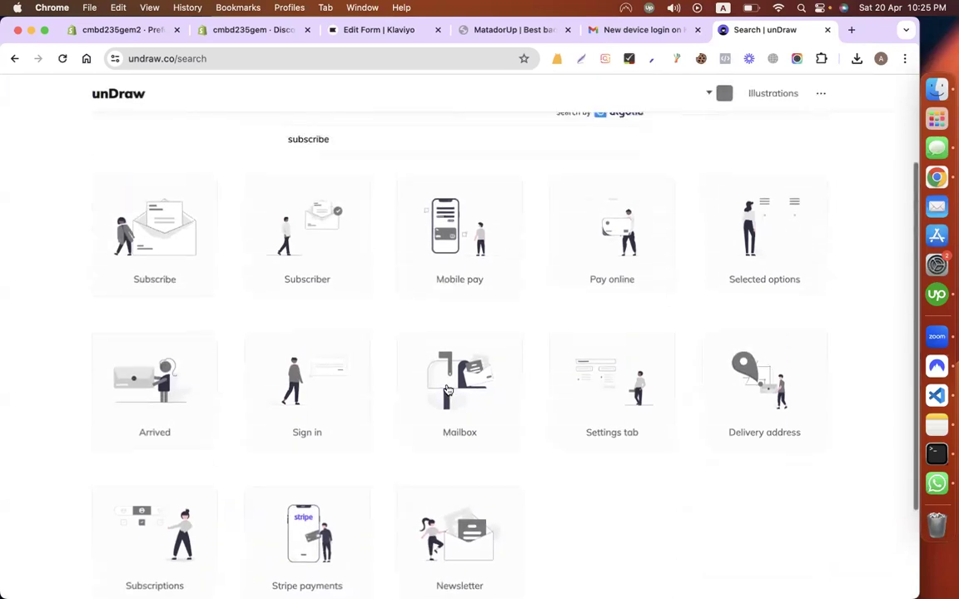
pyautogui.click(468, 263)
pyautogui.click(557, 351)
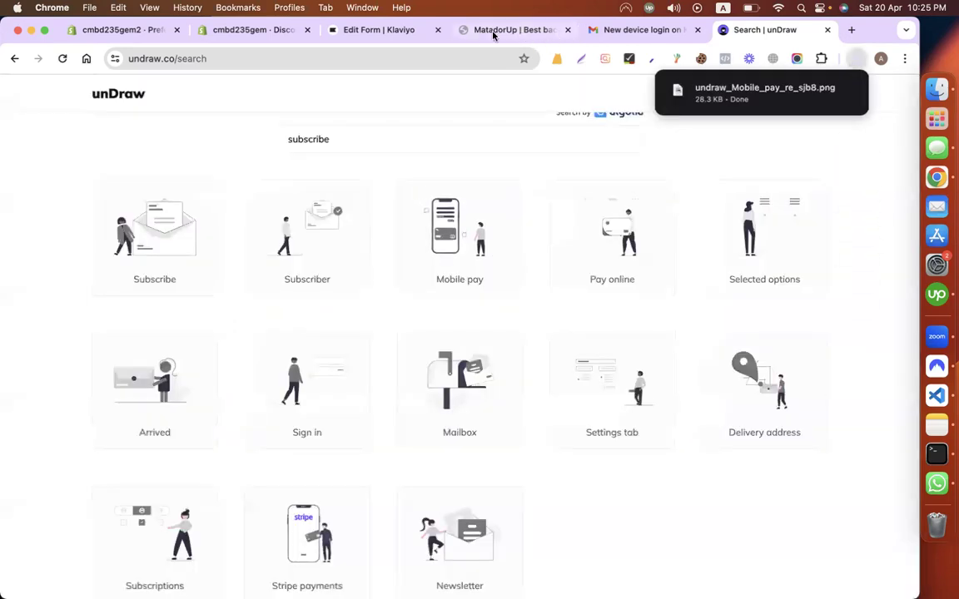
pyautogui.click(493, 30)
pyautogui.click(398, 33)
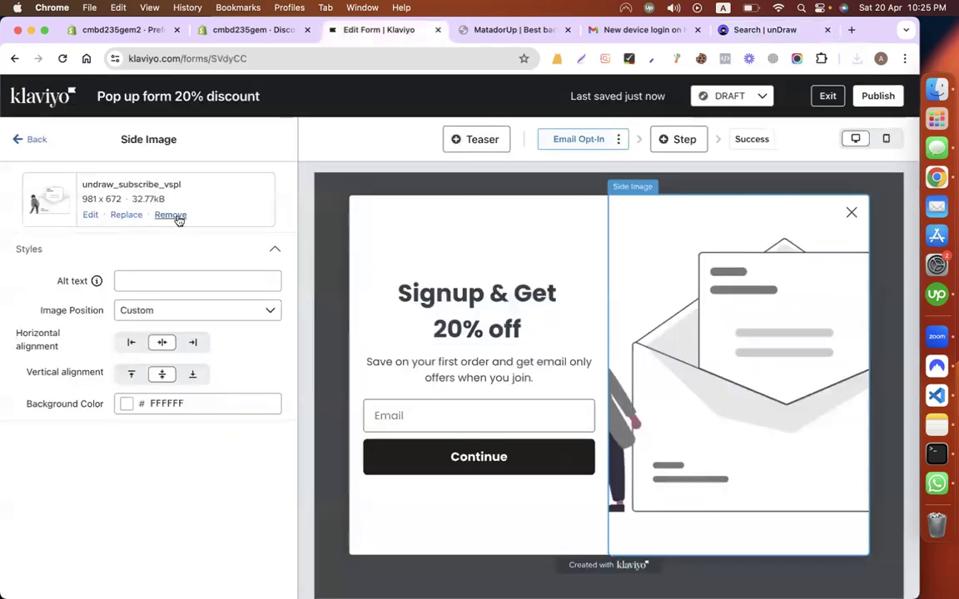
# Step: Replace the side image by uploading the undraw_Mobile_pay PNG
pyautogui.click(126, 215)
pyautogui.click(204, 224)
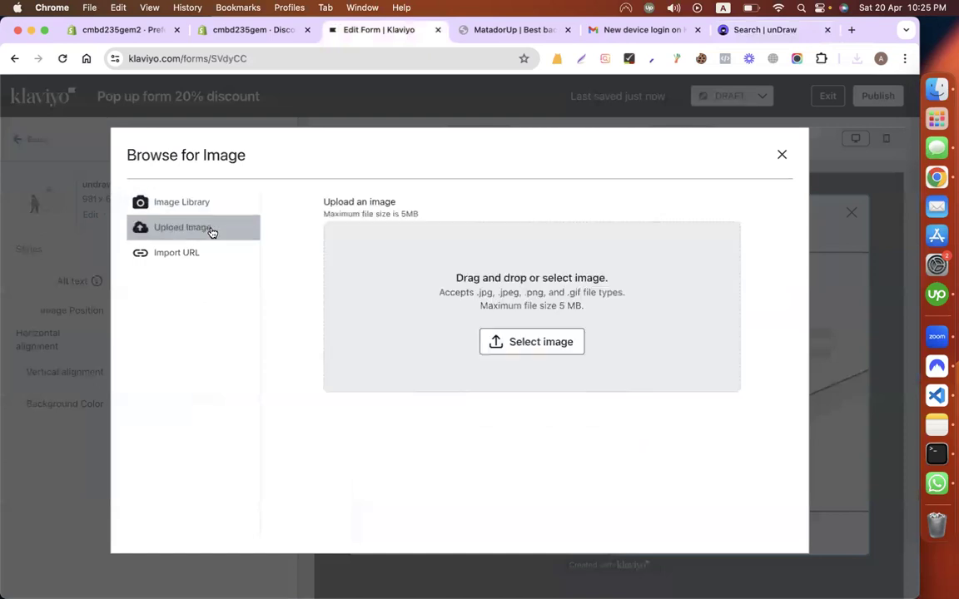
pyautogui.click(424, 283)
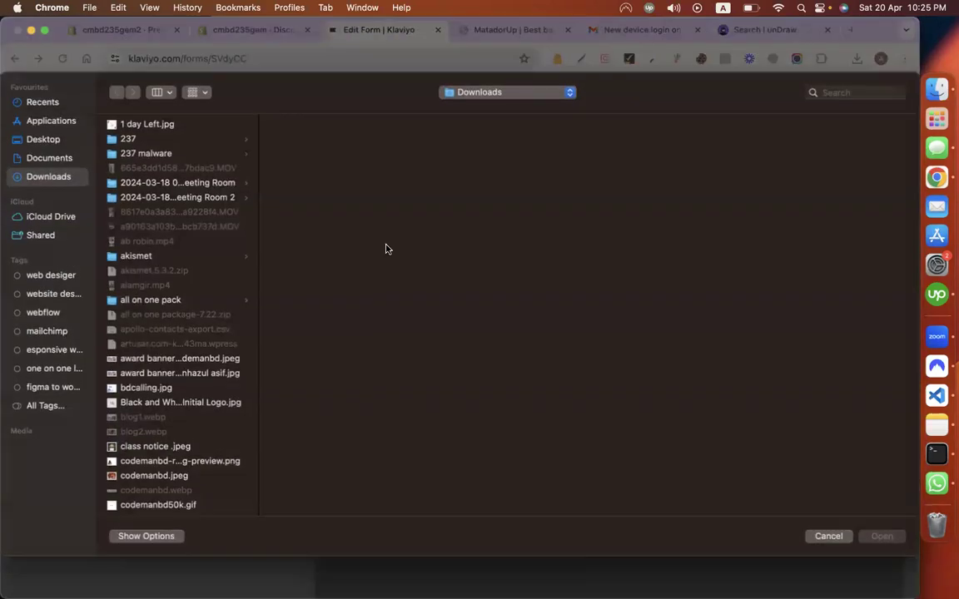
pyautogui.press('u')
pyautogui.press('Down')
pyautogui.press('Up')
pyautogui.press('Return')
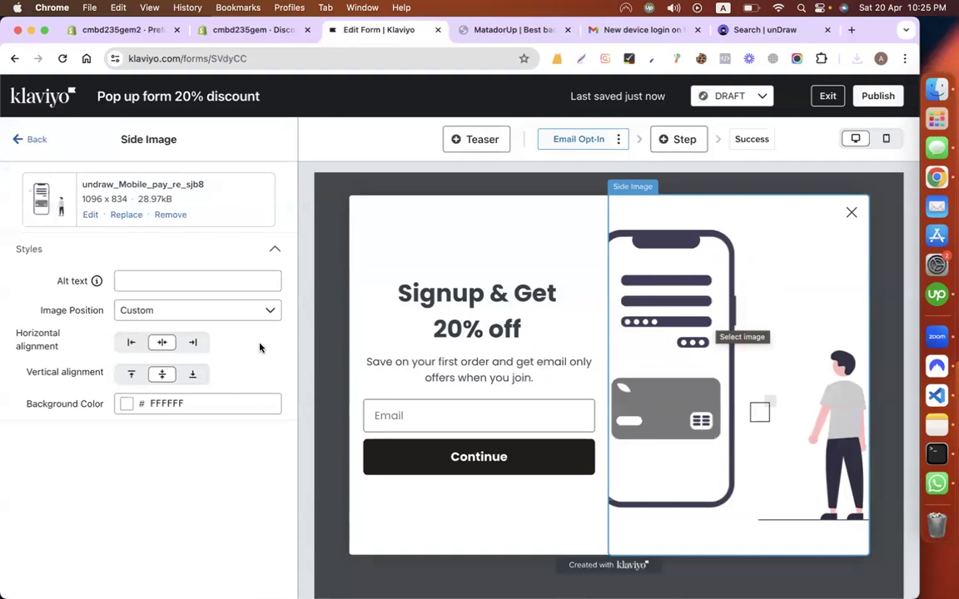
# Step: Keep the side image centred and set its image position to Contain
pyautogui.click(130, 343)
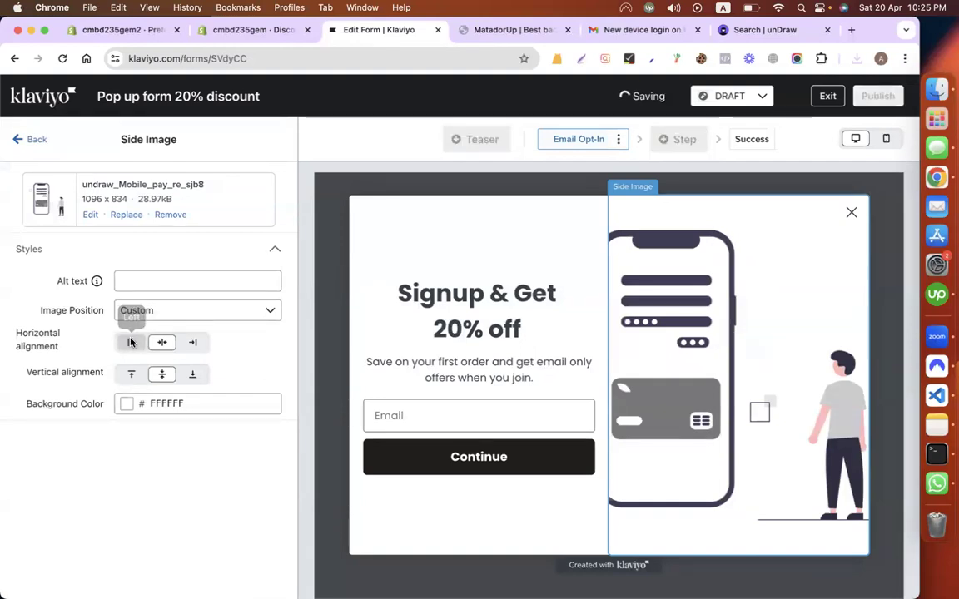
pyautogui.click(192, 342)
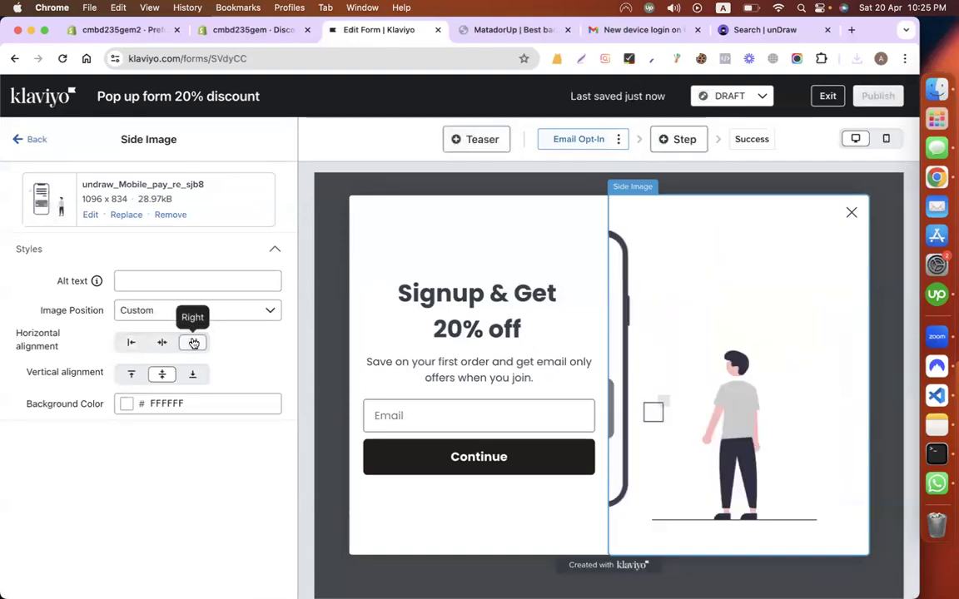
pyautogui.click(163, 343)
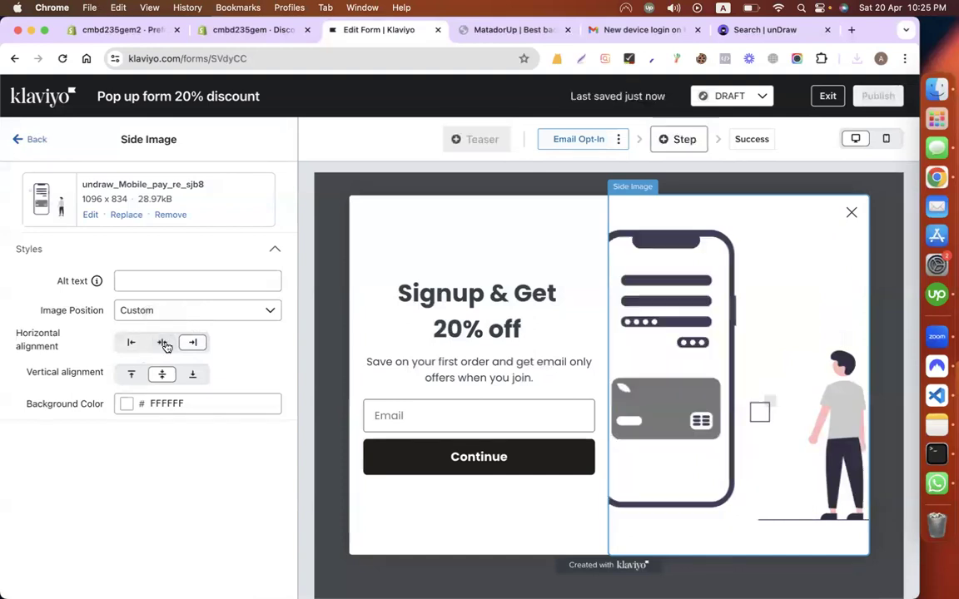
pyautogui.click(218, 313)
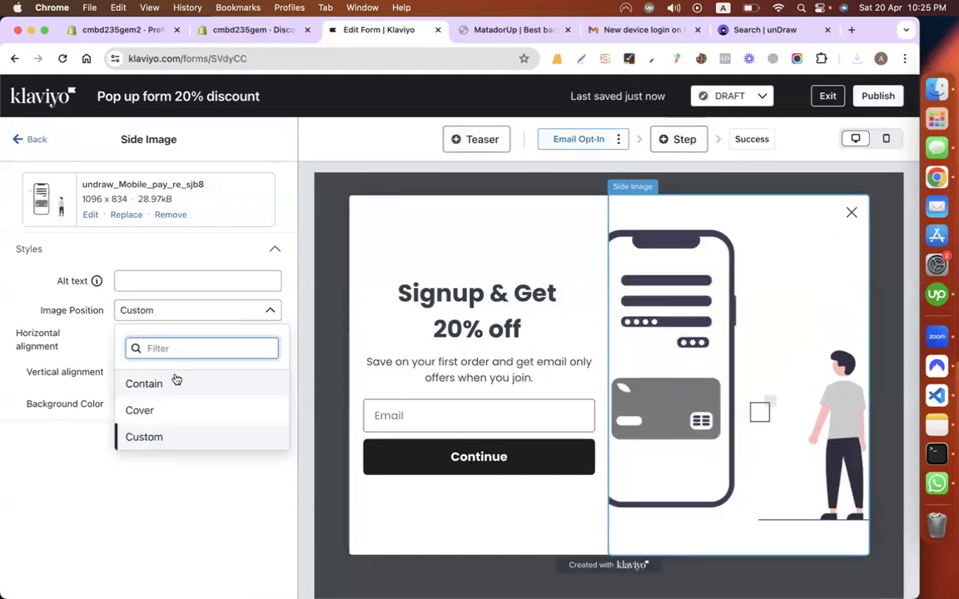
pyautogui.click(150, 410)
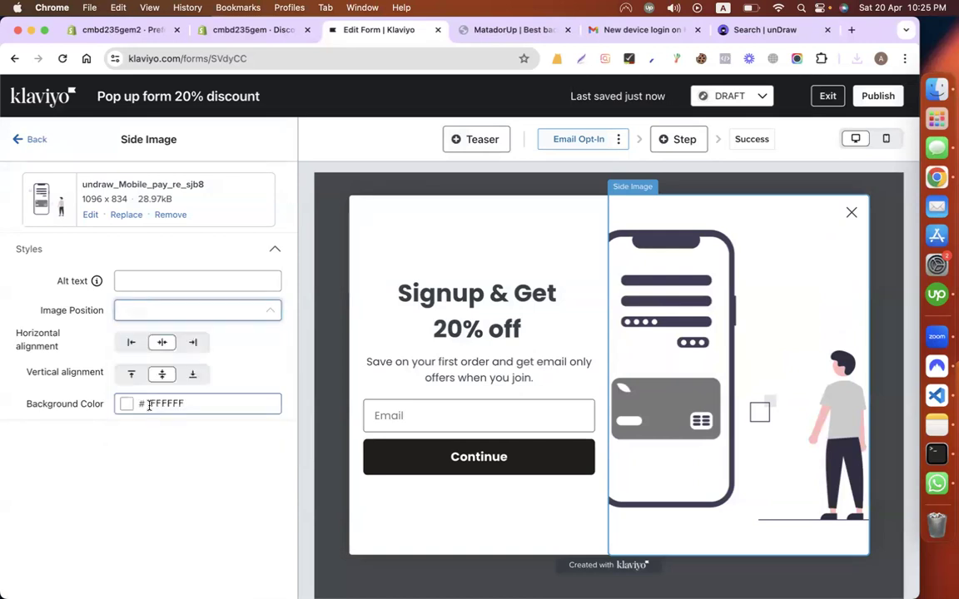
pyautogui.click(212, 312)
pyautogui.click(177, 384)
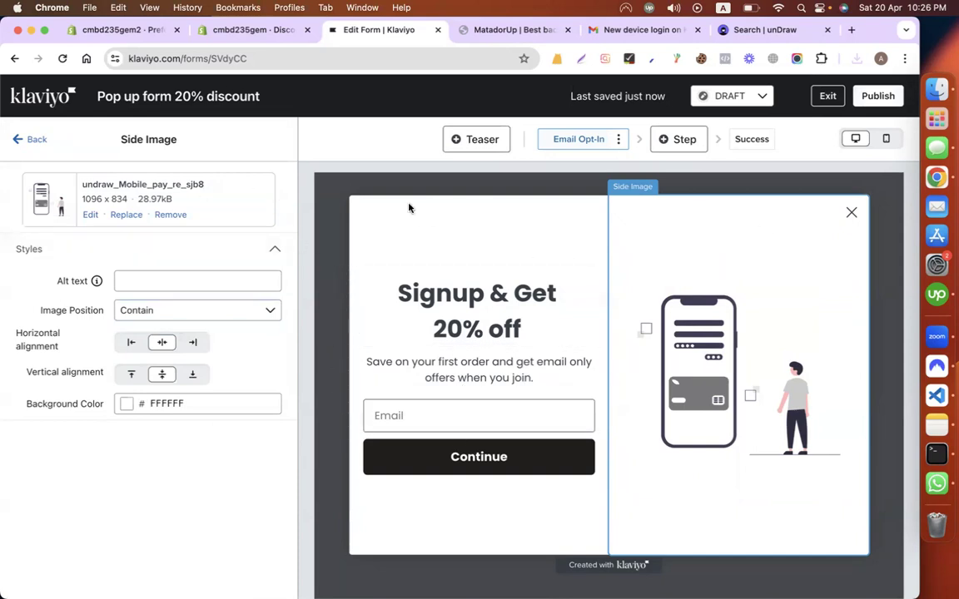
pyautogui.click(35, 139)
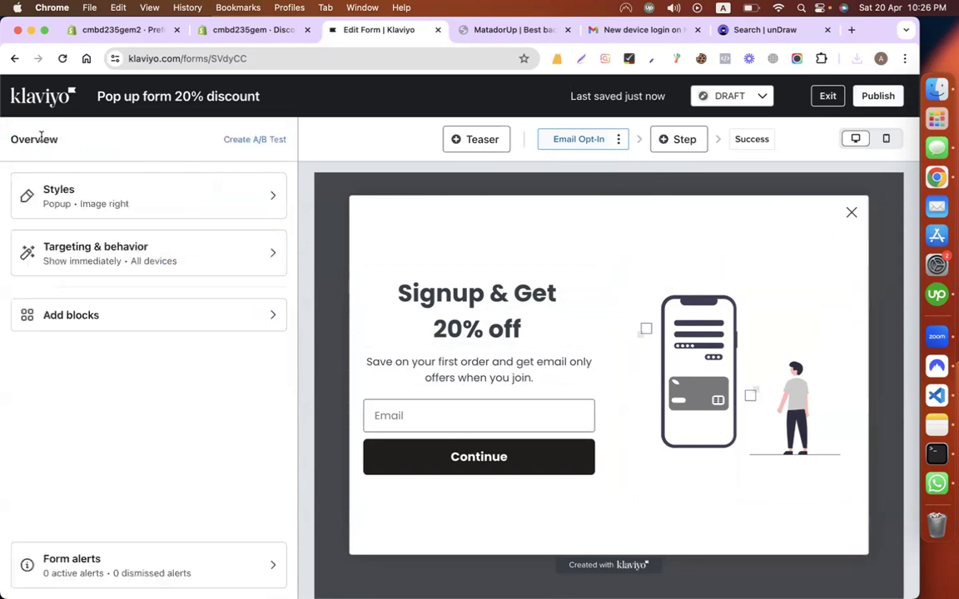
# Step: In Targeting & behavior, set the form's display timing to Based on rules
pyautogui.click(176, 275)
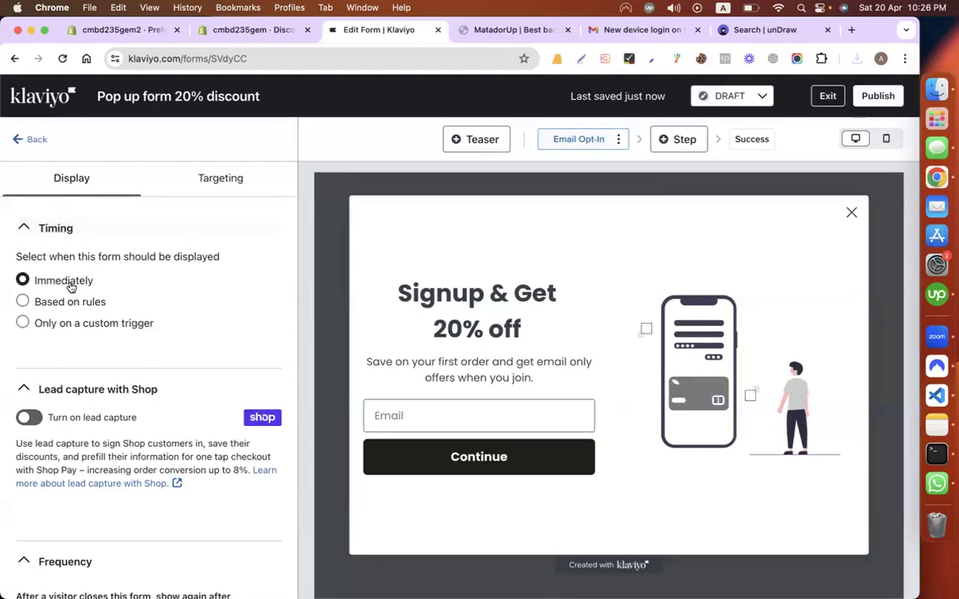
pyautogui.click(110, 331)
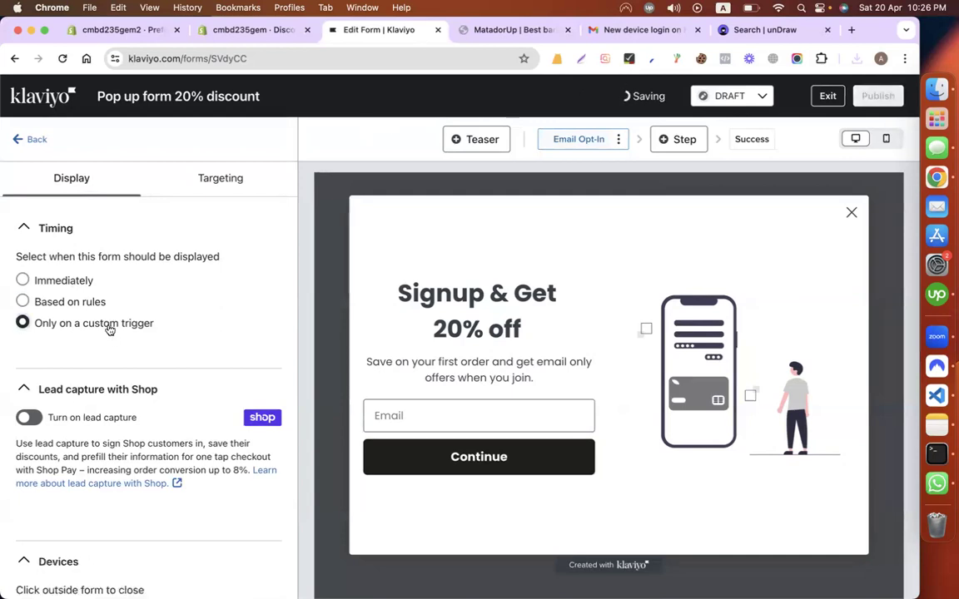
pyautogui.click(97, 303)
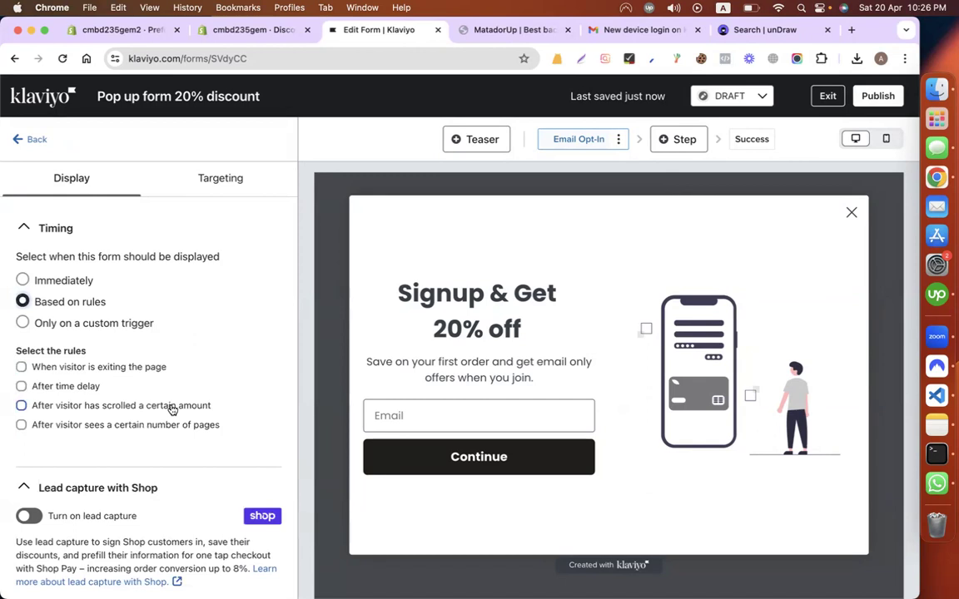
# Step: Scroll through the unDraw homepage, then go back to the Klaviyo form editor
pyautogui.click(737, 30)
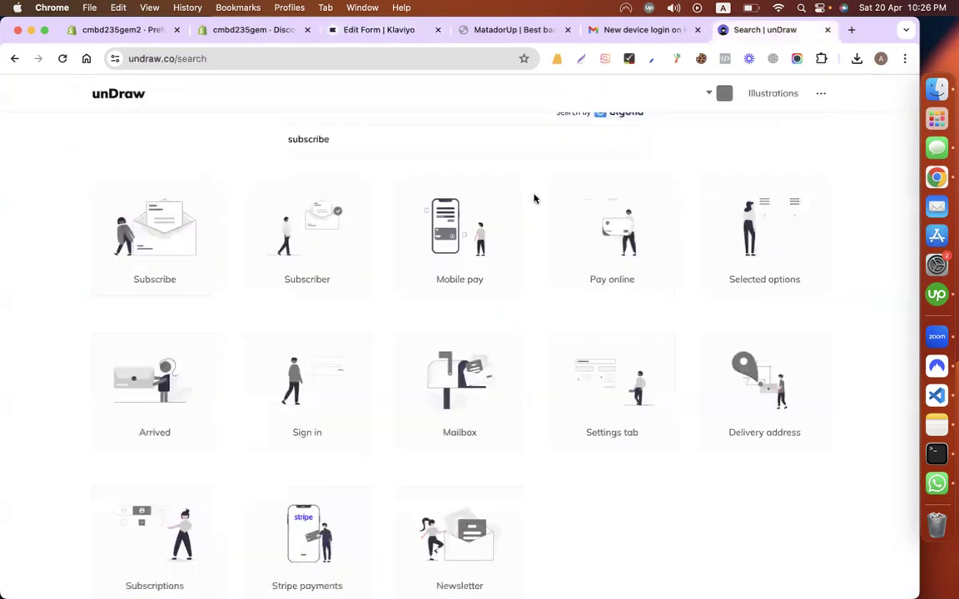
pyautogui.click(126, 98)
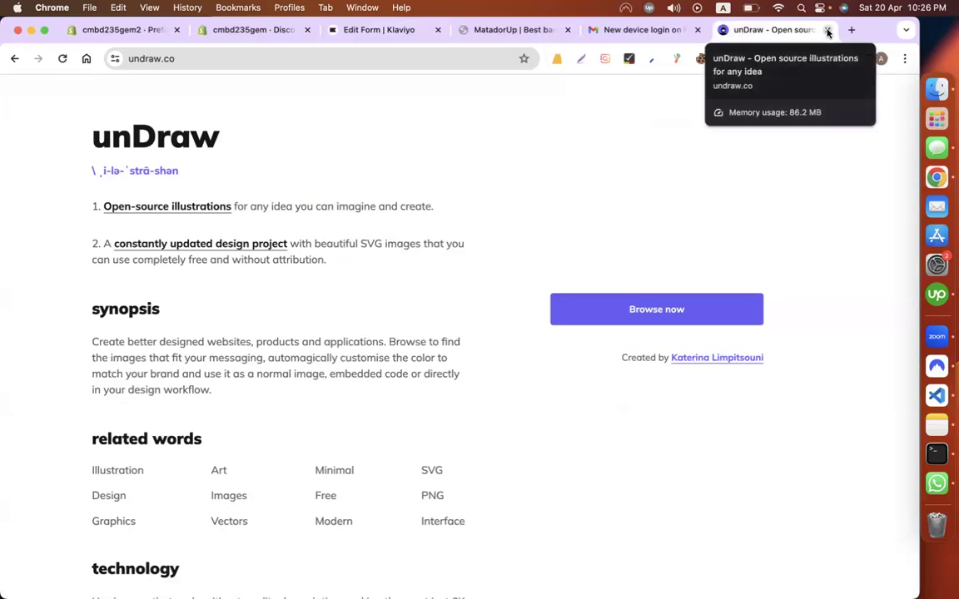
pyautogui.scroll(-5, 643, 164)
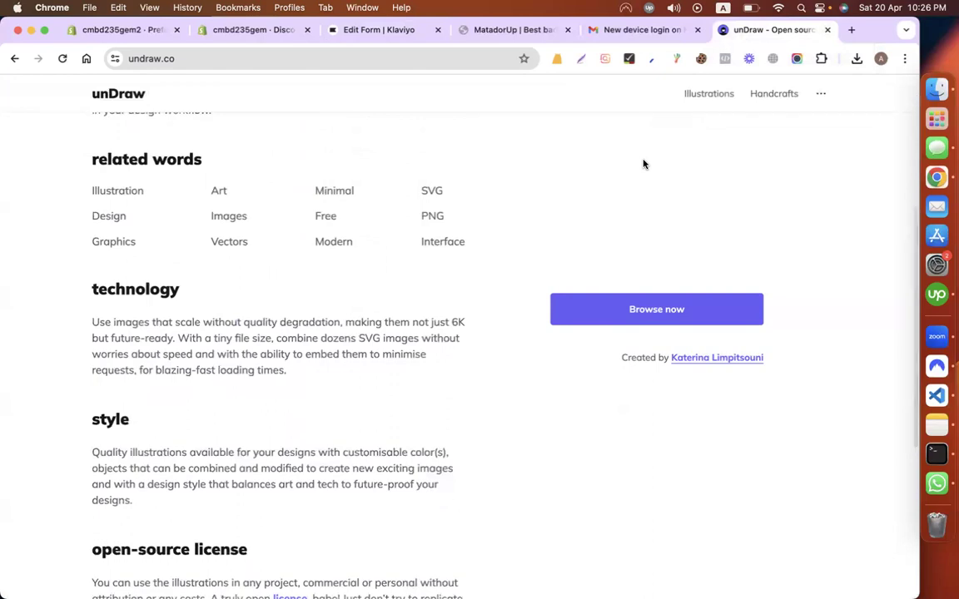
pyautogui.scroll(-4, 642, 164)
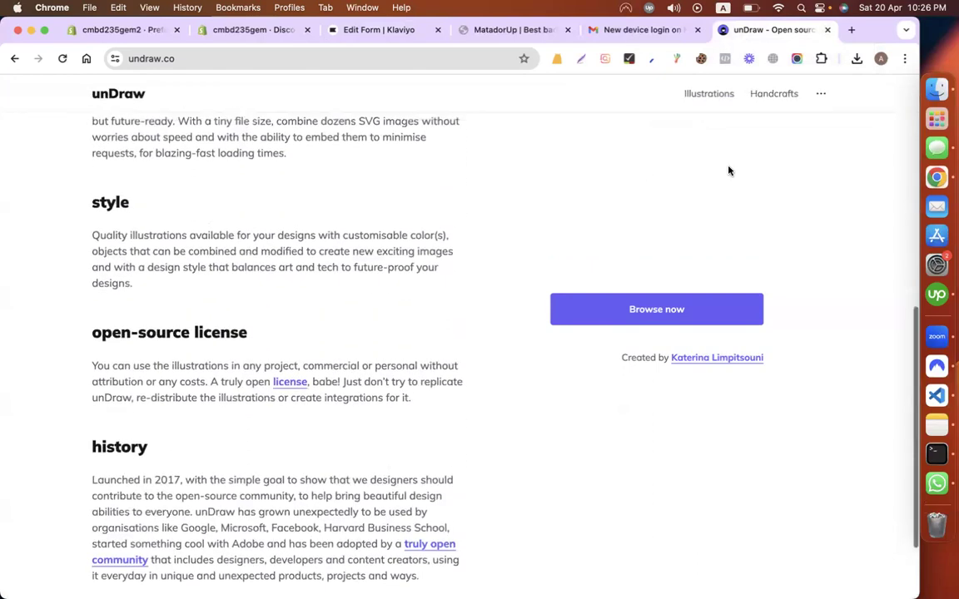
pyautogui.scroll(10, 728, 171)
pyautogui.scroll(-2, 780, 283)
pyautogui.scroll(-6, 779, 285)
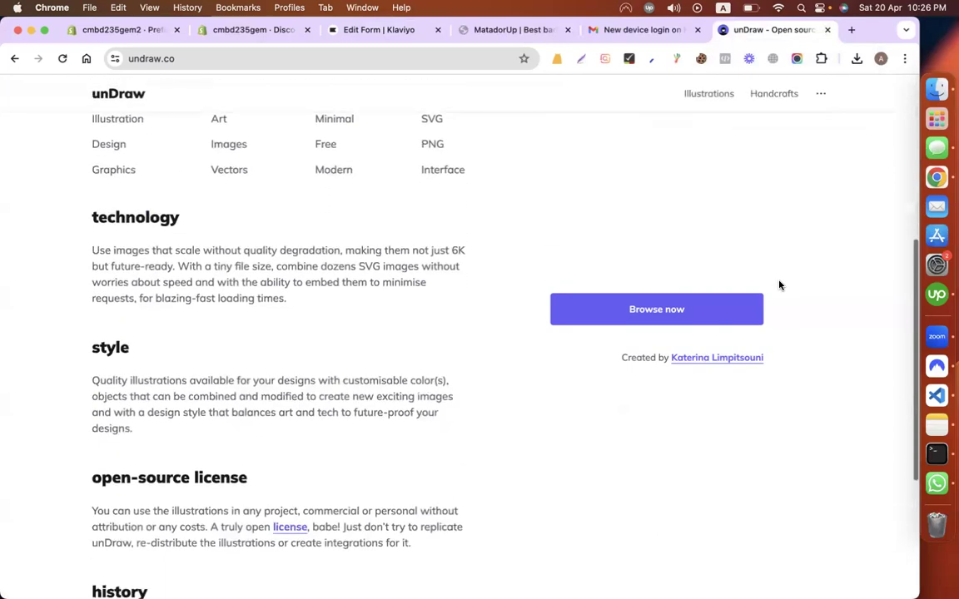
pyautogui.scroll(5, 779, 286)
pyautogui.scroll(3, 779, 286)
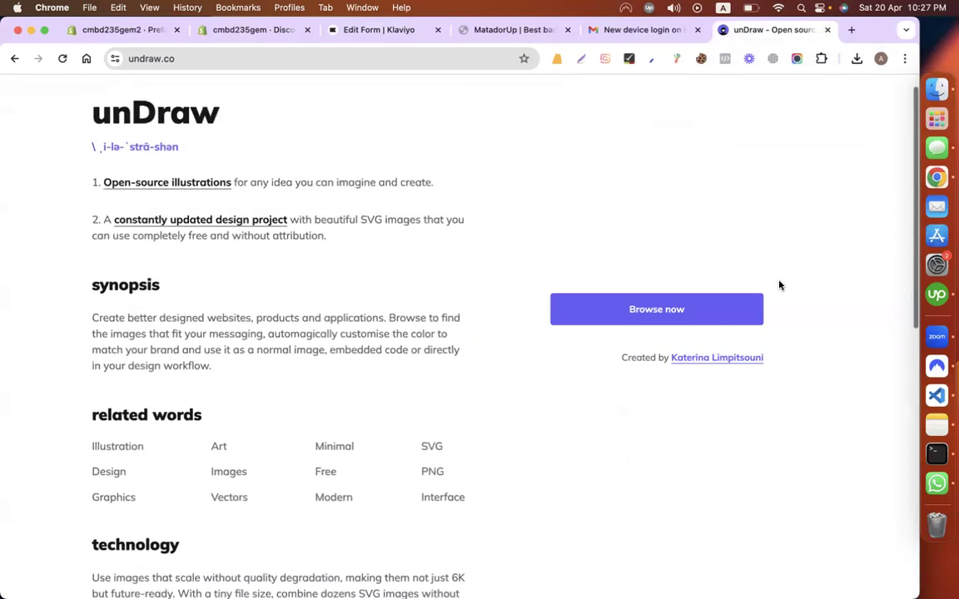
pyautogui.scroll(-5, 779, 286)
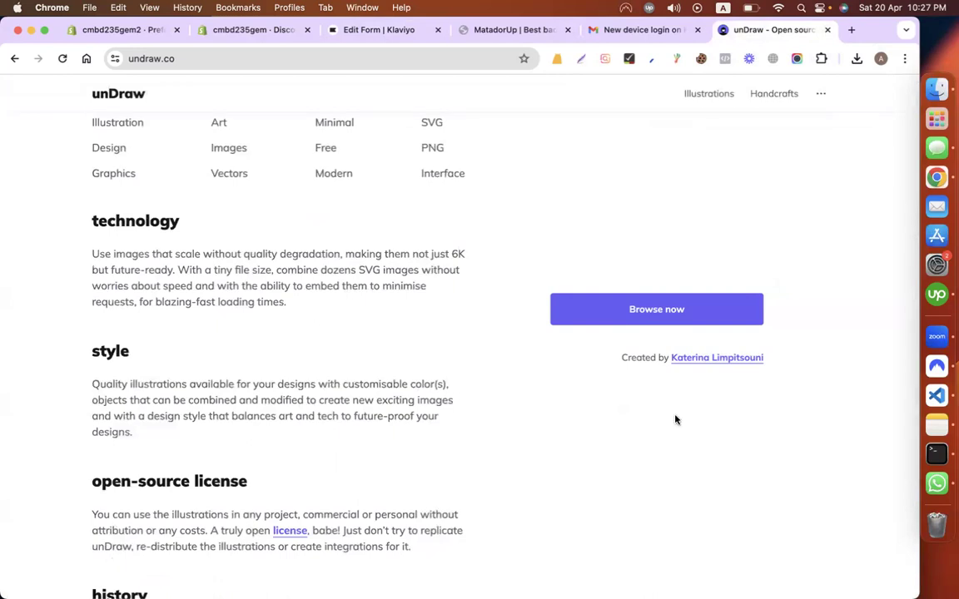
pyautogui.scroll(5, 670, 412)
pyautogui.click(379, 30)
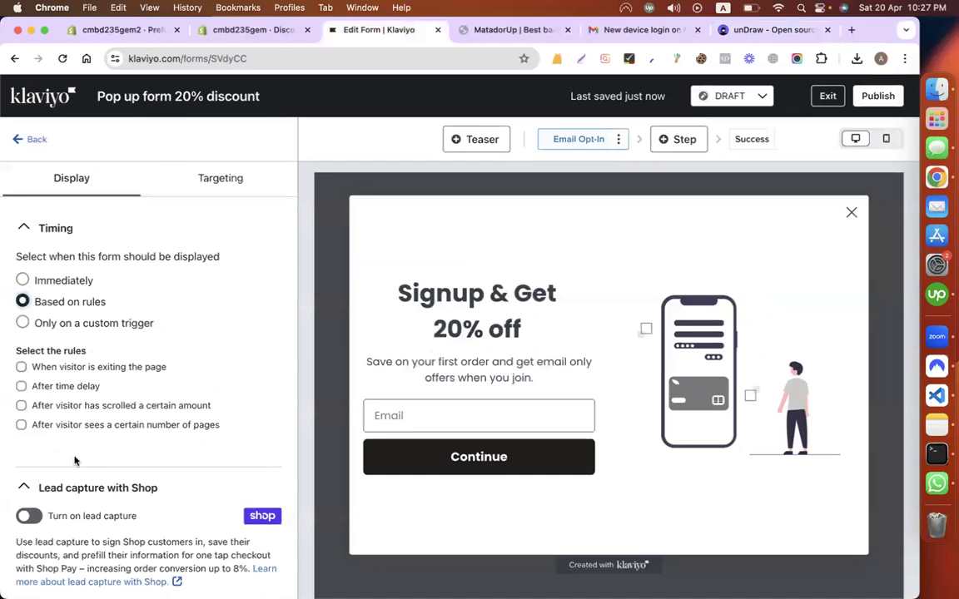
# Step: Try a scroll trigger at 26%, then set timing to show Immediately
pyautogui.click(54, 407)
pyautogui.doubleClick(130, 446)
pyautogui.doubleClick(129, 446)
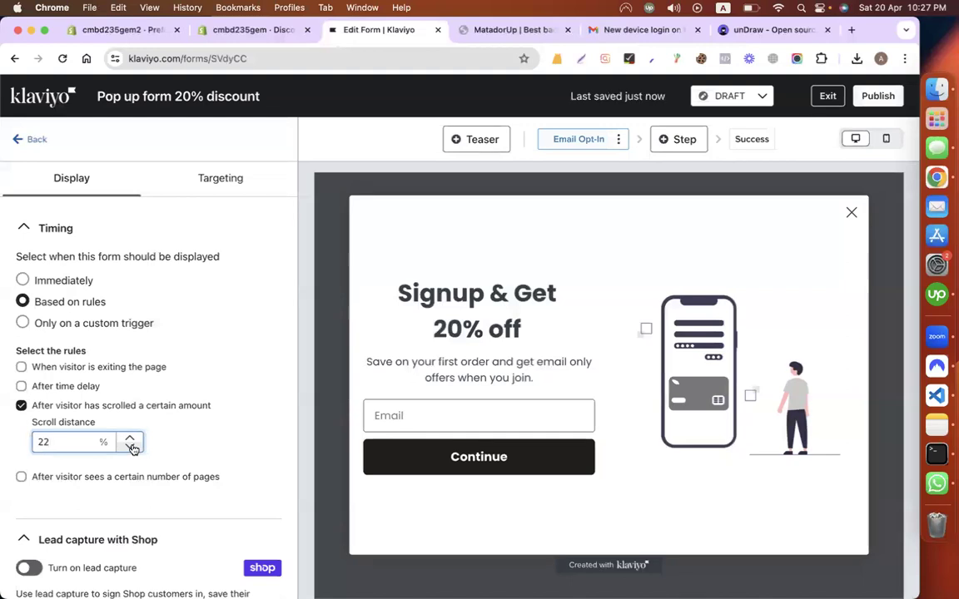
pyautogui.click(60, 280)
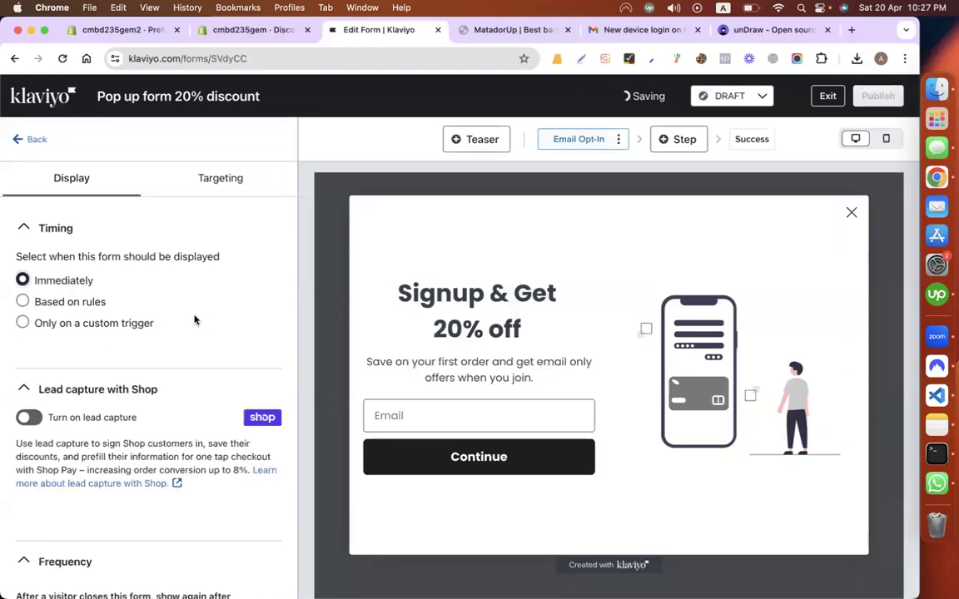
pyautogui.scroll(-5, 207, 353)
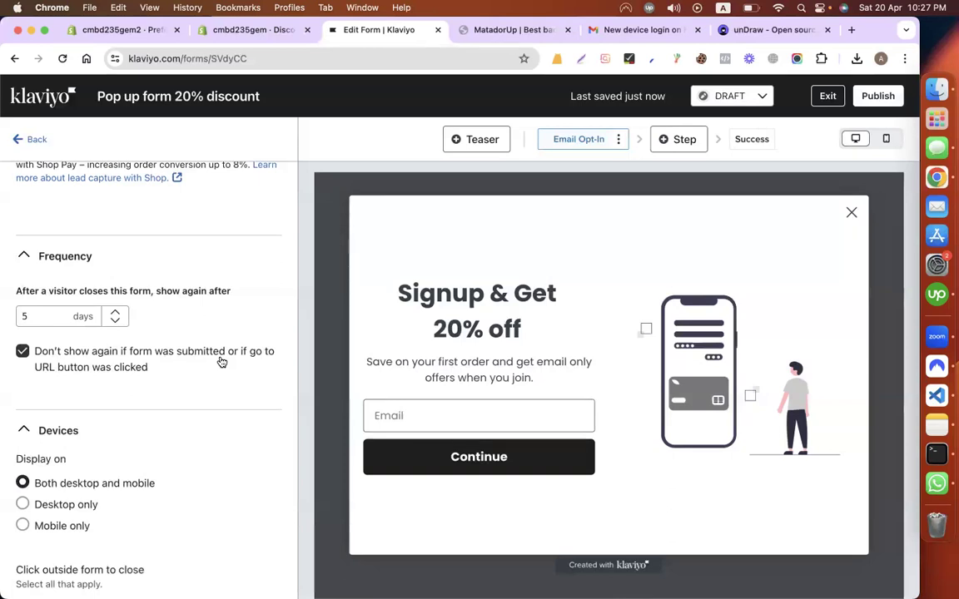
# Step: Set the form to reappear 7 days after a visitor closes it
pyautogui.click(115, 313)
pyautogui.click(116, 313)
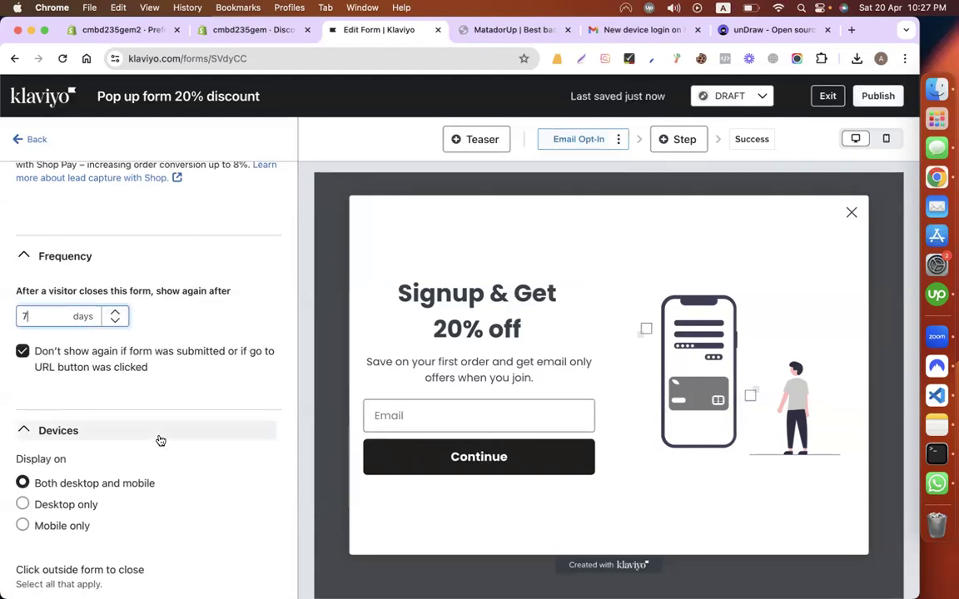
pyautogui.scroll(-3, 83, 374)
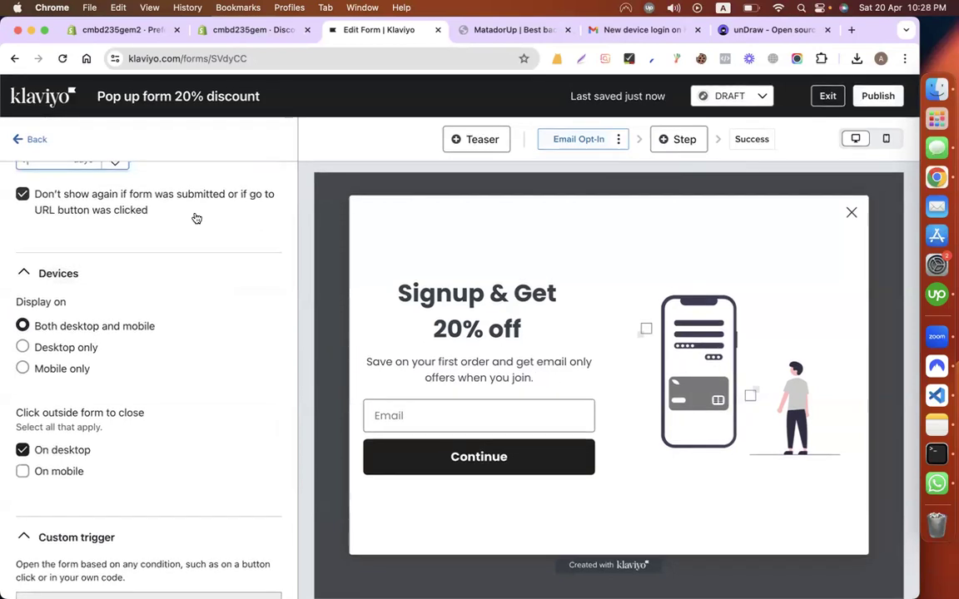
pyautogui.click(28, 142)
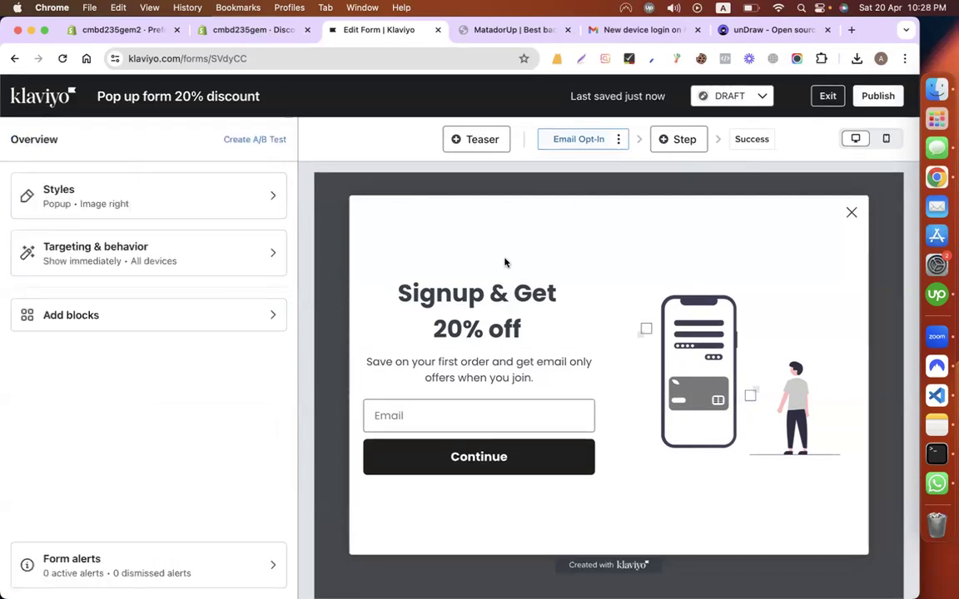
# Step: Review the 20% discount pop-up's Email field, Continue button, After Submit settings and Success step
pyautogui.click(476, 427)
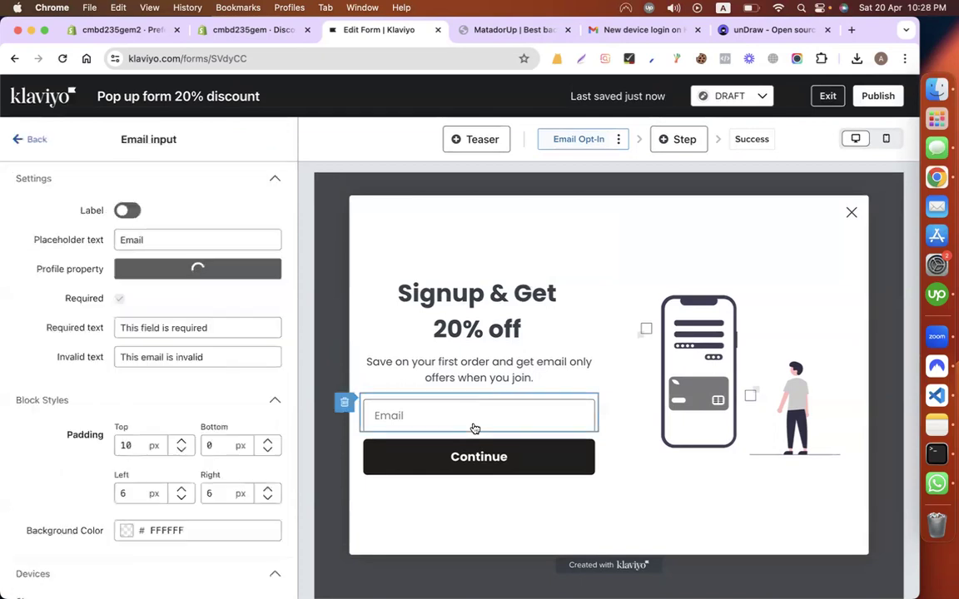
pyautogui.click(472, 455)
pyautogui.click(475, 421)
pyautogui.click(524, 449)
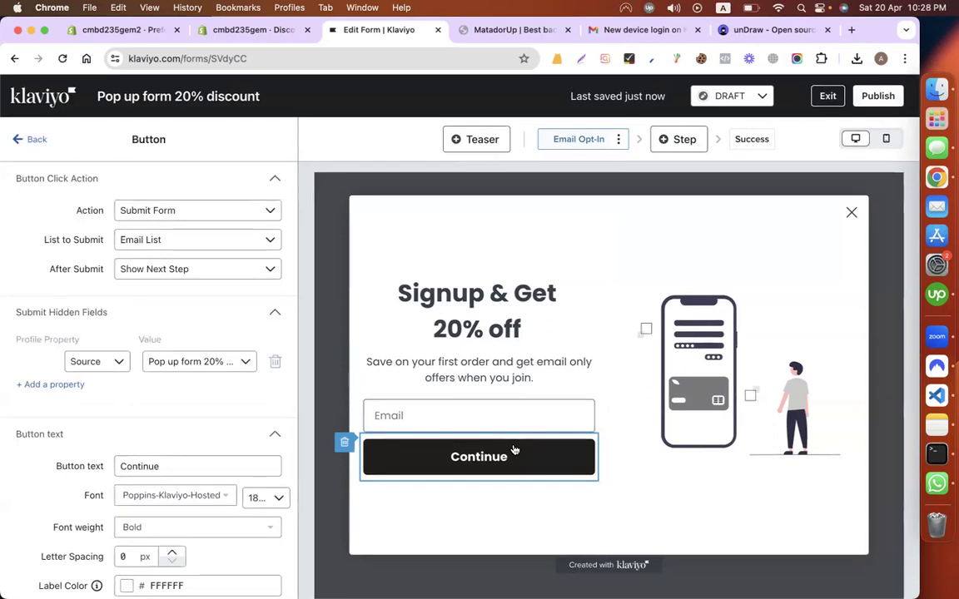
pyautogui.scroll(-5, 185, 373)
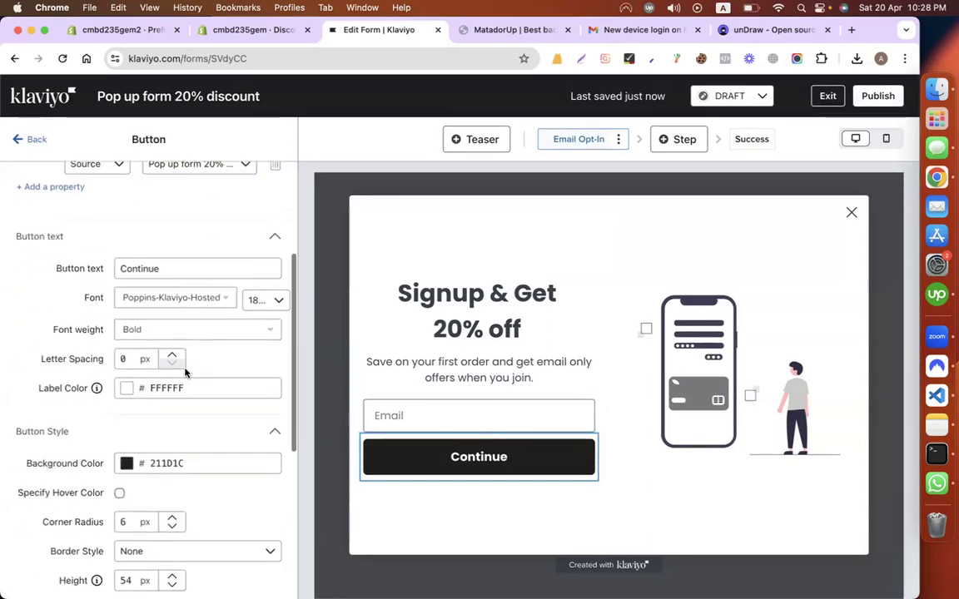
pyautogui.scroll(-4, 185, 373)
pyautogui.scroll(7, 185, 374)
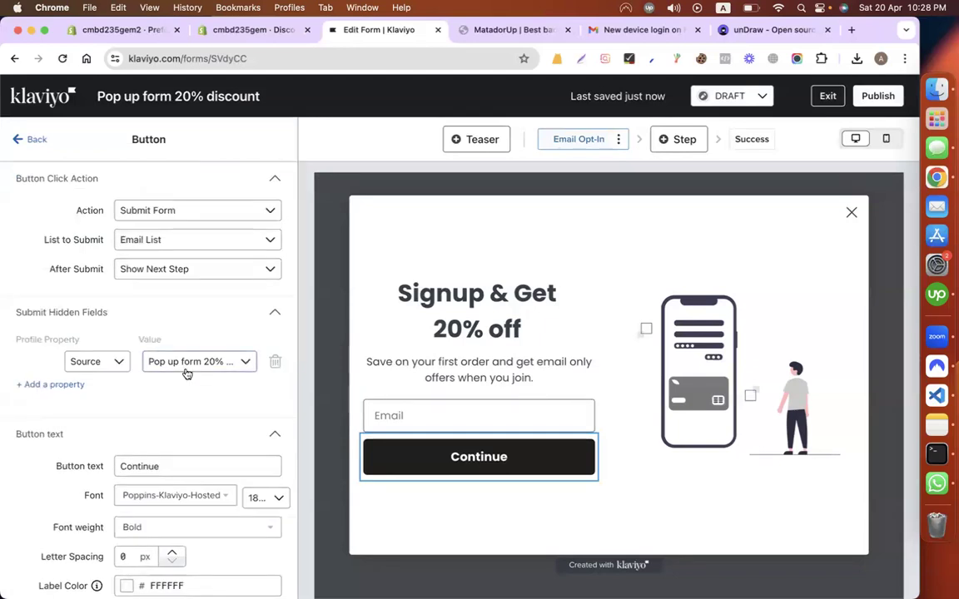
pyautogui.click(171, 269)
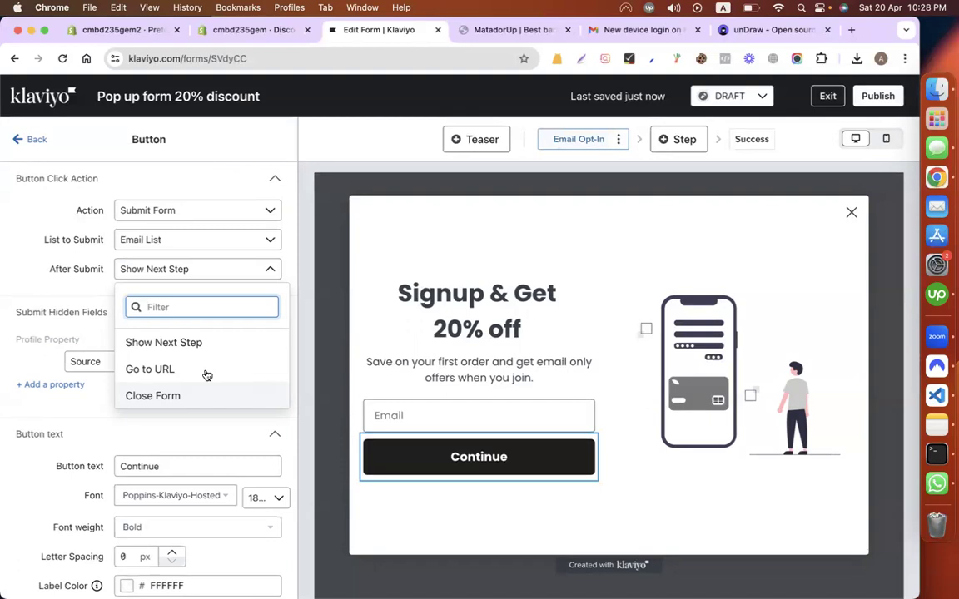
pyautogui.click(754, 141)
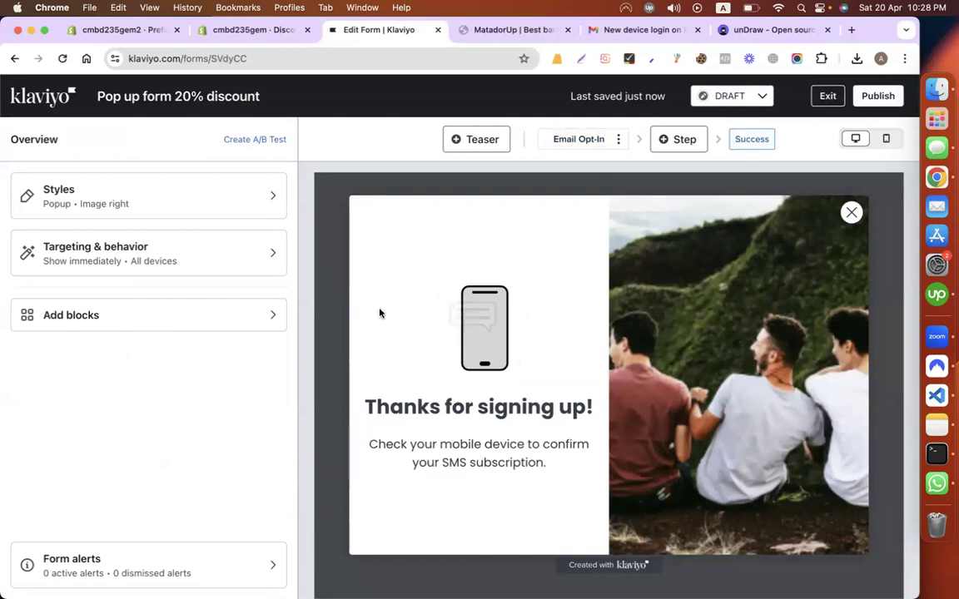
# Step: Open Klaviyo's home in a new tab and place it ahead of the form editor
pyautogui.rightClick(26, 93)
pyautogui.click(70, 102)
pyautogui.moveTo(464, 31); pyautogui.dragTo(372, 30)
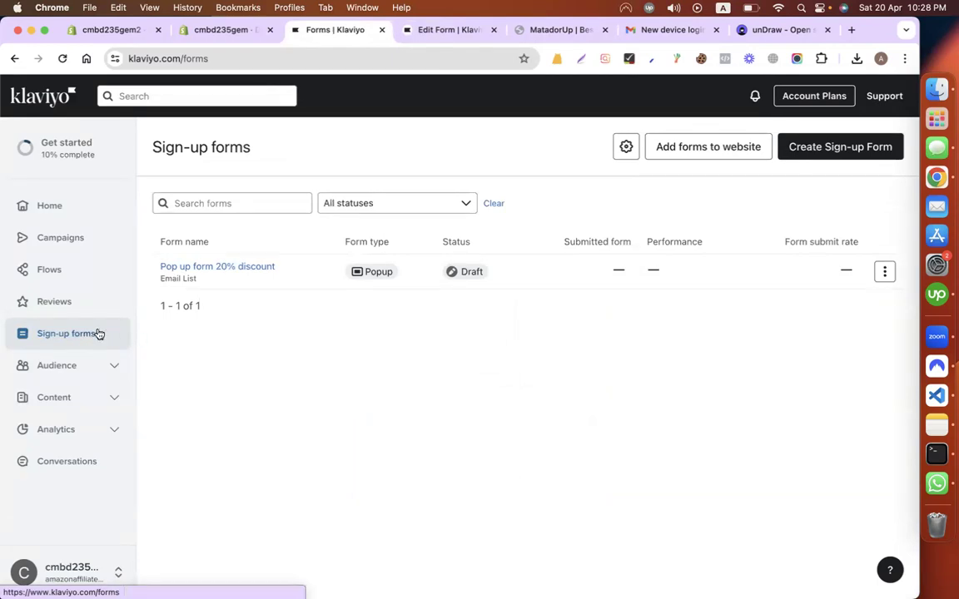
# Step: Create a form from the Mobile-only tap-to-text discount template, sending sign-ups to Email List
pyautogui.click(98, 333)
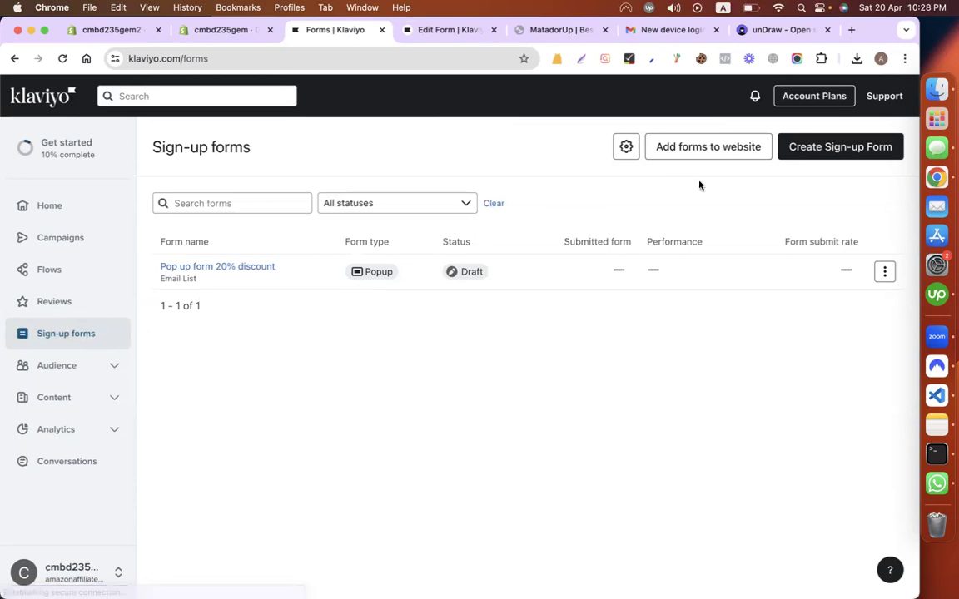
pyautogui.click(840, 146)
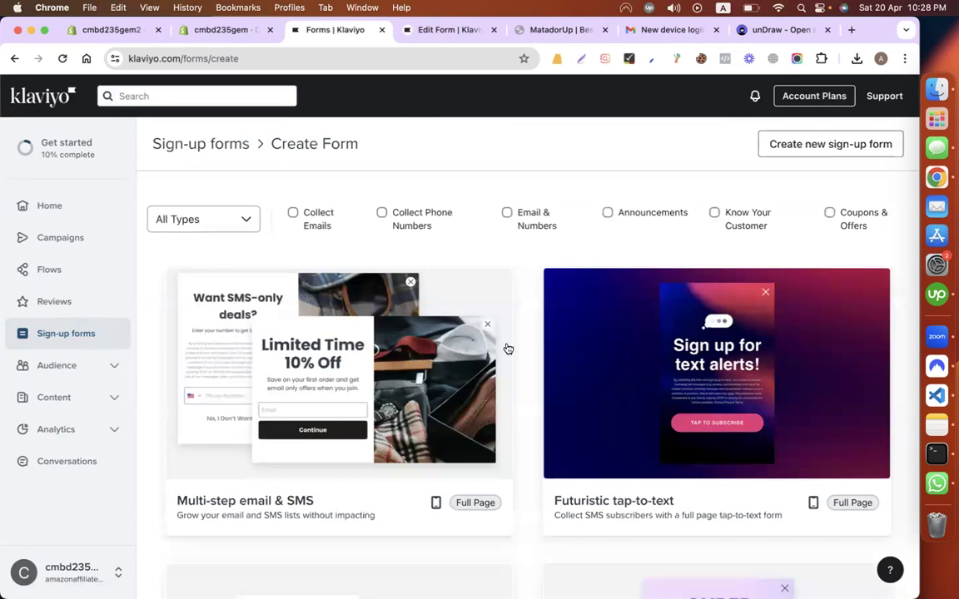
pyautogui.scroll(-5, 507, 348)
pyautogui.scroll(-2, 508, 348)
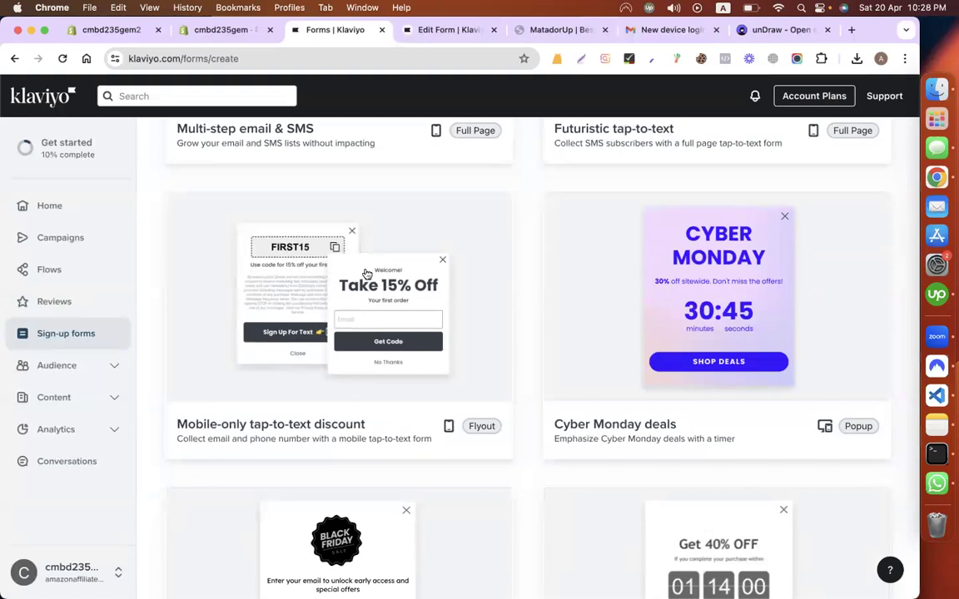
pyautogui.scroll(4, 403, 333)
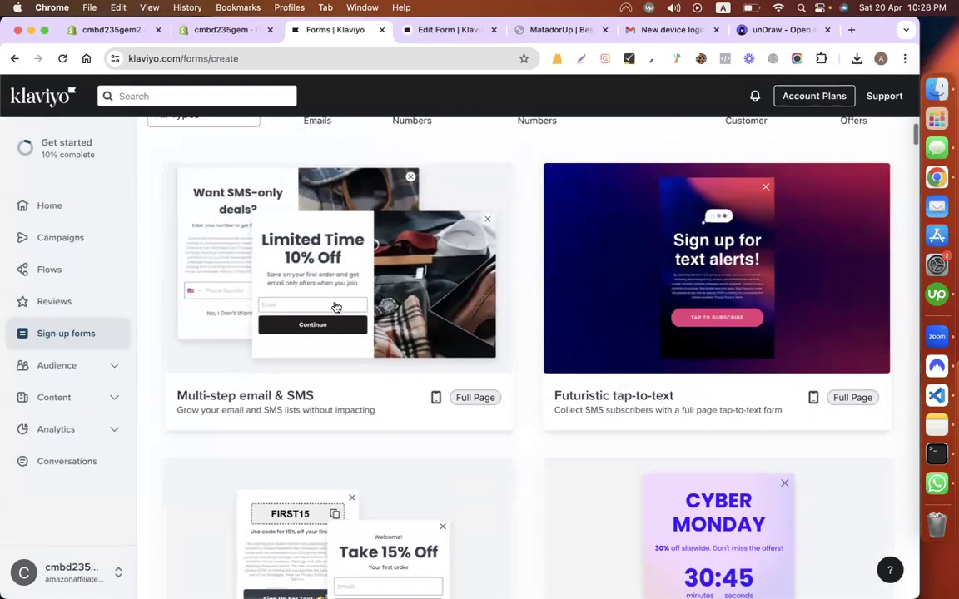
pyautogui.scroll(-3, 334, 306)
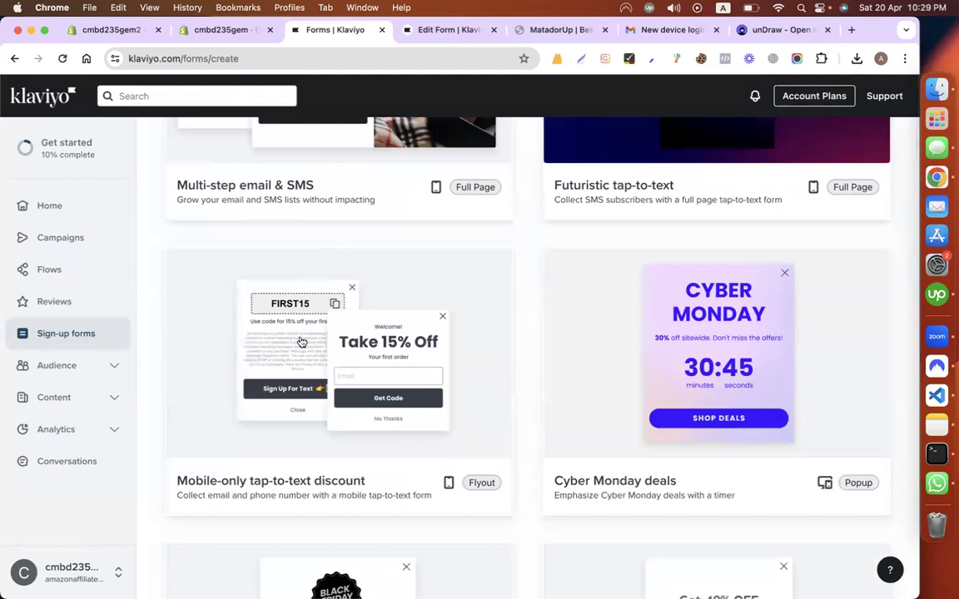
pyautogui.scroll(3, 270, 363)
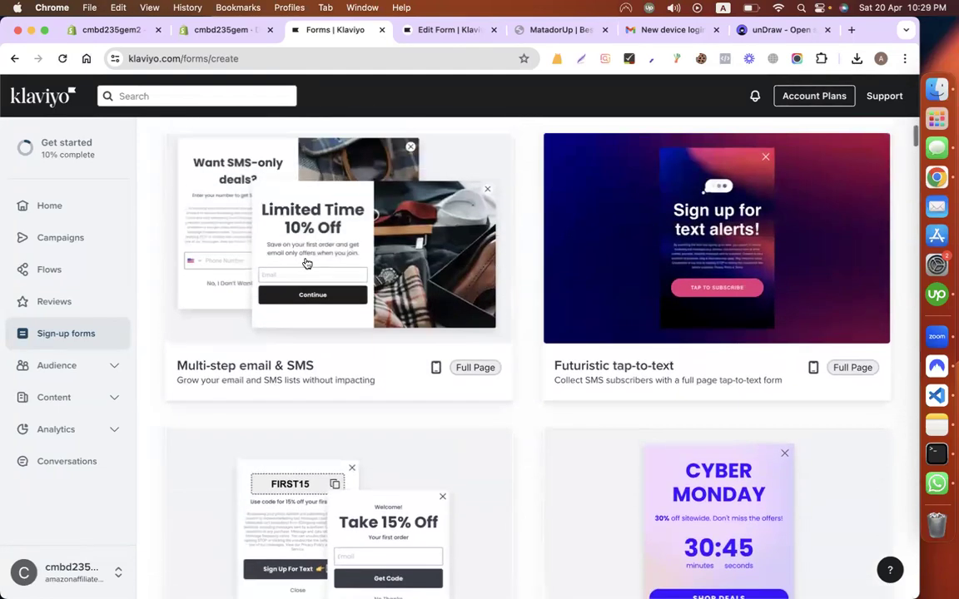
pyautogui.scroll(-3, 318, 311)
pyautogui.click(323, 312)
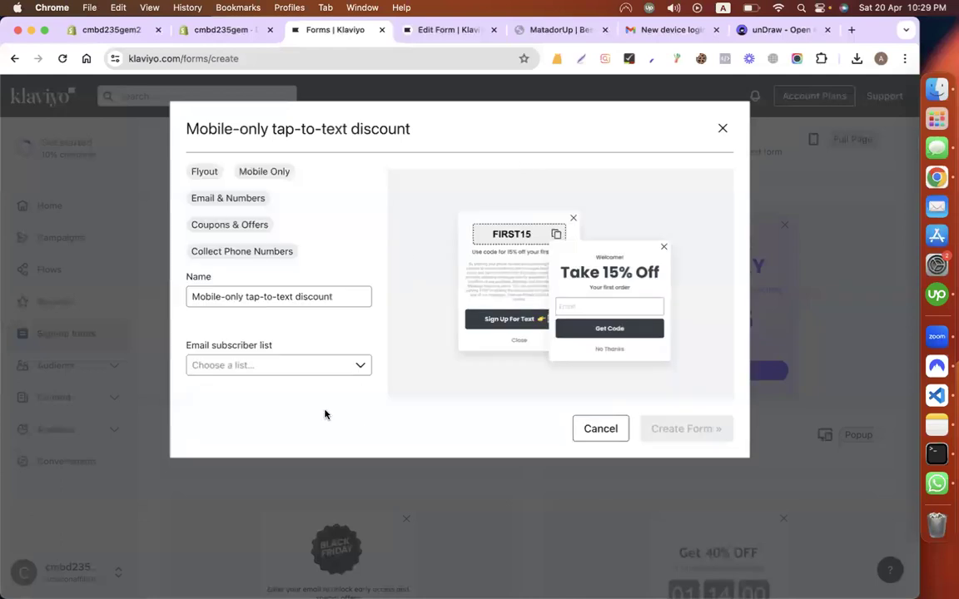
pyautogui.click(338, 369)
pyautogui.click(230, 465)
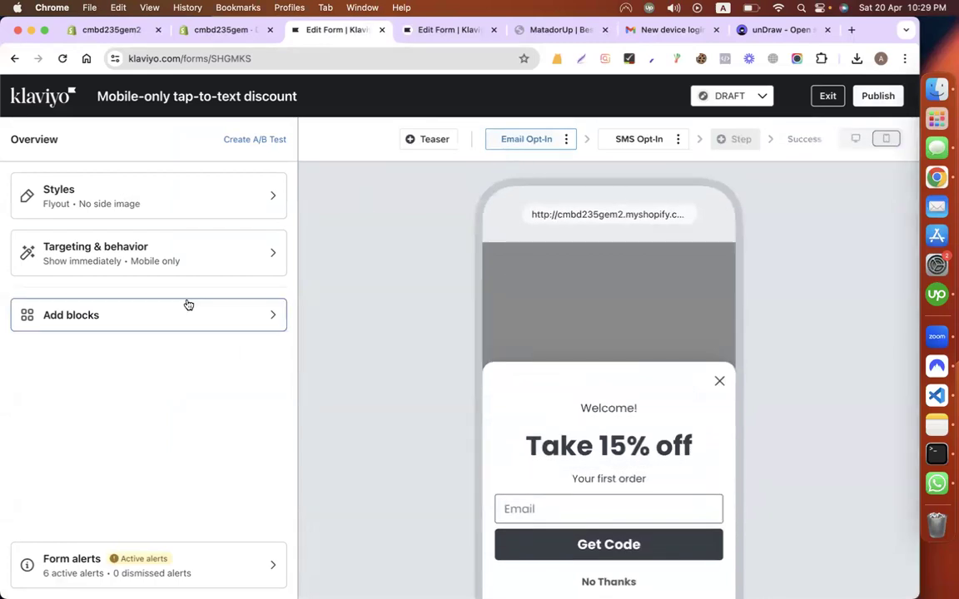
# Step: Show the tap-to-text form on both desktop and mobile, then preview it at desktop size
pyautogui.click(153, 271)
pyautogui.scroll(-5, 104, 389)
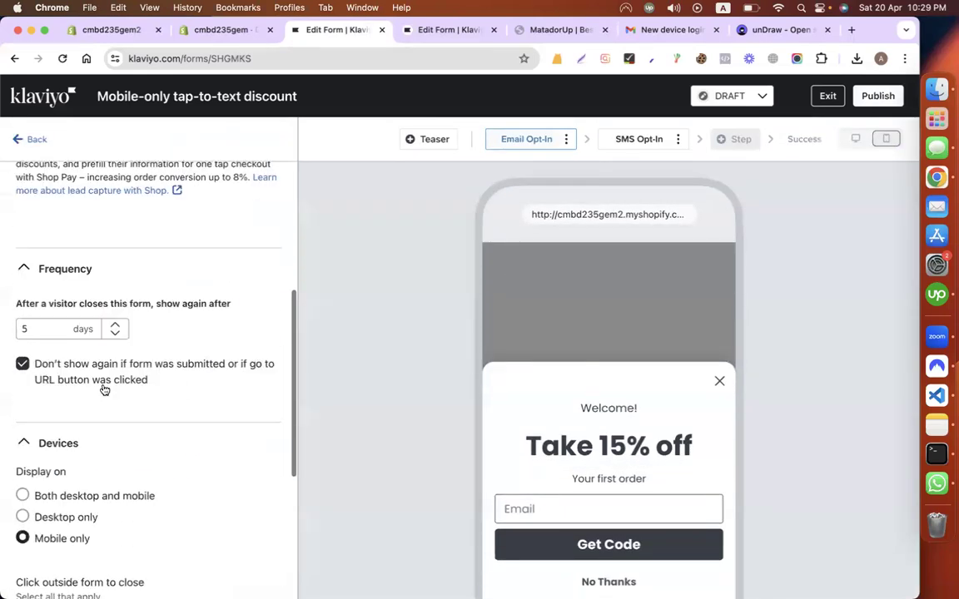
pyautogui.click(146, 417)
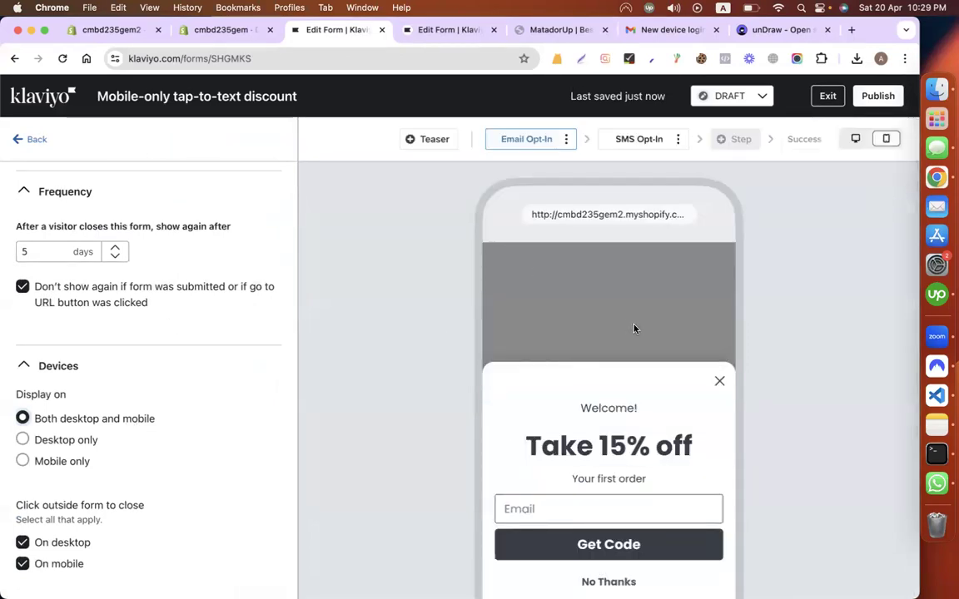
pyautogui.scroll(-3, 841, 193)
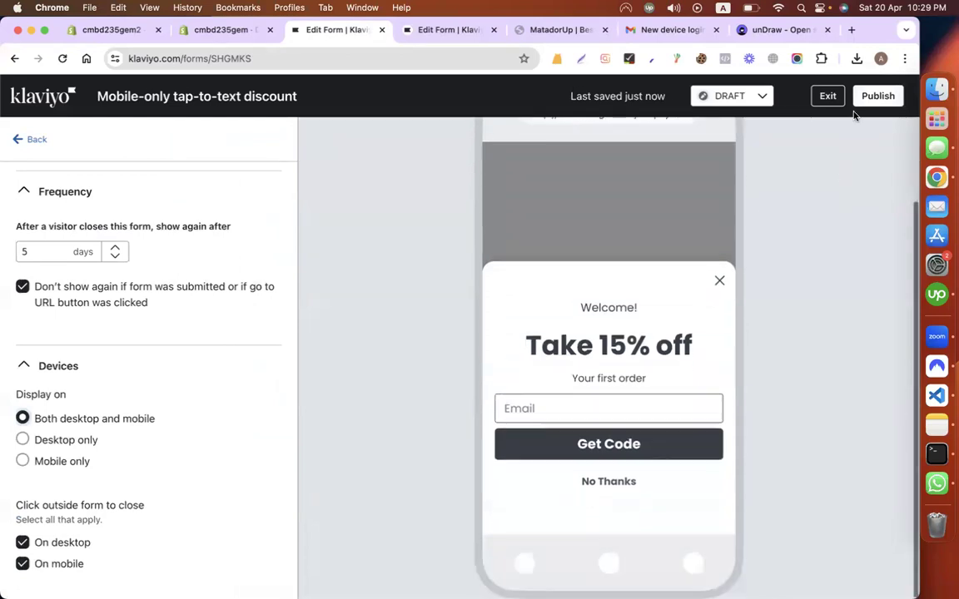
pyautogui.scroll(3, 794, 242)
pyautogui.click(854, 140)
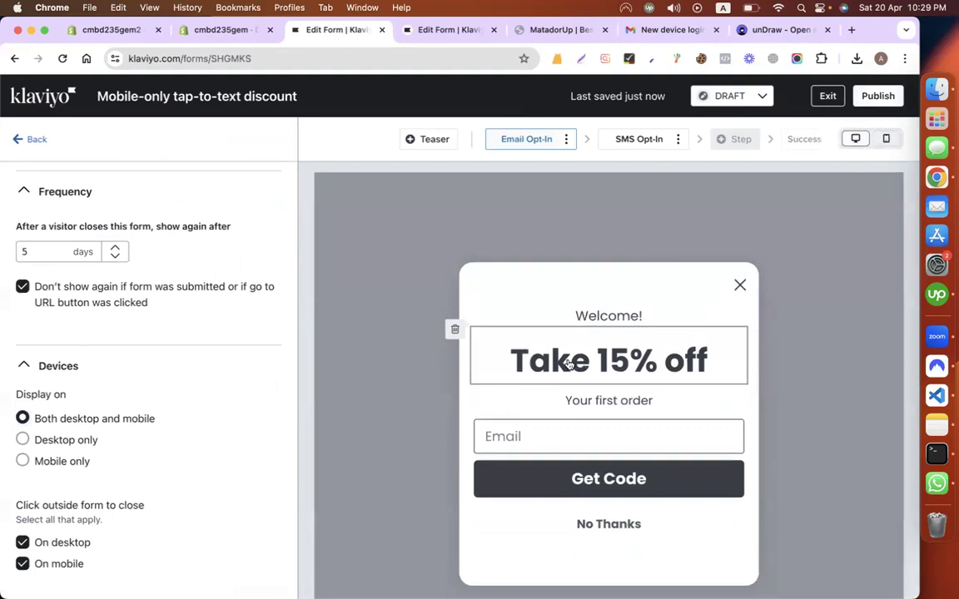
# Step: Delete the SMS Opt-In step from the tap-to-text form, confirming with Delete Step
pyautogui.click(505, 472)
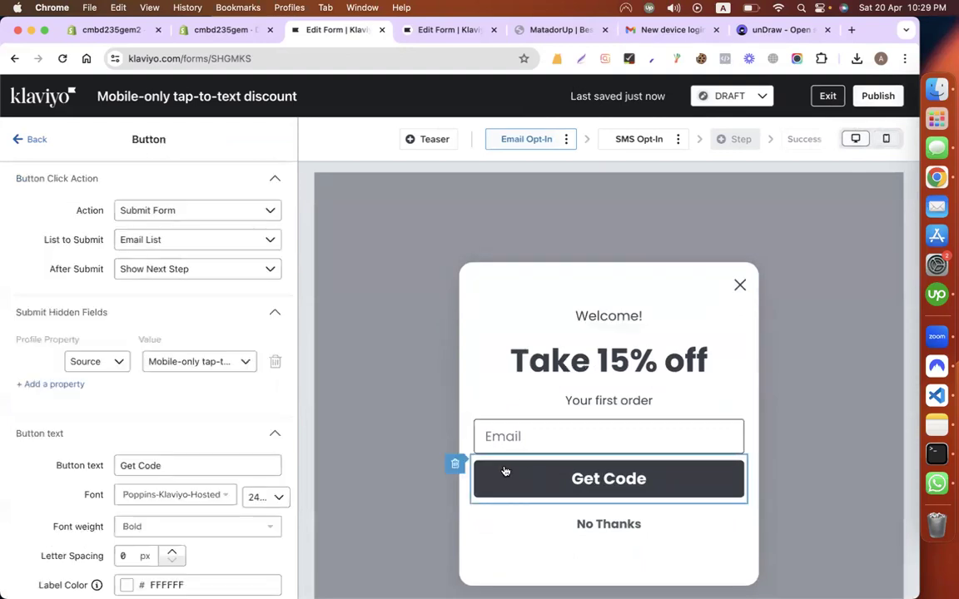
pyautogui.scroll(-3, 210, 447)
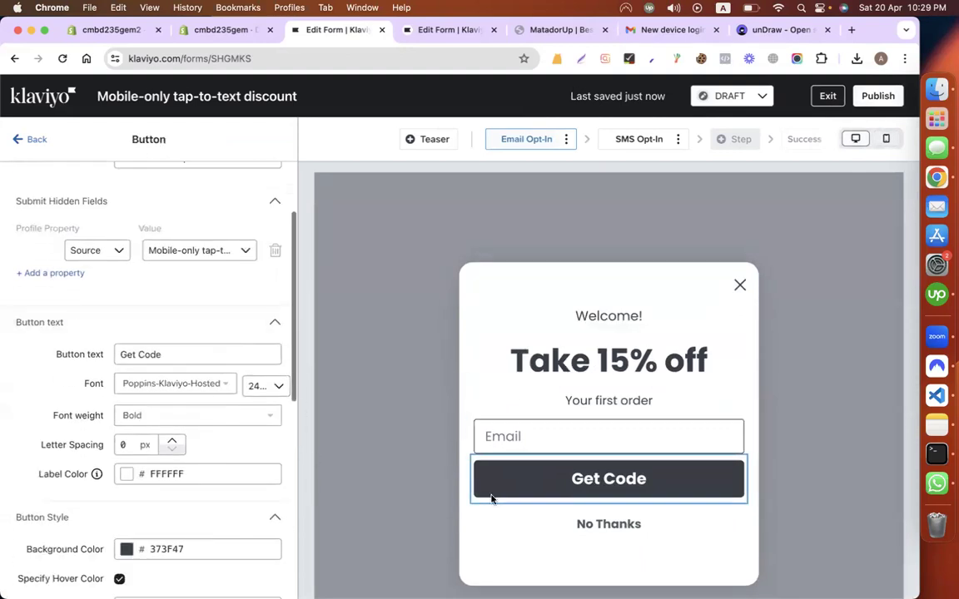
pyautogui.scroll(2, 203, 346)
pyautogui.scroll(-5, 203, 346)
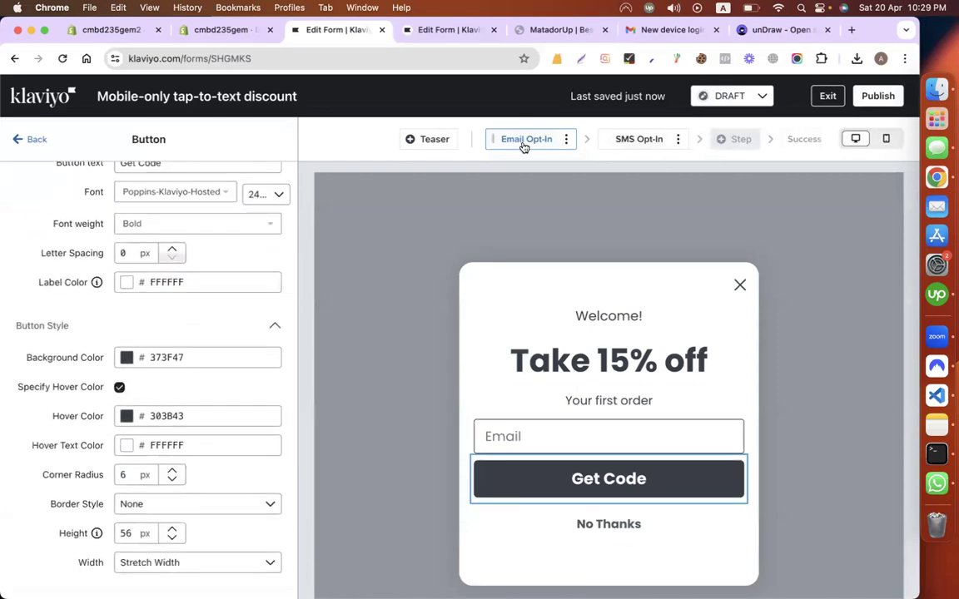
pyautogui.click(677, 139)
pyautogui.click(623, 214)
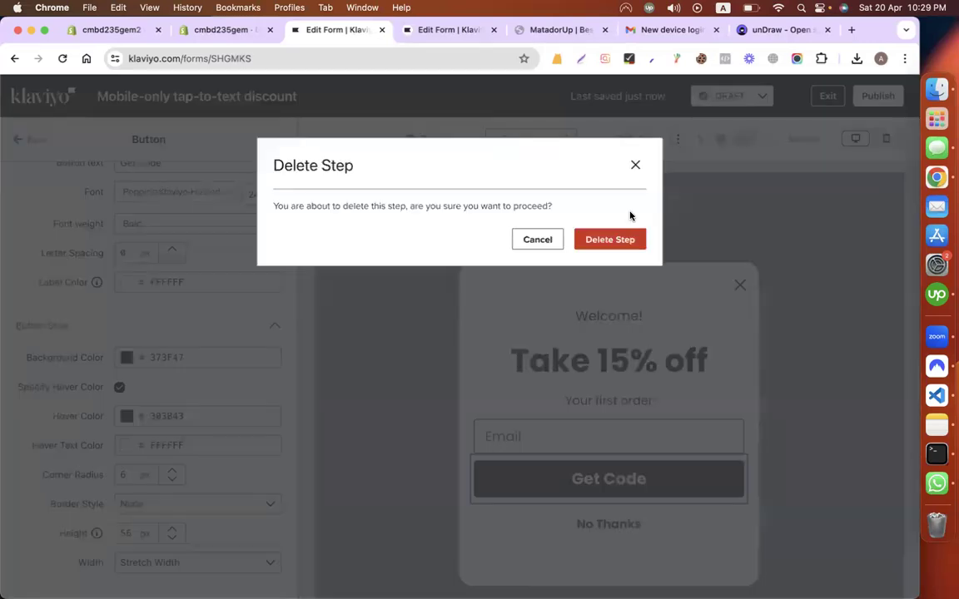
pyautogui.click(608, 237)
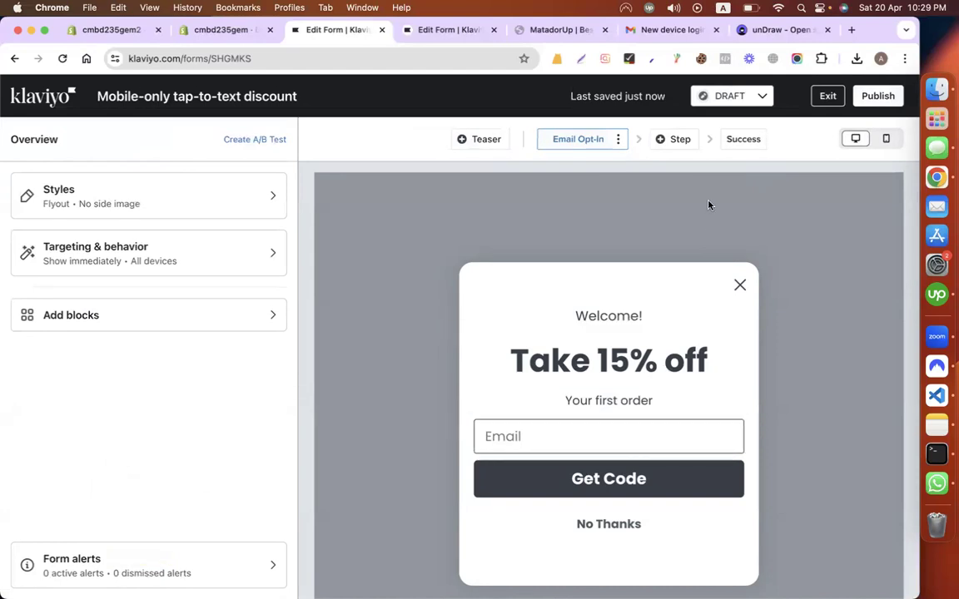
# Step: Inspect the Success step, the Get Code button and the Take 15% off heading settings
pyautogui.click(741, 143)
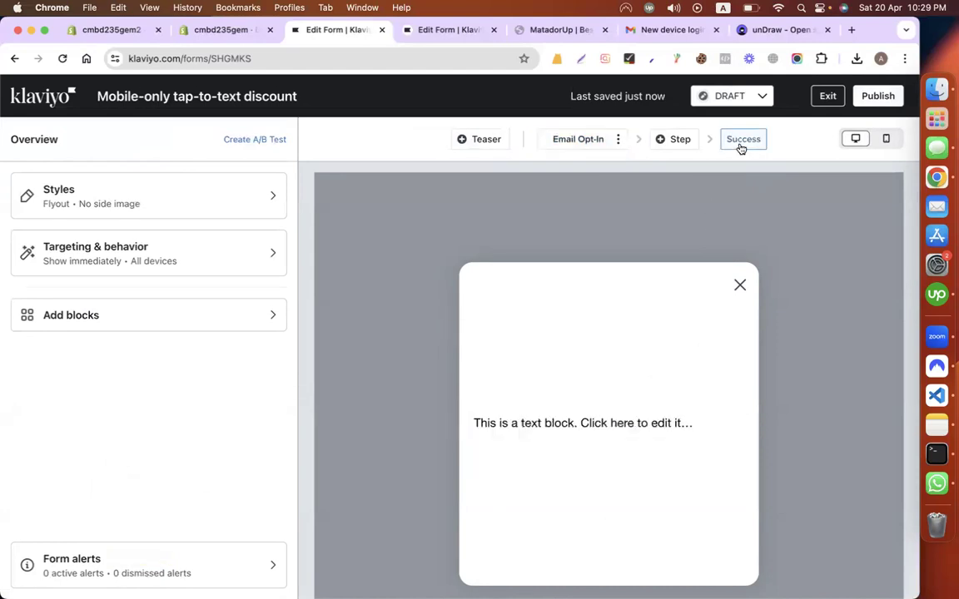
pyautogui.click(588, 139)
pyautogui.click(618, 480)
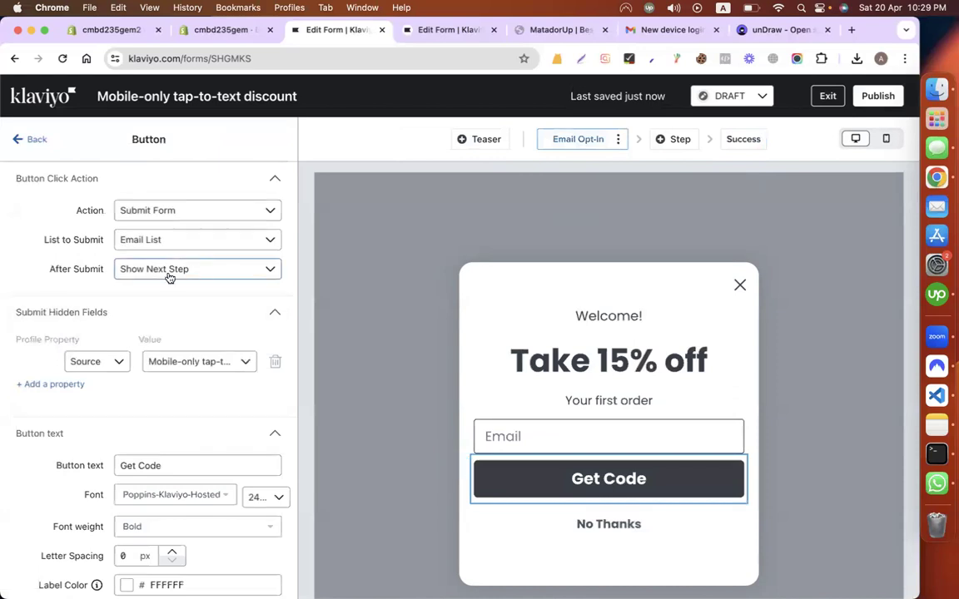
pyautogui.scroll(-5, 169, 276)
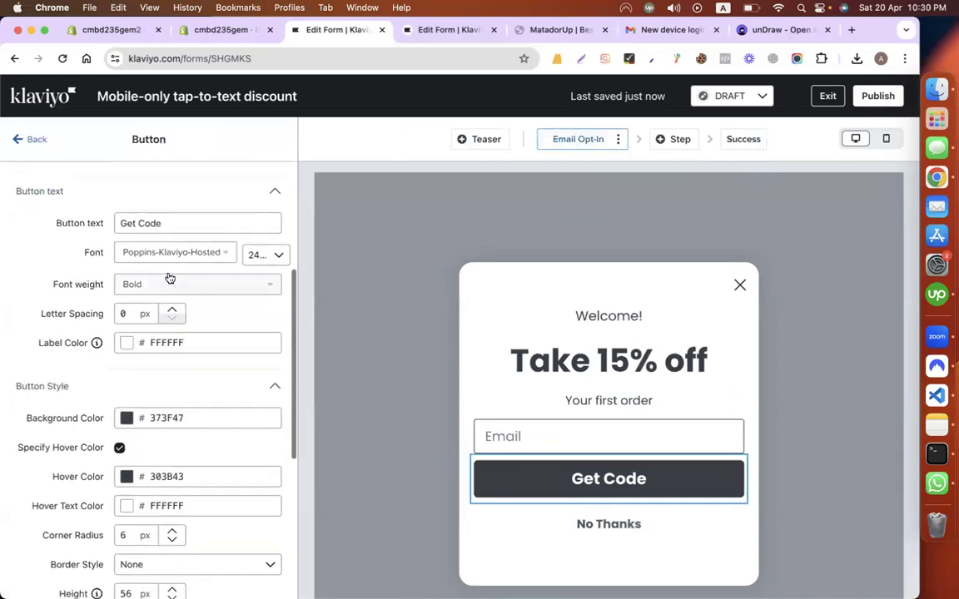
pyautogui.scroll(-3, 165, 321)
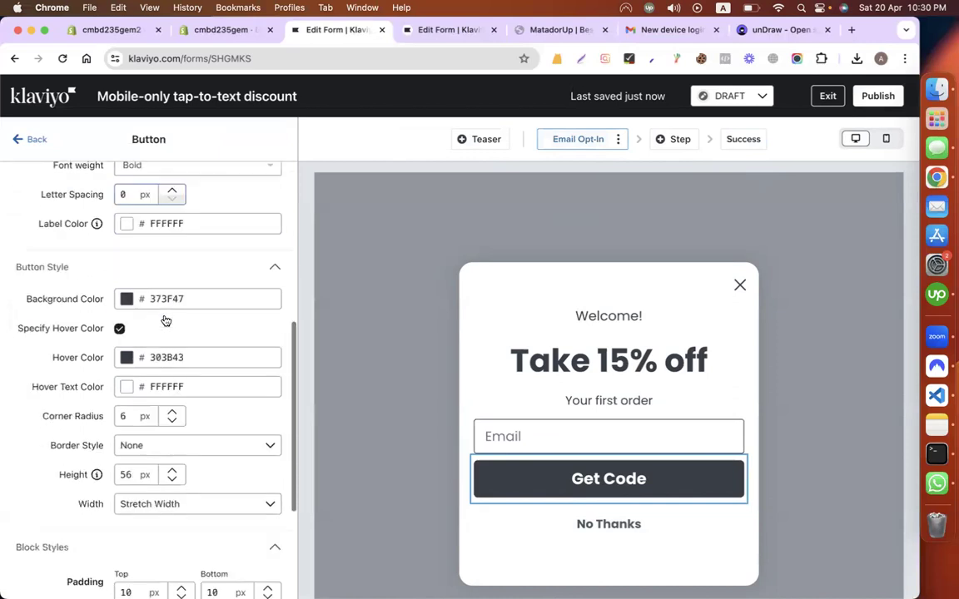
pyautogui.scroll(8, 166, 316)
pyautogui.click(572, 360)
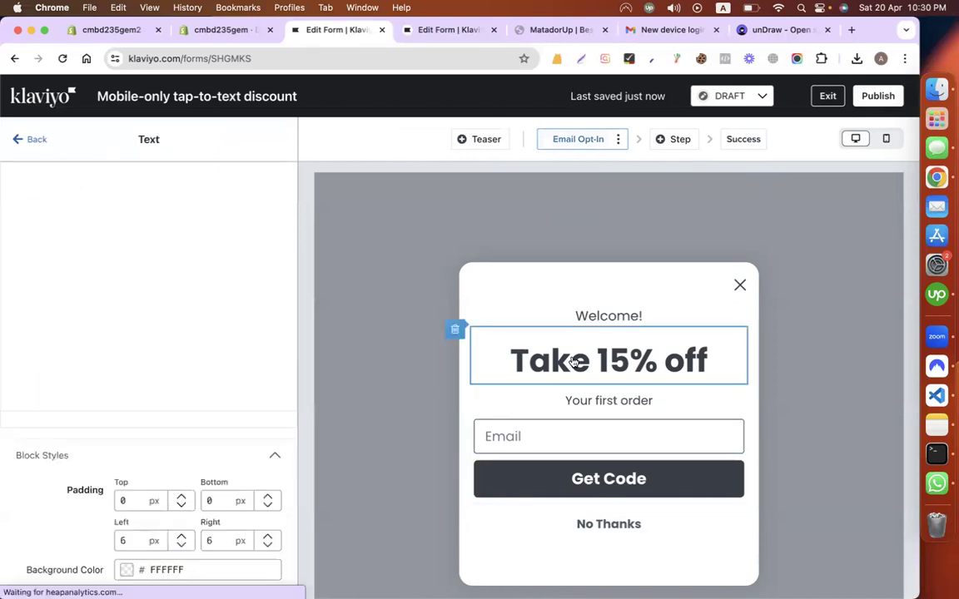
pyautogui.scroll(-2, 166, 391)
pyautogui.scroll(-2, 166, 397)
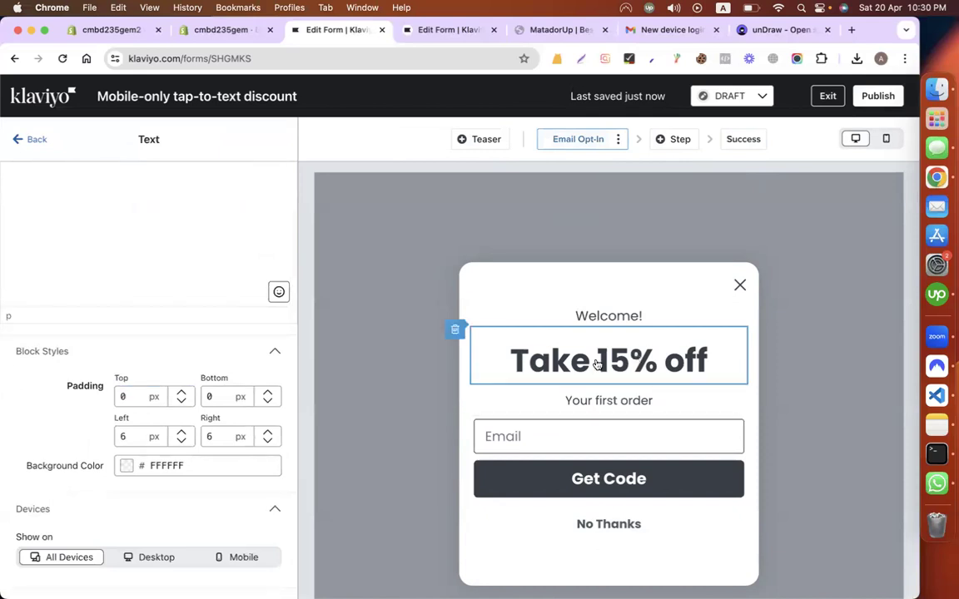
pyautogui.scroll(5, 233, 314)
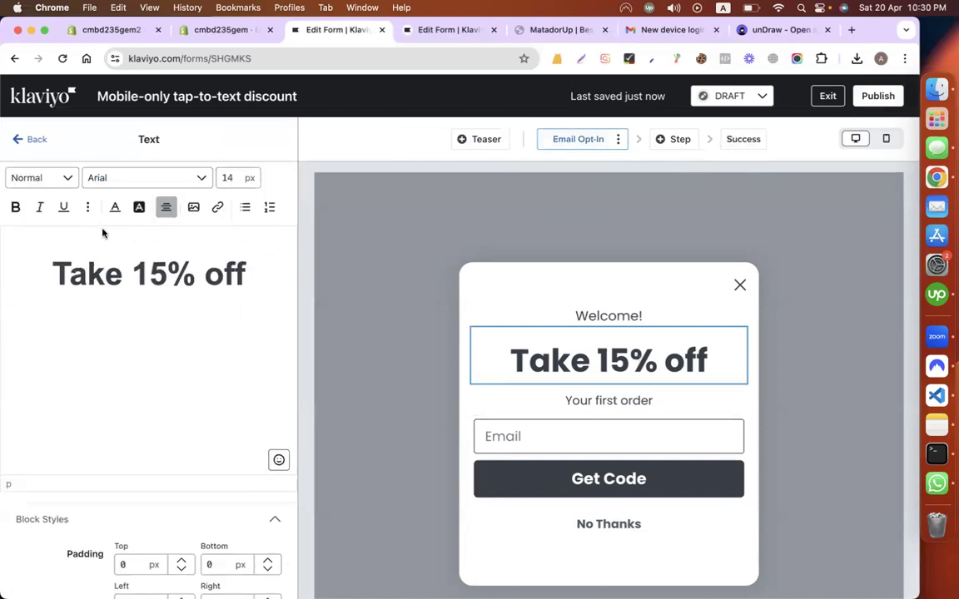
# Step: Publish the Mobile-only tap-to-text discount form from its overview
pyautogui.click(25, 140)
pyautogui.click(733, 96)
pyautogui.click(718, 152)
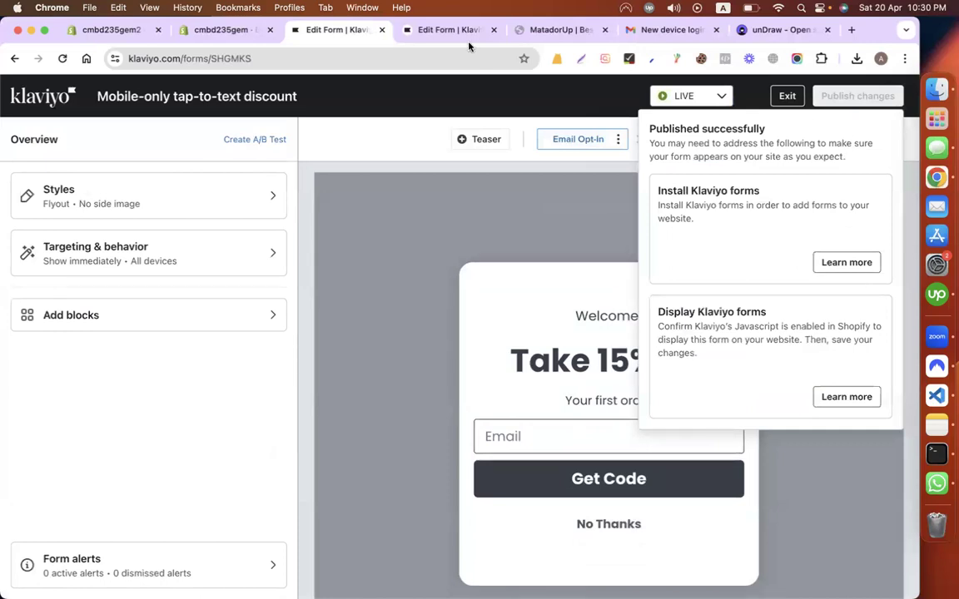
# Step: Open the Matador online store in a new tab, look it over, and return to the 20% pop-up editor
pyautogui.click(226, 29)
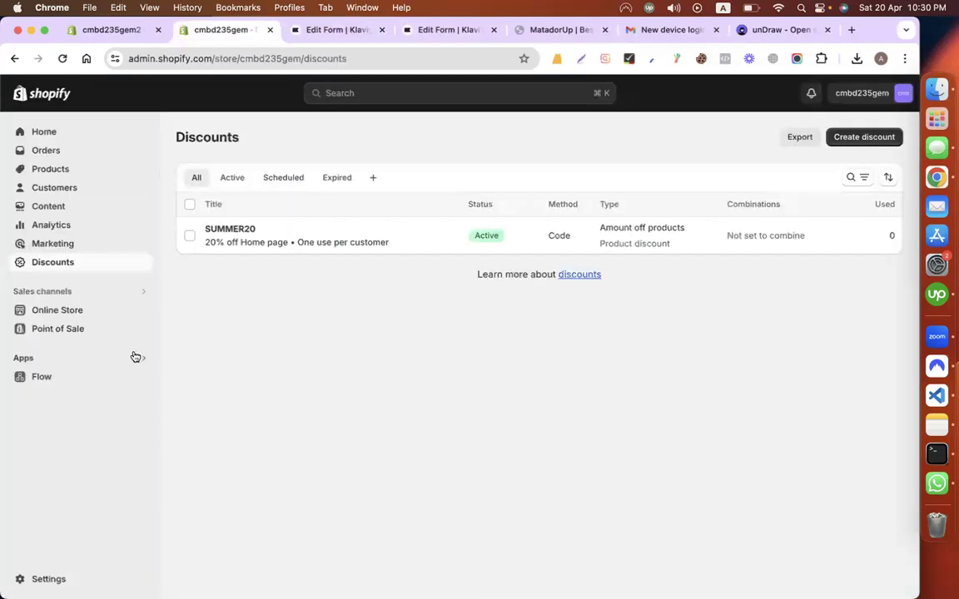
pyautogui.click(137, 311)
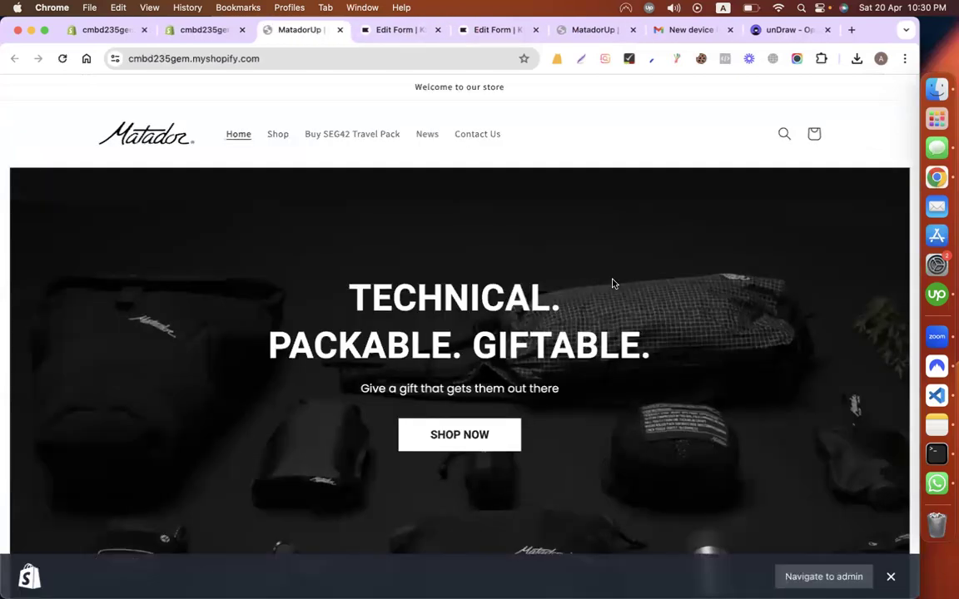
pyautogui.scroll(-10, 613, 283)
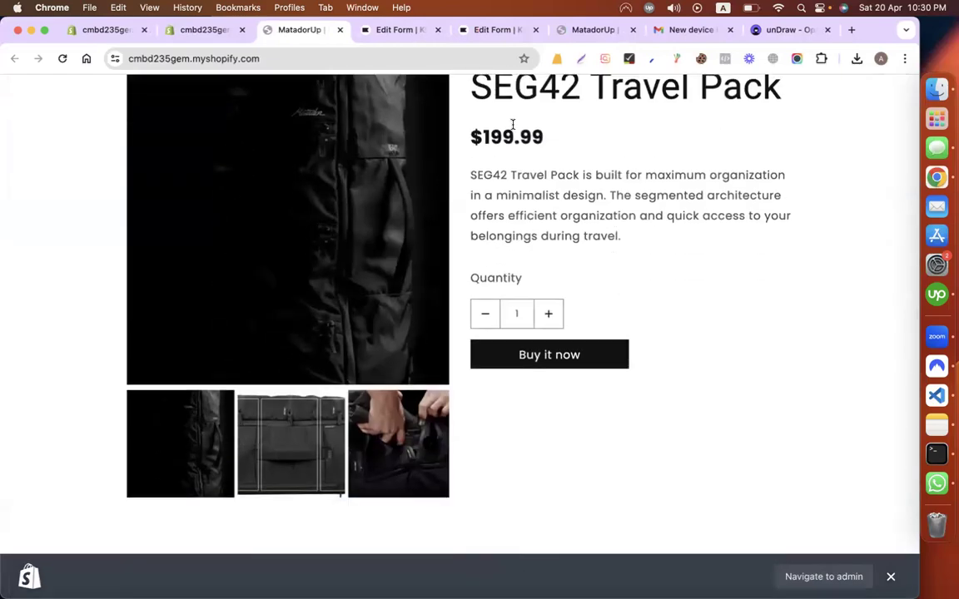
pyautogui.click(492, 33)
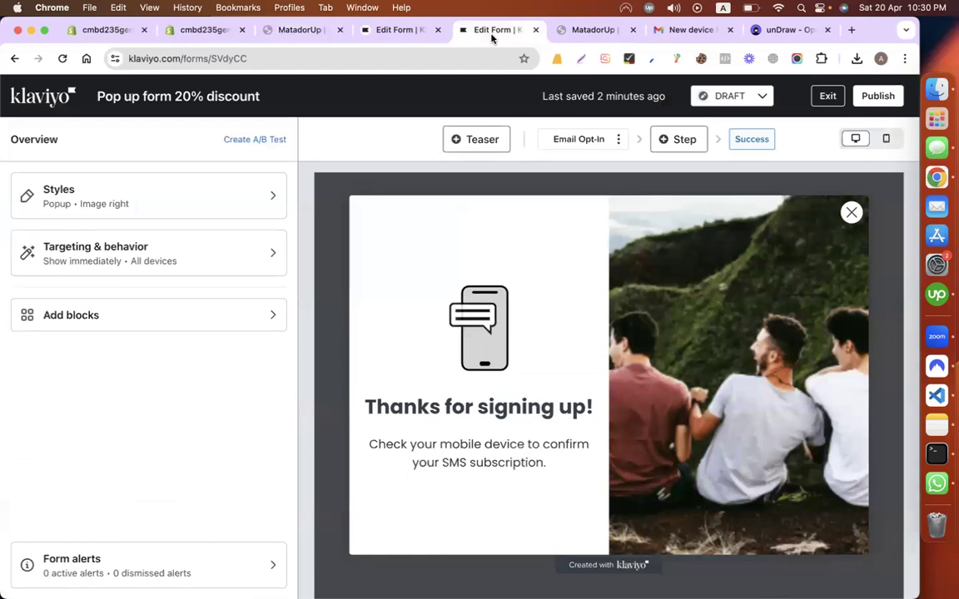
# Step: Check the Pop up form 20% discount's targeting settings and publish it
pyautogui.click(143, 246)
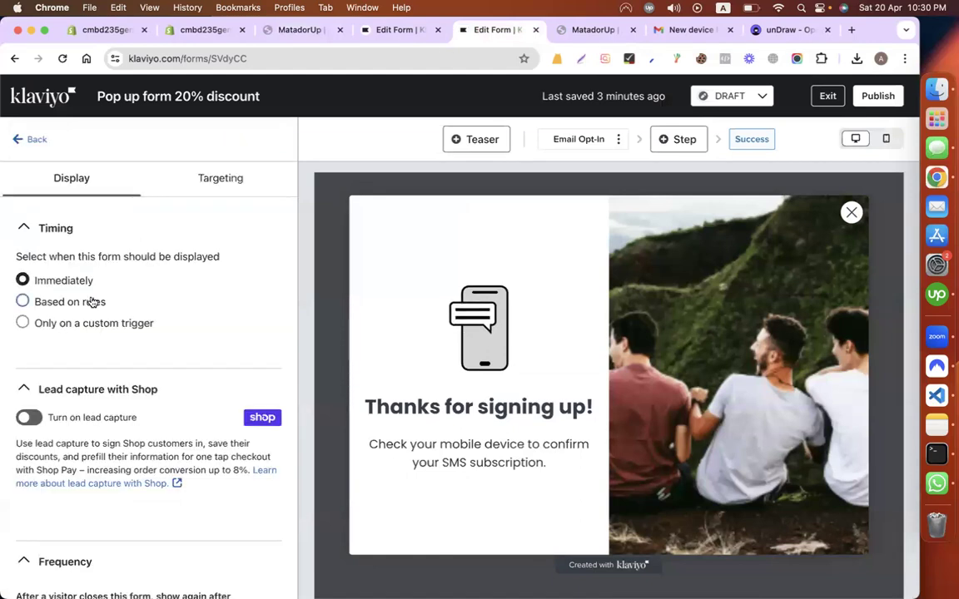
pyautogui.scroll(-5, 155, 393)
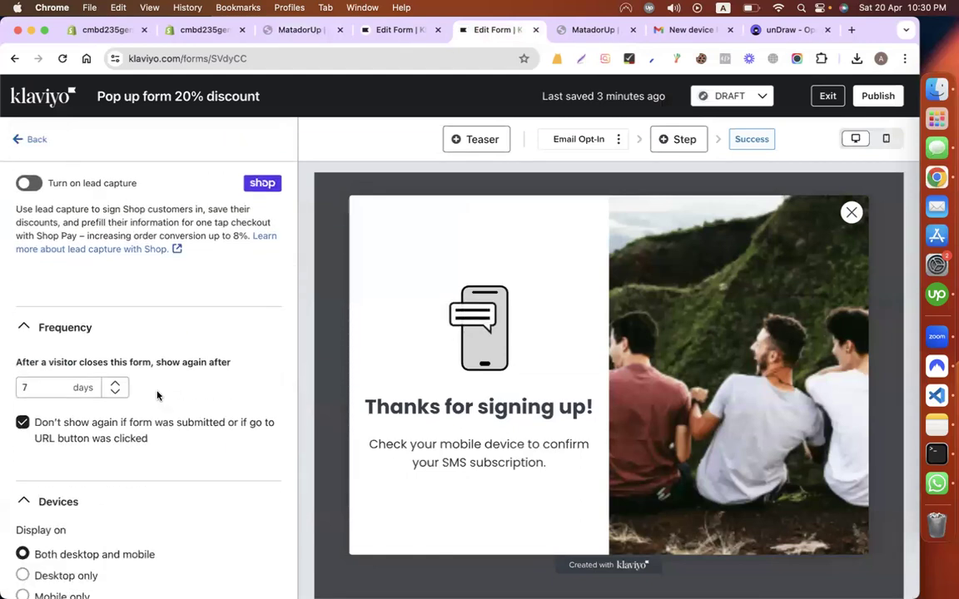
pyautogui.click(877, 100)
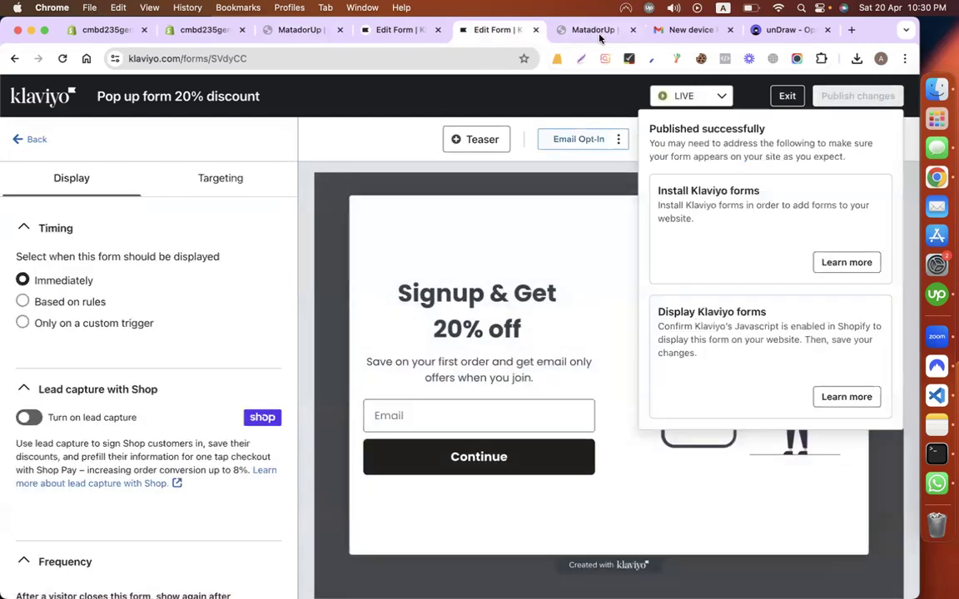
# Step: Review the tap-to-text form's targeting and behavior settings, then go back to the Matador storefront
pyautogui.click(594, 31)
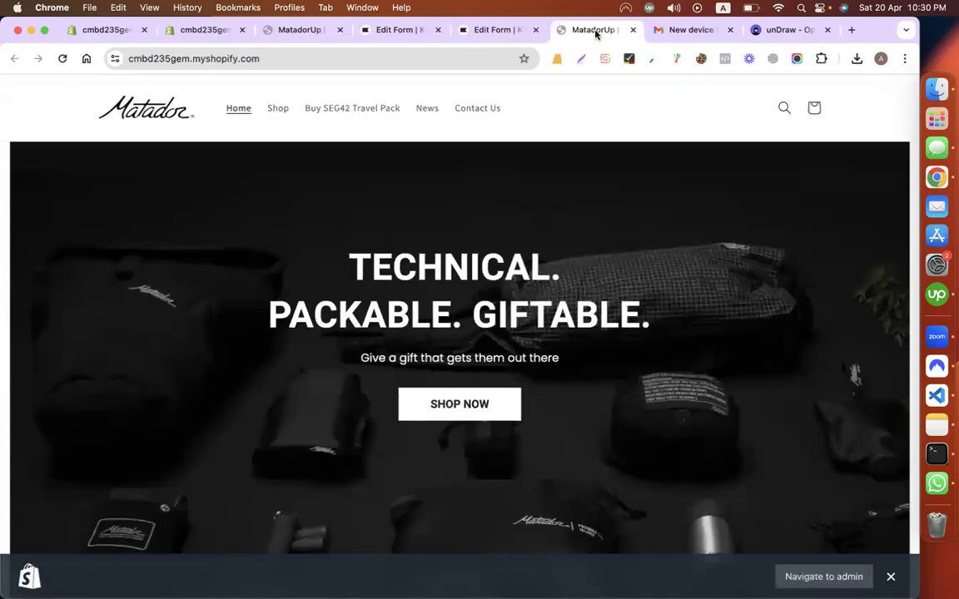
pyautogui.click(384, 30)
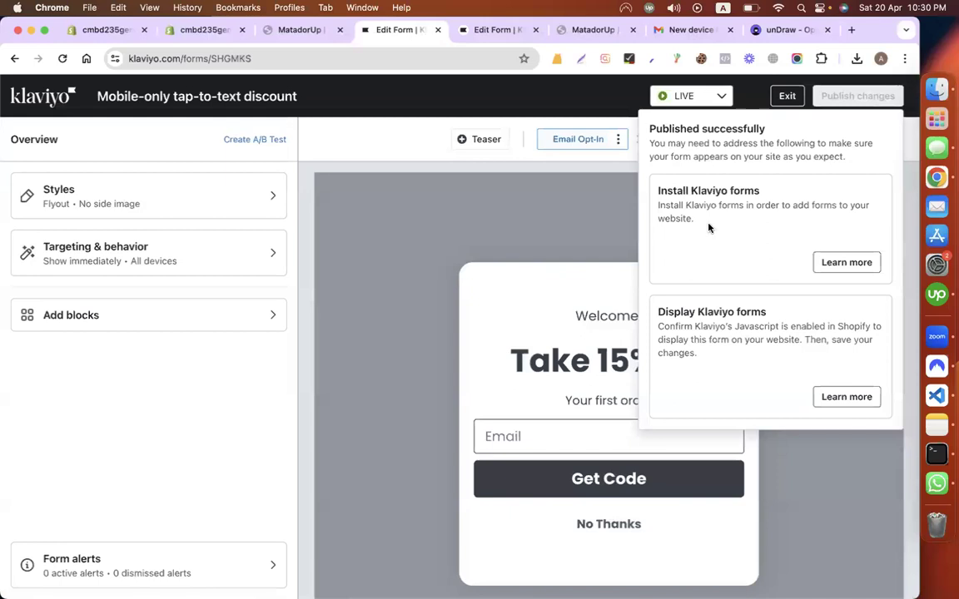
pyautogui.click(94, 256)
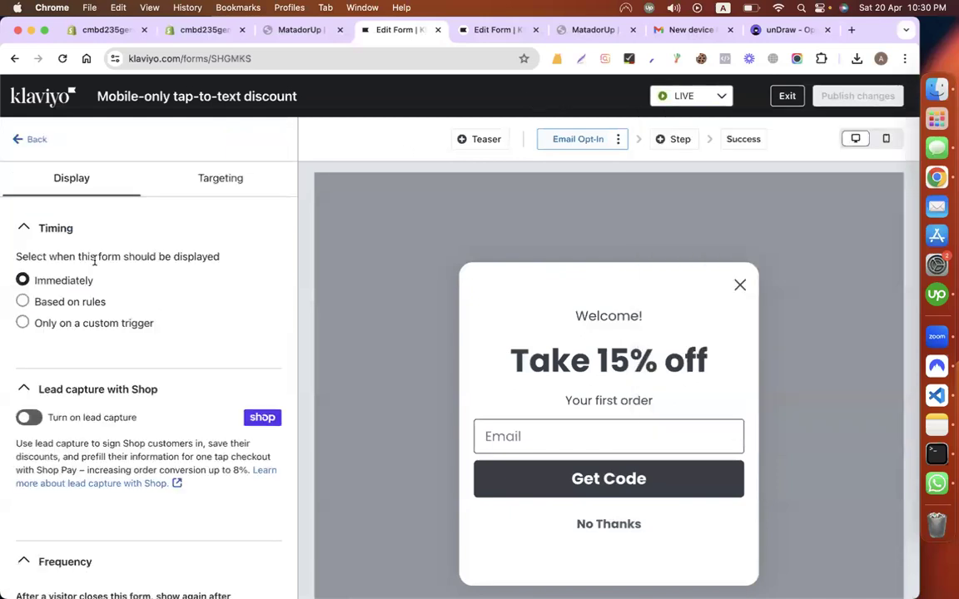
pyautogui.scroll(-5, 184, 397)
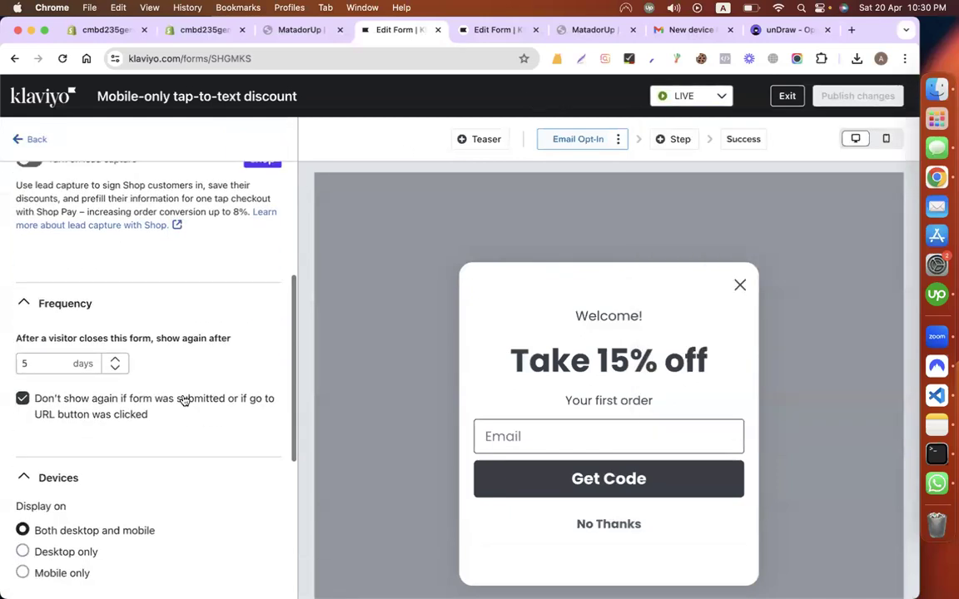
pyautogui.scroll(-5, 184, 400)
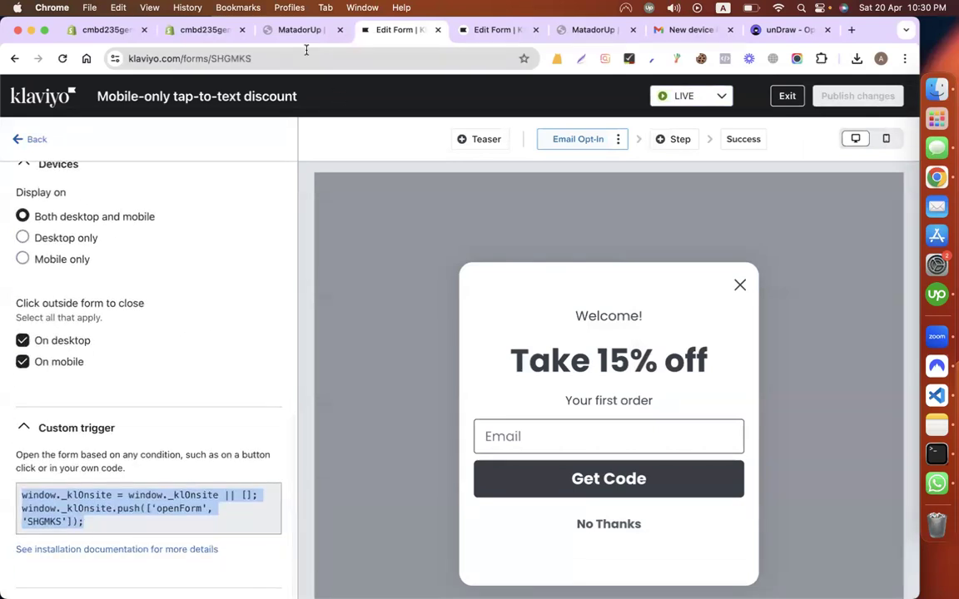
pyautogui.click(263, 29)
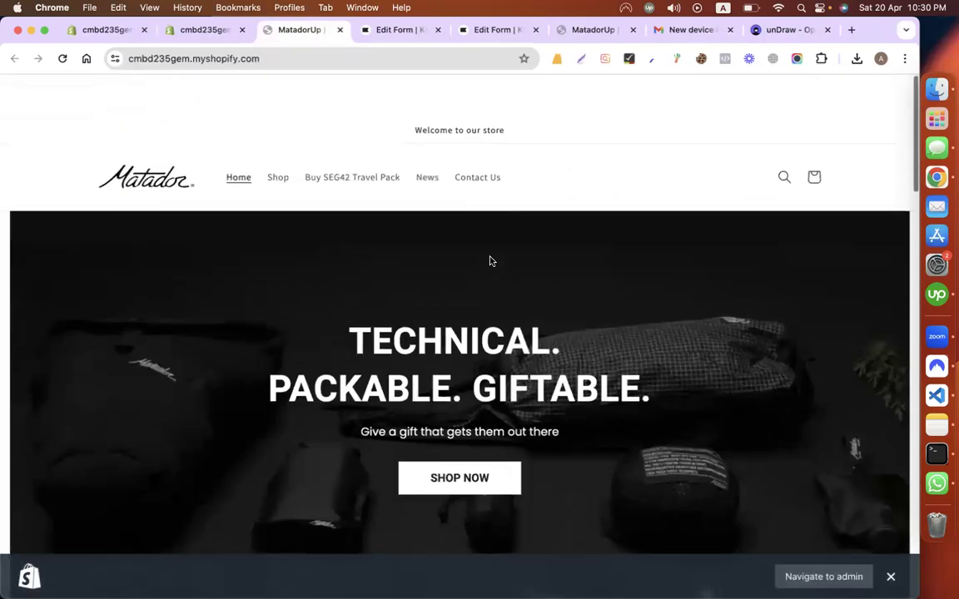
# Step: Reload the Matador storefront to pick up the new forms and scroll through it
pyautogui.scroll(-10, 487, 313)
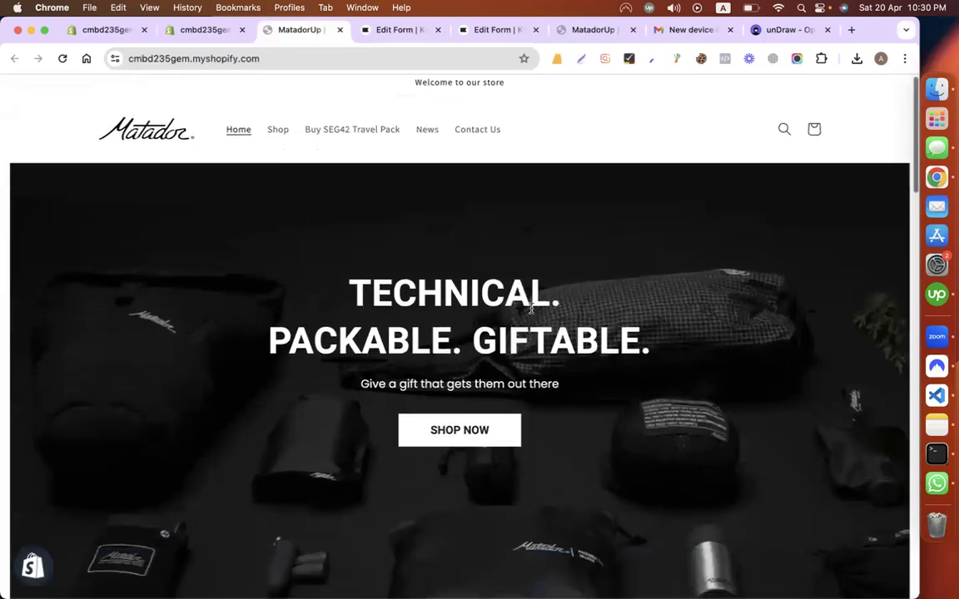
pyautogui.click(63, 58)
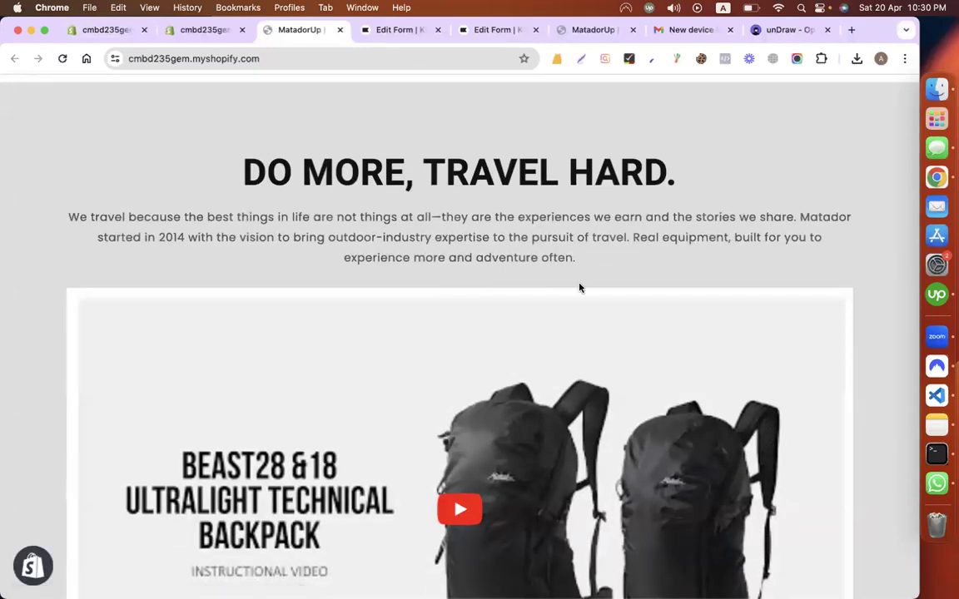
pyautogui.scroll(-10, 580, 287)
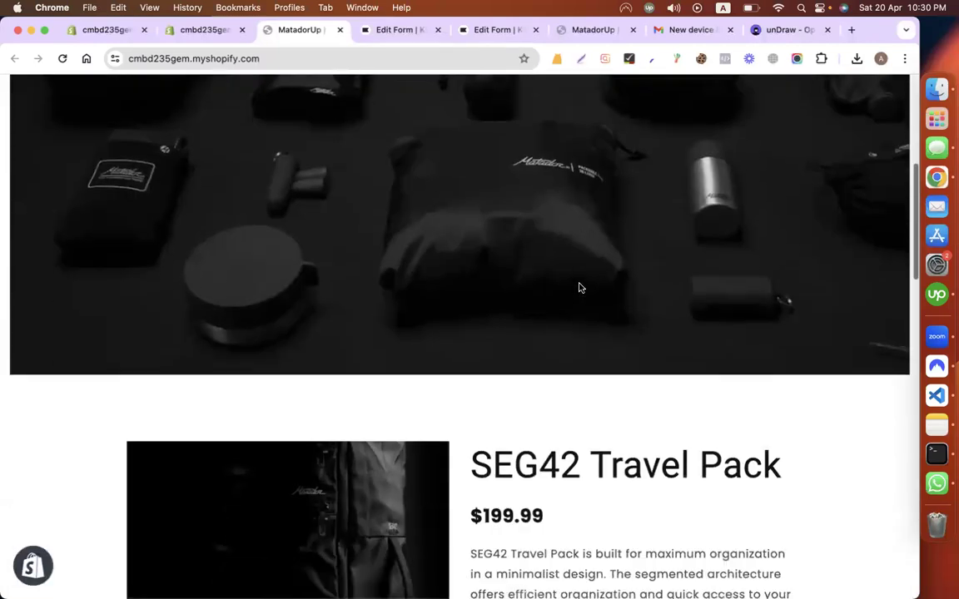
pyautogui.scroll(-5, 580, 287)
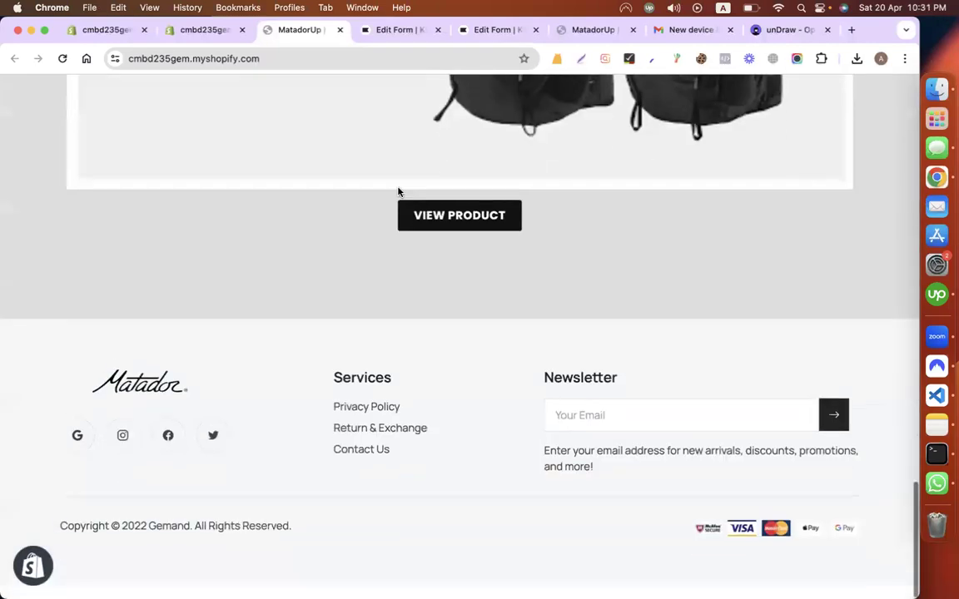
# Step: Copy the store's web address from the address bar
pyautogui.click(203, 63)
pyautogui.rightClick(203, 66)
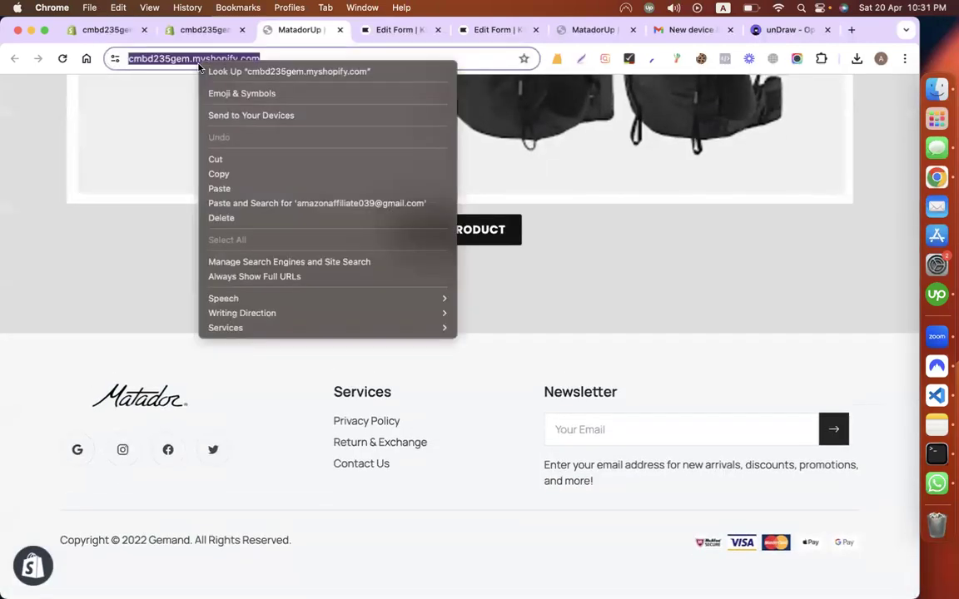
pyautogui.click(240, 176)
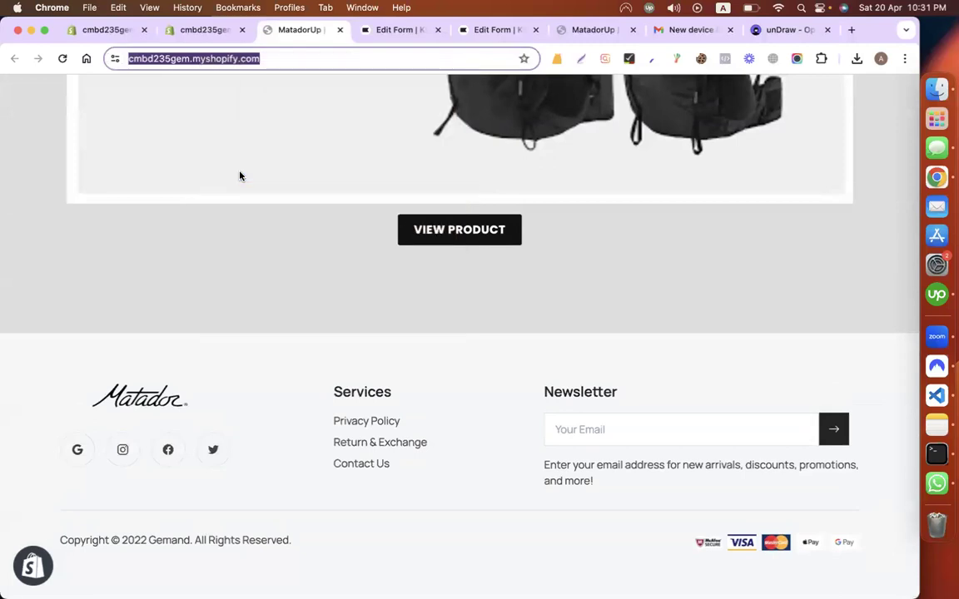
pyautogui.click(902, 59)
# Step: Load the copied store address in an Incognito window and enter the storefront password
pyautogui.click(720, 121)
pyautogui.press('super+v')
pyautogui.press('Return')
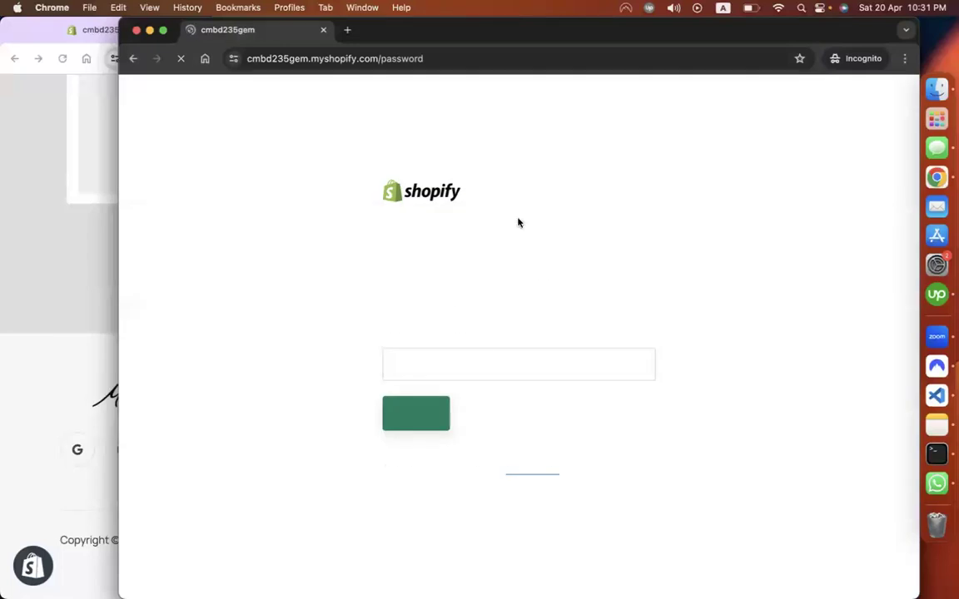
pyautogui.click(505, 362)
pyautogui.write('••••')
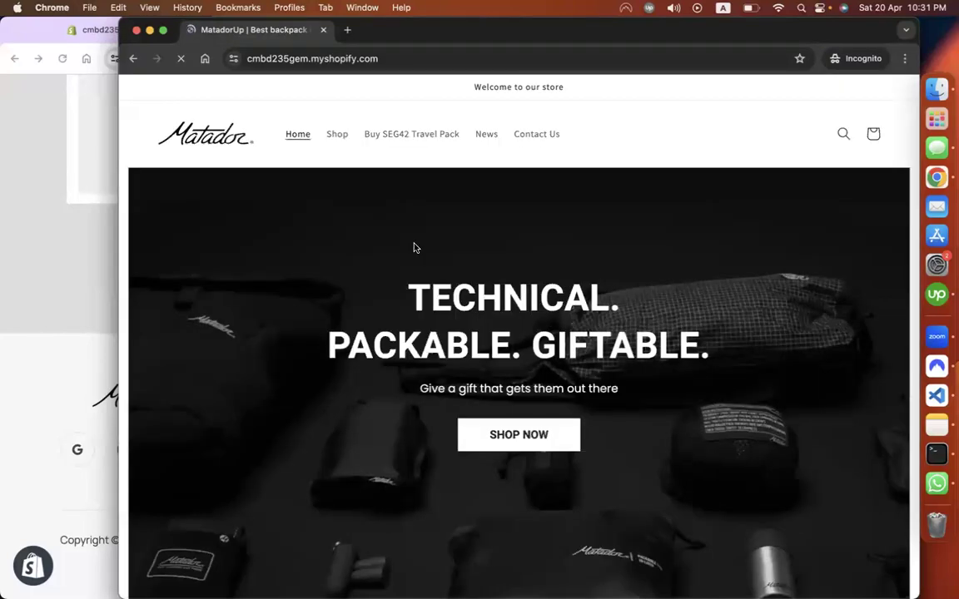
# Step: Browse the store in Incognito, close that window, and return to the Klaviyo form editor
pyautogui.scroll(-10, 414, 247)
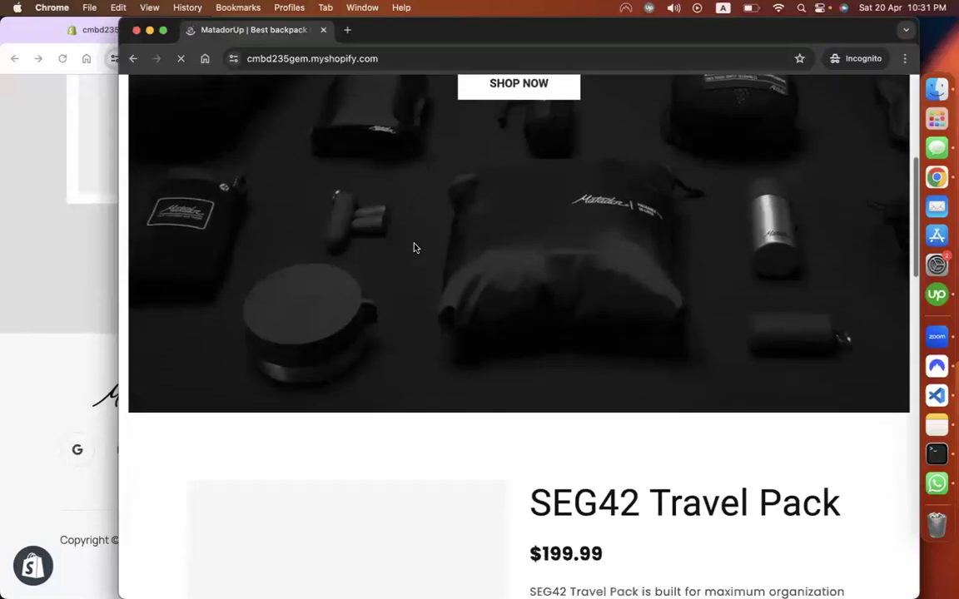
pyautogui.scroll(-8, 414, 247)
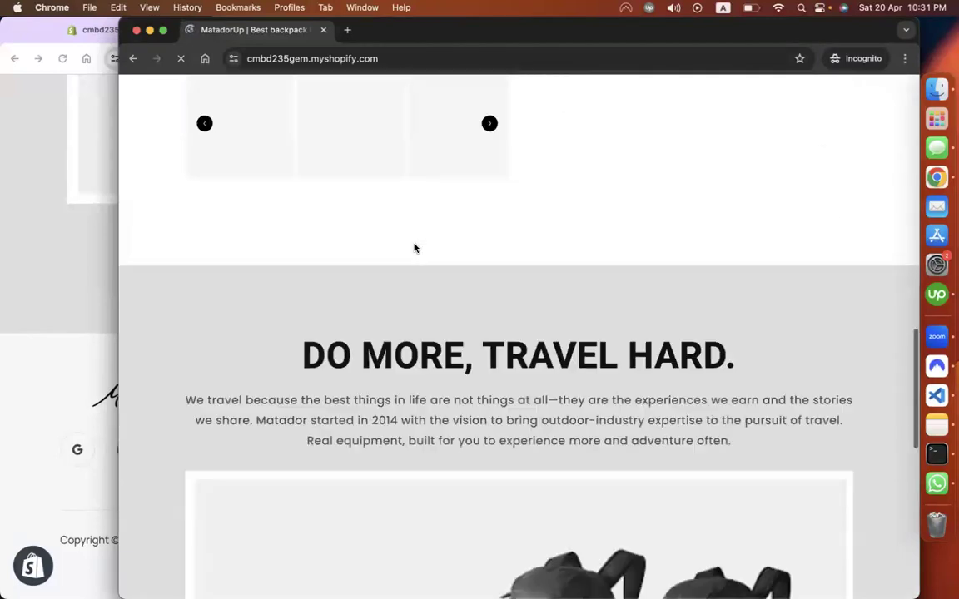
pyautogui.scroll(-5, 414, 248)
pyautogui.scroll(20, 413, 247)
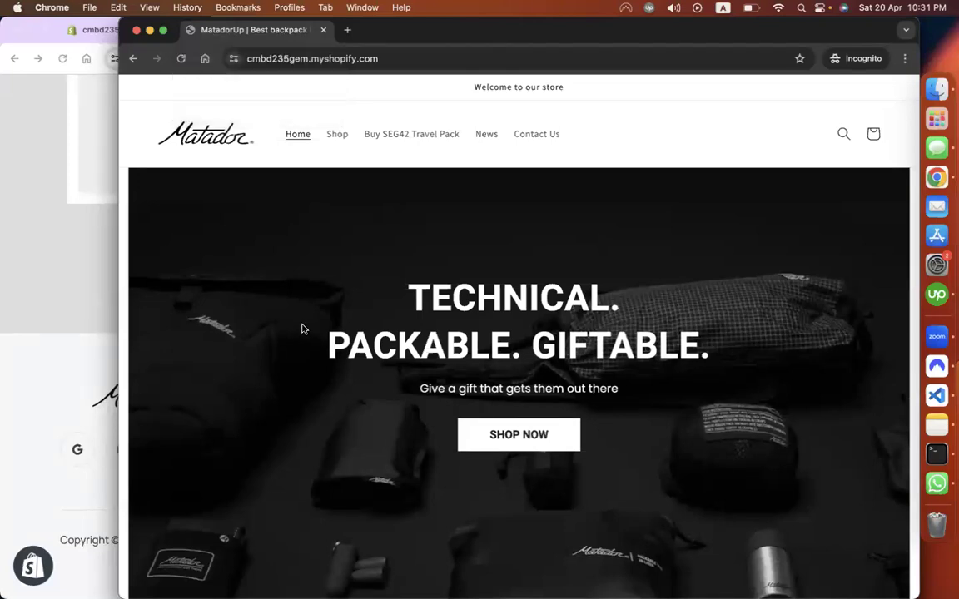
pyautogui.scroll(-15, 302, 328)
pyautogui.scroll(15, 302, 327)
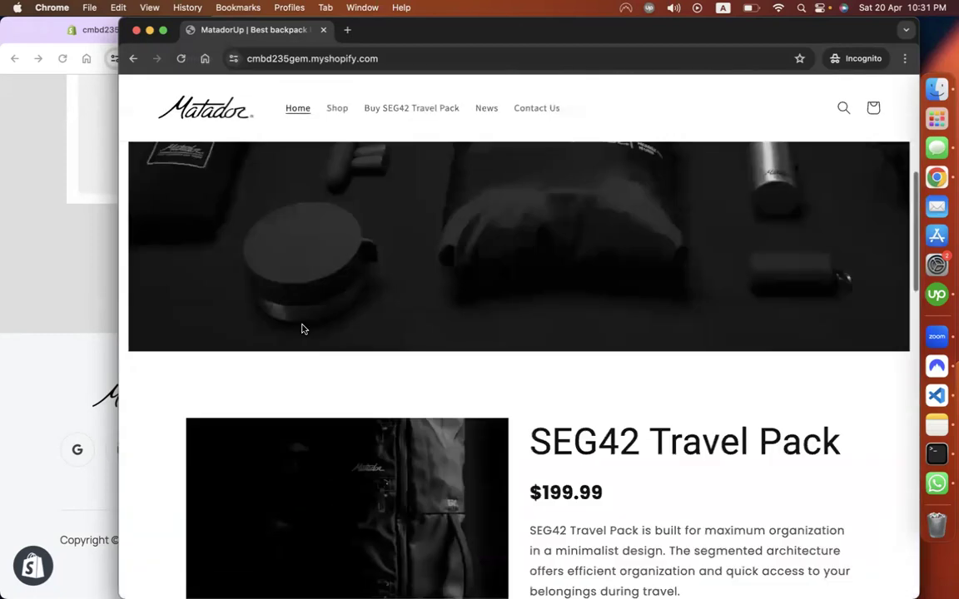
pyautogui.press('super+w')
pyautogui.scroll(10, 475, 323)
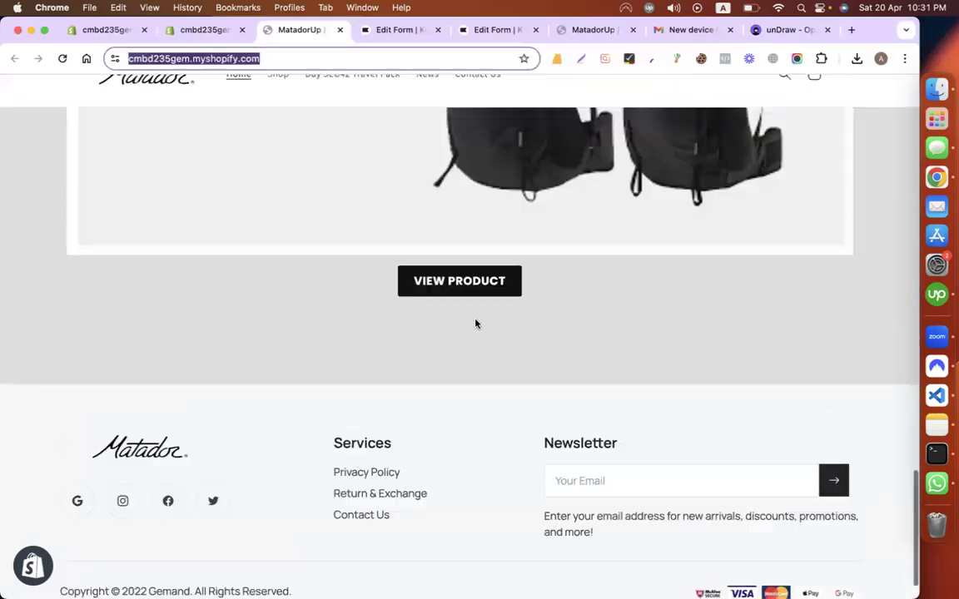
pyautogui.click(393, 34)
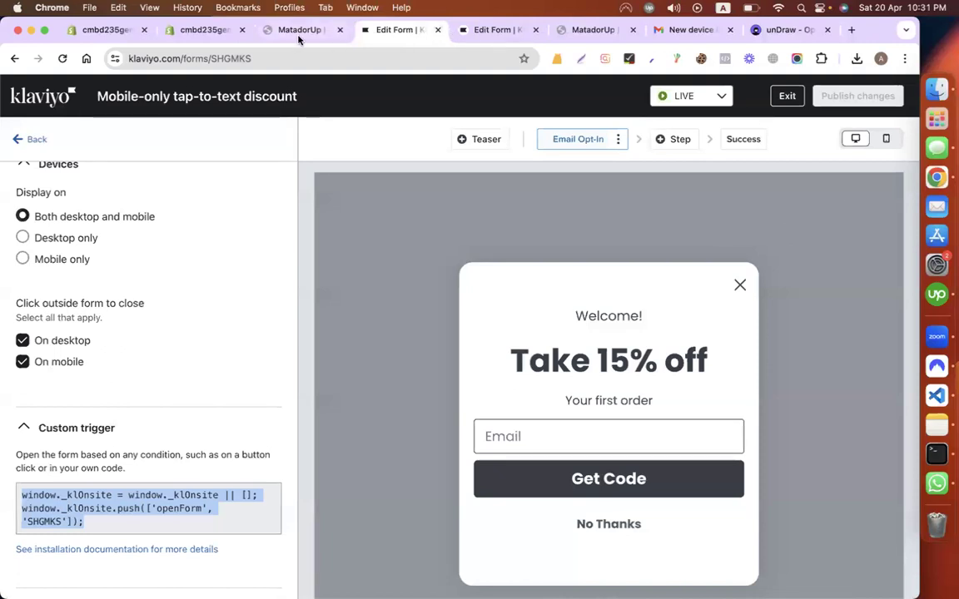
# Step: Read the 20% pop-up's publish notes on installing Klaviyo forms, then return to the Matador store
pyautogui.click(470, 32)
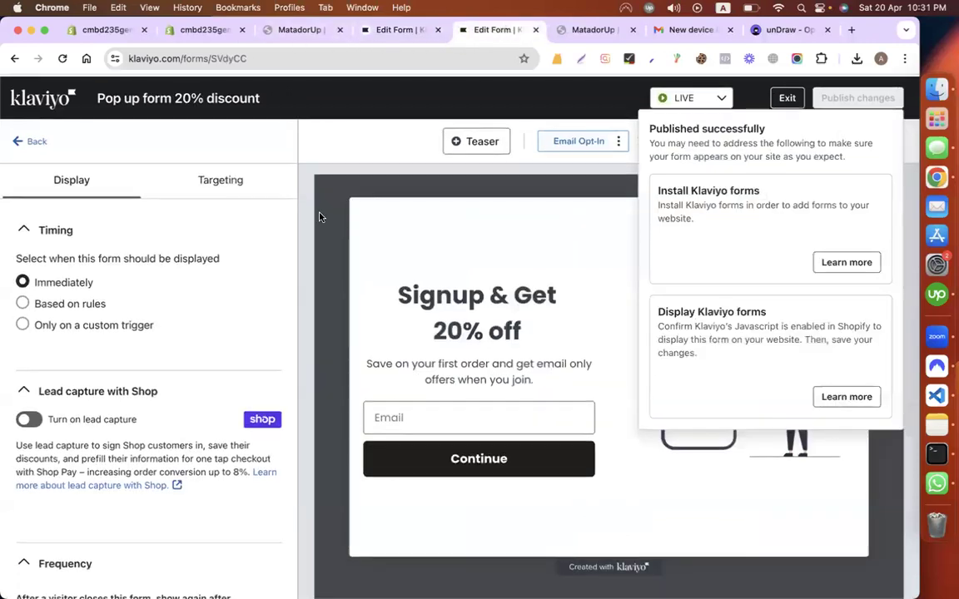
pyautogui.moveTo(668, 138); pyautogui.dragTo(843, 156)
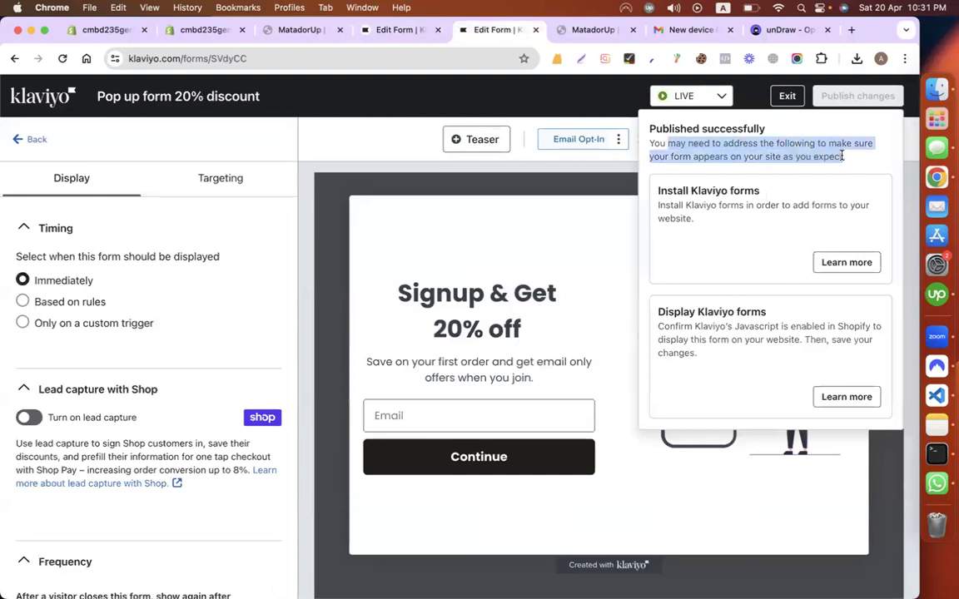
pyautogui.click(841, 153)
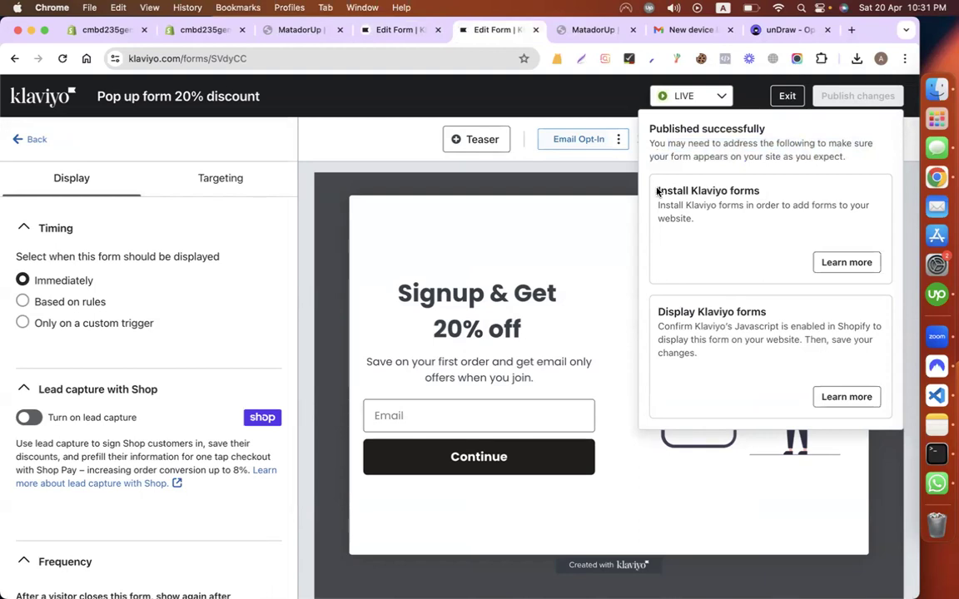
pyautogui.moveTo(656, 191); pyautogui.dragTo(778, 200)
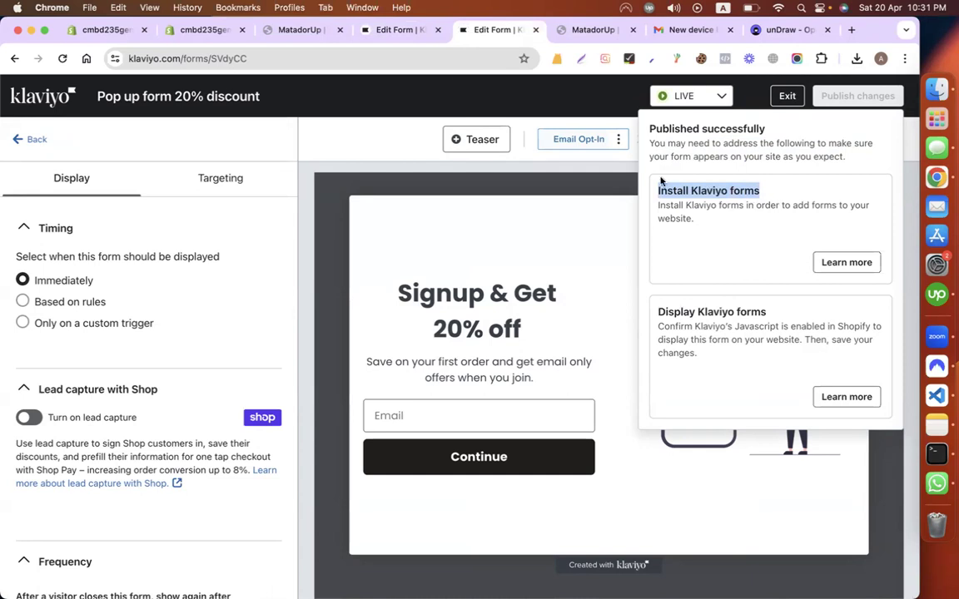
pyautogui.click(303, 31)
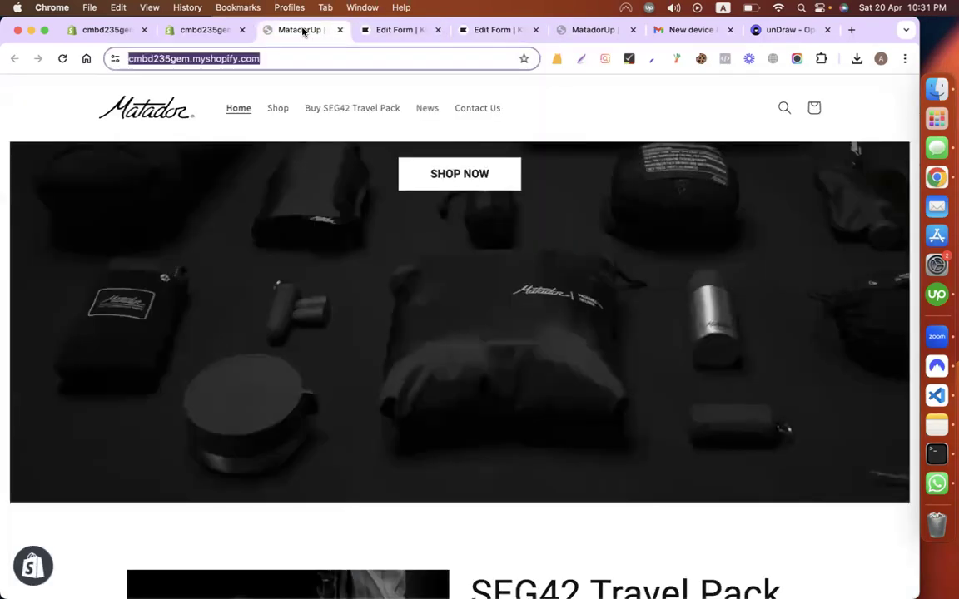
pyautogui.click(185, 30)
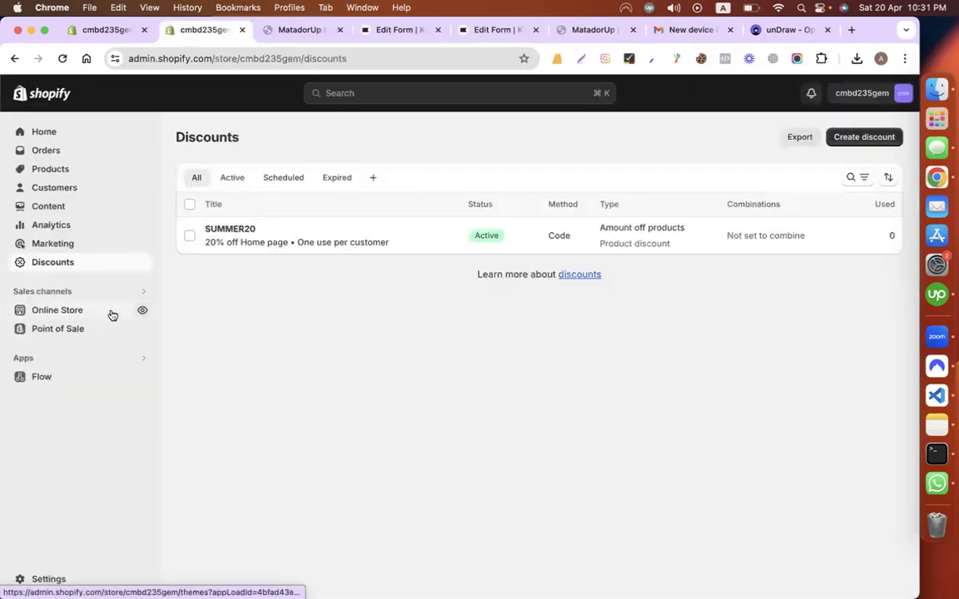
# Step: Turn on the Klaviyo Onsite Javascript app embed in the Dawn theme and save
pyautogui.click(111, 312)
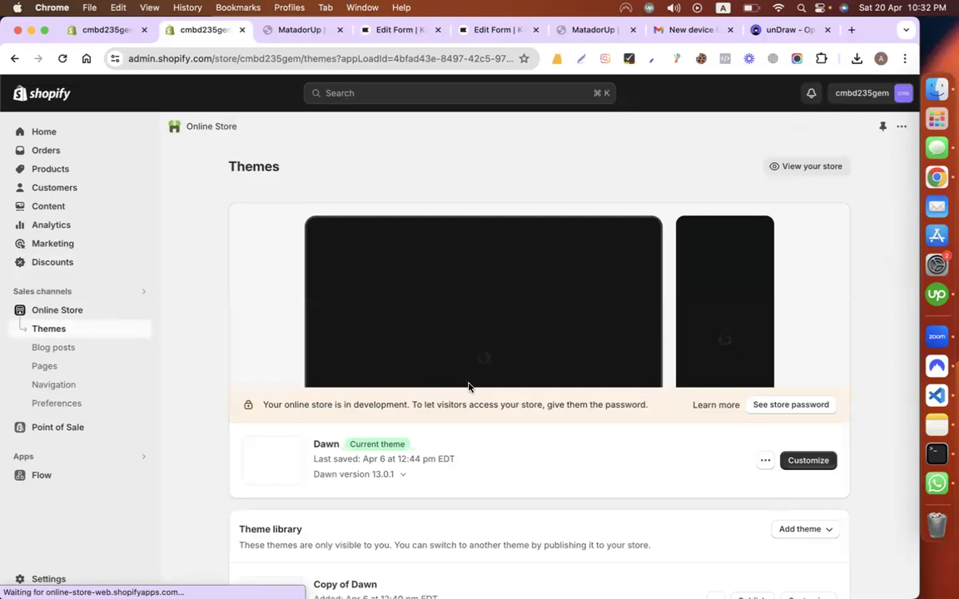
pyautogui.click(807, 461)
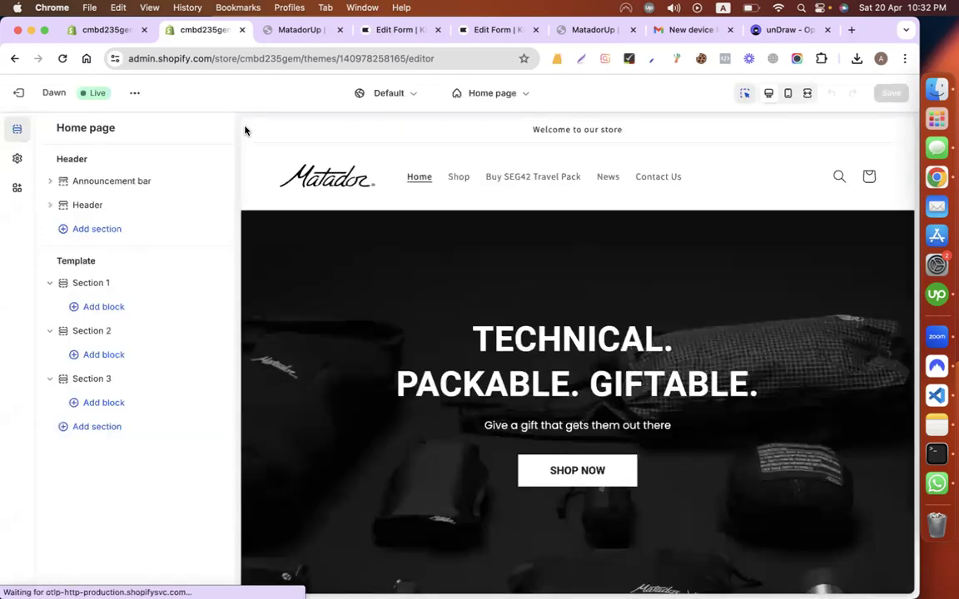
pyautogui.click(15, 189)
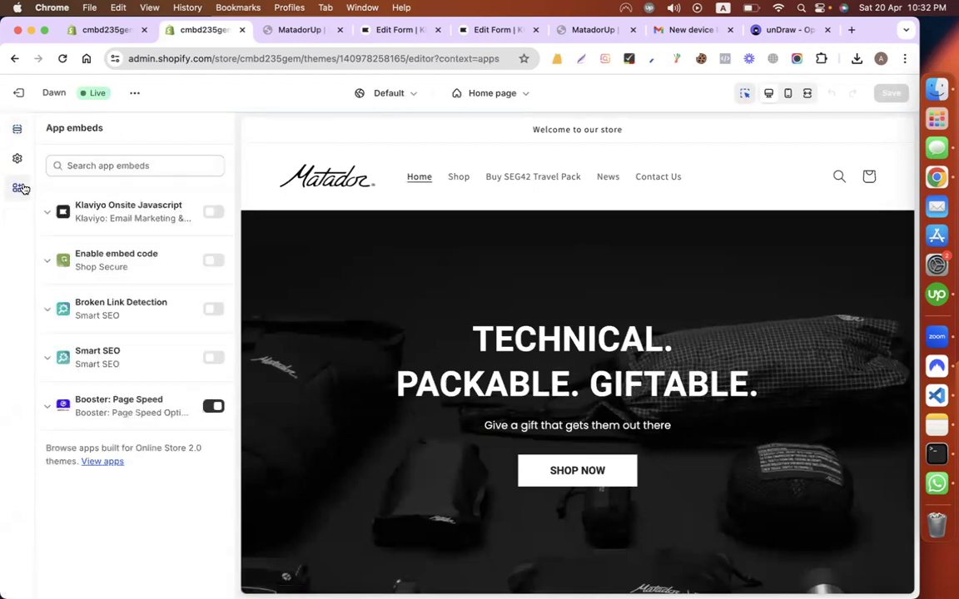
pyautogui.click(214, 212)
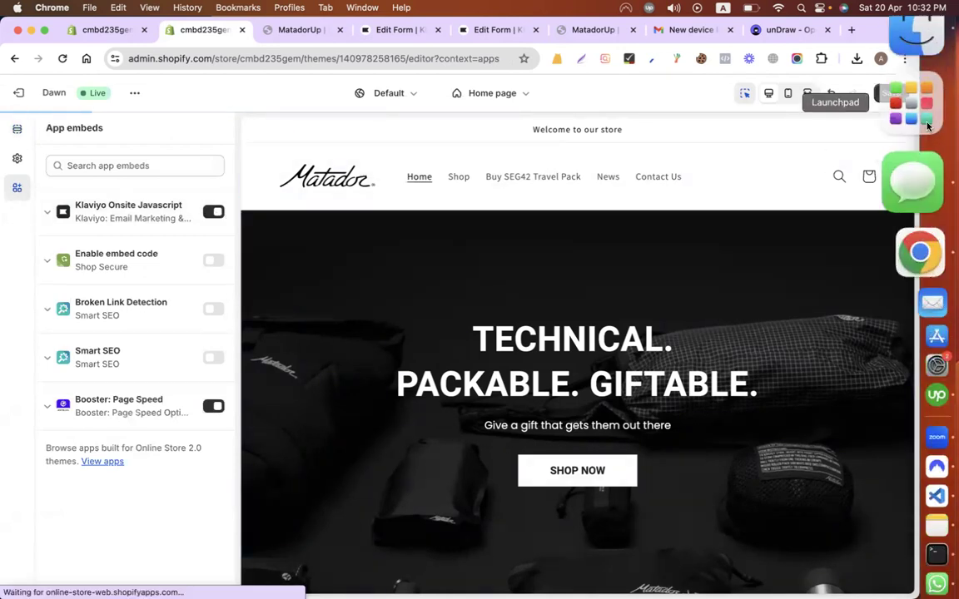
pyautogui.click(889, 94)
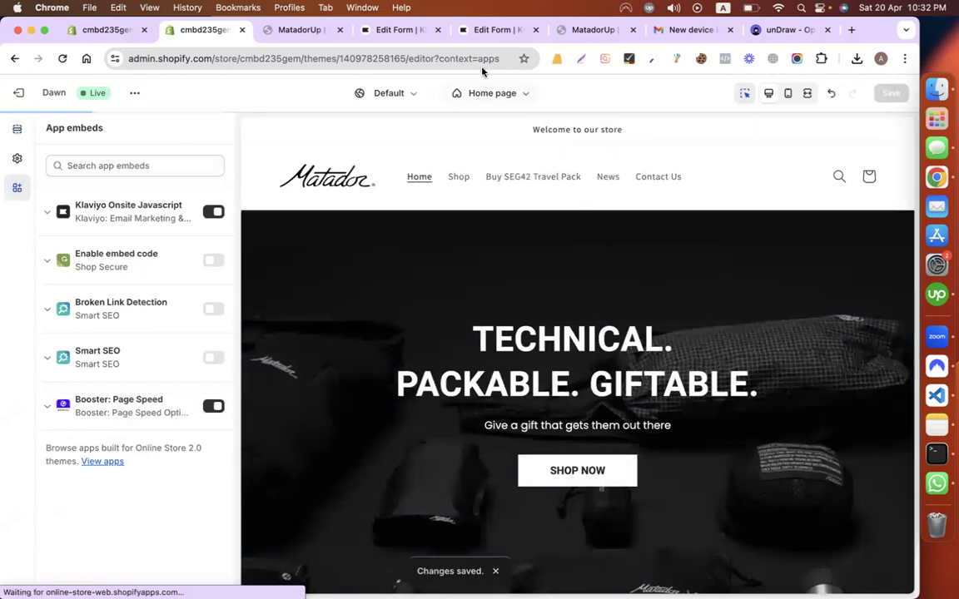
# Step: Reload the Matador storefront and scroll through it to check the change
pyautogui.click(300, 32)
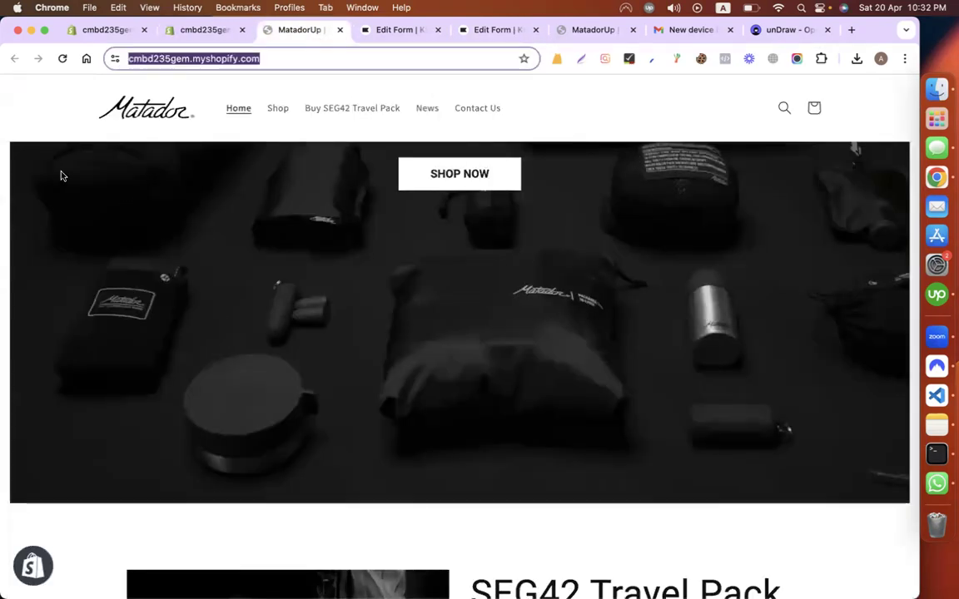
pyautogui.scroll(4, 62, 173)
pyautogui.click(62, 59)
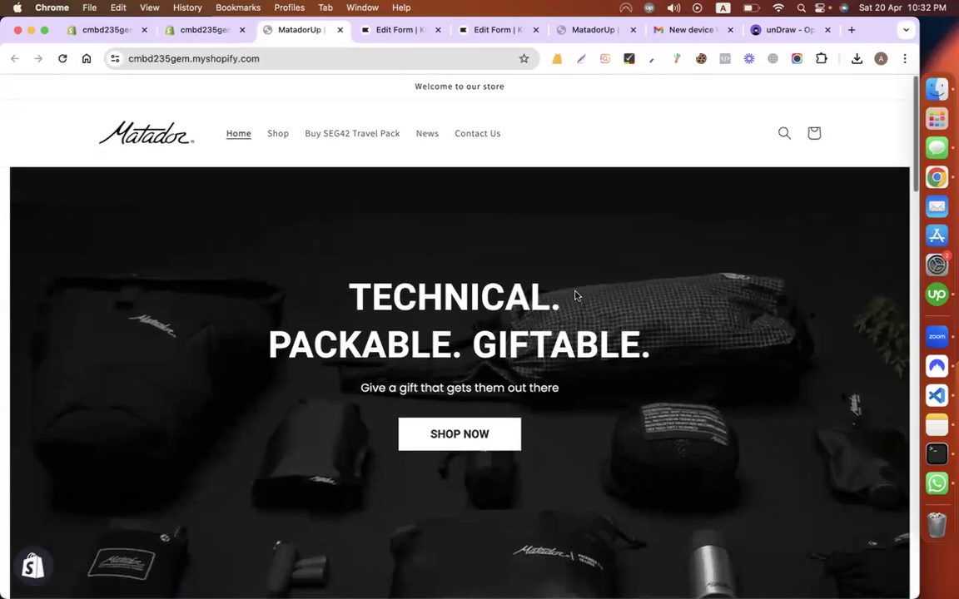
pyautogui.scroll(-10, 574, 295)
pyautogui.scroll(-10, 574, 294)
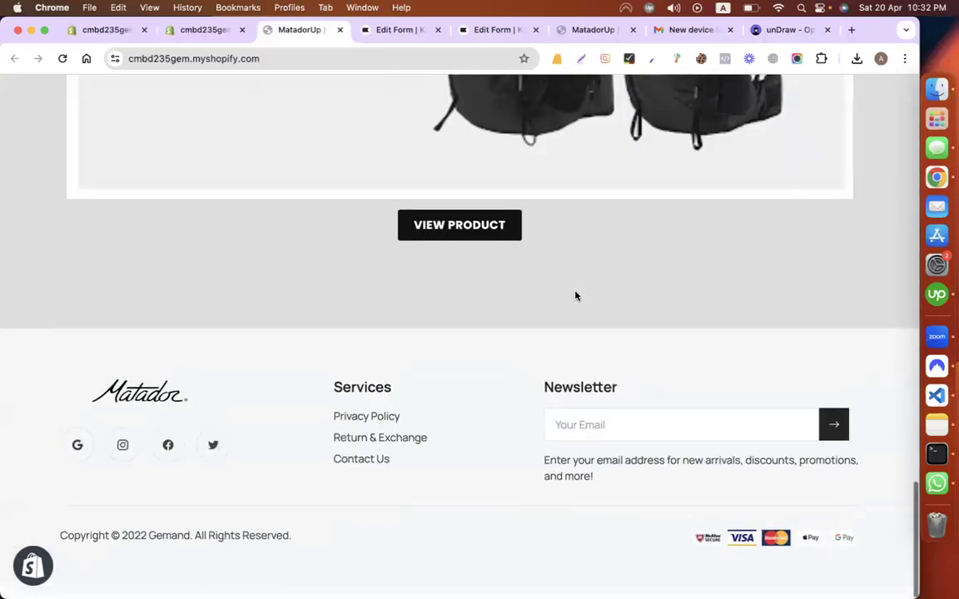
pyautogui.scroll(20, 574, 295)
# Step: Leave the Pop up form 20% discount editor and return to the Sign-up forms list
pyautogui.click(359, 29)
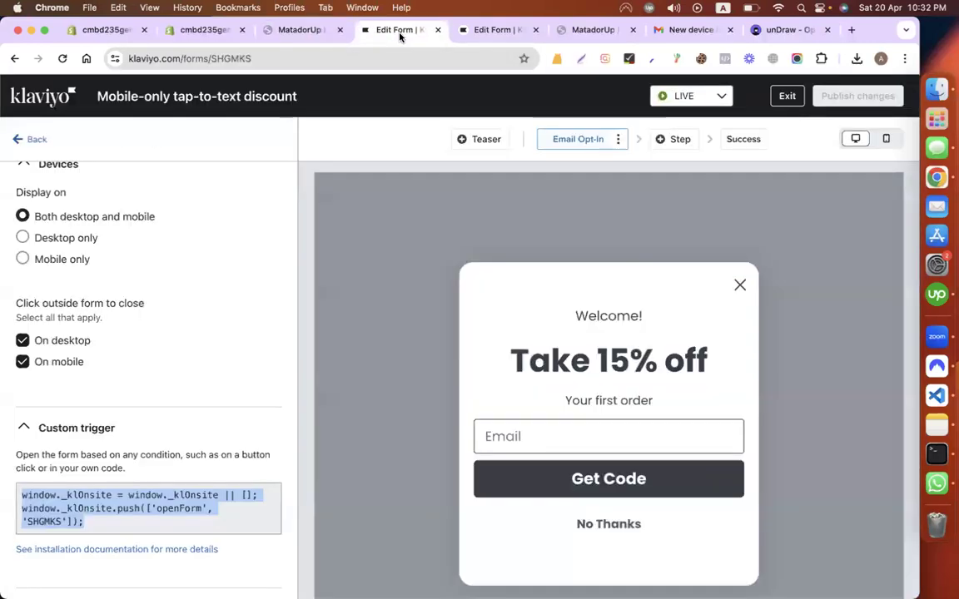
pyautogui.click(41, 139)
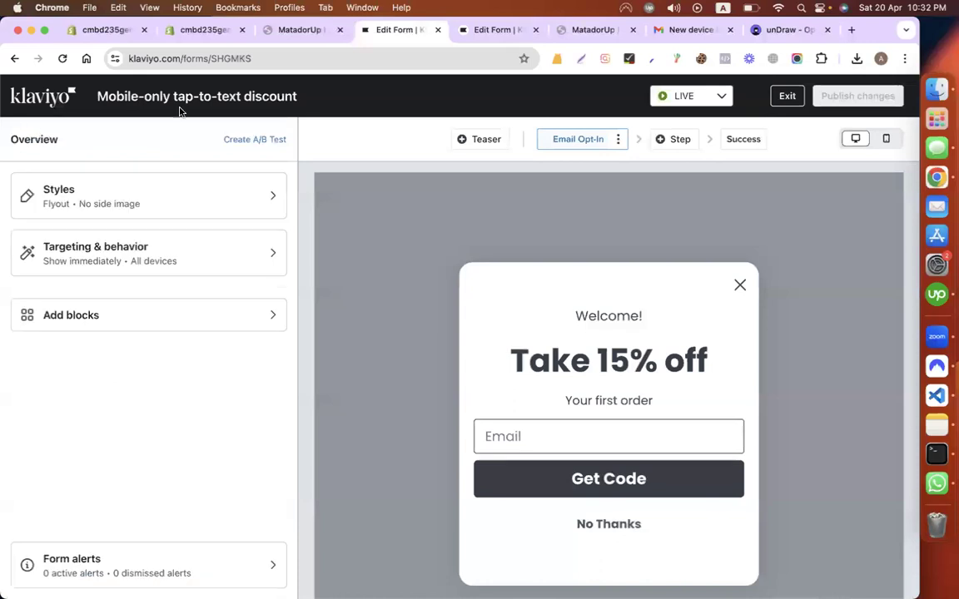
pyautogui.click(500, 33)
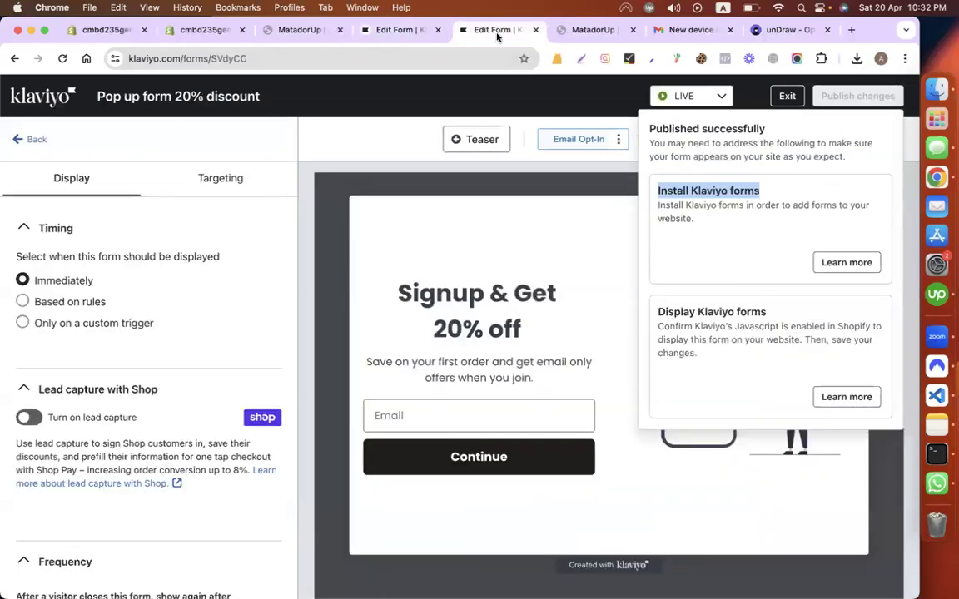
pyautogui.click(786, 95)
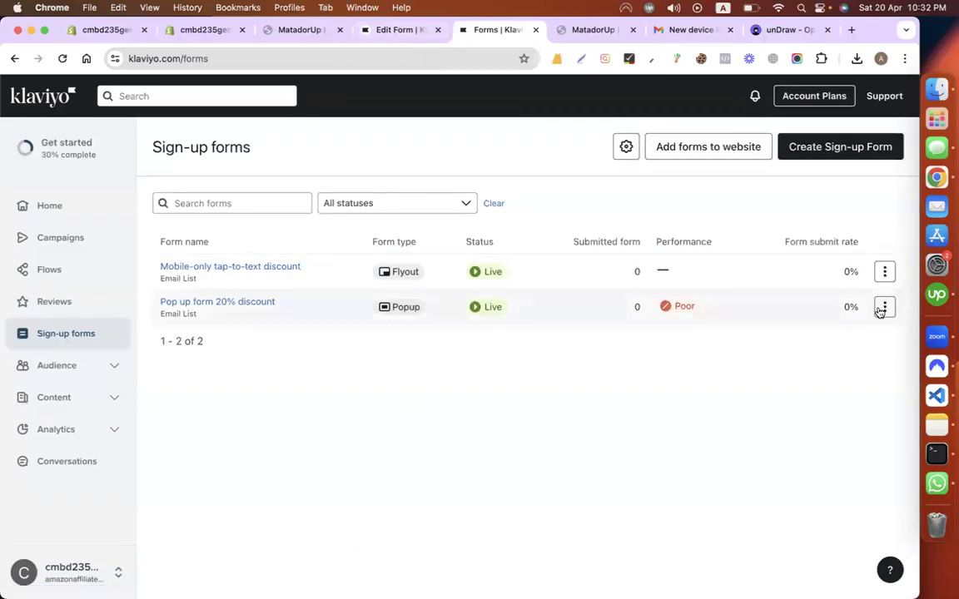
# Step: Delete the Pop up form 20% discount, then edit the Mobile-only tap-to-text discount form
pyautogui.click(885, 307)
pyautogui.click(820, 494)
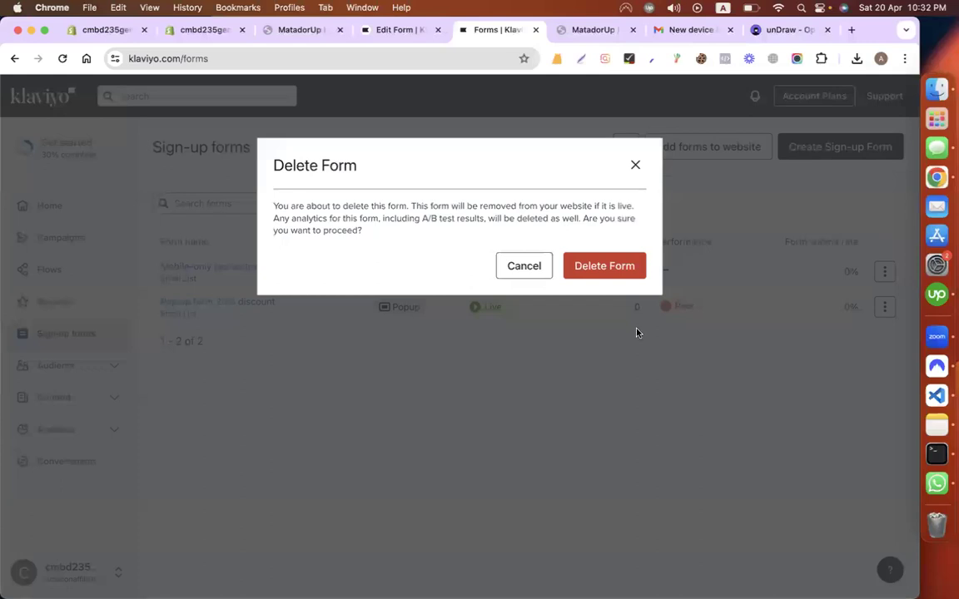
pyautogui.click(605, 267)
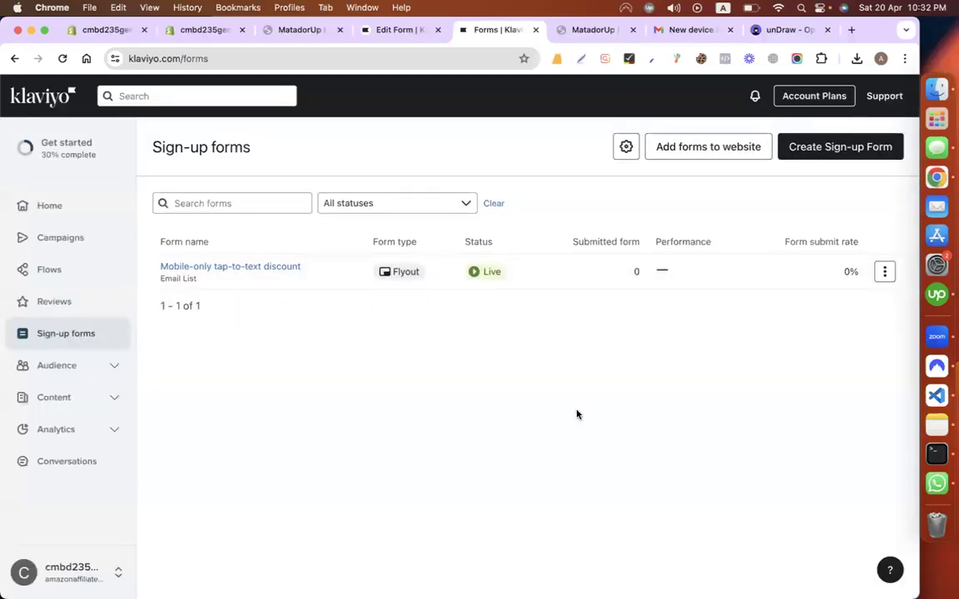
pyautogui.click(885, 270)
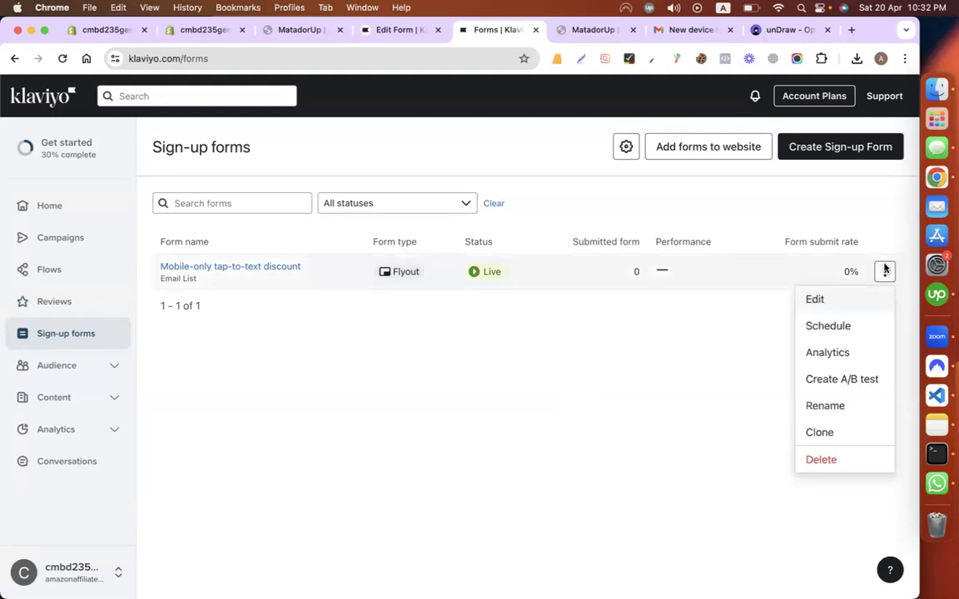
pyautogui.click(831, 298)
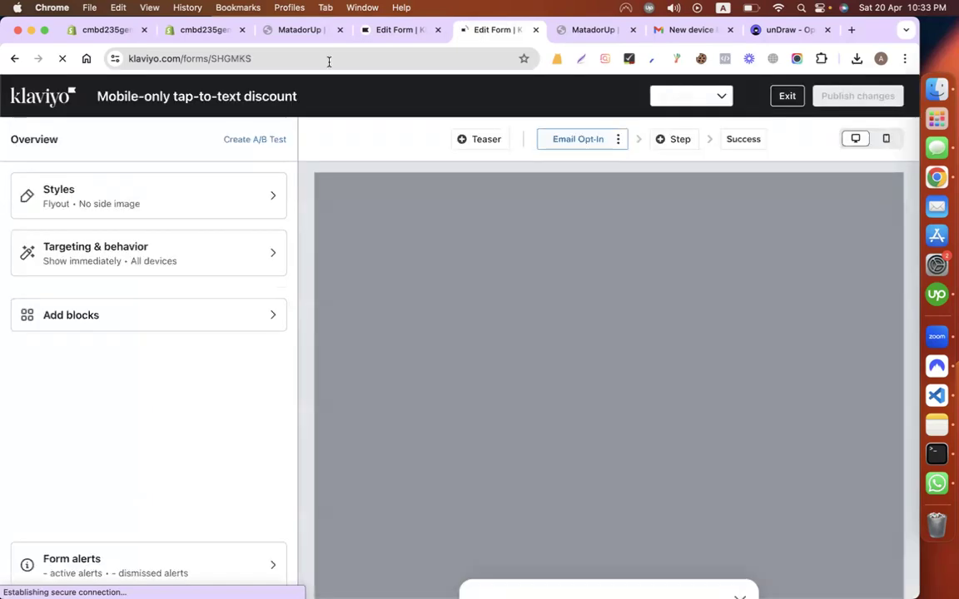
# Step: Enter a test email address in the storefront's 20% off sign-up popup
pyautogui.click(312, 36)
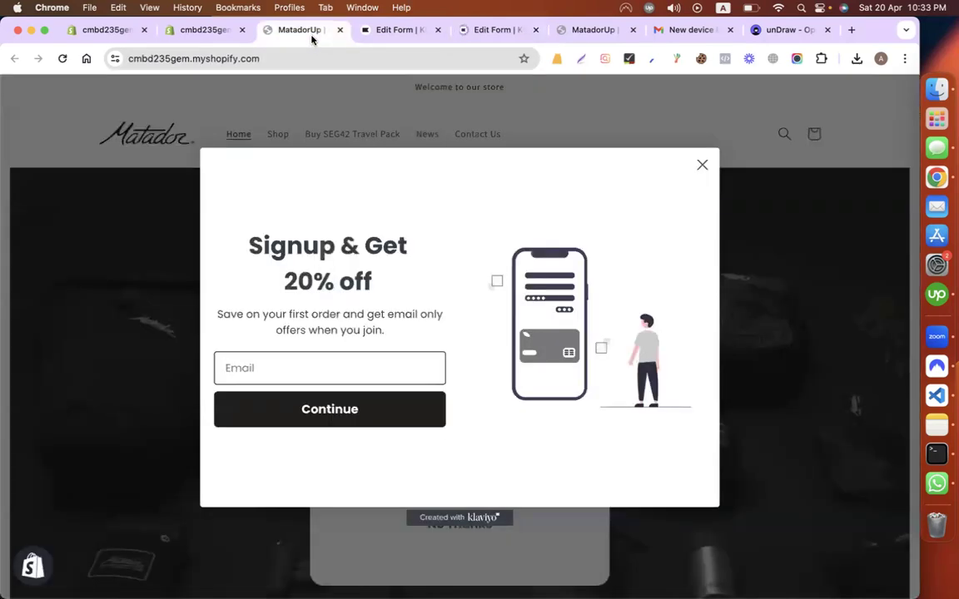
pyautogui.click(276, 367)
pyautogui.write('mia')
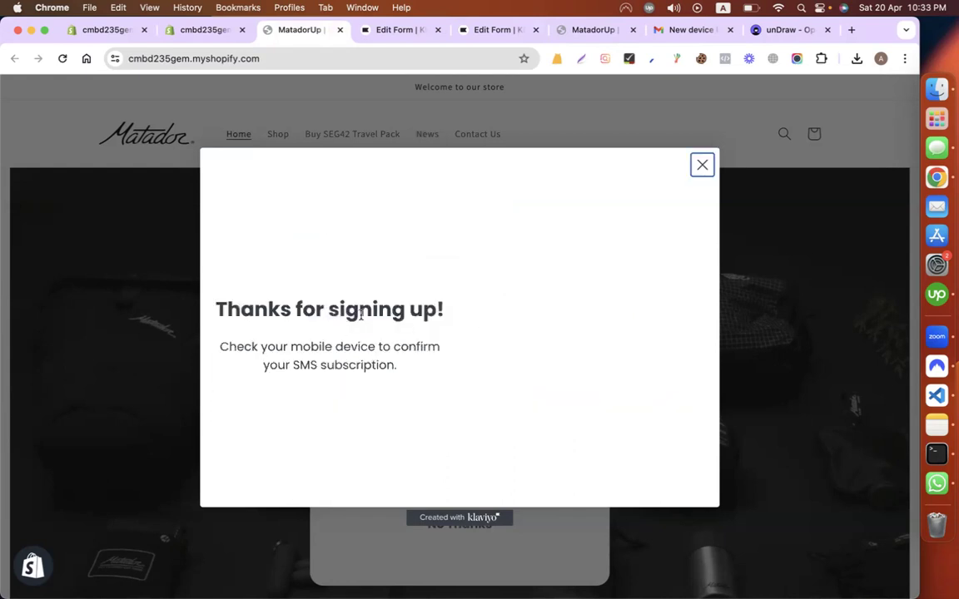
pyautogui.click(413, 30)
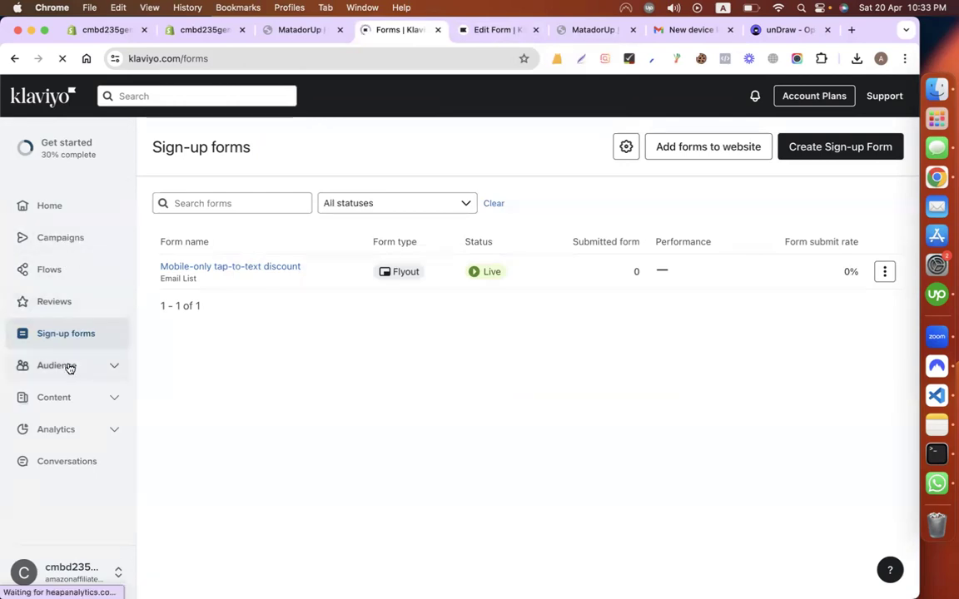
# Step: Open the Email List from Klaviyo's Lists & segments page
pyautogui.click(65, 367)
pyautogui.click(58, 366)
pyautogui.click(59, 366)
pyautogui.click(72, 432)
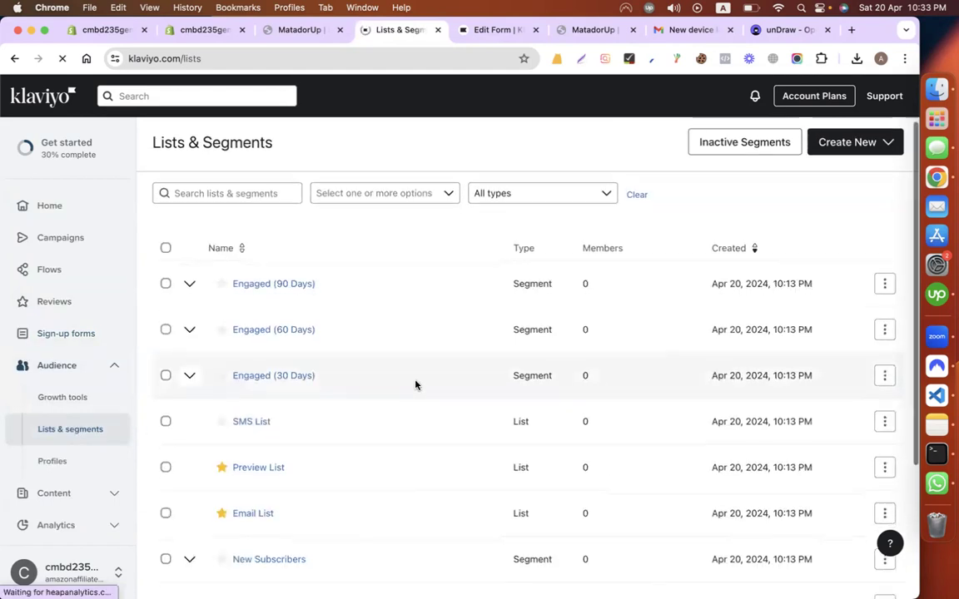
pyautogui.scroll(-3, 416, 385)
pyautogui.scroll(-1, 416, 385)
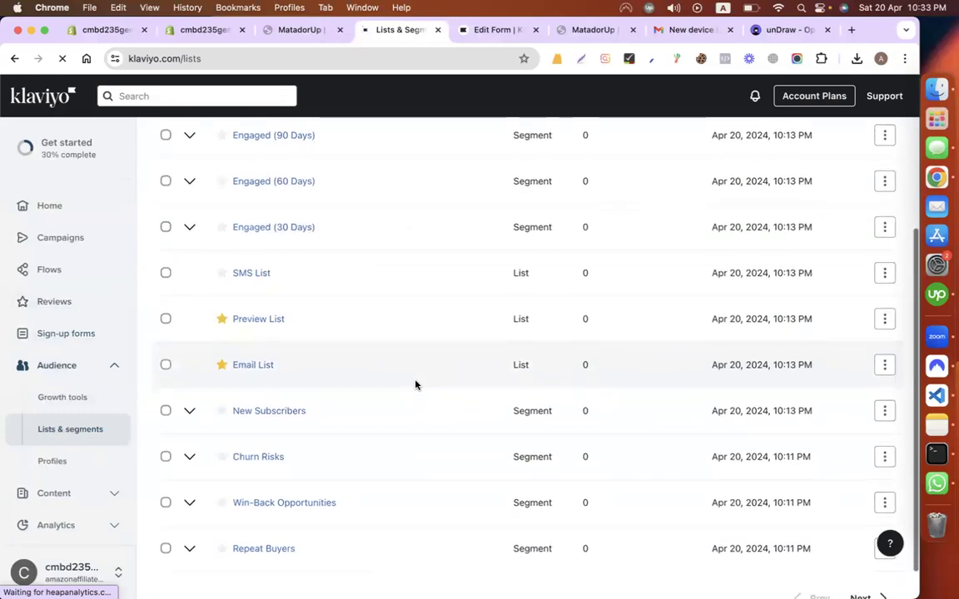
pyautogui.click(249, 362)
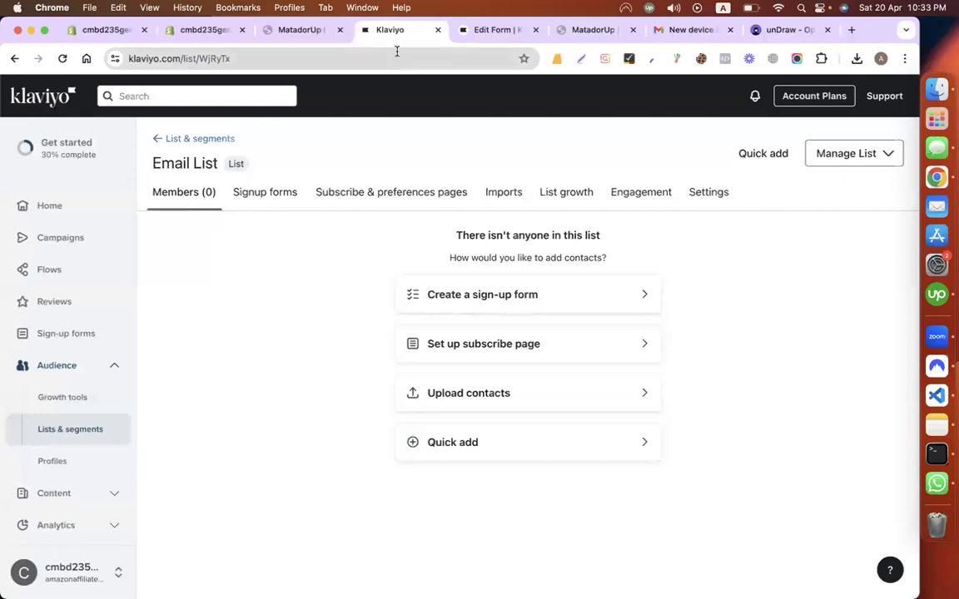
# Step: Close the form editor tab, dismiss the store's 'Thanks for signing up!' message, and view Gmail
pyautogui.click(500, 29)
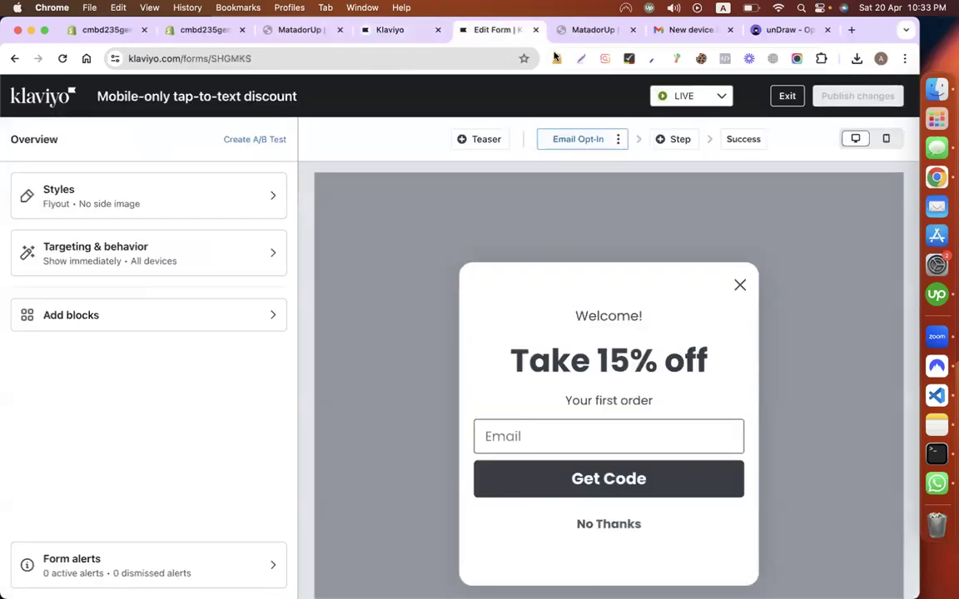
pyautogui.press('super+w')
pyautogui.click(402, 30)
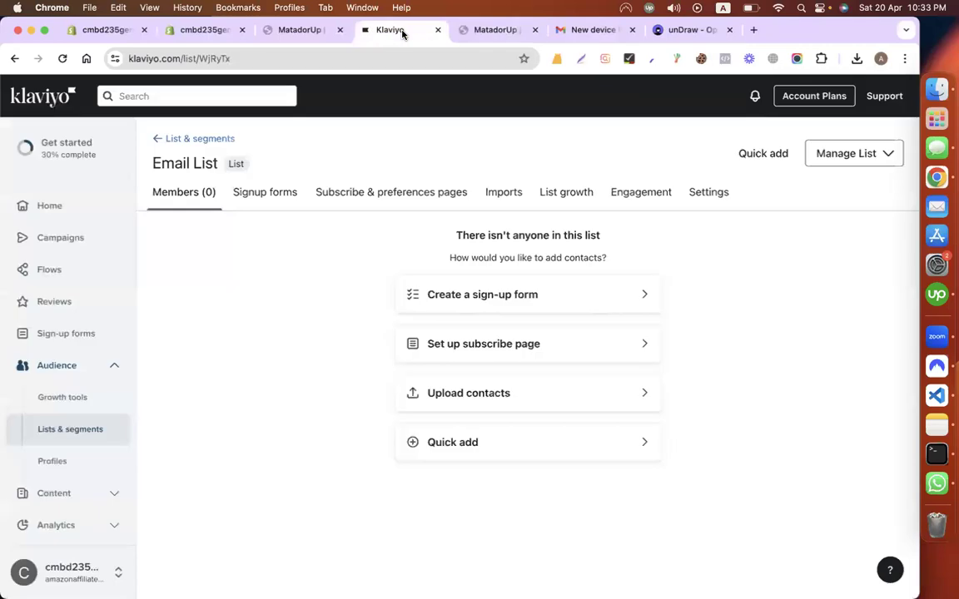
pyautogui.click(289, 34)
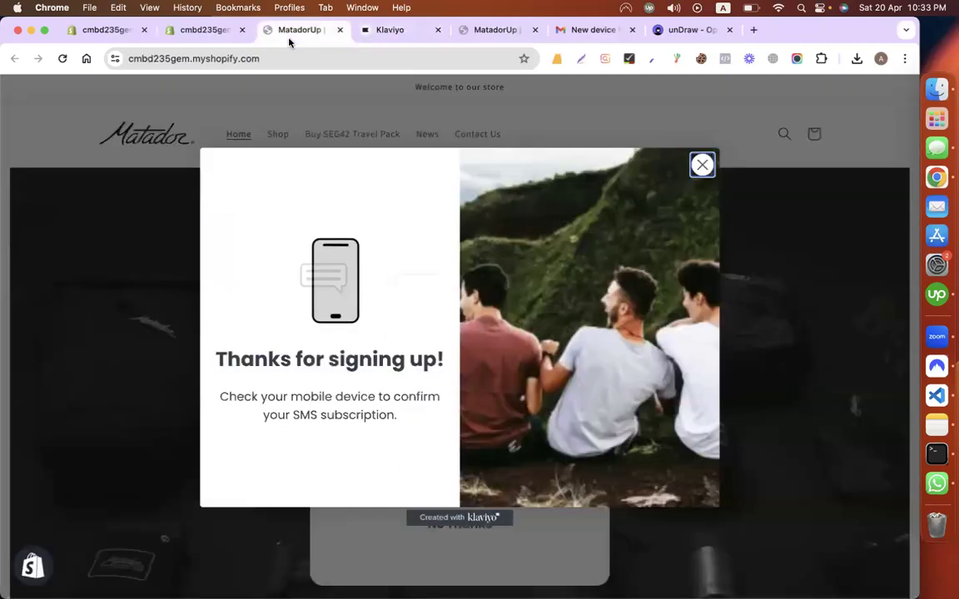
pyautogui.click(702, 165)
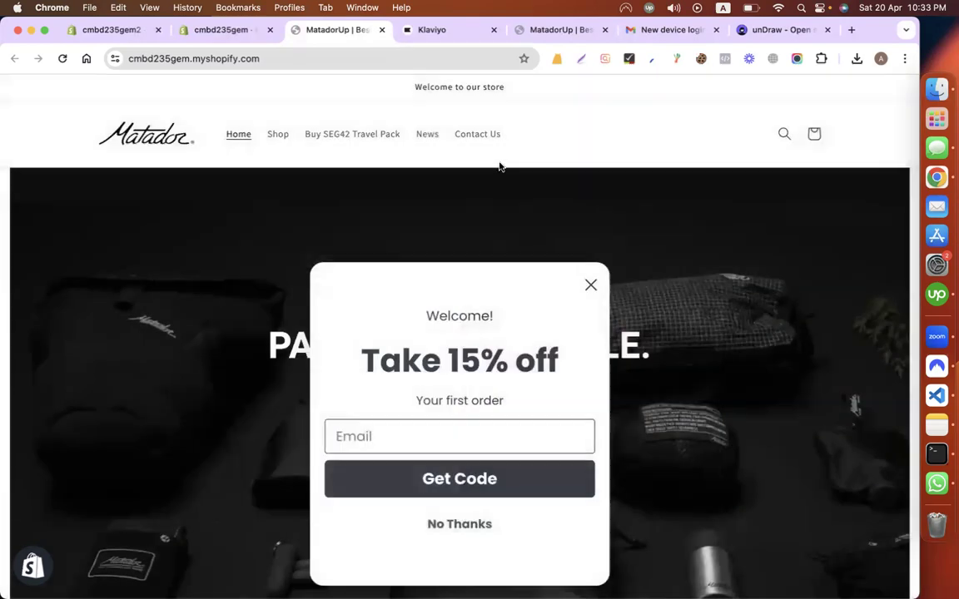
pyautogui.click(672, 30)
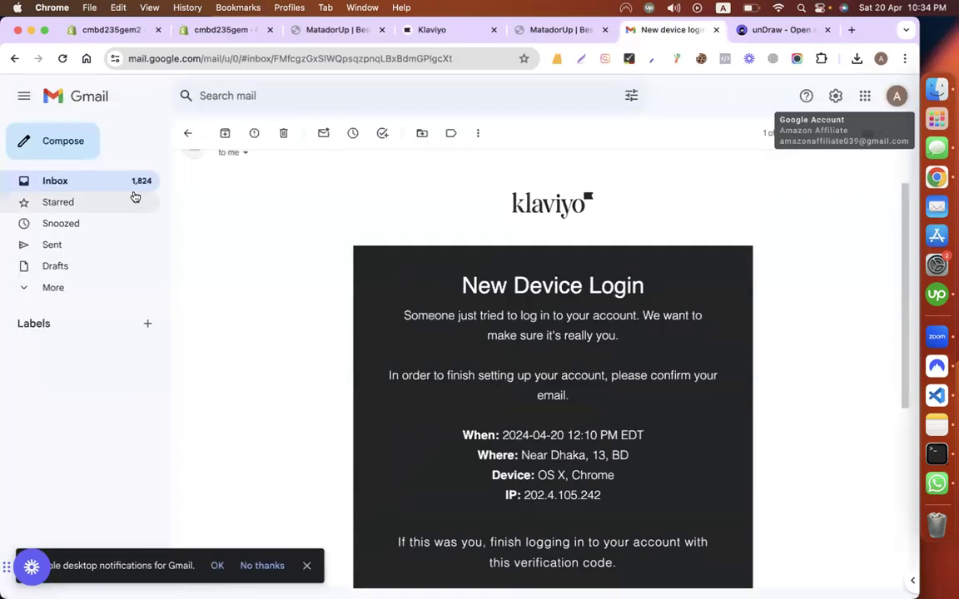
# Step: Read the newest Klaviyo email, 'Get Klaviyo product certified today!'
pyautogui.click(135, 187)
pyautogui.click(407, 208)
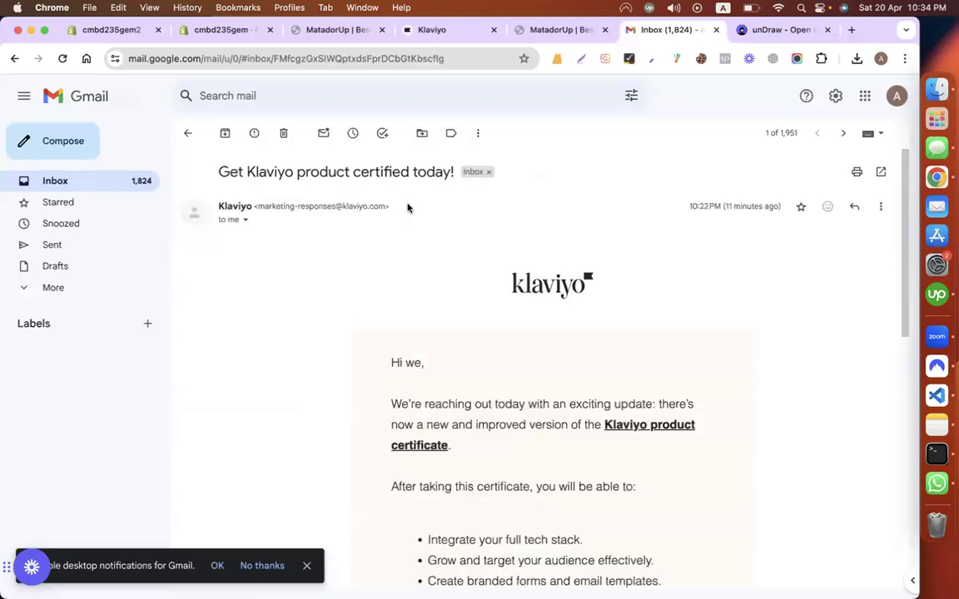
pyautogui.scroll(-3, 257, 419)
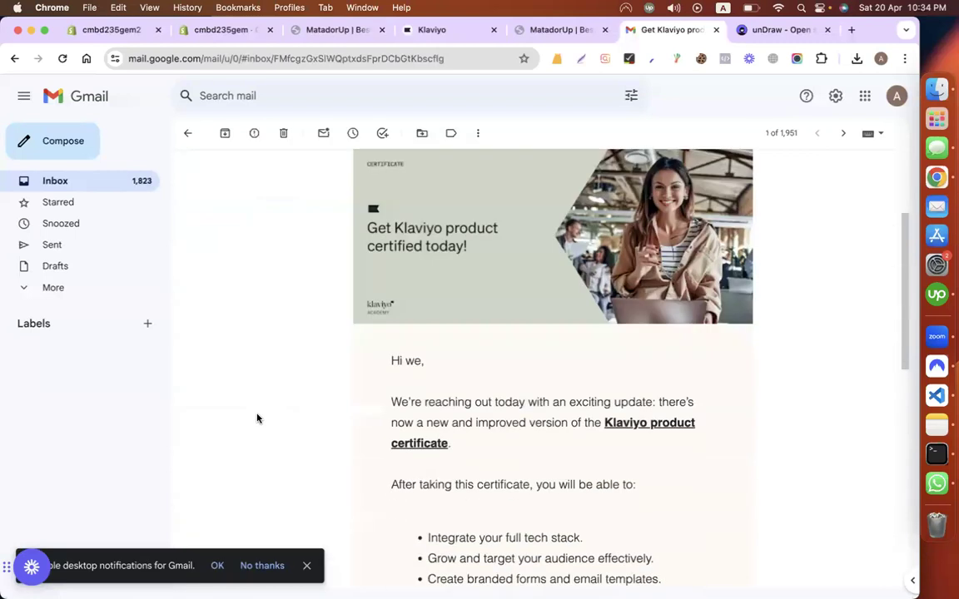
pyautogui.scroll(-3, 257, 419)
pyautogui.scroll(-5, 257, 418)
pyautogui.scroll(6, 258, 417)
# Step: Check the Gmail Promotions tab for Klaviyo messages, then return to Klaviyo
pyautogui.click(119, 184)
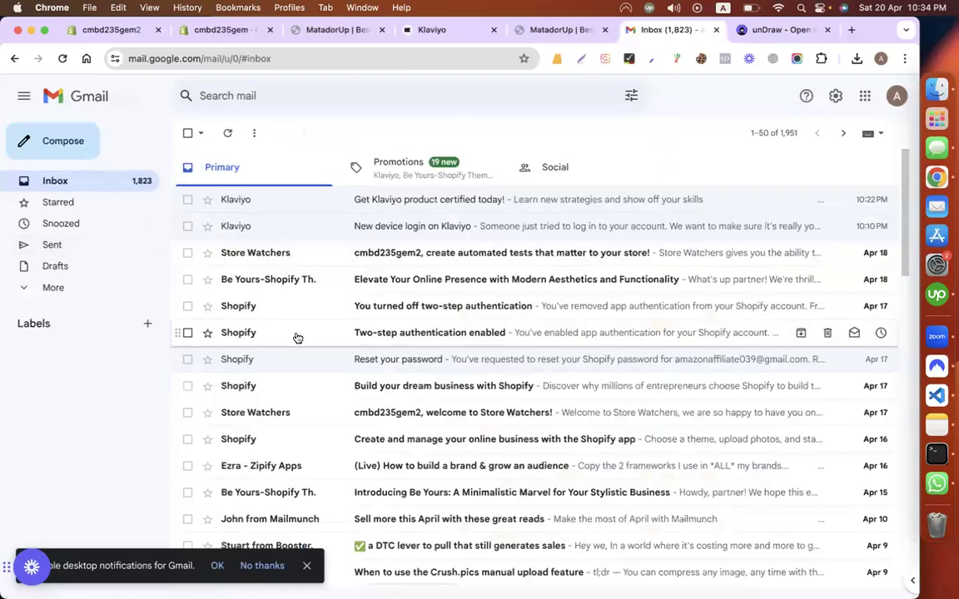
pyautogui.click(438, 180)
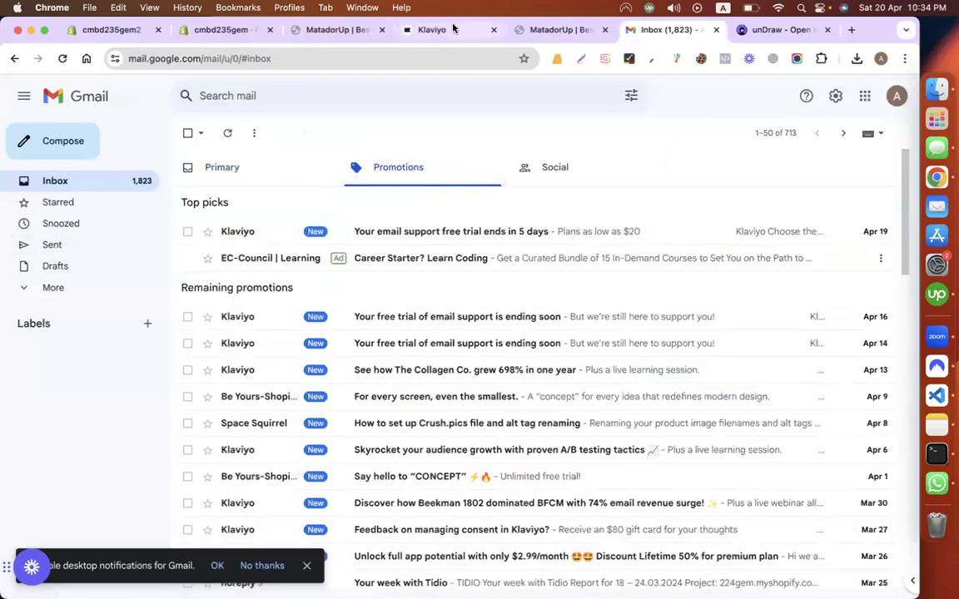
pyautogui.click(444, 29)
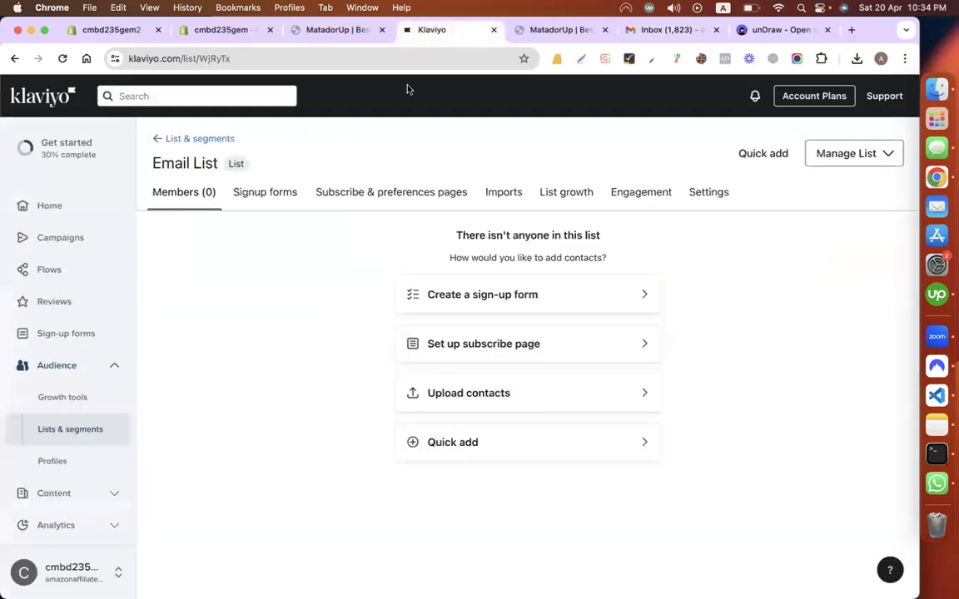
# Step: Choose Edit for the Mobile-only tap-to-text discount form in the Sign-up forms list
pyautogui.click(79, 333)
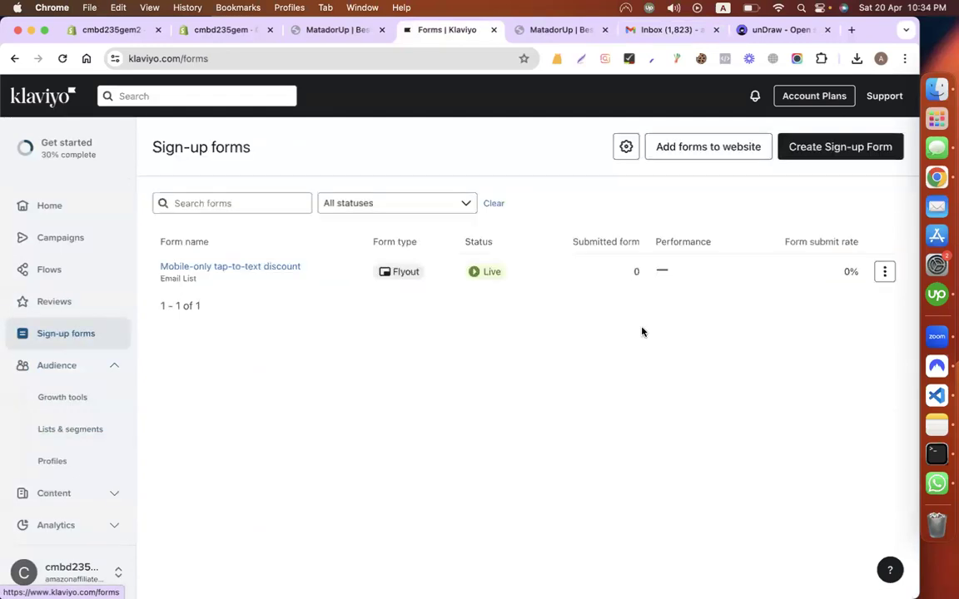
pyautogui.click(884, 272)
pyautogui.click(834, 300)
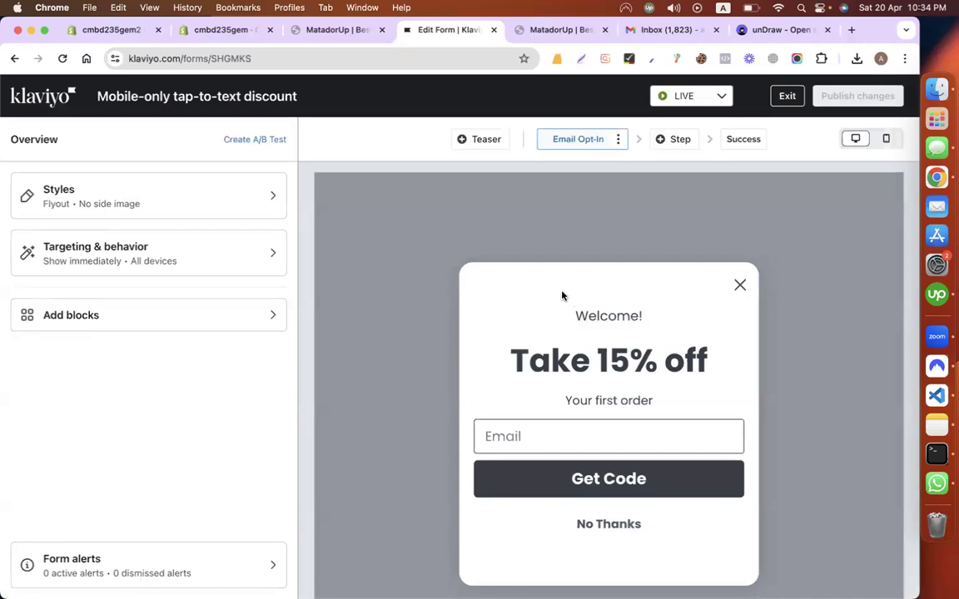
# Step: Submit a test email address to the storefront's Take 15% off popup with Get Code
pyautogui.click(338, 31)
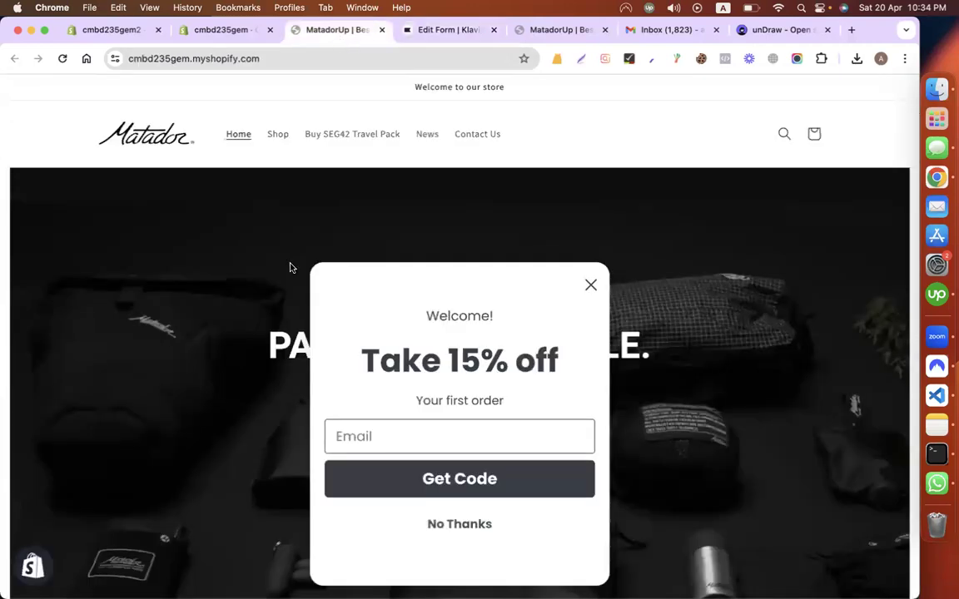
pyautogui.scroll(-3, 290, 267)
pyautogui.click(370, 434)
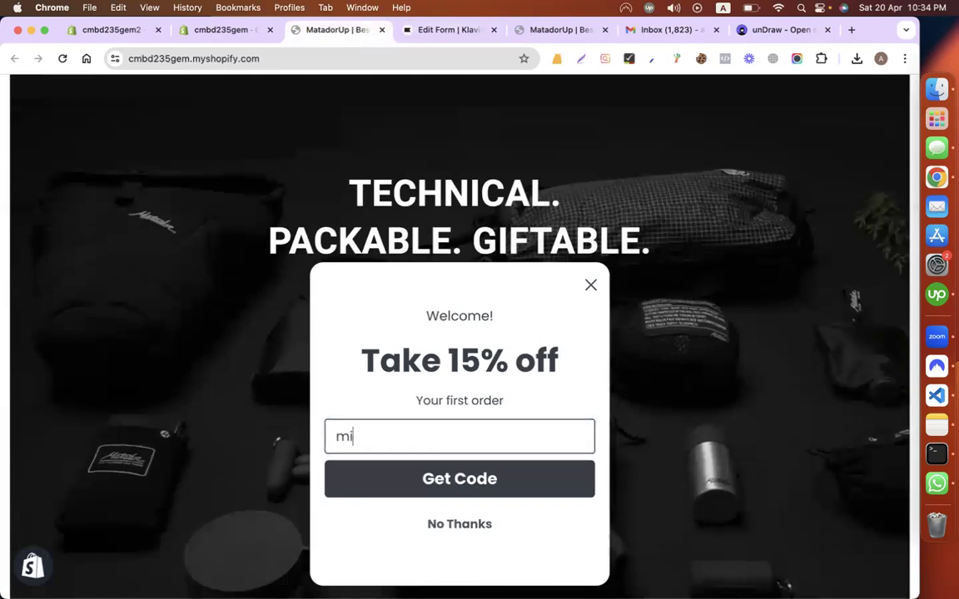
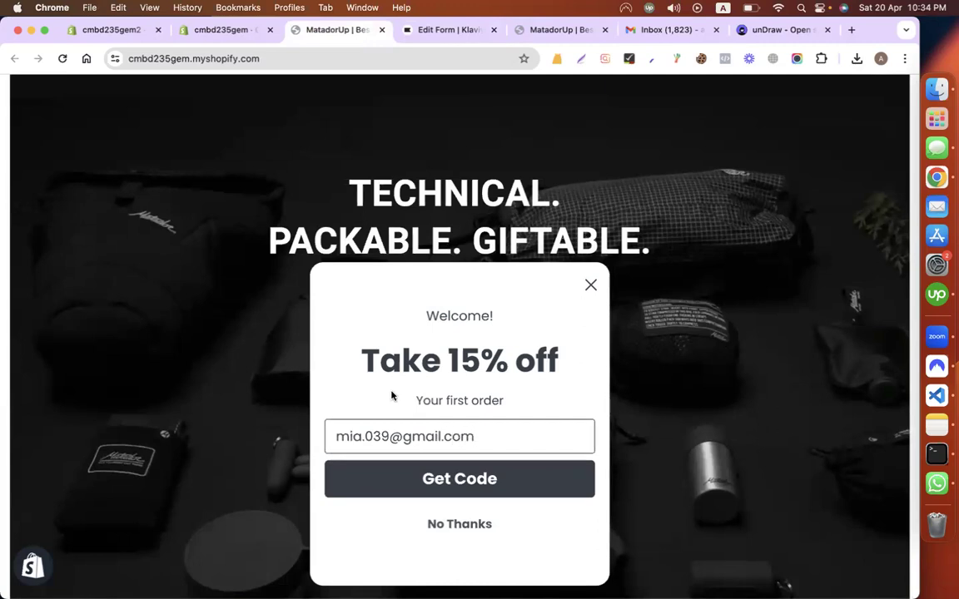
pyautogui.click(382, 488)
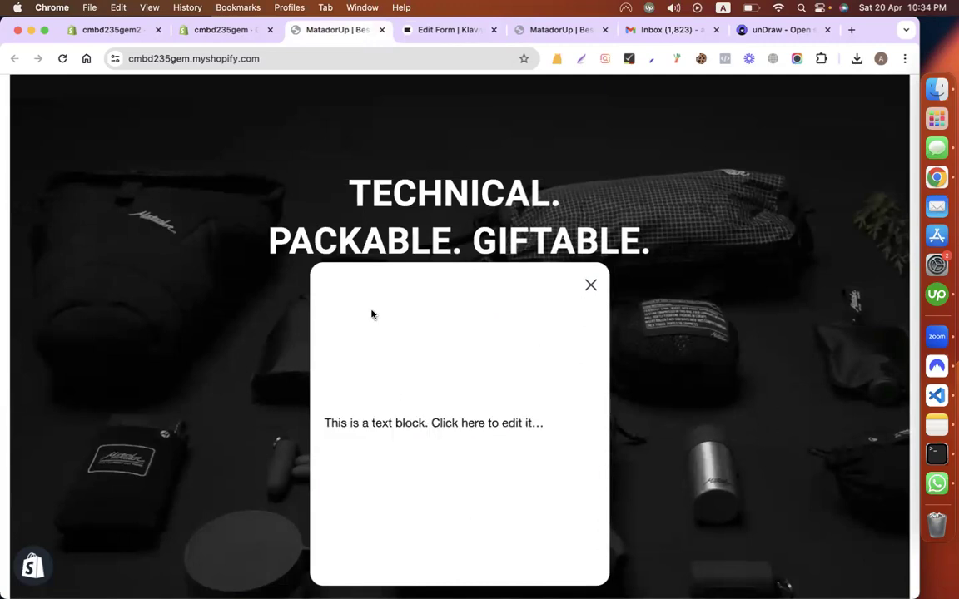
# Step: Select the placeholder text on the form's Success step in the Klaviyo editor
pyautogui.click(437, 30)
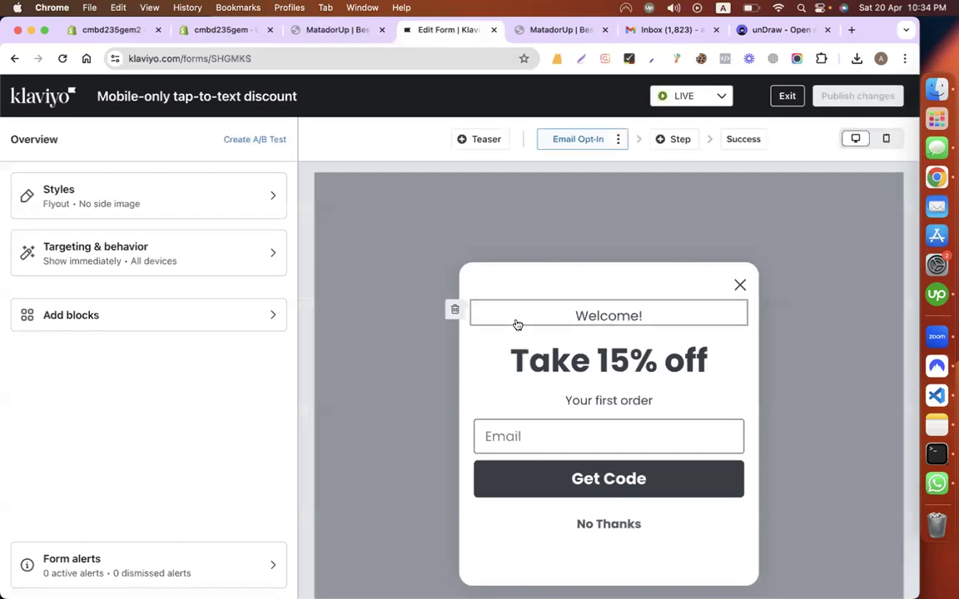
pyautogui.click(748, 142)
pyautogui.click(562, 429)
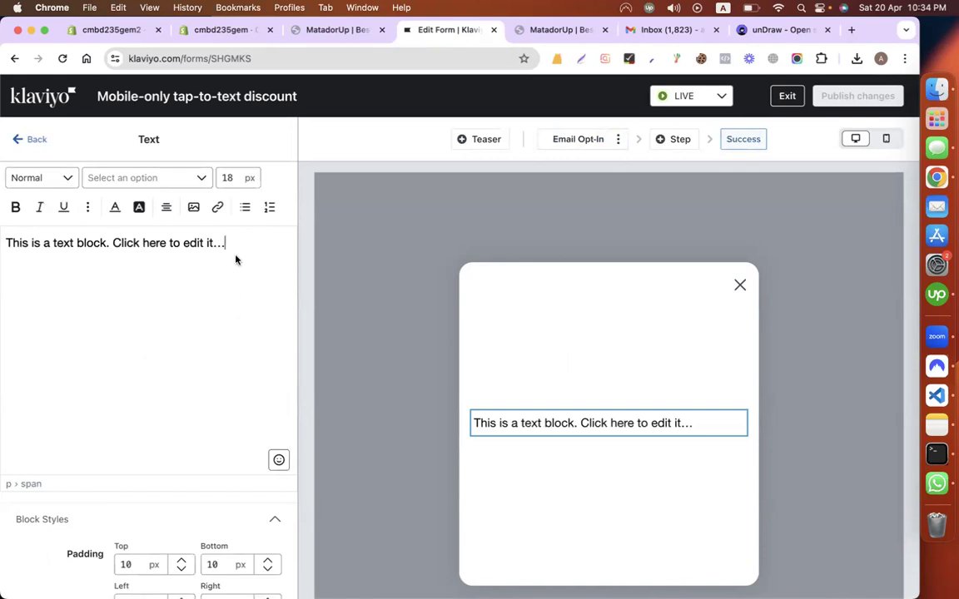
pyautogui.moveTo(224, 243); pyautogui.dragTo(4, 241)
# Step: Check the empty Shopify Discounts page, close that admin tab, and return to the storefront
pyautogui.click(244, 34)
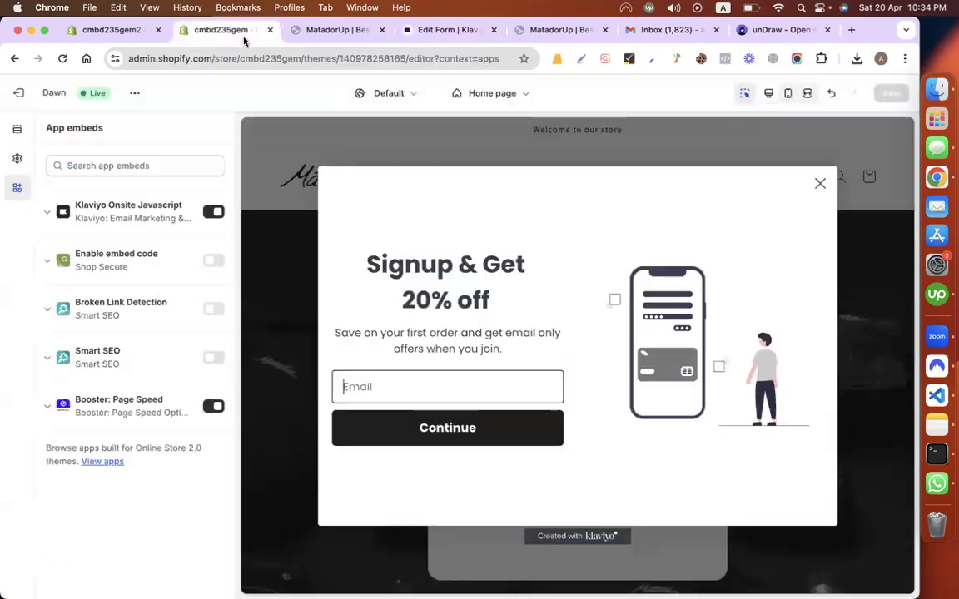
pyautogui.click(125, 34)
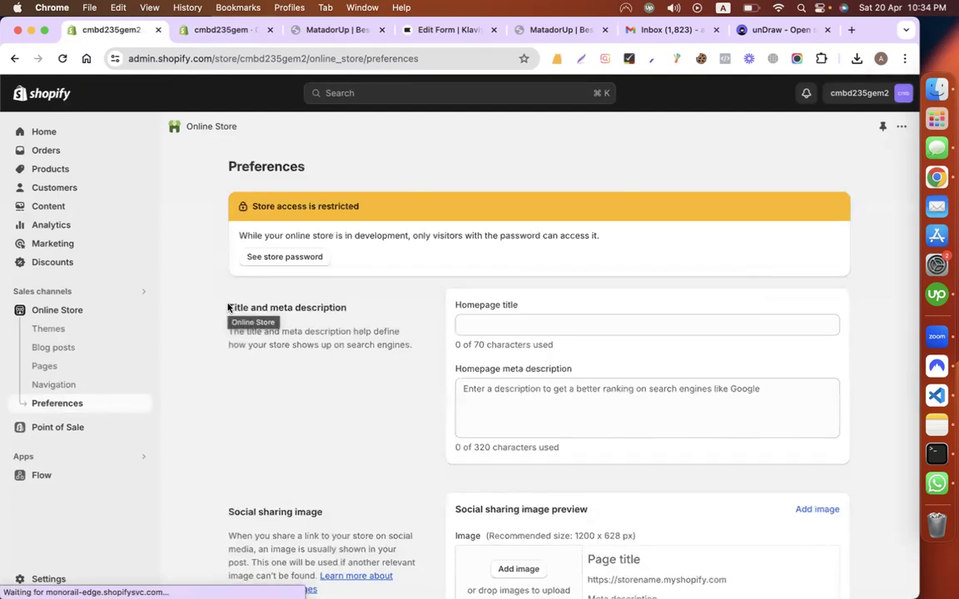
pyautogui.click(66, 261)
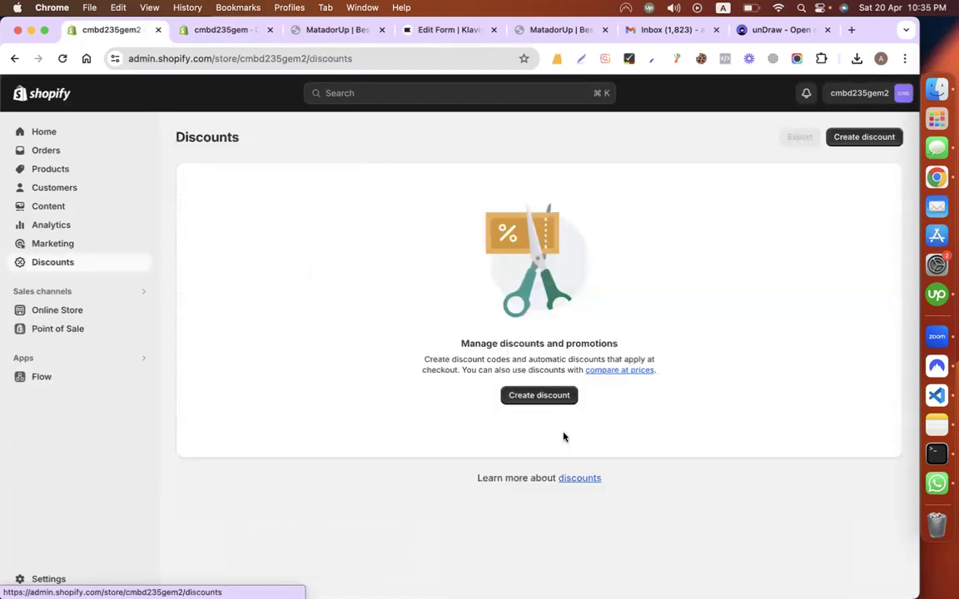
pyautogui.click(218, 30)
pyautogui.click(158, 30)
pyautogui.click(220, 30)
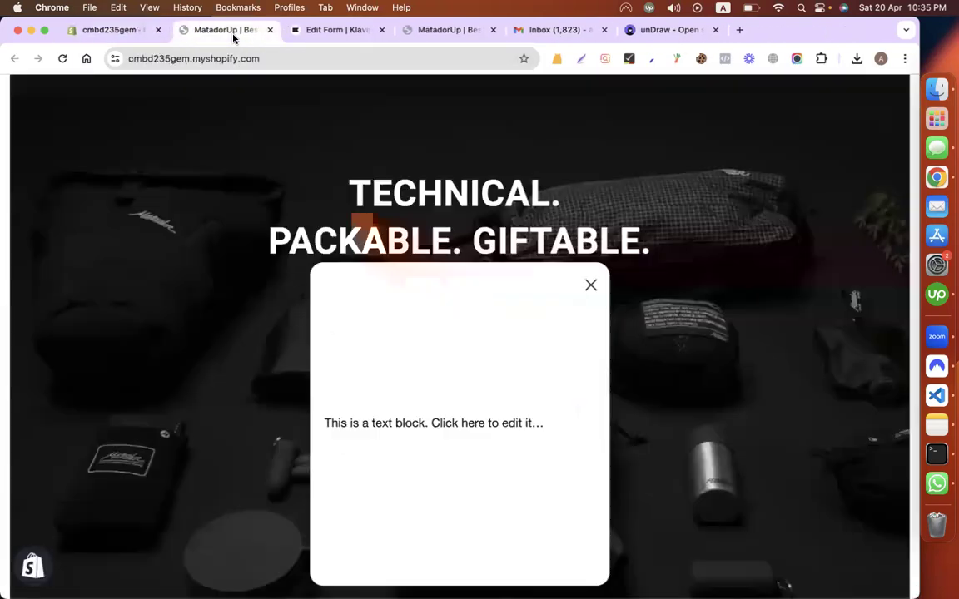
# Step: Replace the success text with 'Your Coupon Is :' and SUMMER20 on a new line, centred
pyautogui.click(312, 31)
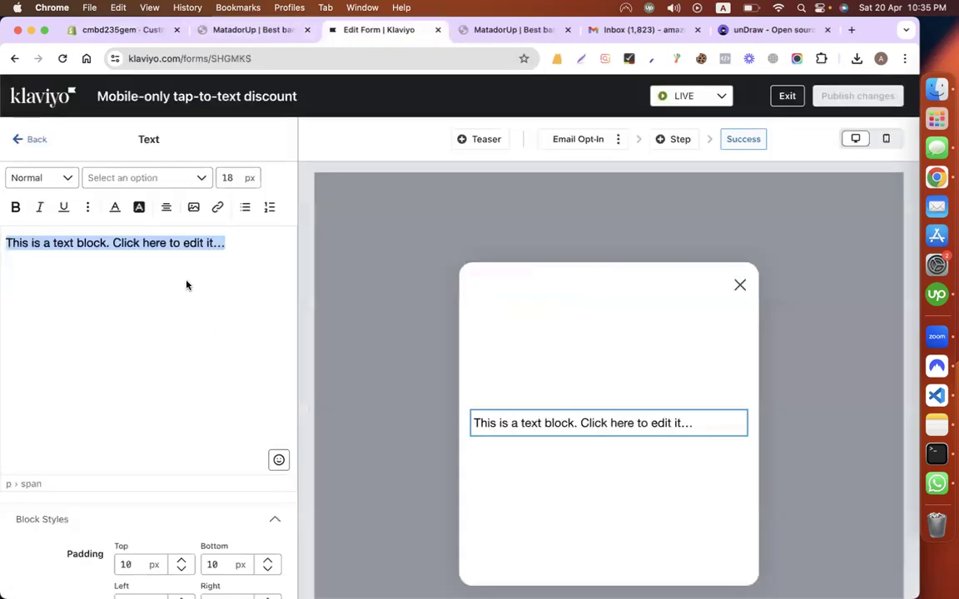
pyautogui.write('Y')
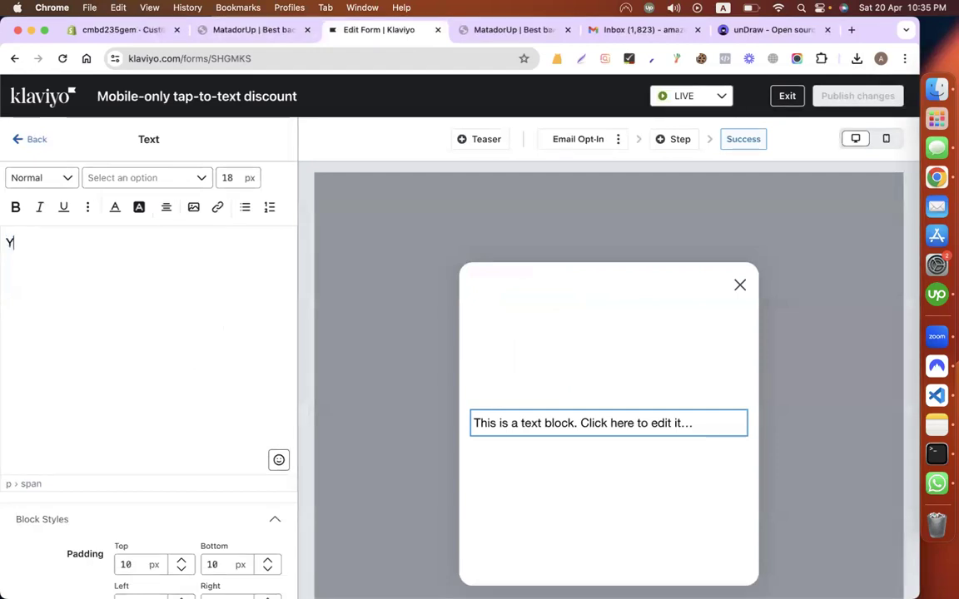
pyautogui.write('our Coupon Is ')
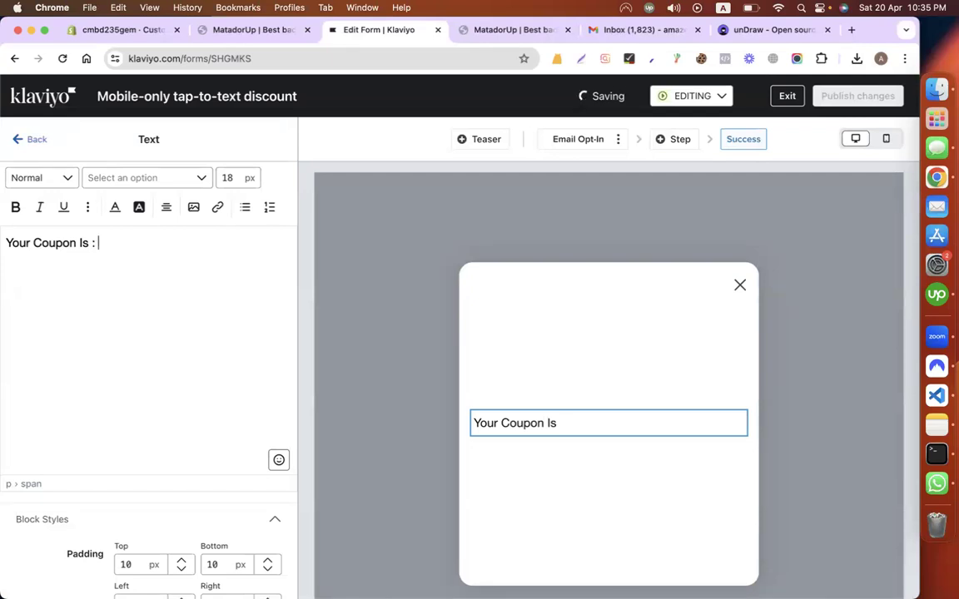
pyautogui.write(':')
pyautogui.press('Return')
pyautogui.write('SUMMER20')
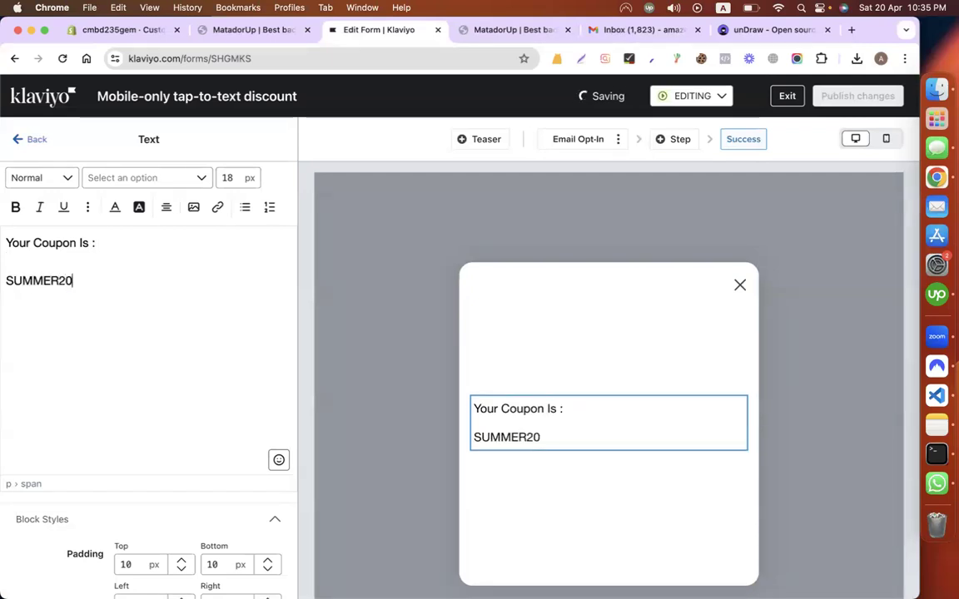
pyautogui.press('super+a')
pyautogui.click(166, 207)
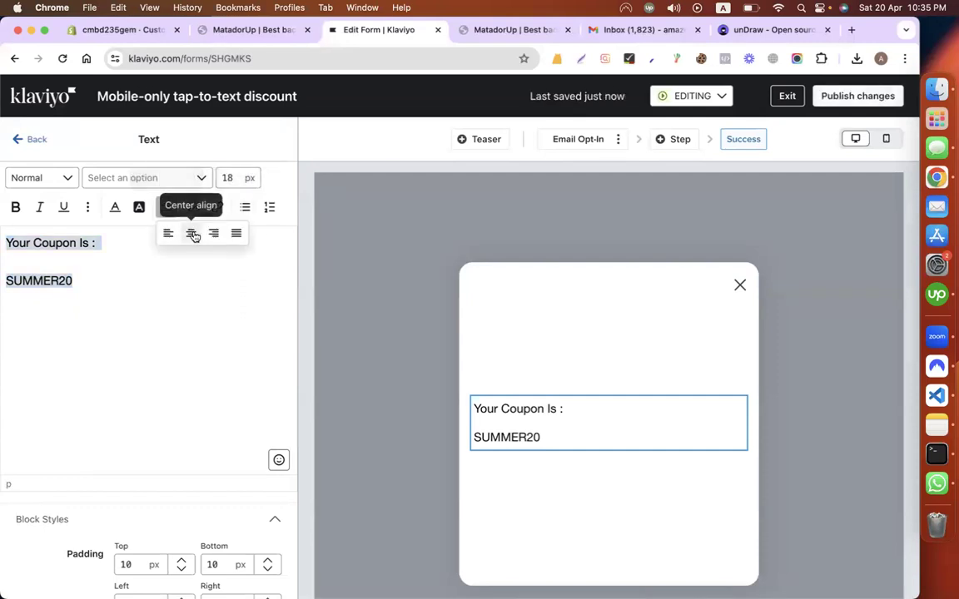
pyautogui.click(192, 233)
# Step: Make SUMMER20 bold and publish the form changes
pyautogui.click(261, 31)
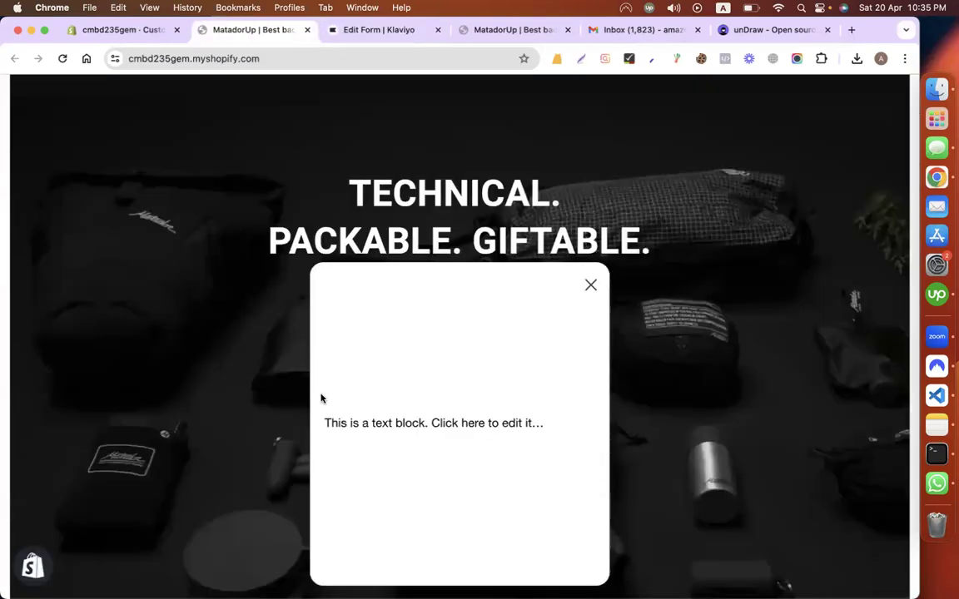
pyautogui.click(381, 30)
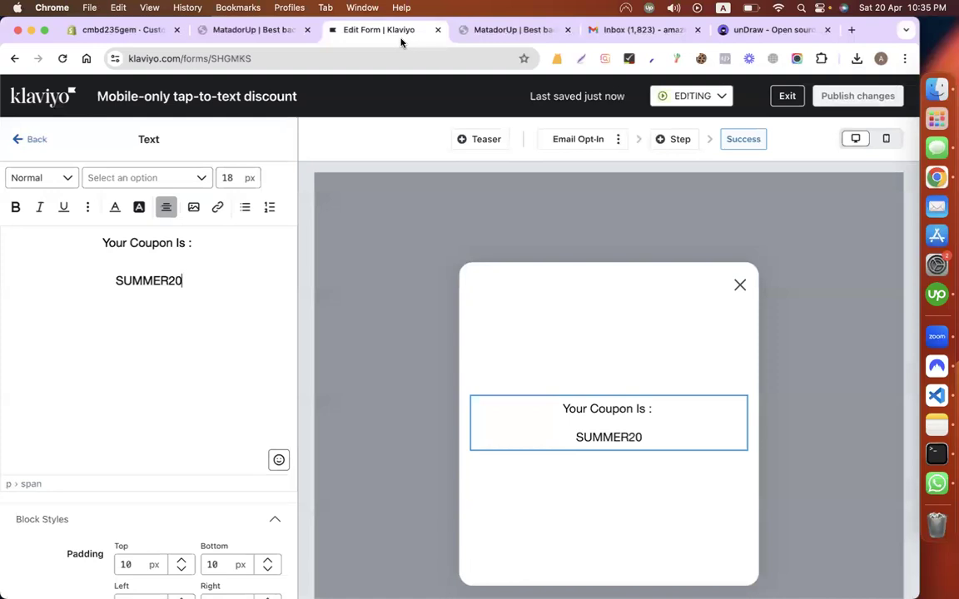
pyautogui.doubleClick(210, 282)
pyautogui.press('super+b')
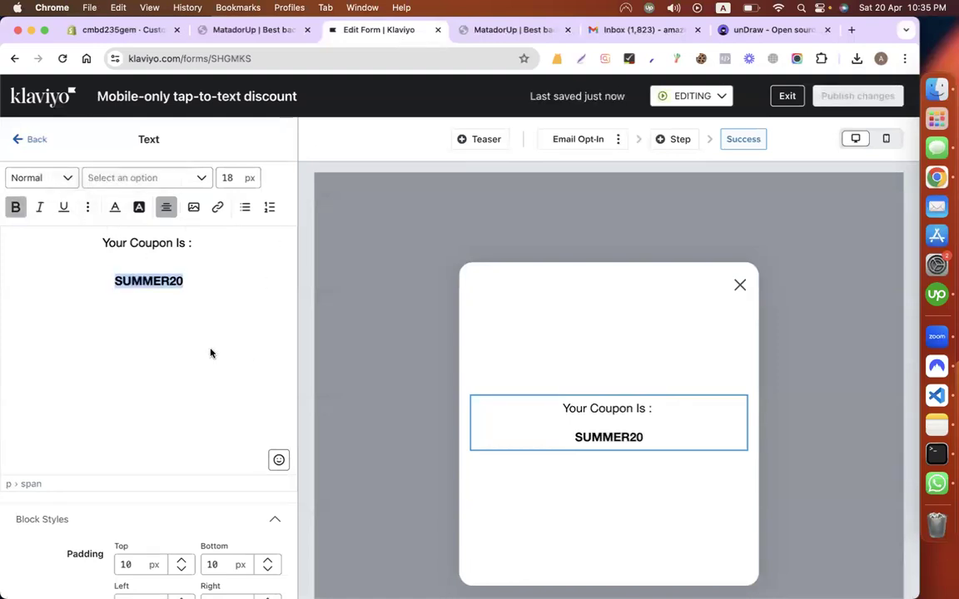
pyautogui.scroll(-2, 210, 353)
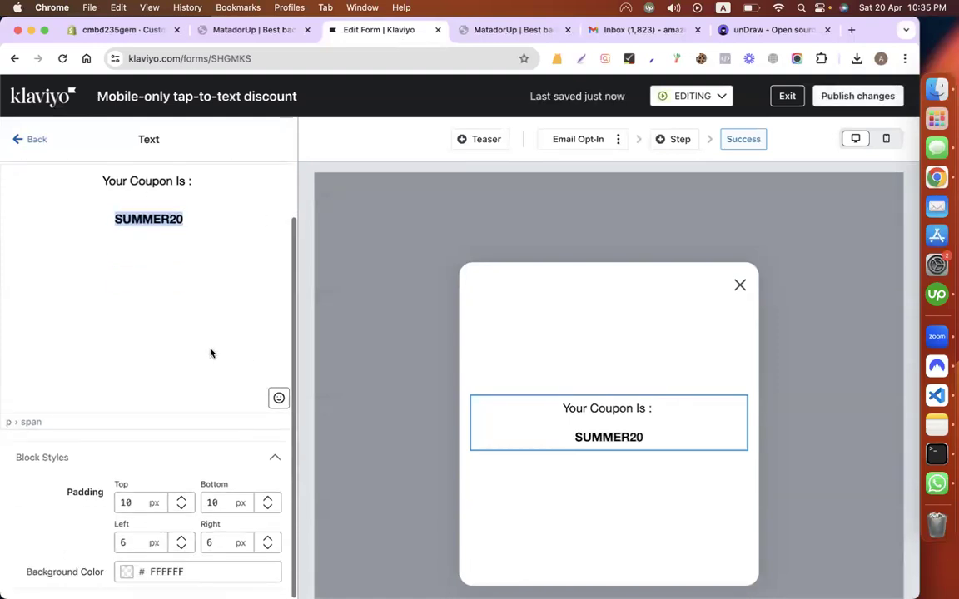
pyautogui.click(855, 98)
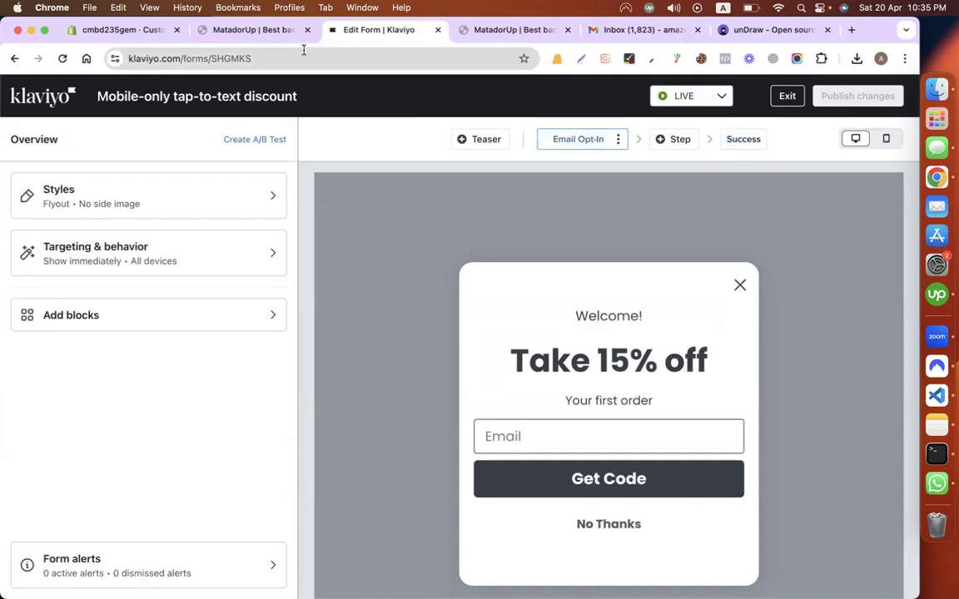
# Step: Leave the form editor for the Sign-up forms list
pyautogui.click(258, 33)
pyautogui.click(496, 31)
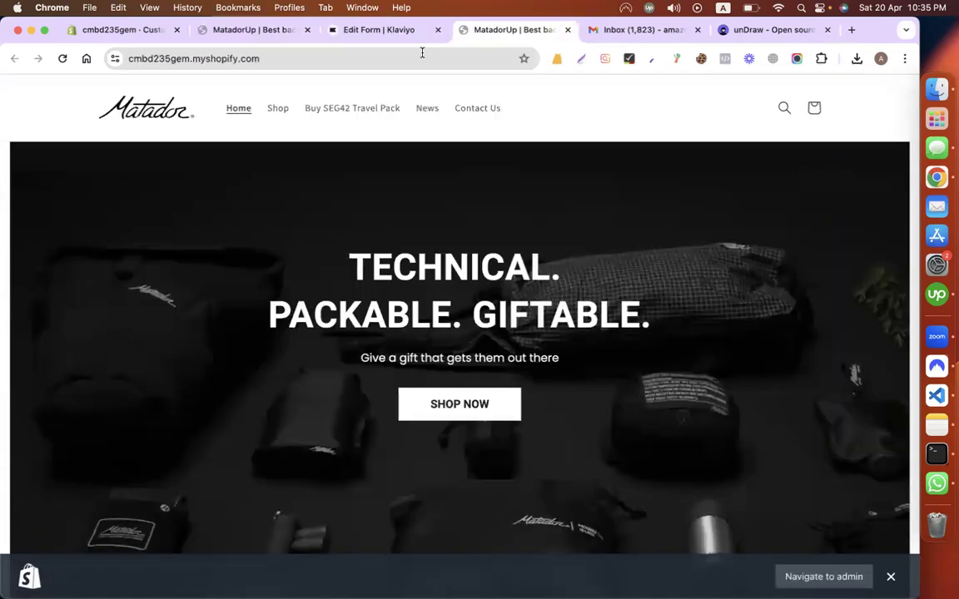
pyautogui.click(367, 38)
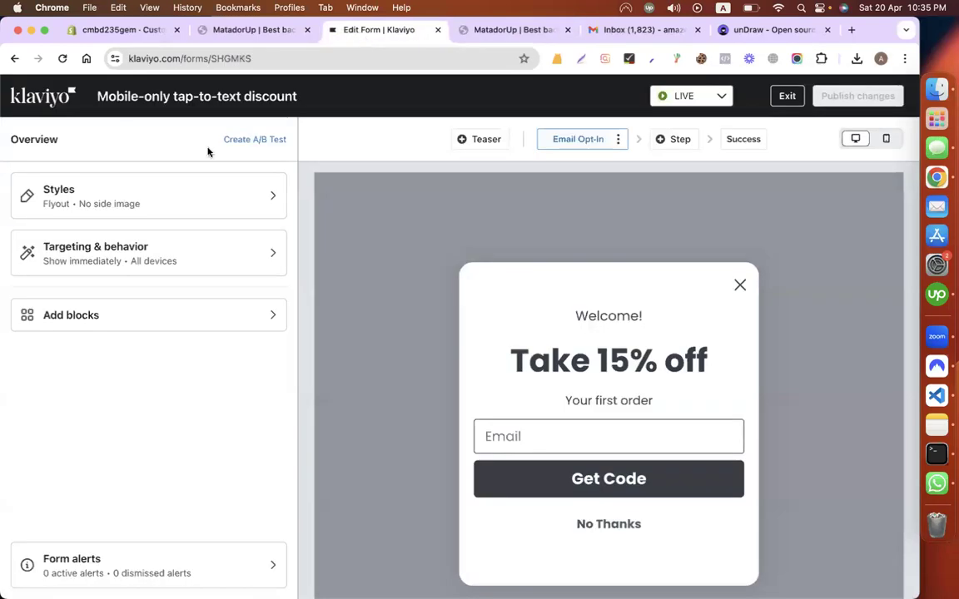
pyautogui.click(30, 104)
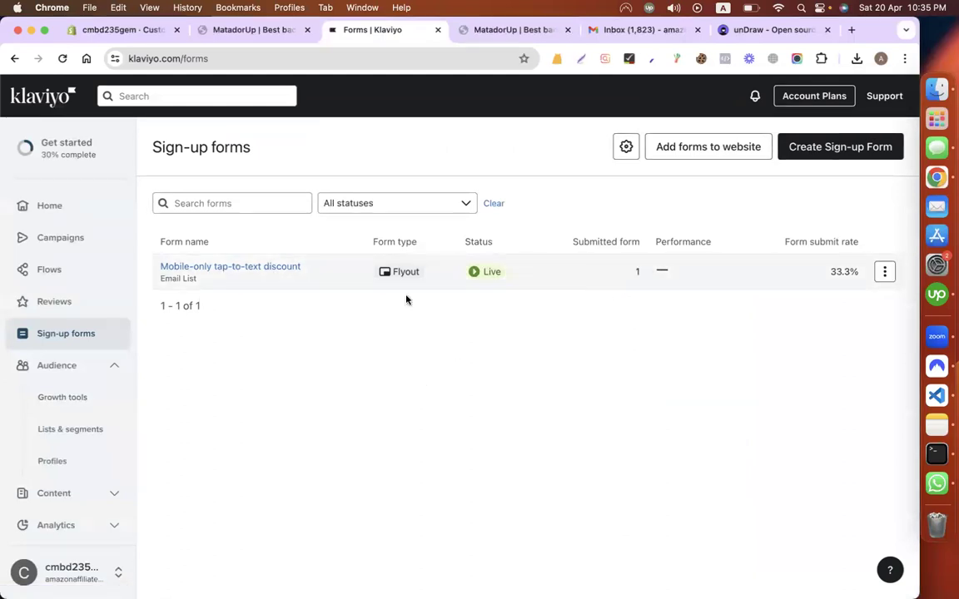
# Step: Reload Lists & Segments to show member counts, then return to Sign-up forms
pyautogui.click(72, 431)
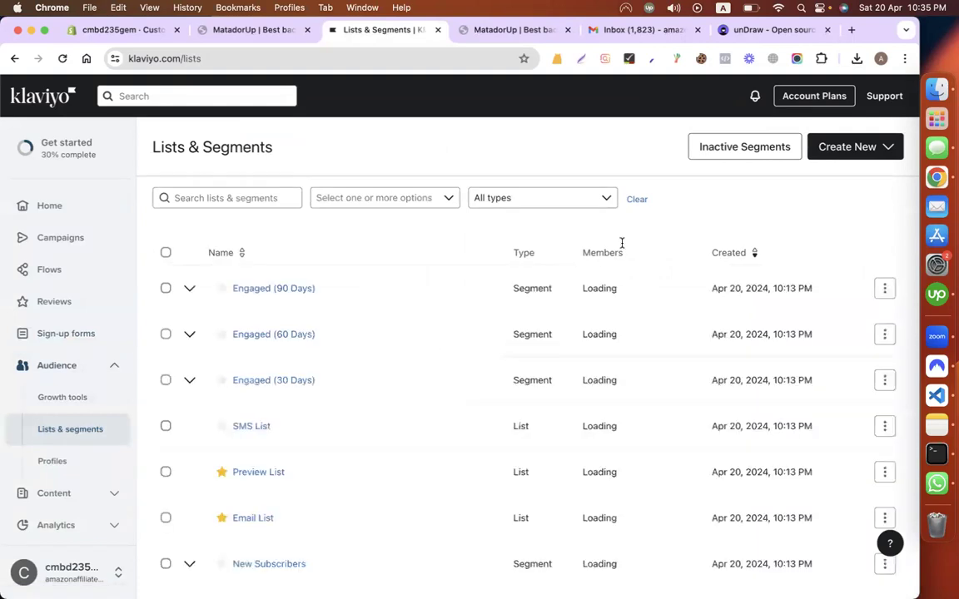
pyautogui.scroll(-3, 724, 222)
pyautogui.scroll(3, 723, 221)
pyautogui.scroll(-3, 723, 221)
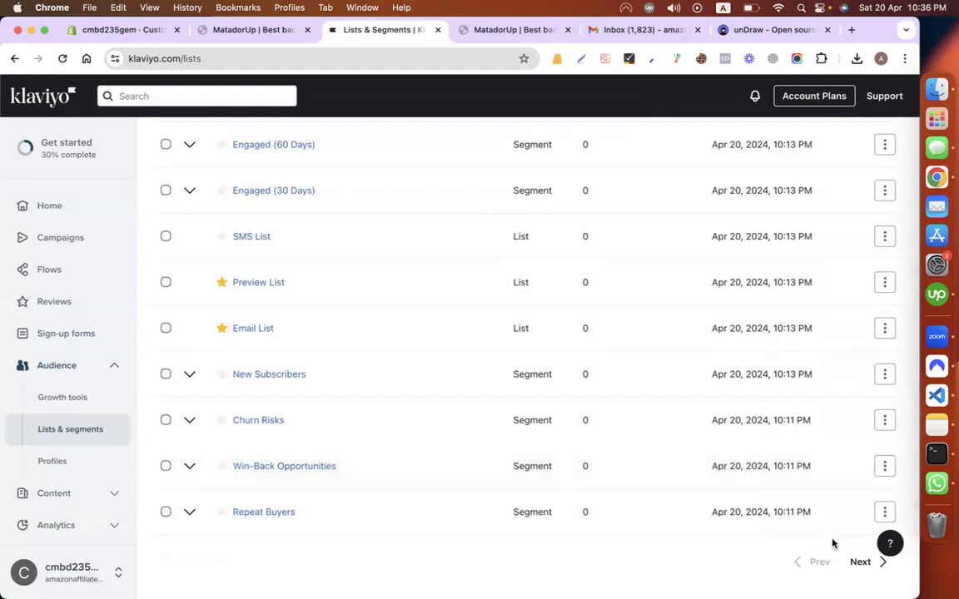
pyautogui.click(63, 58)
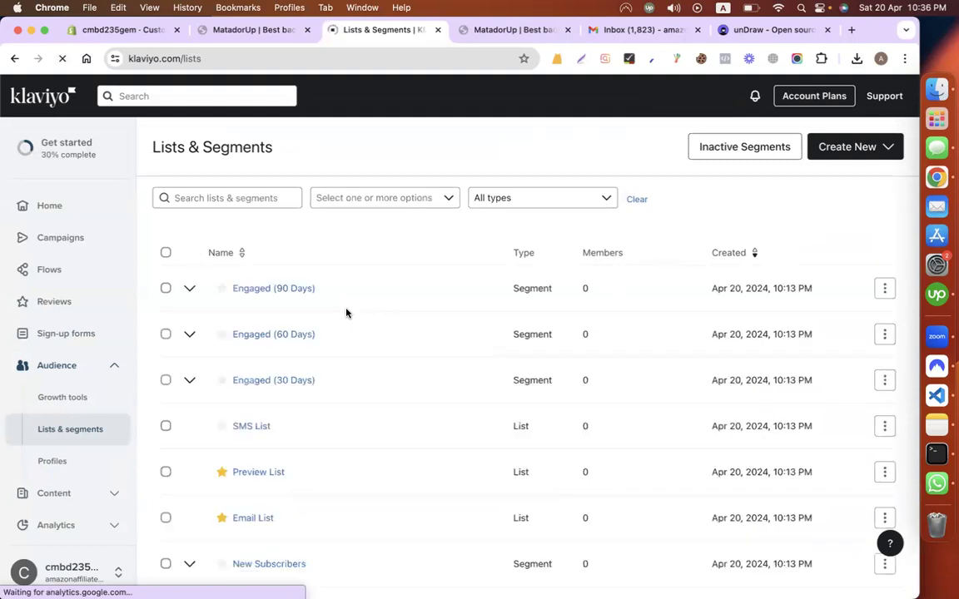
pyautogui.scroll(-5, 351, 317)
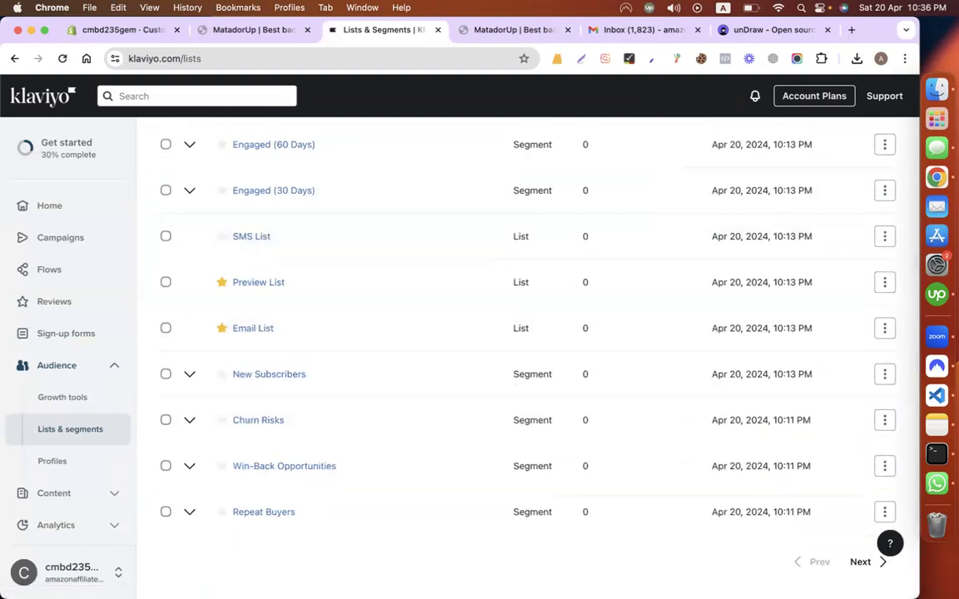
pyautogui.scroll(5, 621, 347)
pyautogui.click(90, 333)
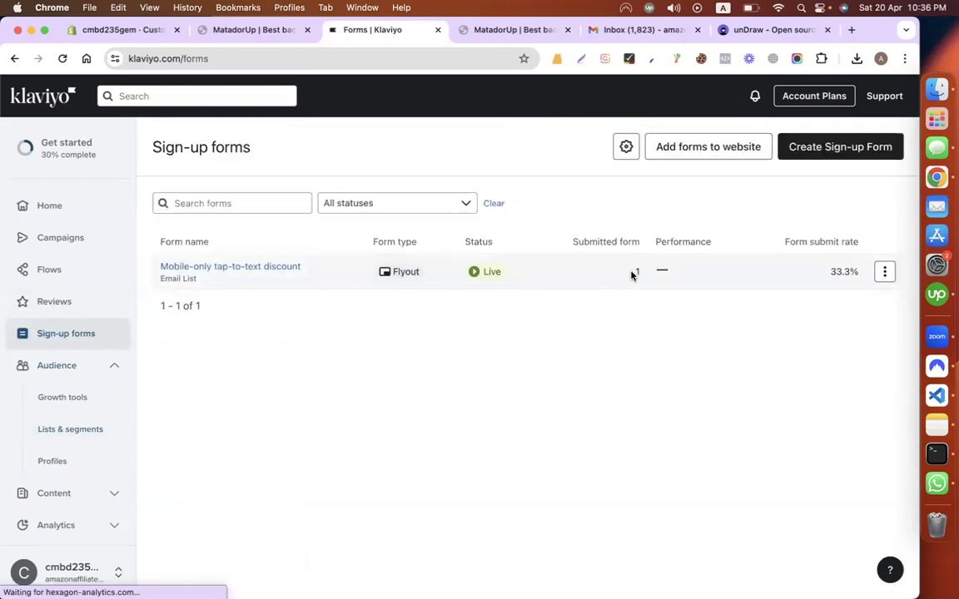
# Step: Confirm the sign-up popup appears on the live store page, then return to Klaviyo
pyautogui.click(507, 30)
pyautogui.click(228, 34)
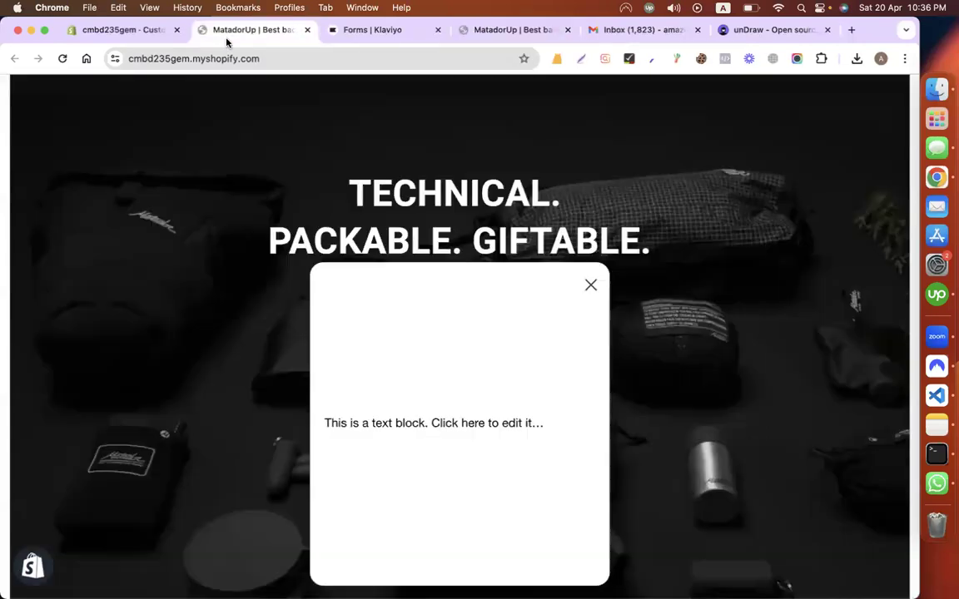
pyautogui.click(394, 34)
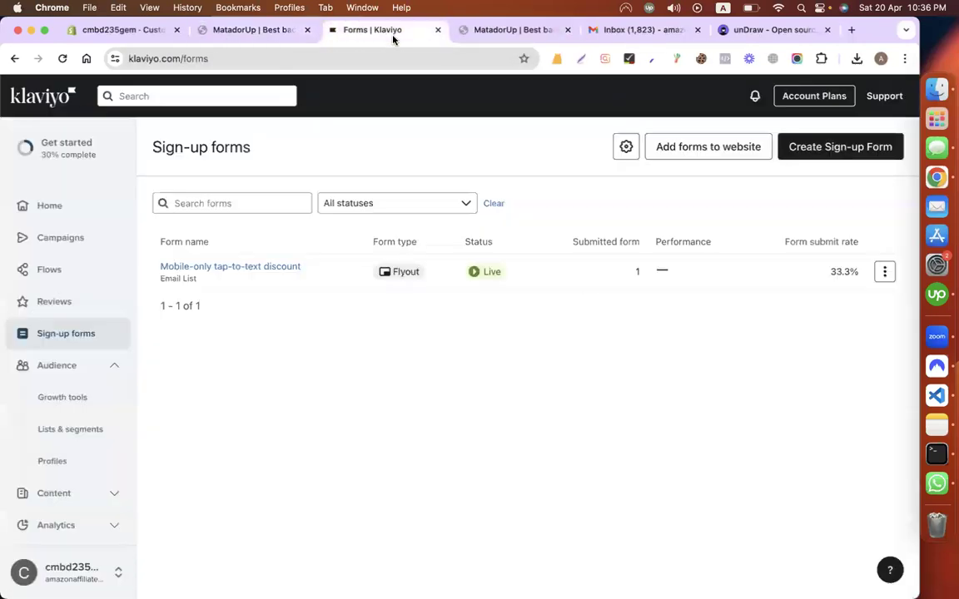
# Step: From the Klaviyo dashboard's Flows section, start a new welcome series
pyautogui.click(12, 100)
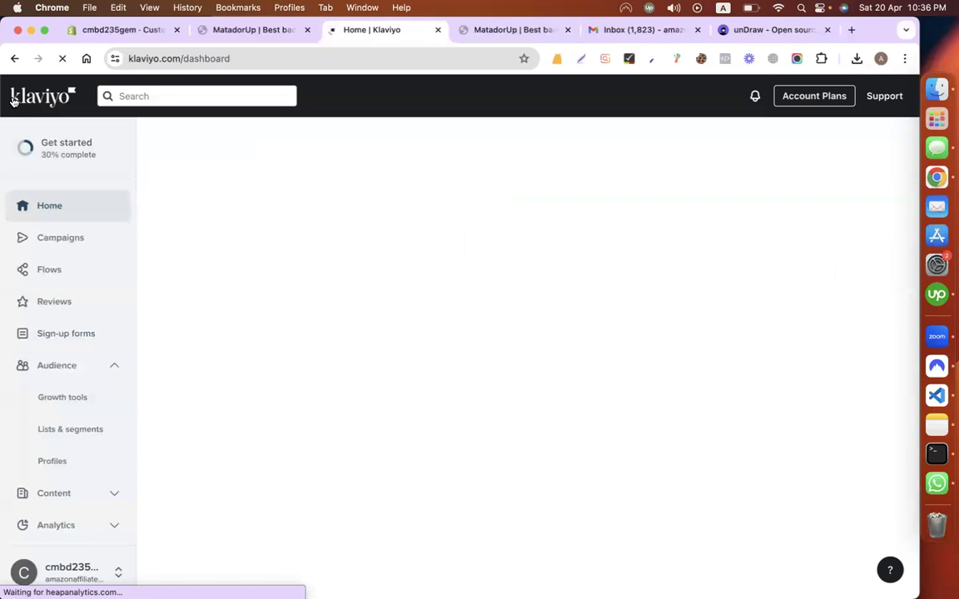
pyautogui.click(58, 267)
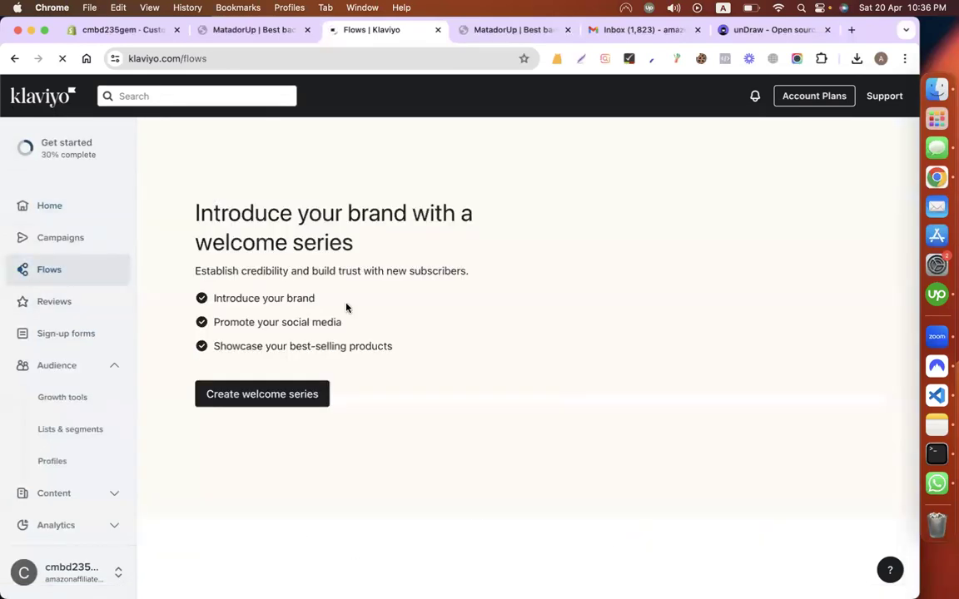
pyautogui.click(313, 395)
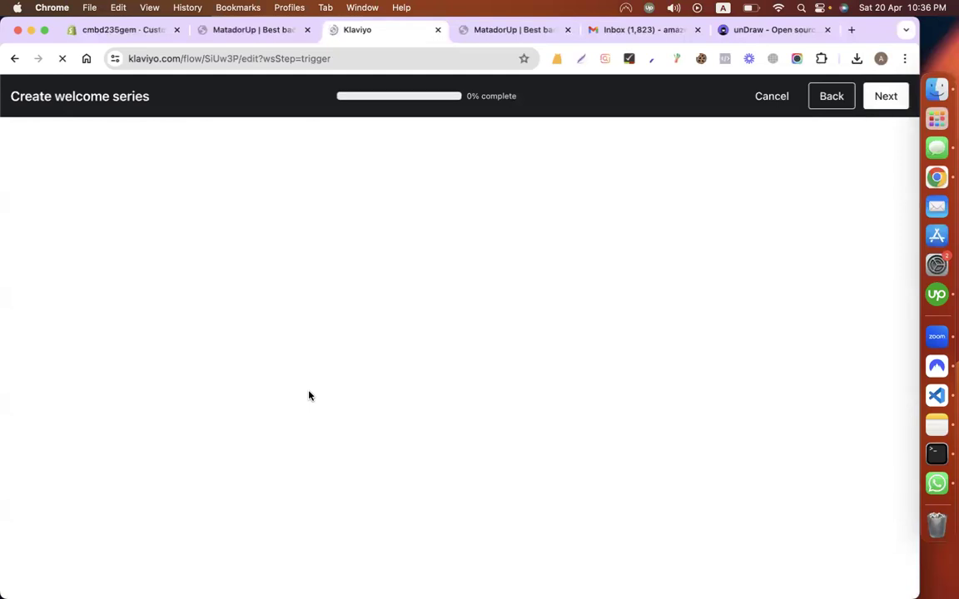
# Step: Go to fiverr.com from the unDraw tab's address bar
pyautogui.click(782, 30)
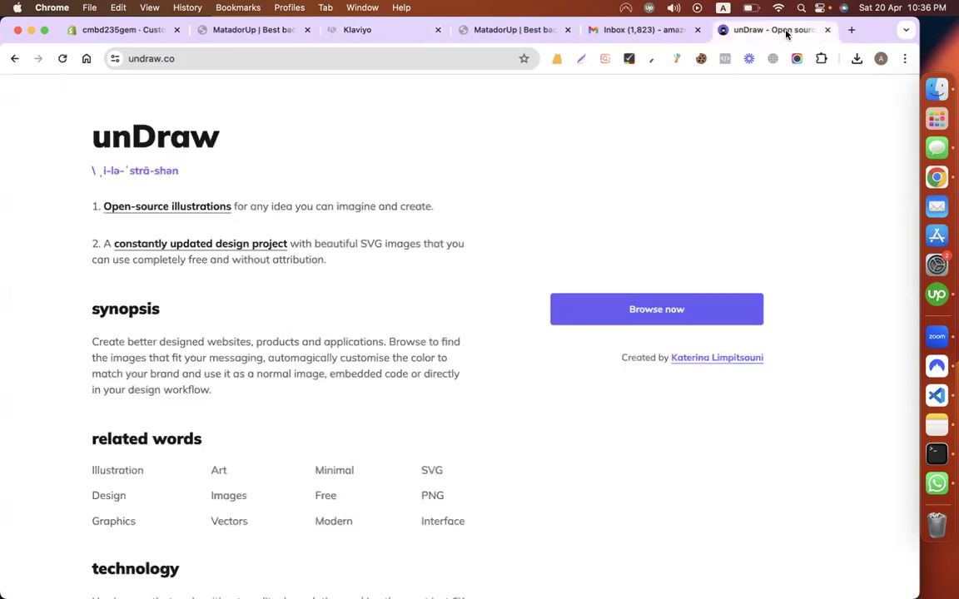
pyautogui.click(469, 52)
pyautogui.write('fiverr.com')
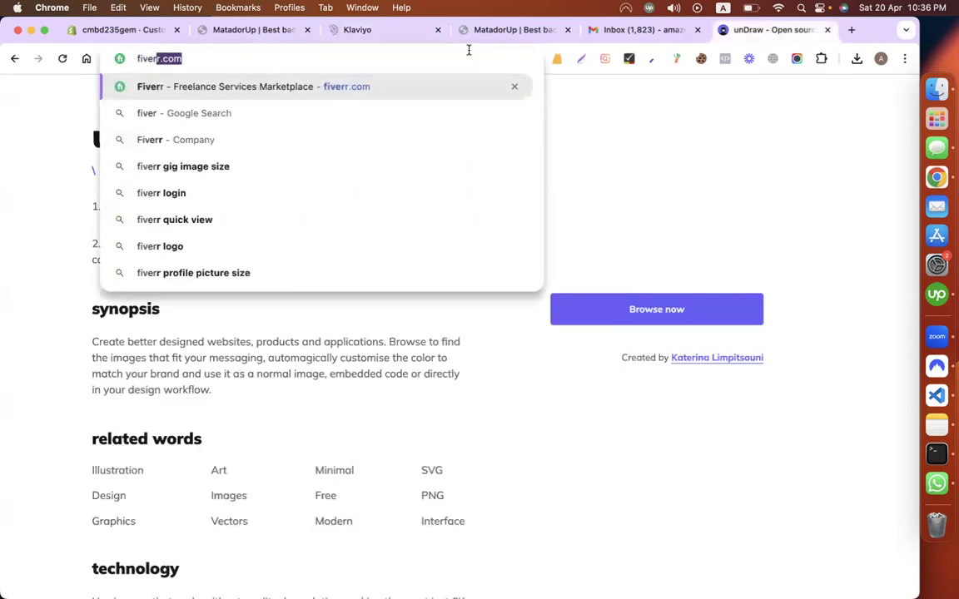
pyautogui.press('Return')
# Step: Search Fiverr for 'klaviyo for shopify' and dismiss the sign-up modal over the results
pyautogui.click(178, 362)
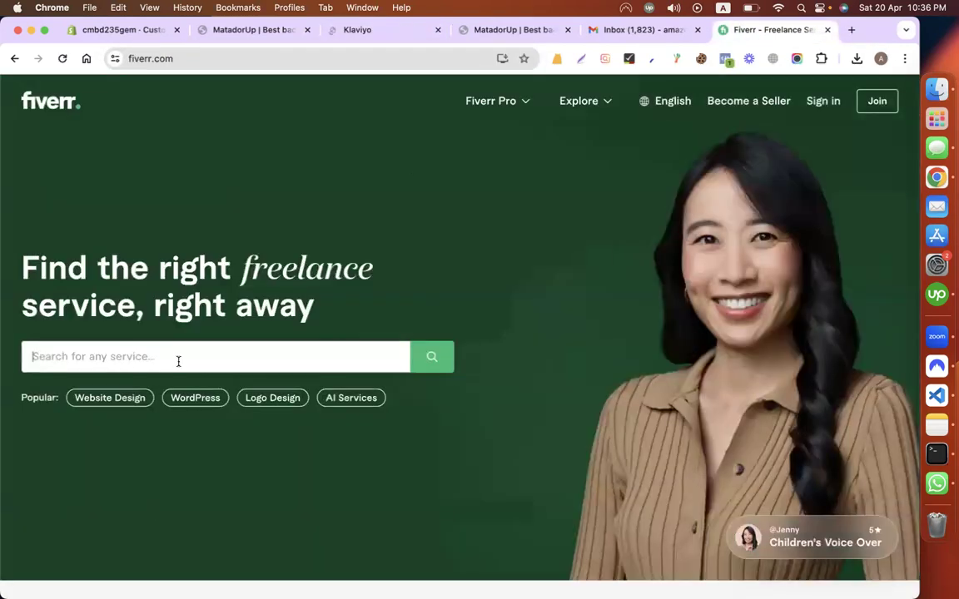
pyautogui.write('sho')
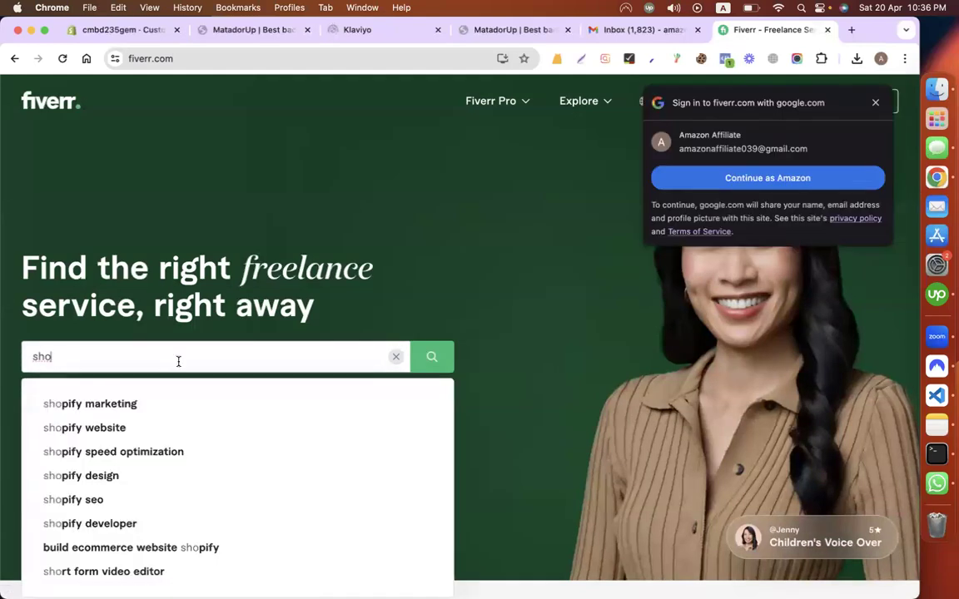
pyautogui.press('super+a')
pyautogui.write('kl')
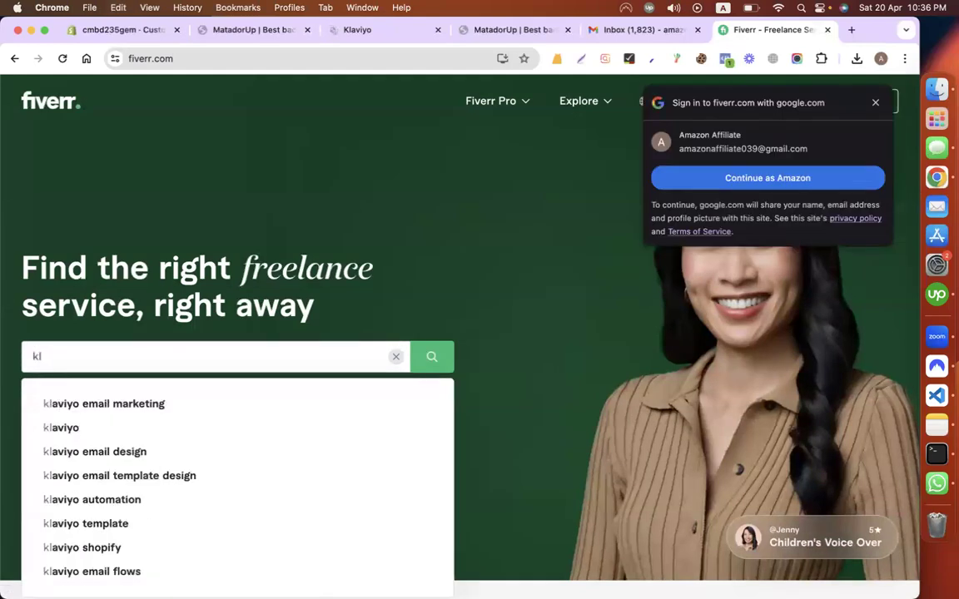
pyautogui.write('aviyo ')
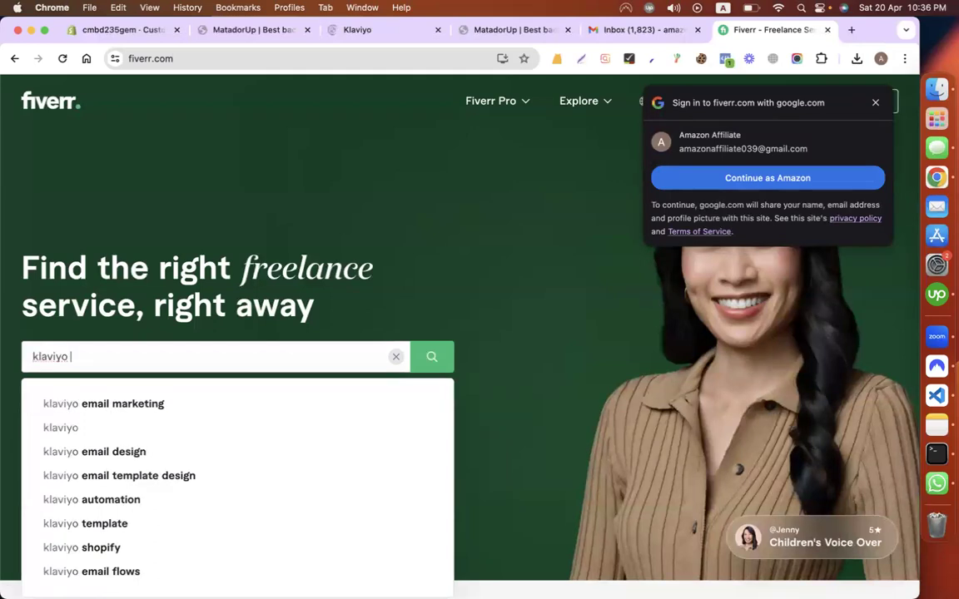
pyautogui.write('for shopify')
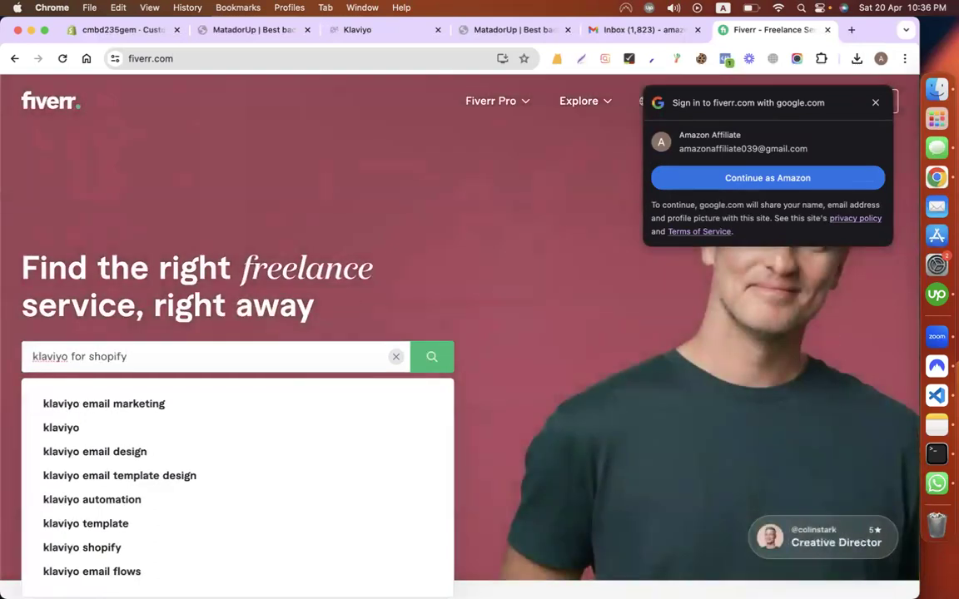
pyautogui.press('Return')
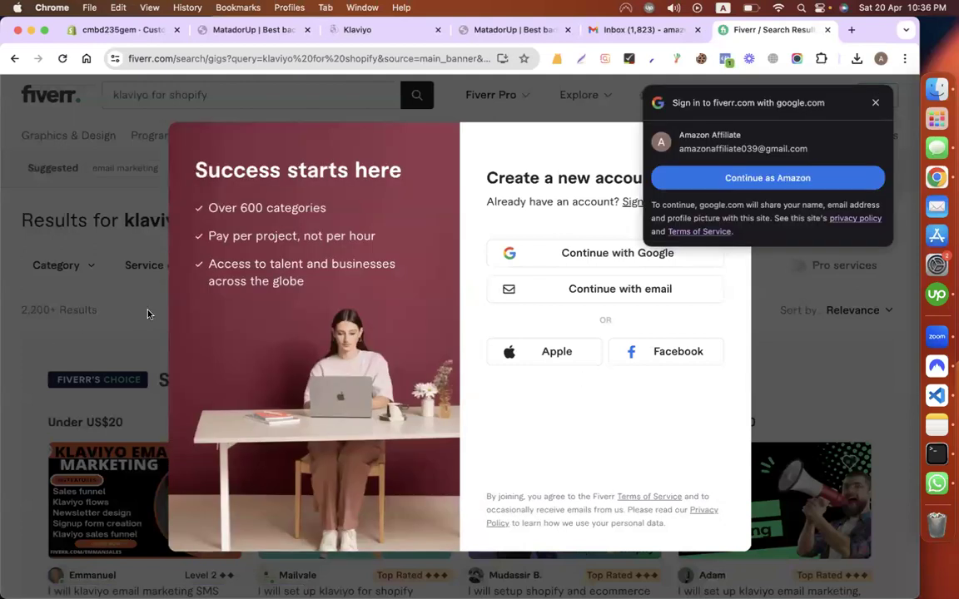
pyautogui.click(140, 312)
pyautogui.scroll(-3, 425, 326)
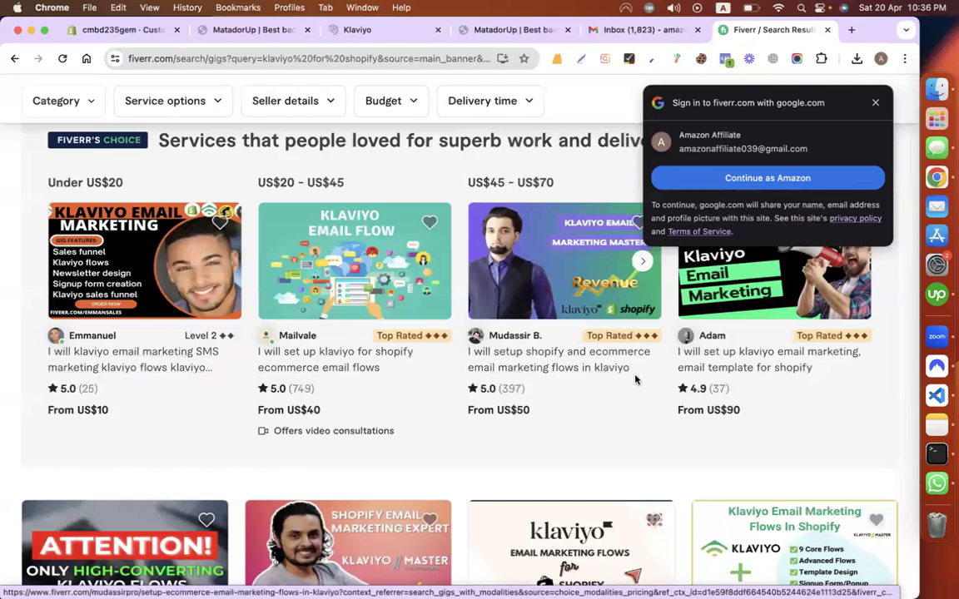
# Step: Set Email List as the welcome series trigger list and advance
pyautogui.click(366, 28)
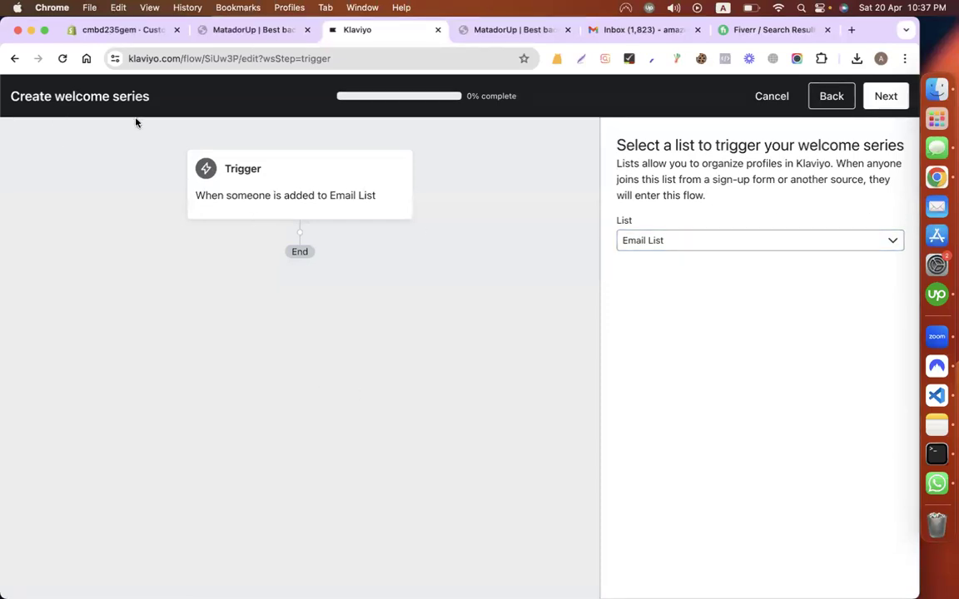
pyautogui.click(259, 30)
pyautogui.click(342, 30)
pyautogui.click(684, 241)
pyautogui.click(650, 339)
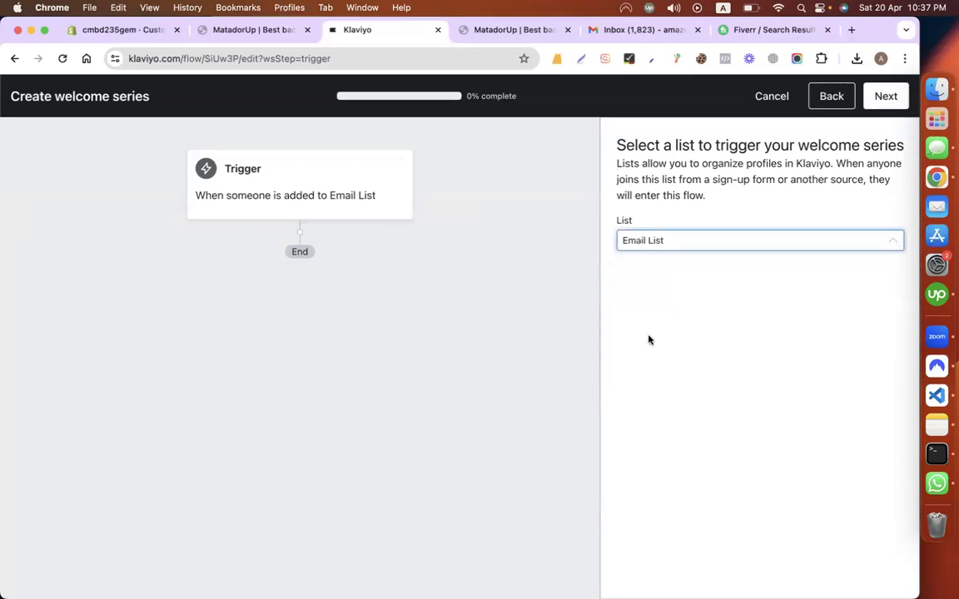
pyautogui.click(884, 97)
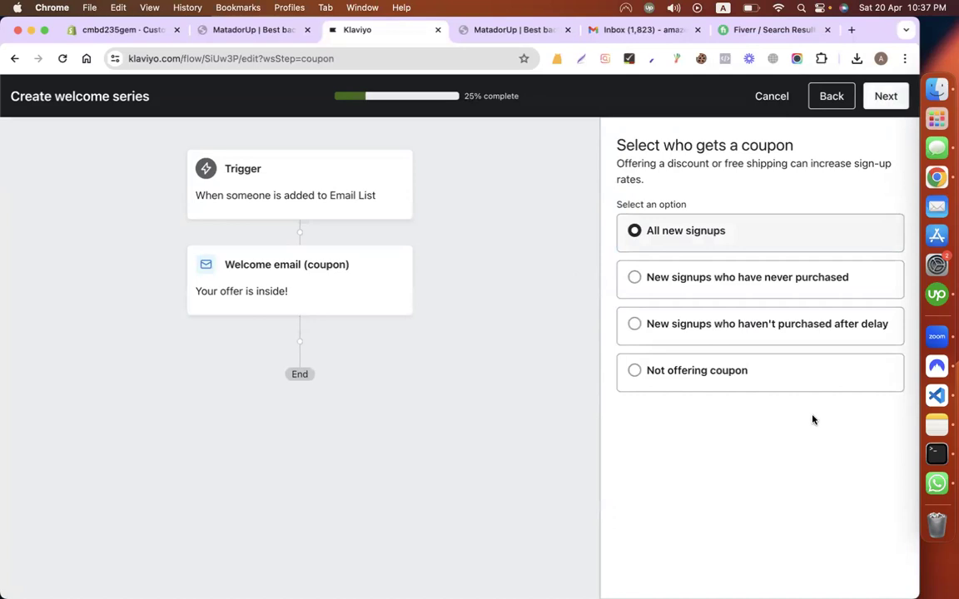
# Step: Keep the coupon going to all new signups and move on to the coupon code step
pyautogui.moveTo(563, 401)
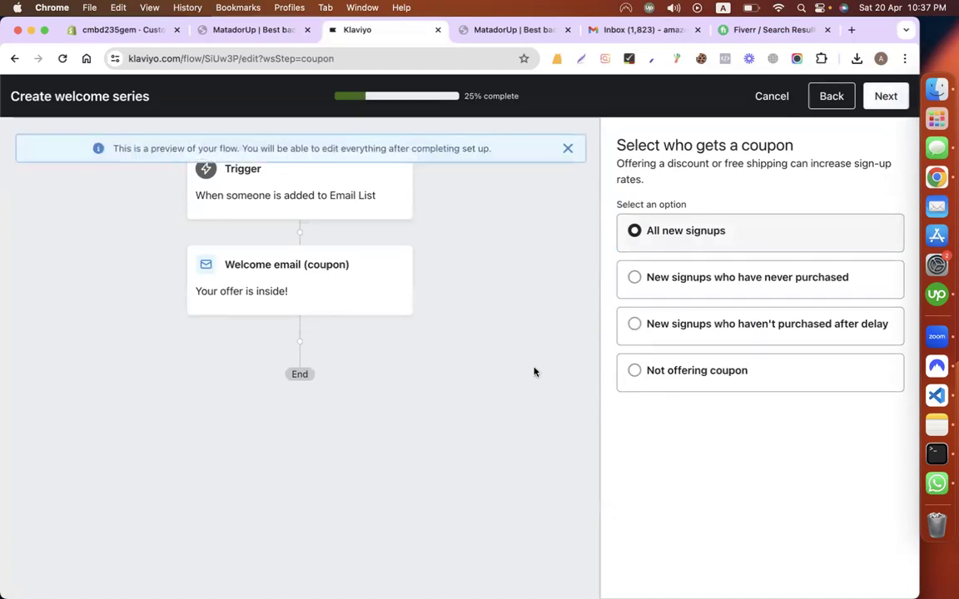
pyautogui.scroll(-2, 522, 360)
pyautogui.scroll(4, 522, 359)
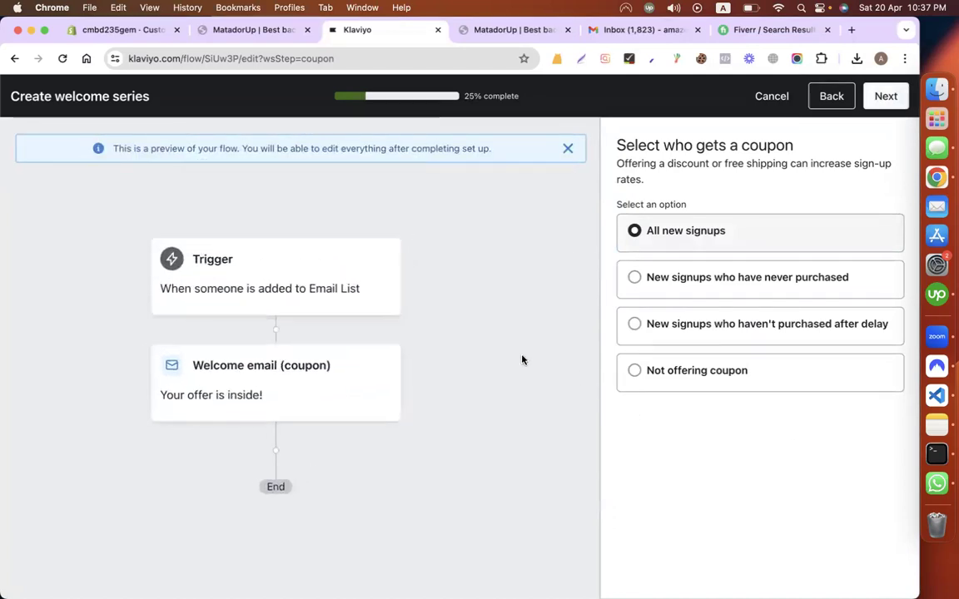
pyautogui.scroll(1, 533, 341)
pyautogui.scroll(5, 591, 376)
pyautogui.scroll(-5, 566, 316)
pyautogui.scroll(-3, 499, 338)
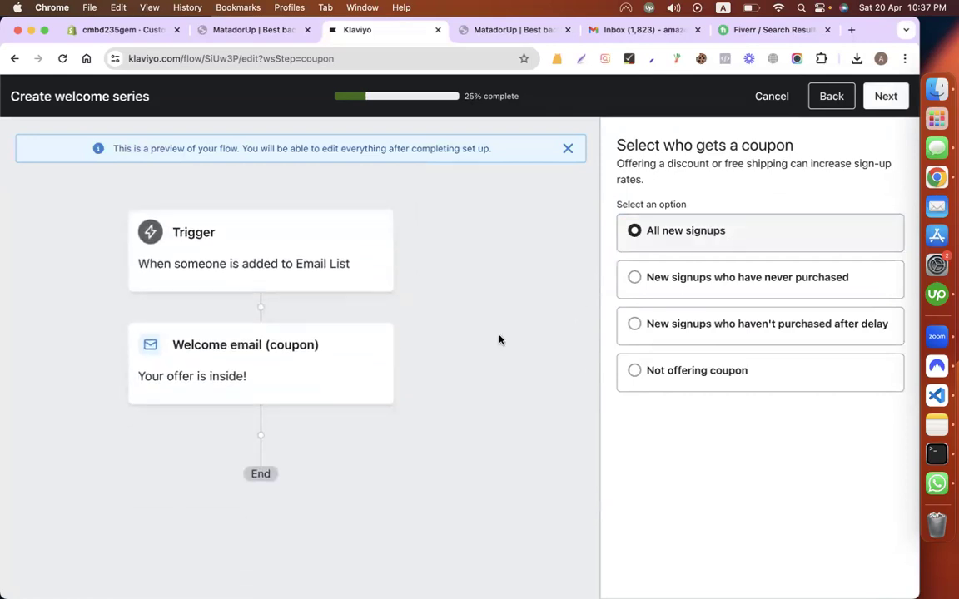
pyautogui.click(884, 96)
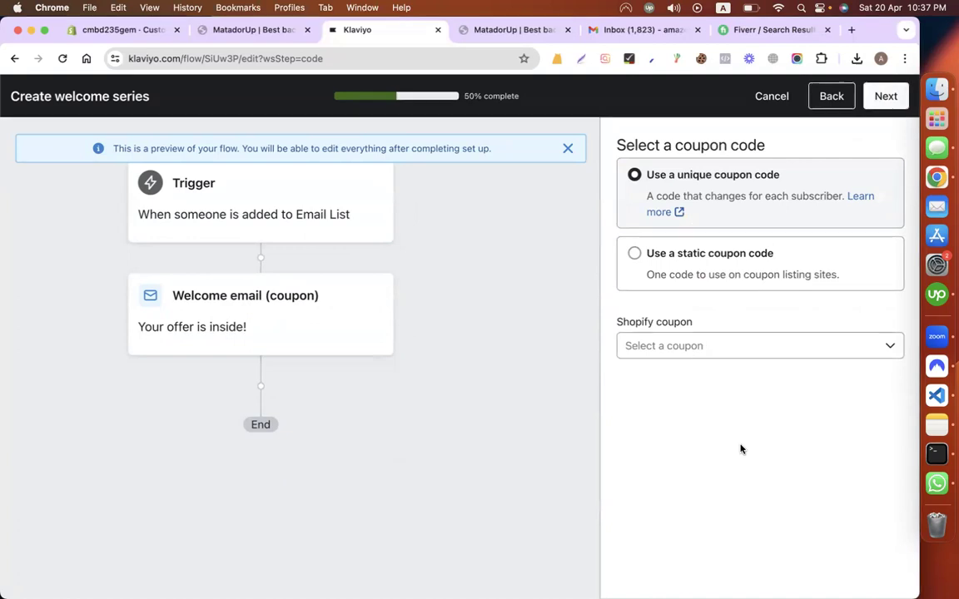
# Step: Use static coupon code SUMMER20 with description 'GET 20% OFF' and advance to adding messages
pyautogui.click(690, 347)
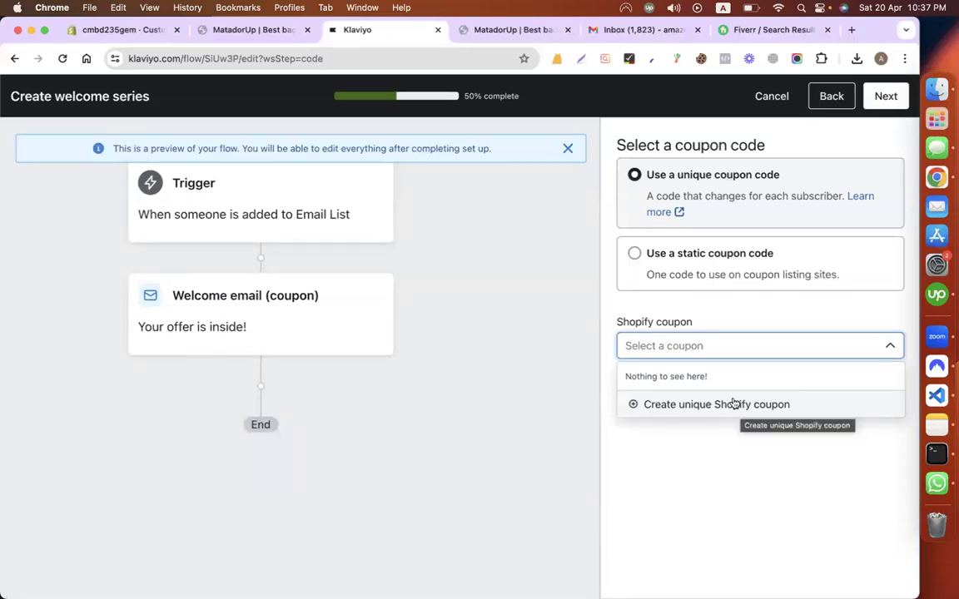
pyautogui.click(676, 307)
pyautogui.click(636, 265)
pyautogui.click(640, 358)
pyautogui.write('SUMMER20')
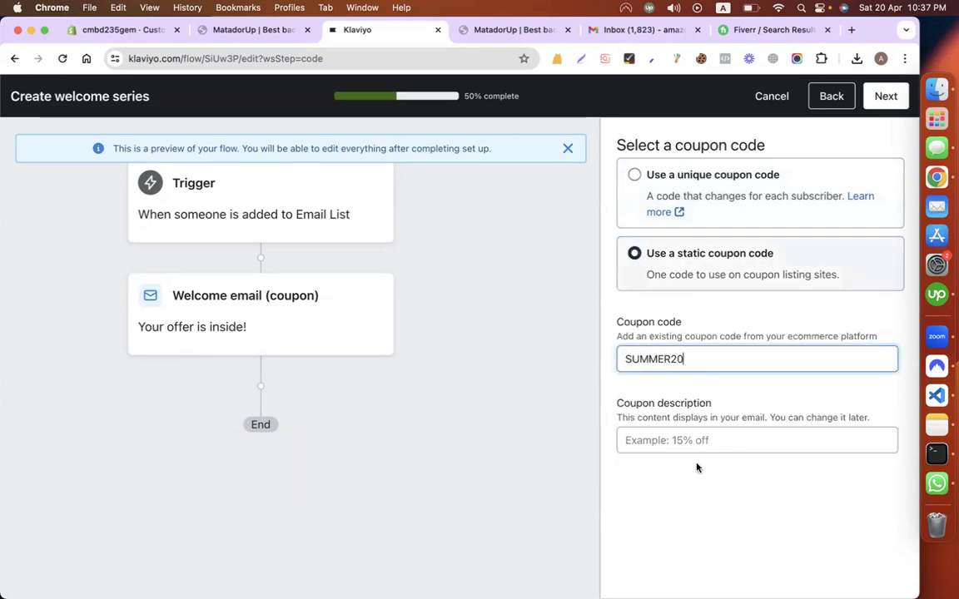
pyautogui.press('Tab')
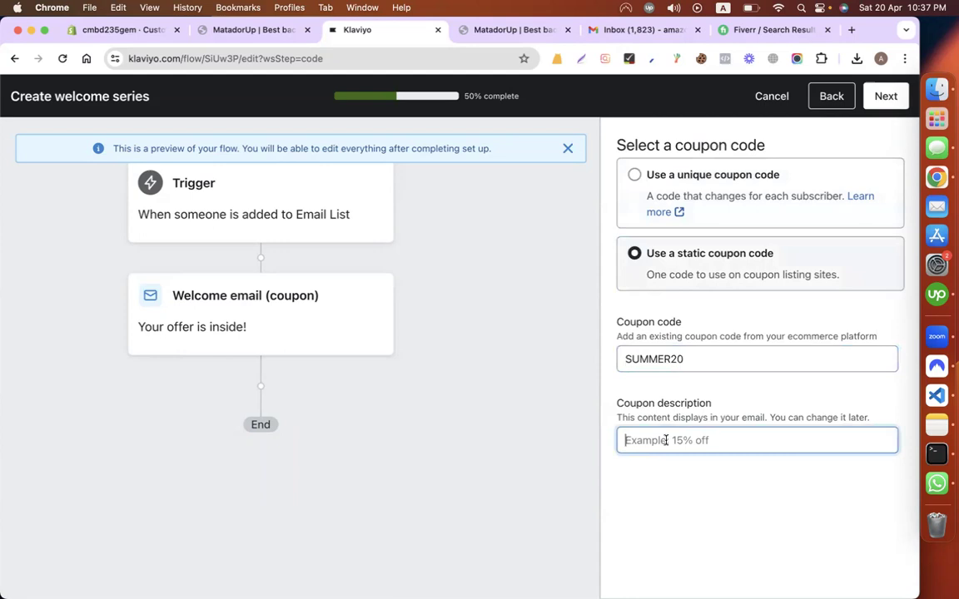
pyautogui.write('GET 20')
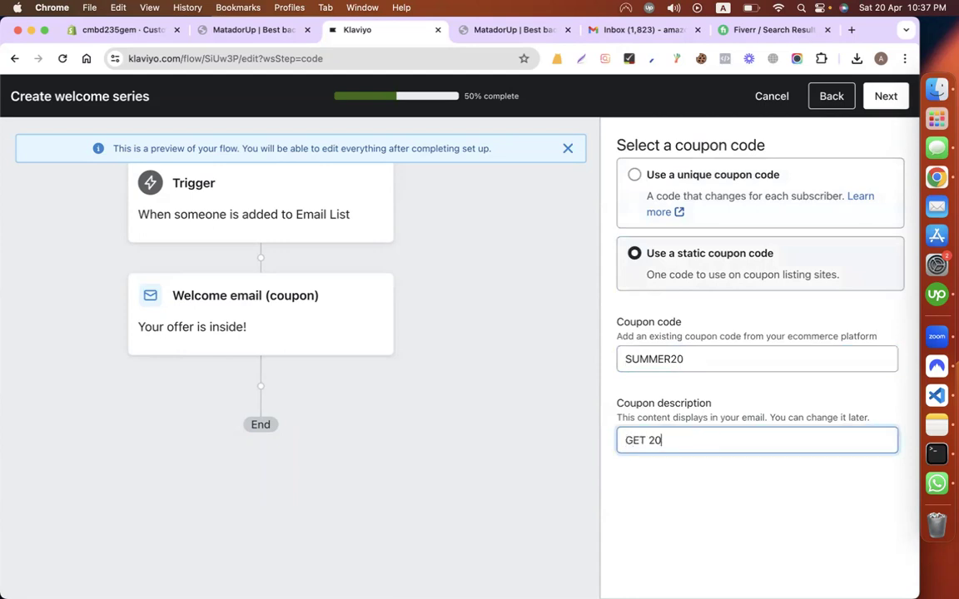
pyautogui.click(759, 277)
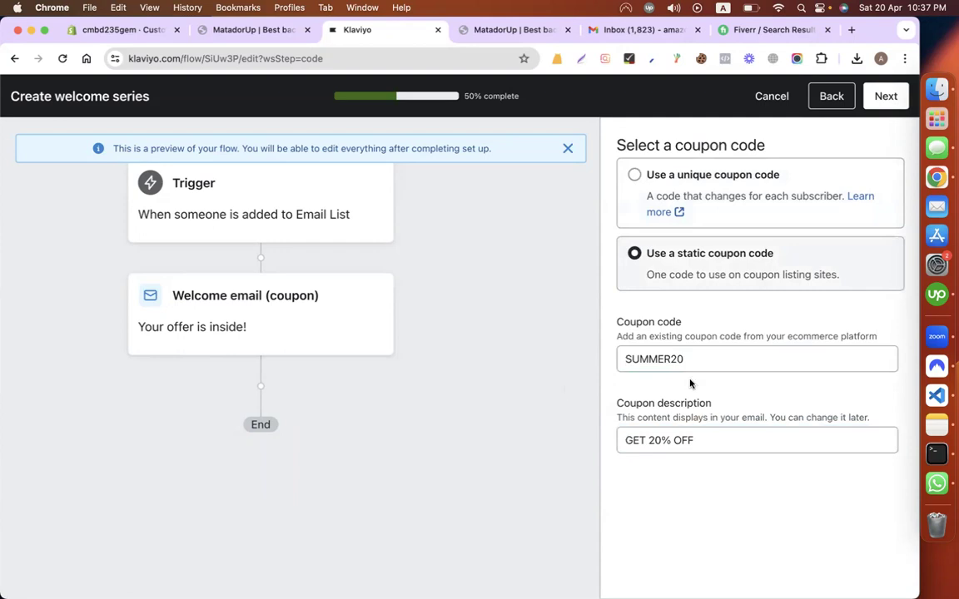
pyautogui.click(889, 99)
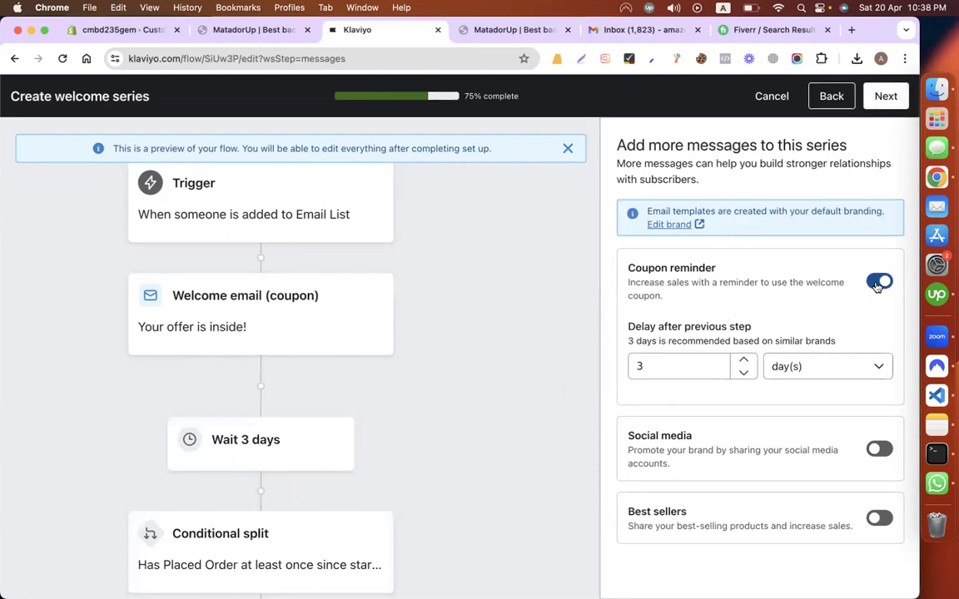
# Step: Switch off the Coupon reminder email and advance to the 'Update your flow in the builder' step
pyautogui.scroll(-1, 342, 449)
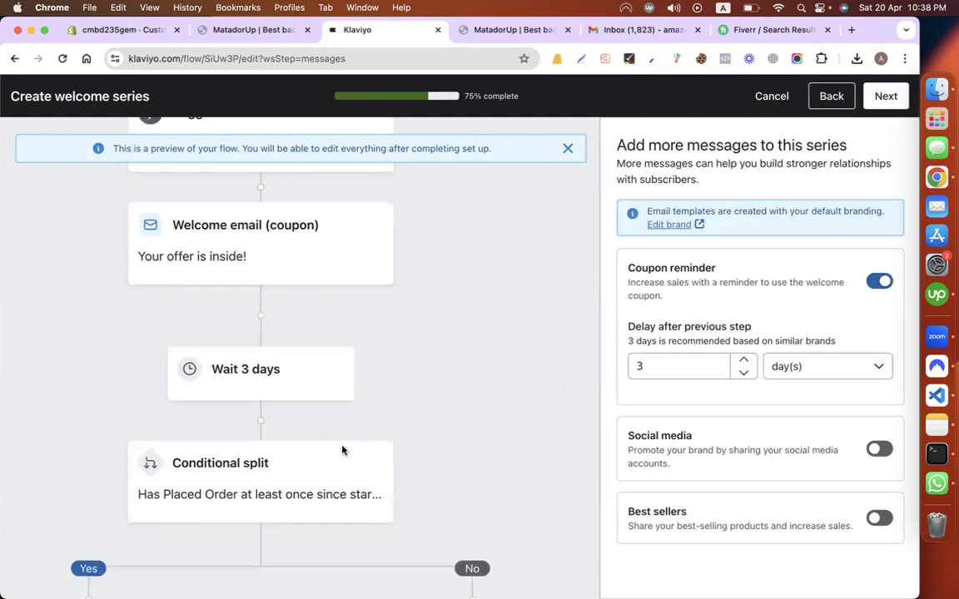
pyautogui.scroll(1, 342, 449)
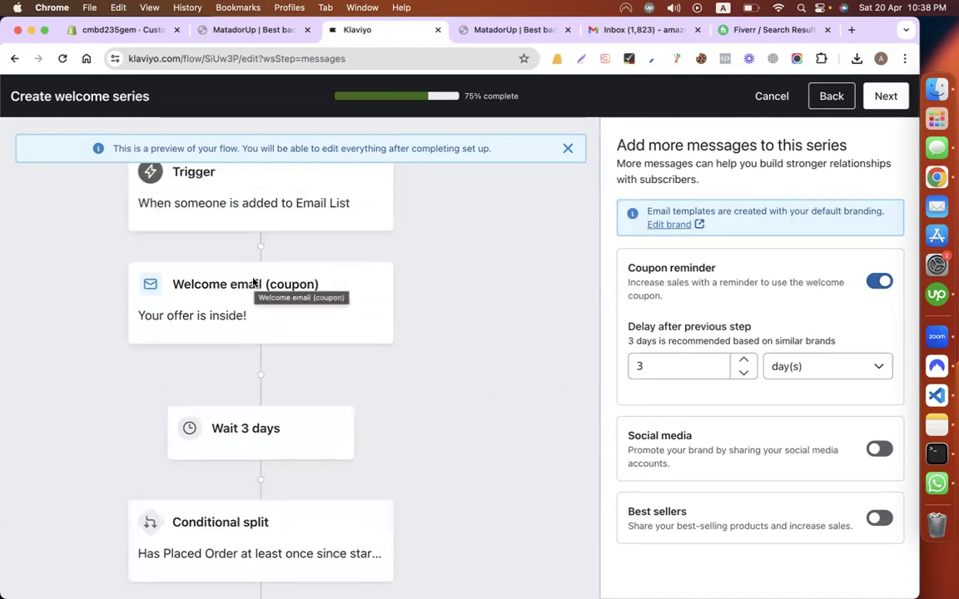
pyautogui.scroll(-1, 357, 370)
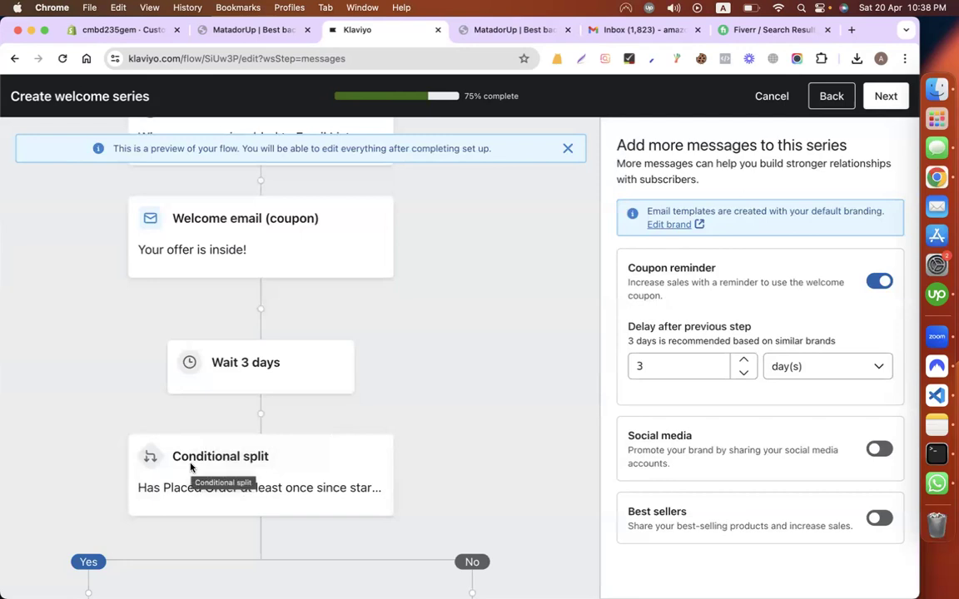
pyautogui.click(882, 281)
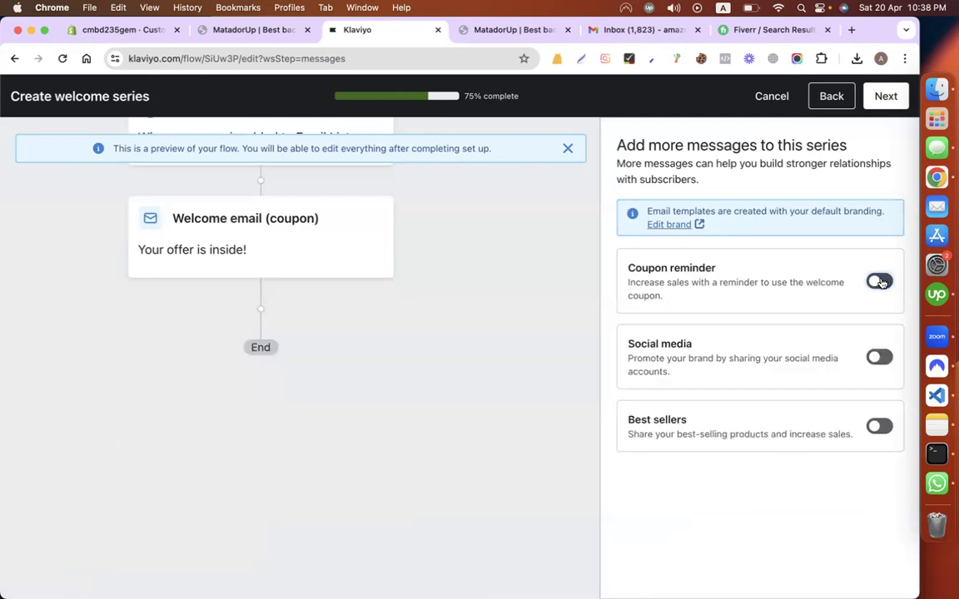
pyautogui.scroll(2, 317, 435)
pyautogui.scroll(2, 318, 435)
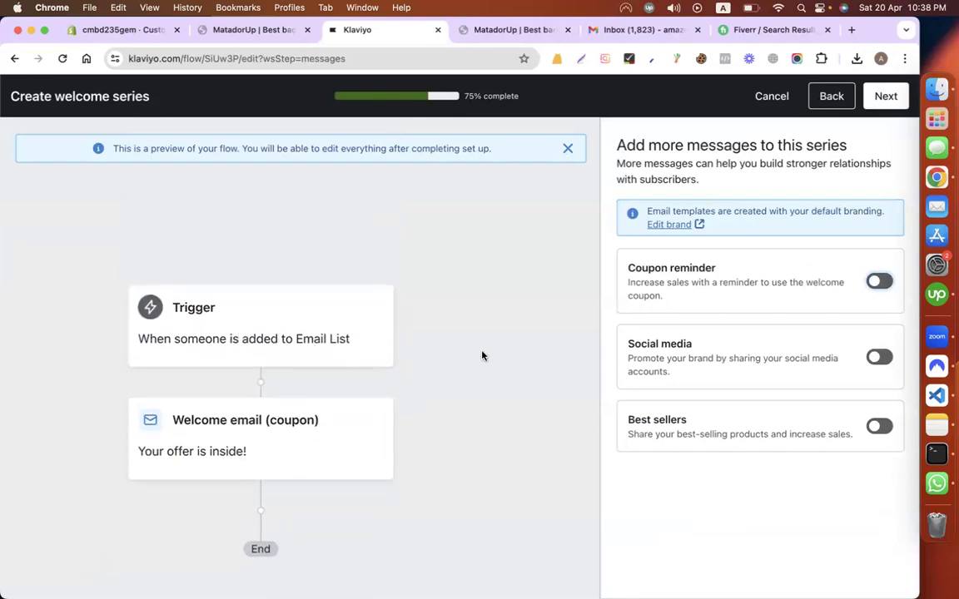
pyautogui.scroll(-1, 481, 356)
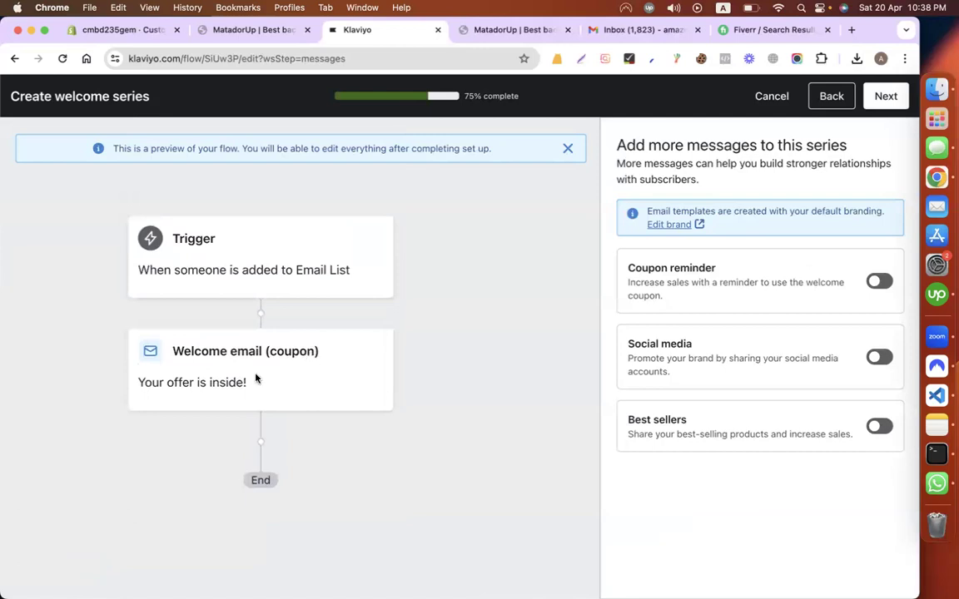
pyautogui.click(884, 100)
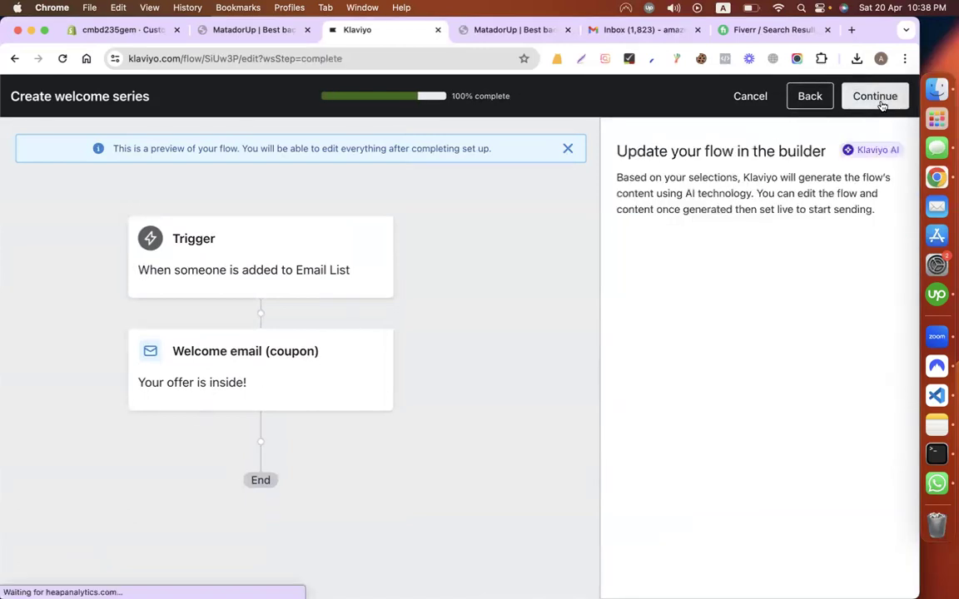
# Step: Generate the Email Welcome Series with Discount flow and edit its Welcome email (coupon)
pyautogui.click(876, 99)
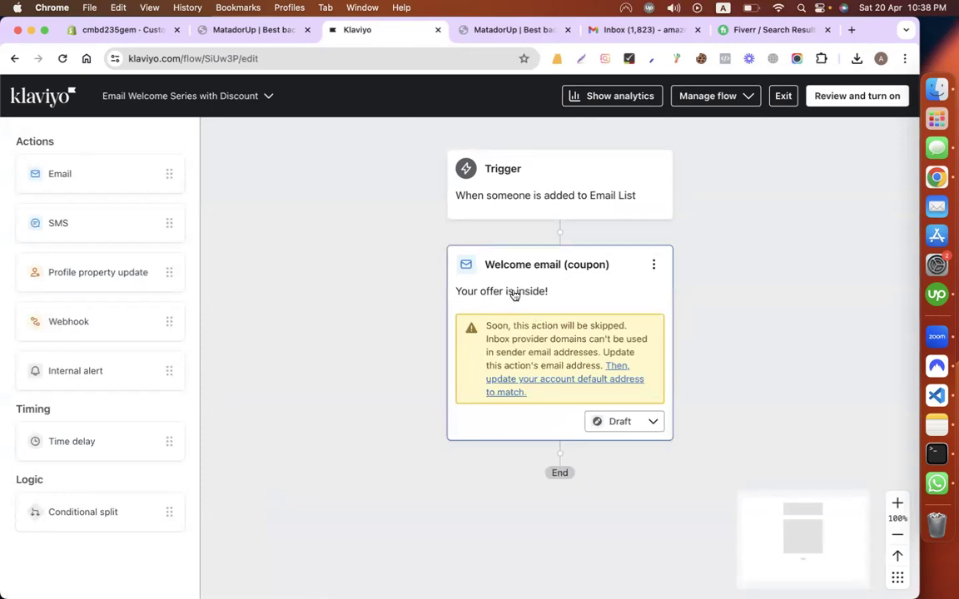
pyautogui.click(654, 265)
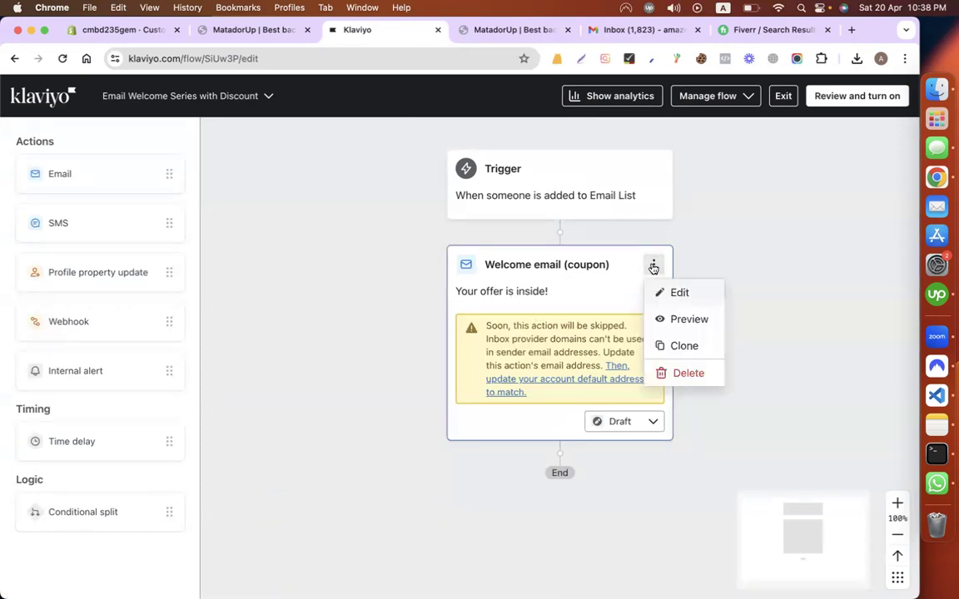
pyautogui.click(677, 293)
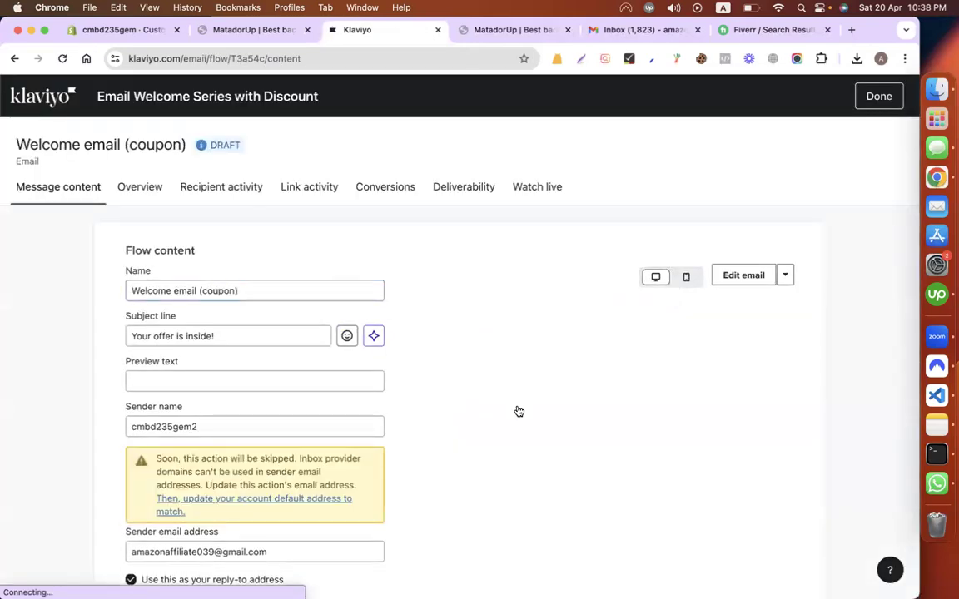
# Step: Change the subject line to 'Your Coupon is inside!' by replacing 'offer' with 'Coupon'
pyautogui.scroll(-1, 516, 411)
pyautogui.click(270, 228)
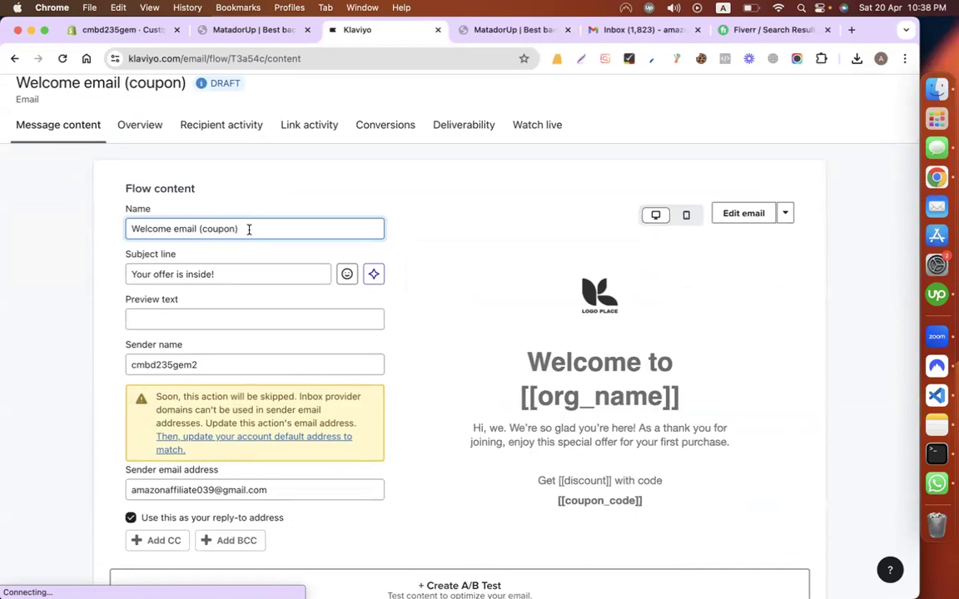
pyautogui.click(234, 275)
pyautogui.doubleClick(161, 274)
pyautogui.write('Cou')
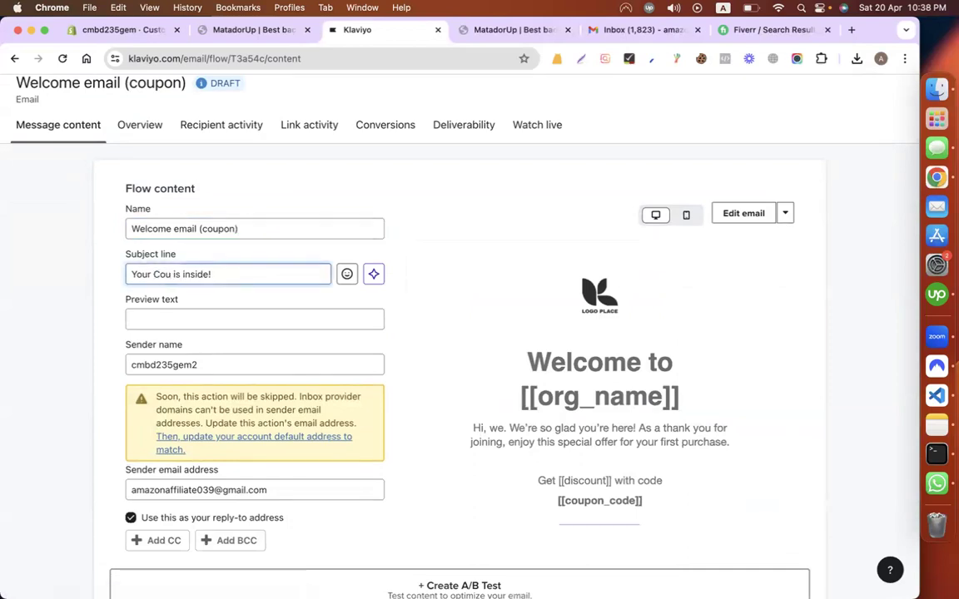
pyautogui.write('pon')
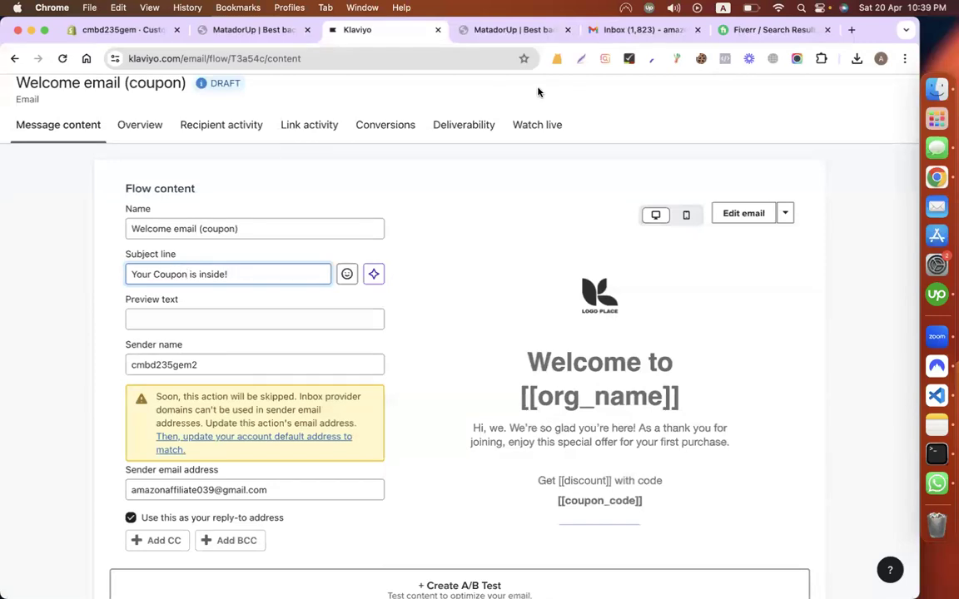
pyautogui.click(636, 29)
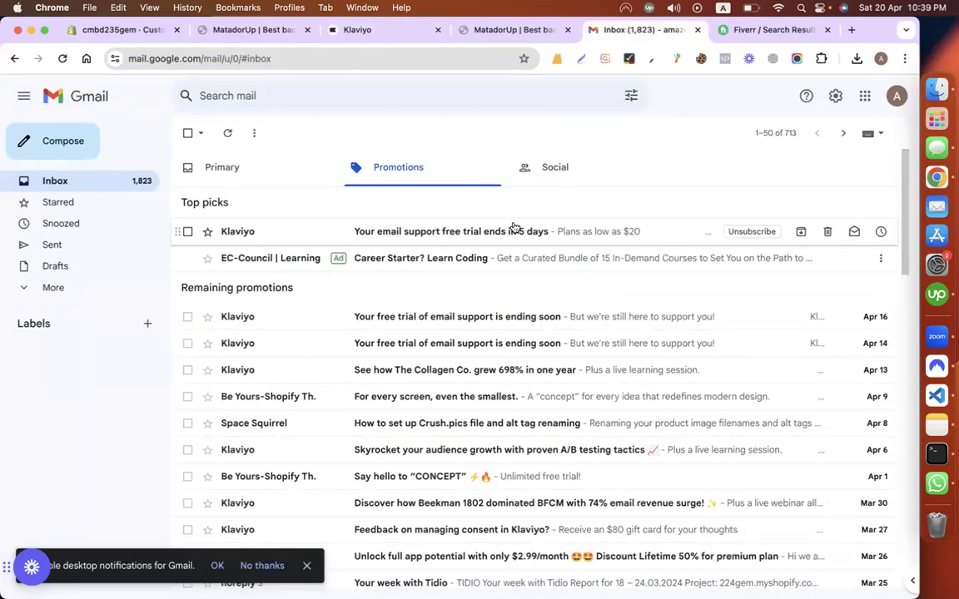
pyautogui.click(390, 31)
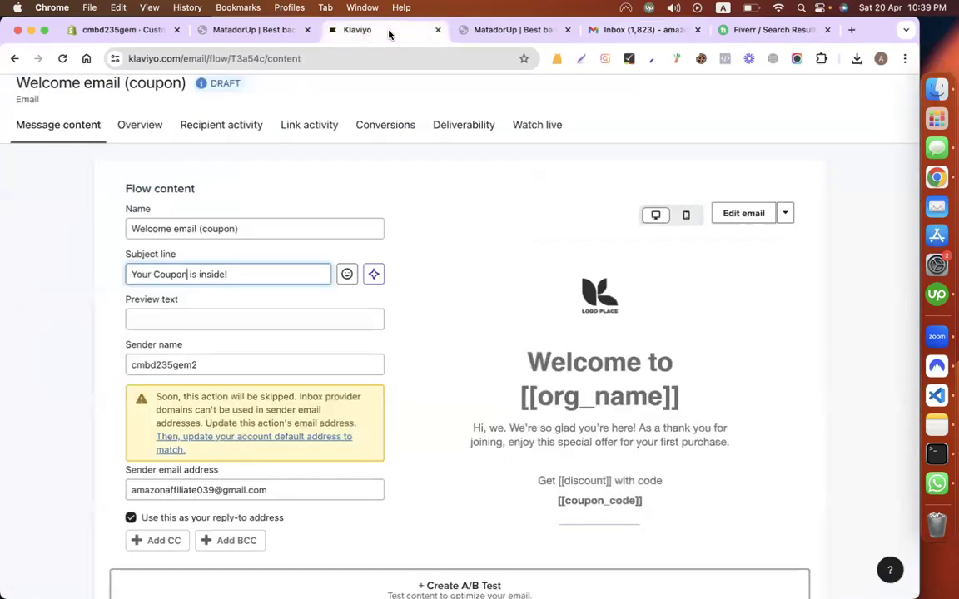
pyautogui.click(261, 274)
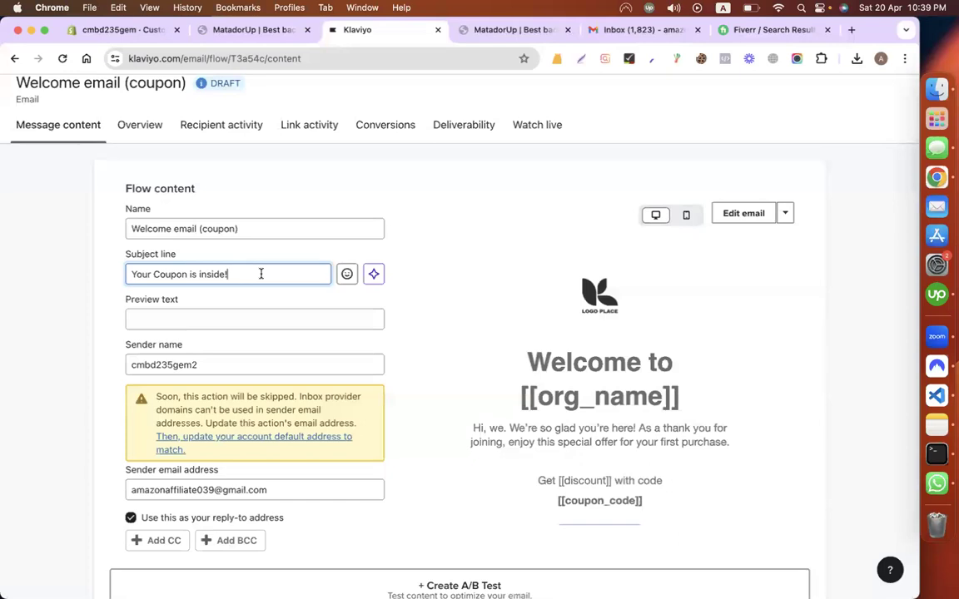
# Step: Review the sender address and preview the welcome email as a web page in a new tab
pyautogui.scroll(-5, 432, 351)
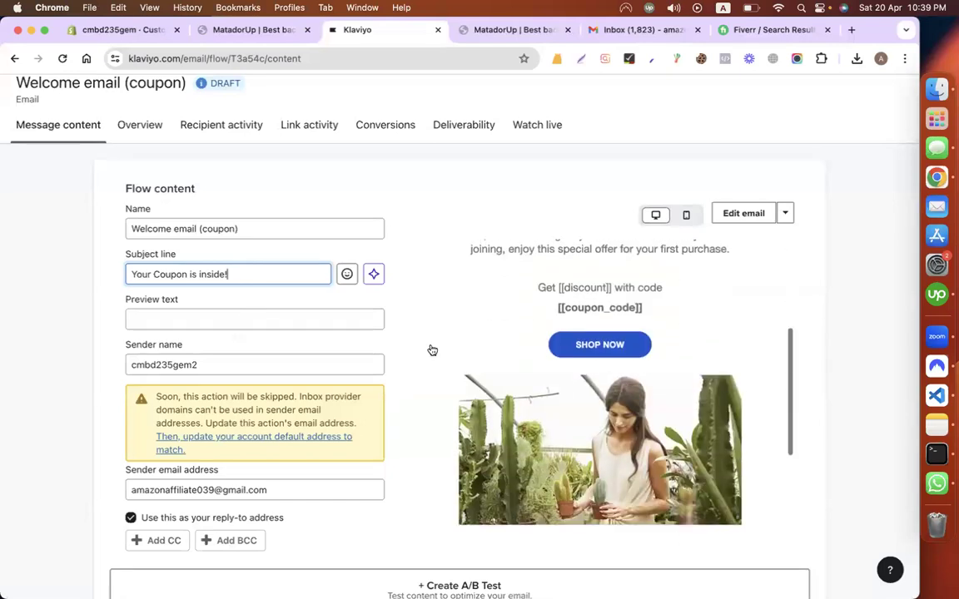
pyautogui.scroll(-2, 229, 439)
pyautogui.tripleClick(256, 411)
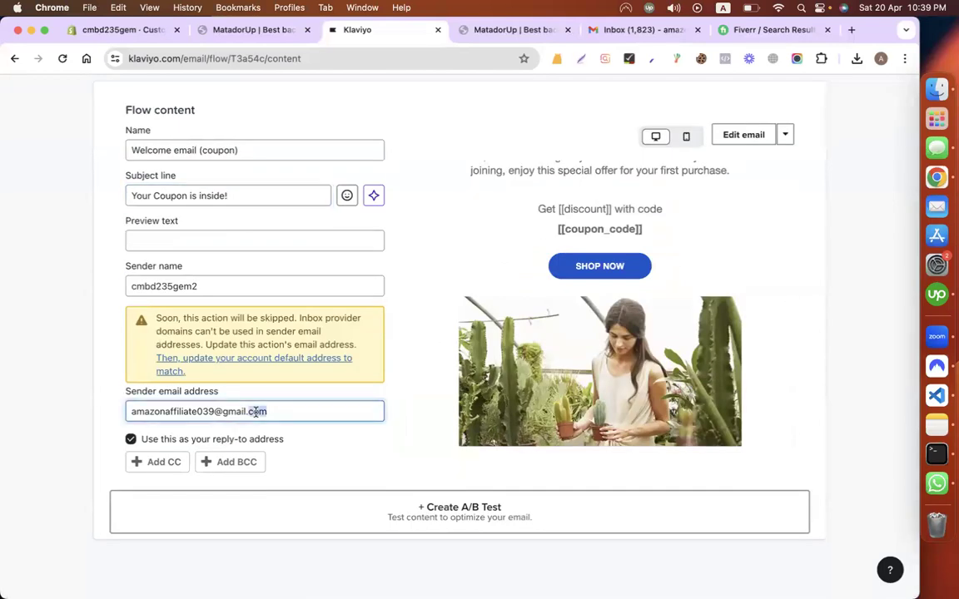
pyautogui.scroll(5, 537, 337)
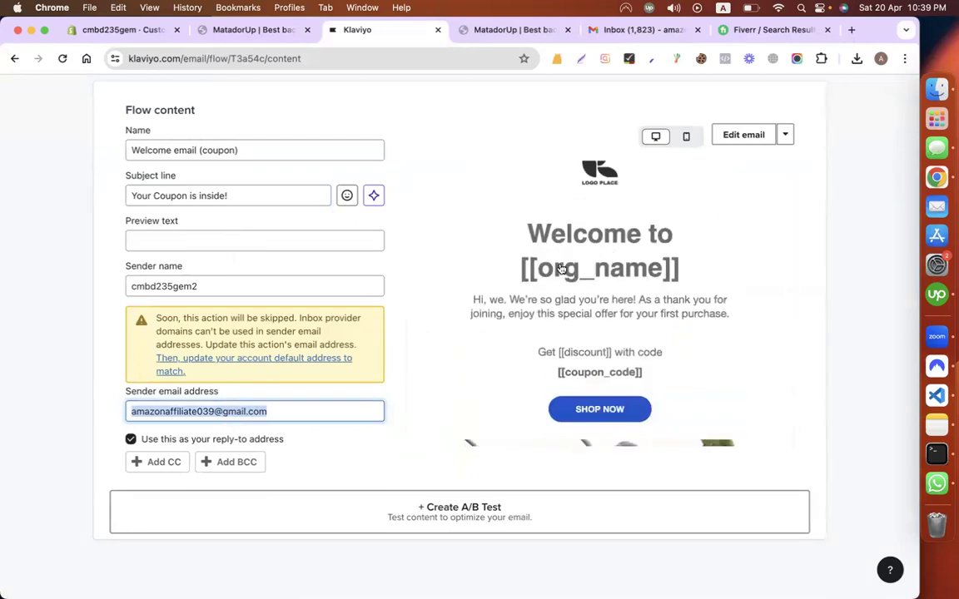
pyautogui.click(487, 282)
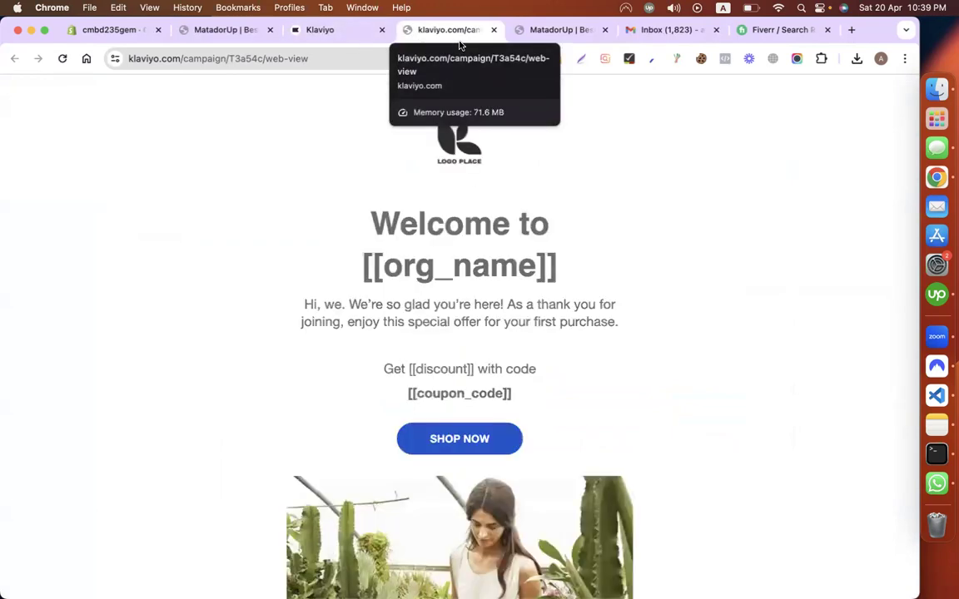
pyautogui.tripleClick(407, 309)
pyautogui.scroll(-5, 407, 310)
pyautogui.scroll(5, 407, 310)
pyautogui.click(331, 30)
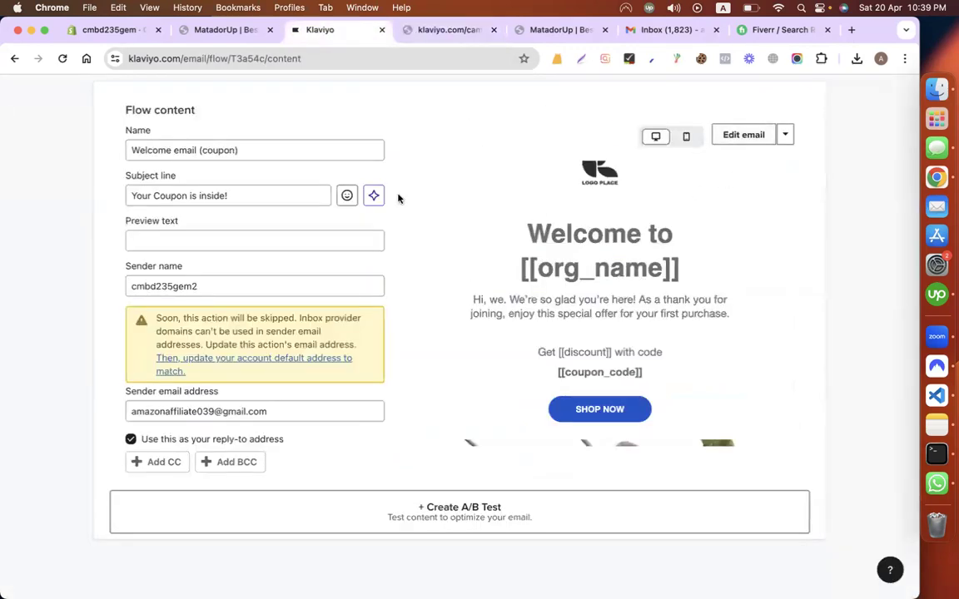
# Step: Recheck the email name and subject, then open the email design in the template editor
pyautogui.scroll(1, 225, 300)
pyautogui.scroll(2, 225, 300)
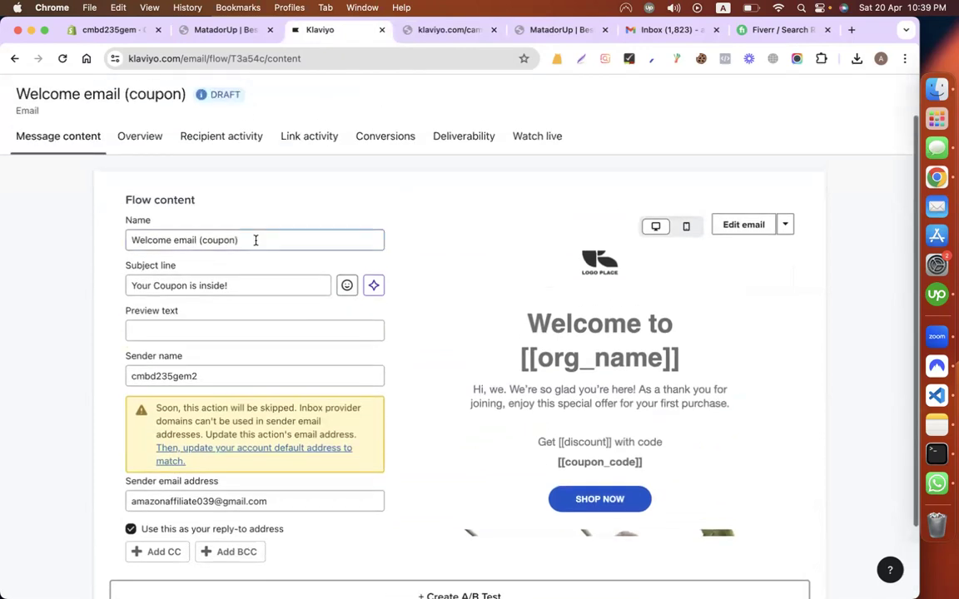
pyautogui.tripleClick(255, 239)
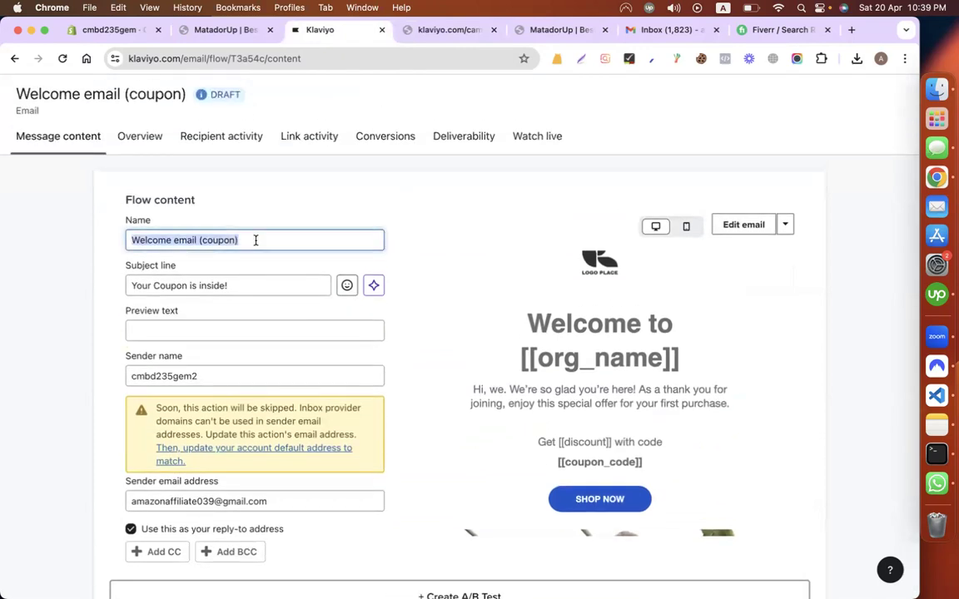
pyautogui.tripleClick(244, 286)
pyautogui.click(475, 253)
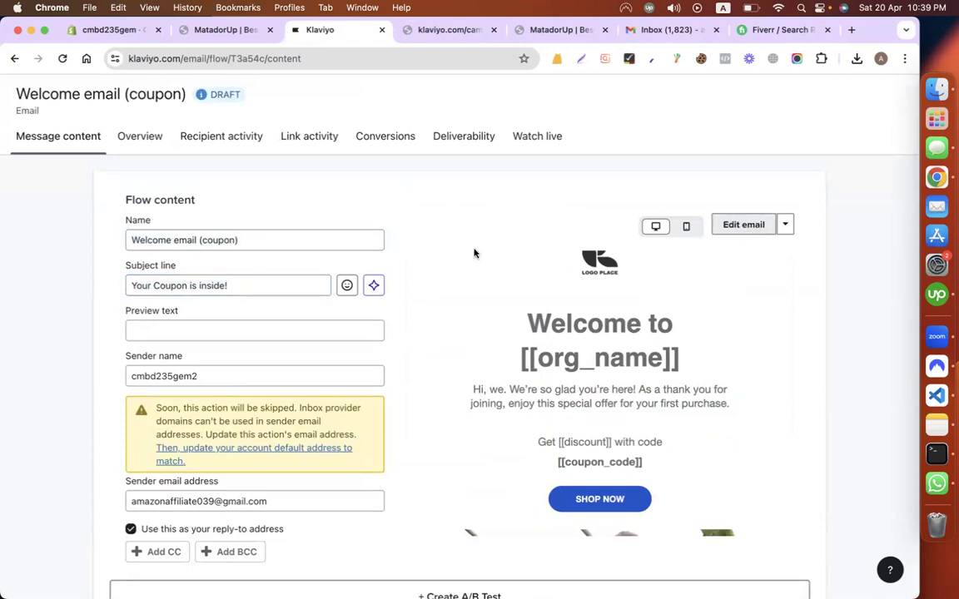
pyautogui.press('super+r')
pyautogui.scroll(-2, 474, 253)
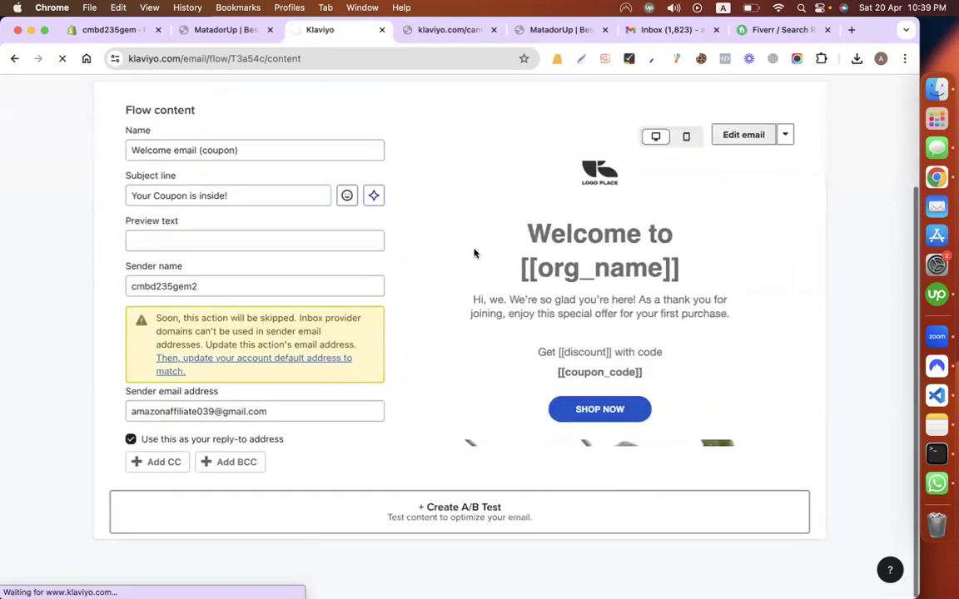
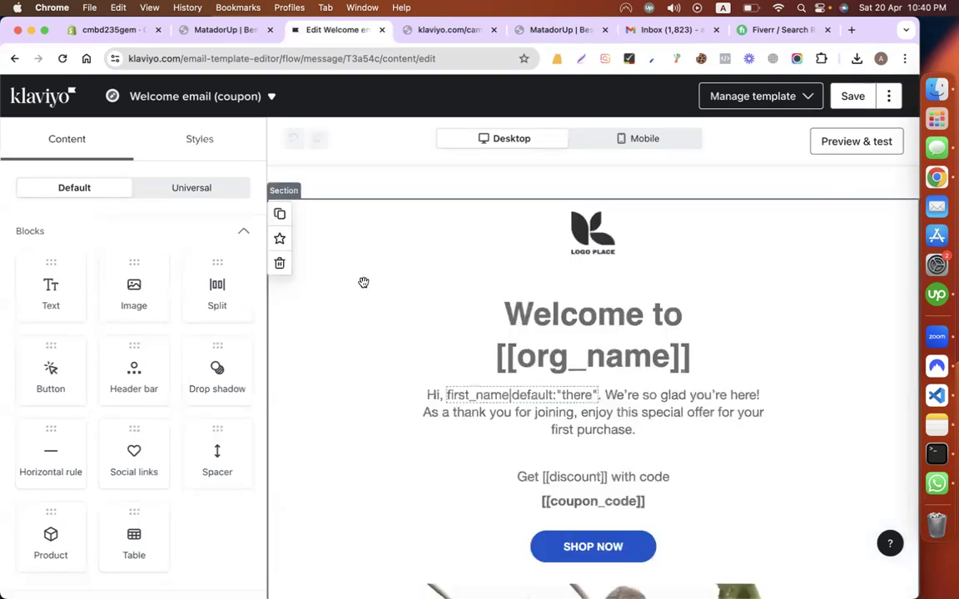
# Step: Check the header logo's image options without changing them, then select the Welcome heading
pyautogui.click(624, 223)
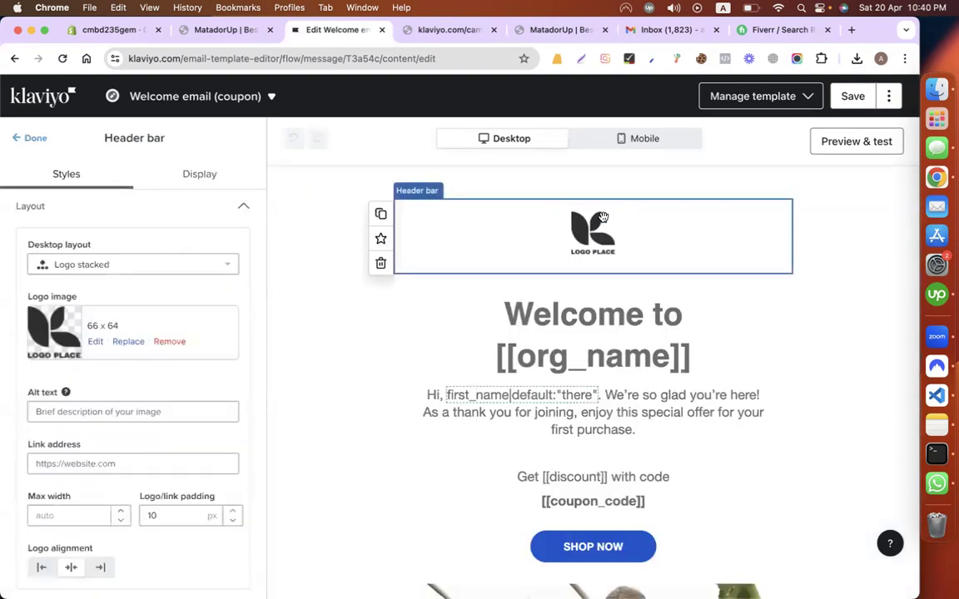
pyautogui.click(127, 341)
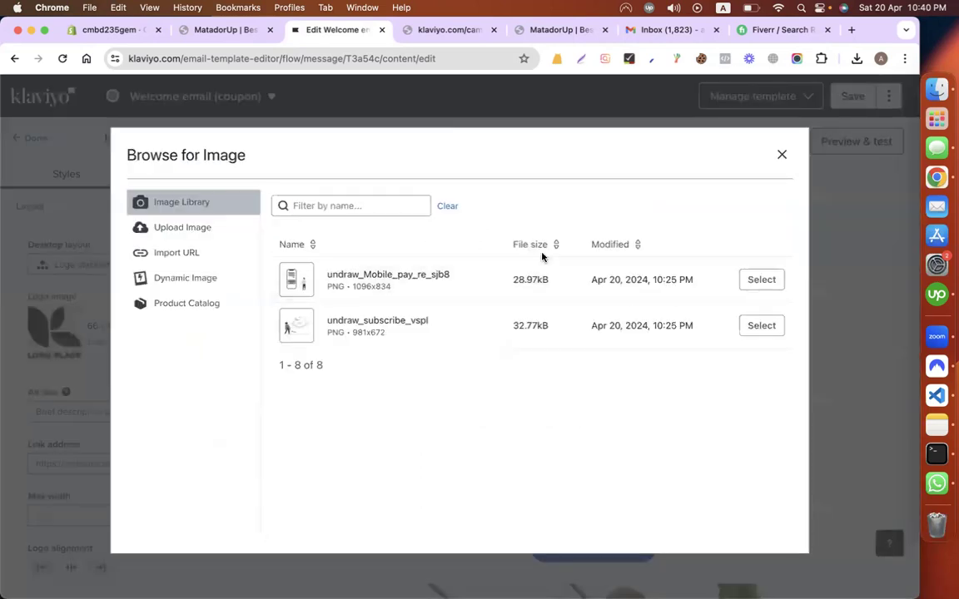
pyautogui.click(219, 229)
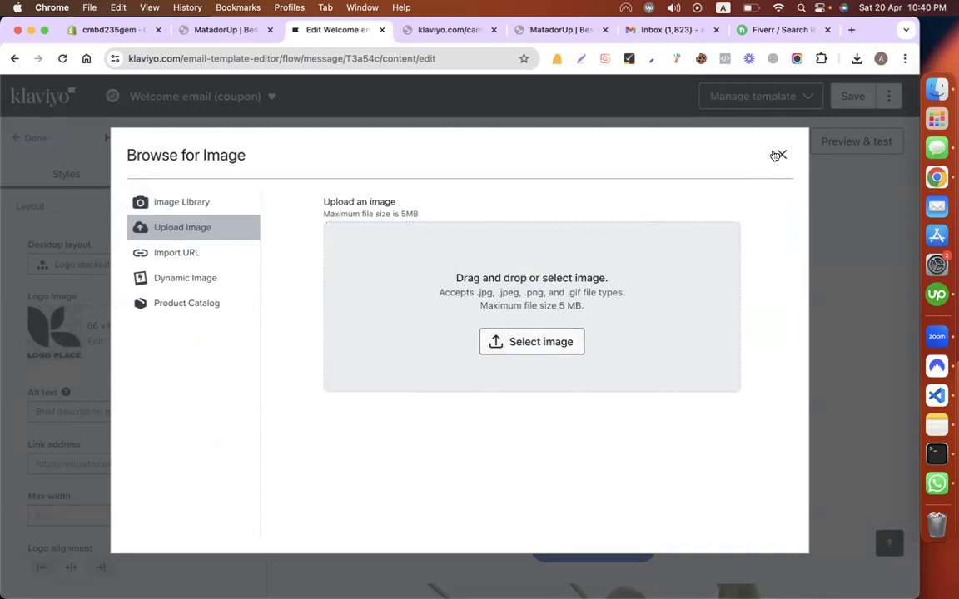
pyautogui.click(782, 154)
pyautogui.scroll(-2, 640, 221)
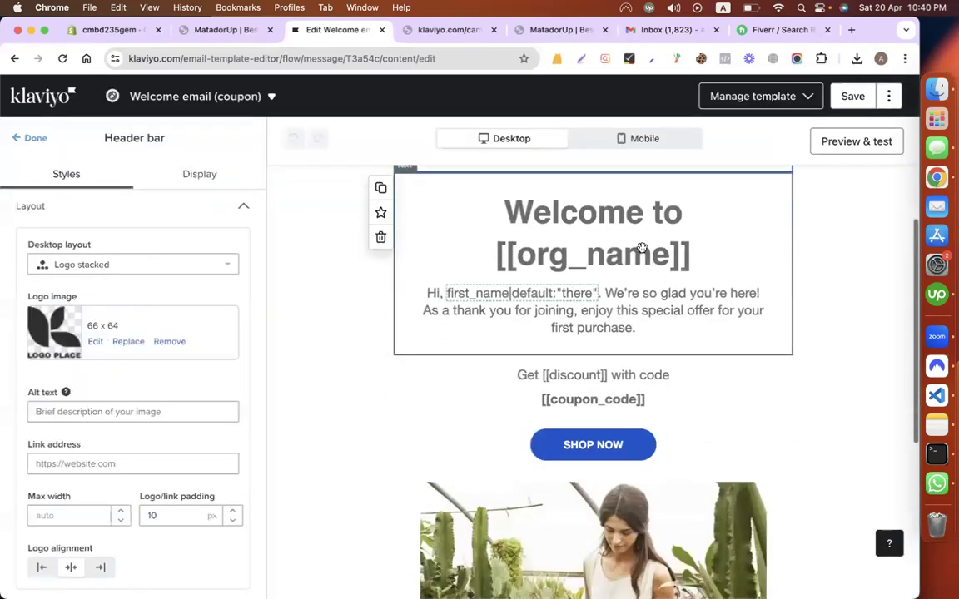
pyautogui.click(496, 297)
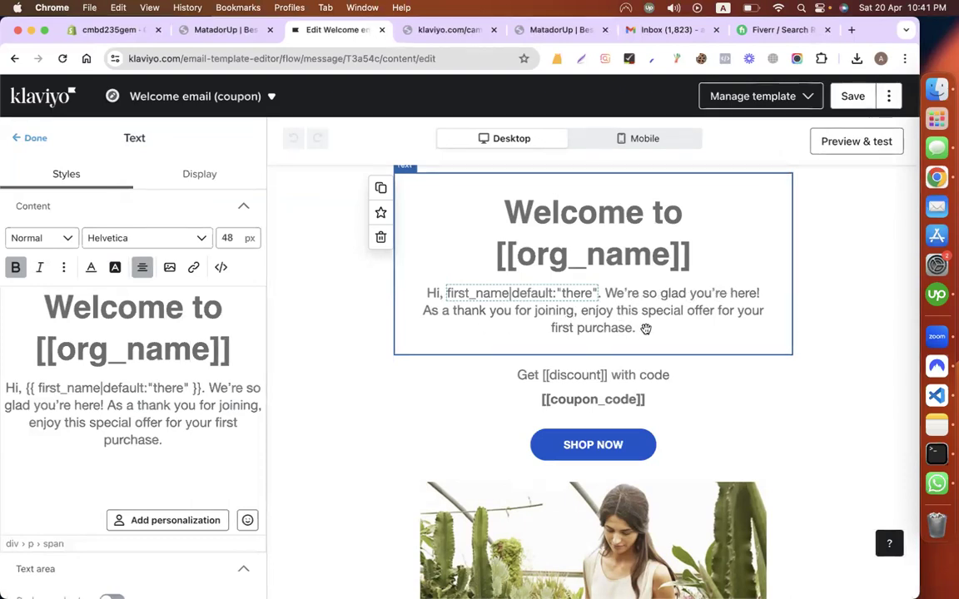
pyautogui.scroll(-2, 582, 330)
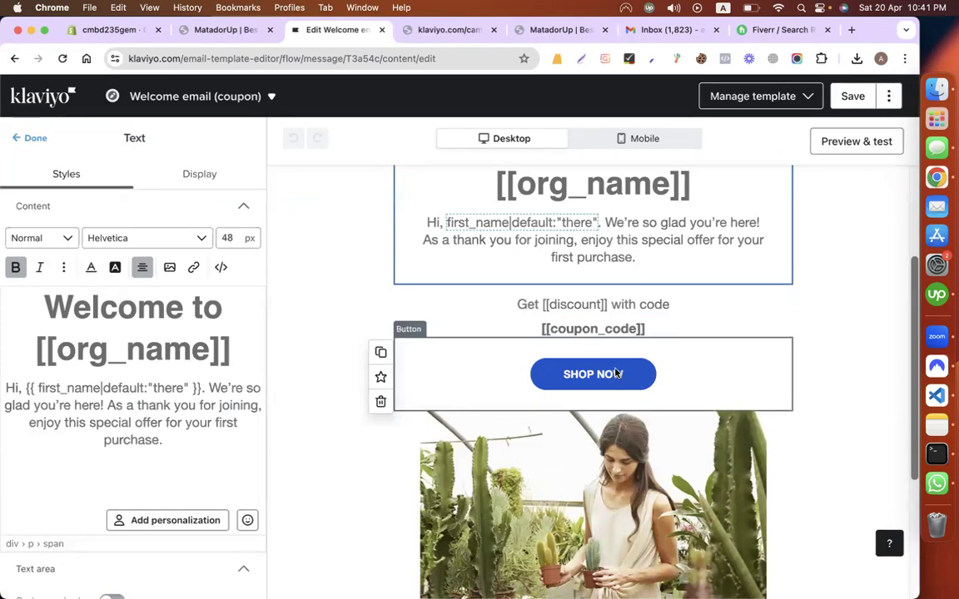
# Step: Copy the SEG42 Travel Pack product page URL from the Matador store for the SHOP NOW button
pyautogui.click(674, 363)
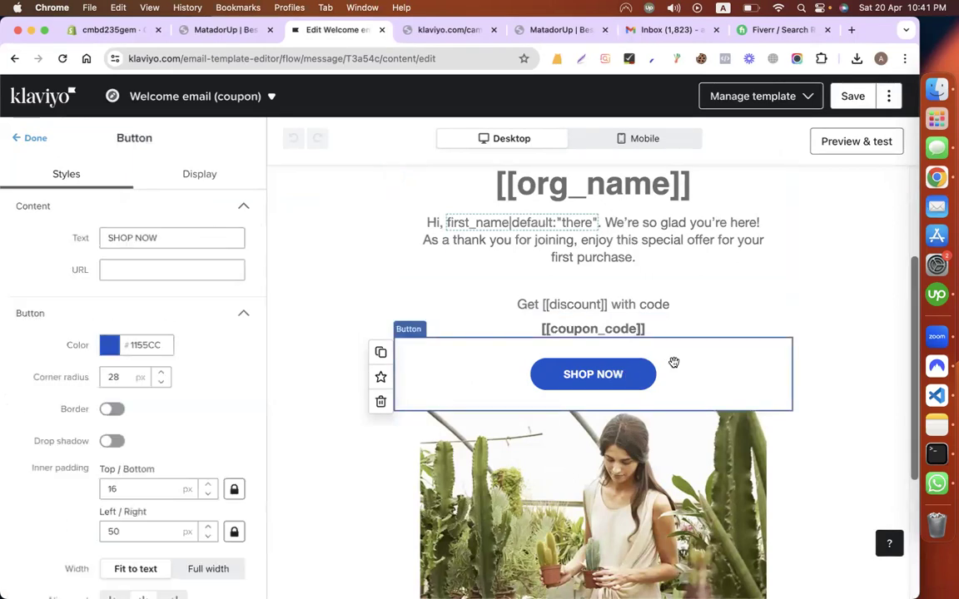
pyautogui.click(206, 270)
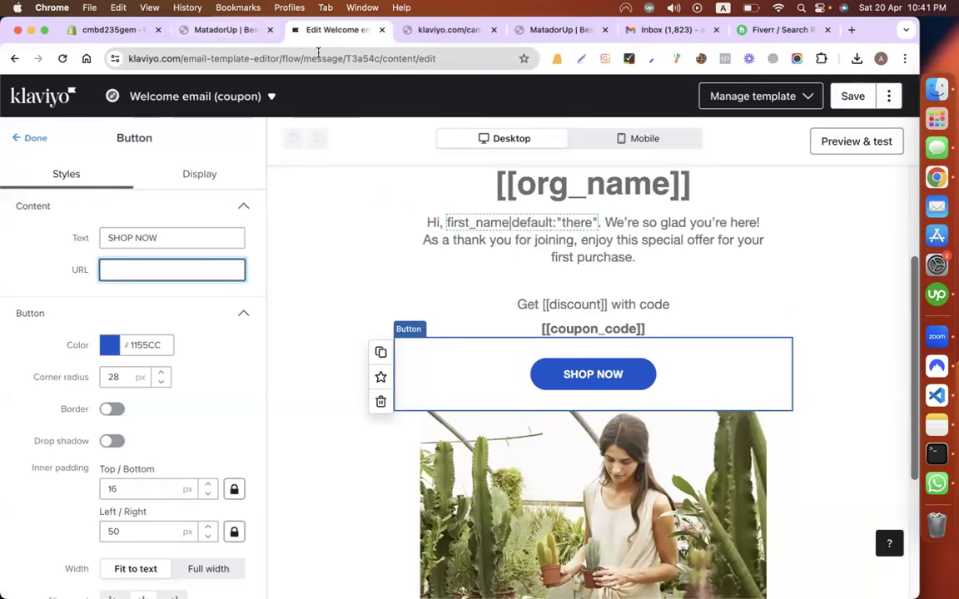
pyautogui.press('super+l')
pyautogui.click(220, 32)
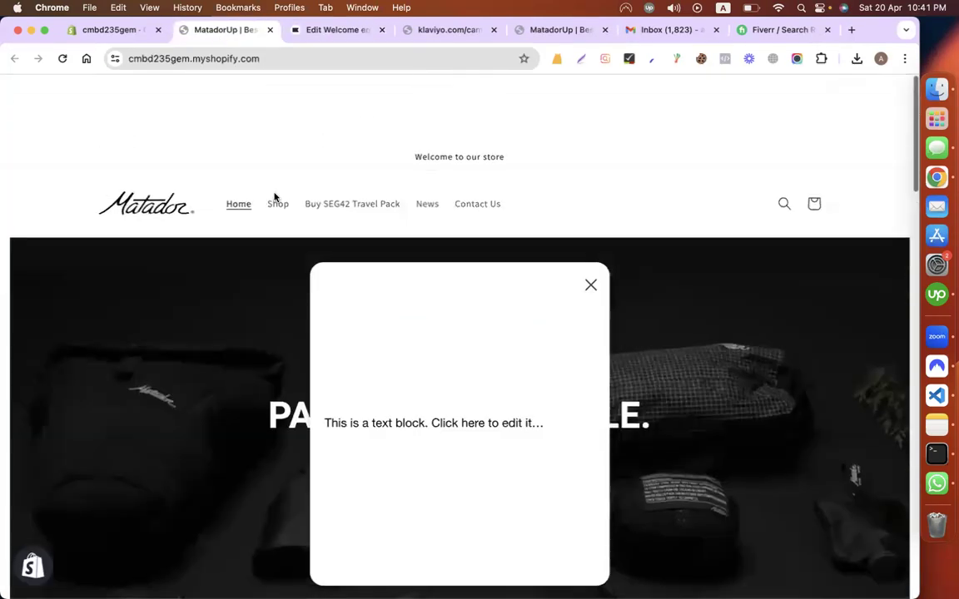
pyautogui.click(588, 285)
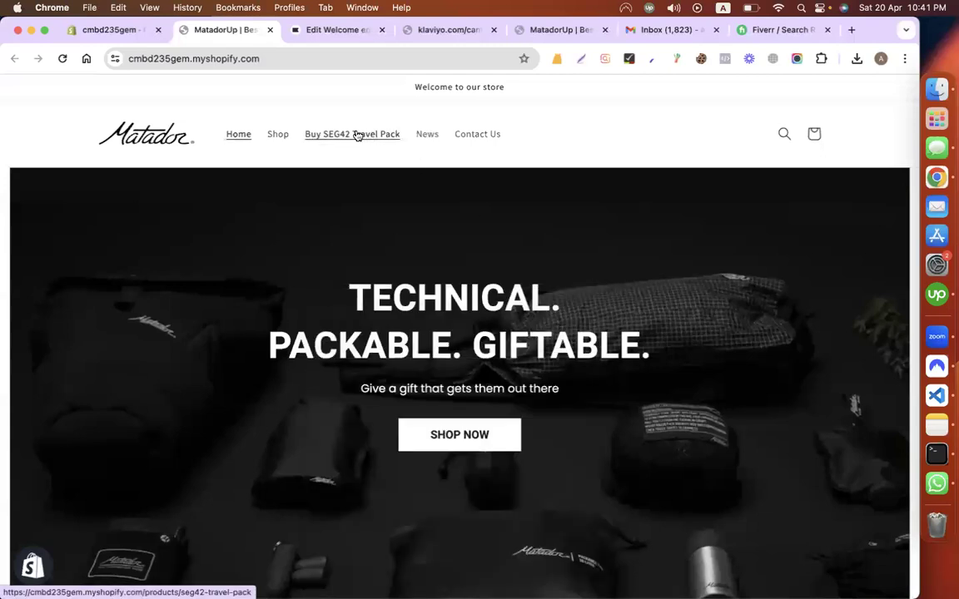
pyautogui.click(359, 134)
pyautogui.click(291, 59)
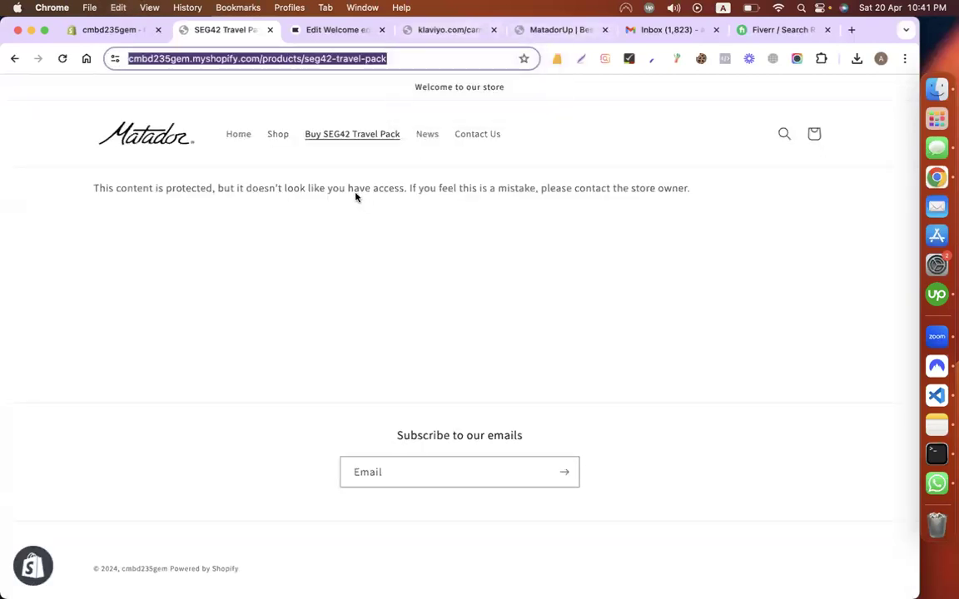
pyautogui.click(441, 30)
pyautogui.click(573, 38)
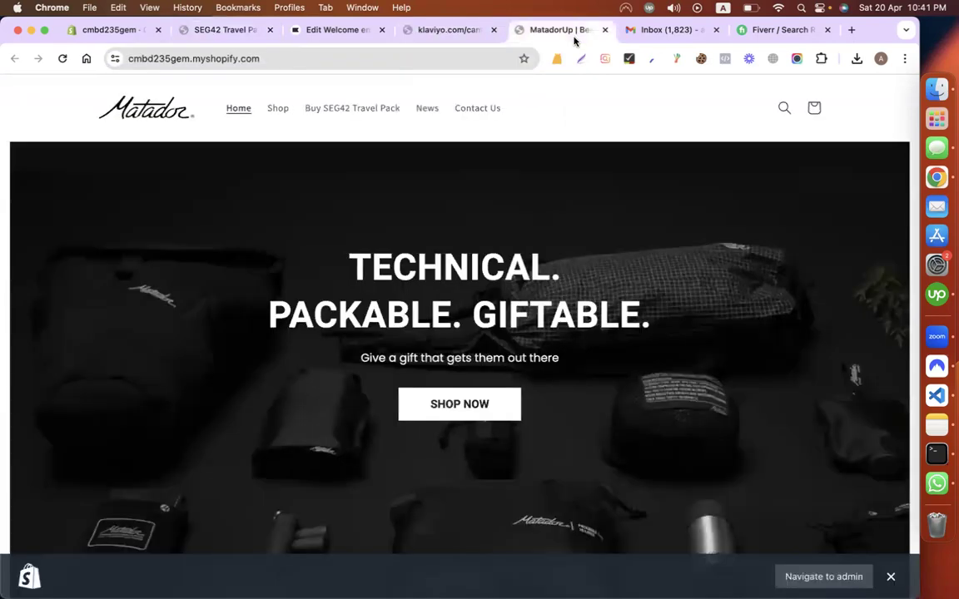
pyautogui.click(354, 30)
# Step: Paste the product page URL as the SHOP NOW button link and select the plant photo
pyautogui.click(158, 275)
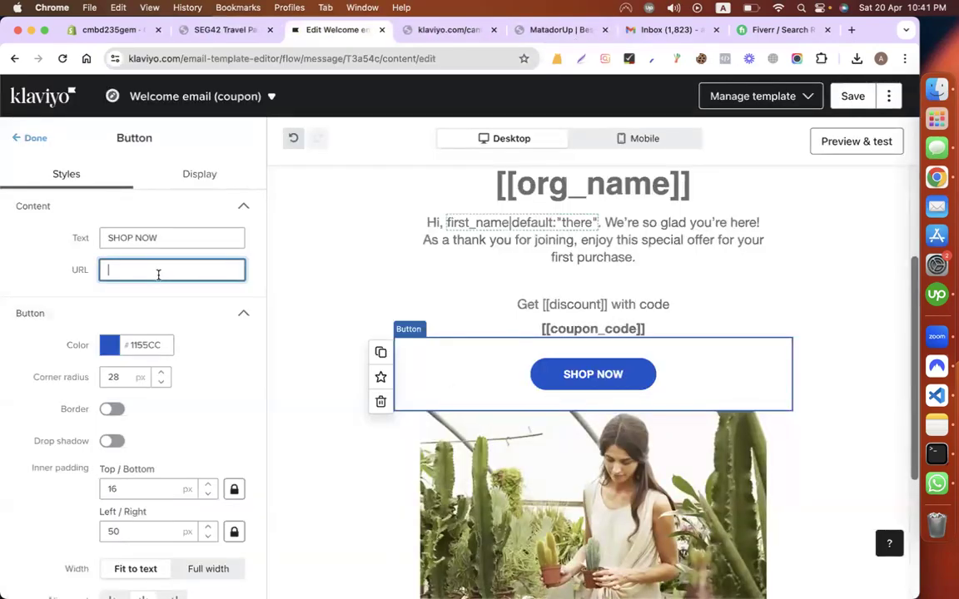
pyautogui.press('super+v')
pyautogui.scroll(-3, 383, 387)
pyautogui.click(674, 348)
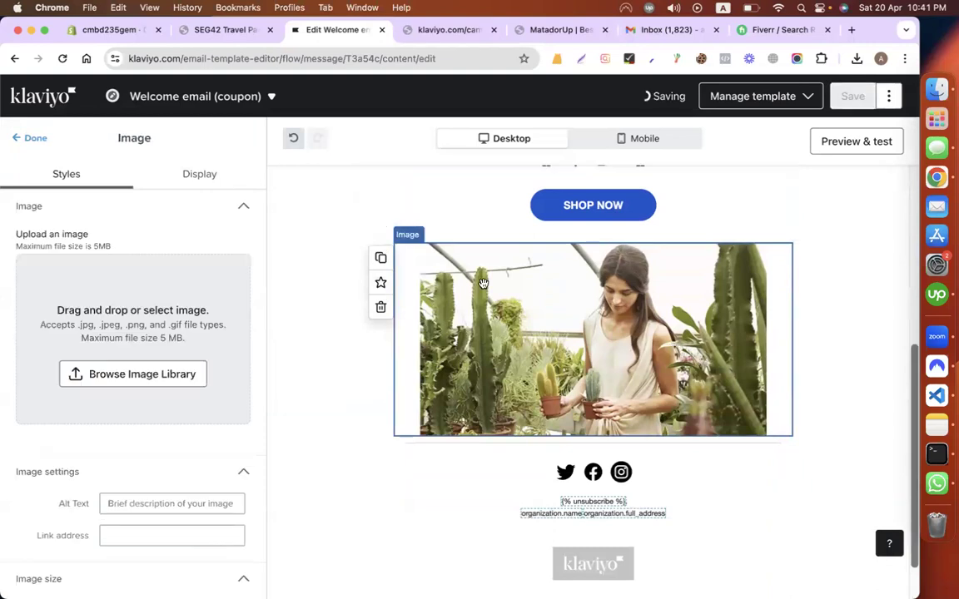
pyautogui.click(141, 375)
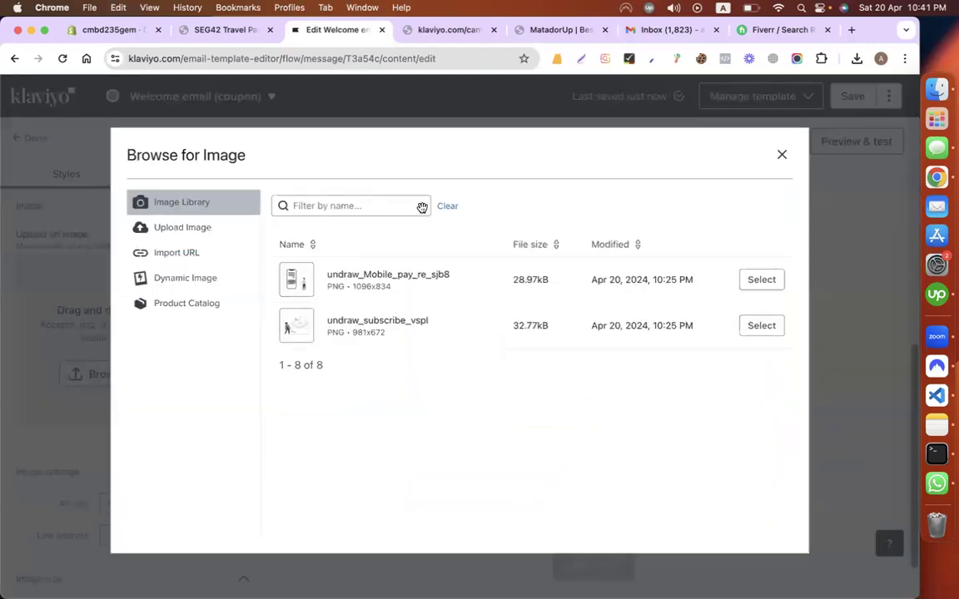
pyautogui.click(781, 155)
# Step: Replace the plant photo by uploading the 6.38.20 PM vistacreate logo screenshot from the Desktop
pyautogui.click(68, 369)
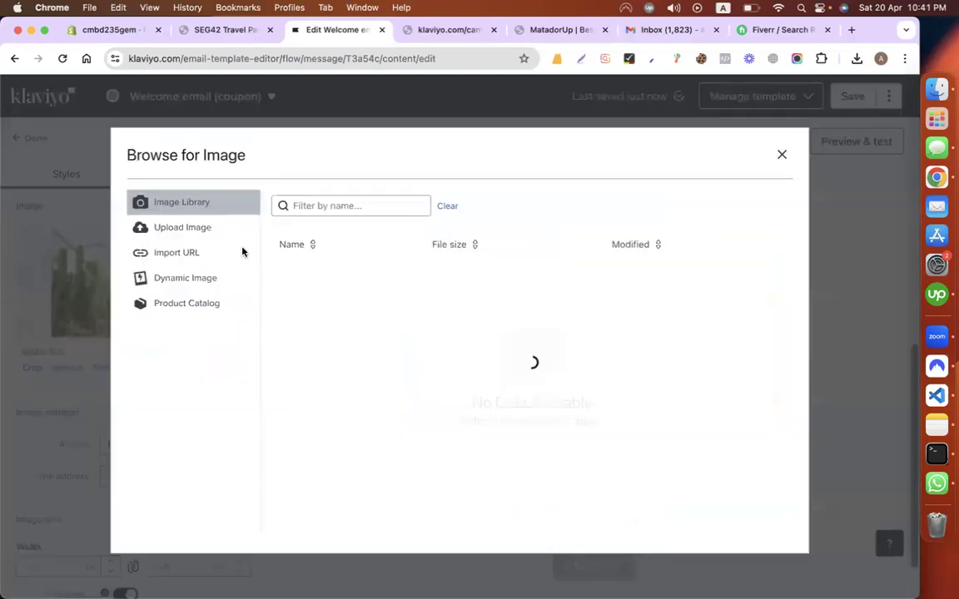
pyautogui.click(188, 227)
pyautogui.click(545, 339)
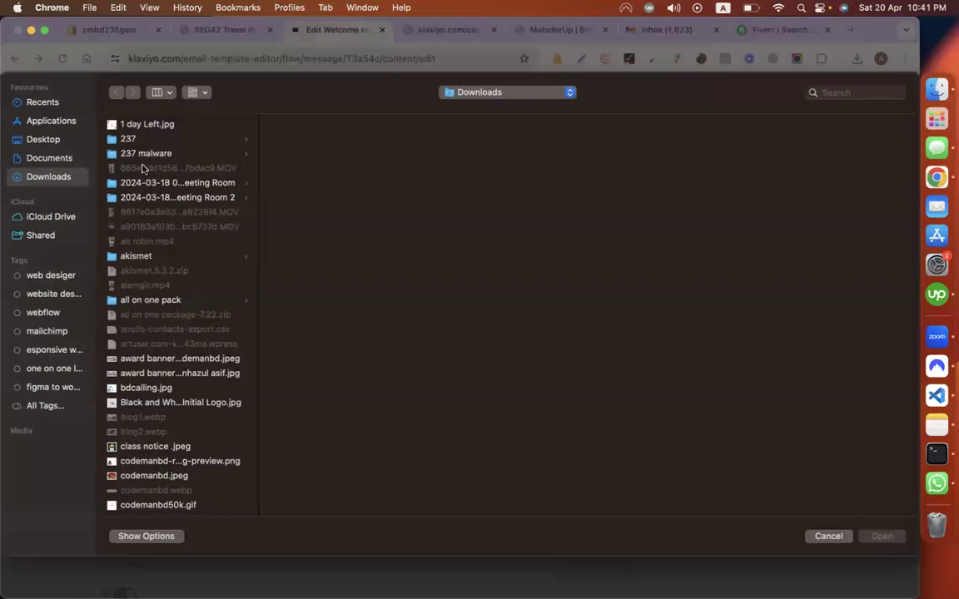
pyautogui.click(43, 138)
pyautogui.click(121, 227)
pyautogui.press('Down')
pyautogui.press('Down')
pyautogui.press('Down')
pyautogui.press('Down')
pyautogui.press('Down')
pyautogui.press('Down')
pyautogui.press('Down')
pyautogui.press('Down')
pyautogui.press('Down')
pyautogui.press('Down')
pyautogui.press('Down')
pyautogui.press('Down')
pyautogui.press('Down')
pyautogui.press('Down')
pyautogui.press('Down')
pyautogui.press('Down')
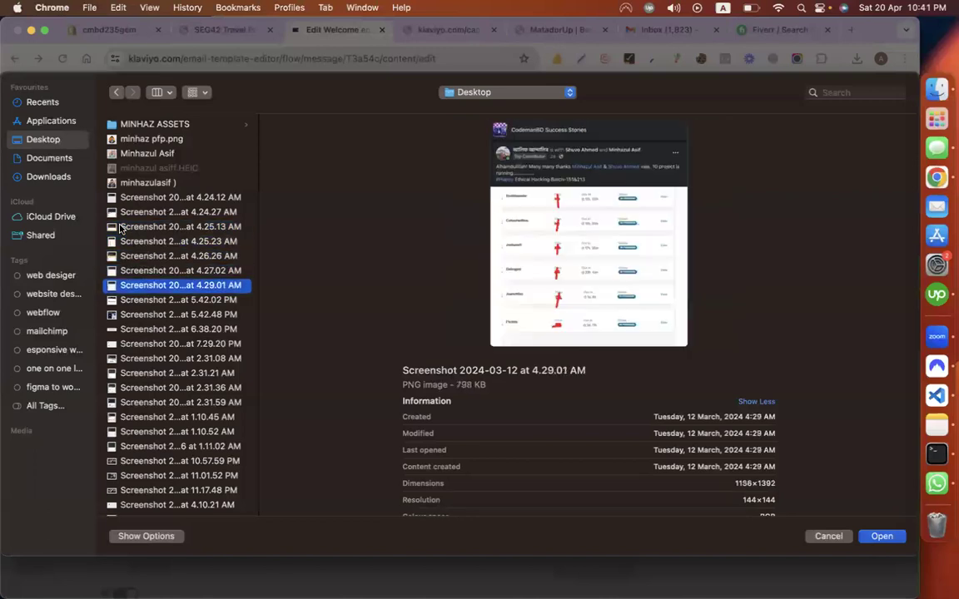
pyautogui.press('Down')
pyautogui.press('Down')
pyautogui.press('Down')
pyautogui.press('Down')
pyautogui.press('Down')
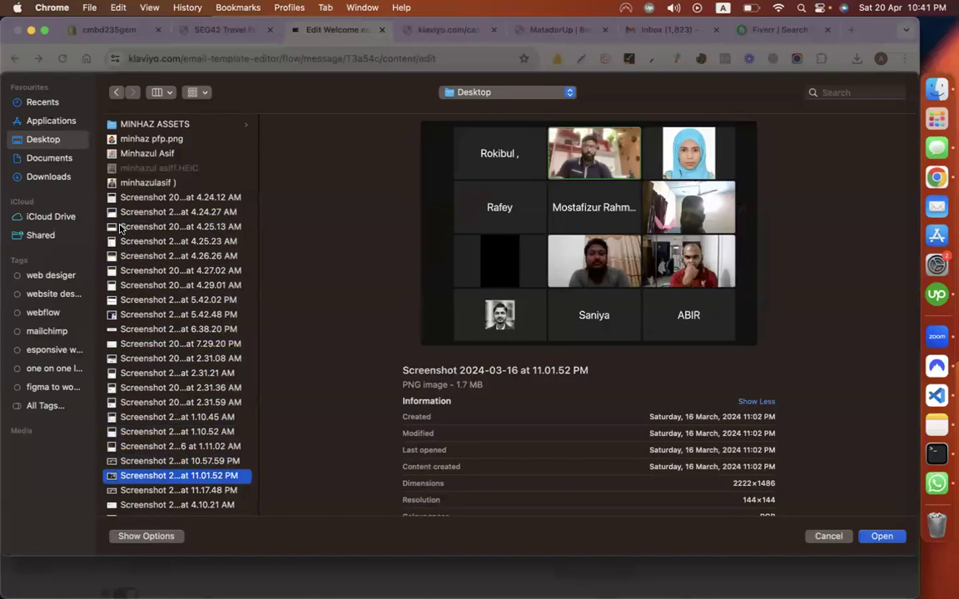
pyautogui.scroll(-6, 135, 283)
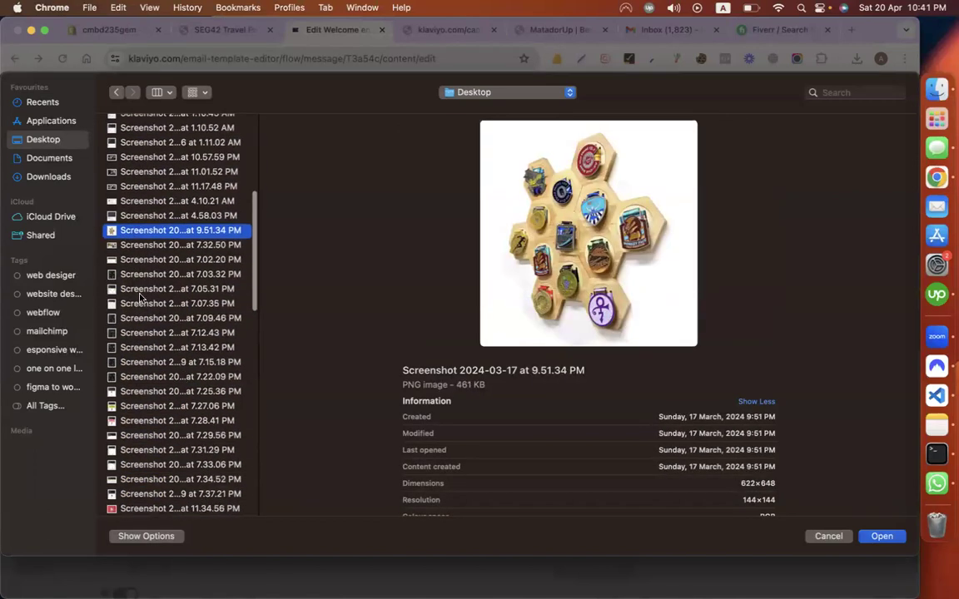
pyautogui.press('Down')
pyautogui.press('Down')
pyautogui.press('Down')
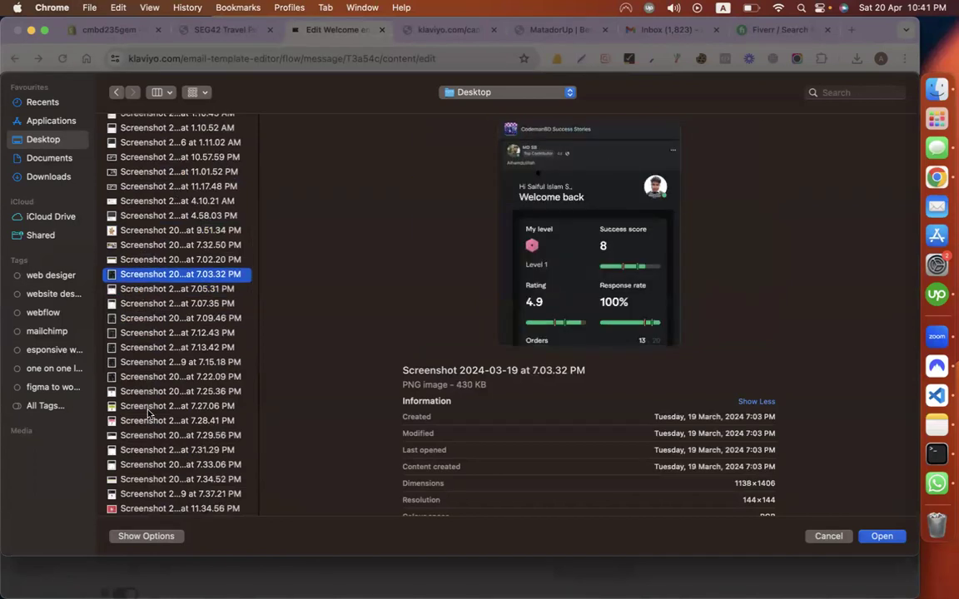
pyautogui.scroll(-10, 136, 372)
pyautogui.click(135, 375)
pyautogui.press('Down')
pyautogui.press('Down')
pyautogui.press('Down')
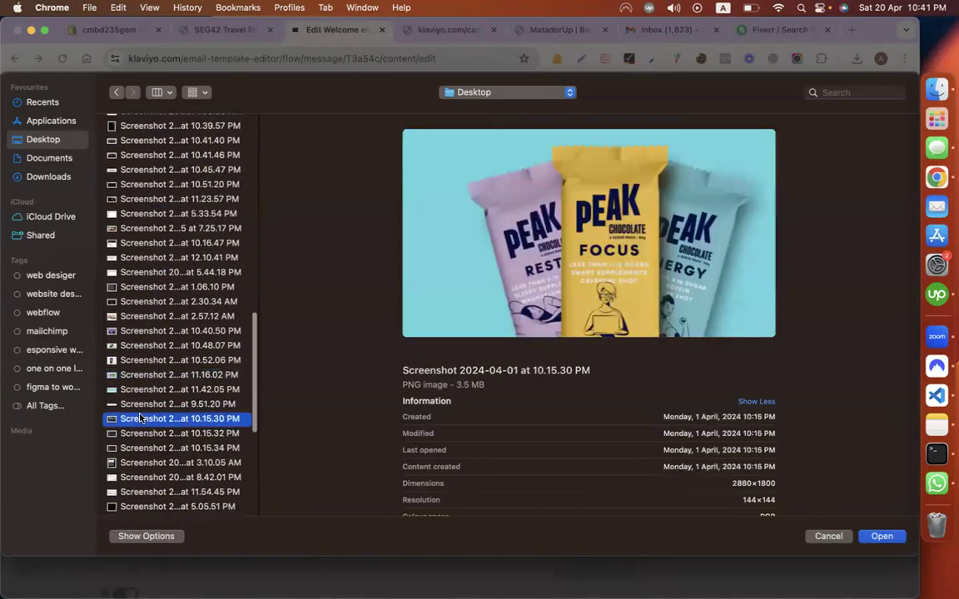
pyautogui.press('Down')
pyautogui.press('Down')
pyautogui.press('Down')
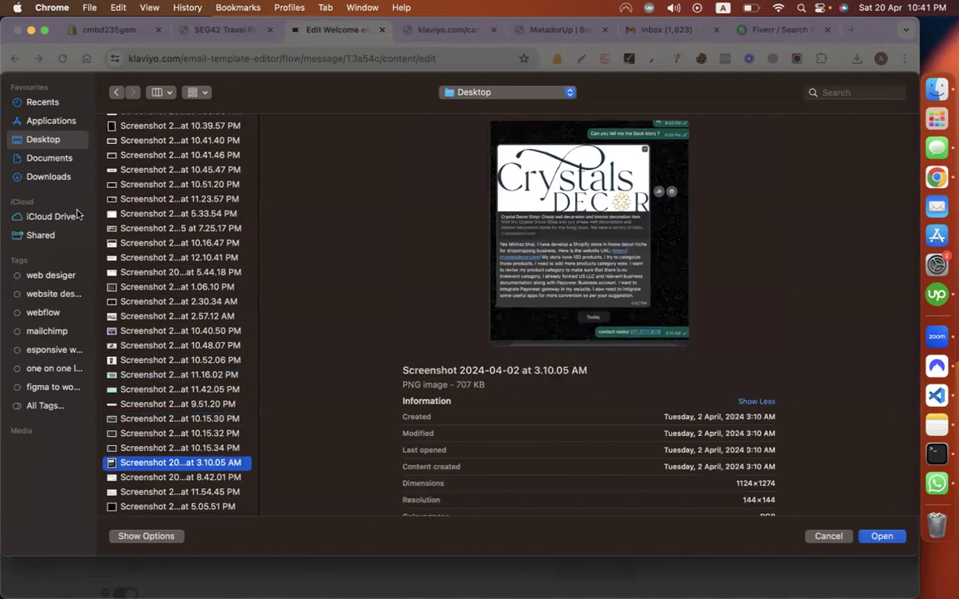
pyautogui.click(47, 178)
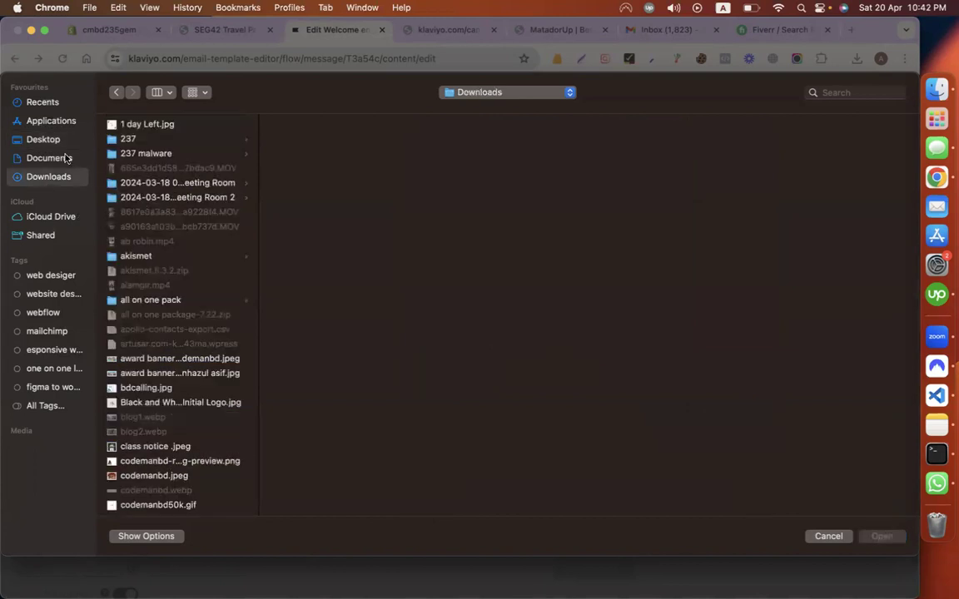
pyautogui.click(51, 158)
pyautogui.click(46, 139)
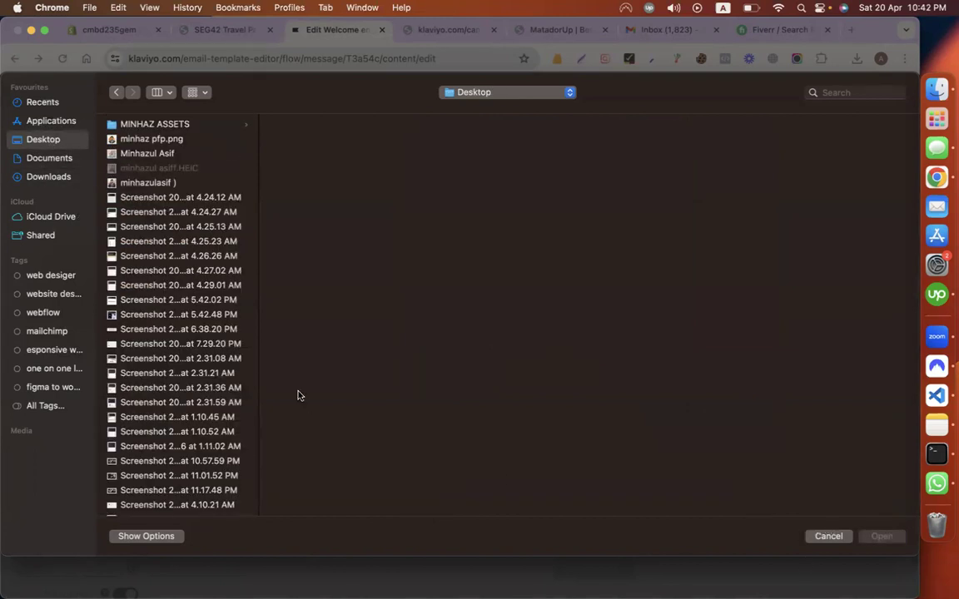
pyautogui.doubleClick(133, 329)
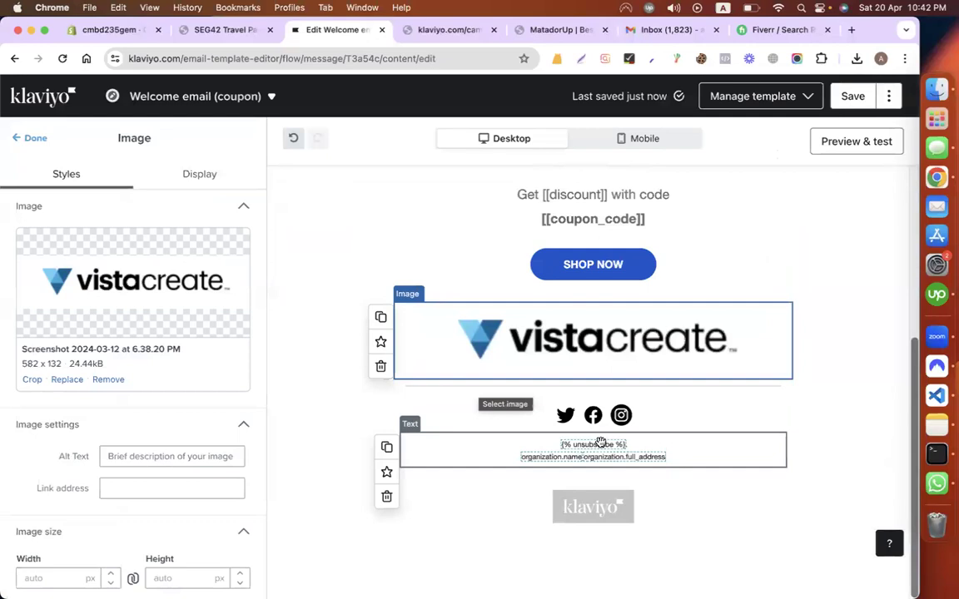
pyautogui.click(530, 423)
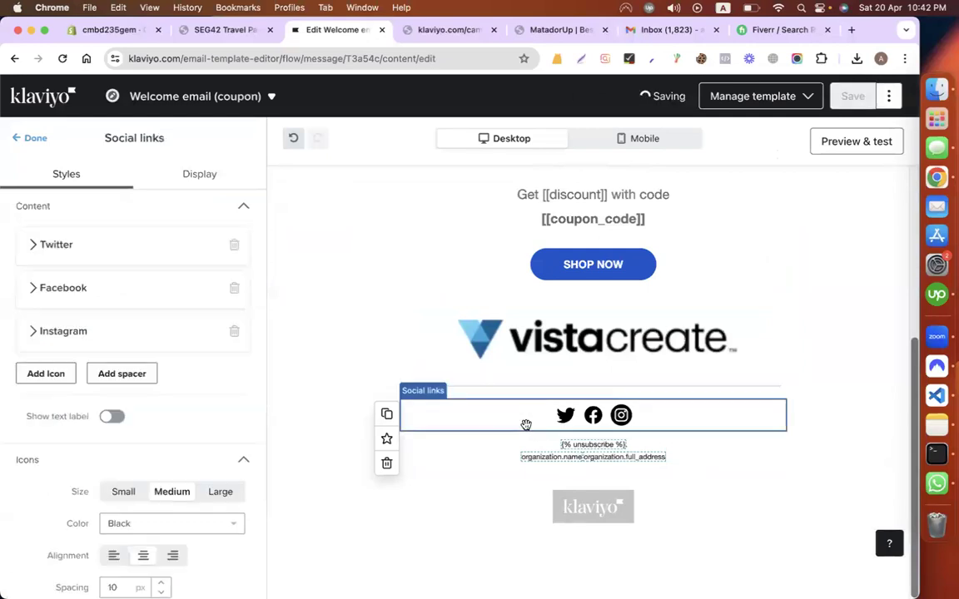
pyautogui.click(51, 246)
pyautogui.click(89, 342)
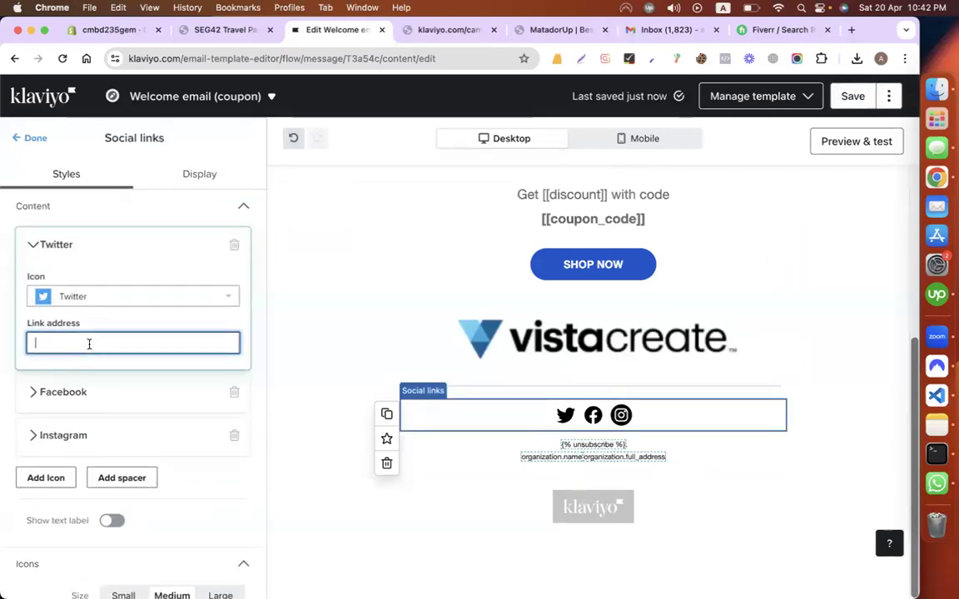
pyautogui.click(233, 246)
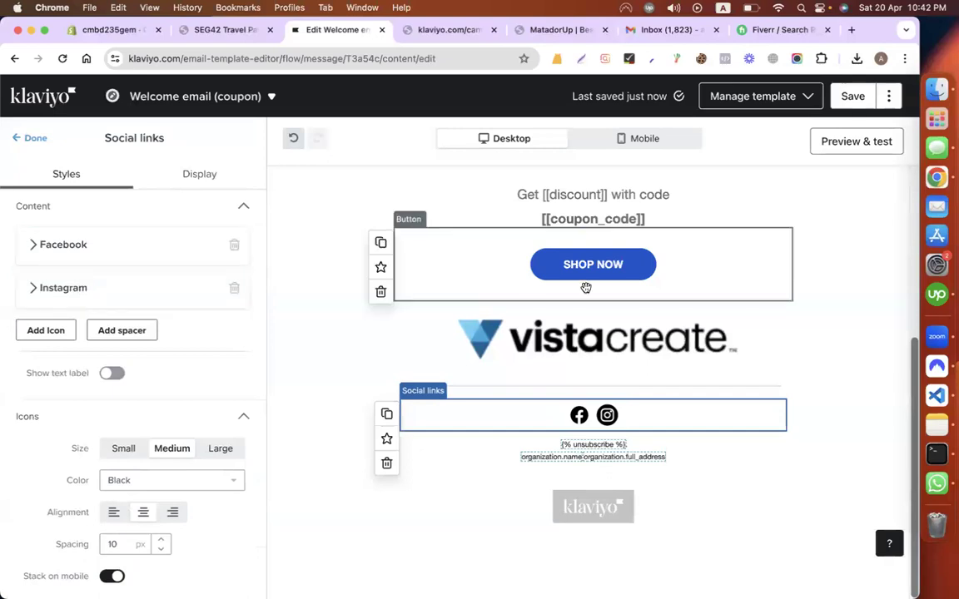
pyautogui.scroll(5, 797, 257)
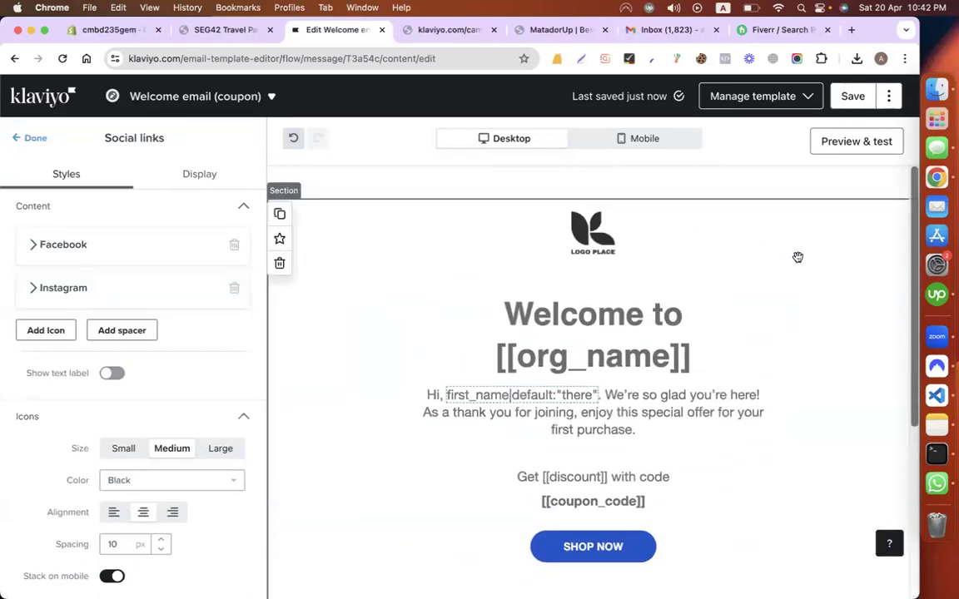
pyautogui.scroll(-5, 572, 362)
pyautogui.scroll(5, 798, 206)
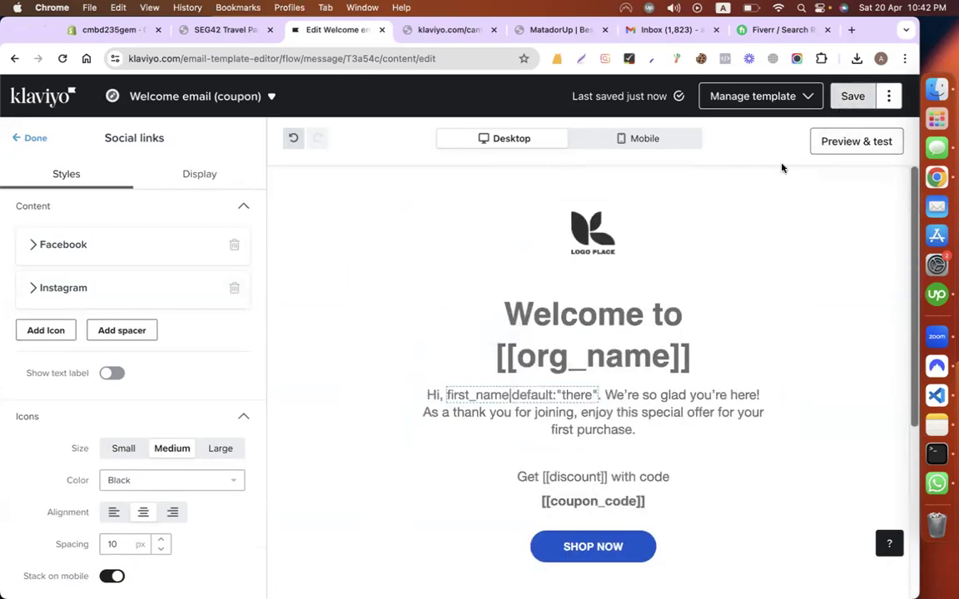
pyautogui.press('super+r')
# Step: Exit the template editor, confirming Leave, and finish the Welcome email (coupon) to return to the flow
pyautogui.click(505, 256)
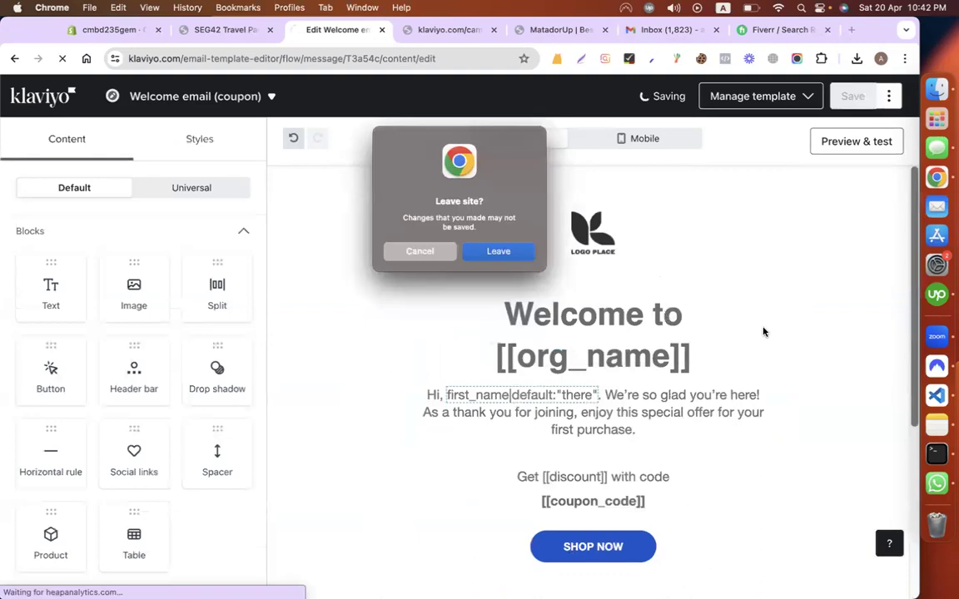
pyautogui.click(499, 252)
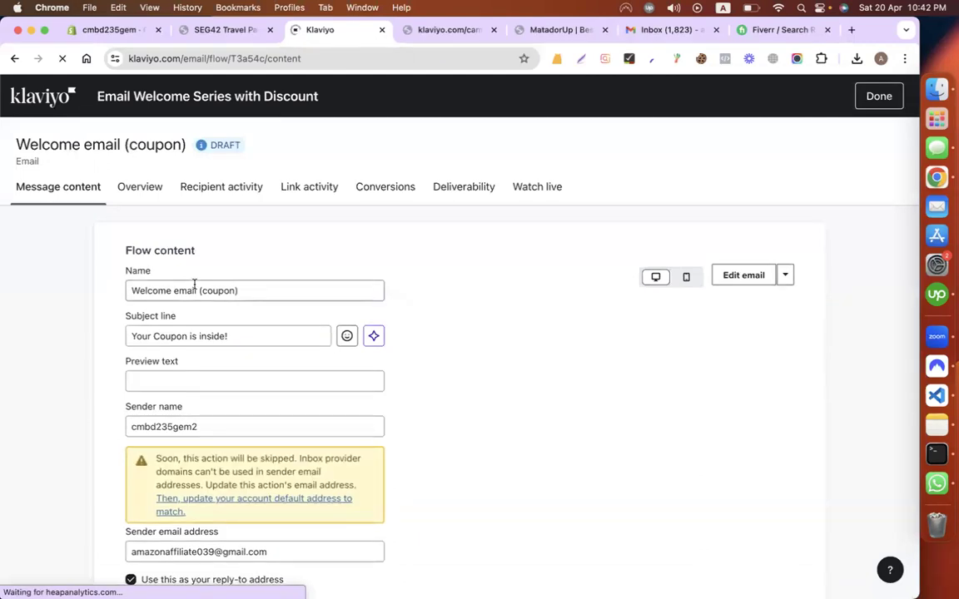
pyautogui.tripleClick(190, 290)
pyautogui.scroll(-3, 518, 240)
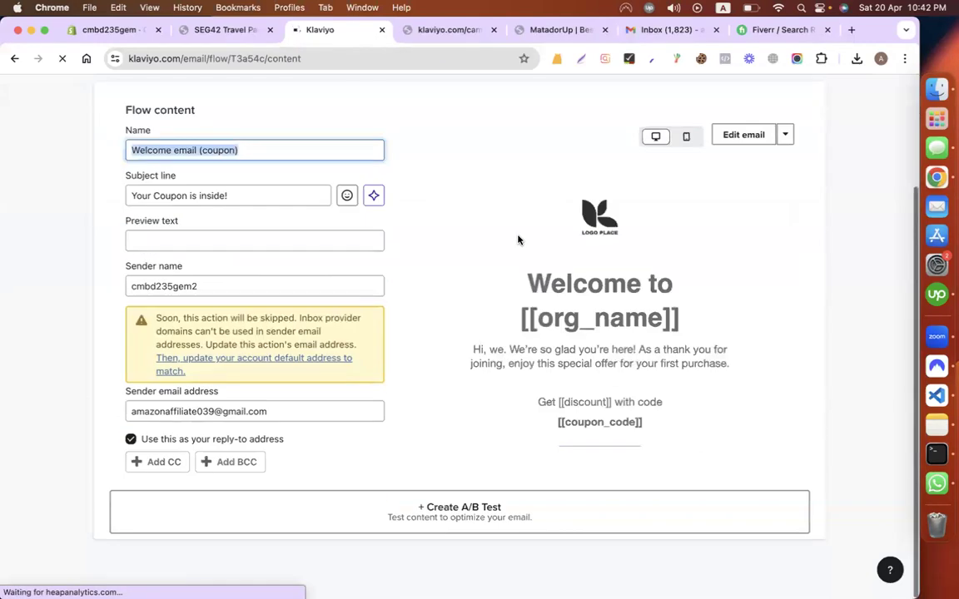
pyautogui.scroll(3, 835, 161)
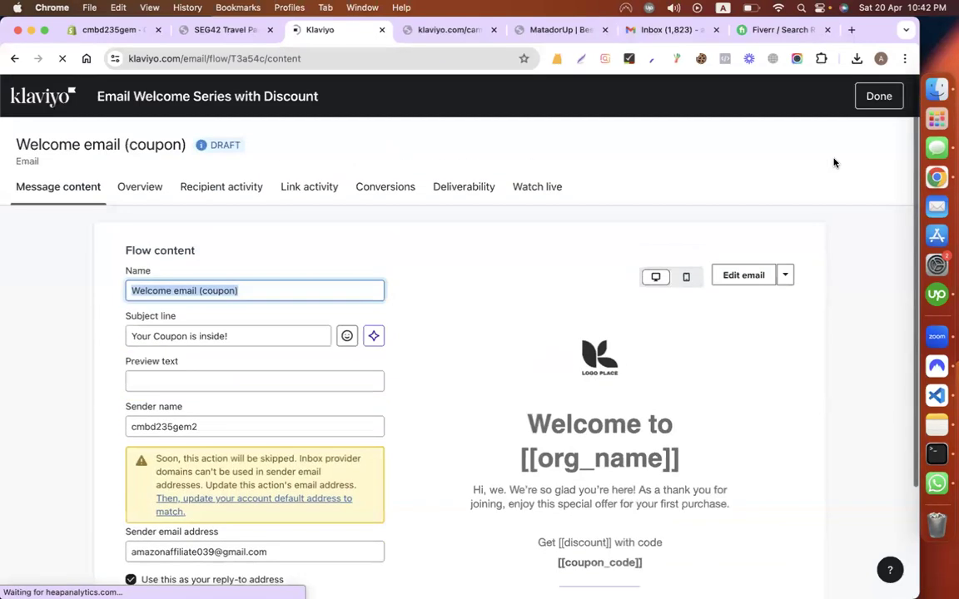
pyautogui.click(878, 98)
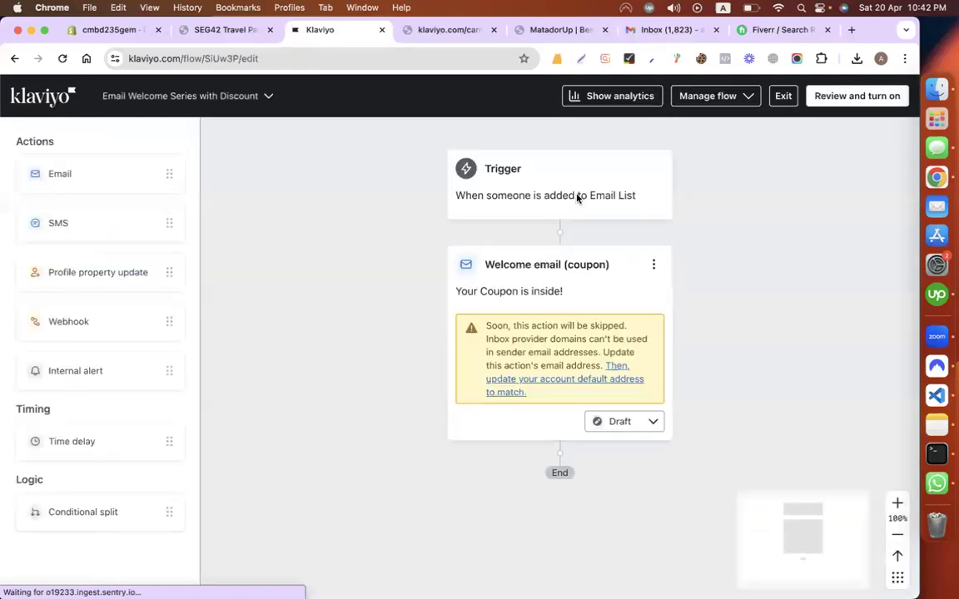
# Step: Set the Welcome email (coupon) status to Live and dismiss the congratulations message
pyautogui.click(620, 423)
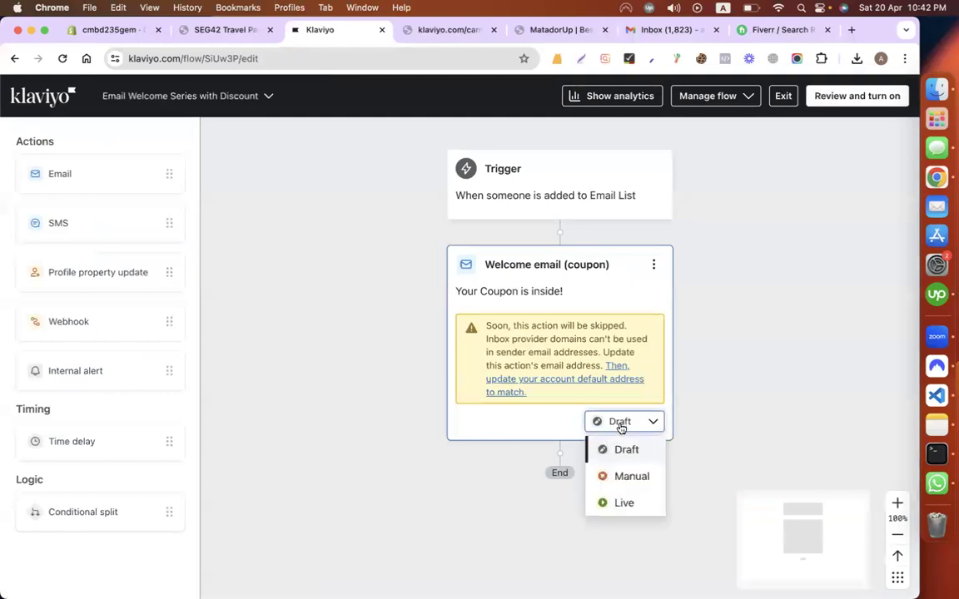
pyautogui.click(610, 501)
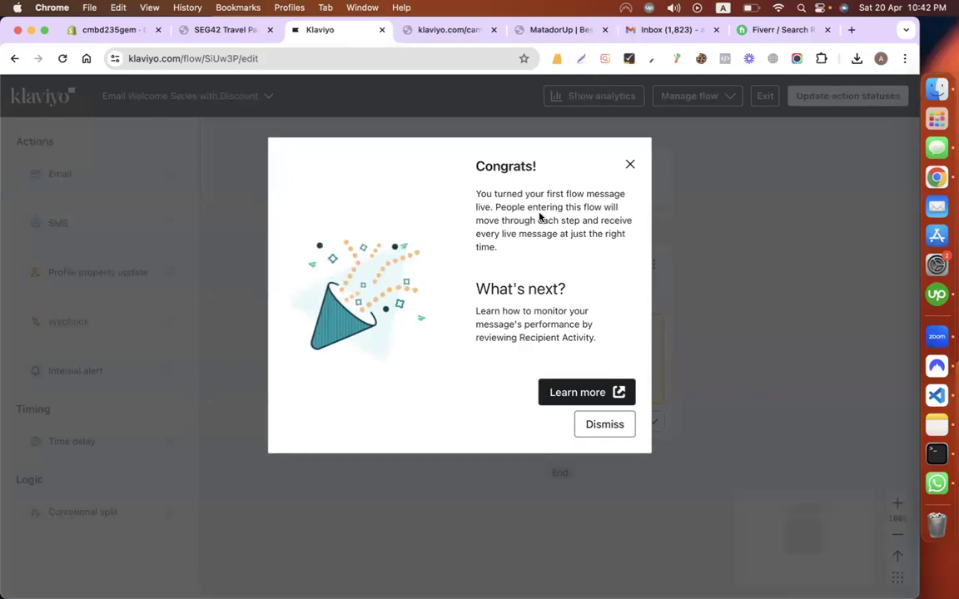
pyautogui.click(613, 420)
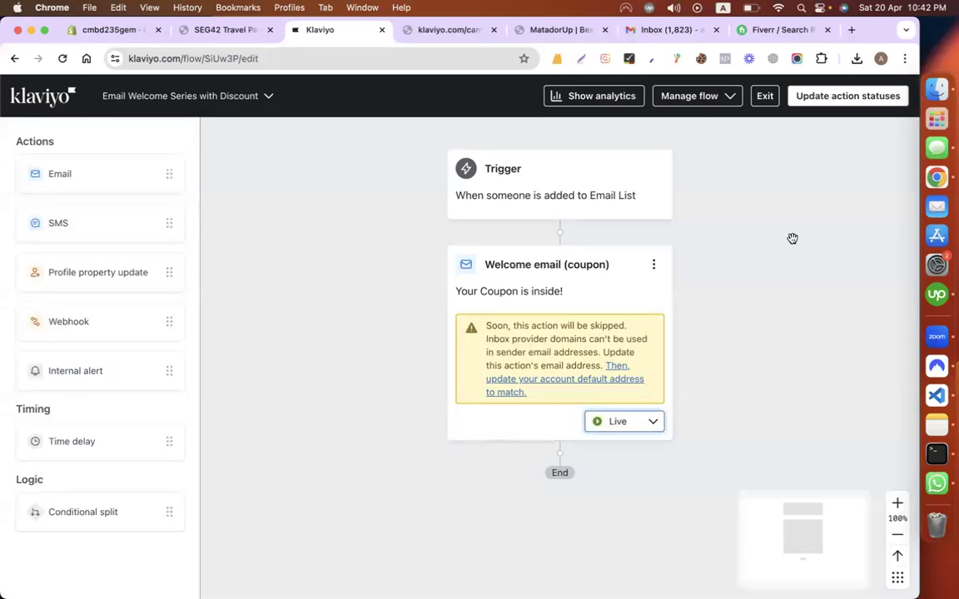
# Step: Update every flow action's status to Live, then return to the flows list
pyautogui.click(829, 100)
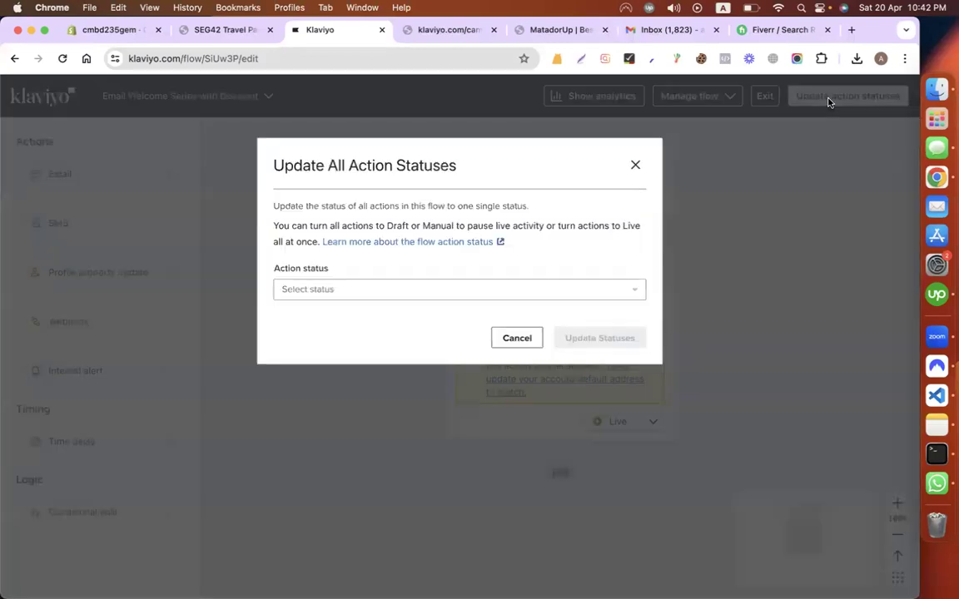
pyautogui.click(337, 291)
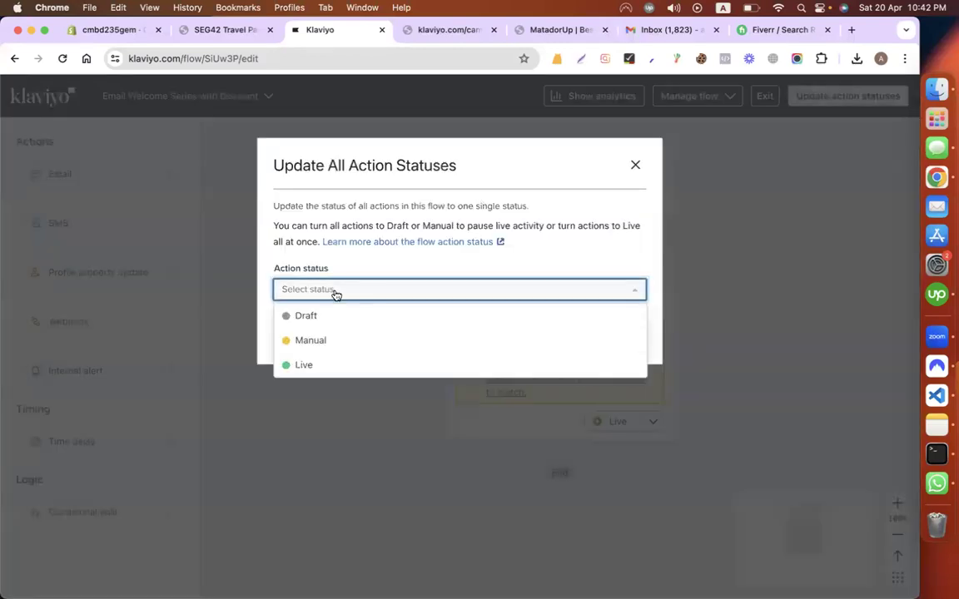
pyautogui.click(299, 367)
pyautogui.click(589, 340)
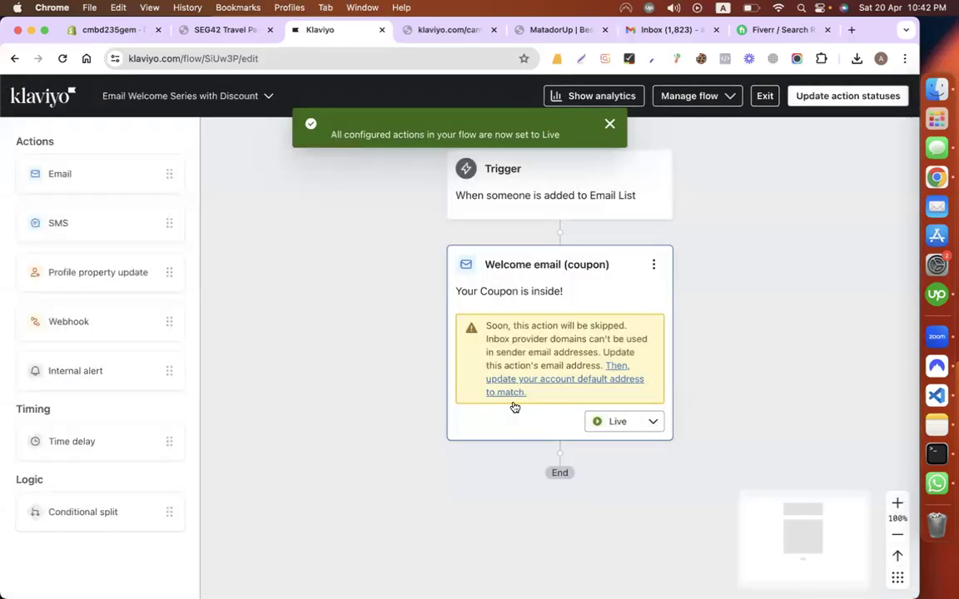
pyautogui.scroll(5, 394, 325)
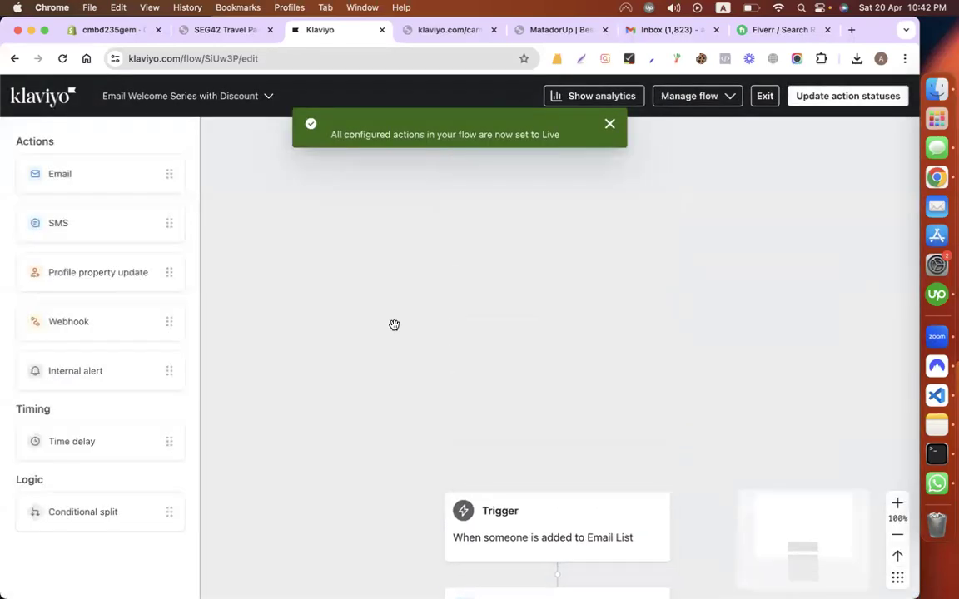
pyautogui.scroll(-5, 393, 326)
pyautogui.scroll(-1, 394, 326)
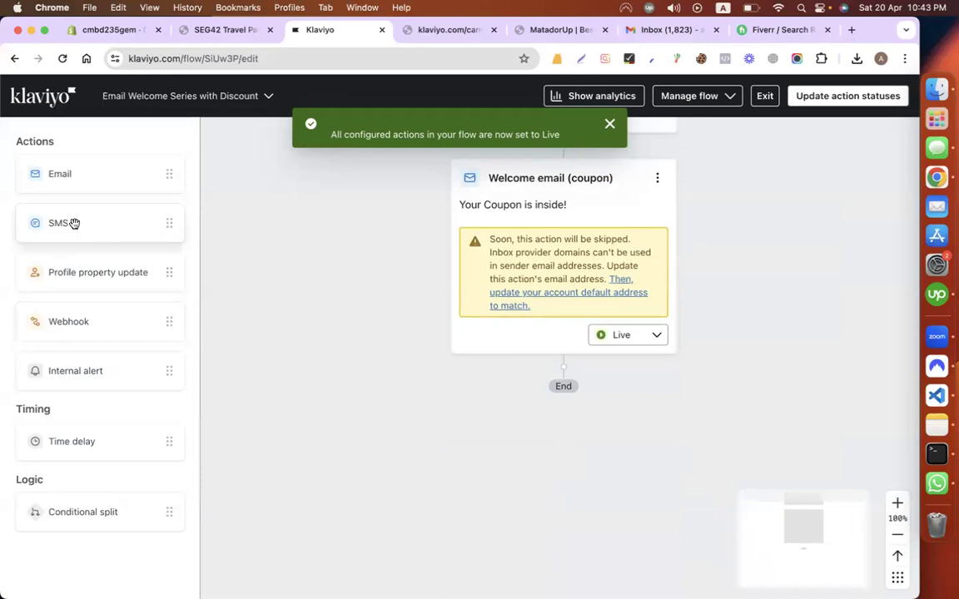
pyautogui.scroll(8, 321, 312)
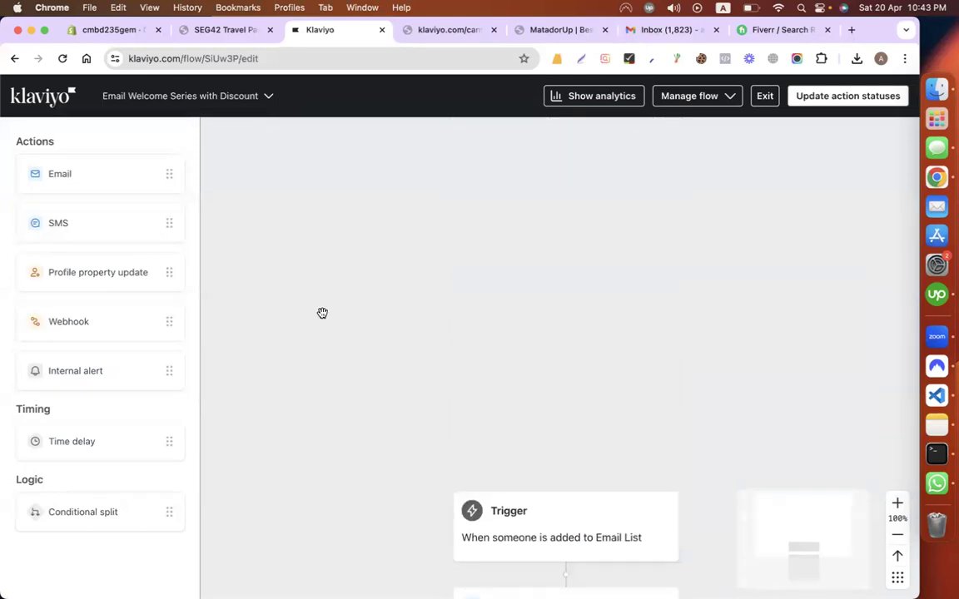
pyautogui.click(34, 93)
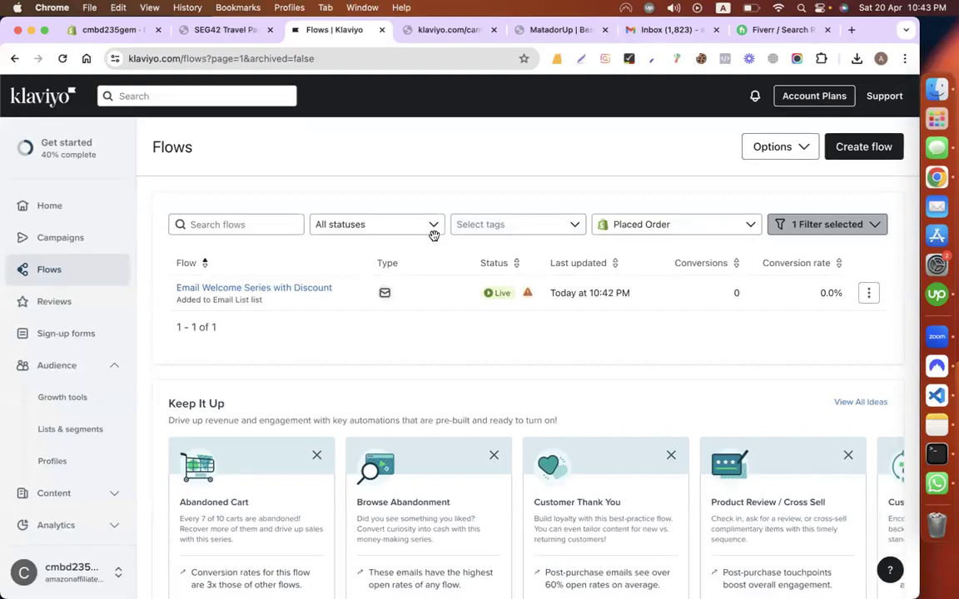
# Step: Start a new flow with Create flow from the Flows list
pyautogui.click(865, 148)
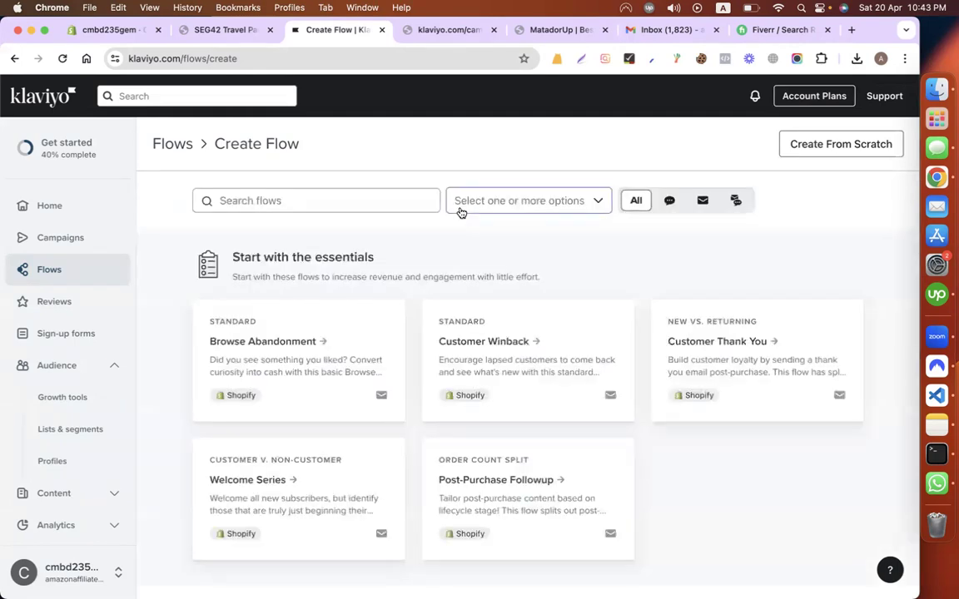
pyautogui.scroll(-10, 616, 284)
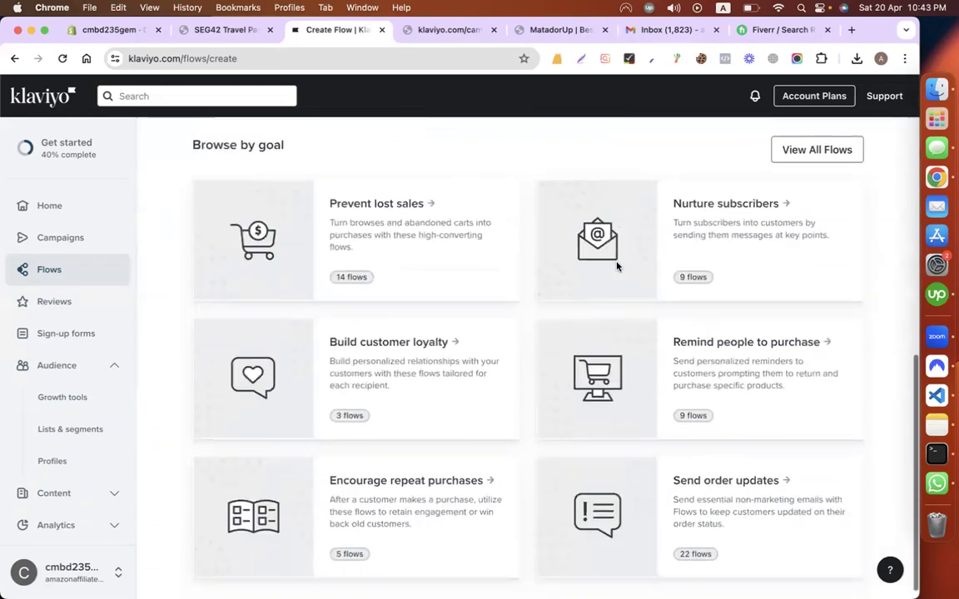
pyautogui.scroll(10, 617, 266)
pyautogui.scroll(-3, 736, 281)
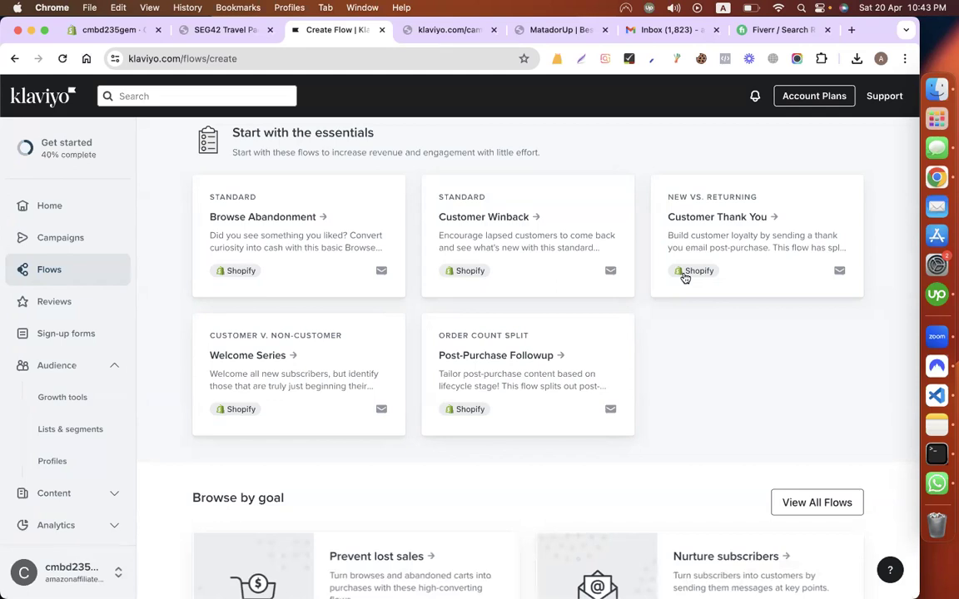
# Step: Create the Customer Thank You - New vs. Returning flow from the Customer Thank You template
pyautogui.click(784, 232)
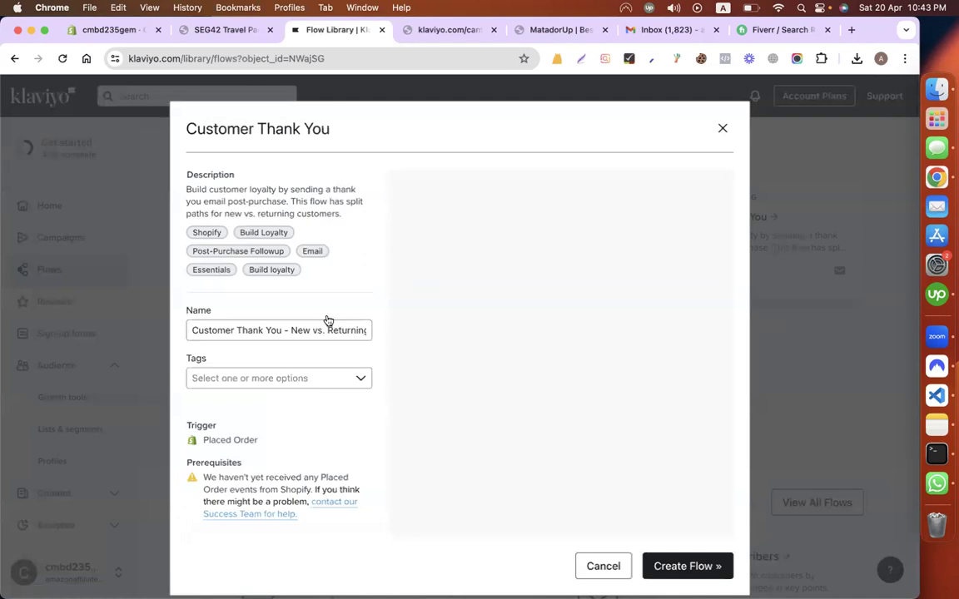
pyautogui.click(269, 331)
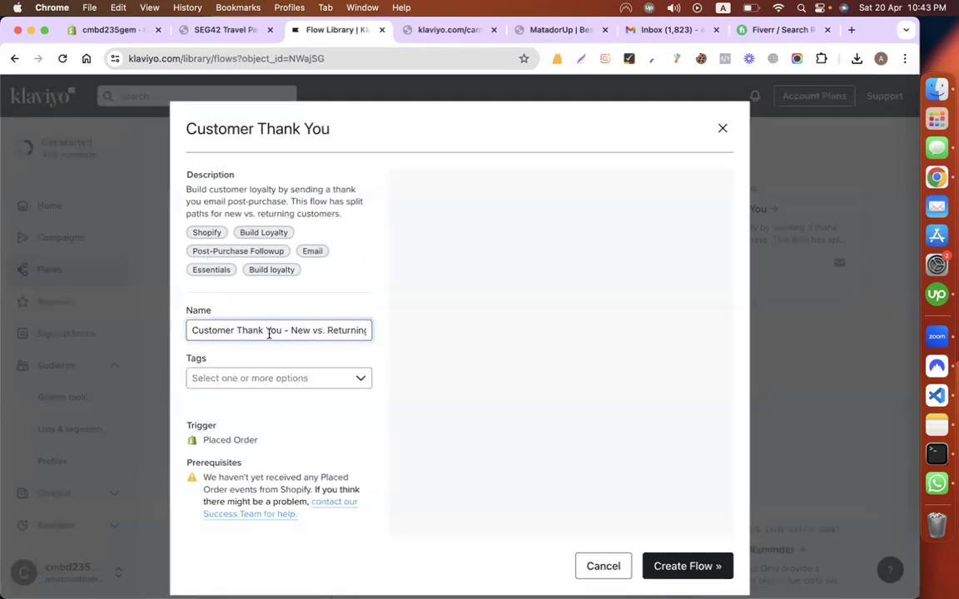
pyautogui.scroll(-1, 268, 331)
pyautogui.click(688, 546)
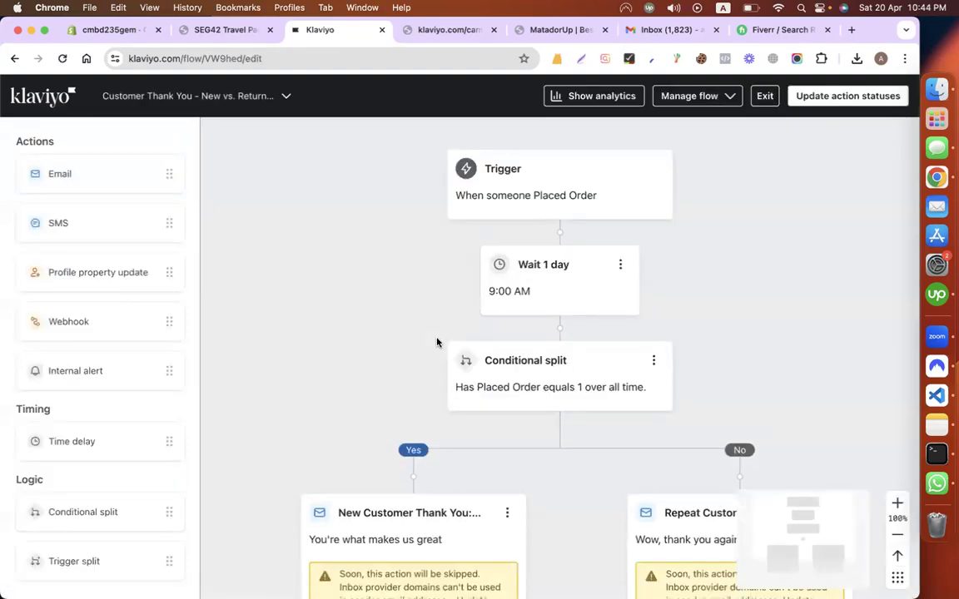
# Step: Open the Placed Order trigger settings and check the Shopify store's orders before returning
pyautogui.click(591, 199)
pyautogui.scroll(-3, 520, 255)
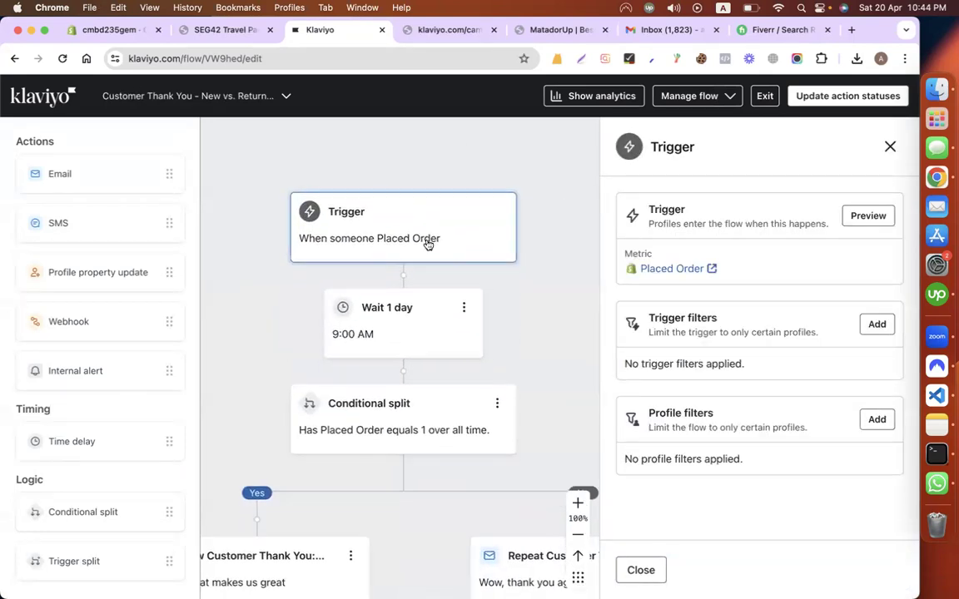
pyautogui.click(137, 29)
pyautogui.click(19, 93)
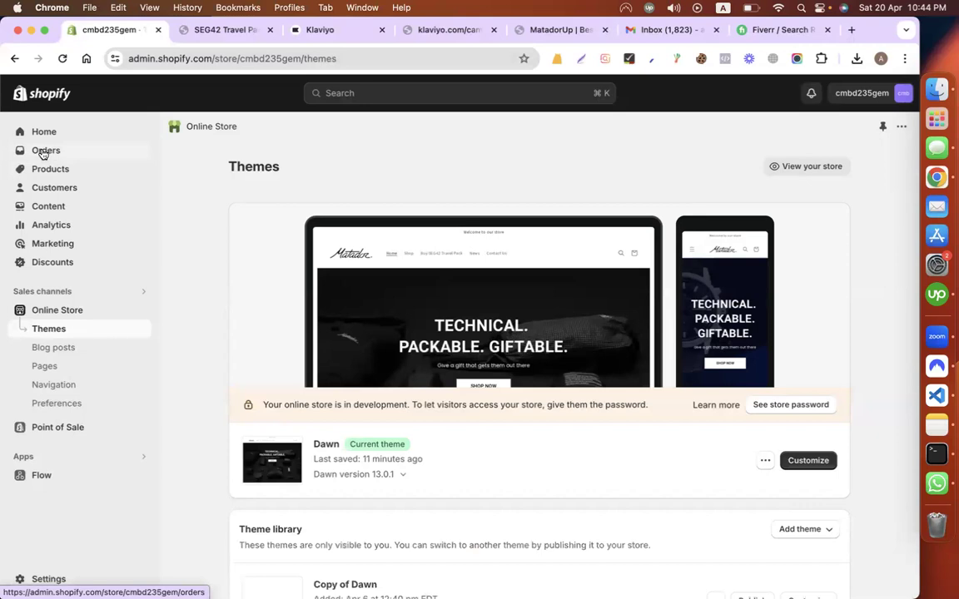
pyautogui.click(44, 151)
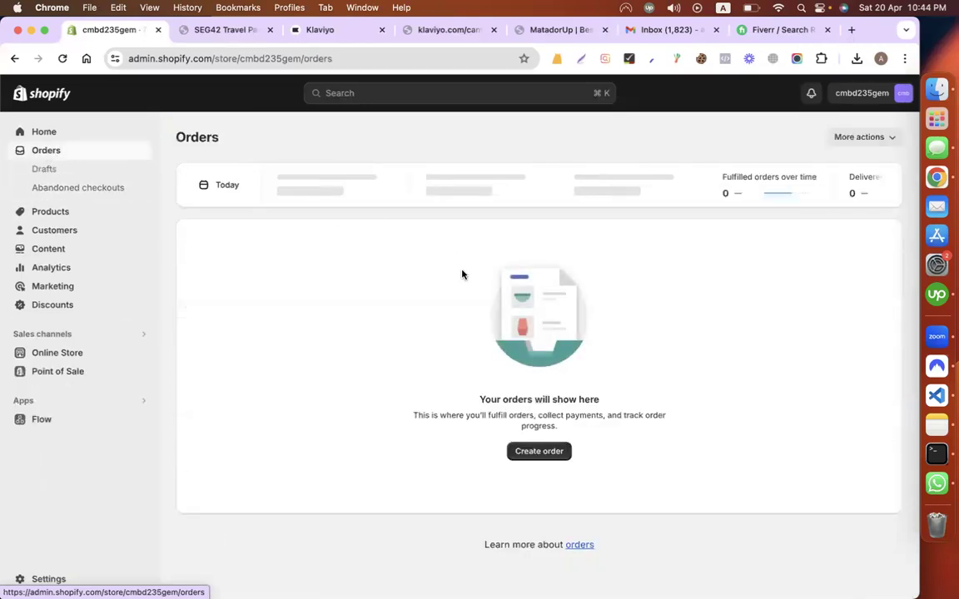
pyautogui.click(334, 33)
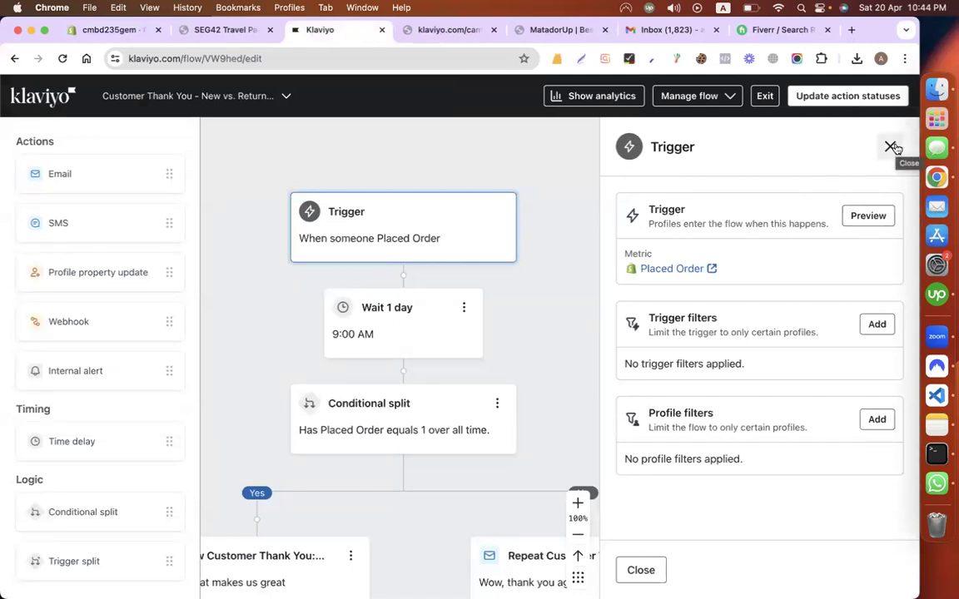
pyautogui.scroll(-1, 552, 357)
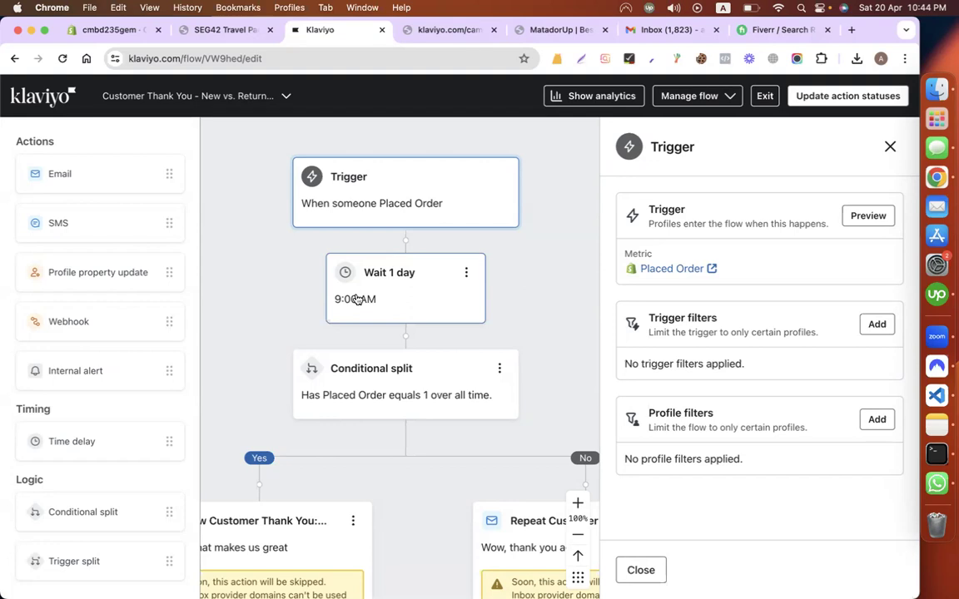
# Step: Change the wait step's delay unit from Days to Hours, save the 1-hour delay, and close the panel
pyautogui.click(464, 275)
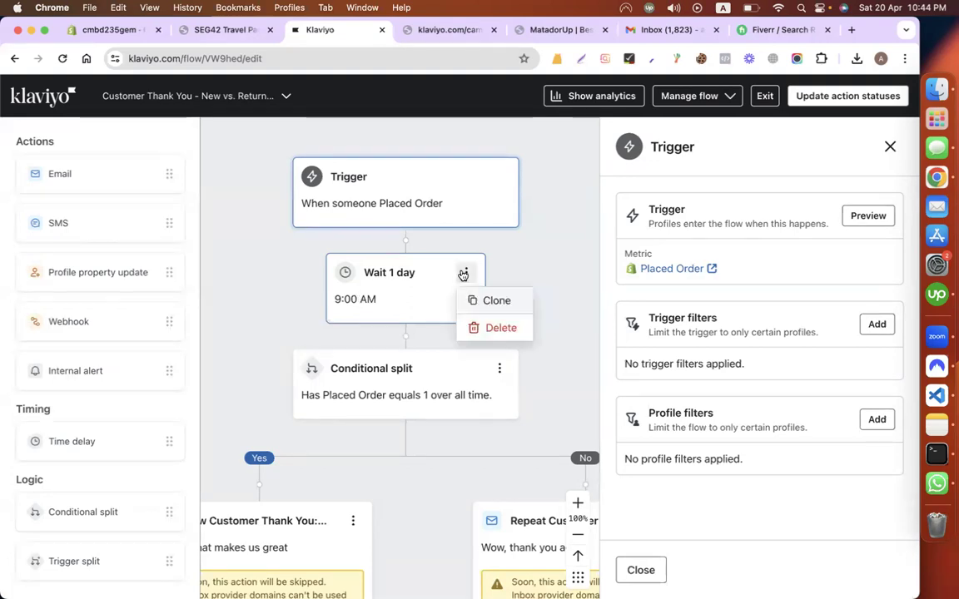
pyautogui.click(433, 287)
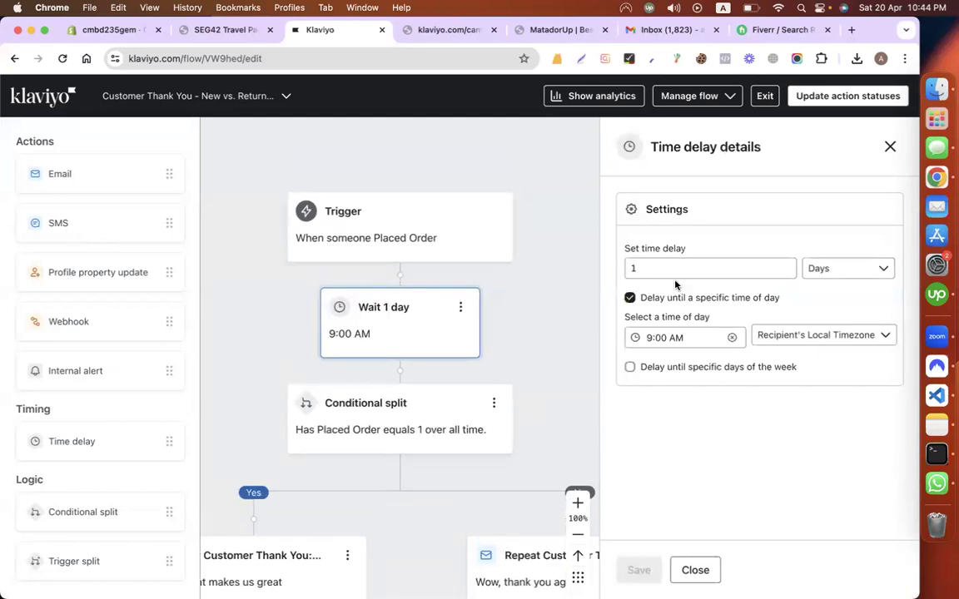
pyautogui.click(822, 273)
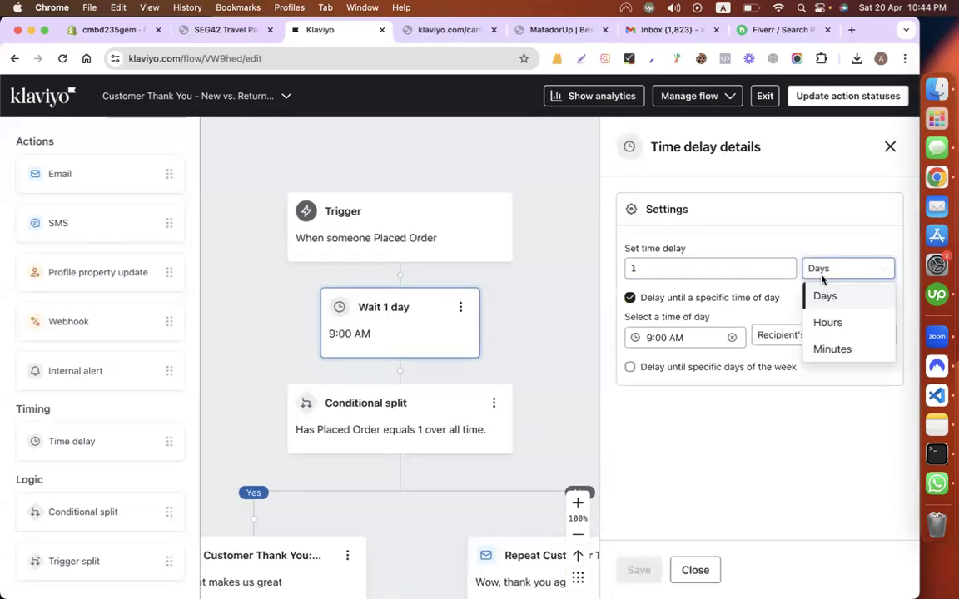
pyautogui.click(833, 321)
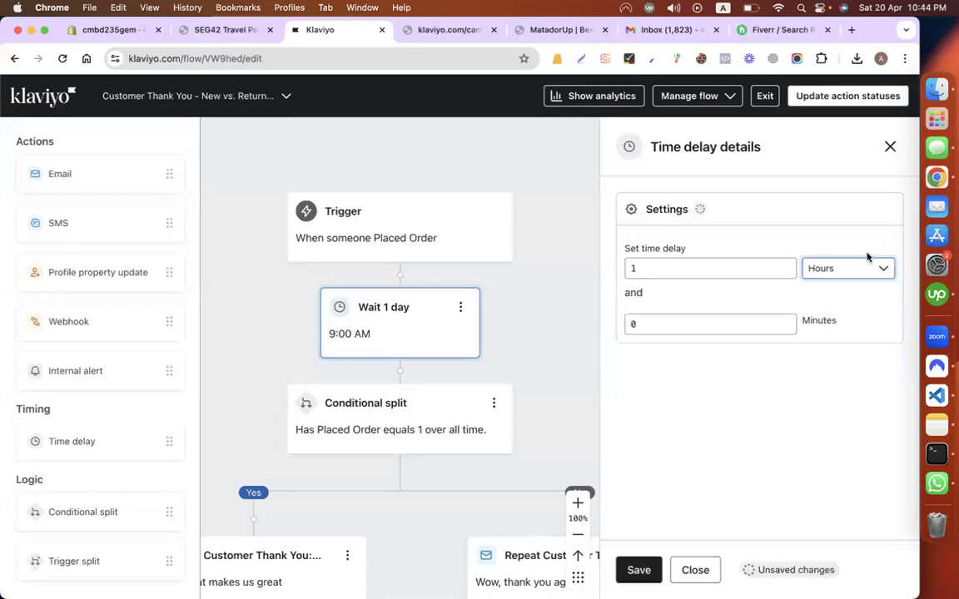
pyautogui.click(538, 290)
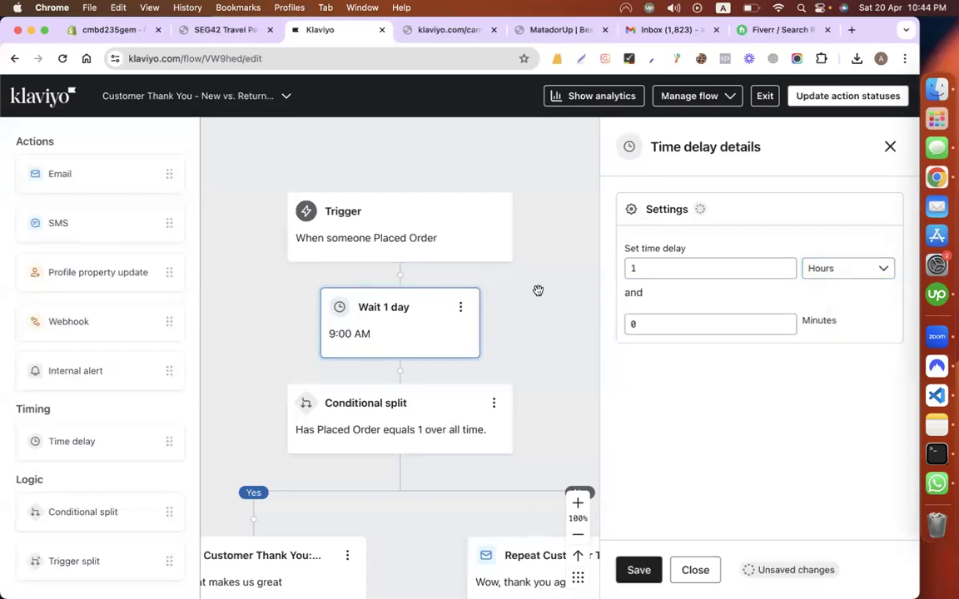
pyautogui.scroll(-1, 538, 291)
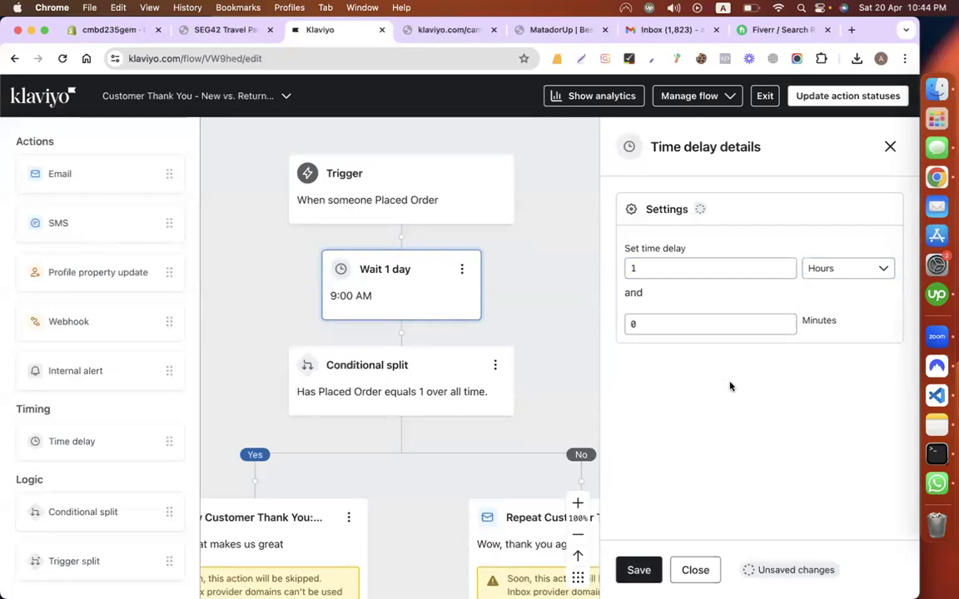
pyautogui.click(638, 571)
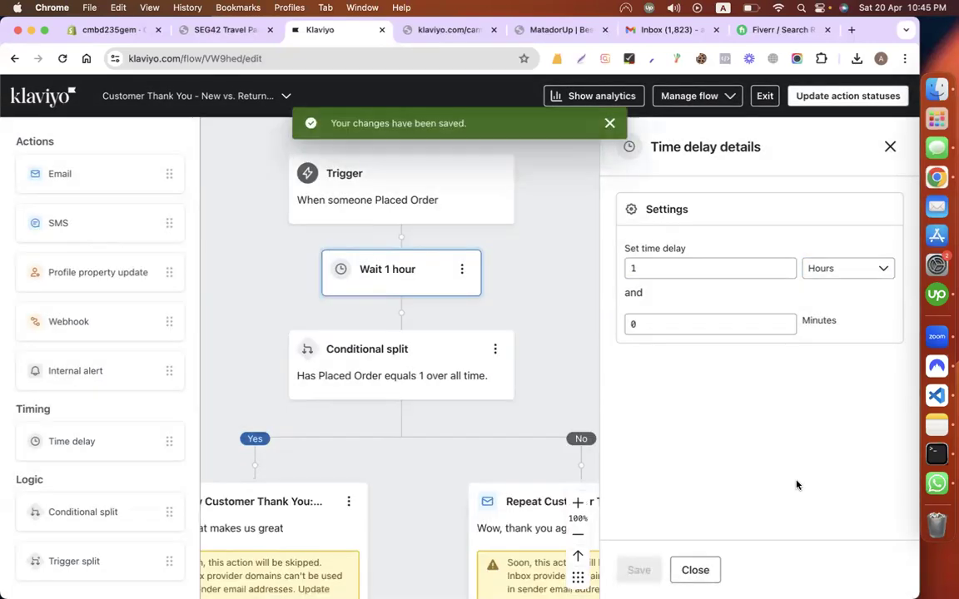
pyautogui.scroll(1, 317, 265)
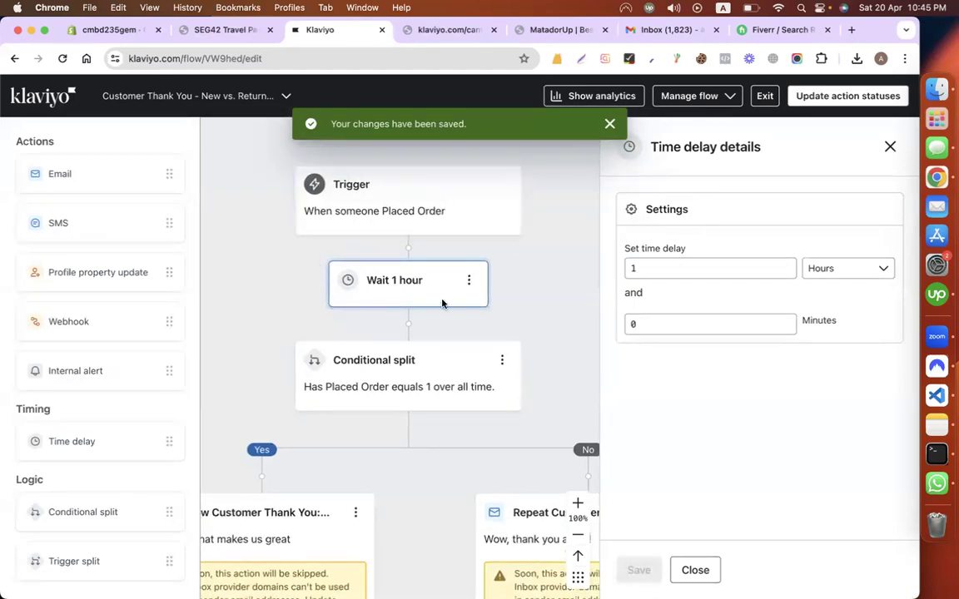
pyautogui.scroll(-2, 457, 308)
pyautogui.scroll(-3, 457, 308)
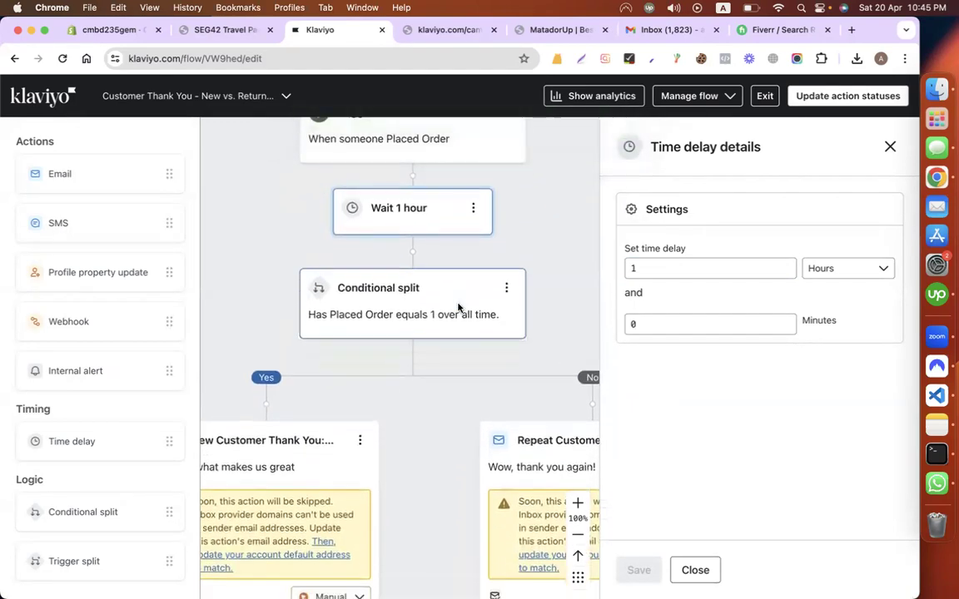
pyautogui.click(890, 146)
pyautogui.scroll(-6, 764, 346)
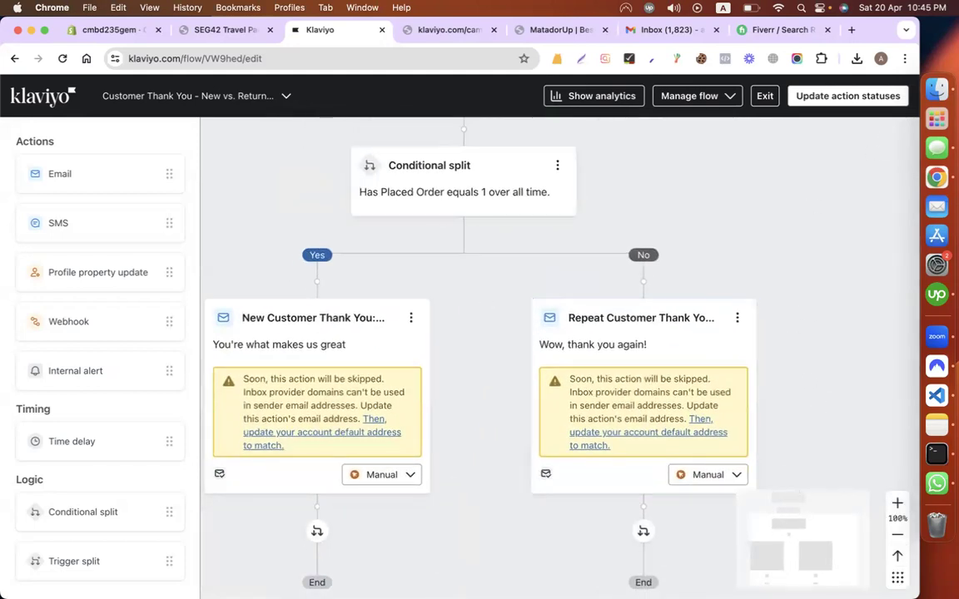
pyautogui.hscroll(-1, 855, 382)
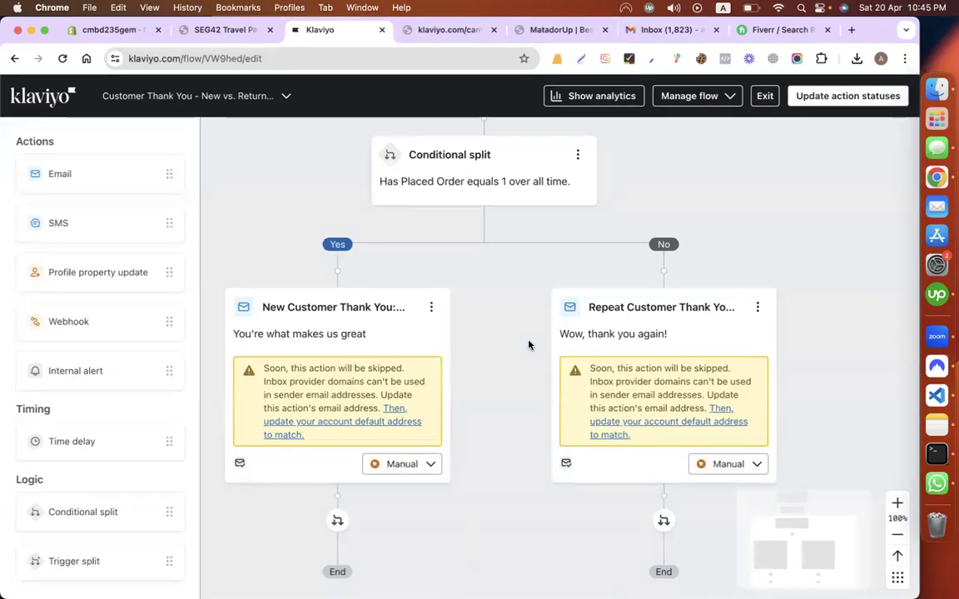
pyautogui.scroll(1, 483, 331)
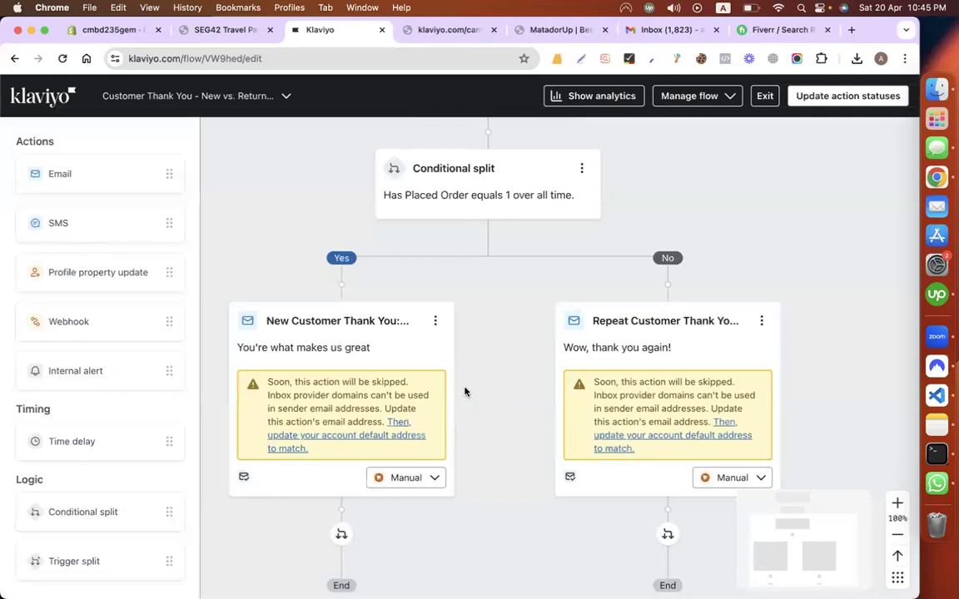
pyautogui.scroll(2, 464, 392)
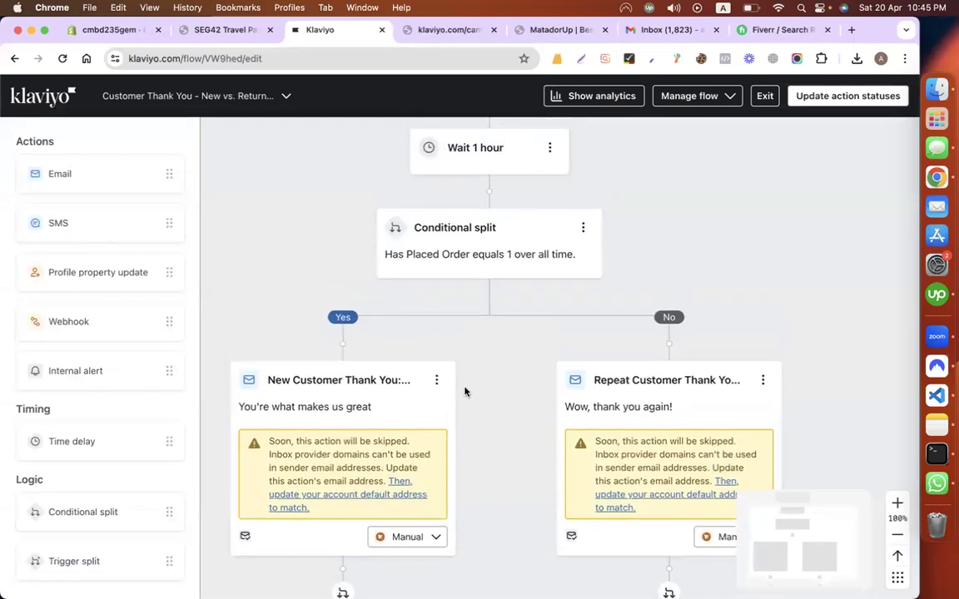
# Step: Move the New Customer email directly under the Wait 1 hour step
pyautogui.moveTo(356, 376); pyautogui.dragTo(477, 182)
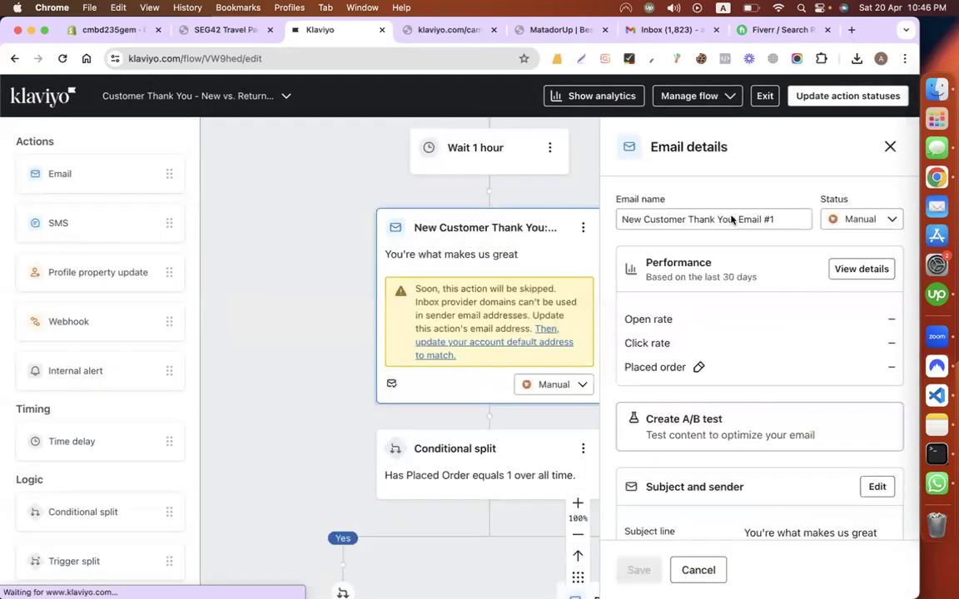
pyautogui.click(888, 147)
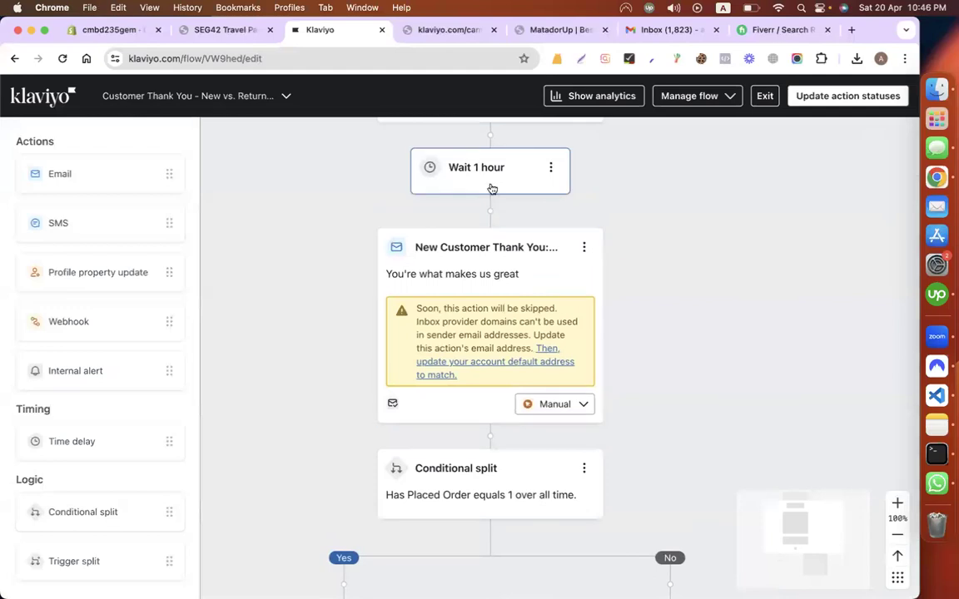
pyautogui.scroll(-2, 500, 435)
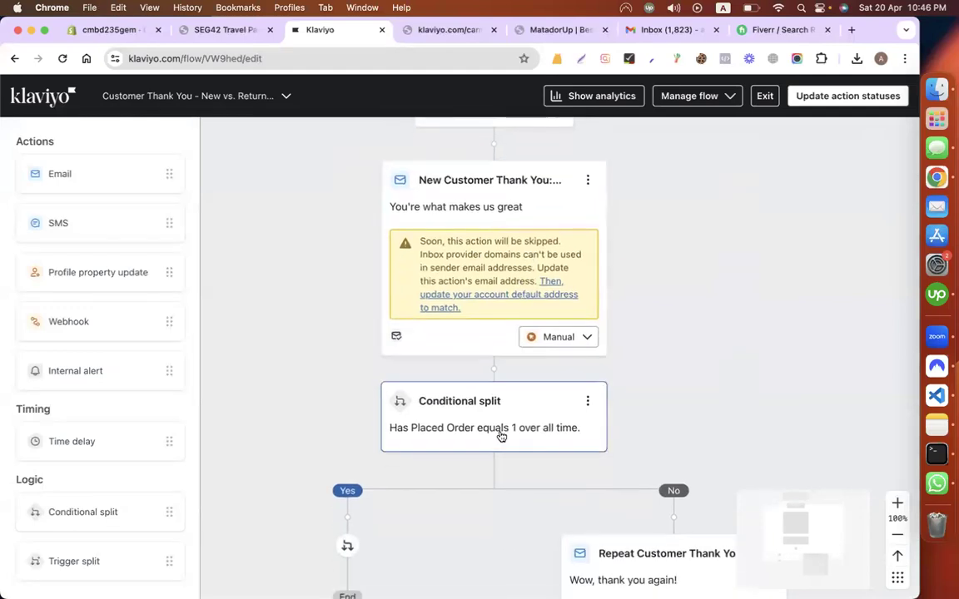
pyautogui.scroll(-2, 500, 435)
# Step: Delete the conditional split, keeping only the No path by removing the Yes path
pyautogui.click(591, 330)
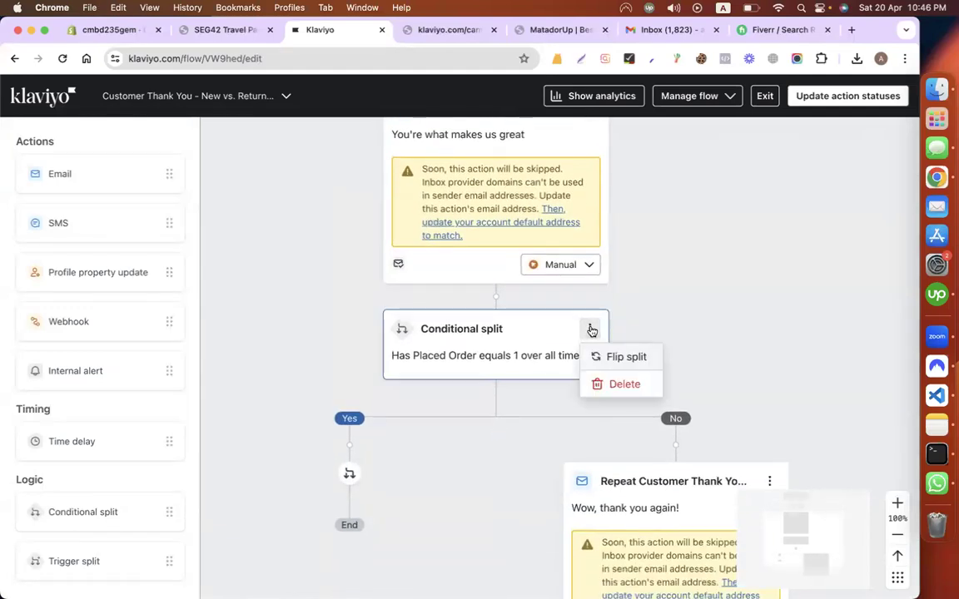
pyautogui.click(612, 385)
pyautogui.click(368, 255)
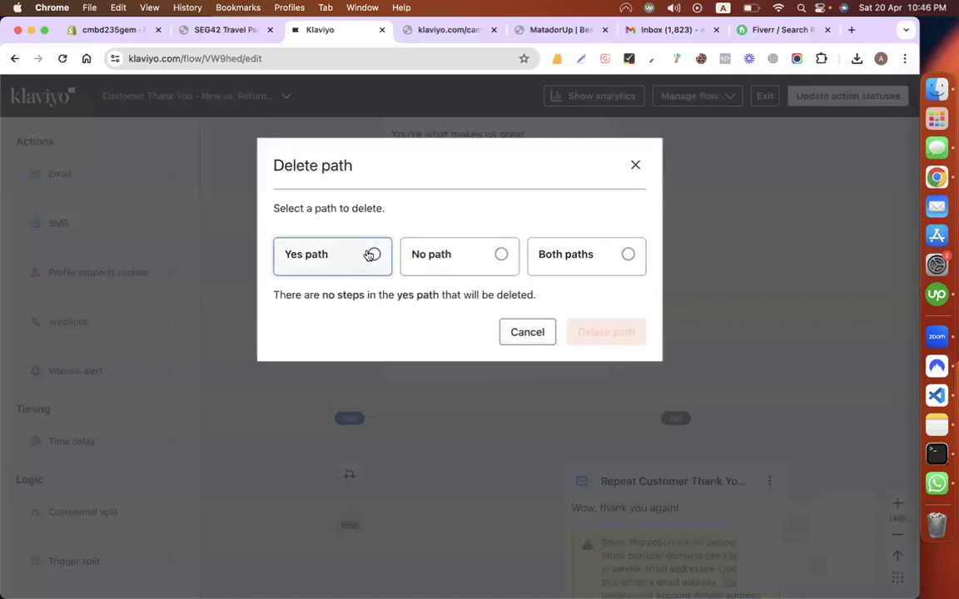
pyautogui.click(613, 337)
pyautogui.scroll(-1, 728, 342)
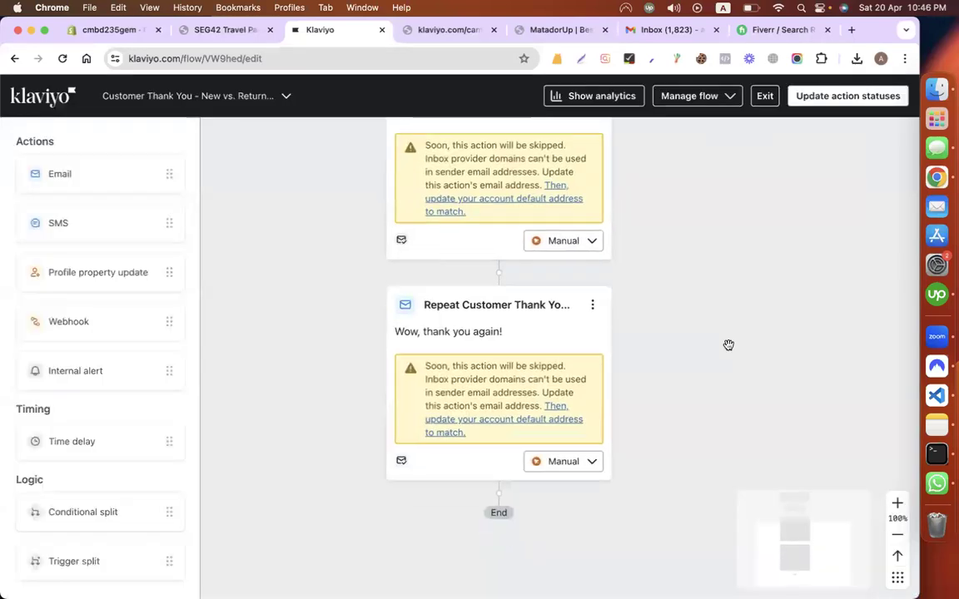
pyautogui.scroll(-2, 728, 344)
pyautogui.scroll(1, 699, 316)
# Step: Delete the Repeat Customer email from the flow
pyautogui.click(593, 236)
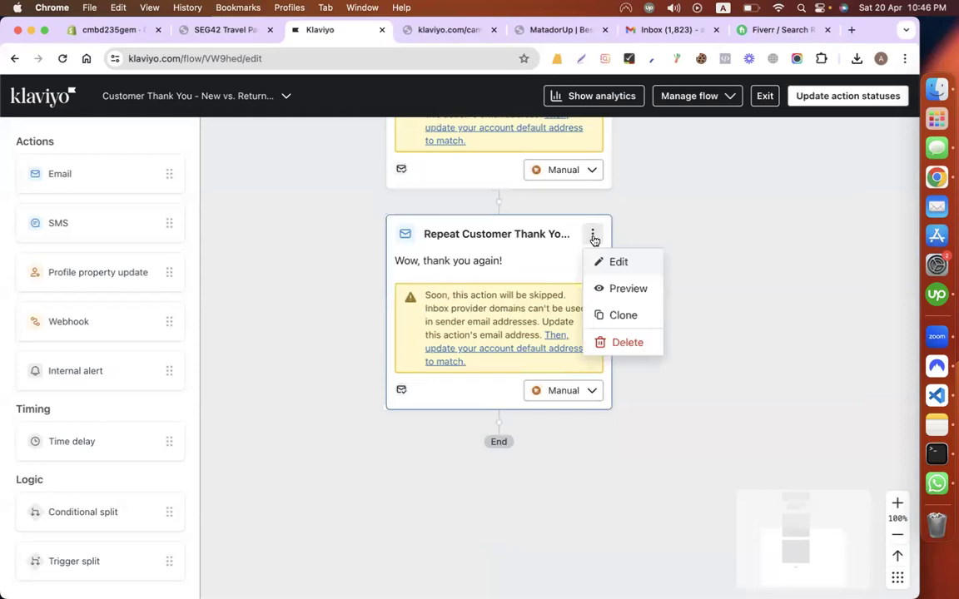
pyautogui.click(627, 342)
pyautogui.click(612, 281)
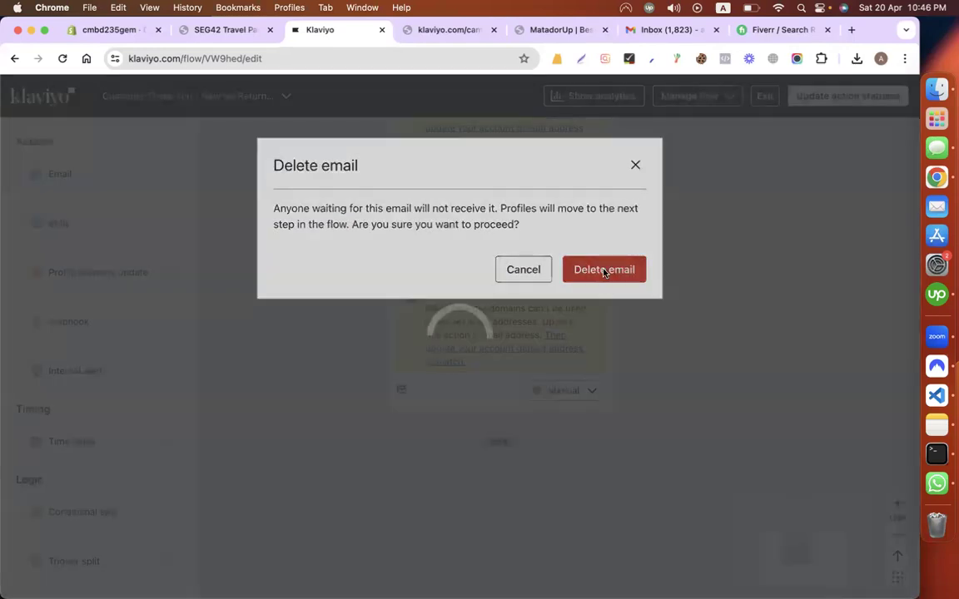
pyautogui.scroll(1, 791, 350)
pyautogui.scroll(5, 791, 350)
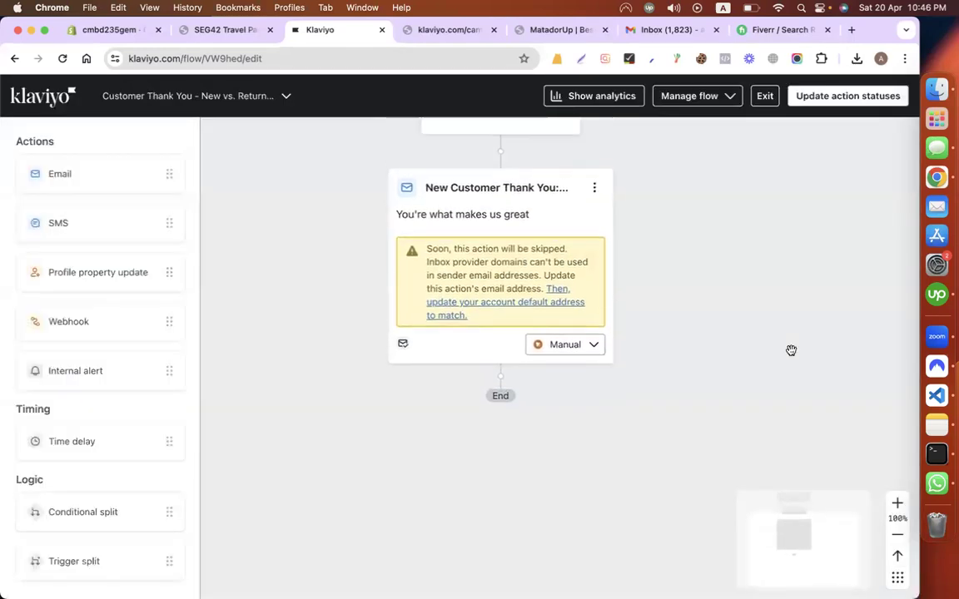
pyautogui.scroll(-1, 731, 314)
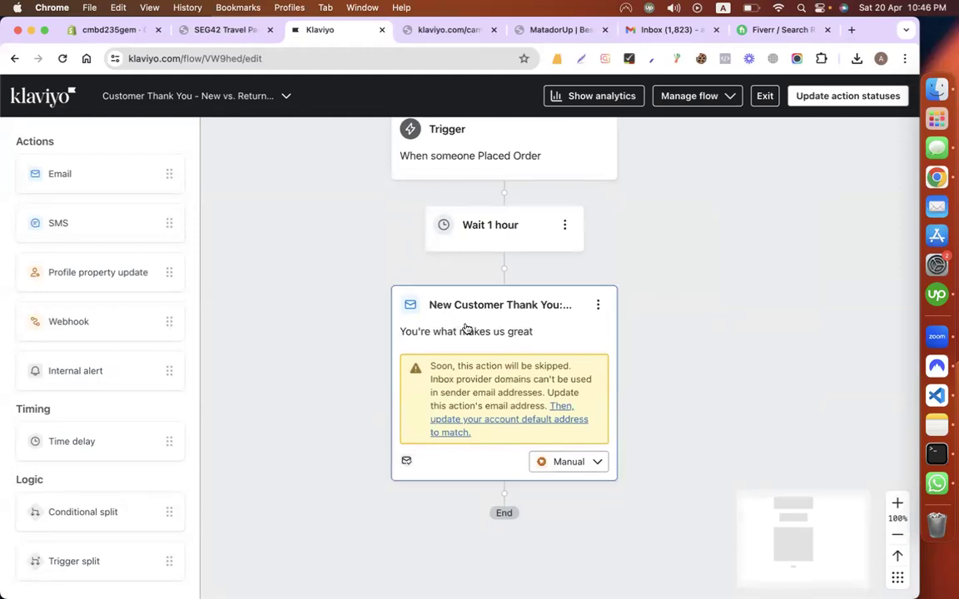
# Step: Replace 'New Customer' in the email's name with 'Mail For Oder Placing'
pyautogui.click(598, 306)
pyautogui.click(624, 332)
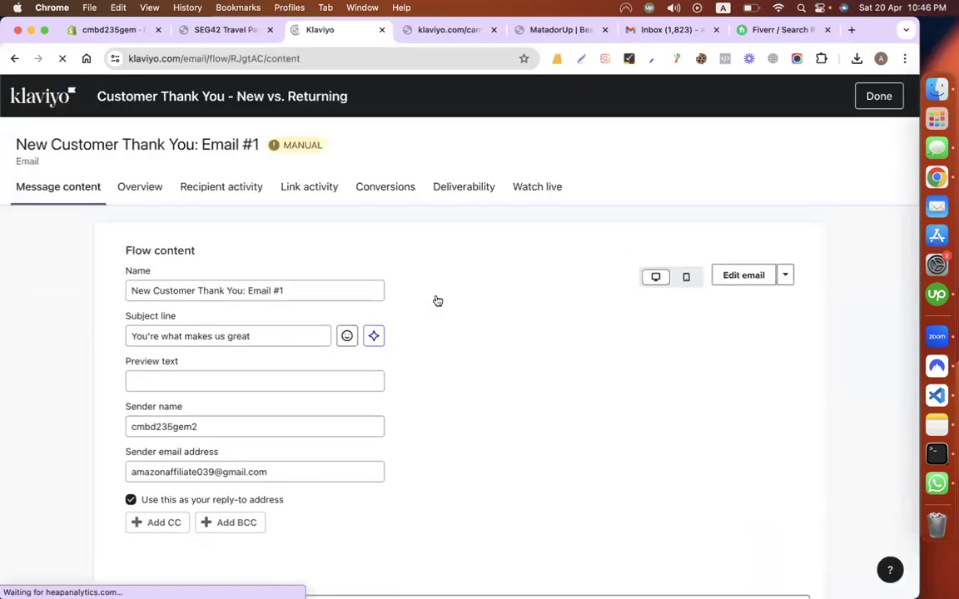
pyautogui.click(184, 289)
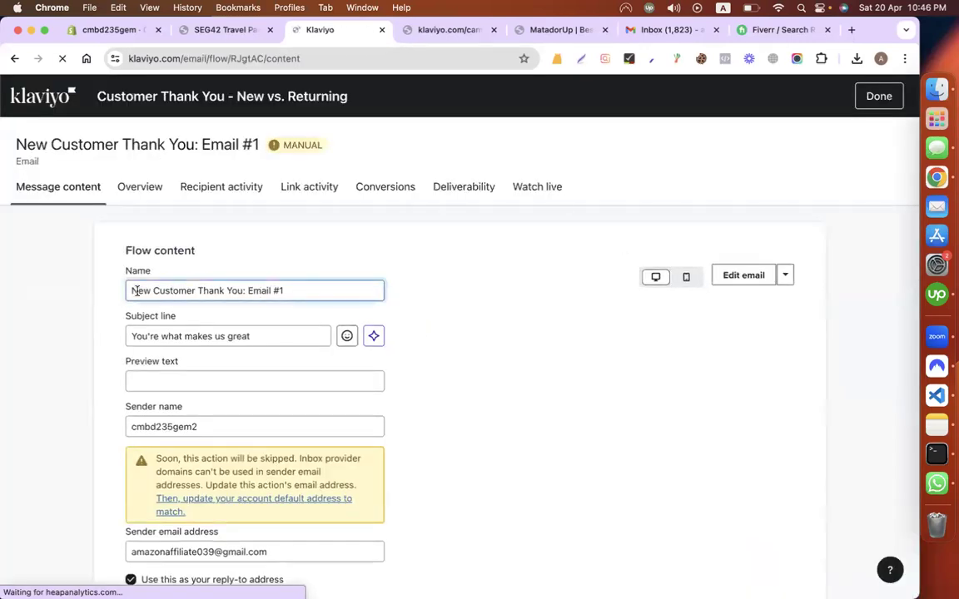
pyautogui.moveTo(198, 290); pyautogui.dragTo(129, 290)
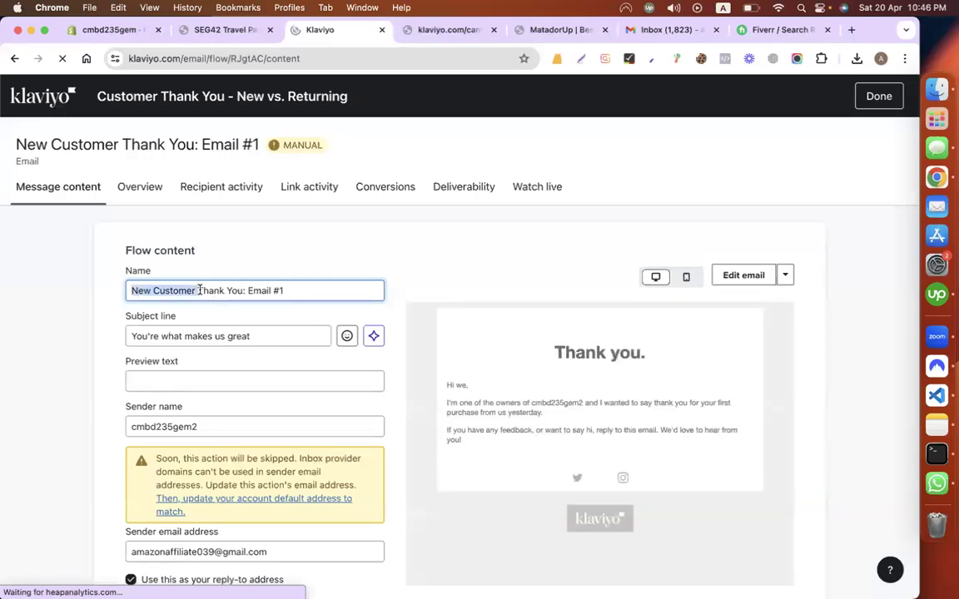
pyautogui.press('BackSpace')
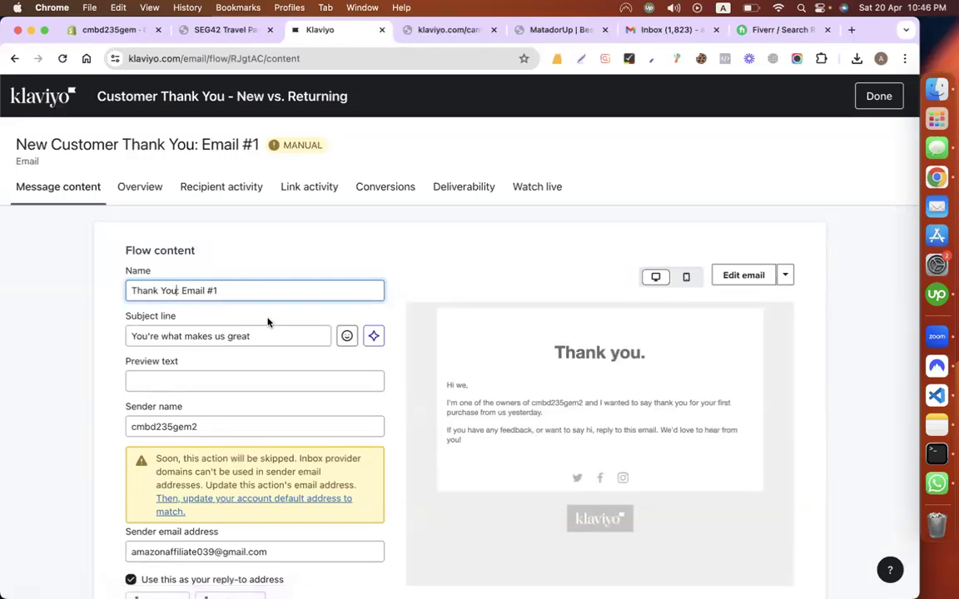
pyautogui.write('Mail')
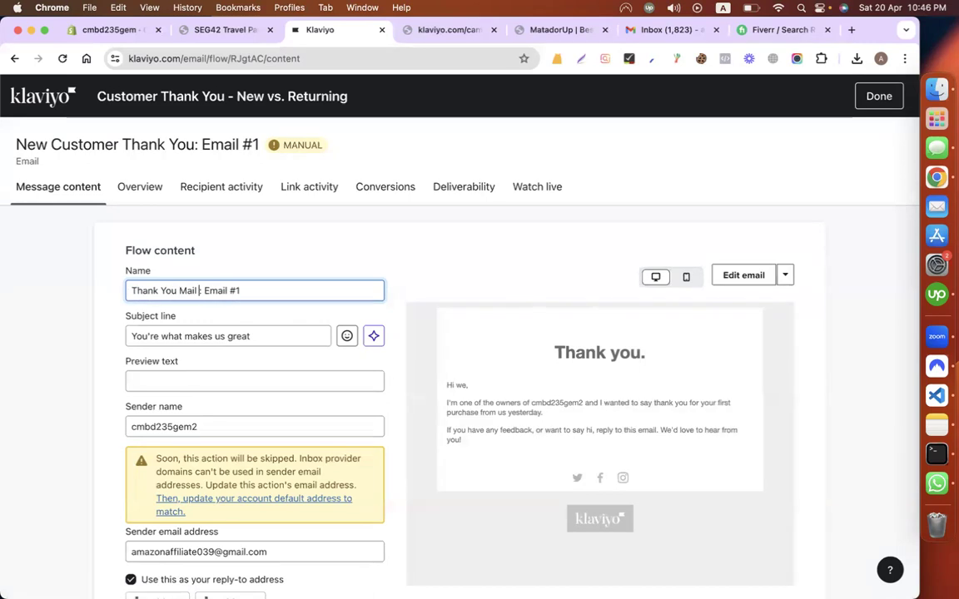
pyautogui.write(' For Oder Placing:')
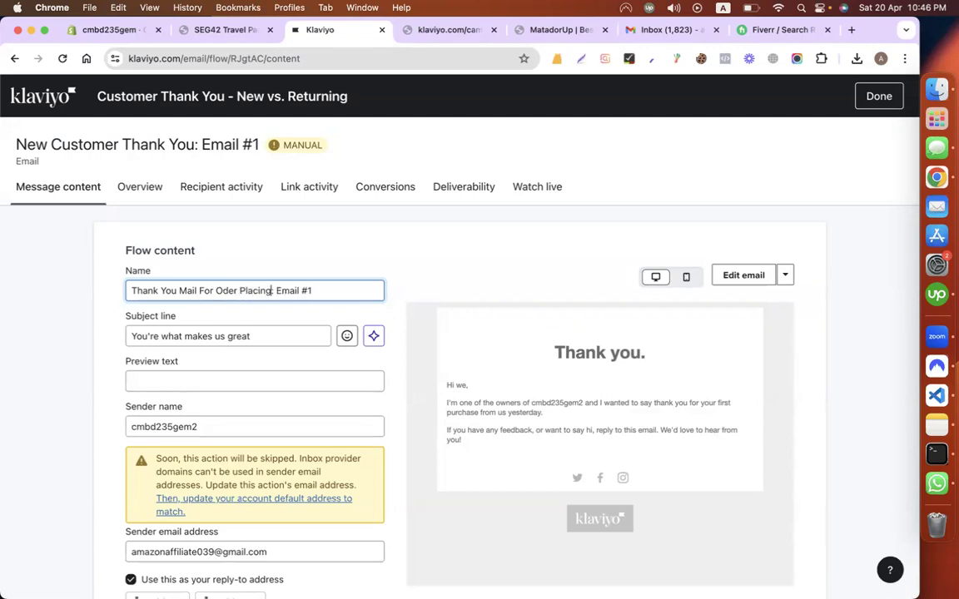
# Step: Change the subject line to 'Thanks for choosing us !' and open the email in the template editor
pyautogui.tripleClick(262, 332)
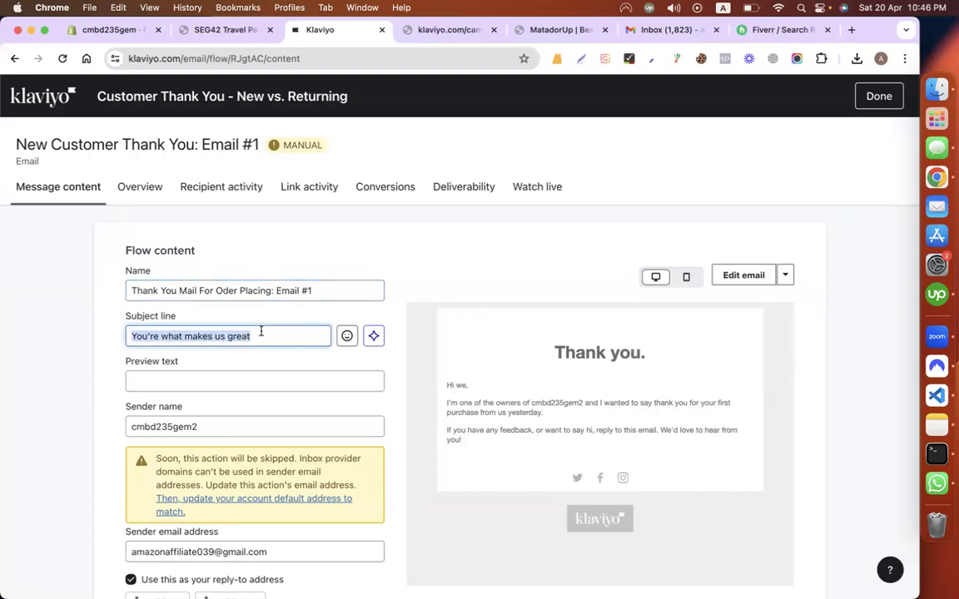
pyautogui.click(626, 28)
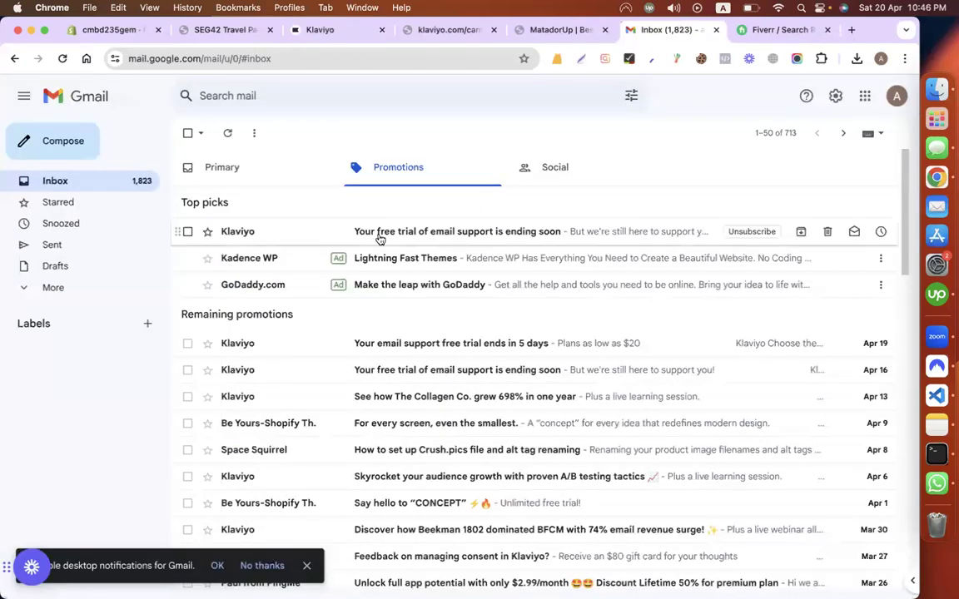
pyautogui.click(324, 33)
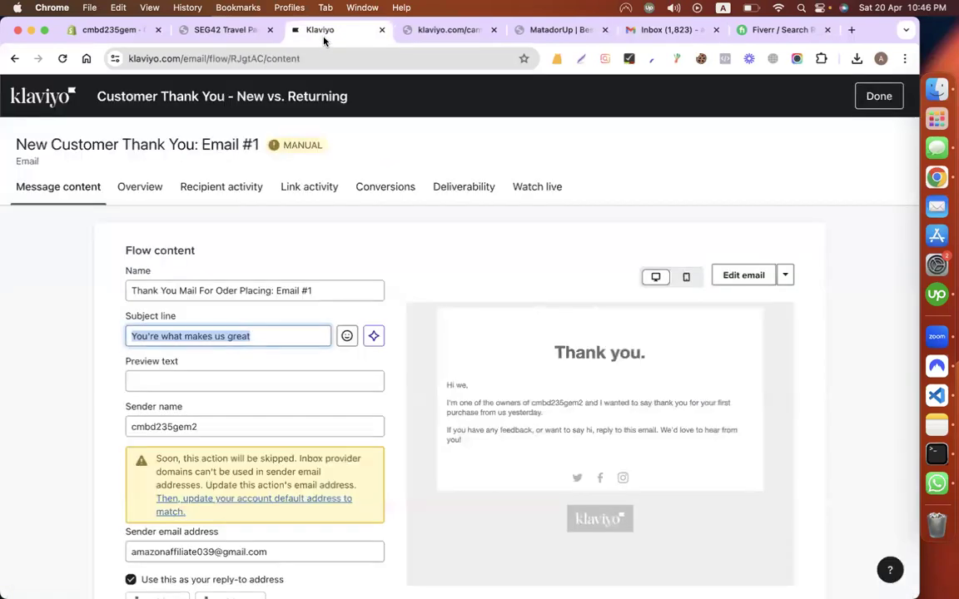
pyautogui.write('Thanks')
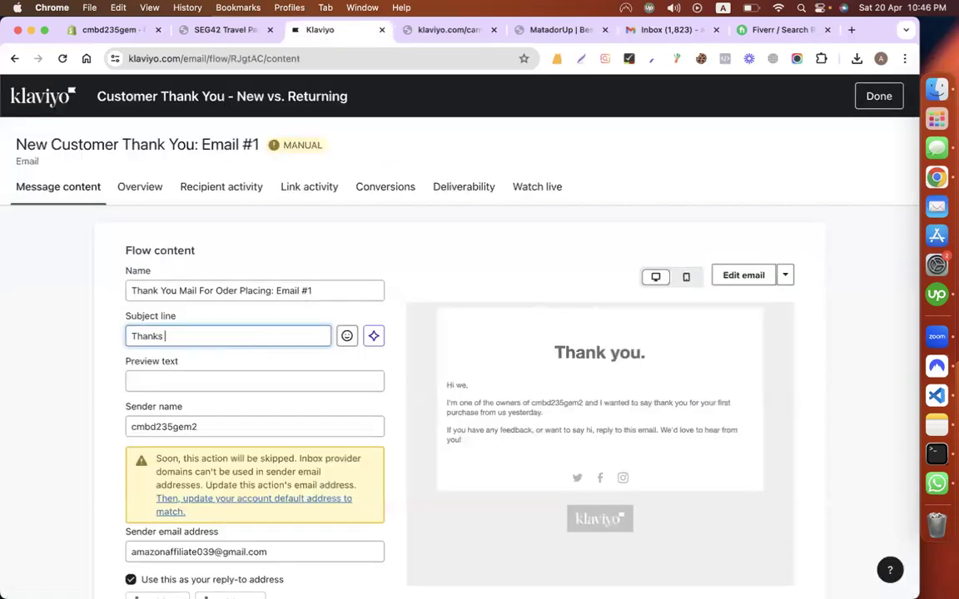
pyautogui.write(' for chooseing us !')
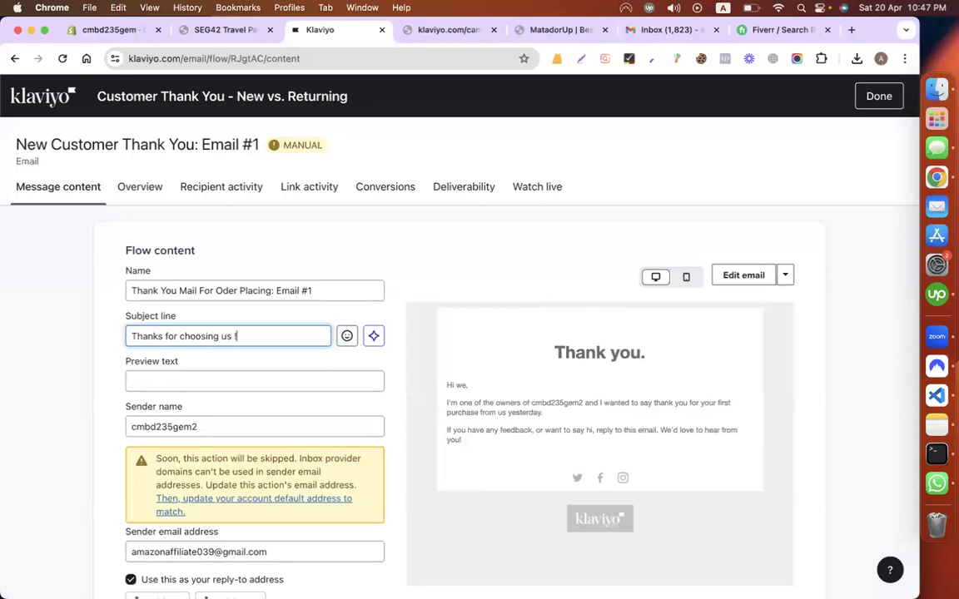
pyautogui.scroll(-3, 257, 360)
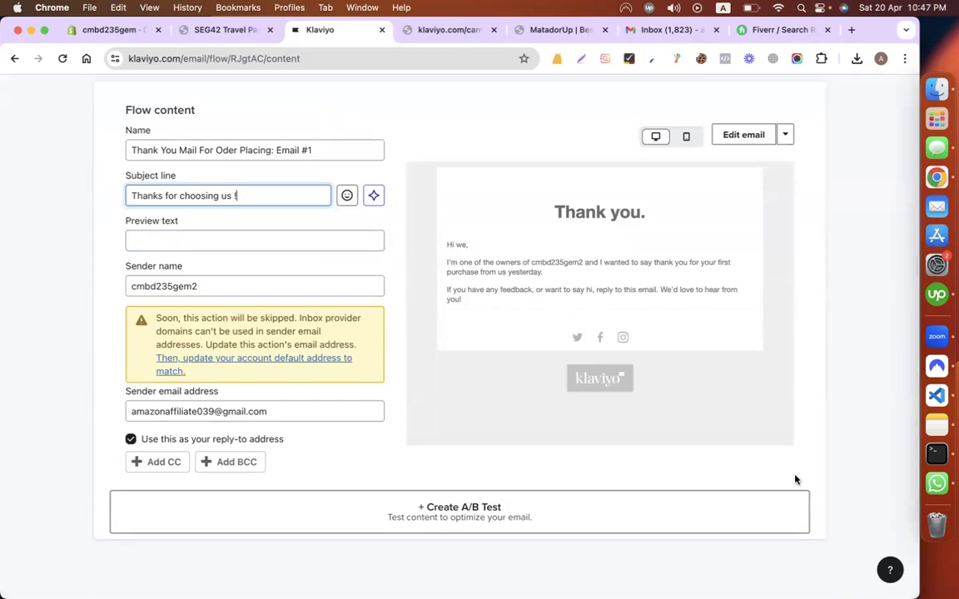
pyautogui.scroll(3, 747, 541)
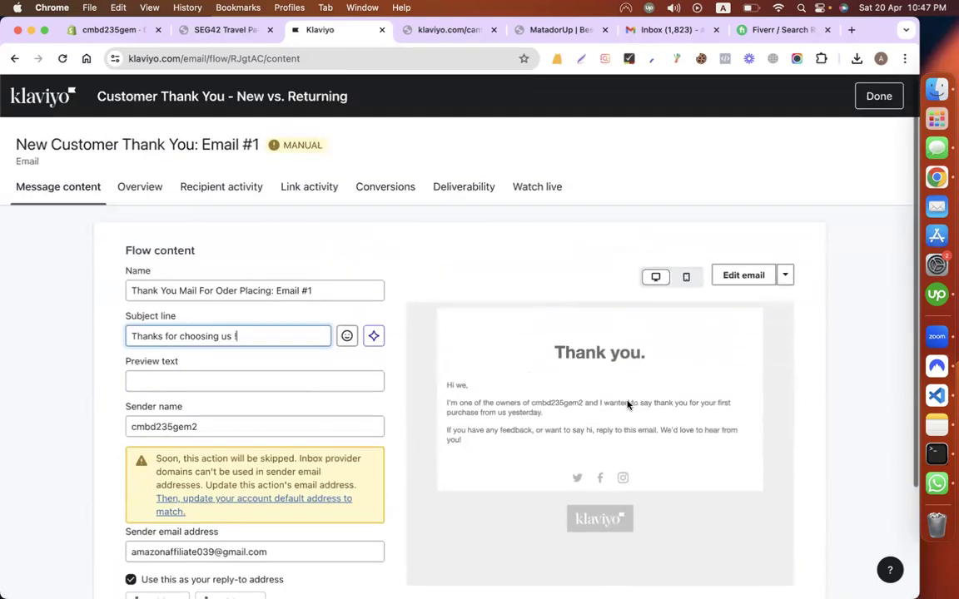
pyautogui.scroll(-2, 699, 335)
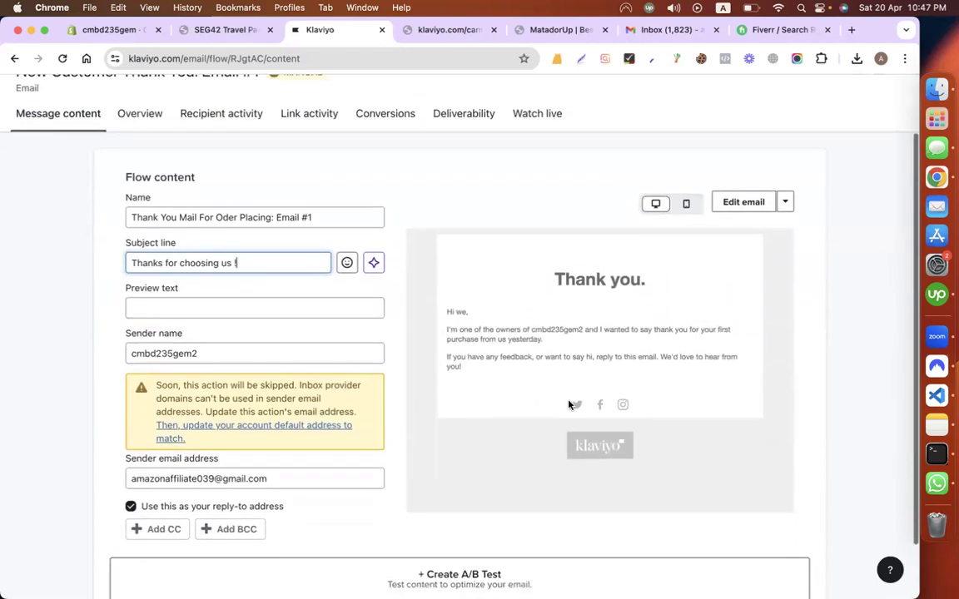
pyautogui.click(744, 203)
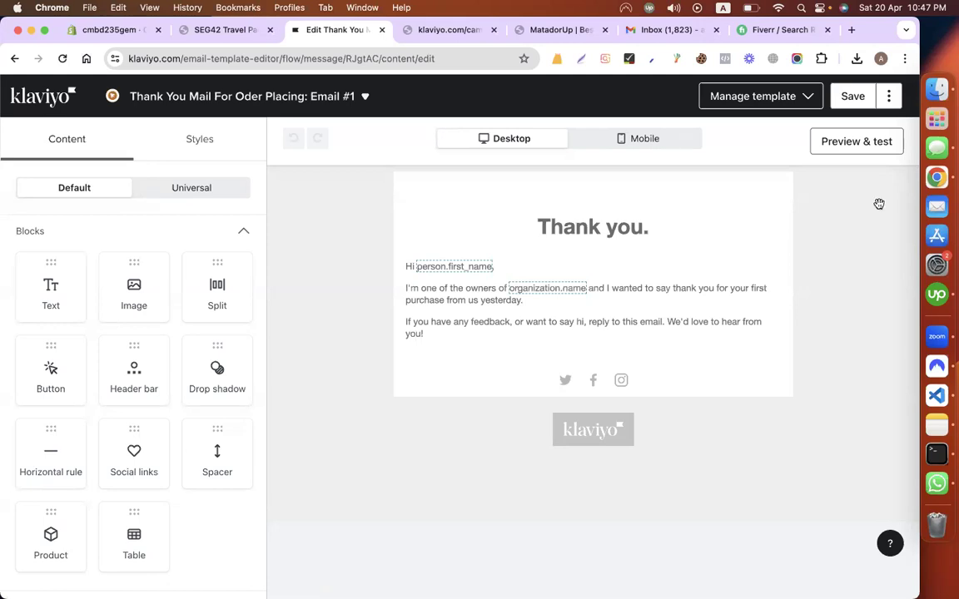
# Step: Delete the words 'first' and 'yesterday' from the thank-you body paragraph
pyautogui.click(576, 228)
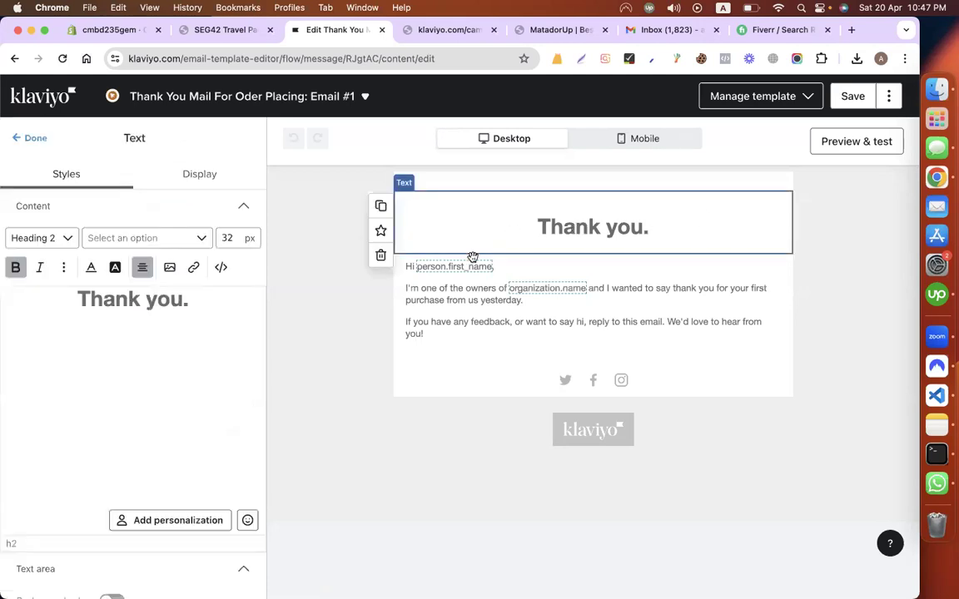
pyautogui.click(437, 293)
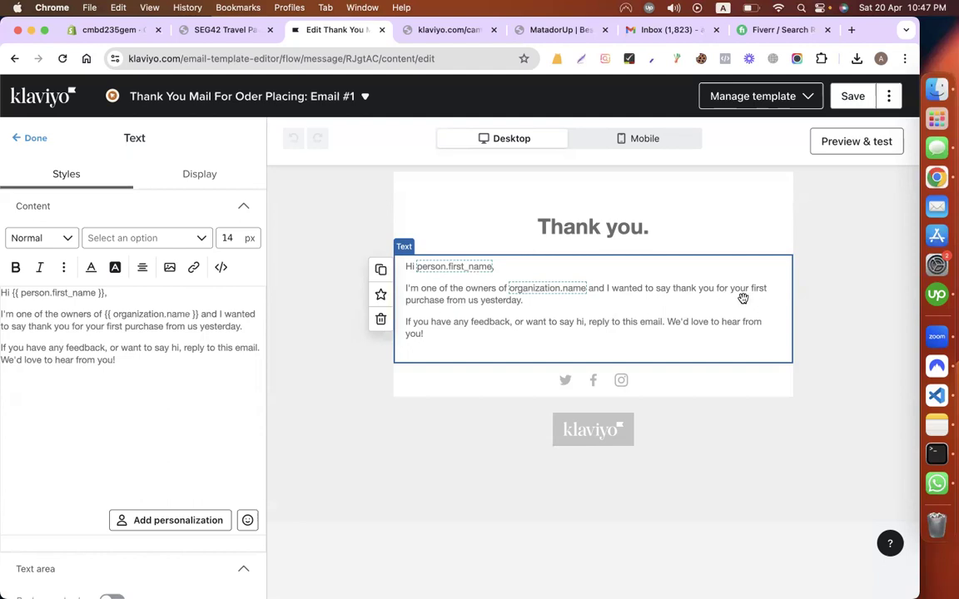
pyautogui.click(183, 339)
pyautogui.hscroll(-3, 85, 331)
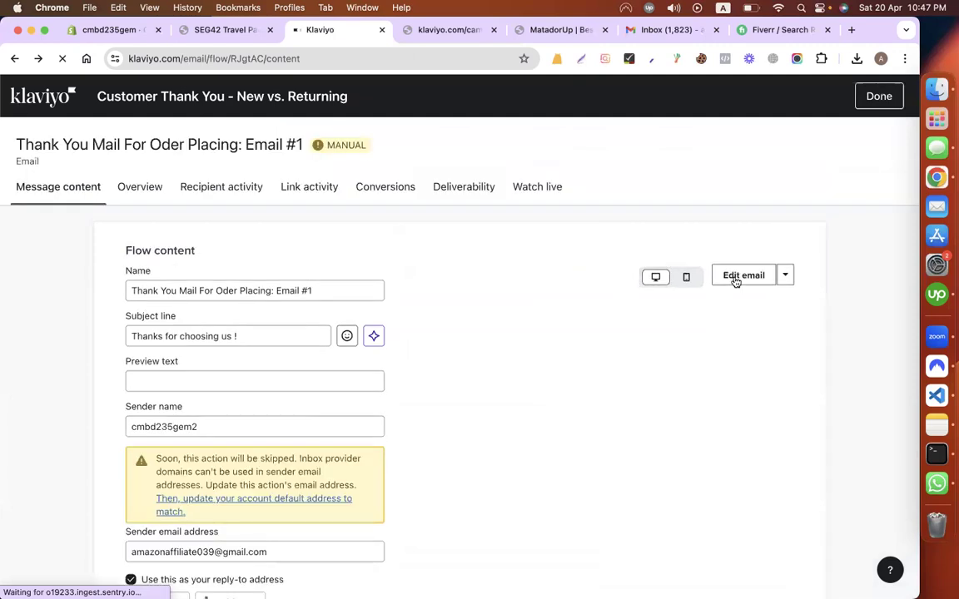
pyautogui.click(735, 283)
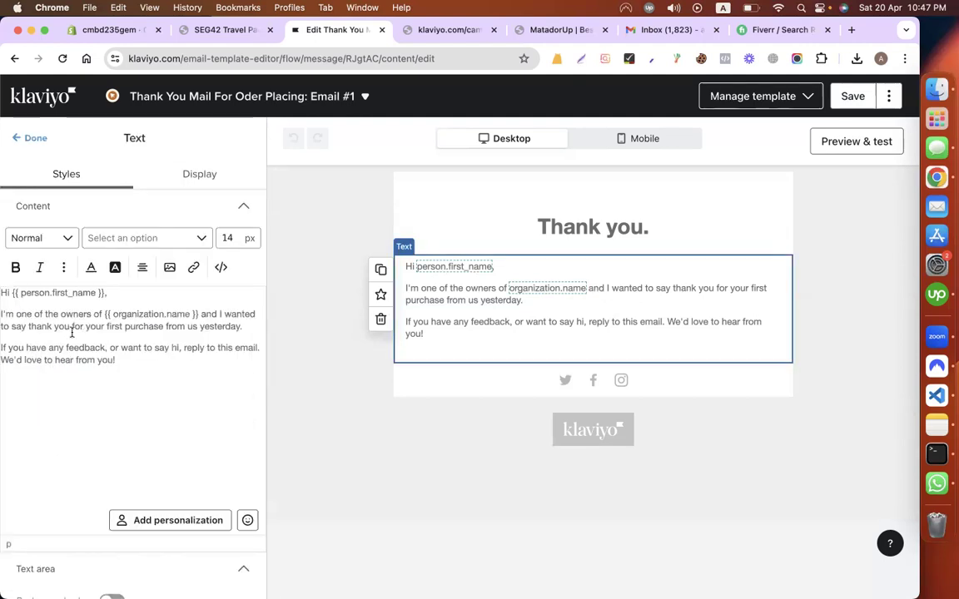
pyautogui.doubleClick(111, 326)
pyautogui.press('BackSpace')
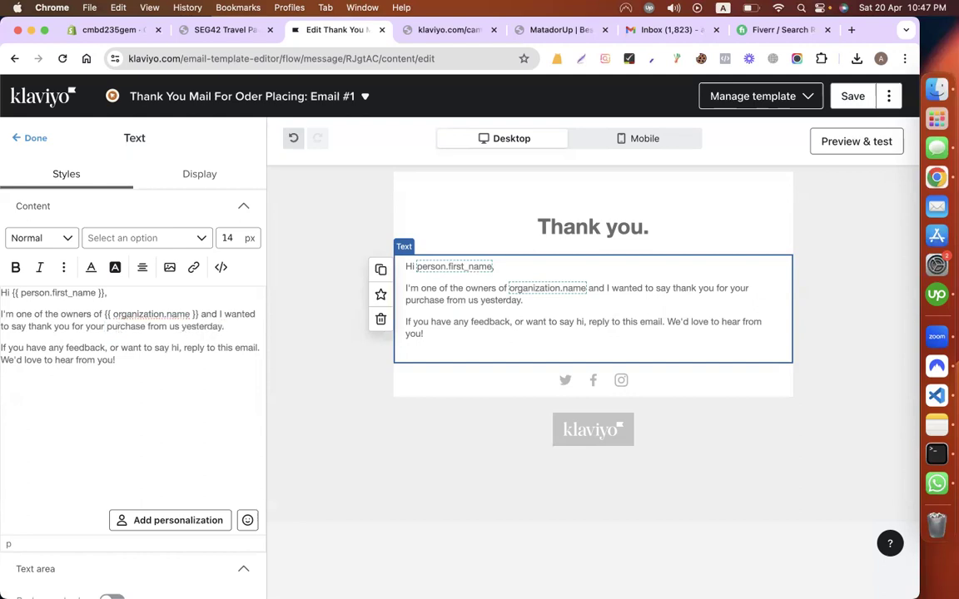
pyautogui.doubleClick(202, 327)
pyautogui.press('BackSpace')
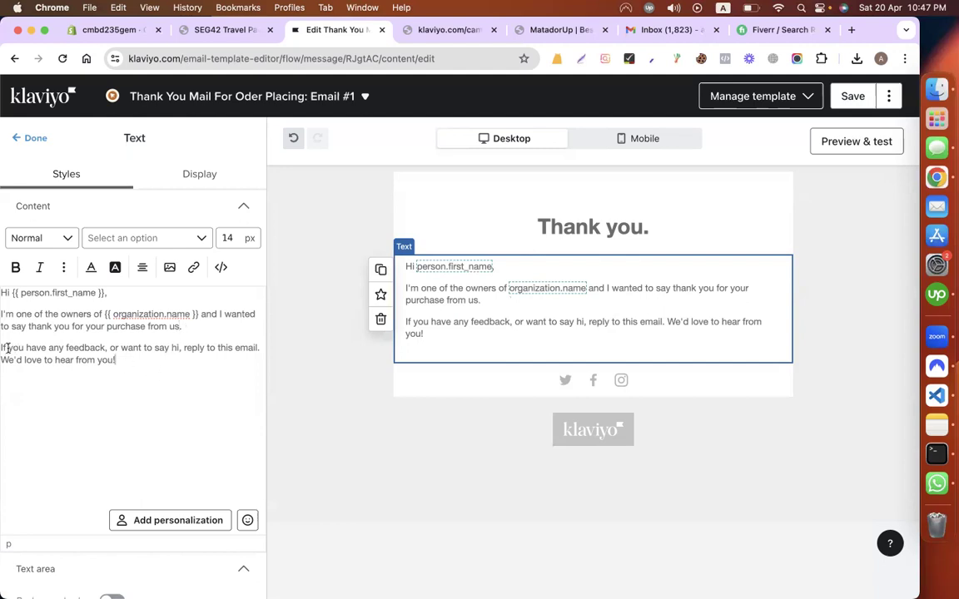
# Step: Check the Twitter and Facebook link settings, then place an empty image block above 'Thank you.'
pyautogui.moveTo(7, 348); pyautogui.dragTo(112, 367)
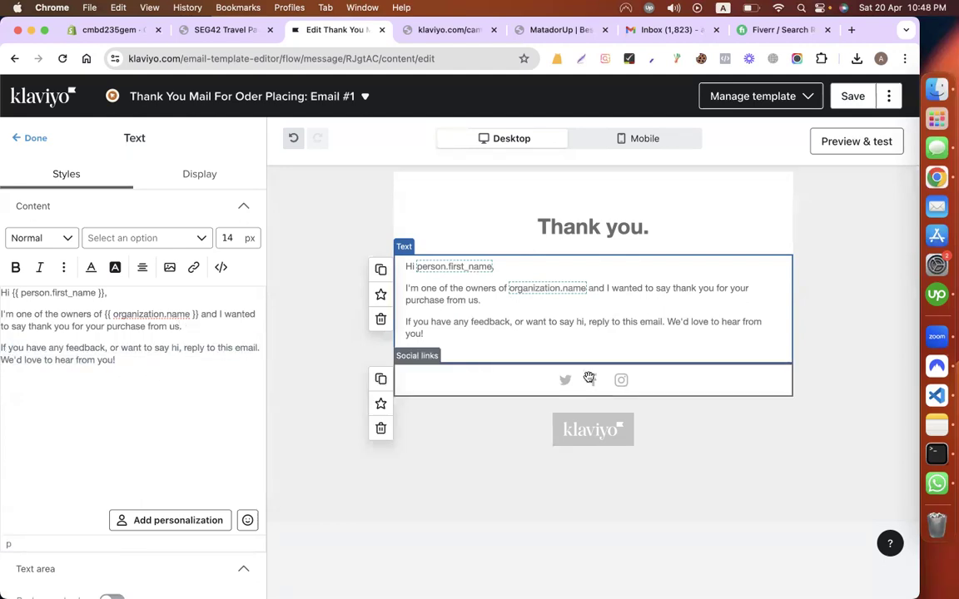
pyautogui.click(468, 377)
pyautogui.click(102, 247)
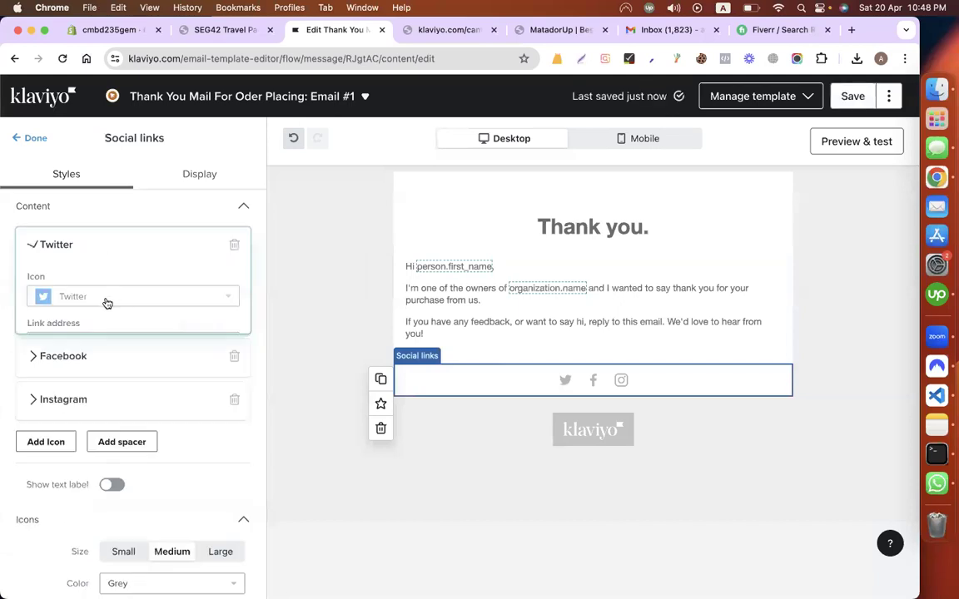
pyautogui.click(90, 395)
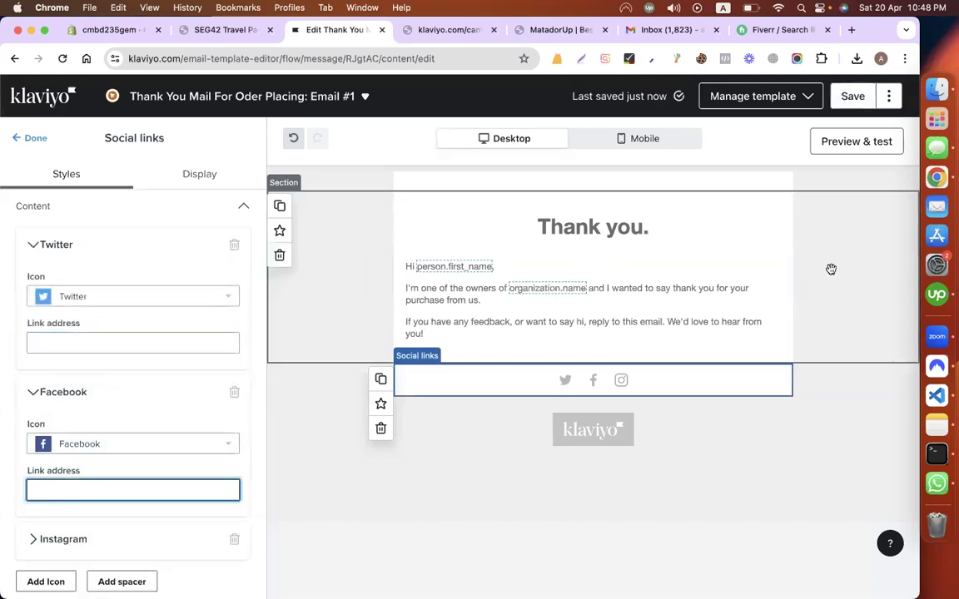
pyautogui.click(30, 139)
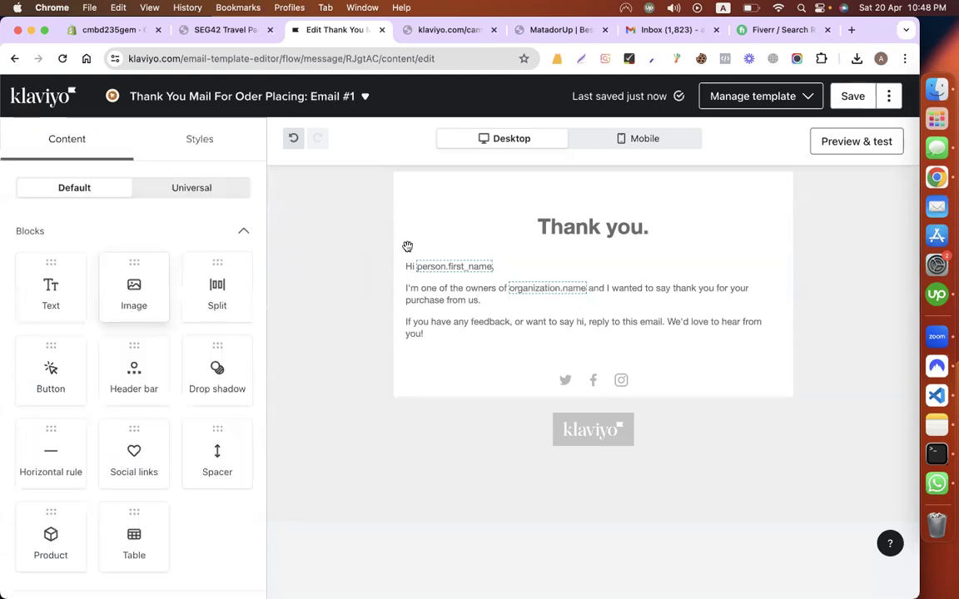
pyautogui.moveTo(163, 287); pyautogui.dragTo(550, 210)
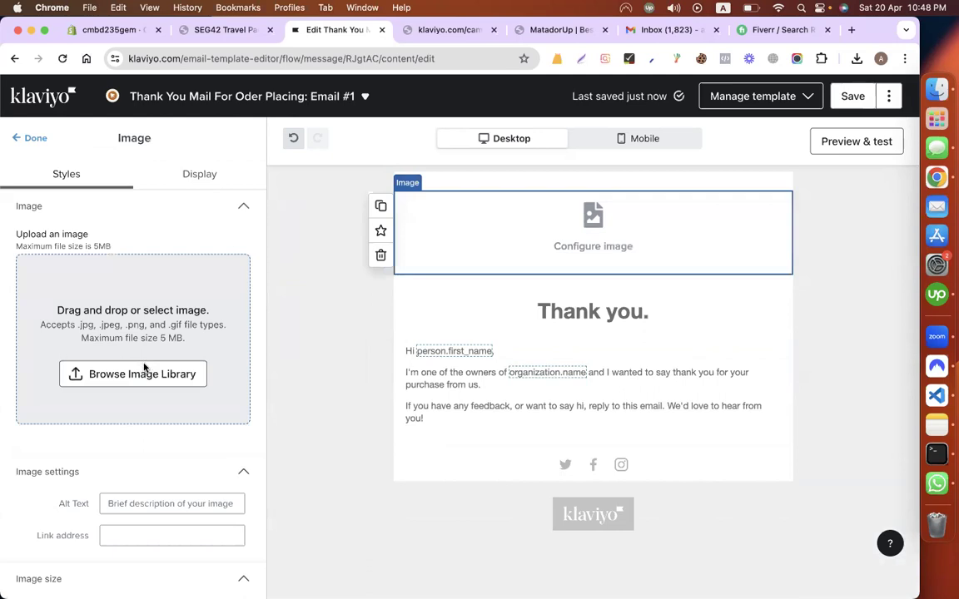
# Step: Fill the new image block with the vistacreate screenshot from the image library
pyautogui.click(144, 374)
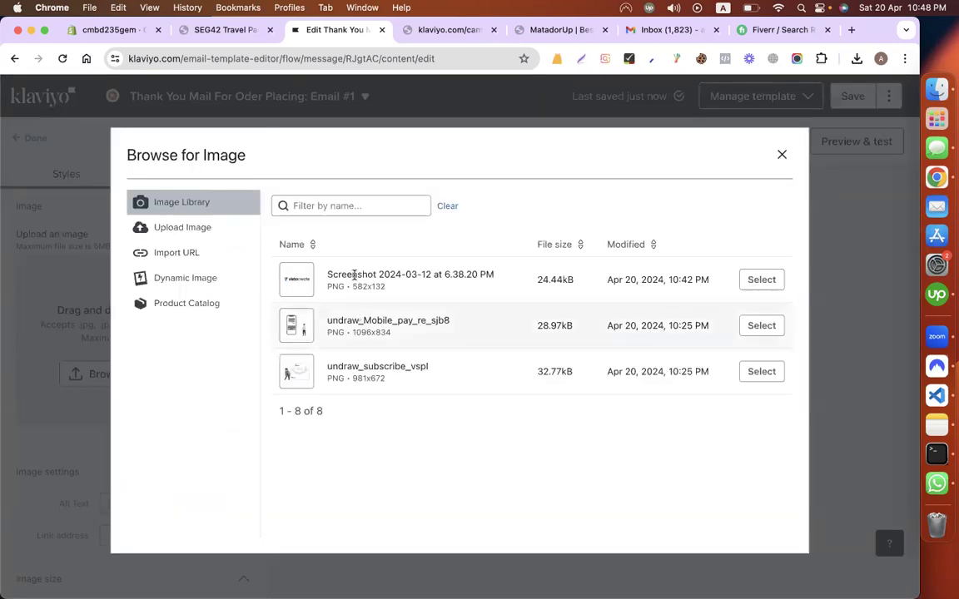
pyautogui.click(760, 279)
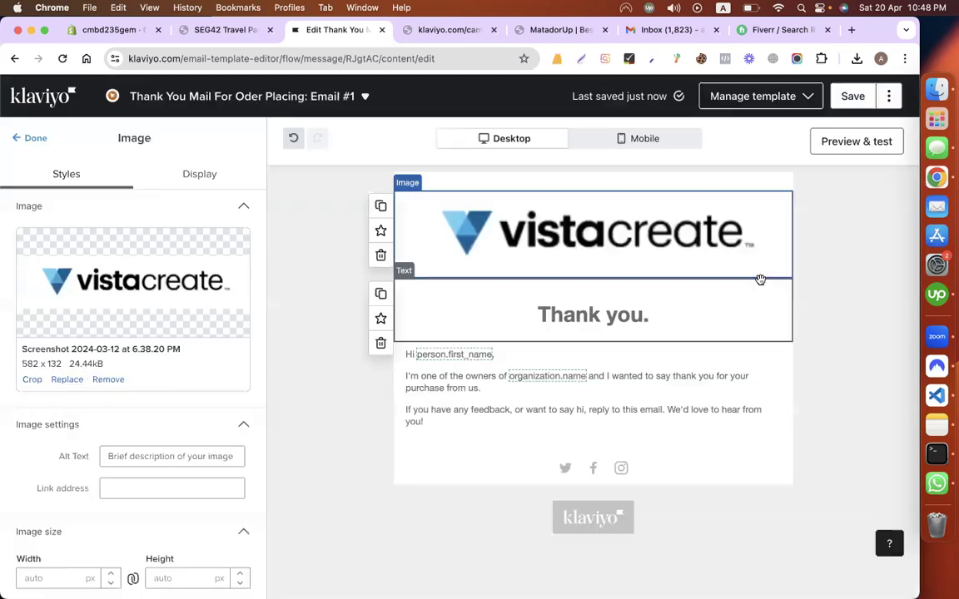
pyautogui.click(836, 261)
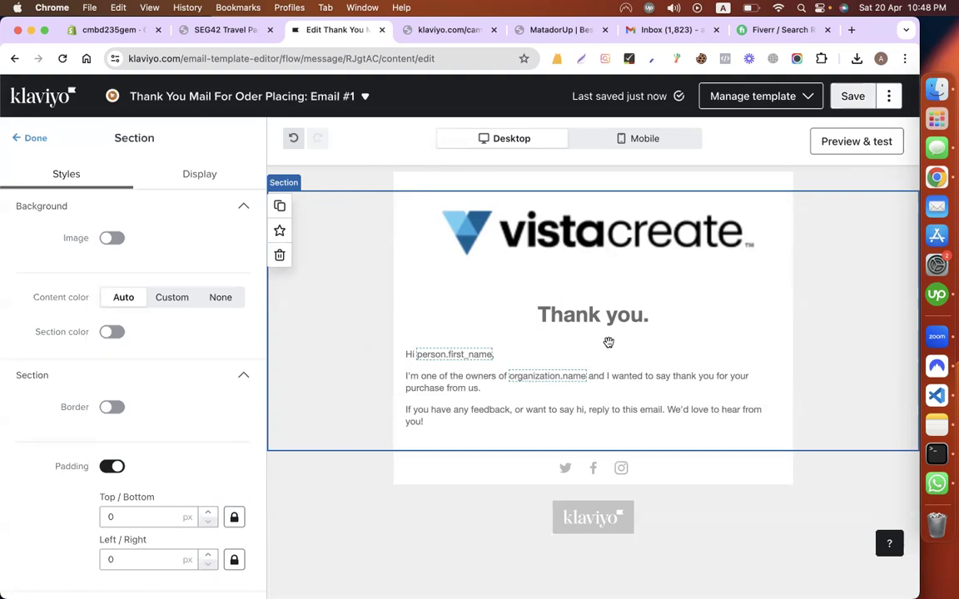
# Step: Change the heading to 'Thank you for your order.' and save the email template
pyautogui.click(681, 310)
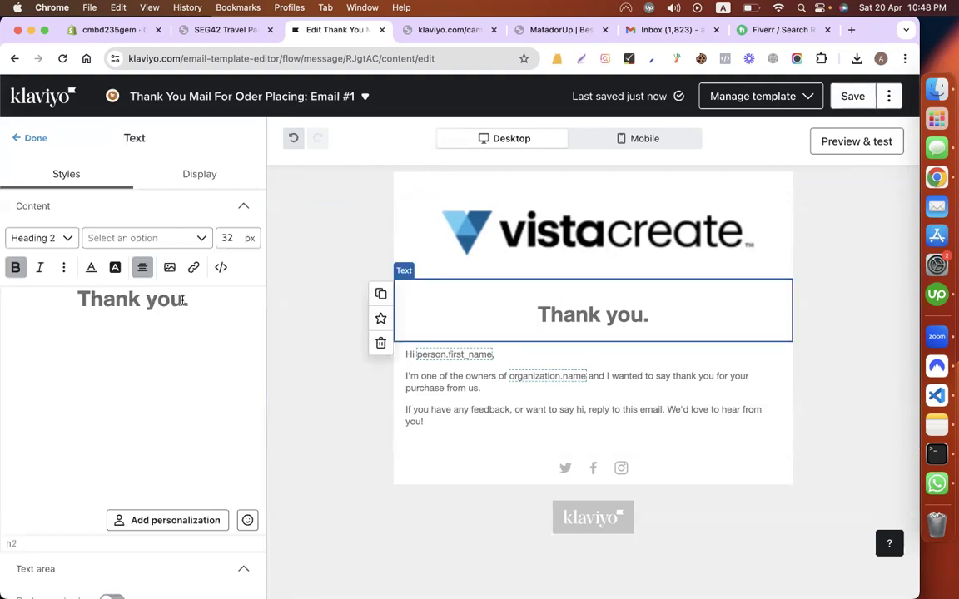
pyautogui.write('for yp')
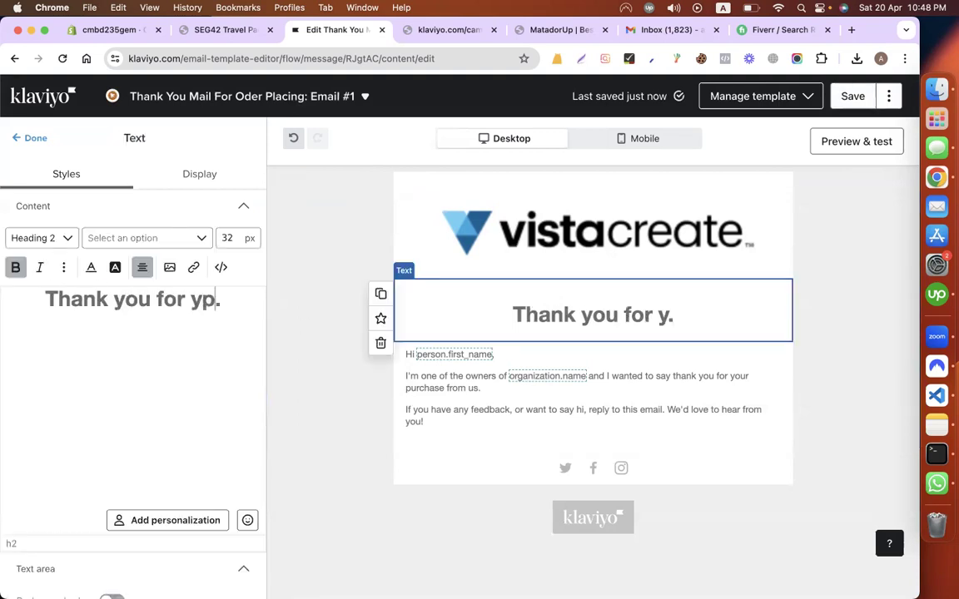
pyautogui.press('BackSpace')
pyautogui.write('our or')
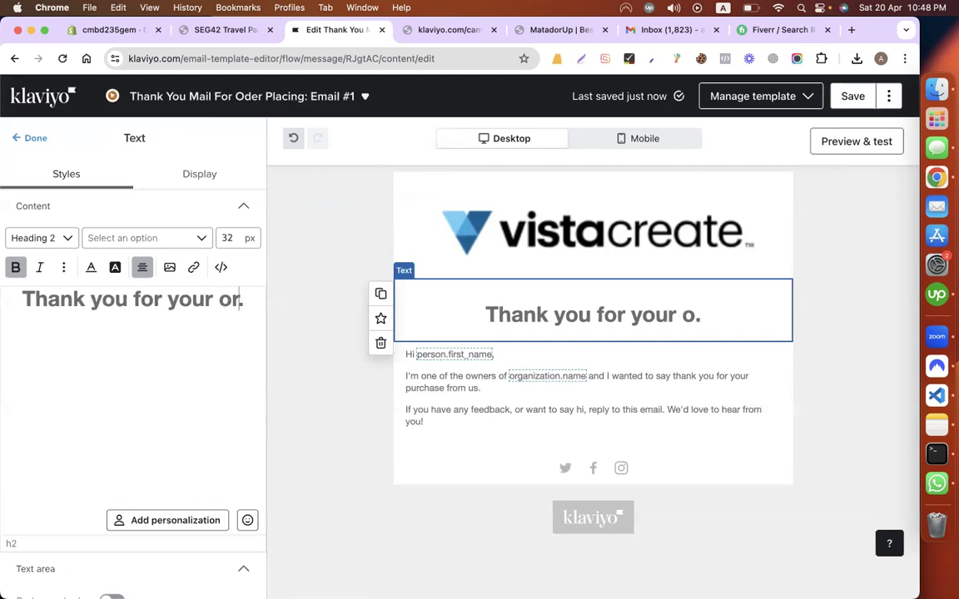
pyautogui.write('der')
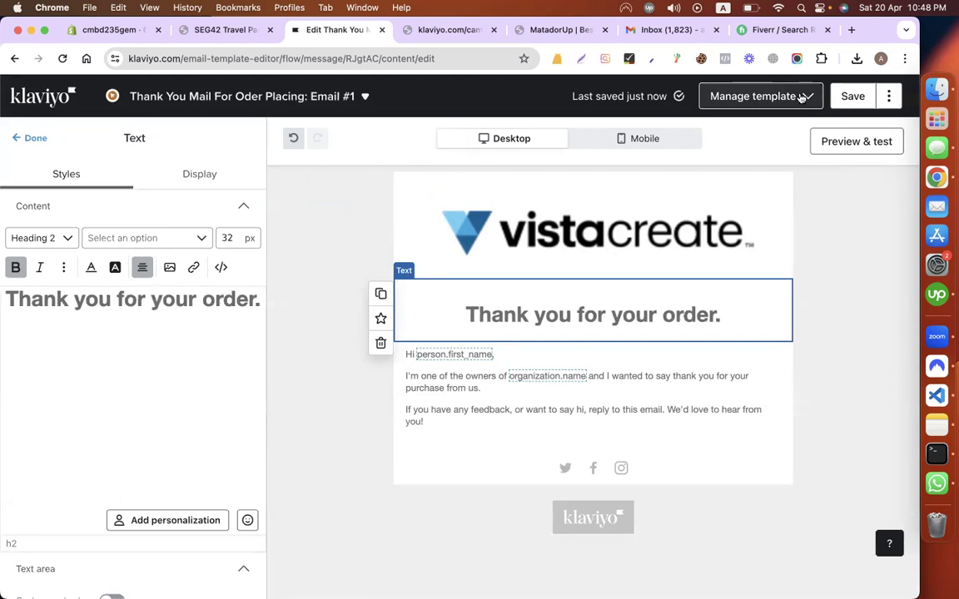
pyautogui.click(844, 98)
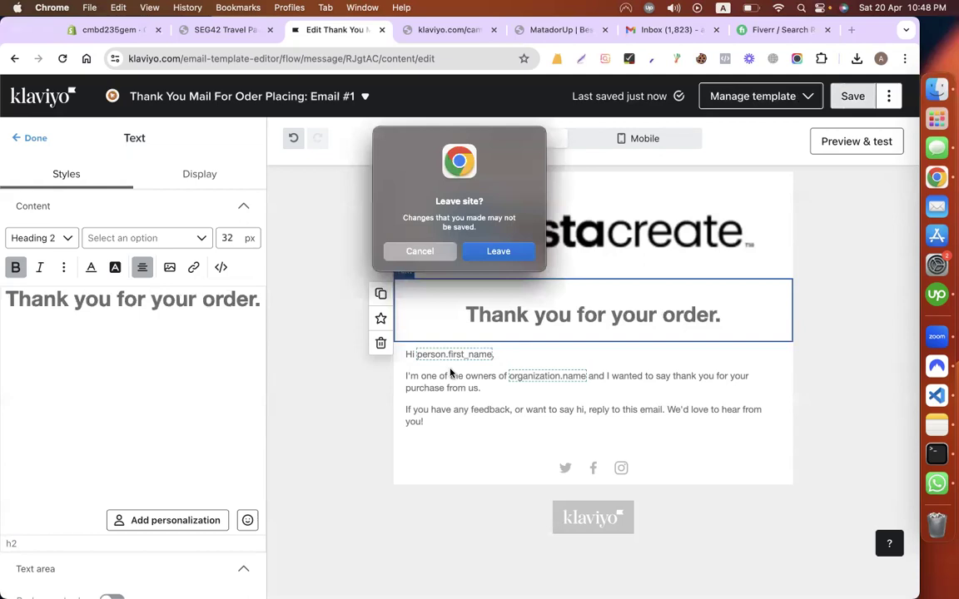
# Step: Leave the template editor and return to the thank-you email in the Customer Thank You flow
pyautogui.click(509, 254)
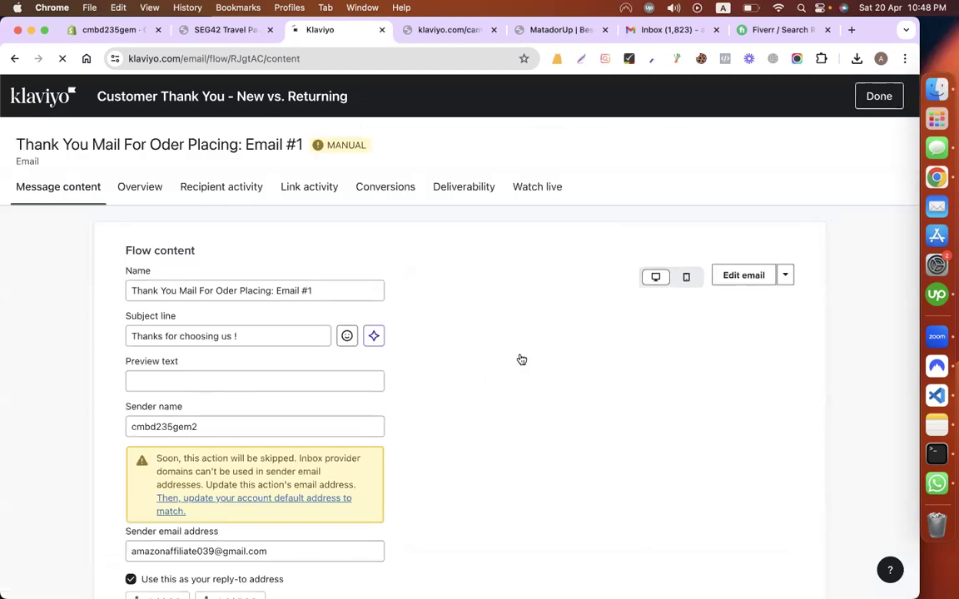
pyautogui.scroll(-2, 531, 305)
pyautogui.scroll(-1, 329, 435)
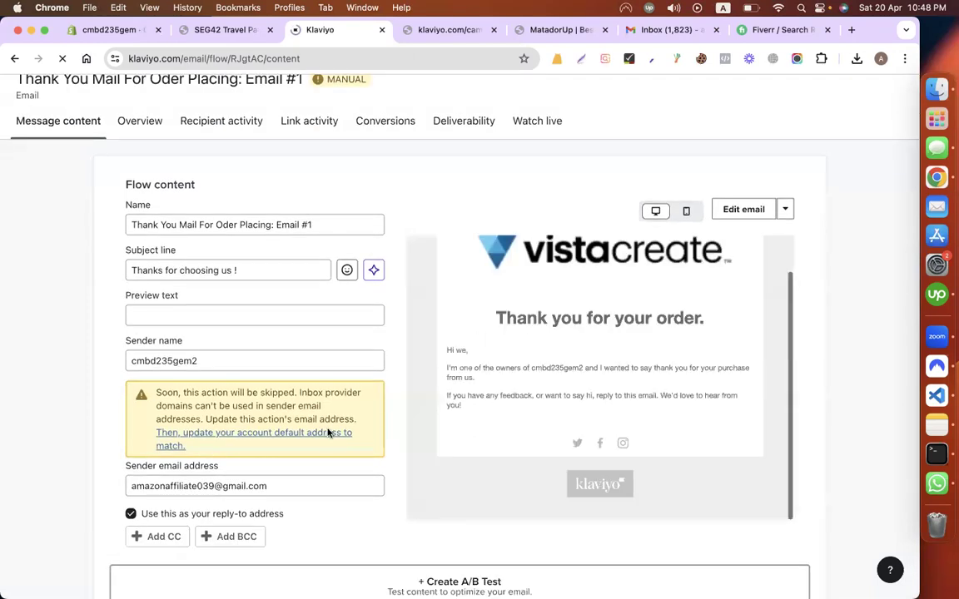
pyautogui.scroll(-2, 824, 241)
pyautogui.scroll(3, 857, 159)
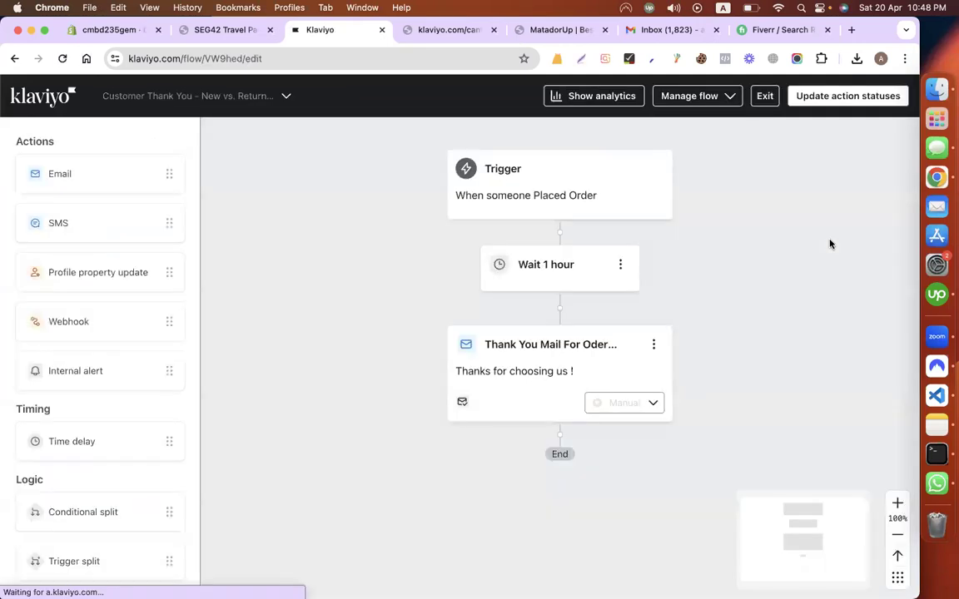
# Step: Set the thank-you email's status to Live, then update all flow action statuses to Live
pyautogui.click(569, 382)
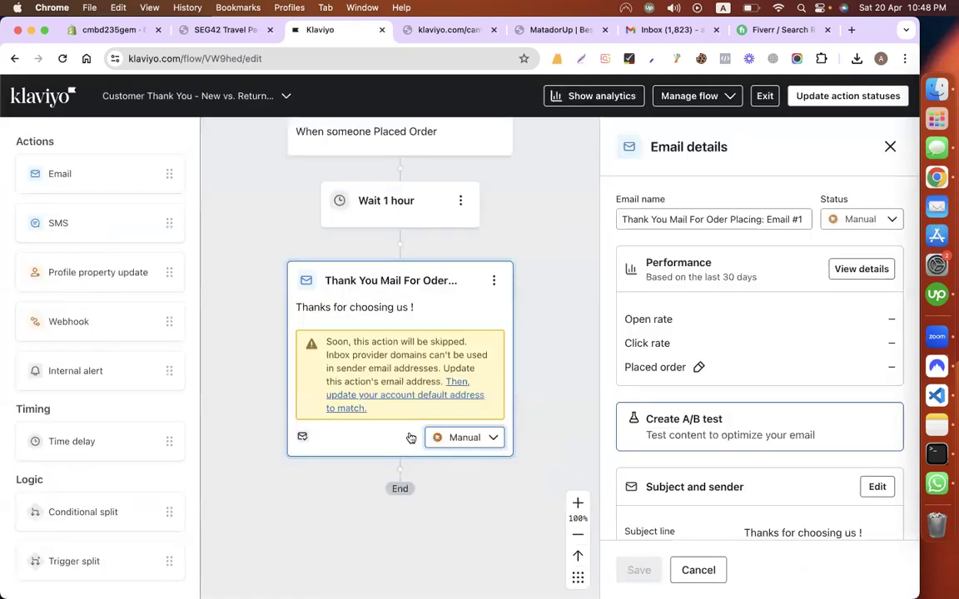
pyautogui.click(471, 439)
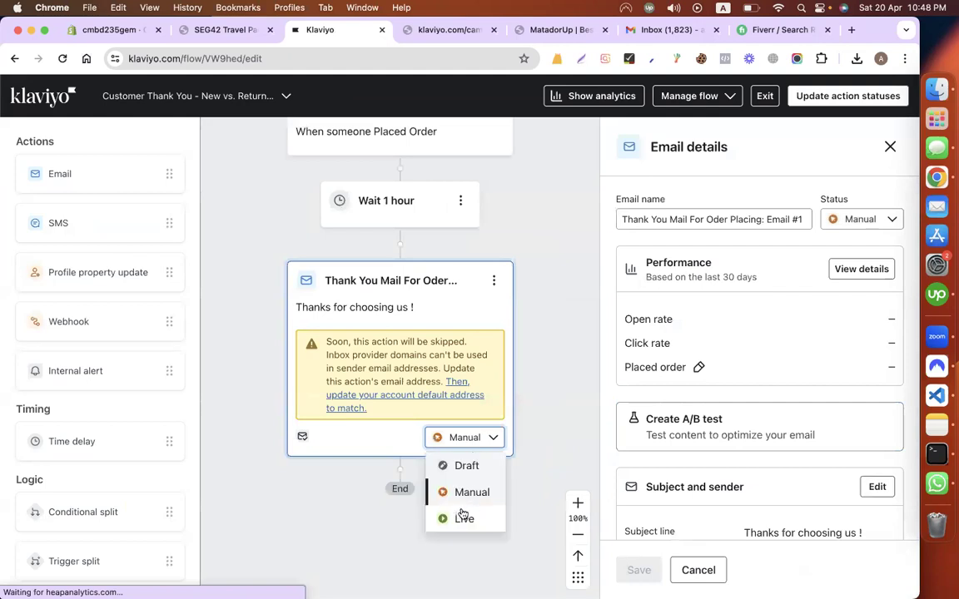
pyautogui.click(462, 517)
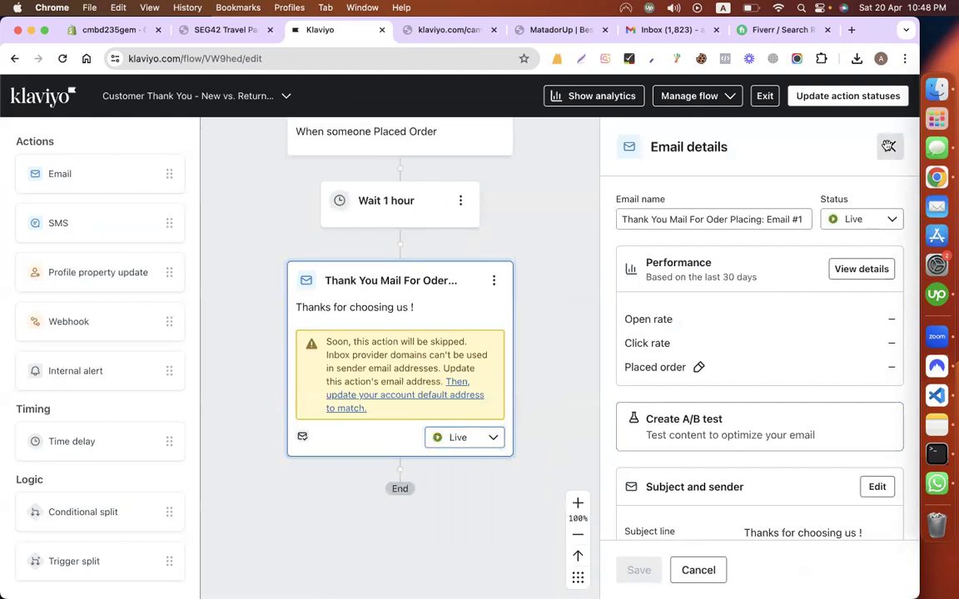
pyautogui.click(827, 98)
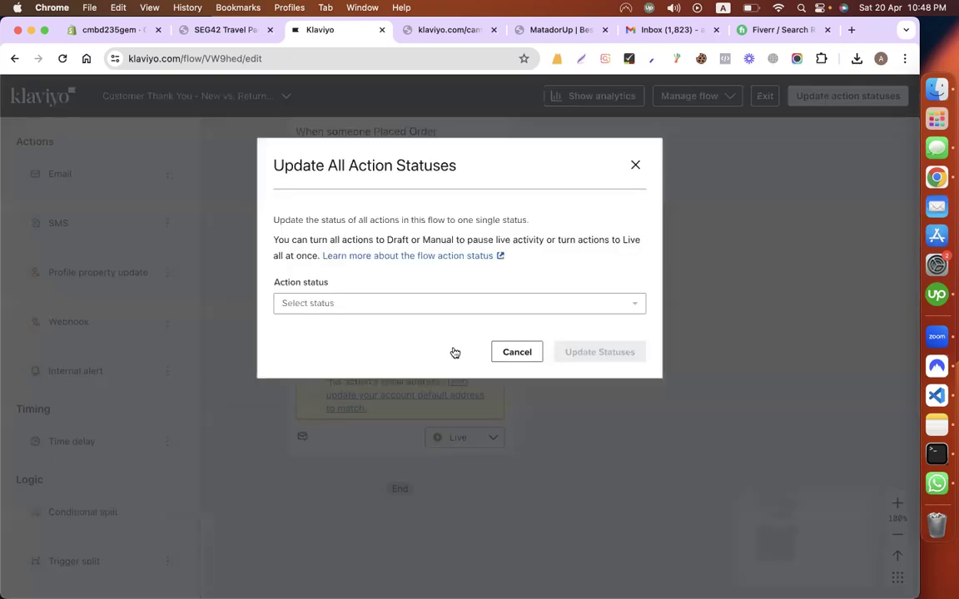
pyautogui.click(453, 305)
pyautogui.click(595, 414)
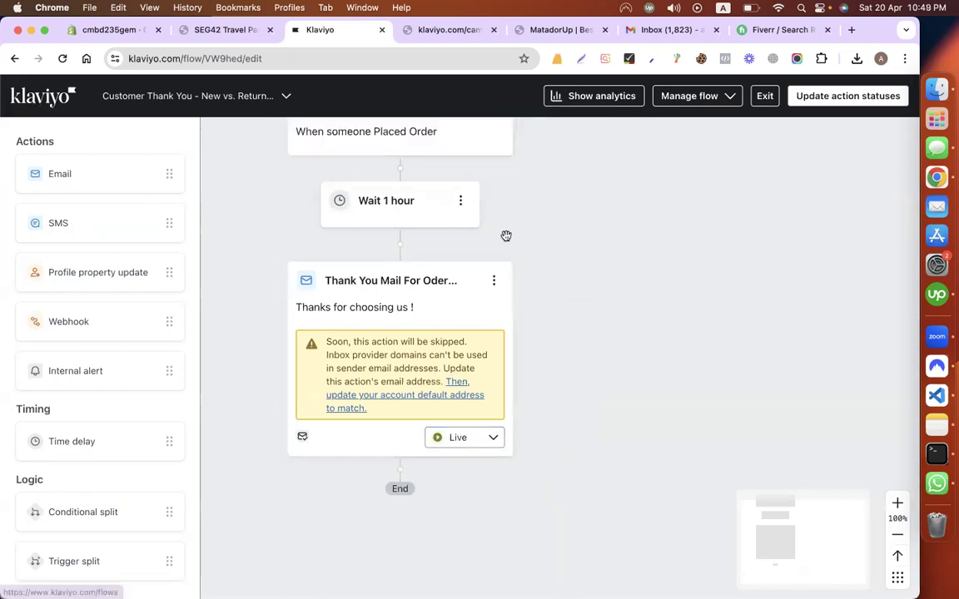
# Step: Exit to the Flows list and start creating a new flow from the template gallery
pyautogui.click(56, 99)
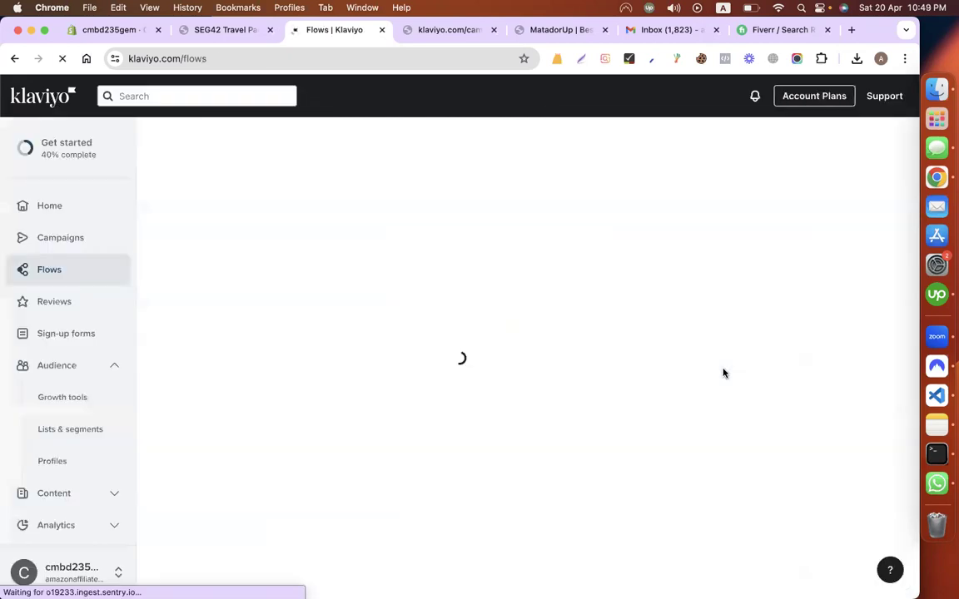
pyautogui.click(838, 156)
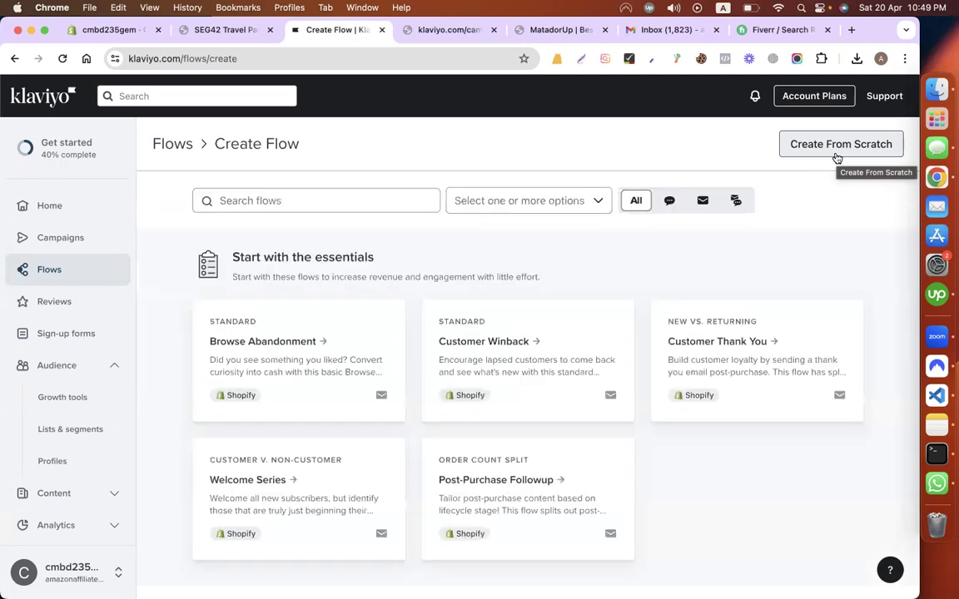
pyautogui.scroll(-3, 827, 374)
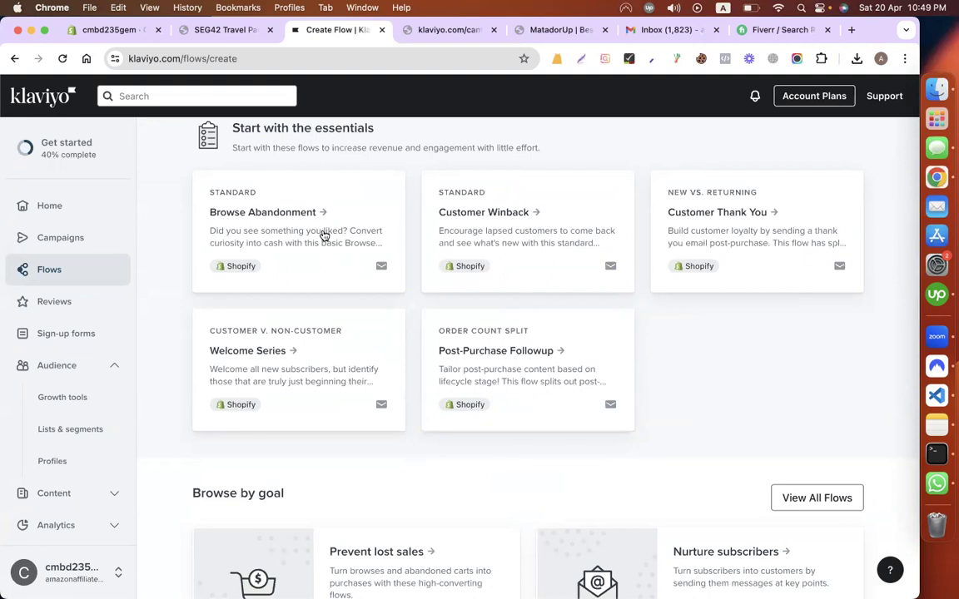
# Step: On codemanbd.com, add the WordPress & eCommerce course to the cart and reach checkout
pyautogui.click(532, 31)
pyautogui.click(348, 61)
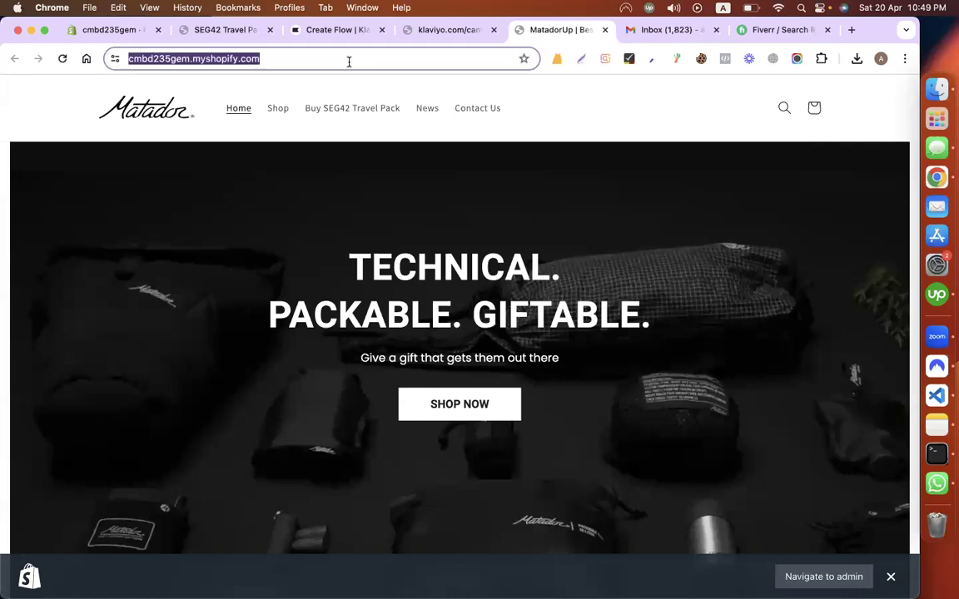
pyautogui.write('co')
pyautogui.press('Return')
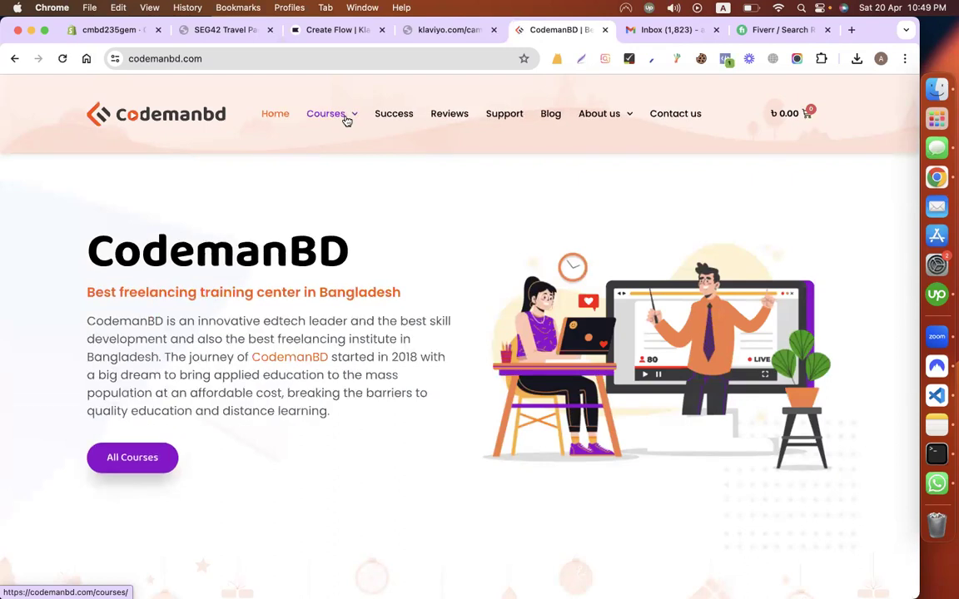
pyautogui.click(348, 115)
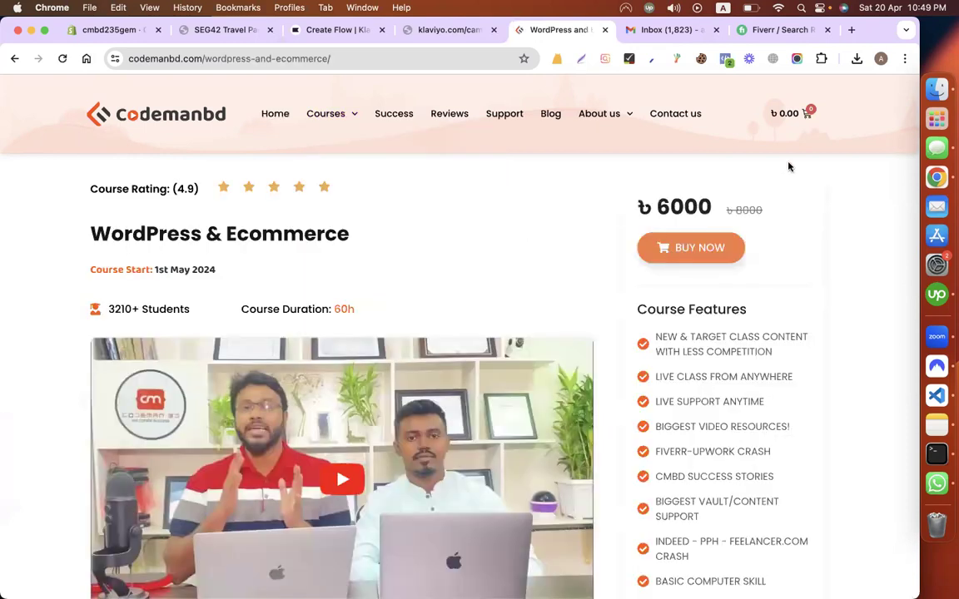
pyautogui.click(809, 113)
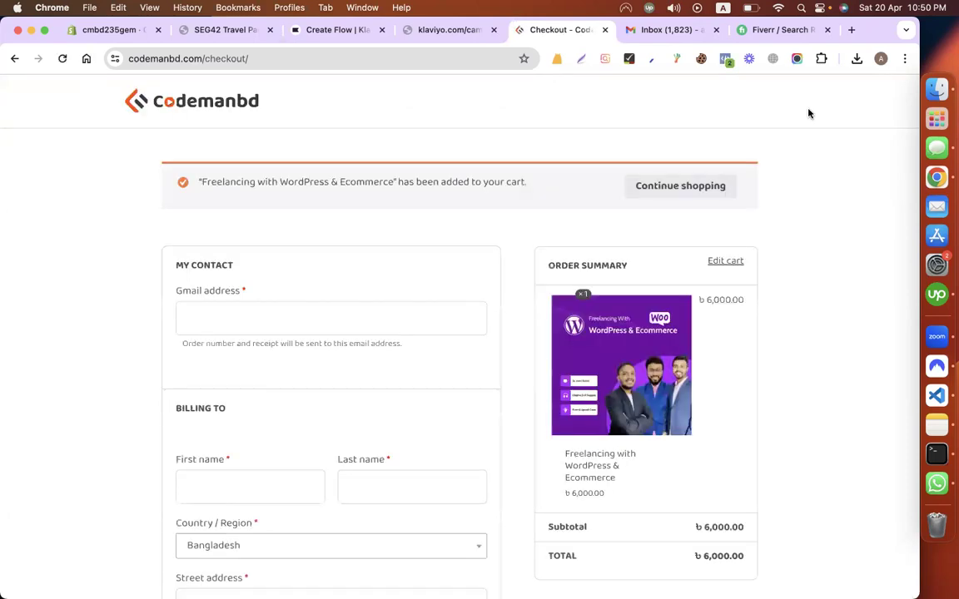
pyautogui.click(296, 308)
pyautogui.scroll(-5, 486, 359)
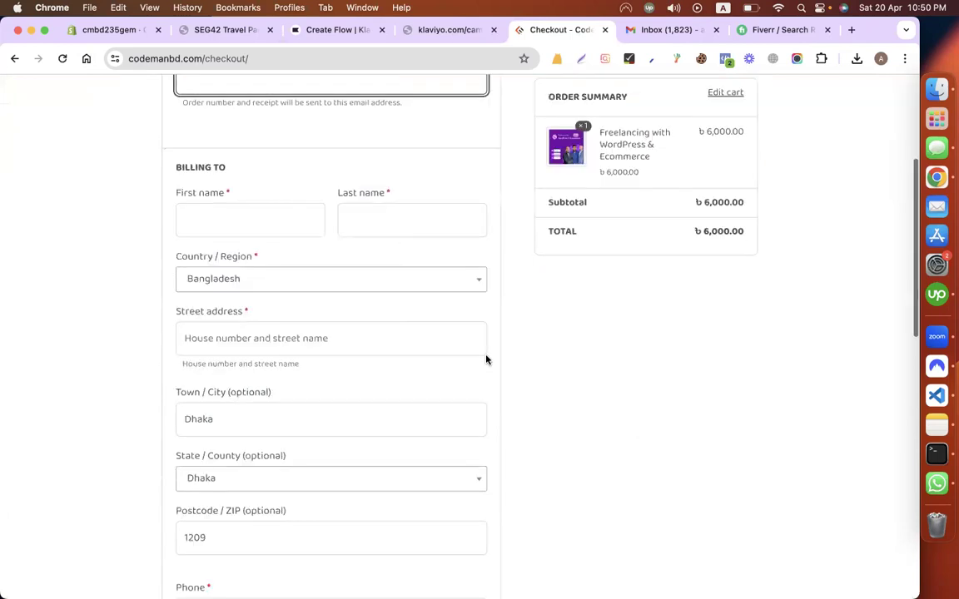
pyautogui.scroll(2, 746, 333)
pyautogui.scroll(3, 746, 333)
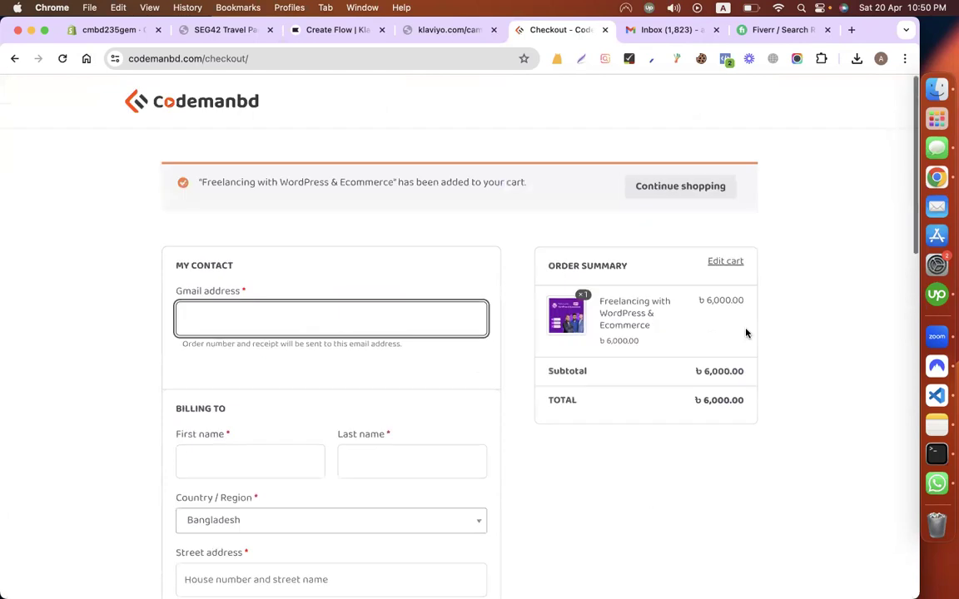
# Step: Close the campaign web-view tab and return to Klaviyo's Create Flow tab
pyautogui.click(313, 31)
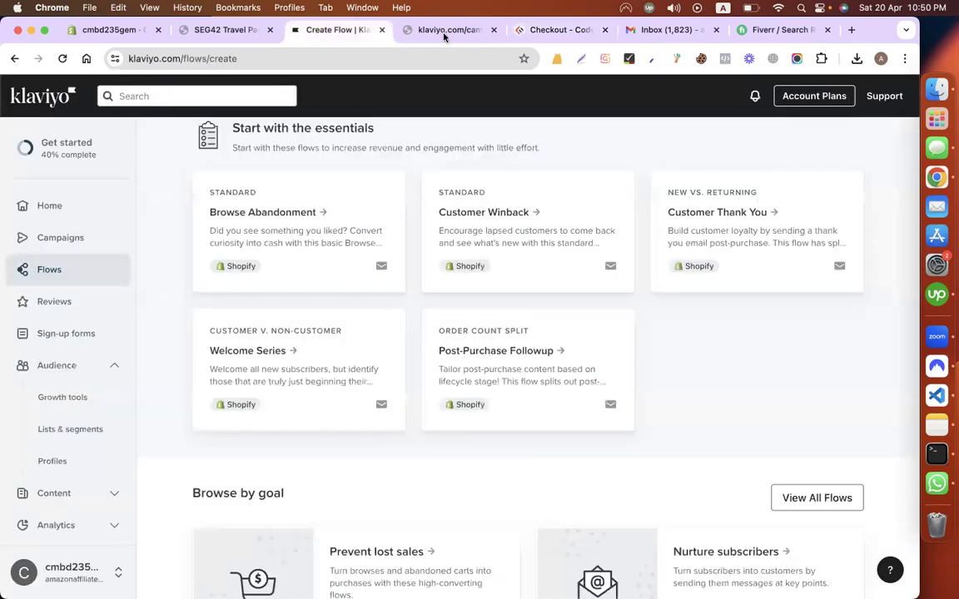
pyautogui.click(443, 35)
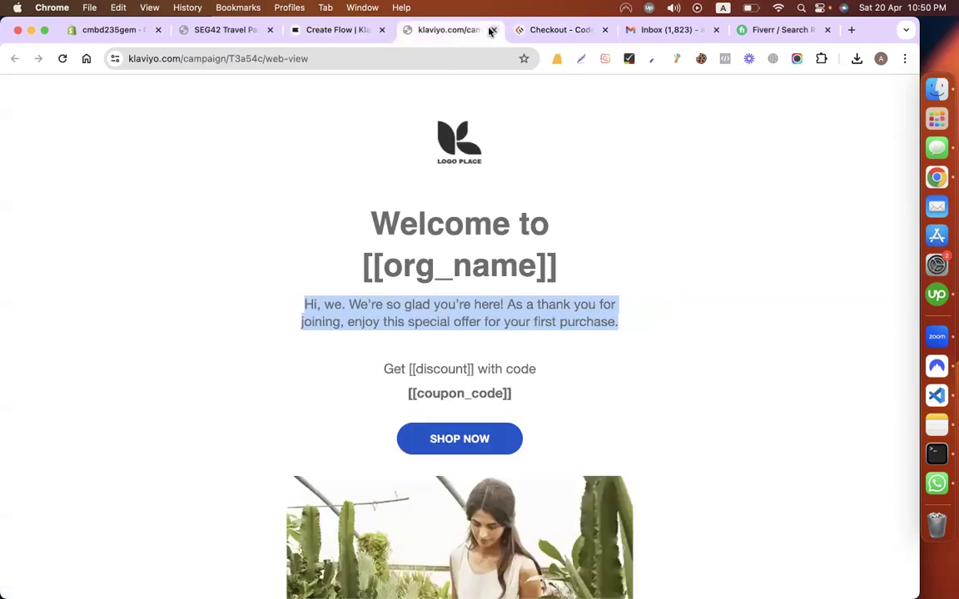
pyautogui.press('super+w')
pyautogui.click(433, 30)
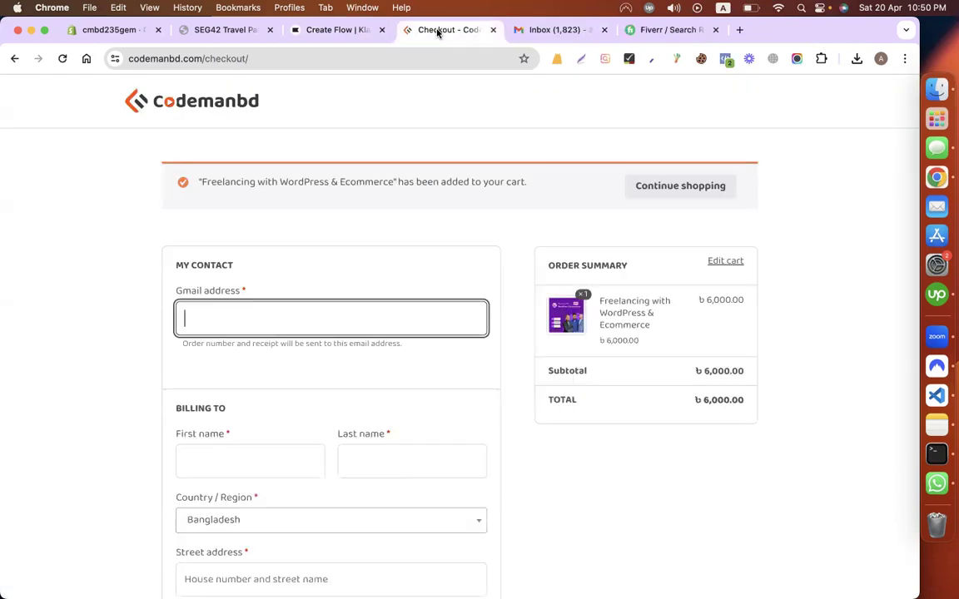
pyautogui.click(308, 30)
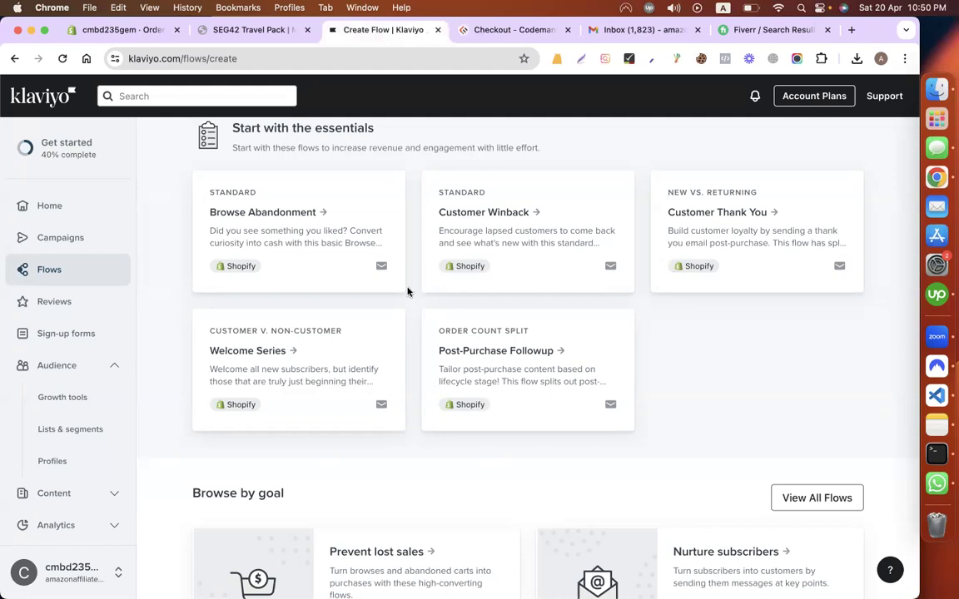
# Step: From the Browse Abandonment template, rename the flow 'Abandon cart flow' and create it
pyautogui.click(268, 220)
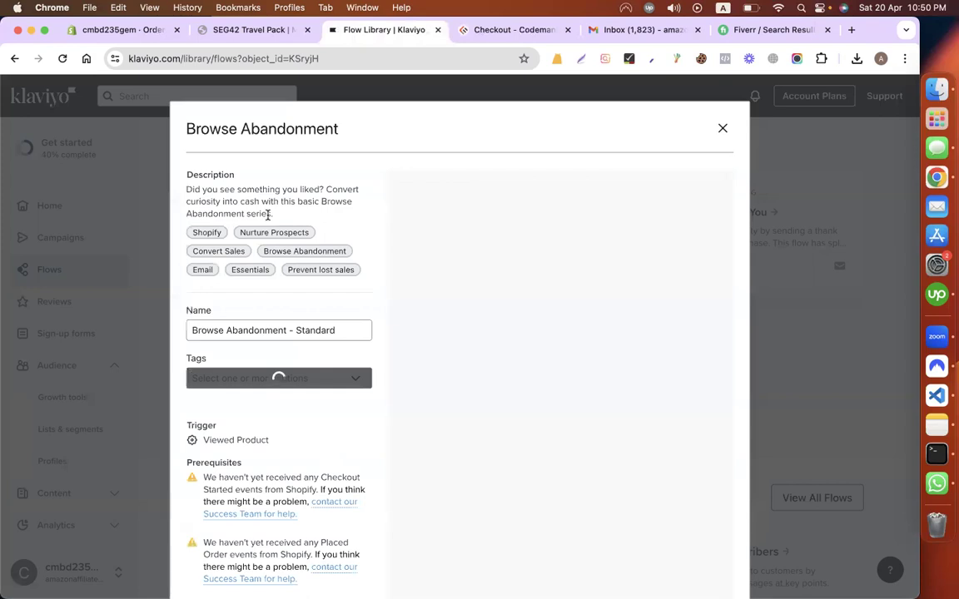
pyautogui.doubleClick(193, 331)
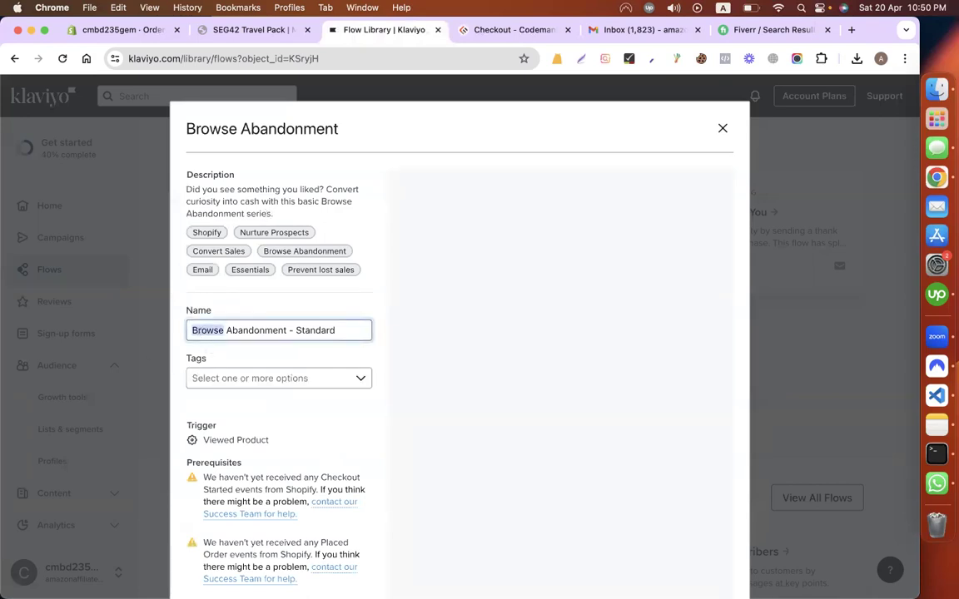
pyautogui.press('BackSpace')
pyautogui.click(252, 331)
pyautogui.press('Right')
pyautogui.moveTo(255, 331); pyautogui.dragTo(229, 331)
pyautogui.write('cart')
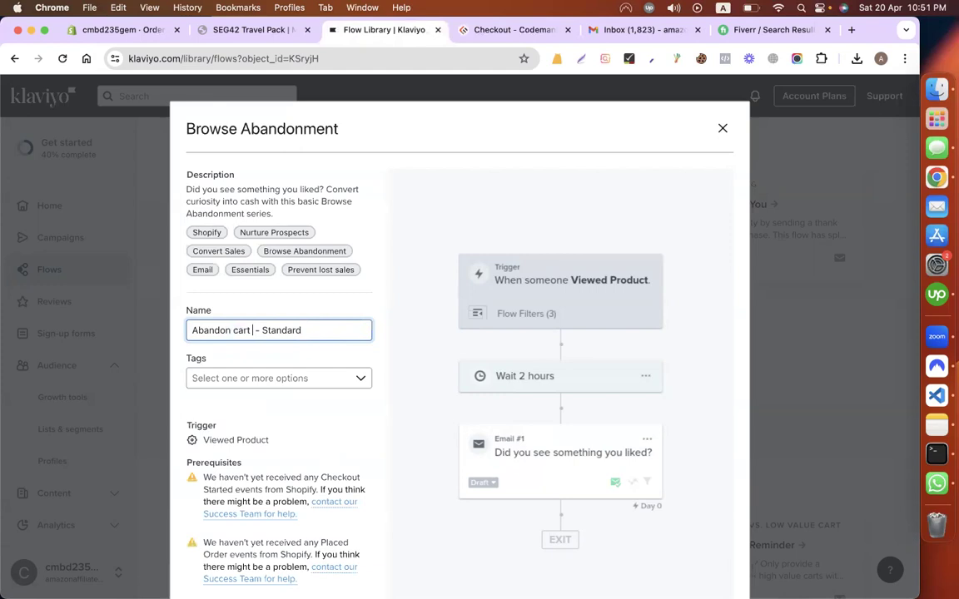
pyautogui.write(' flow')
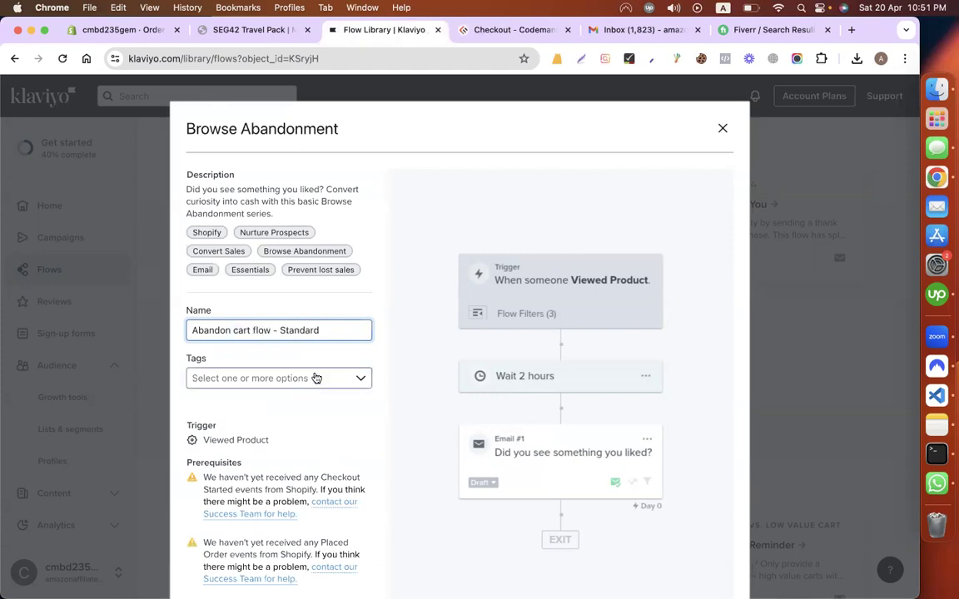
pyautogui.doubleClick(290, 329)
pyautogui.press('BackSpace')
pyautogui.press('BackSpace')
pyautogui.press('BackSpace')
pyautogui.press('BackSpace')
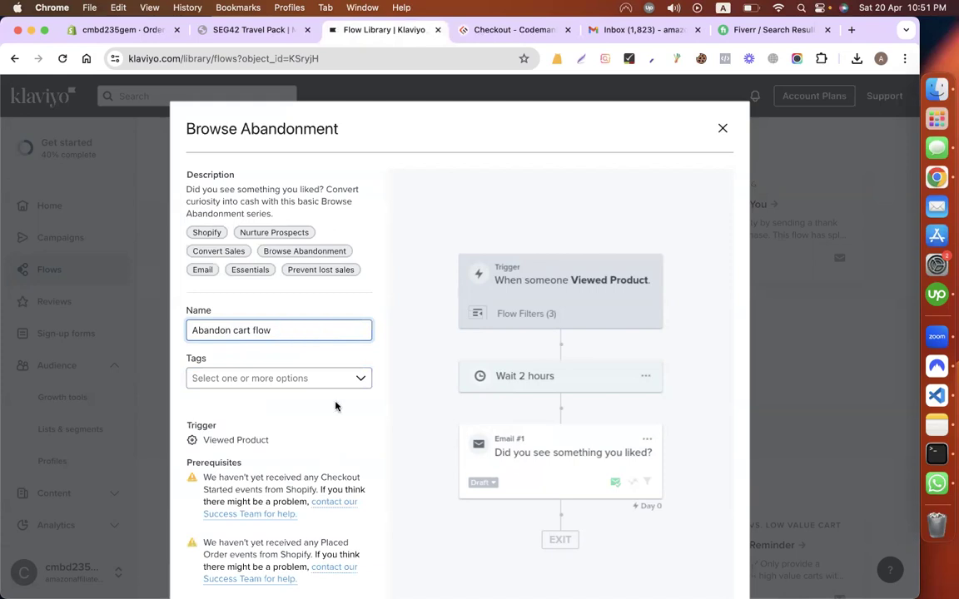
pyautogui.scroll(-3, 270, 265)
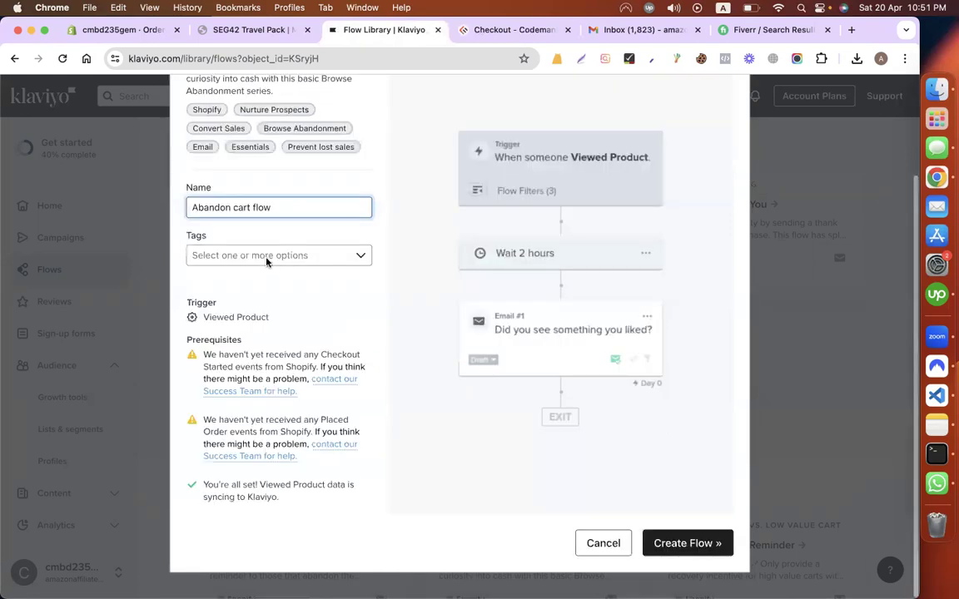
pyautogui.click(266, 255)
pyautogui.click(364, 463)
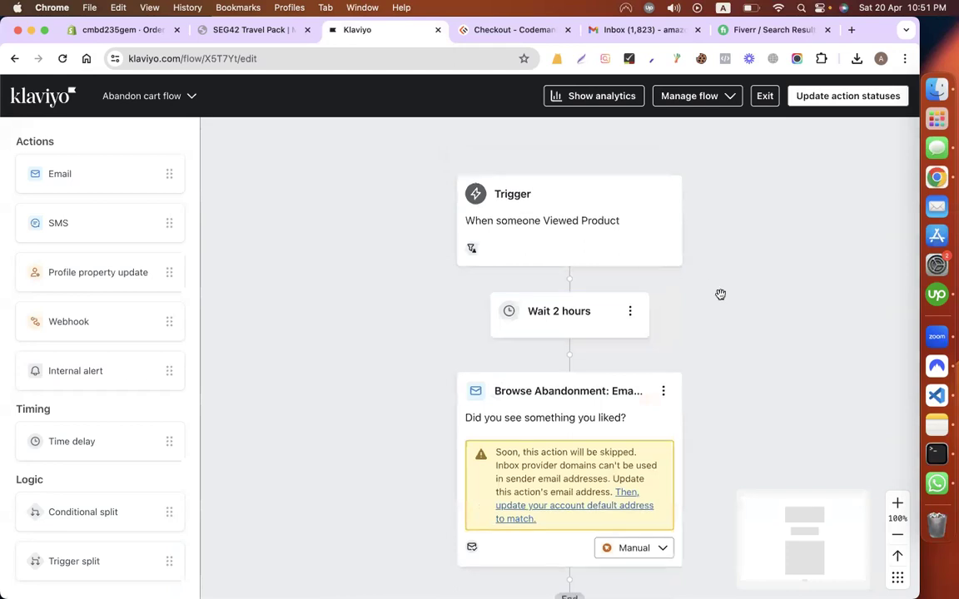
# Step: Open the Browse Abandonment: Email #1 step for editing from its options menu
pyautogui.scroll(-1, 720, 295)
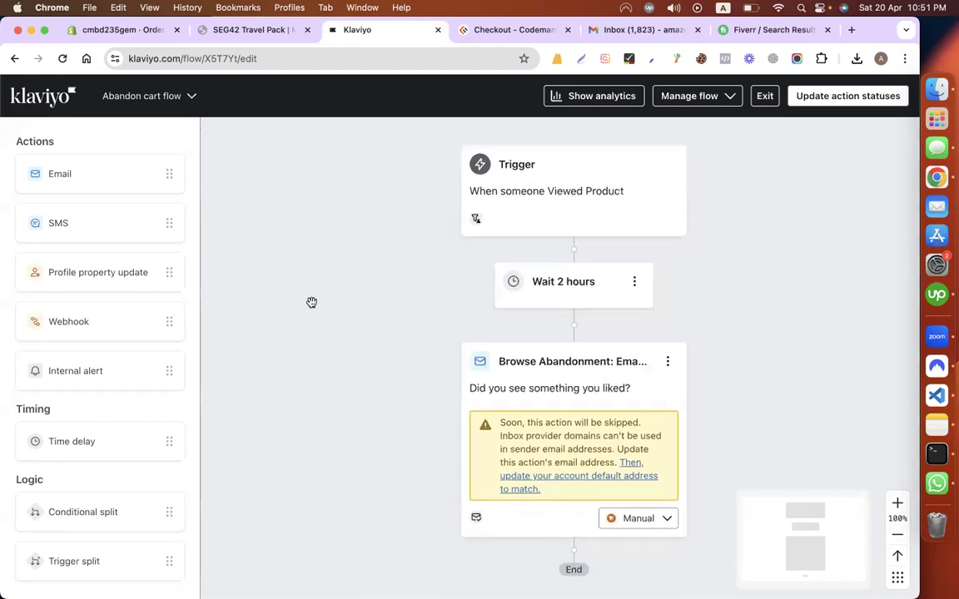
pyautogui.moveTo(312, 303); pyautogui.dragTo(298, 285)
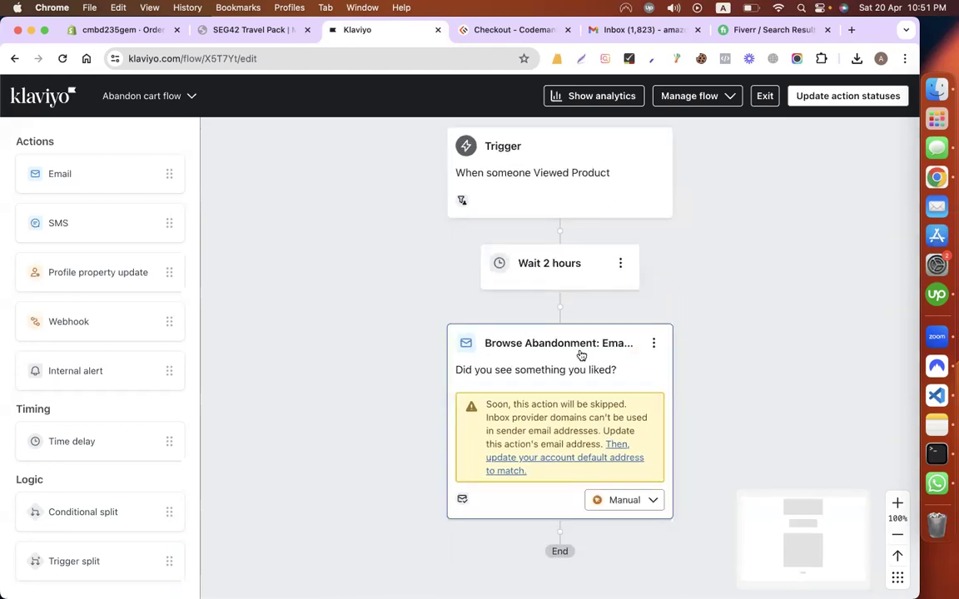
pyautogui.click(654, 345)
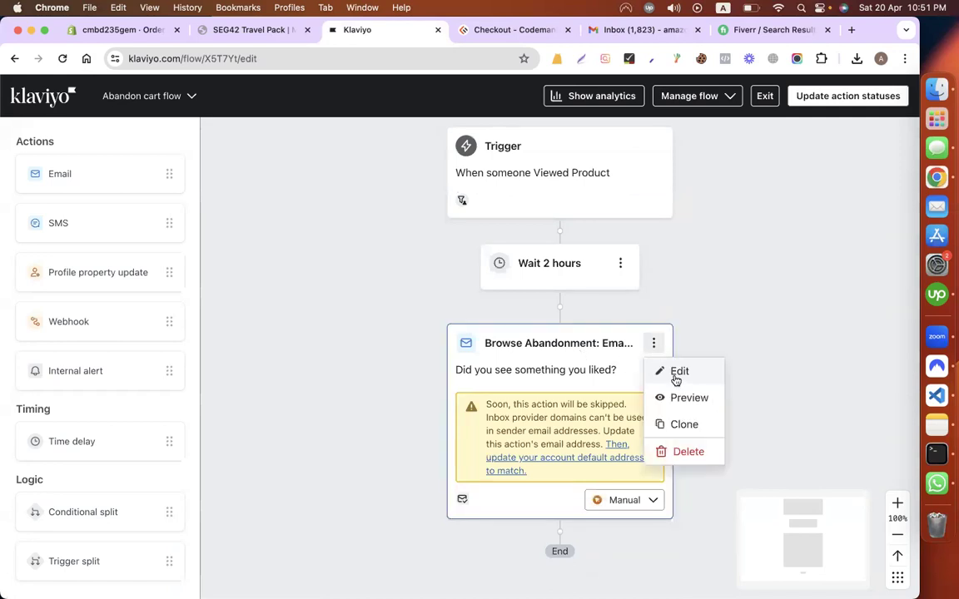
pyautogui.click(664, 367)
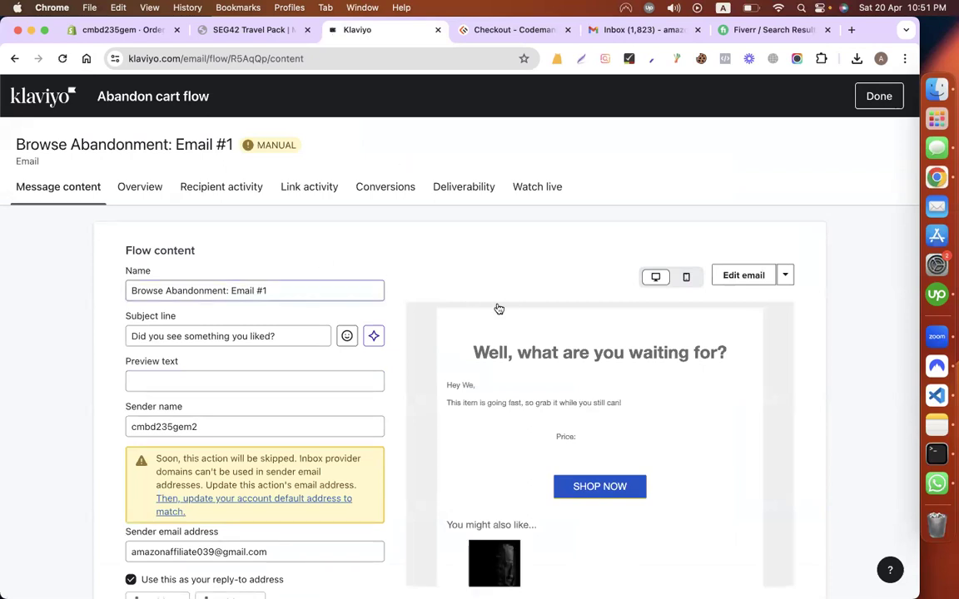
# Step: Replace the subject 'Did you see something you liked?' with 'Are you missing something!'
pyautogui.scroll(-3, 498, 308)
pyautogui.scroll(3, 498, 309)
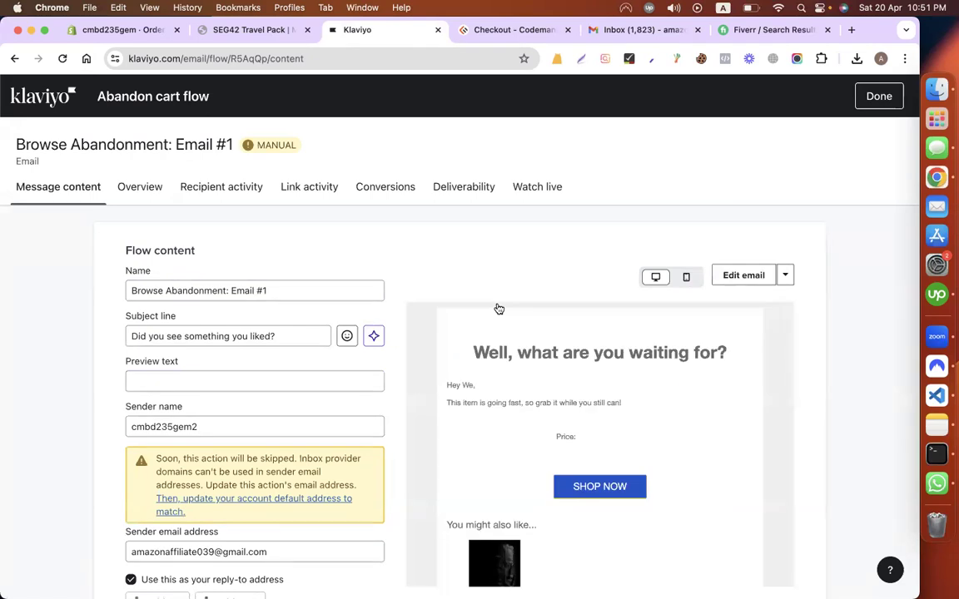
pyautogui.doubleClick(196, 336)
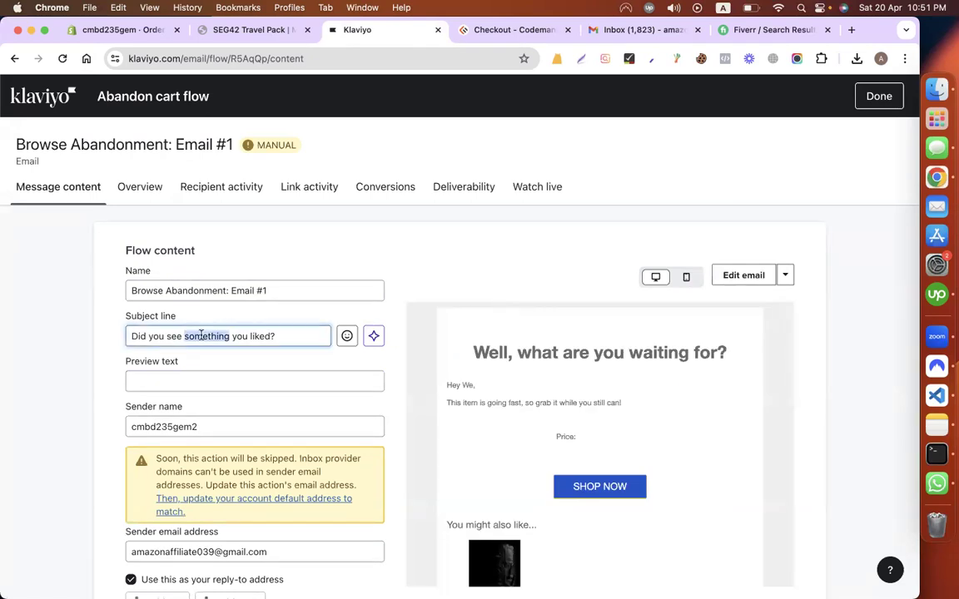
pyautogui.click(264, 335)
pyautogui.click(195, 334)
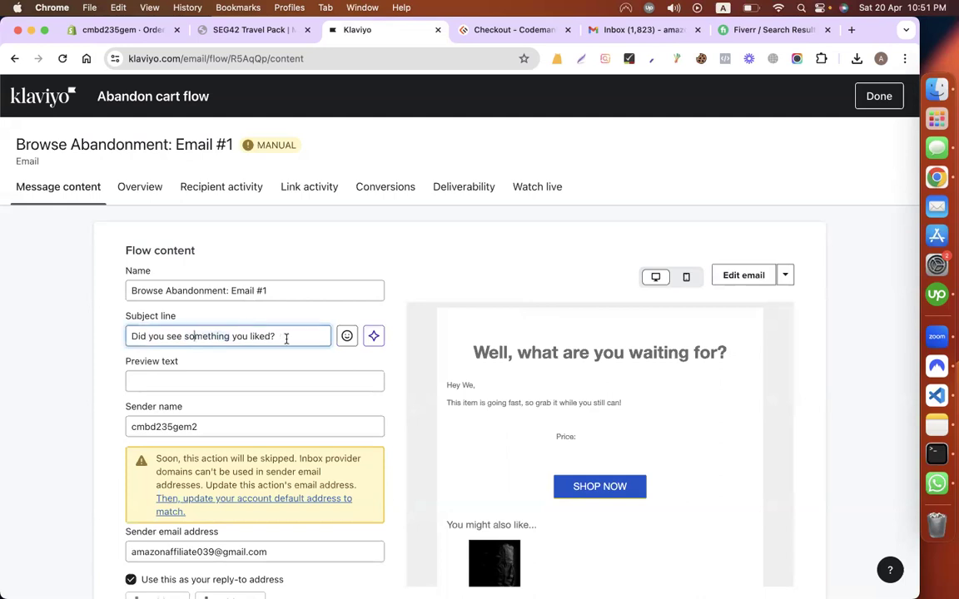
pyautogui.press('super+a')
pyautogui.moveTo(157, 337); pyautogui.dragTo(148, 337)
pyautogui.click(146, 337)
pyautogui.press('super+a')
pyautogui.write('Are youy missing')
pyautogui.click(169, 336)
pyautogui.press('BackSpace')
pyautogui.write('something!')
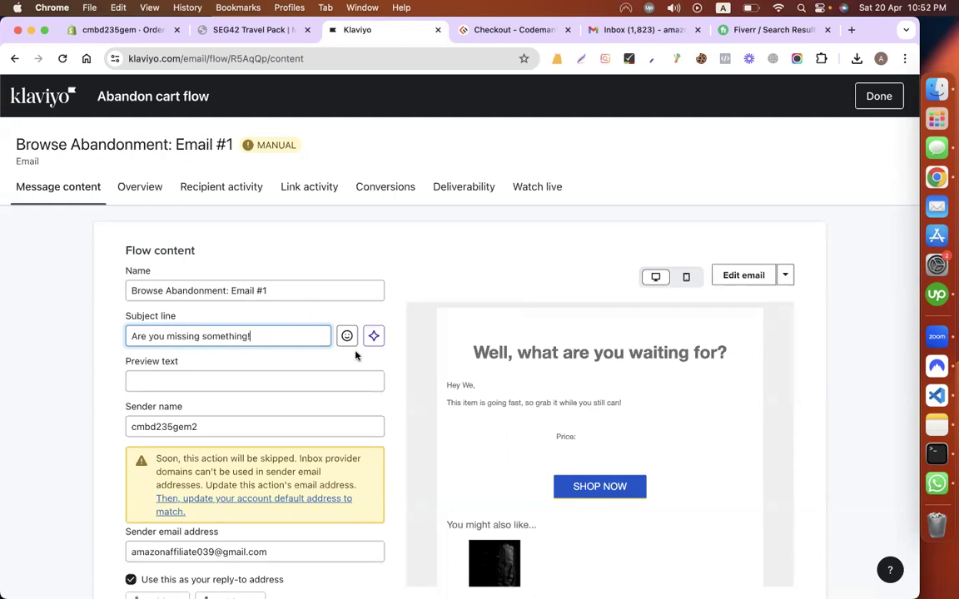
# Step: Delete the 'You might also like...' heading, product block and empty section, then exit the editor
pyautogui.click(747, 274)
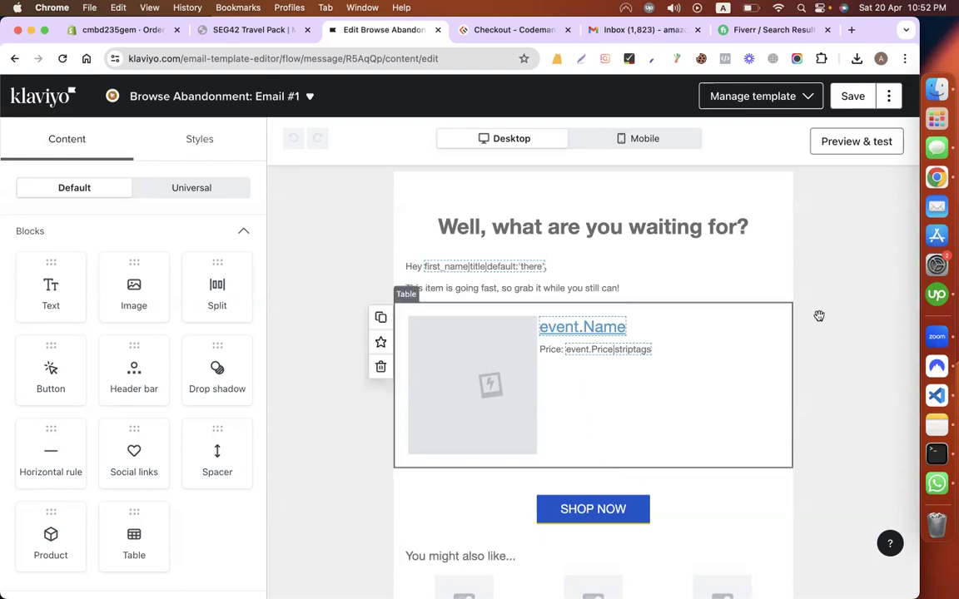
pyautogui.scroll(-5, 820, 316)
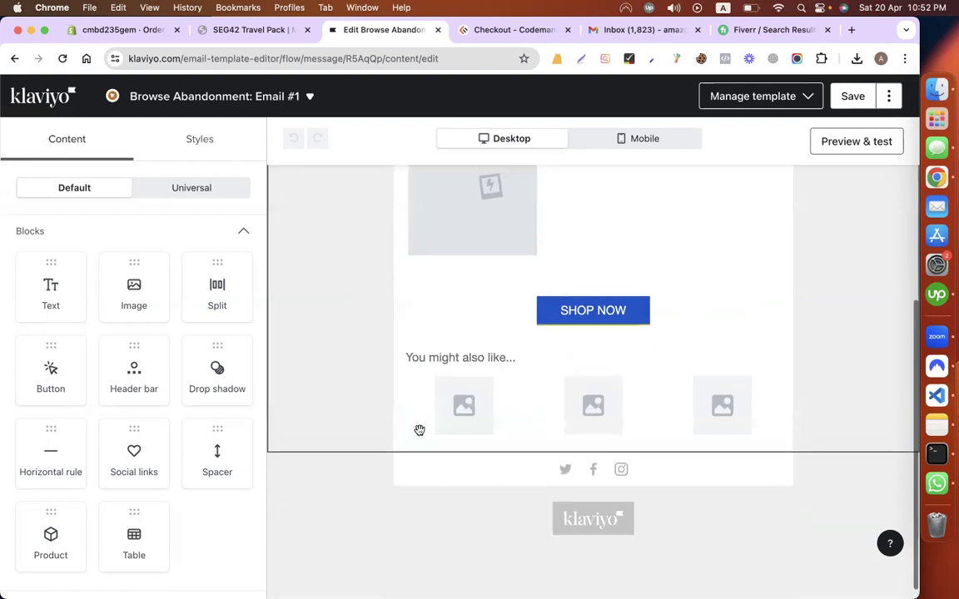
pyautogui.click(847, 303)
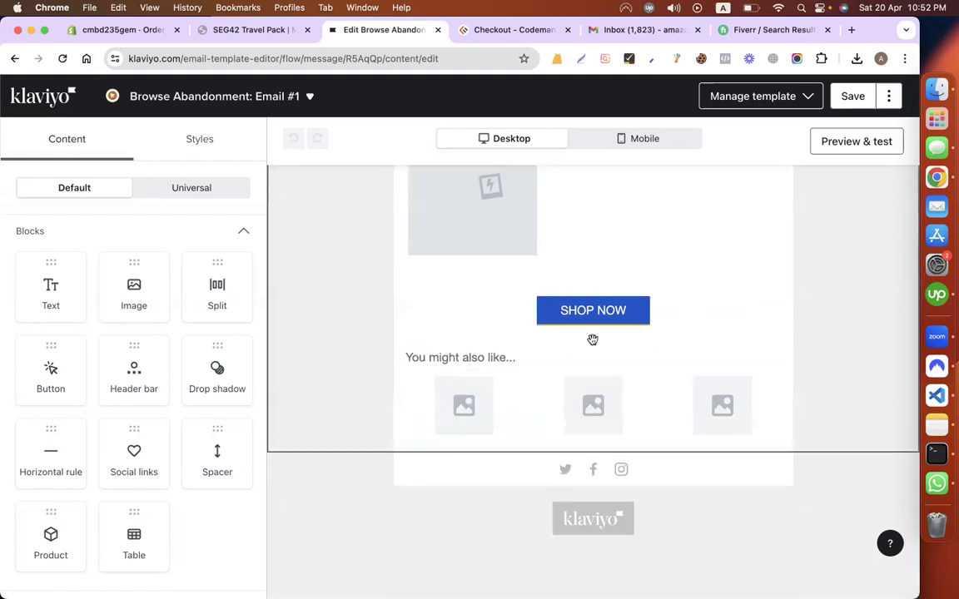
pyautogui.click(458, 357)
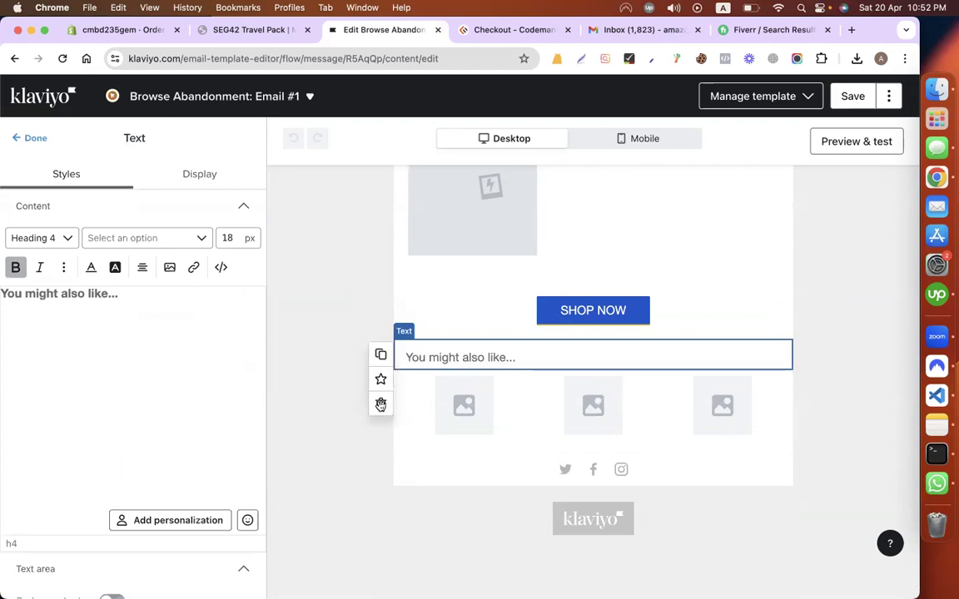
pyautogui.click(381, 405)
pyautogui.click(379, 425)
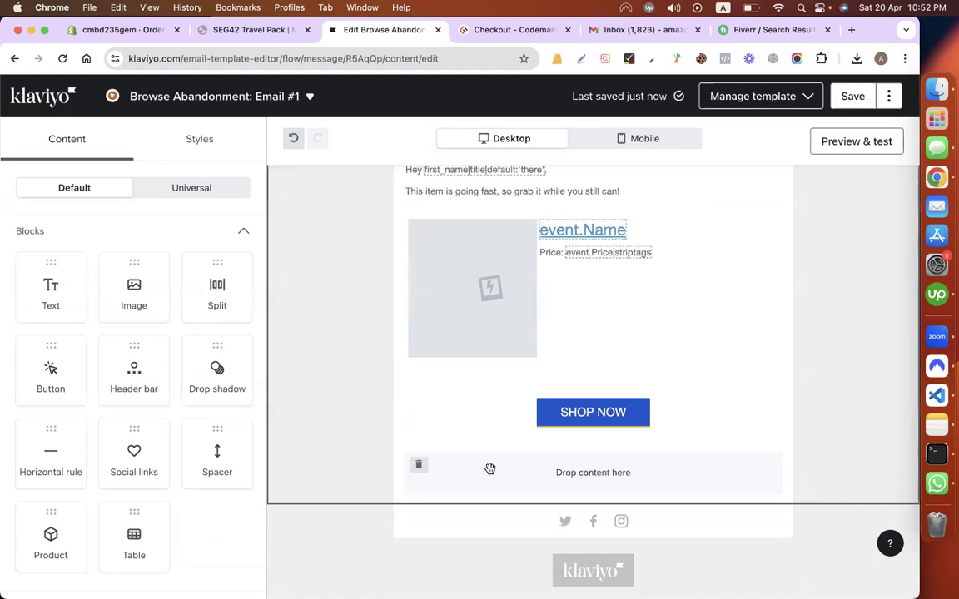
pyautogui.click(420, 465)
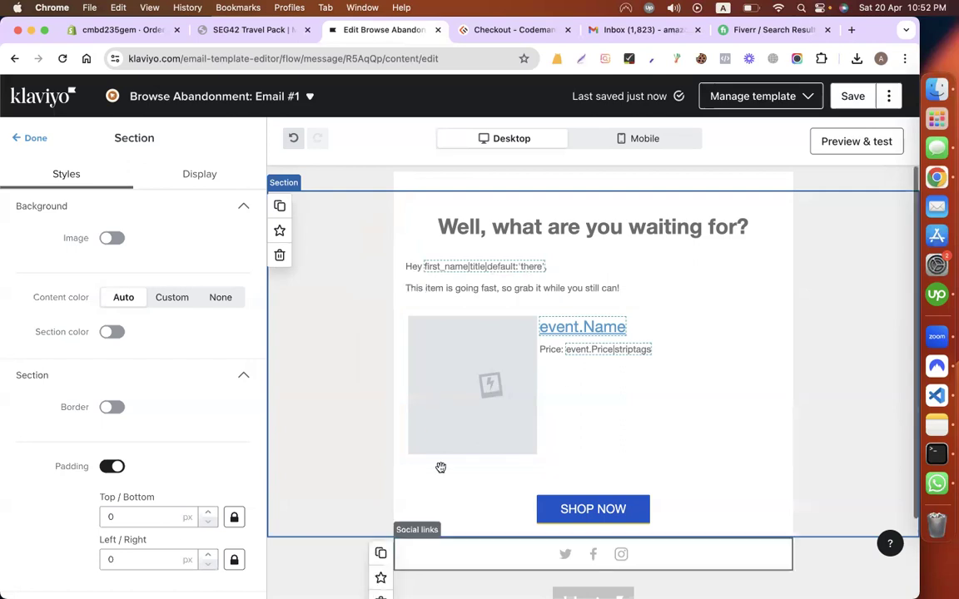
pyautogui.click(856, 104)
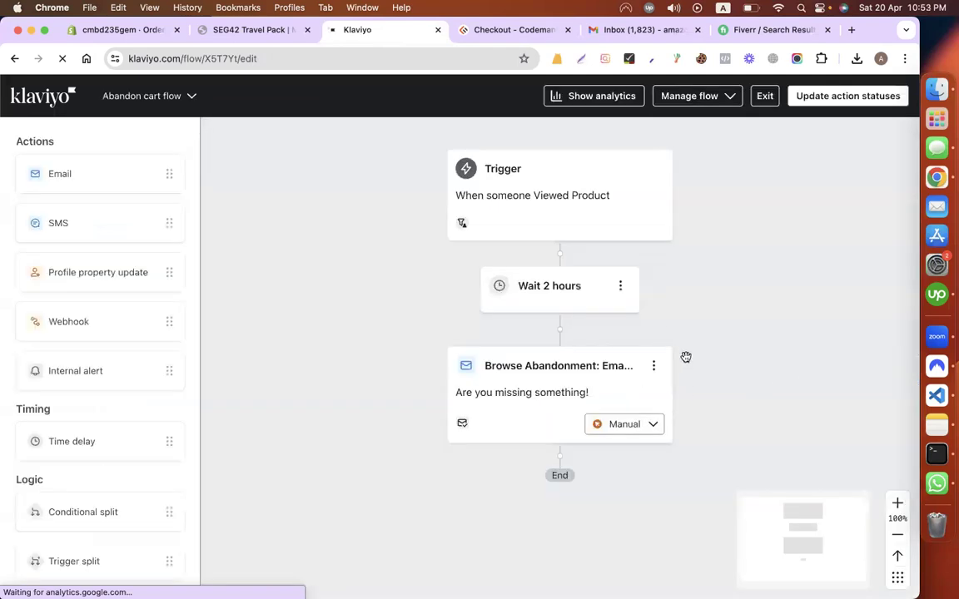
# Step: Set every action in the Abandon cart flow to Live, leaving the email step's own status untouched
pyautogui.scroll(-1, 649, 474)
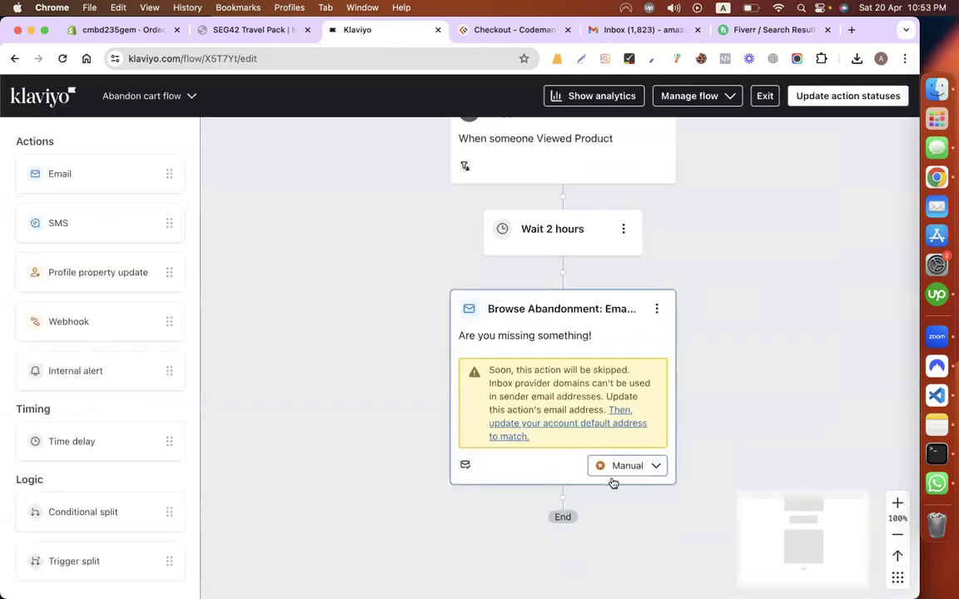
pyautogui.click(613, 471)
pyautogui.click(617, 525)
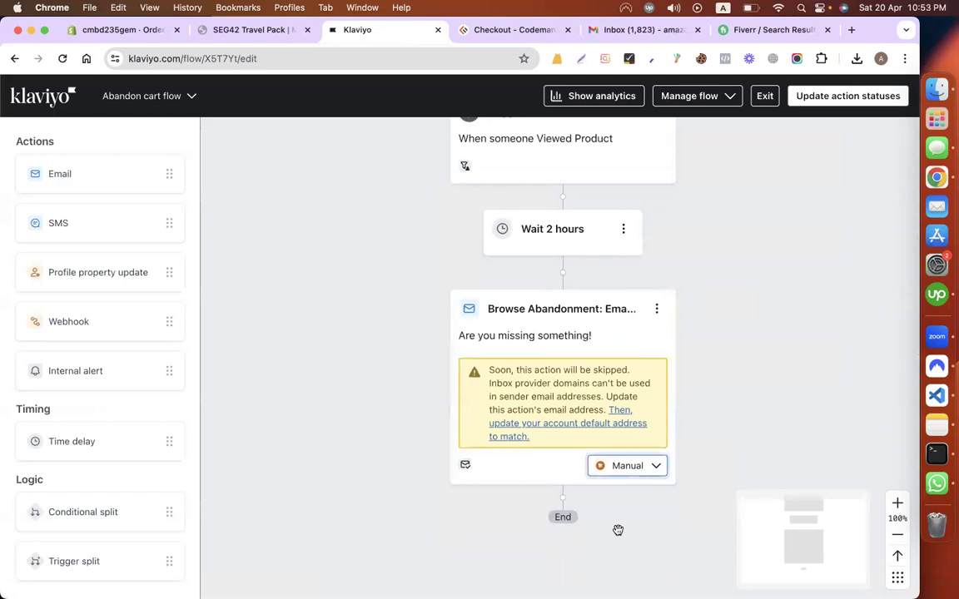
pyautogui.click(813, 100)
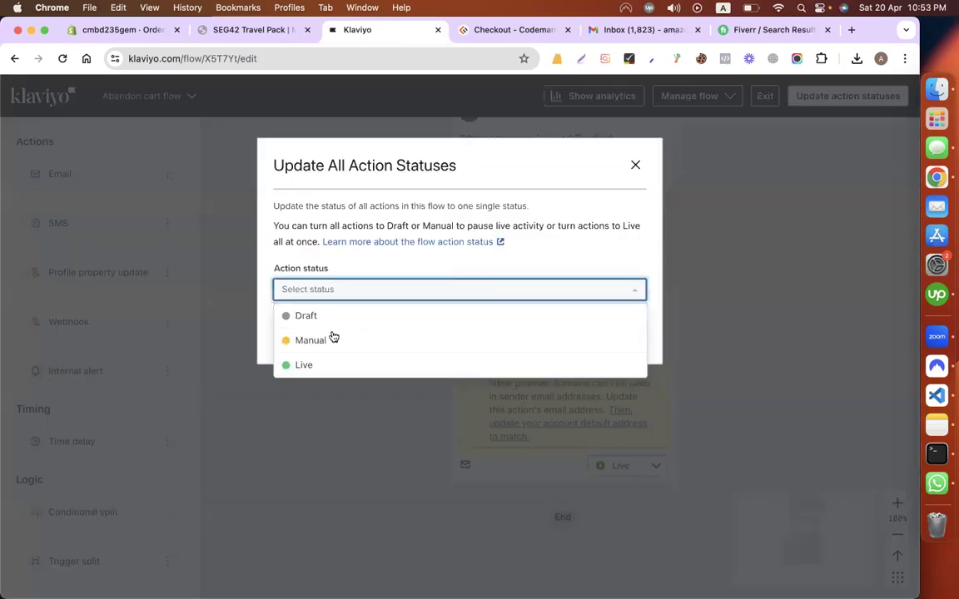
pyautogui.click(319, 364)
pyautogui.click(591, 339)
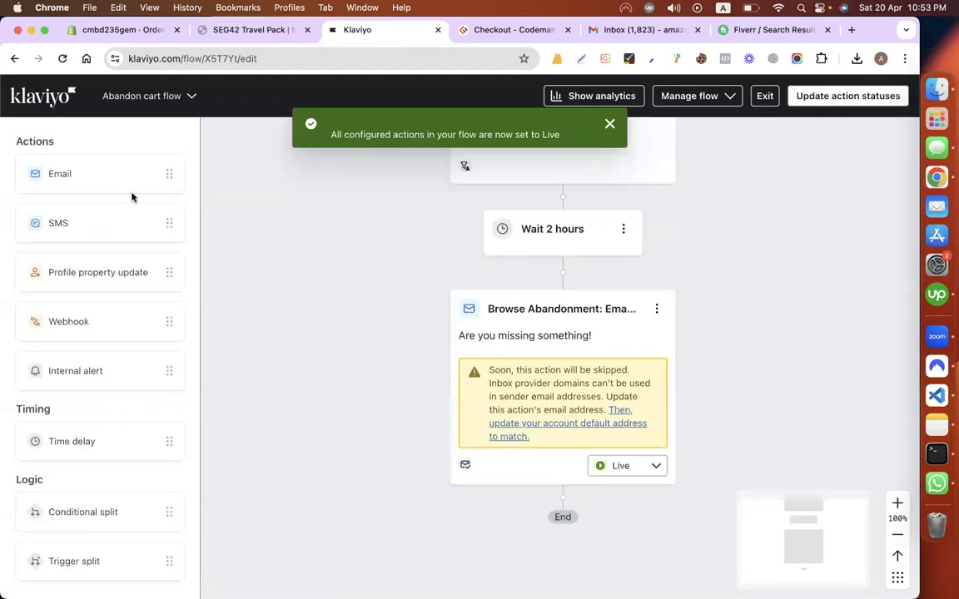
# Step: Leave the flow editor for the Campaigns page, then move to the neighbouring desktop
pyautogui.click(49, 98)
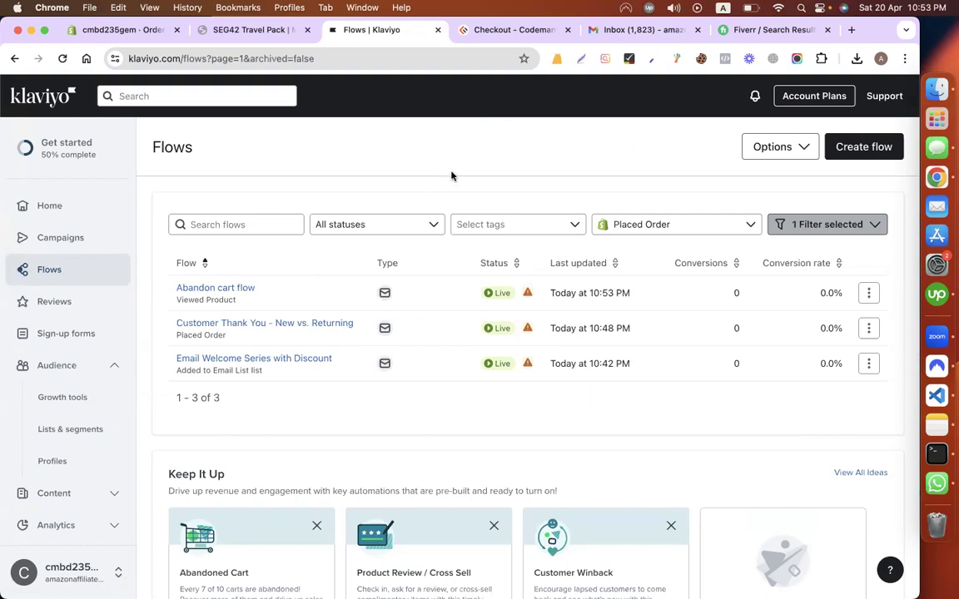
pyautogui.click(60, 238)
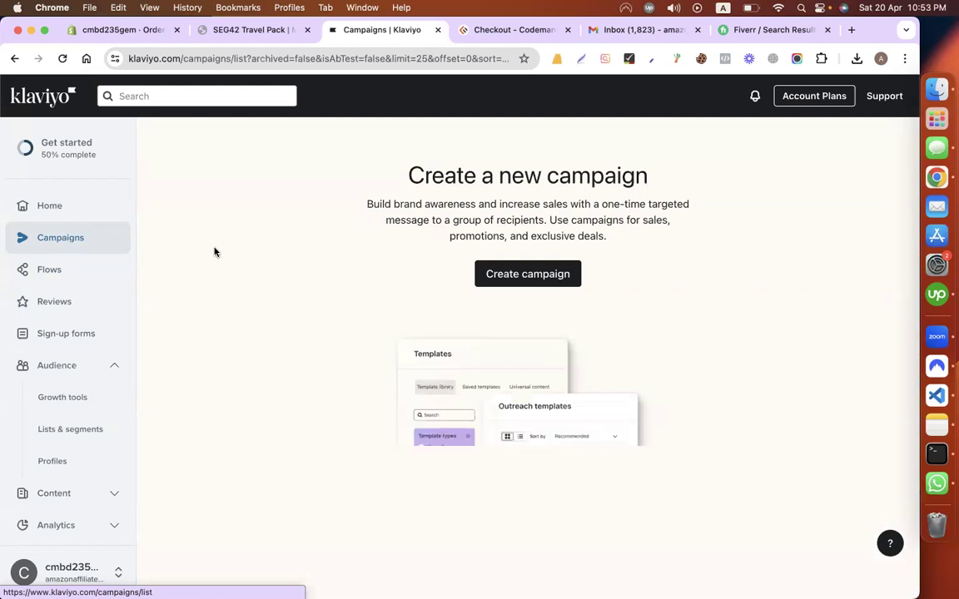
pyautogui.hotkey('ctrl', 'Left')
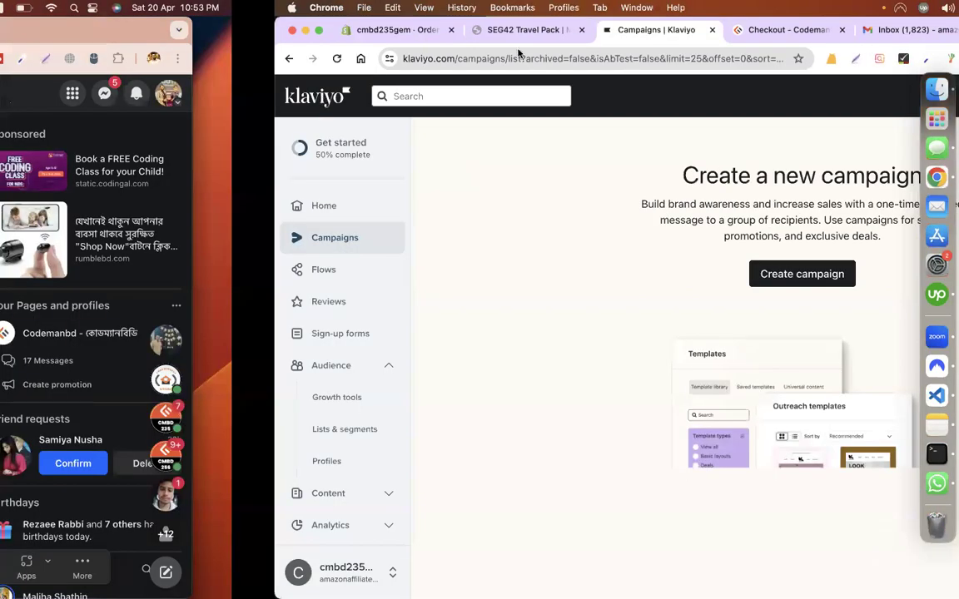
# Step: Open the shared Drive folder in a new tab of the other browser window
pyautogui.press('super+grave')
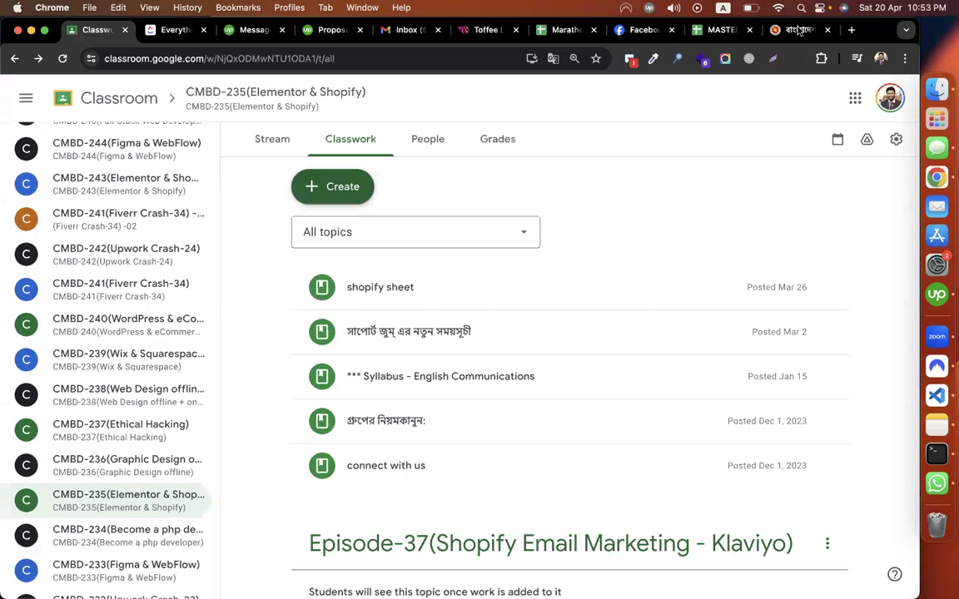
pyautogui.click(852, 31)
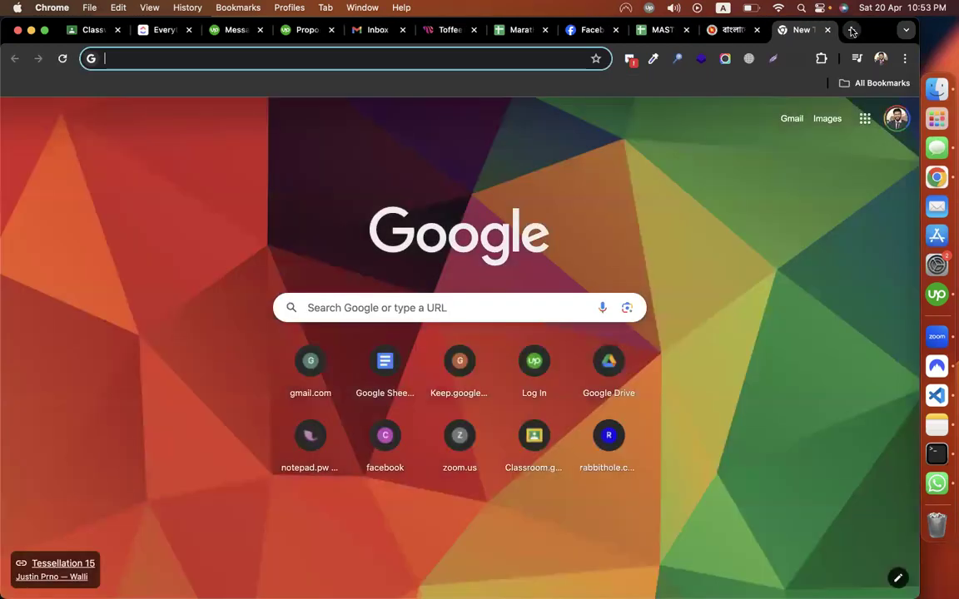
pyautogui.press('Return')
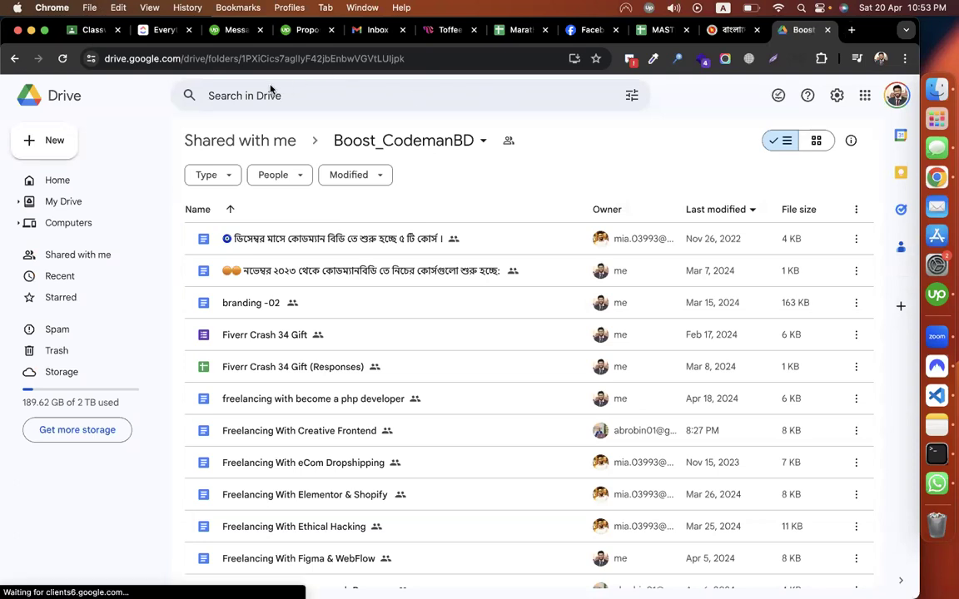
# Step: Search Drive for 'cali' and open 50 Leads (California, Restaurant), closing the wrong Plumbers sheet first
pyautogui.click(224, 98)
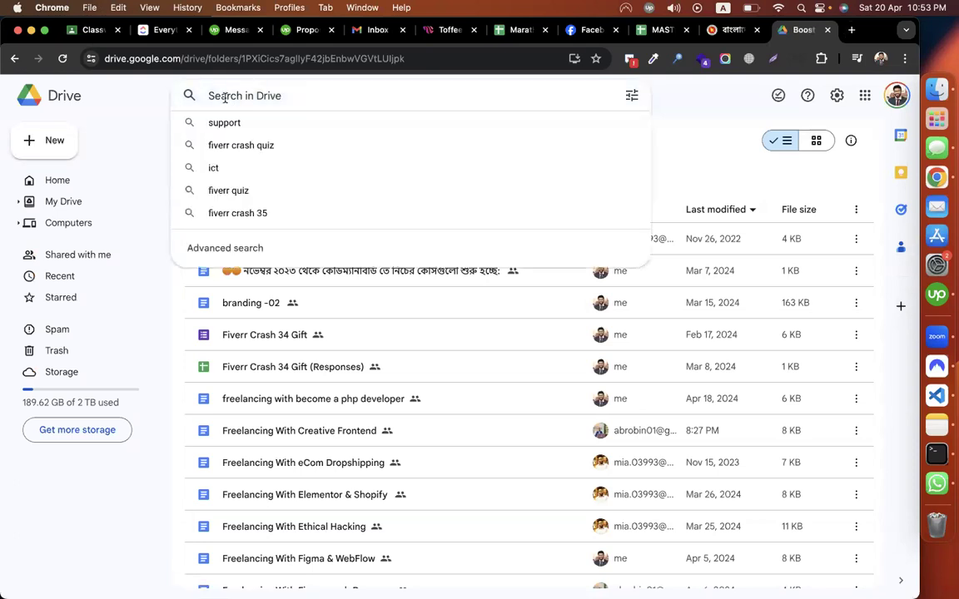
pyautogui.write('cal')
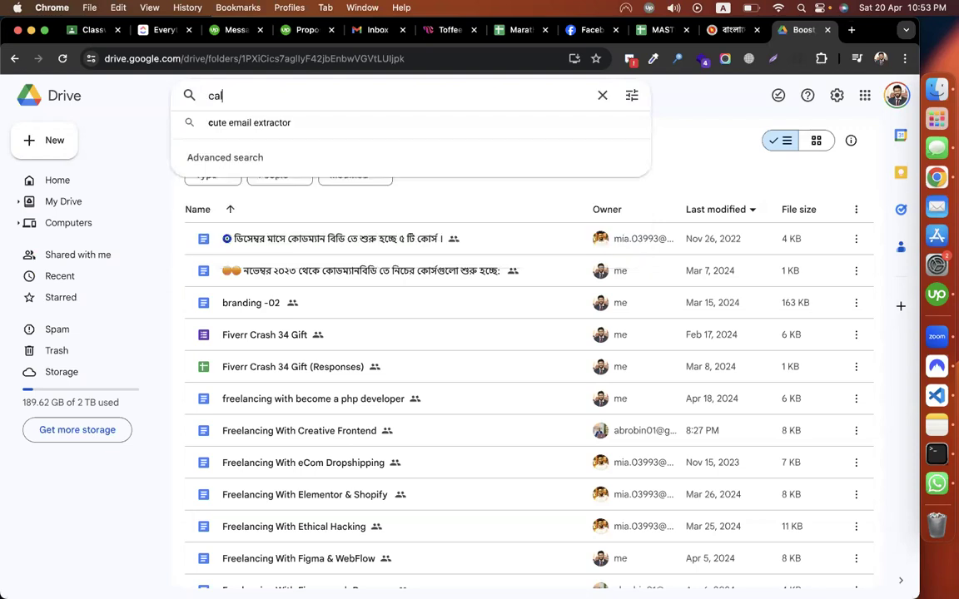
pyautogui.write('i')
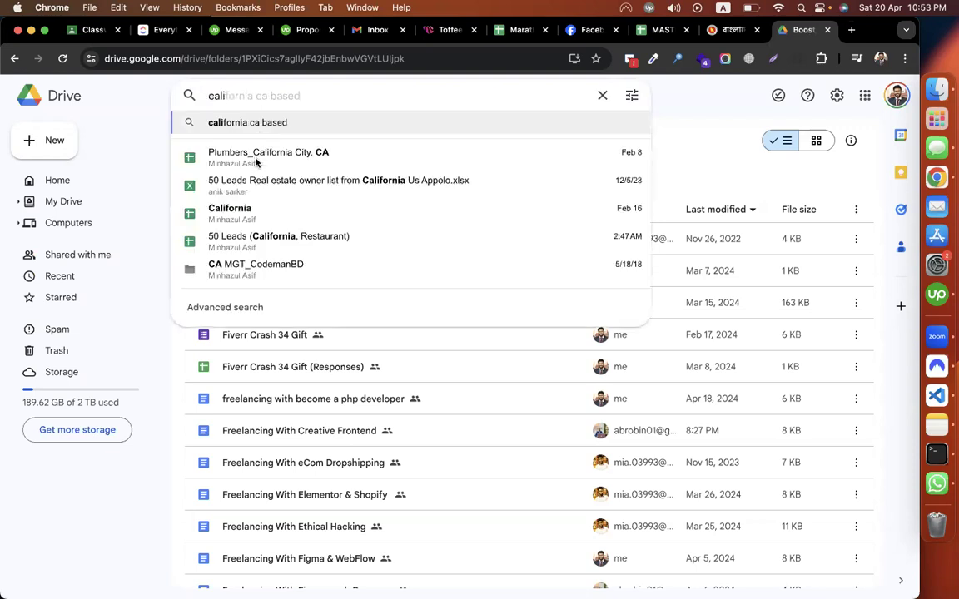
pyautogui.click(518, 284)
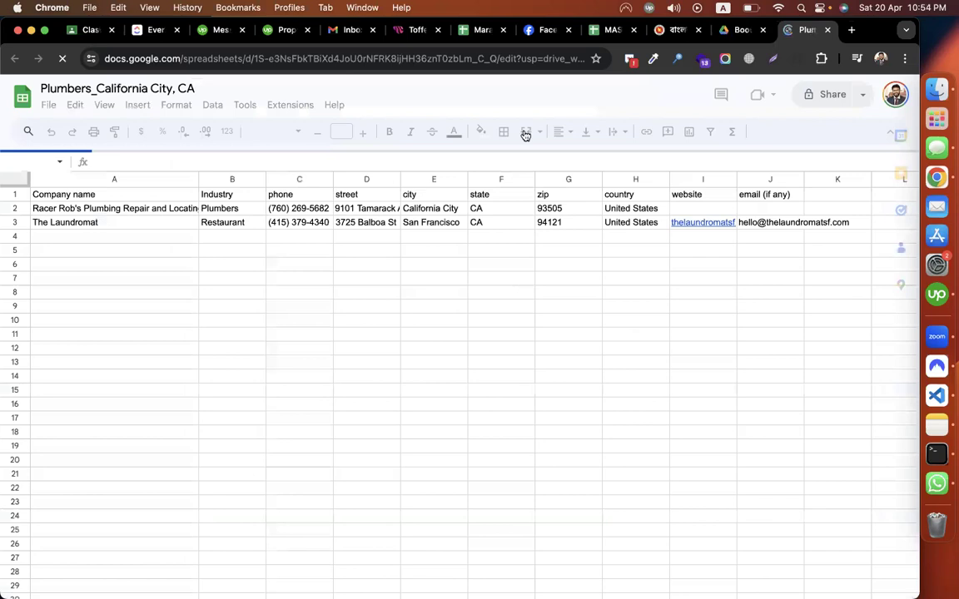
pyautogui.click(829, 32)
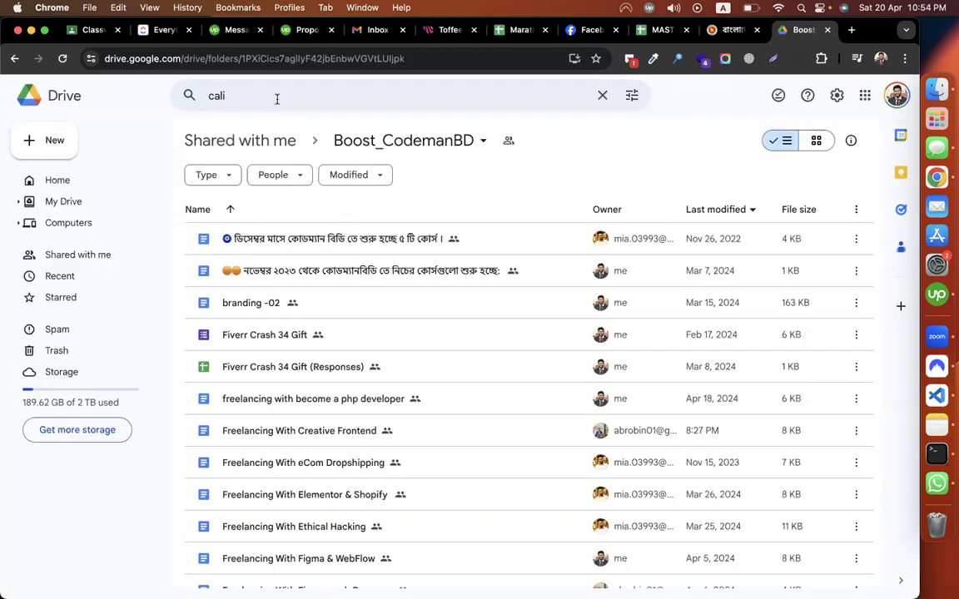
pyautogui.click(277, 97)
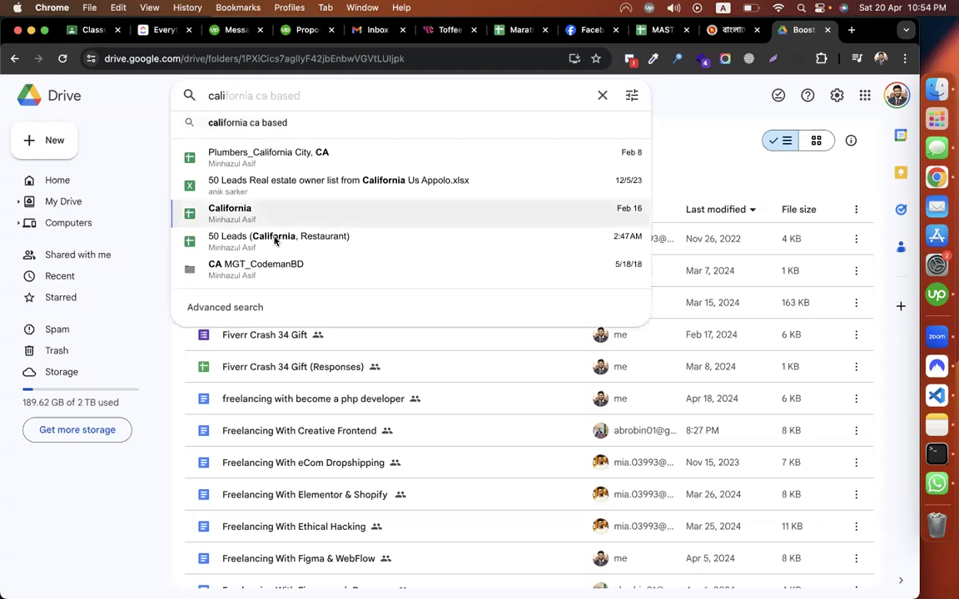
pyautogui.click(274, 239)
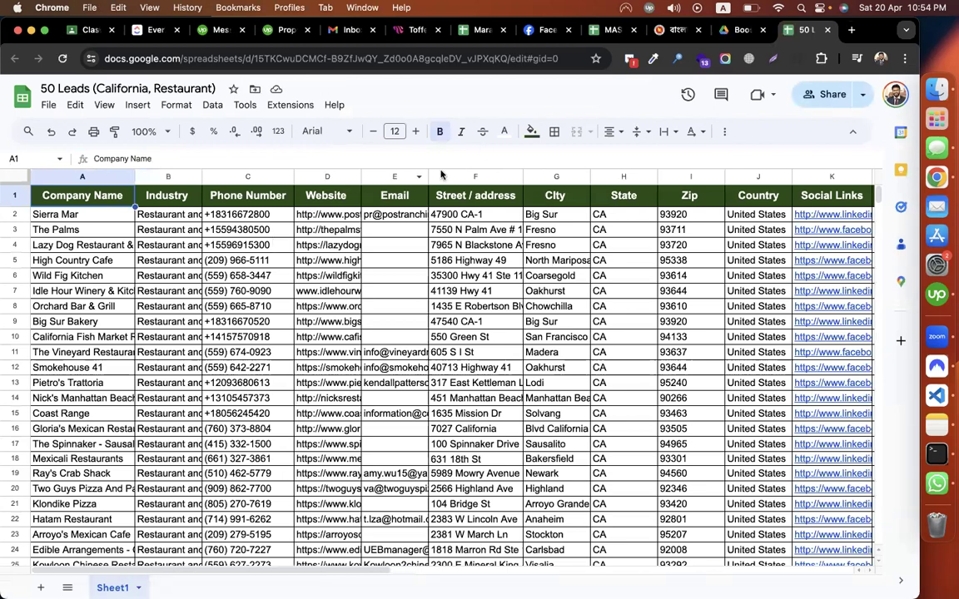
# Step: Select and copy the email addresses in E43:E52 of the 50 Leads sheet
pyautogui.scroll(-10, 504, 298)
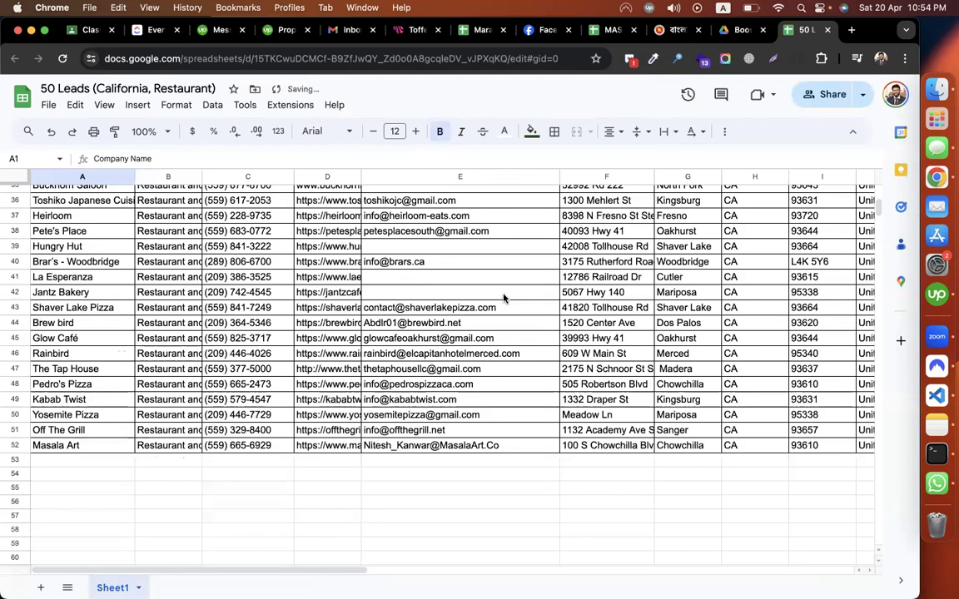
pyautogui.scroll(10, 504, 298)
pyautogui.scroll(-10, 416, 345)
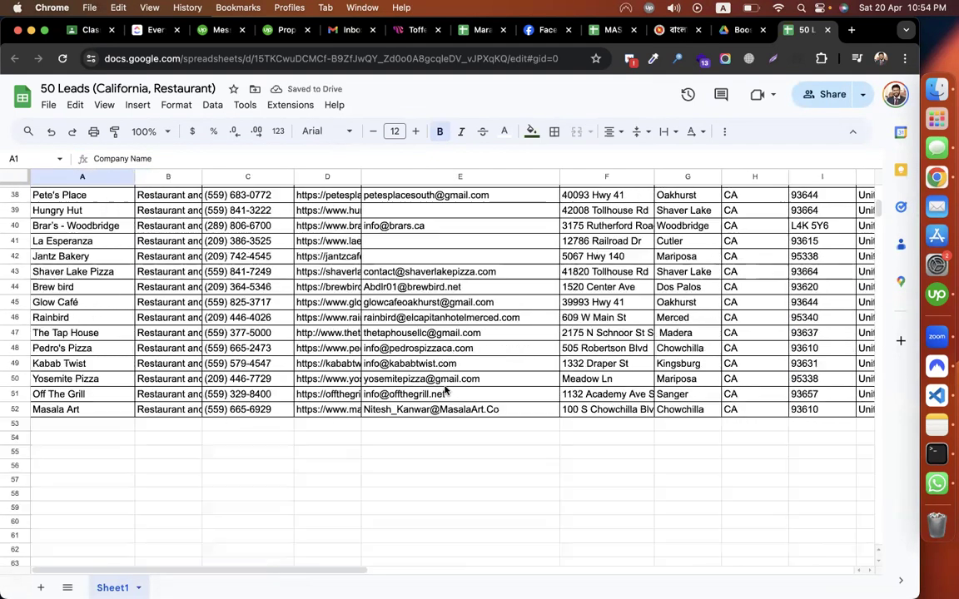
pyautogui.moveTo(426, 409); pyautogui.dragTo(420, 278)
pyautogui.press('super+c')
pyautogui.moveTo(420, 280)
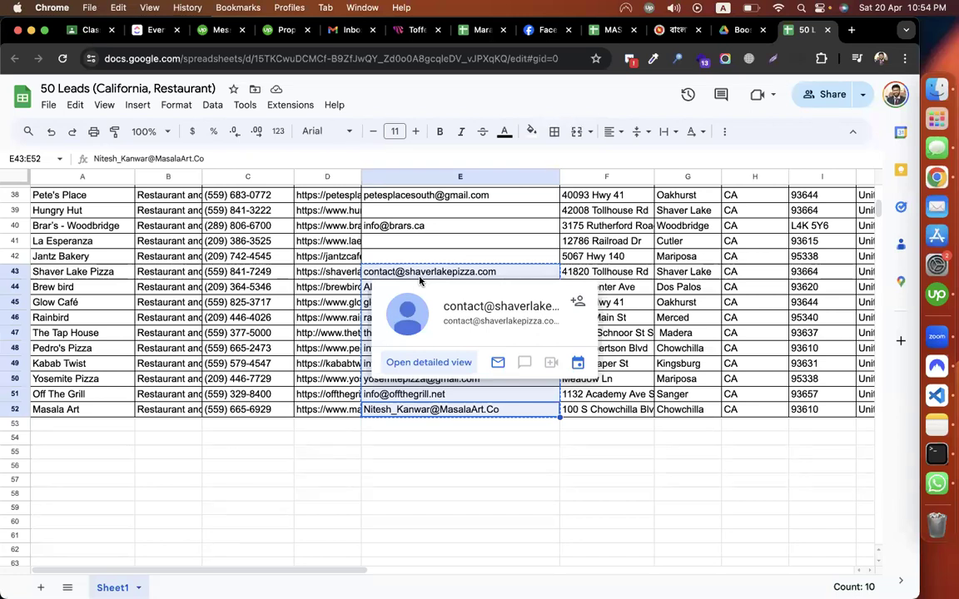
pyautogui.click(417, 486)
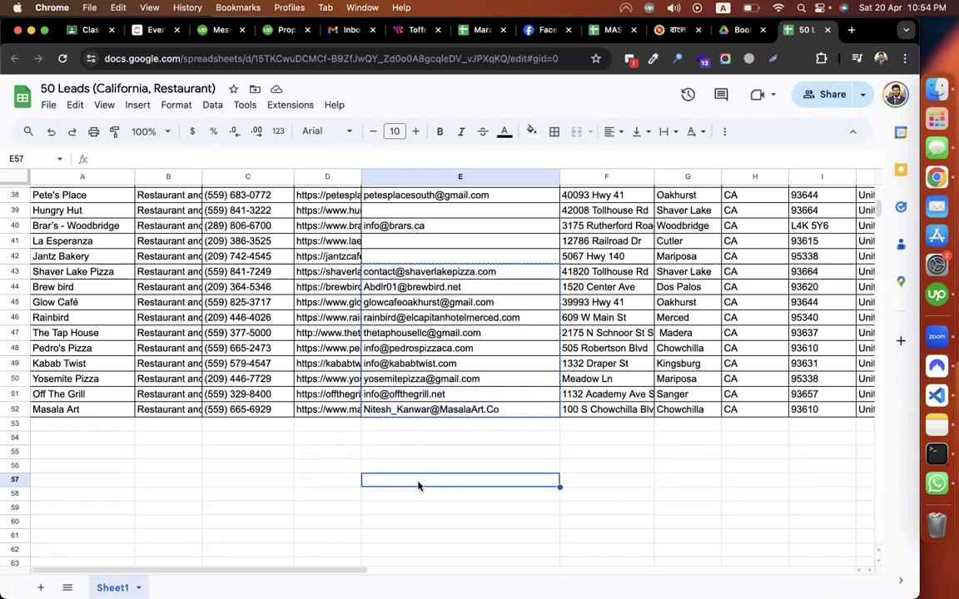
# Step: Collapse Klaviyo's audience options, then reselect the emails starting at row 43 in the sheet
pyautogui.hotkey('ctrl', 'Right')
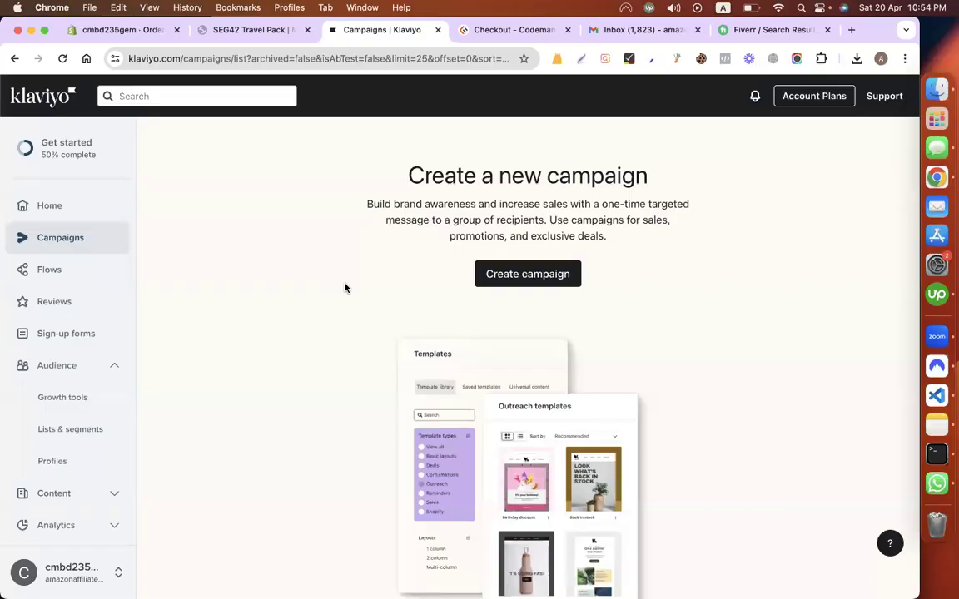
pyautogui.click(72, 366)
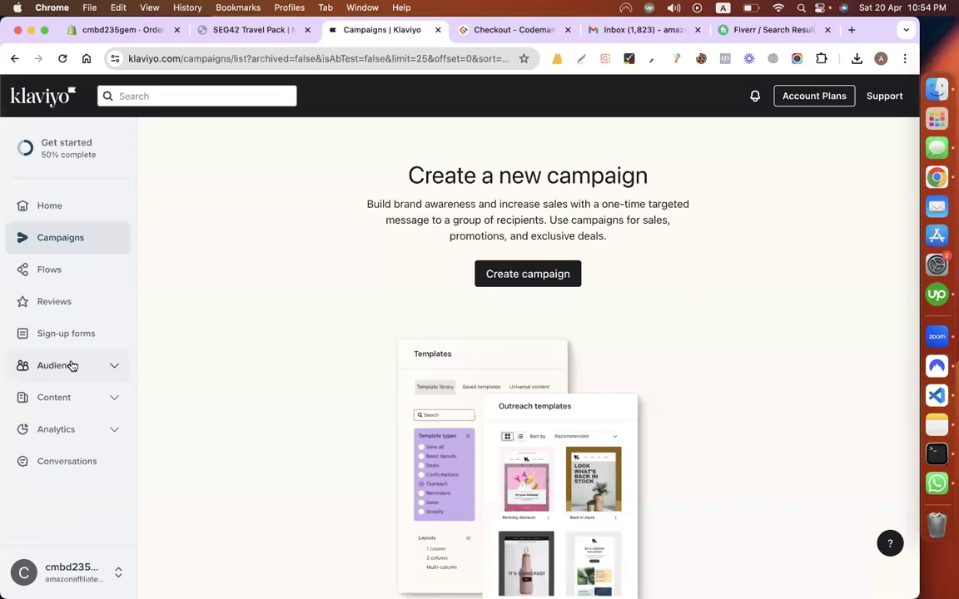
pyautogui.hotkey('ctrl', 'Left')
pyautogui.hotkey('ctrl', 'Left')
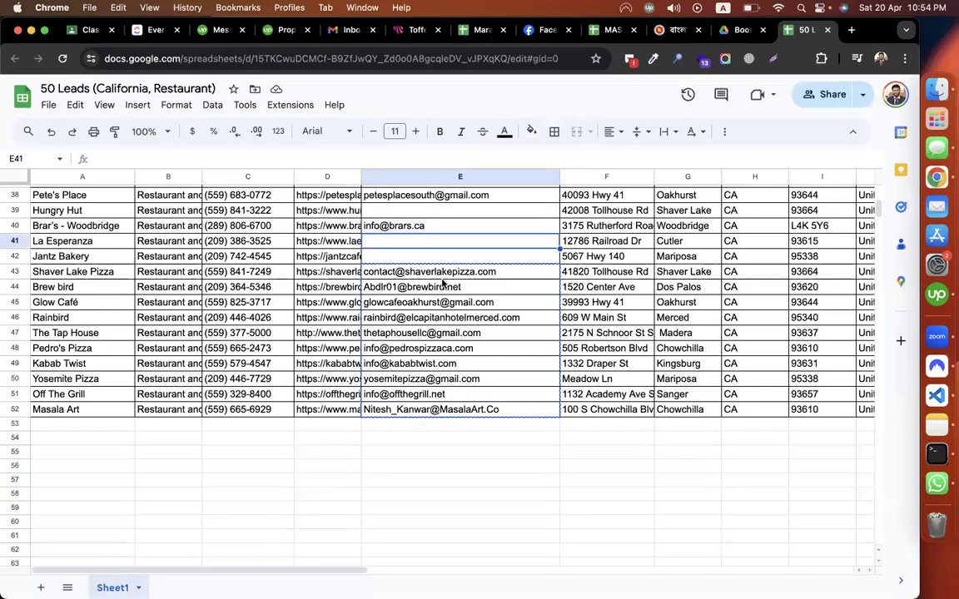
pyautogui.moveTo(404, 272); pyautogui.dragTo(408, 301)
pyautogui.scroll(5, 437, 403)
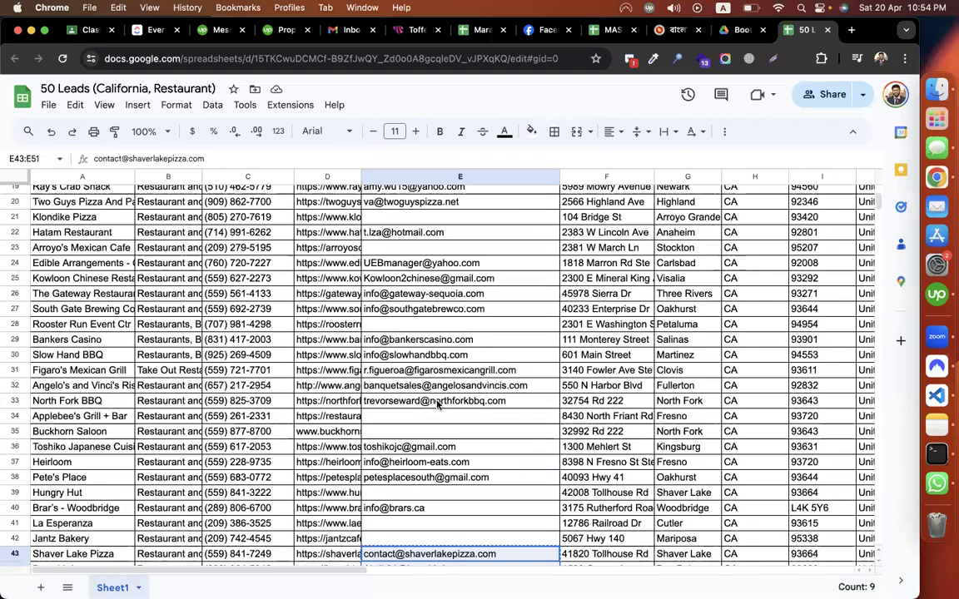
pyautogui.scroll(5, 437, 403)
pyautogui.scroll(-3, 437, 404)
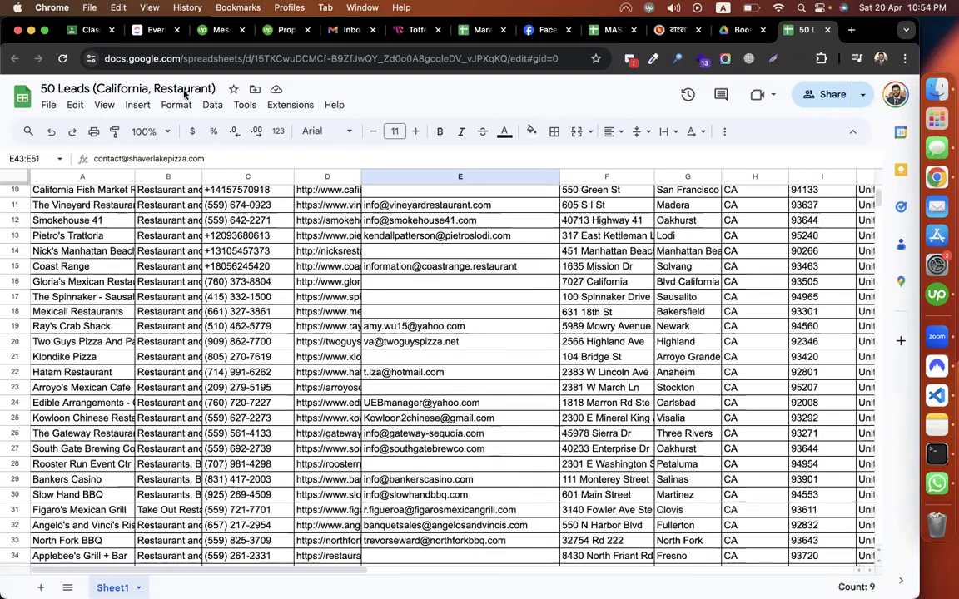
# Step: Reselect the email block from row 43 in column E, then go back to the Klaviyo window
pyautogui.click(126, 88)
pyautogui.click(452, 256)
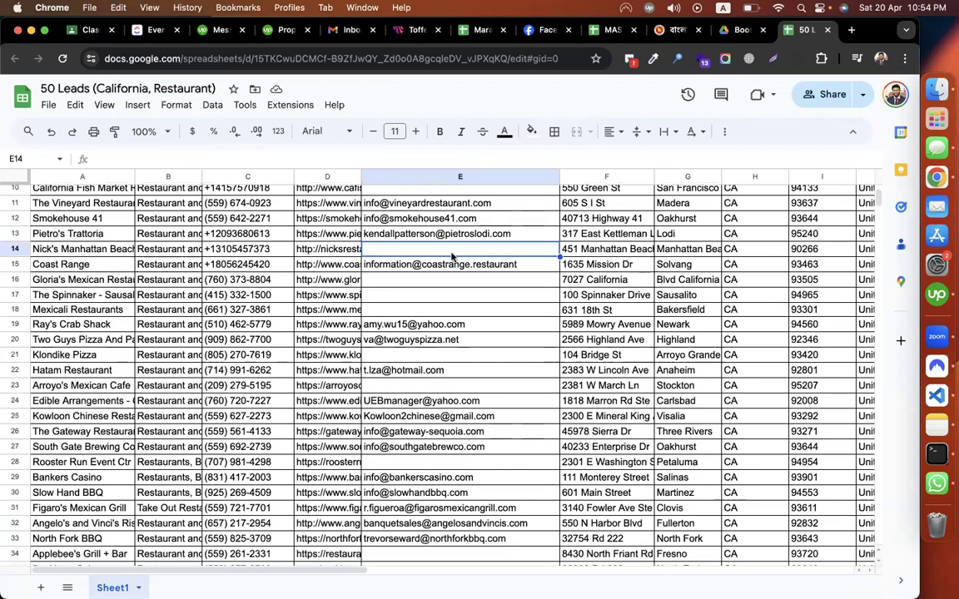
pyautogui.scroll(-5, 447, 288)
pyautogui.moveTo(392, 309); pyautogui.dragTo(430, 442)
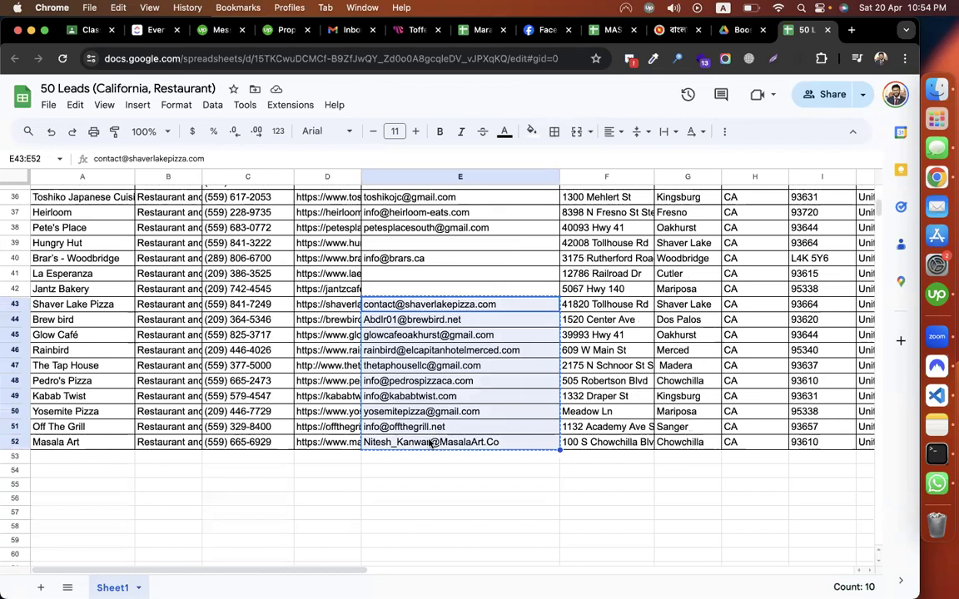
pyautogui.click(246, 393)
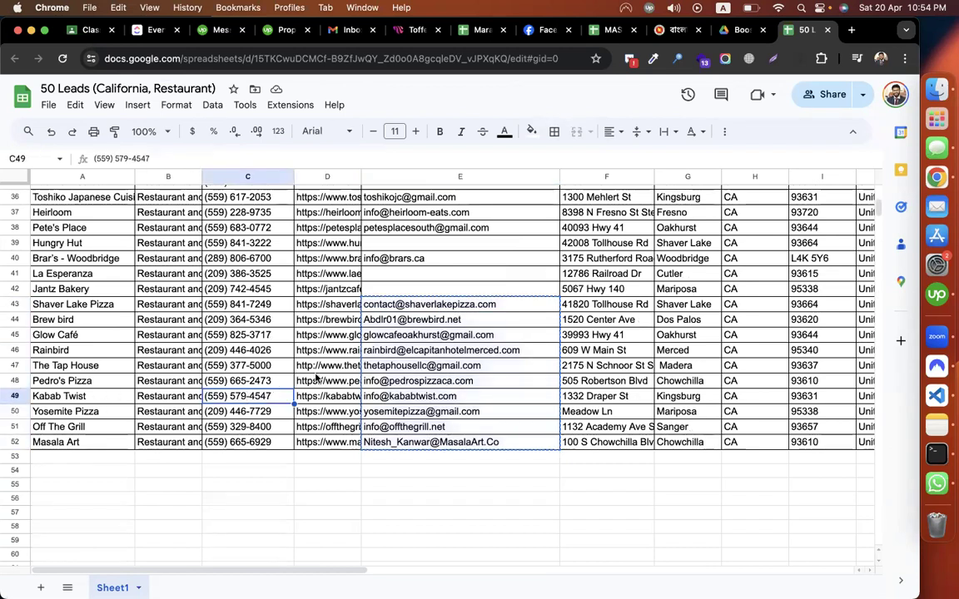
pyautogui.click(335, 372)
pyautogui.click(422, 353)
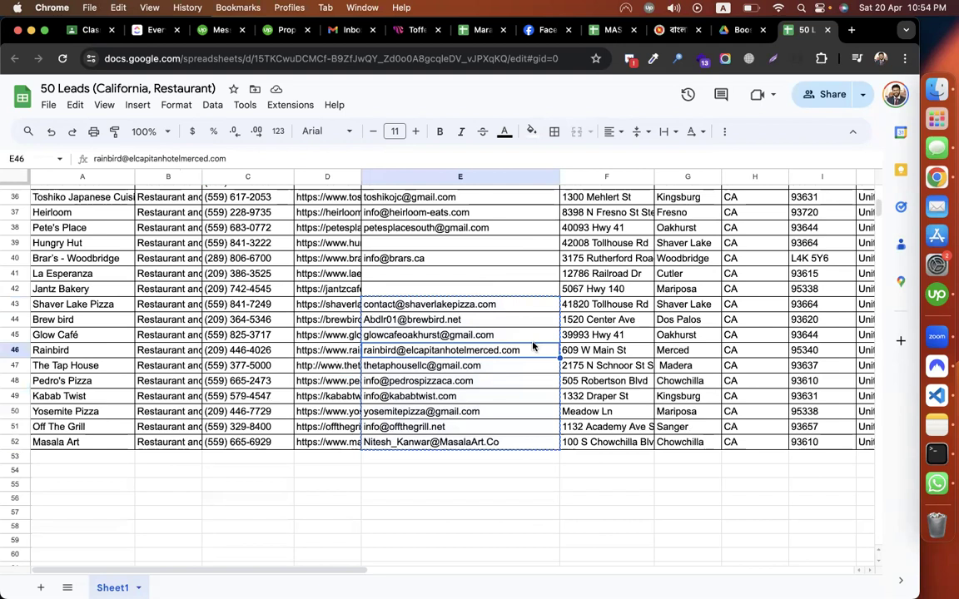
pyautogui.press('Right')
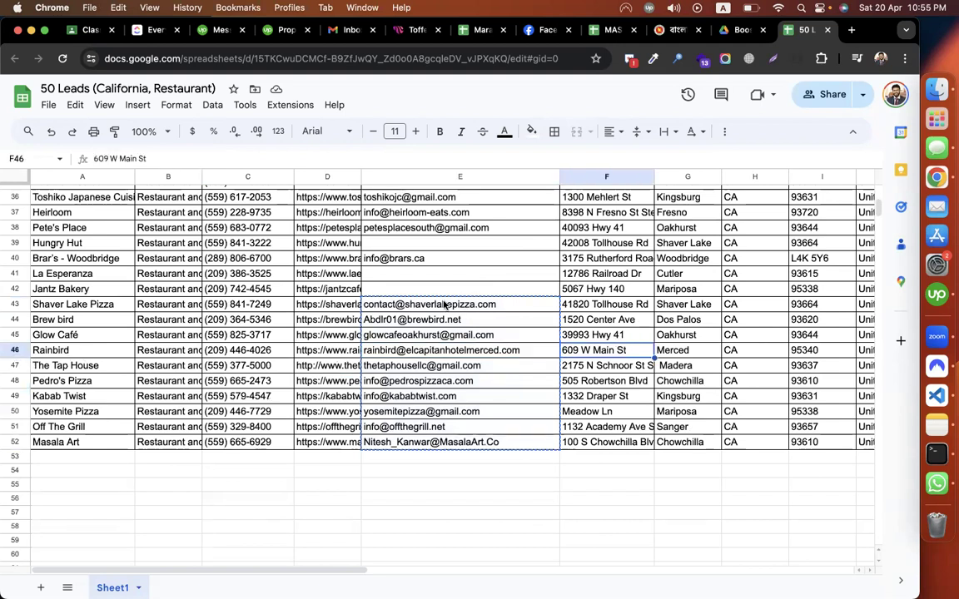
pyautogui.moveTo(432, 305); pyautogui.dragTo(428, 444)
pyautogui.hotkey('ctrl', 'Right')
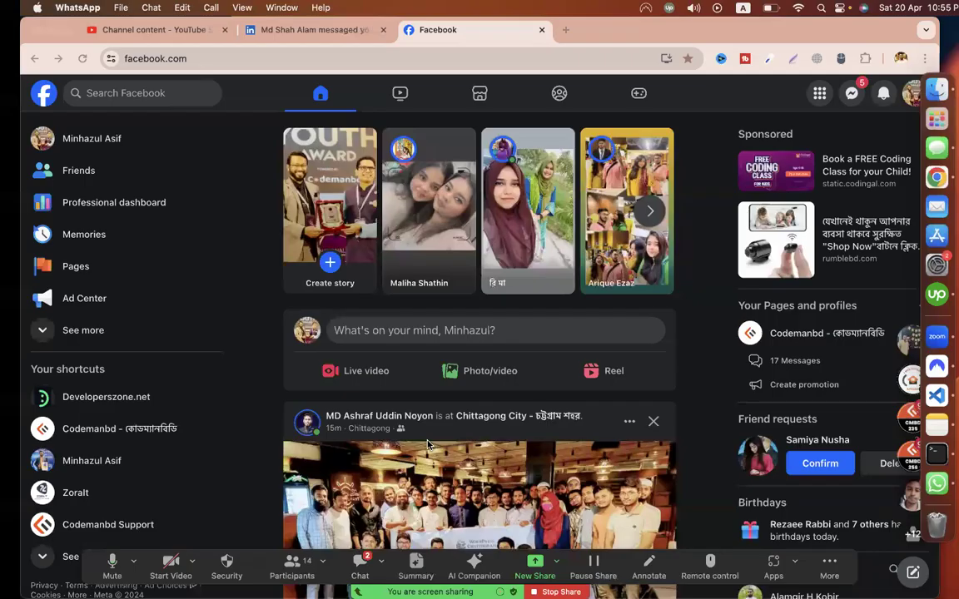
pyautogui.hotkey('ctrl', 'Right')
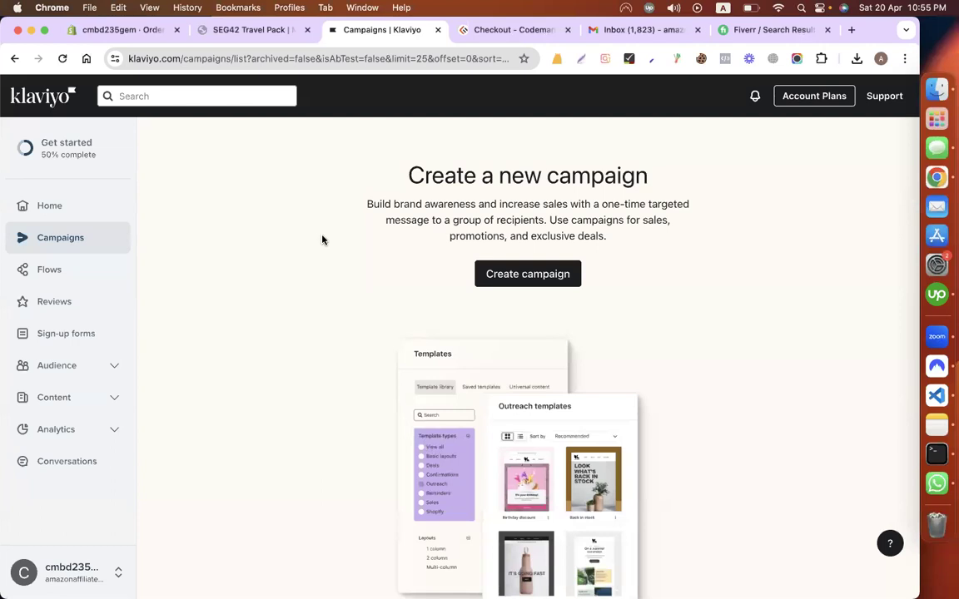
# Step: Create a new list named 'Restaurant - CA' from Lists & segments
pyautogui.click(58, 367)
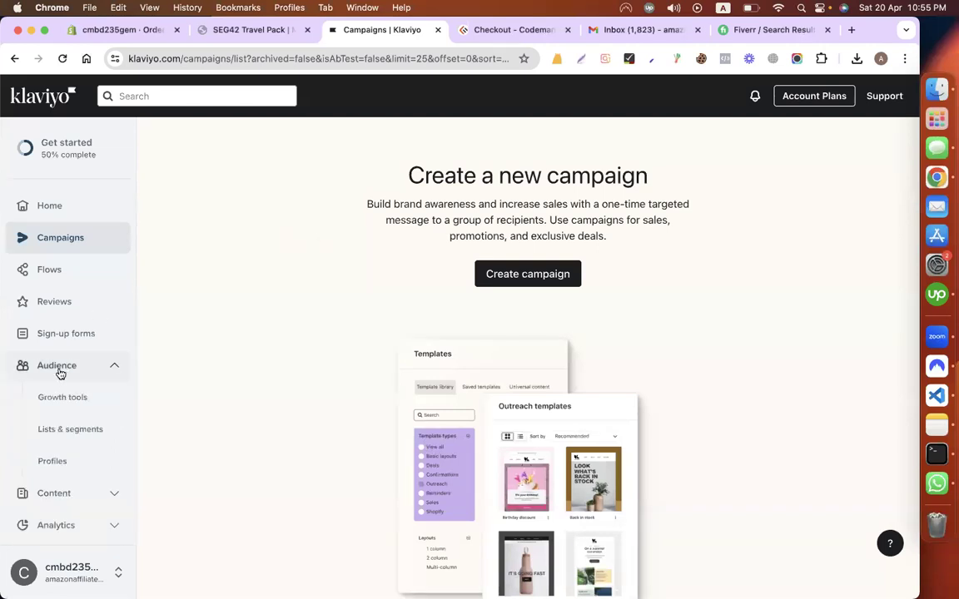
pyautogui.click(66, 431)
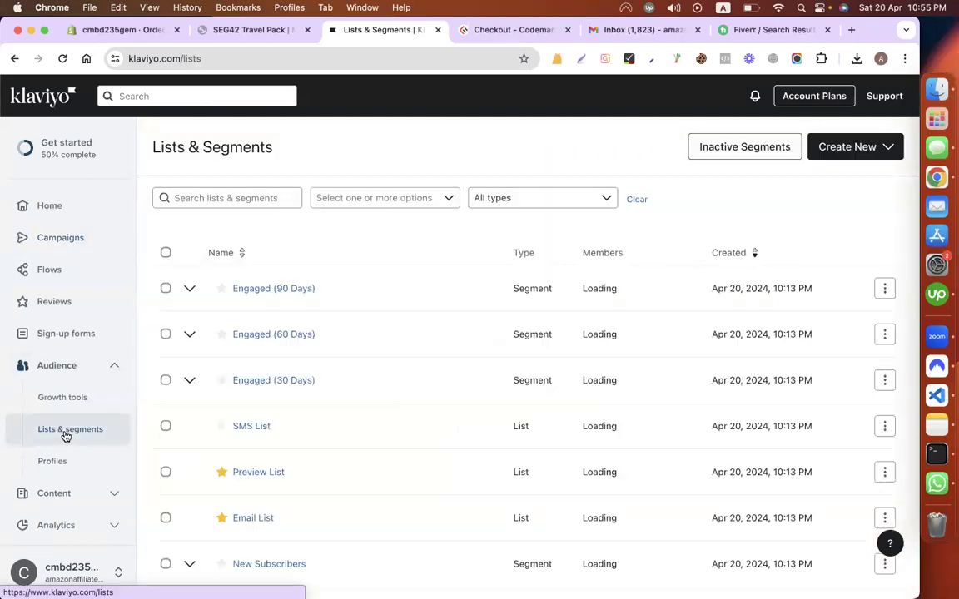
pyautogui.click(845, 146)
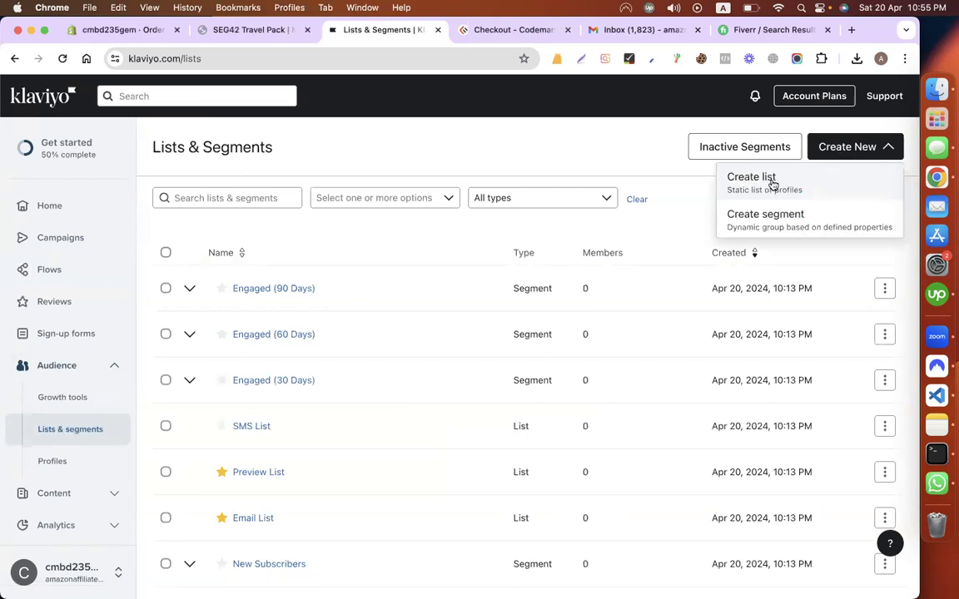
pyautogui.click(742, 180)
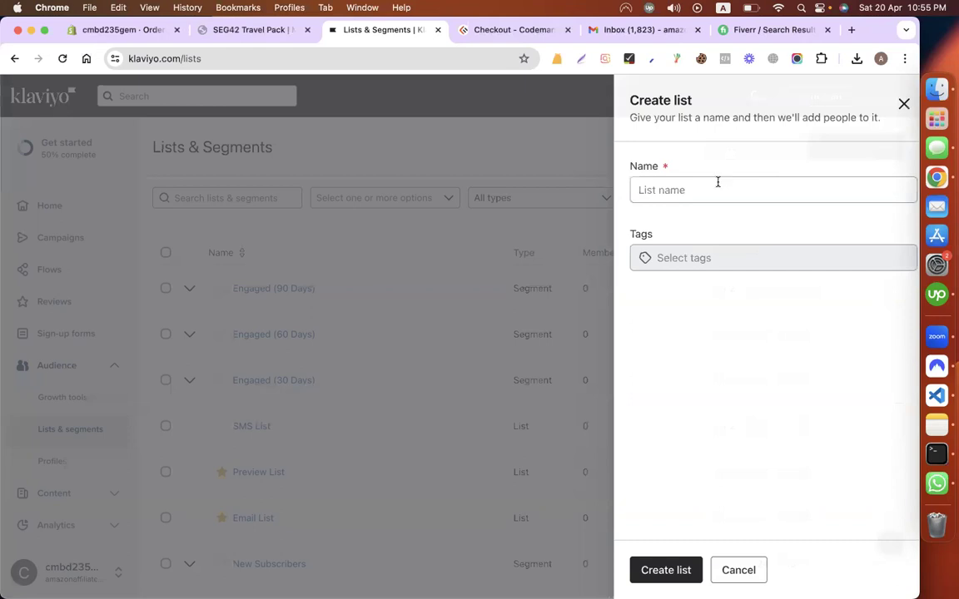
pyautogui.click(717, 182)
pyautogui.write('Restaurant - CA')
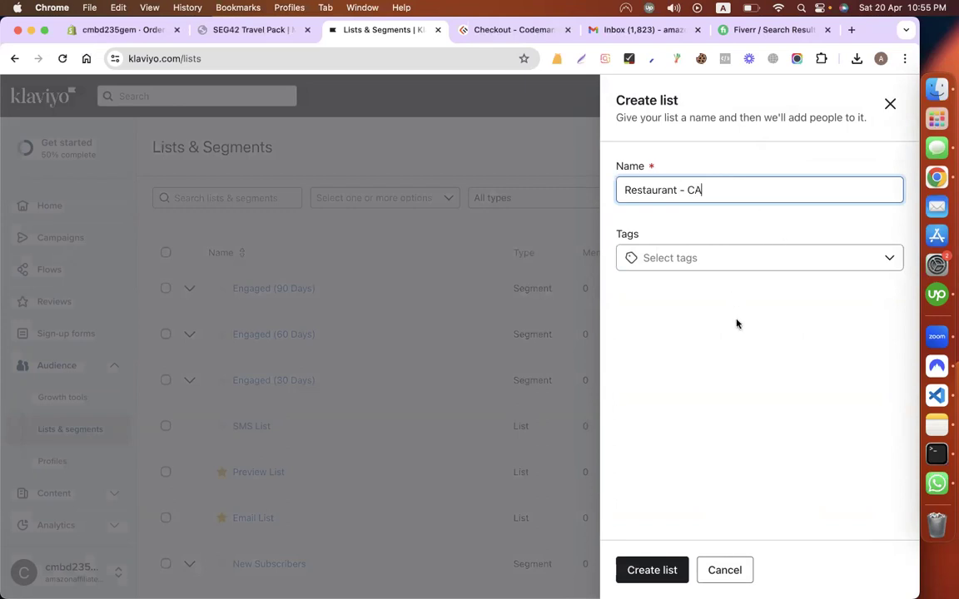
pyautogui.click(659, 578)
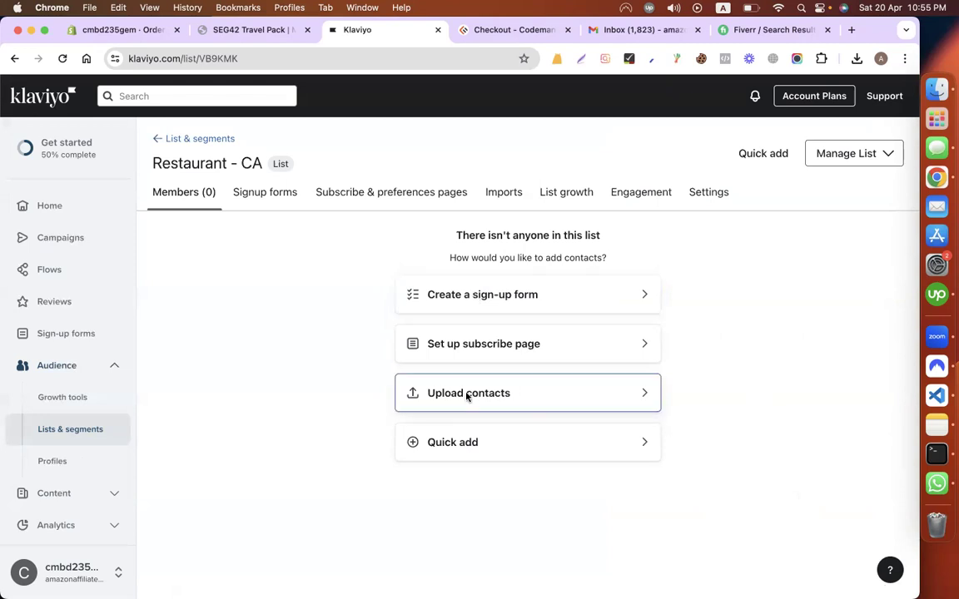
# Step: Start uploading contacts into Restaurant - CA, then return to the spreadsheet
pyautogui.click(520, 397)
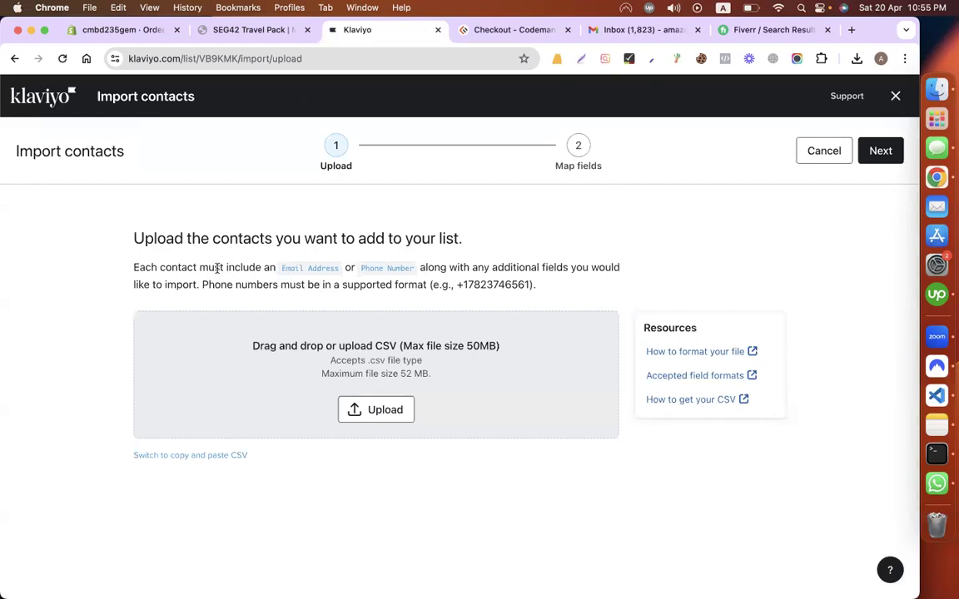
pyautogui.moveTo(135, 268); pyautogui.dragTo(424, 277)
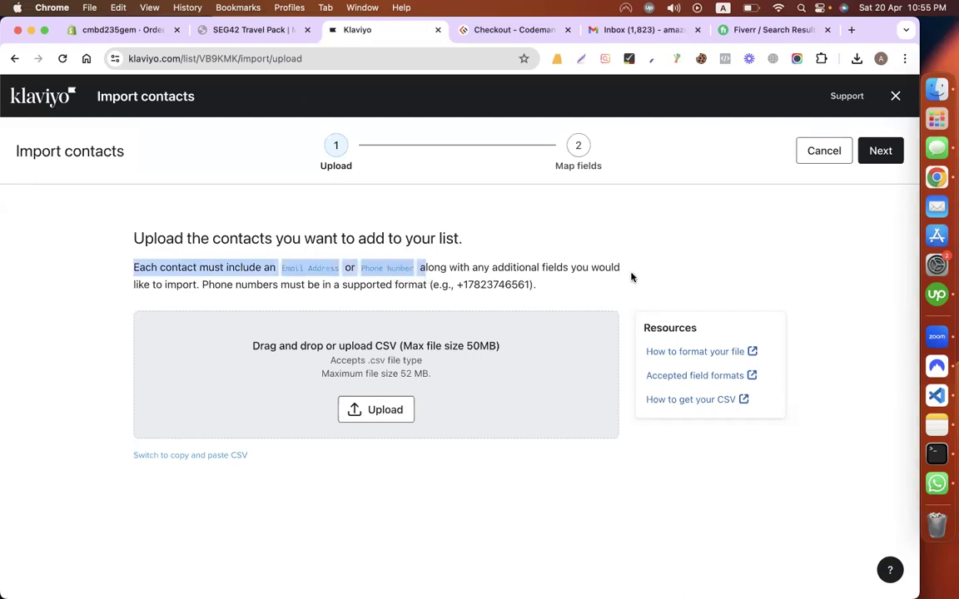
pyautogui.click(321, 287)
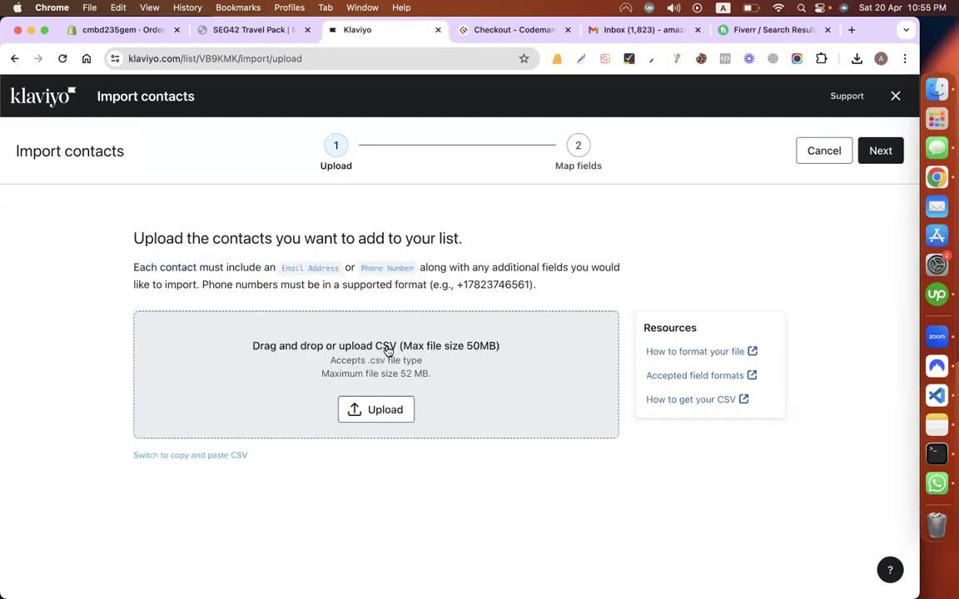
pyautogui.hotkey('ctrl', 'Left')
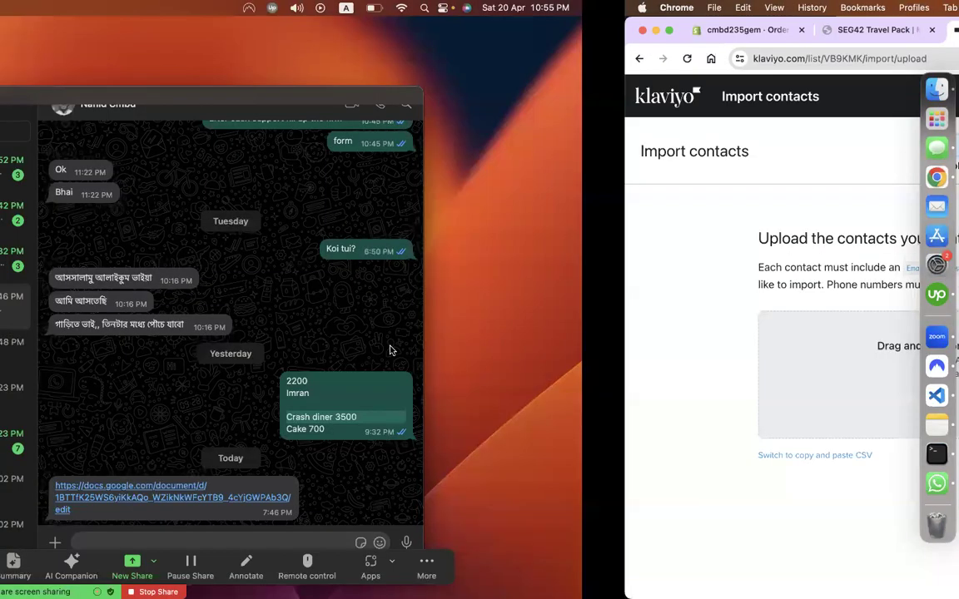
pyautogui.hotkey('ctrl', 'Left')
# Step: Download the 50 Leads sheet as a Comma Separated Values (.csv) file into Downloads
pyautogui.click(267, 308)
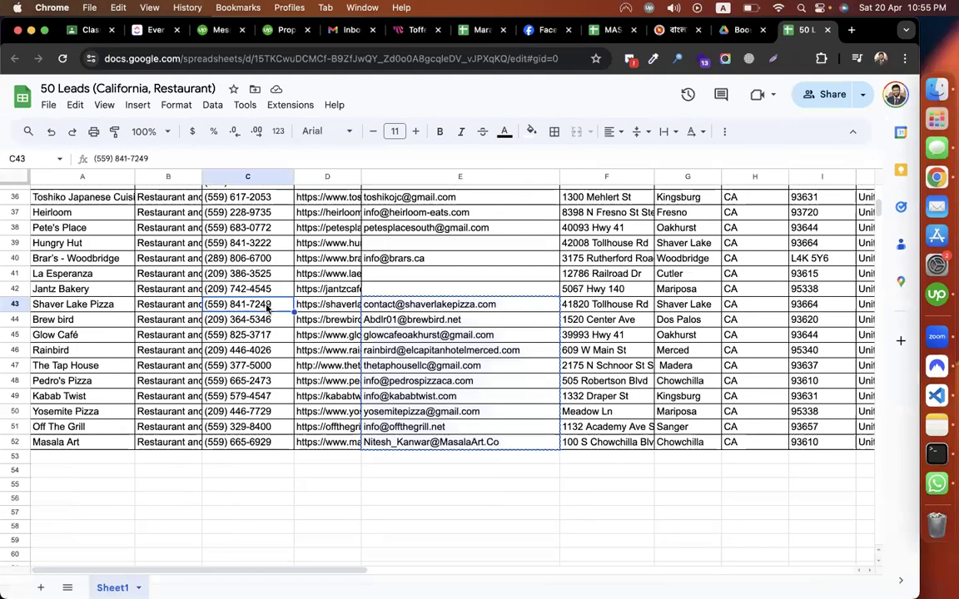
pyautogui.scroll(15, 268, 308)
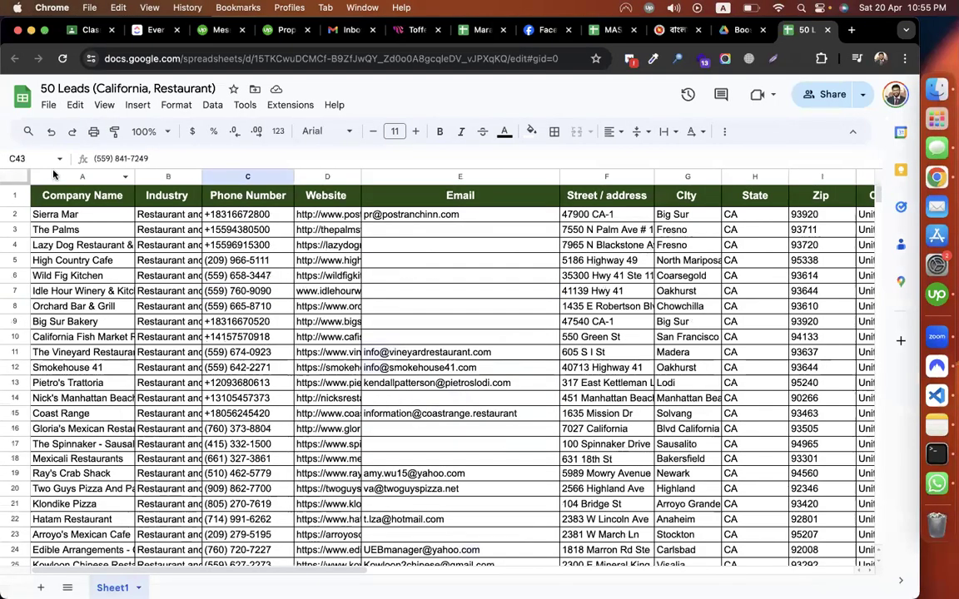
pyautogui.click(50, 106)
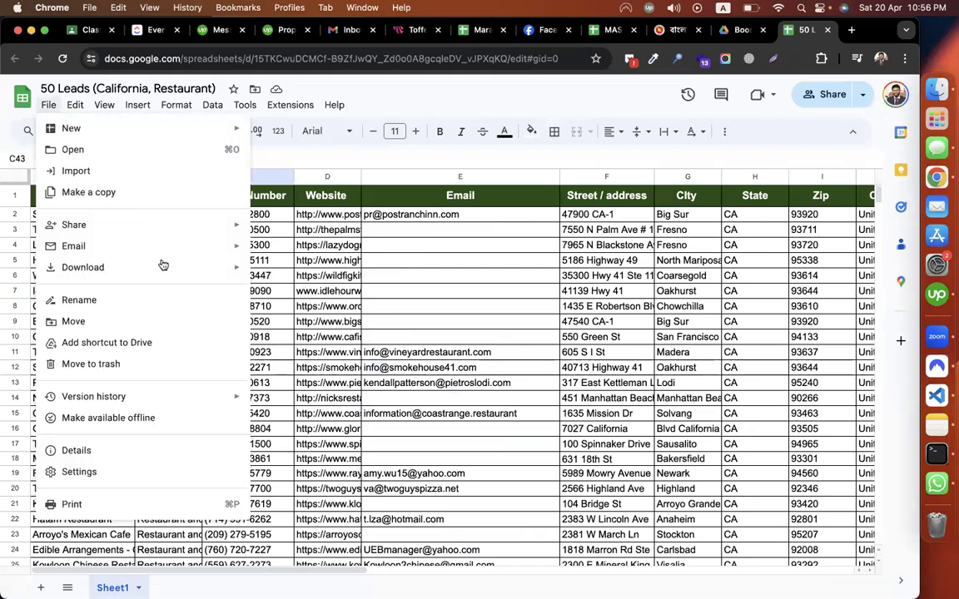
pyautogui.moveTo(167, 267)
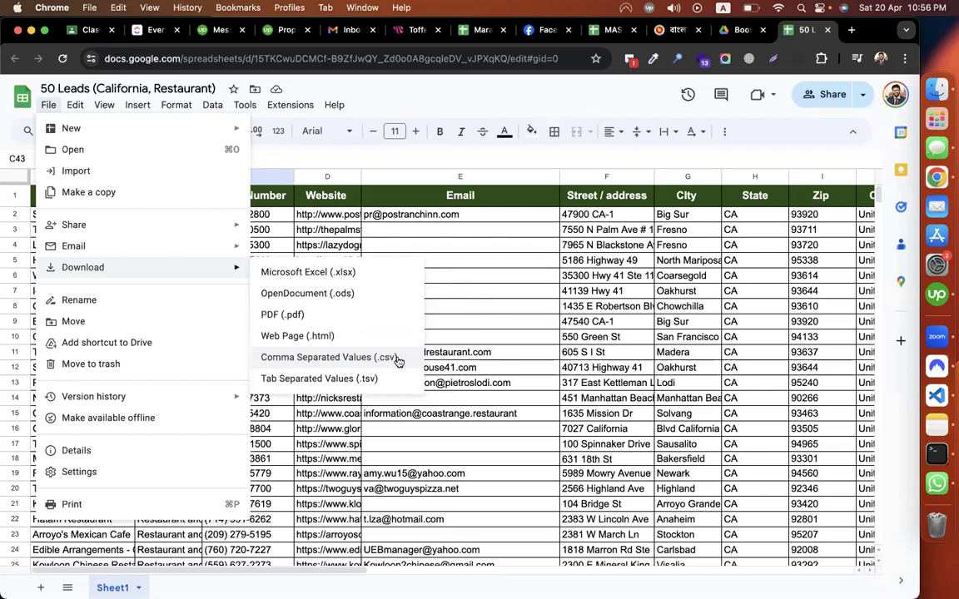
pyautogui.click(399, 360)
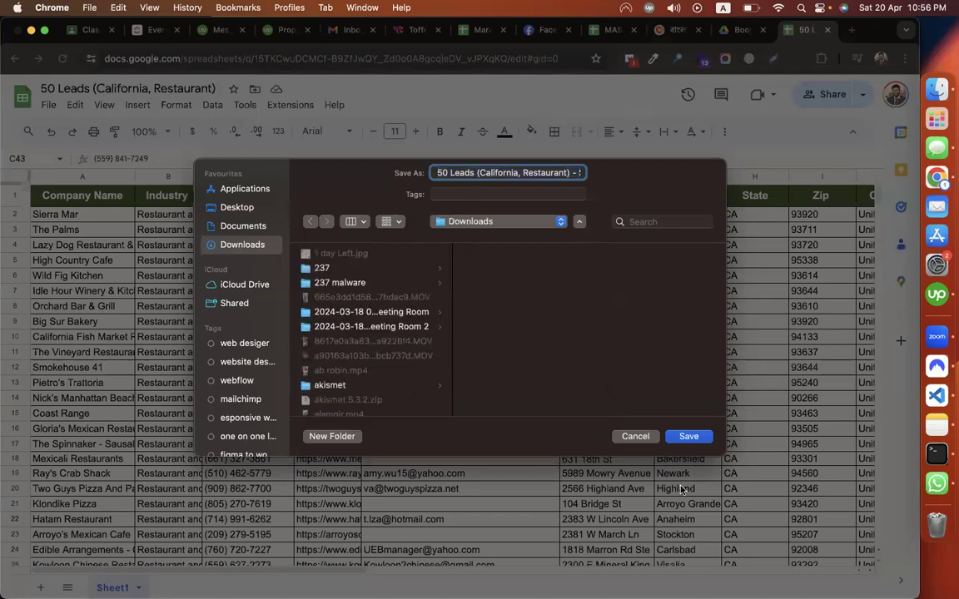
pyautogui.click(688, 437)
pyautogui.press('super+Tab')
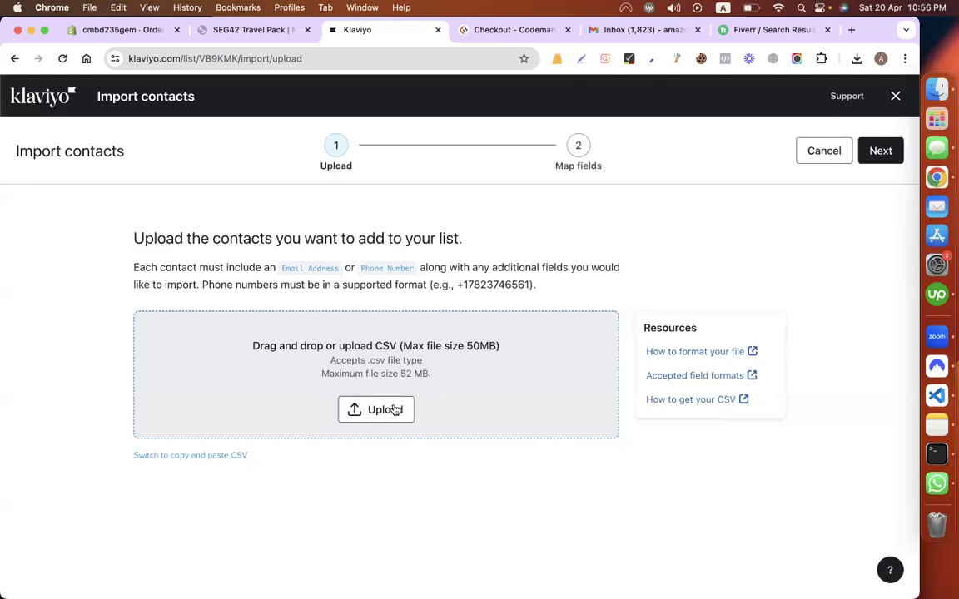
# Step: Upload '50 Leads (California, Restaurant) - Sheet1.csv' from Downloads into the contact import
pyautogui.click(396, 409)
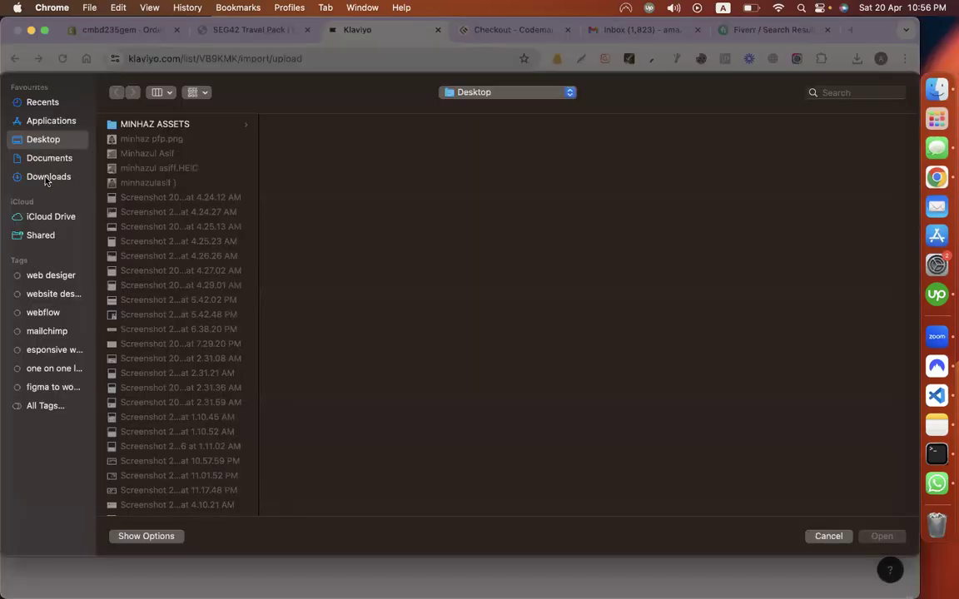
pyautogui.click(46, 178)
pyautogui.press('Down')
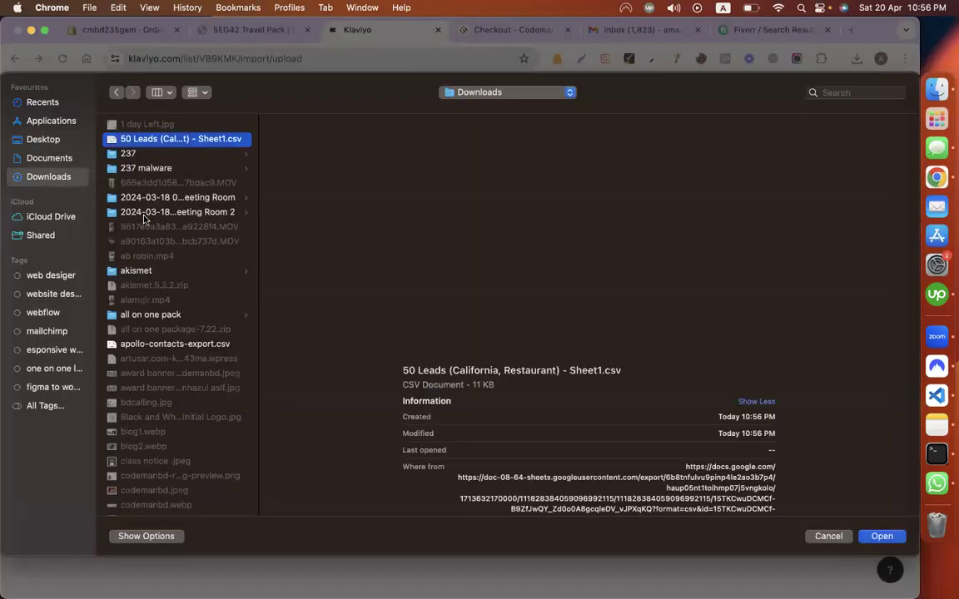
pyautogui.doubleClick(184, 140)
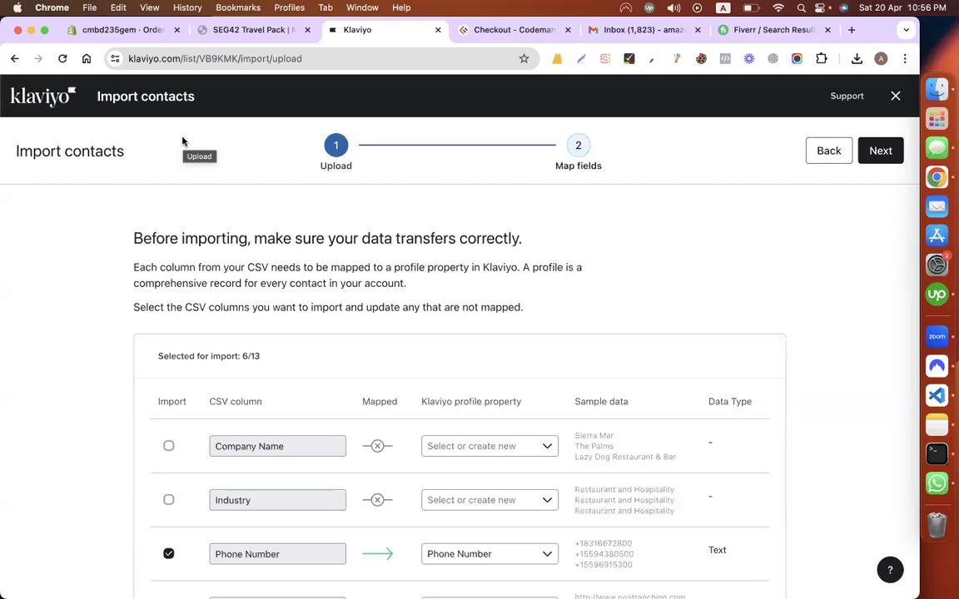
pyautogui.scroll(-2, 74, 390)
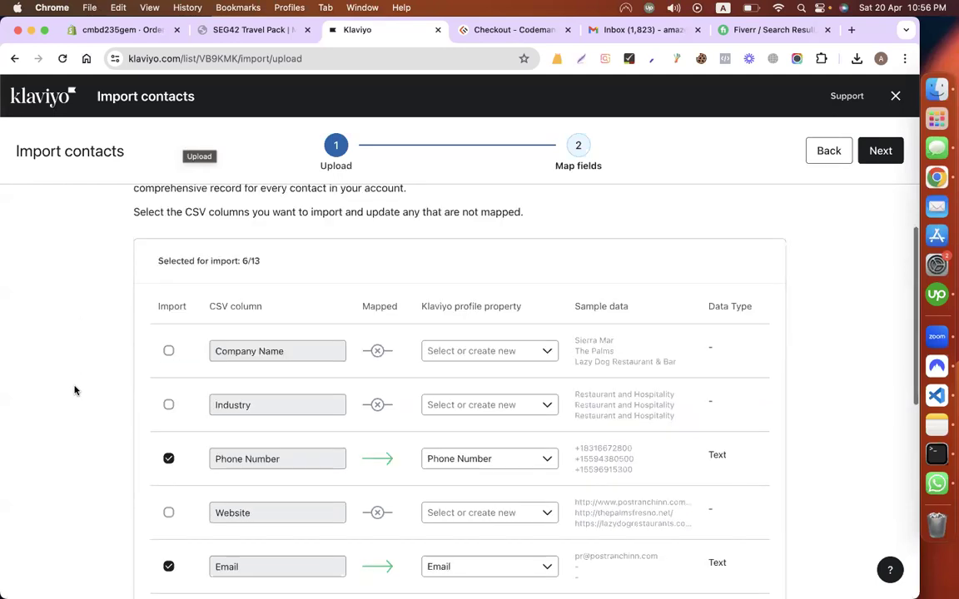
pyautogui.scroll(-2, 74, 391)
# Step: Compare the sheet's company, column B and phone columns with Klaviyo's column-mapping table
pyautogui.hotkey('ctrl', 'Left')
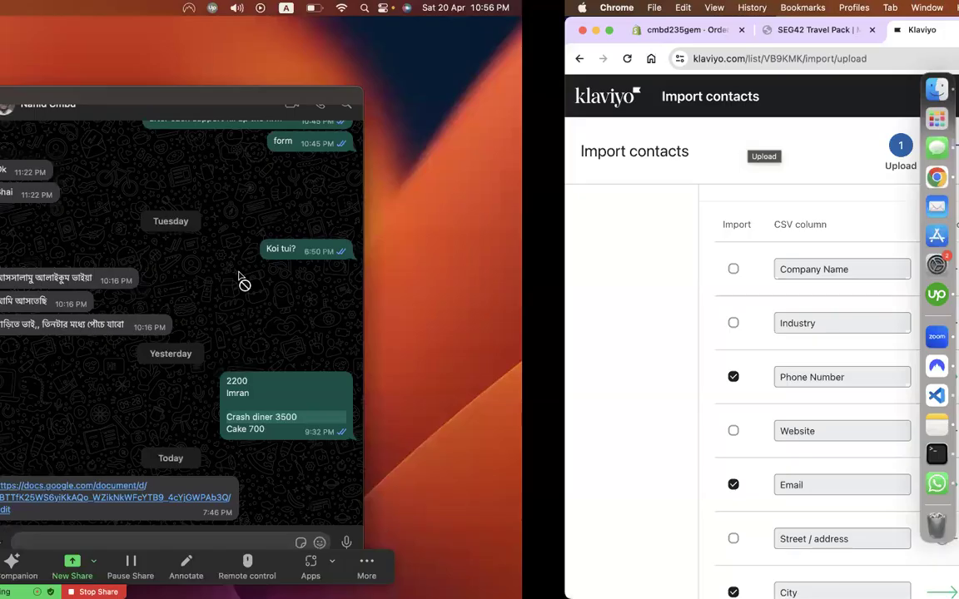
pyautogui.hotkey('ctrl', 'Left')
pyautogui.moveTo(100, 217); pyautogui.dragTo(98, 382)
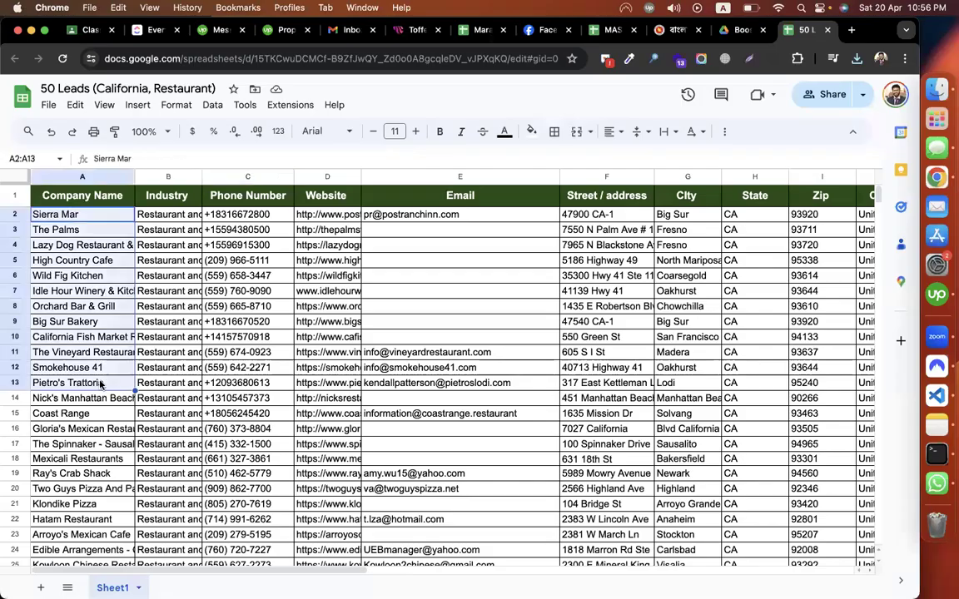
pyautogui.moveTo(161, 248); pyautogui.dragTo(163, 357)
pyautogui.moveTo(231, 244); pyautogui.dragTo(232, 357)
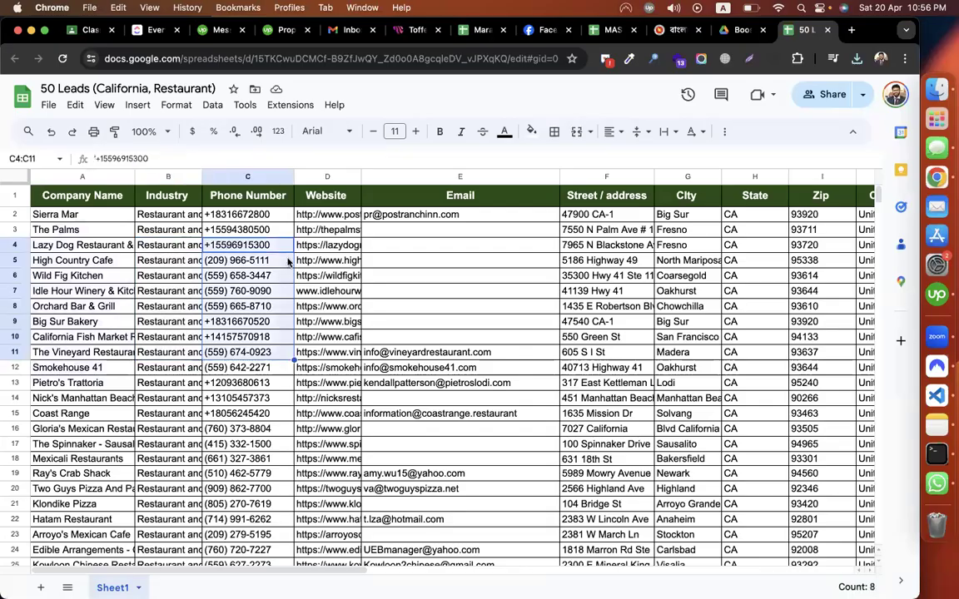
pyautogui.hotkey('ctrl', 'Right')
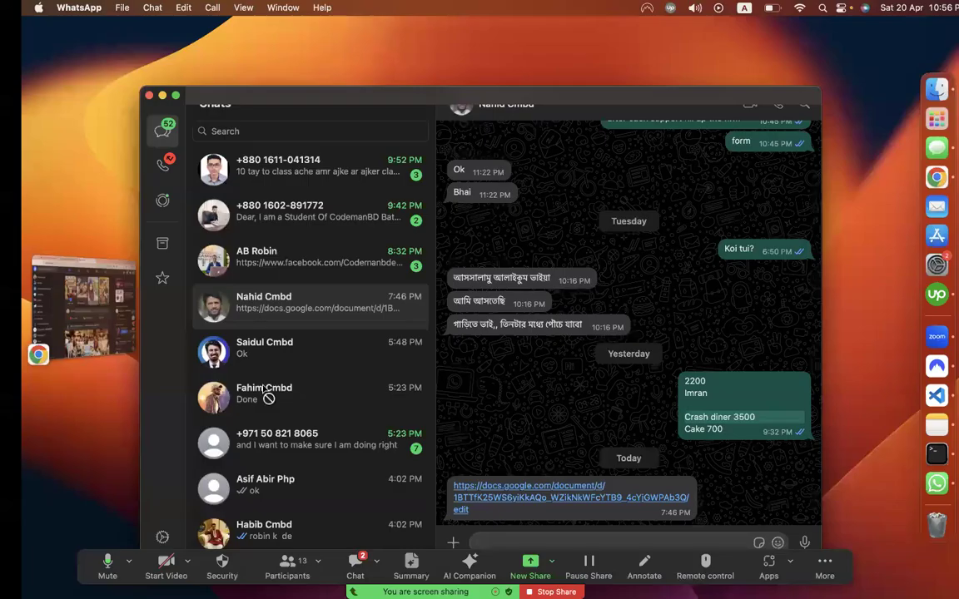
pyautogui.hotkey('ctrl', 'Right')
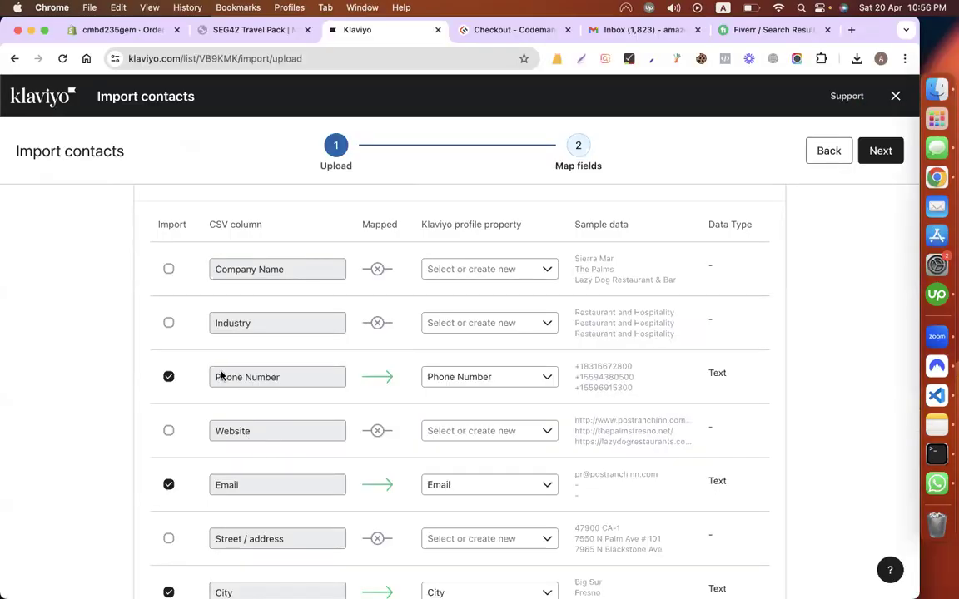
pyautogui.scroll(-3, 222, 377)
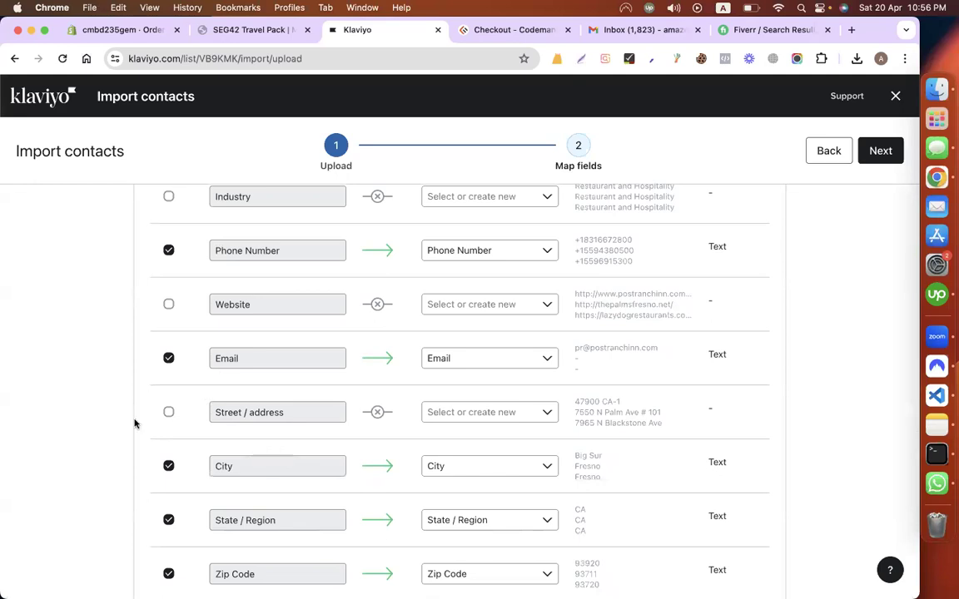
pyautogui.scroll(-5, 293, 266)
pyautogui.scroll(-2, 293, 385)
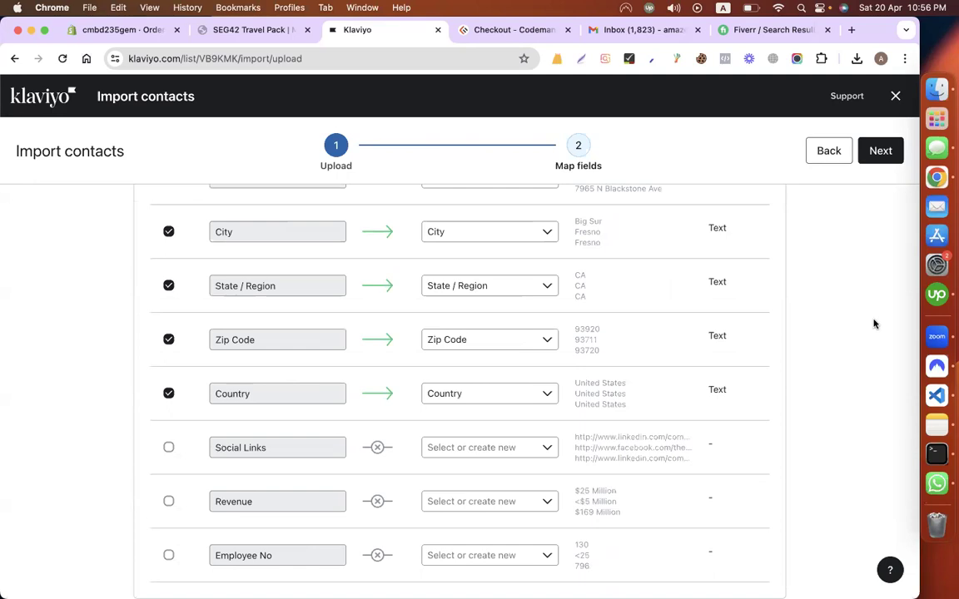
pyautogui.scroll(3, 874, 324)
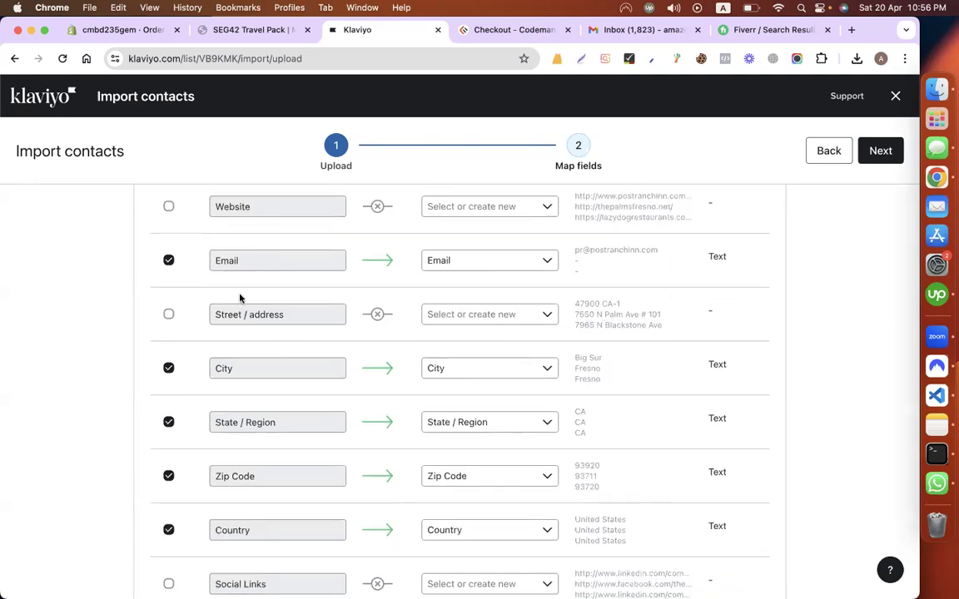
pyautogui.scroll(1, 180, 334)
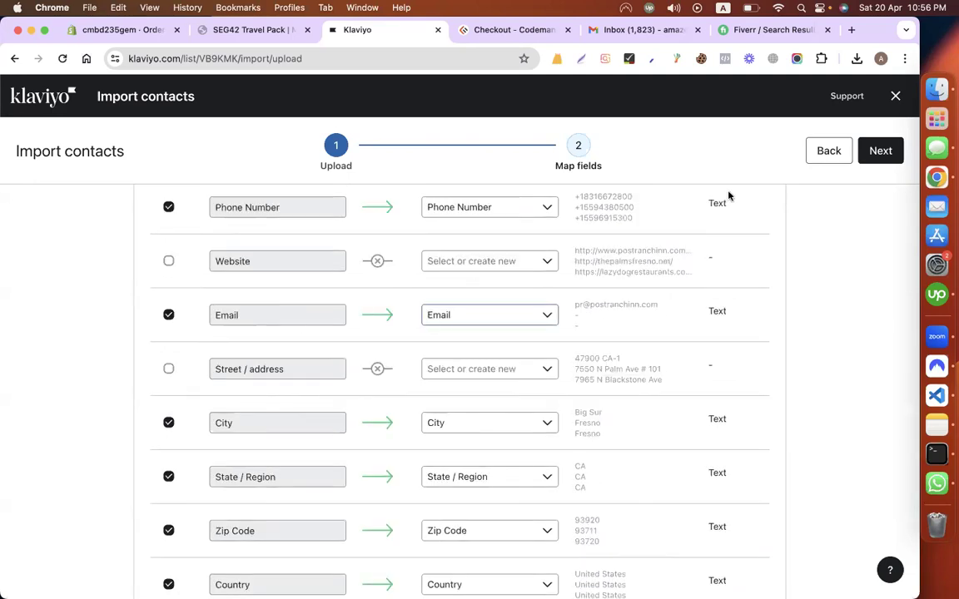
# Step: Accept the mapping and import the contacts as subscribed to email marketing
pyautogui.click(881, 150)
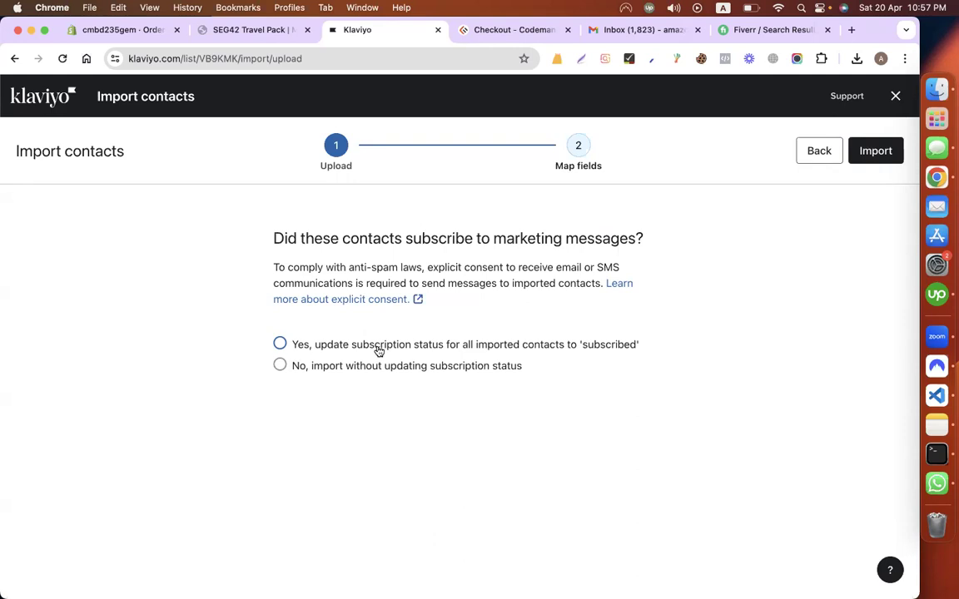
pyautogui.click(518, 347)
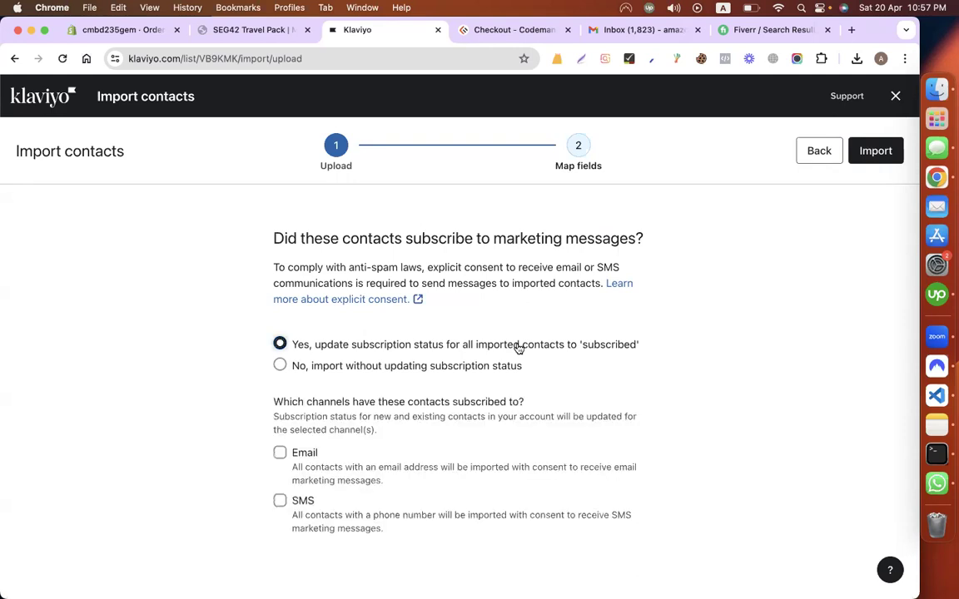
pyautogui.click(287, 454)
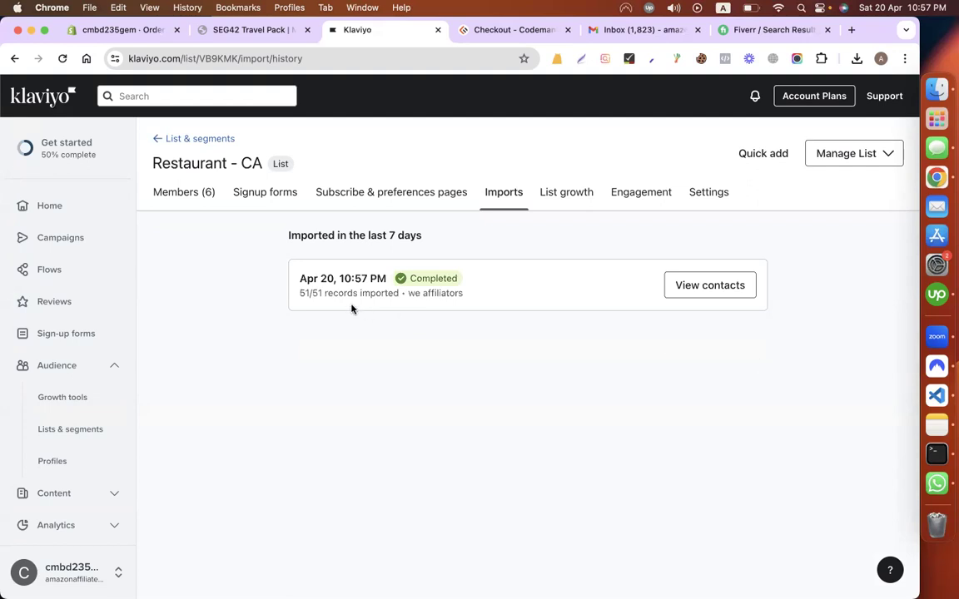
# Step: Confirm 51/51 records imported, browse the Members (51) table, then go to Campaigns
pyautogui.moveTo(301, 293); pyautogui.dragTo(399, 297)
pyautogui.click(474, 355)
pyautogui.click(726, 288)
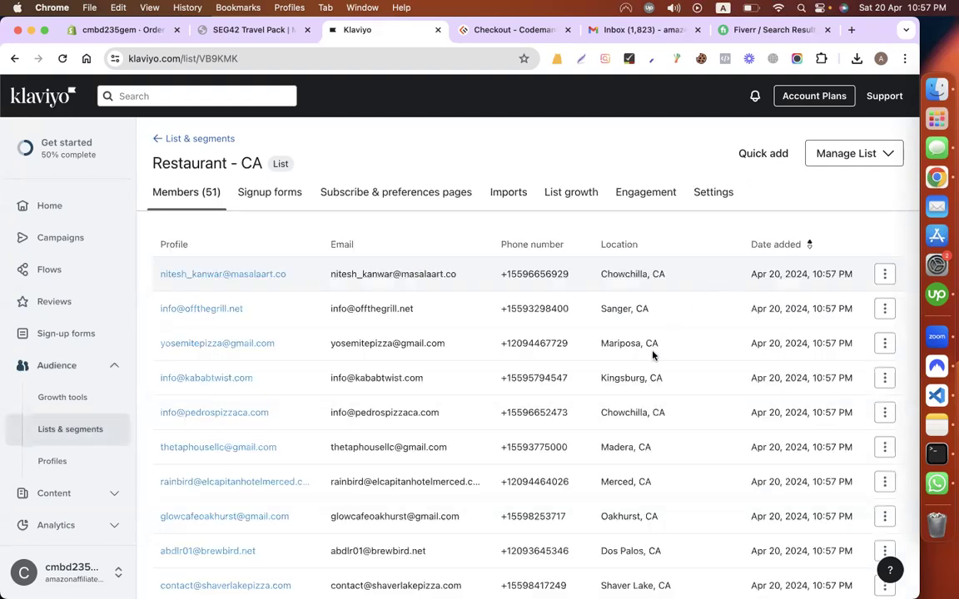
pyautogui.scroll(-3, 652, 355)
pyautogui.scroll(-4, 653, 350)
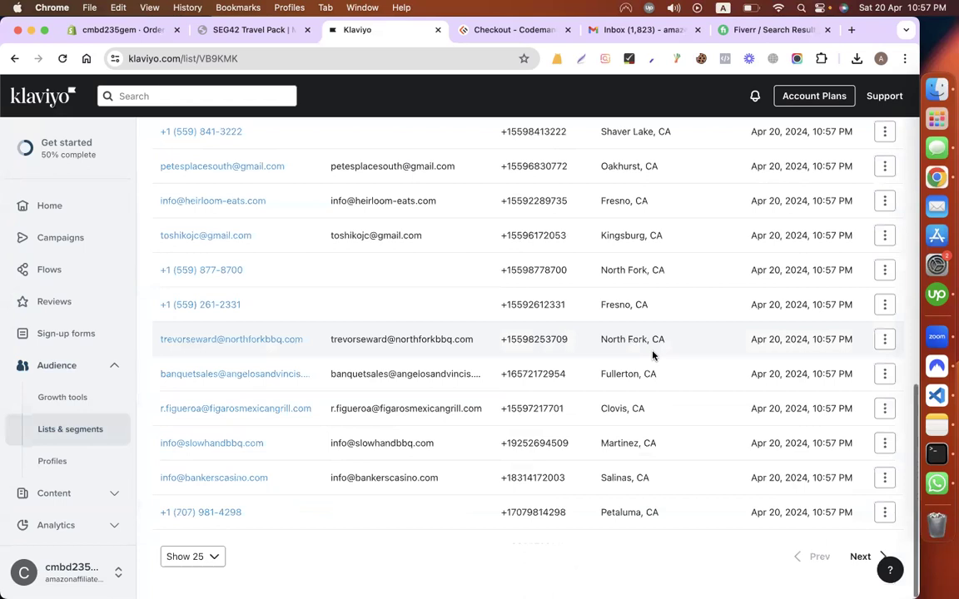
pyautogui.scroll(7, 652, 355)
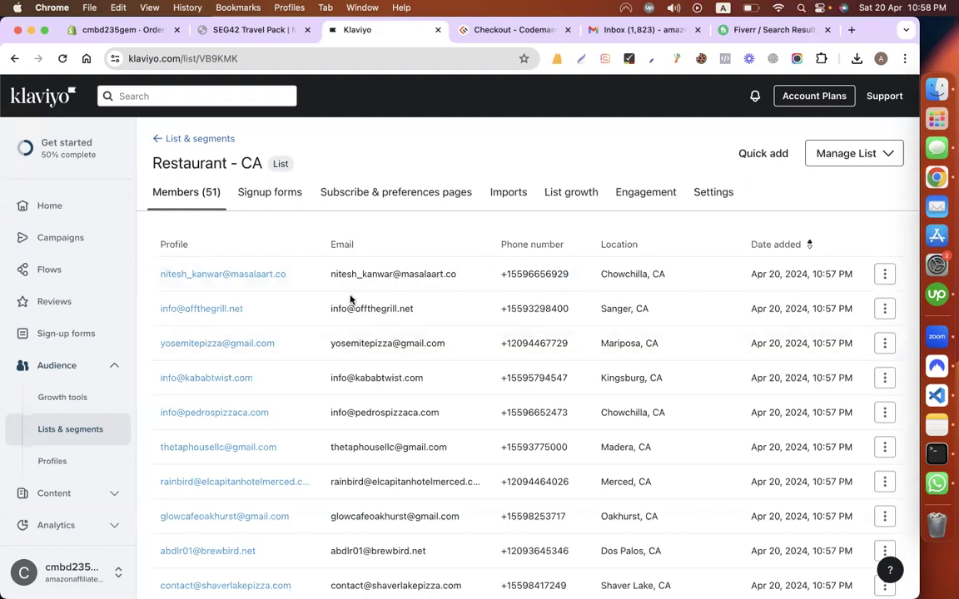
pyautogui.scroll(-3, 347, 336)
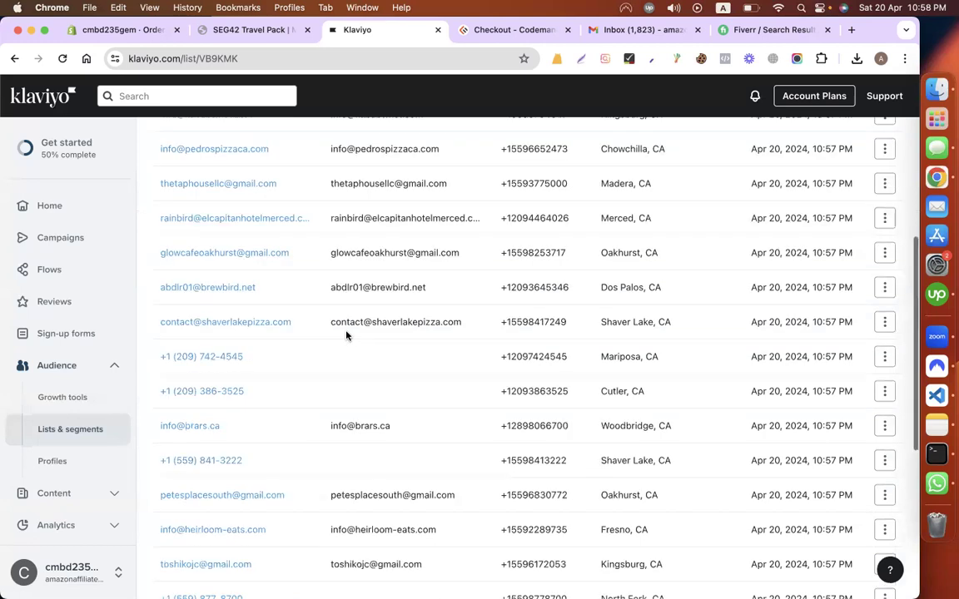
pyautogui.scroll(1, 347, 335)
pyautogui.scroll(-5, 375, 312)
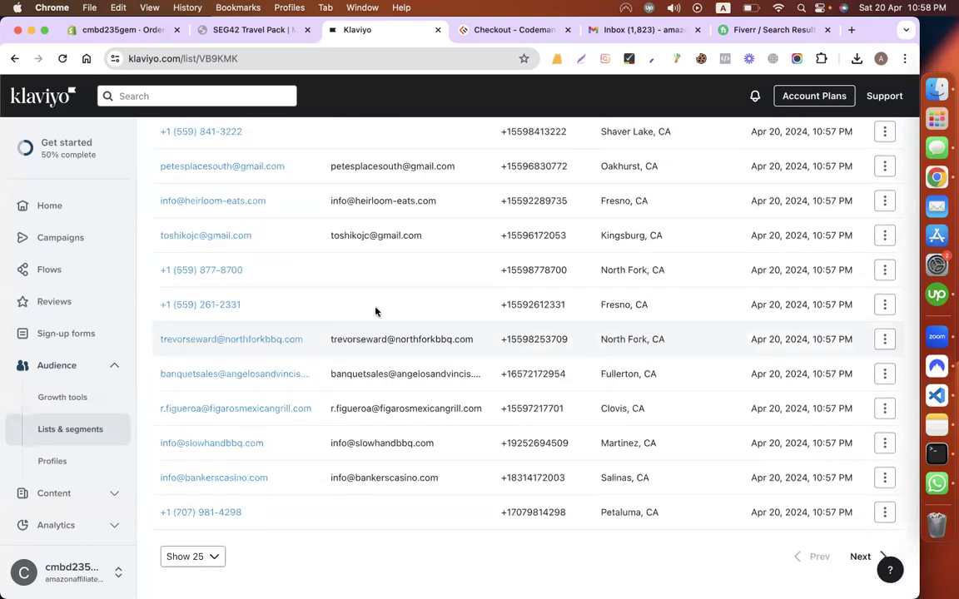
pyautogui.scroll(5, 402, 290)
pyautogui.scroll(3, 403, 289)
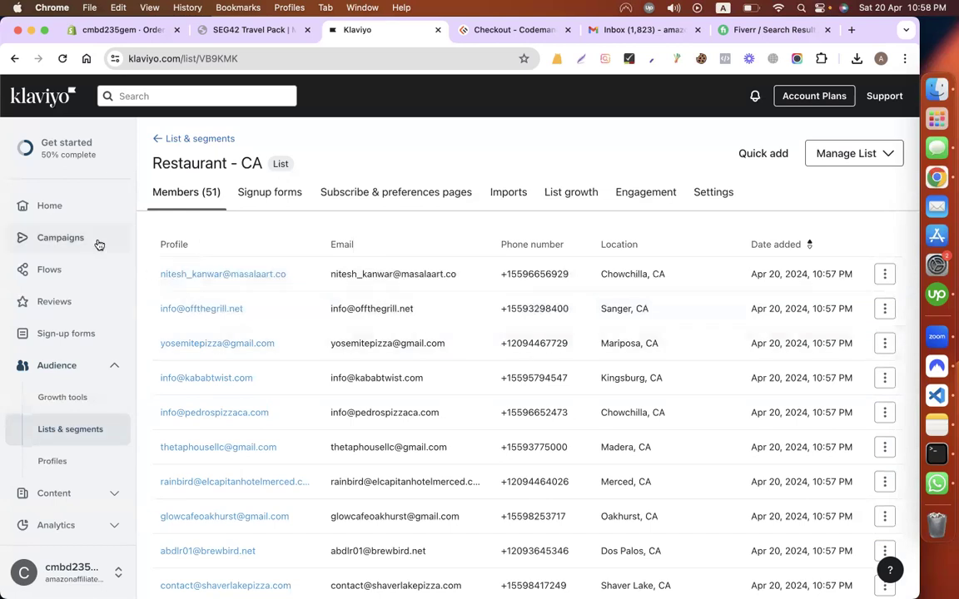
pyautogui.click(61, 238)
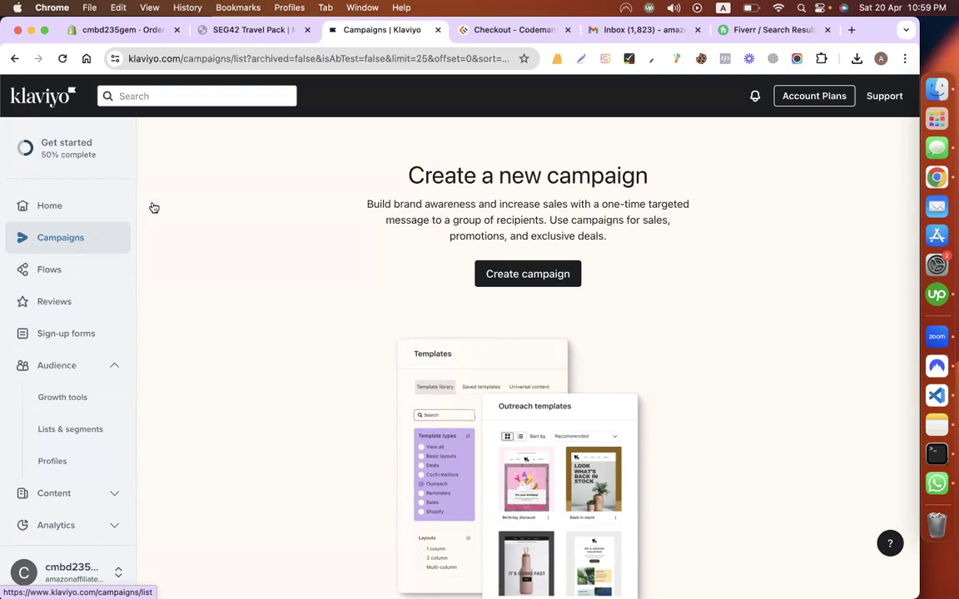
# Step: Create a new Email campaign named 'Restaurant POS System' and save it
pyautogui.click(528, 274)
pyautogui.click(713, 182)
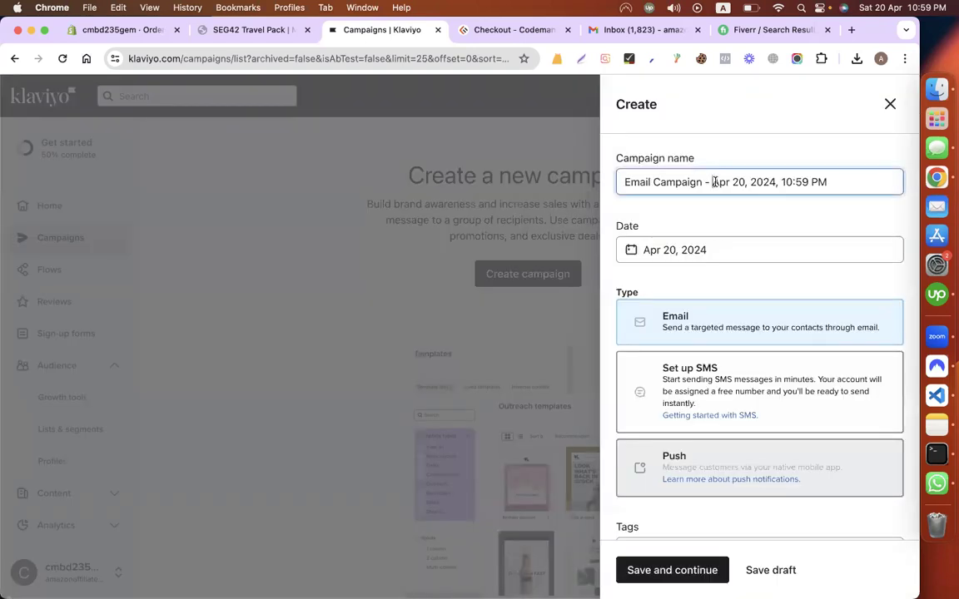
pyautogui.press('super+a')
pyautogui.write('Res')
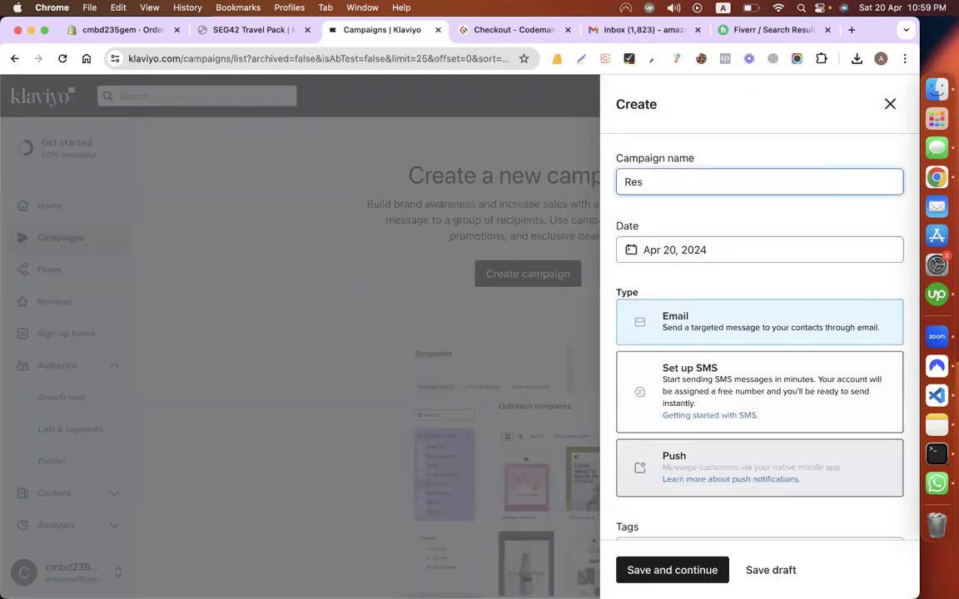
pyautogui.write('taurant POS System')
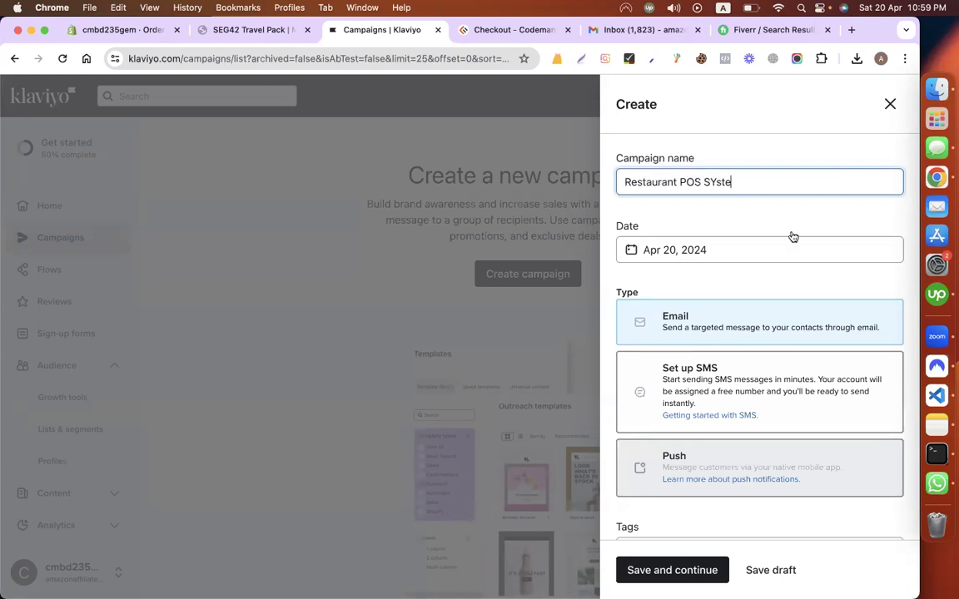
pyautogui.click(716, 180)
pyautogui.press('BackSpace')
pyautogui.write('y')
pyautogui.scroll(-2, 666, 258)
pyautogui.click(646, 265)
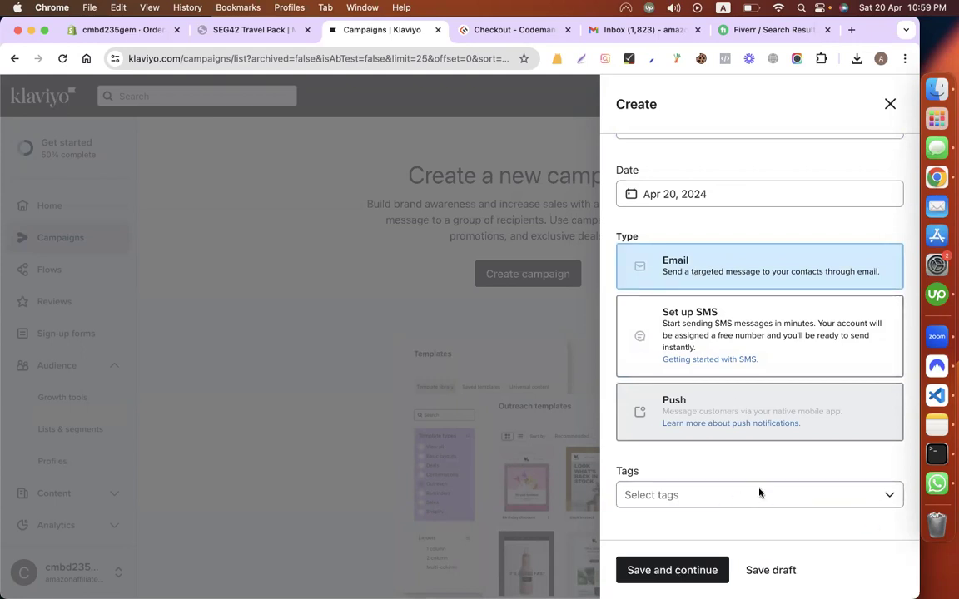
pyautogui.click(670, 569)
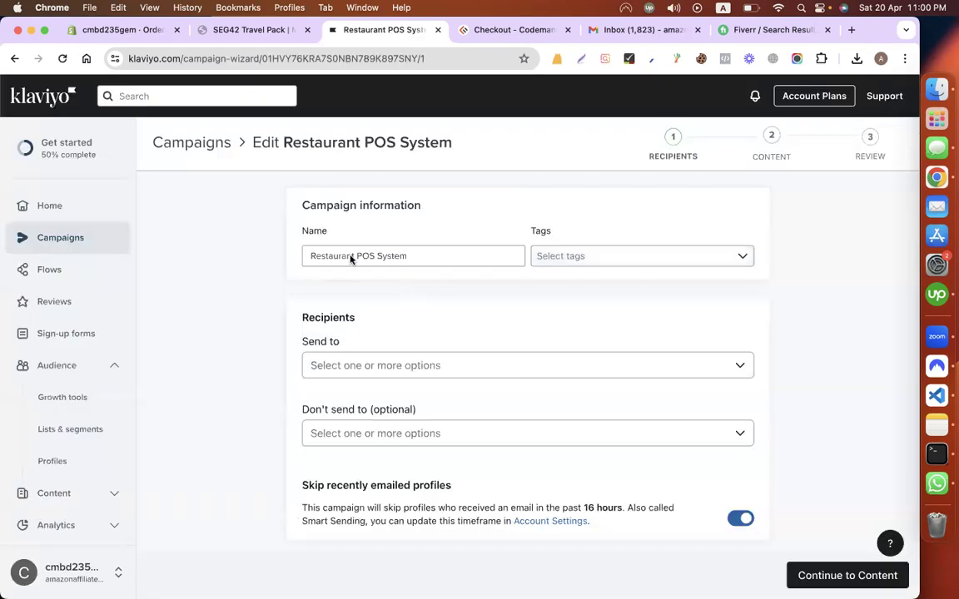
# Step: Choose the Restaurant - CA (51) list as recipients and continue to the content step
pyautogui.click(439, 258)
pyautogui.click(236, 344)
pyautogui.scroll(-2, 350, 273)
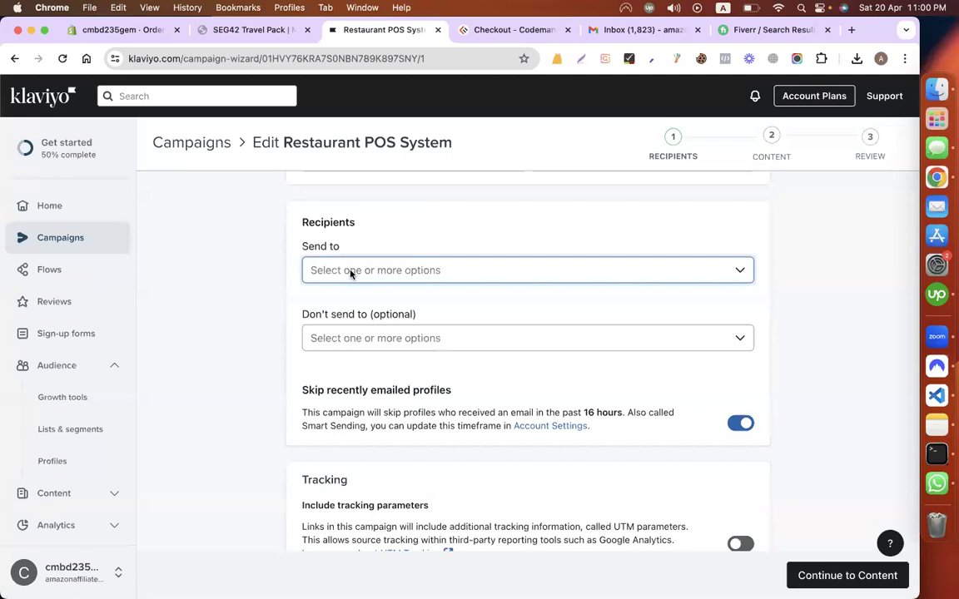
pyautogui.click(350, 275)
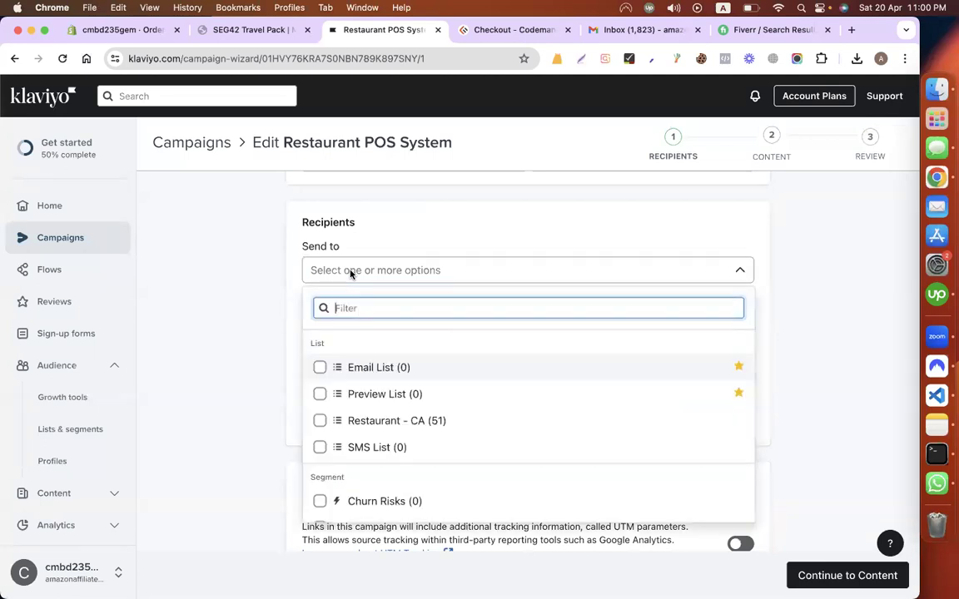
pyautogui.click(445, 425)
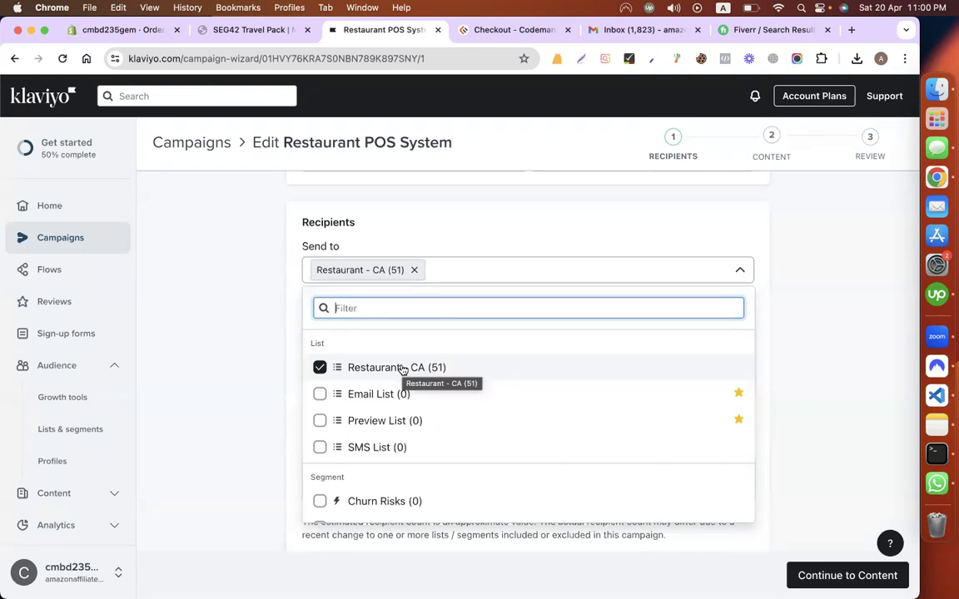
pyautogui.click(228, 322)
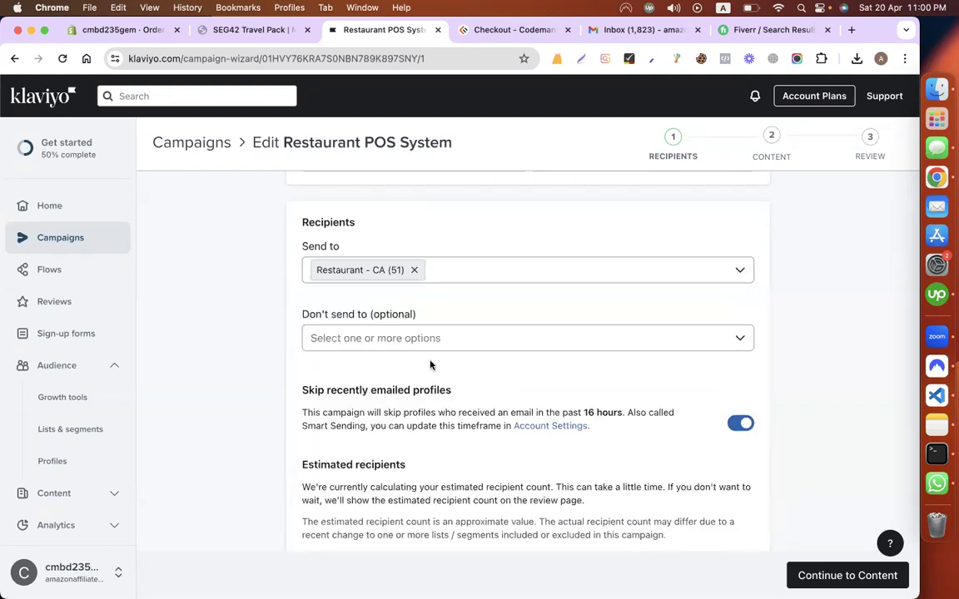
pyautogui.scroll(-2, 542, 386)
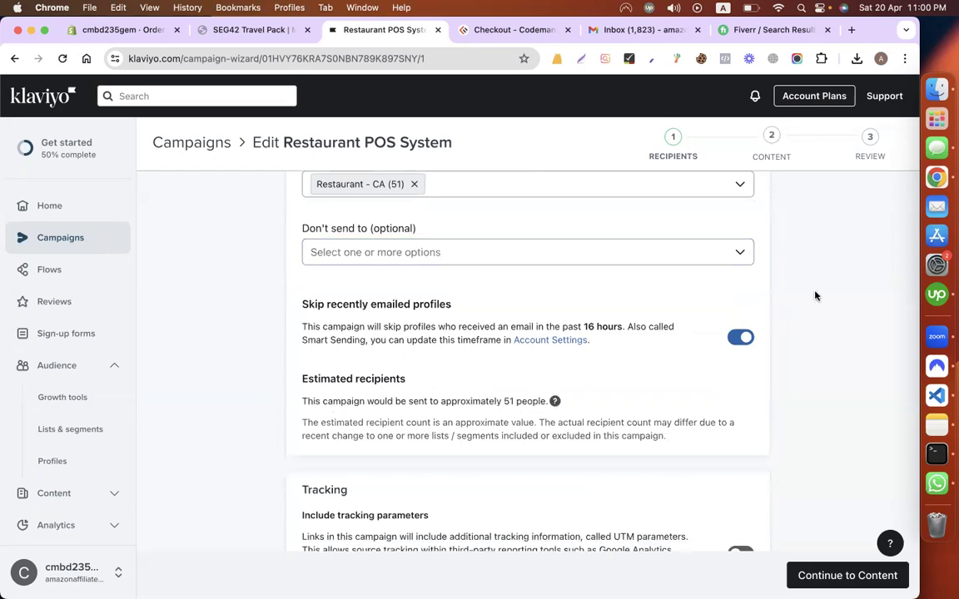
pyautogui.scroll(-3, 815, 316)
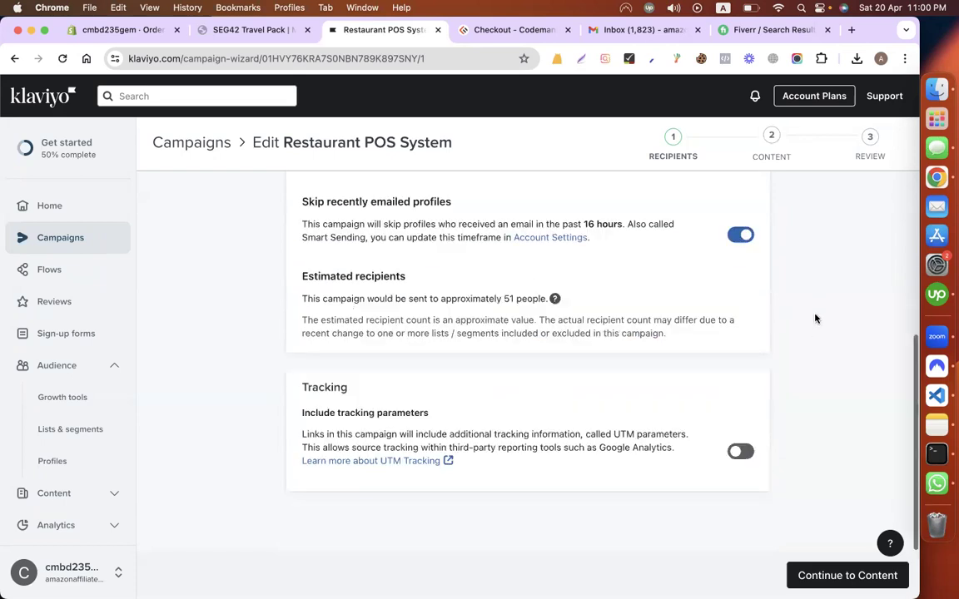
pyautogui.scroll(8, 824, 250)
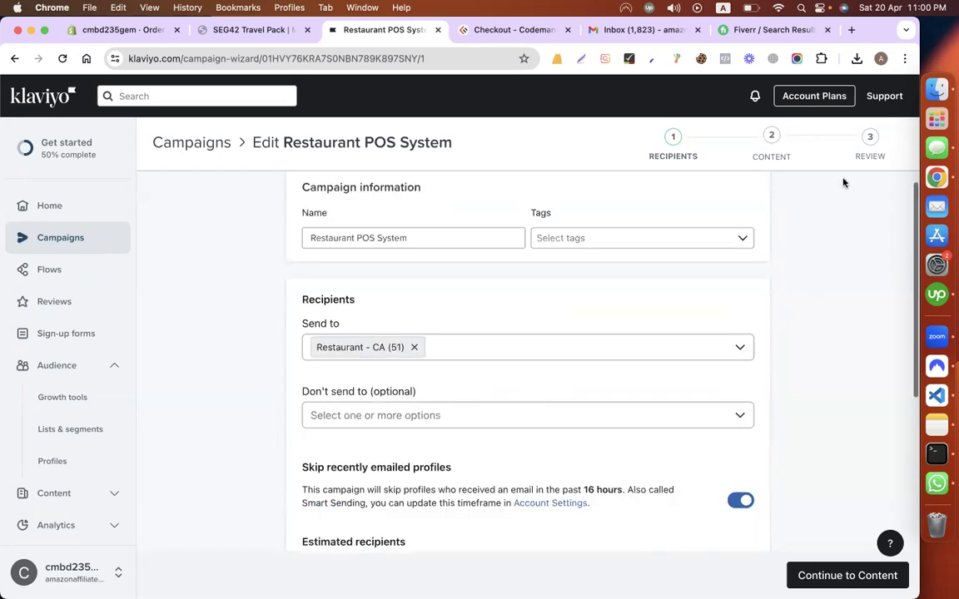
pyautogui.click(827, 581)
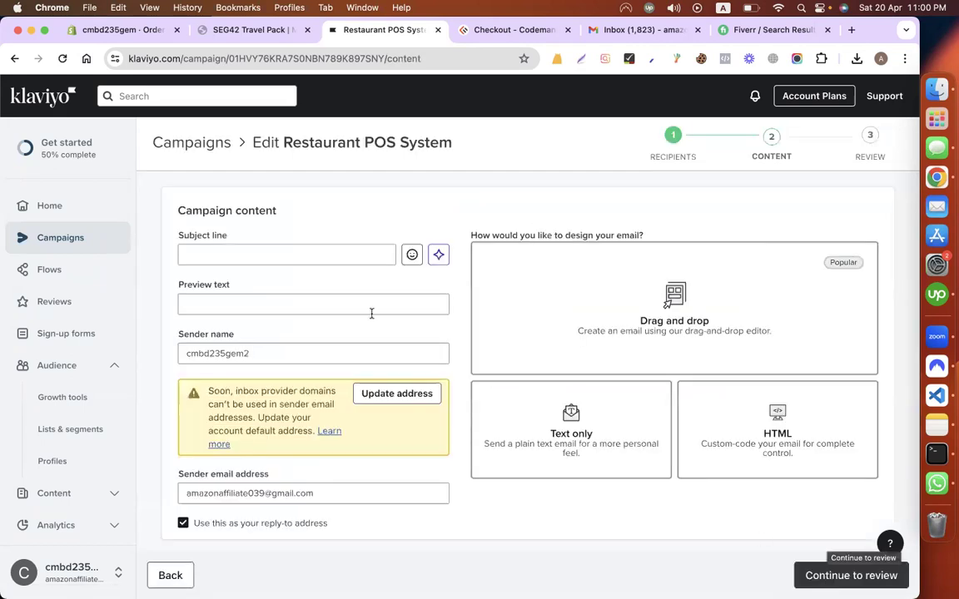
# Step: Enter the subject line 'You can Try our POS System For your Restaurant', then review preview text and sender name
pyautogui.click(326, 256)
pyautogui.click(657, 32)
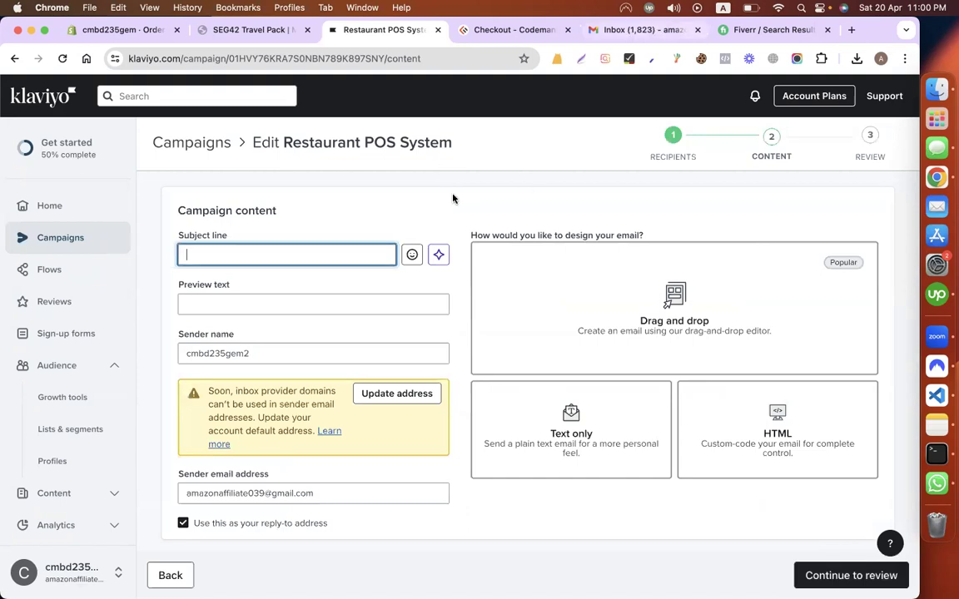
pyautogui.click(403, 31)
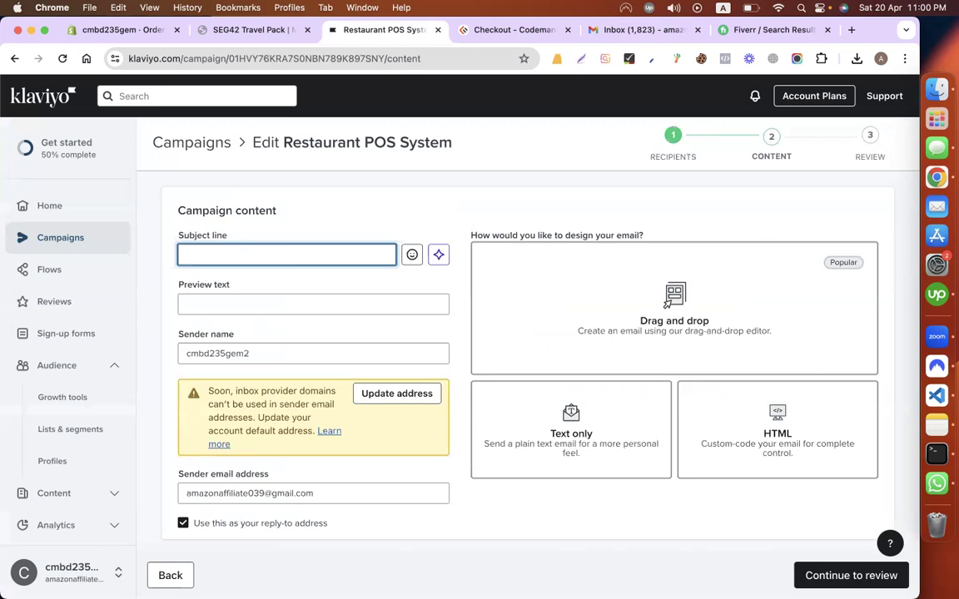
pyautogui.write('You can Try our POS System For your Restaurant')
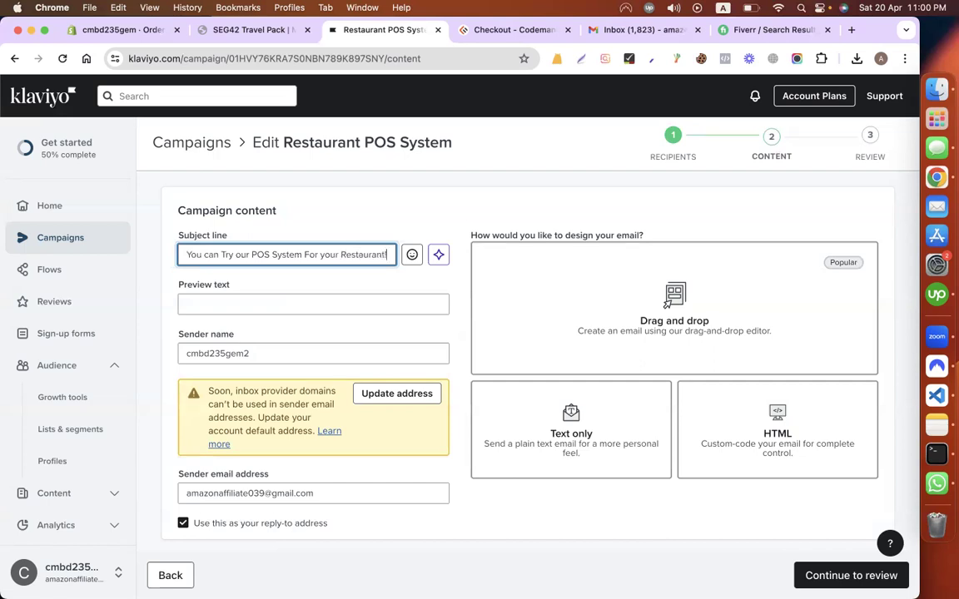
pyautogui.tripleClick(280, 253)
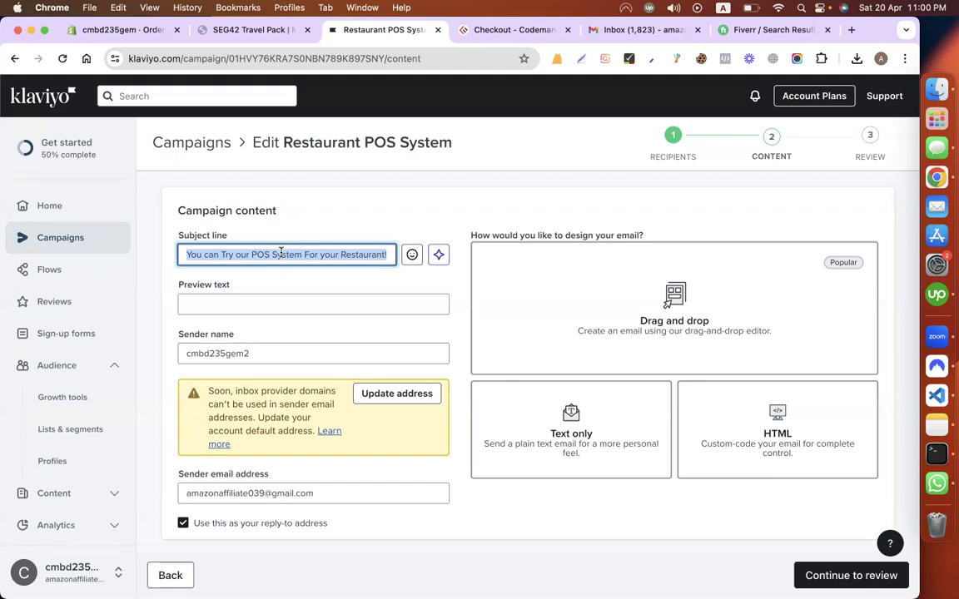
pyautogui.click(272, 307)
pyautogui.scroll(-1, 273, 306)
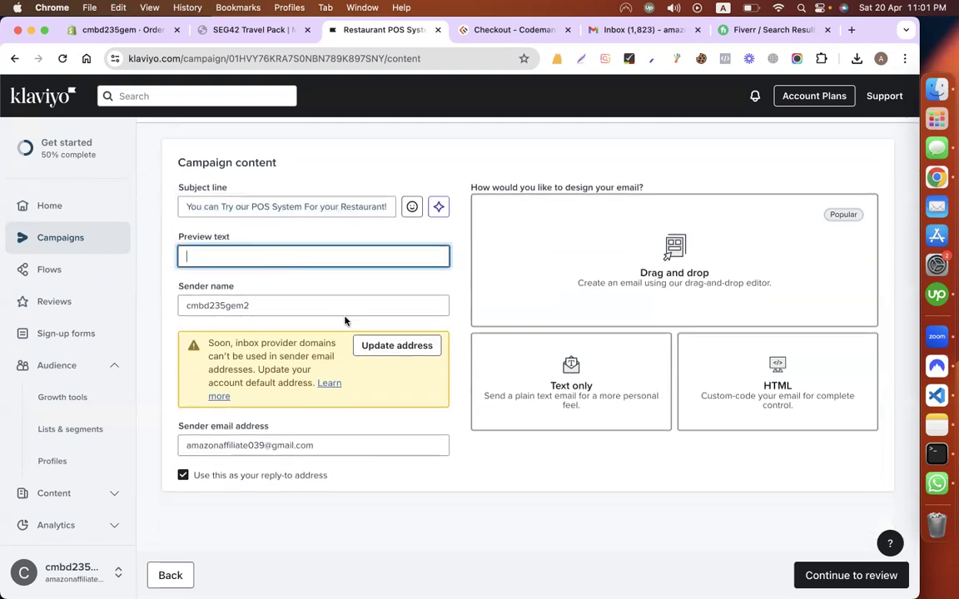
pyautogui.press('Tab')
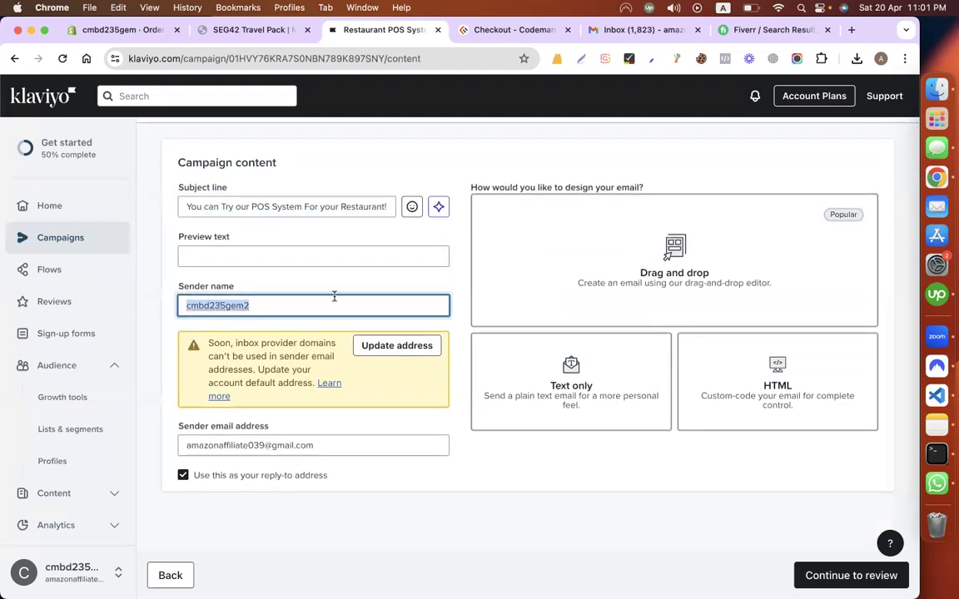
pyautogui.scroll(1, 535, 290)
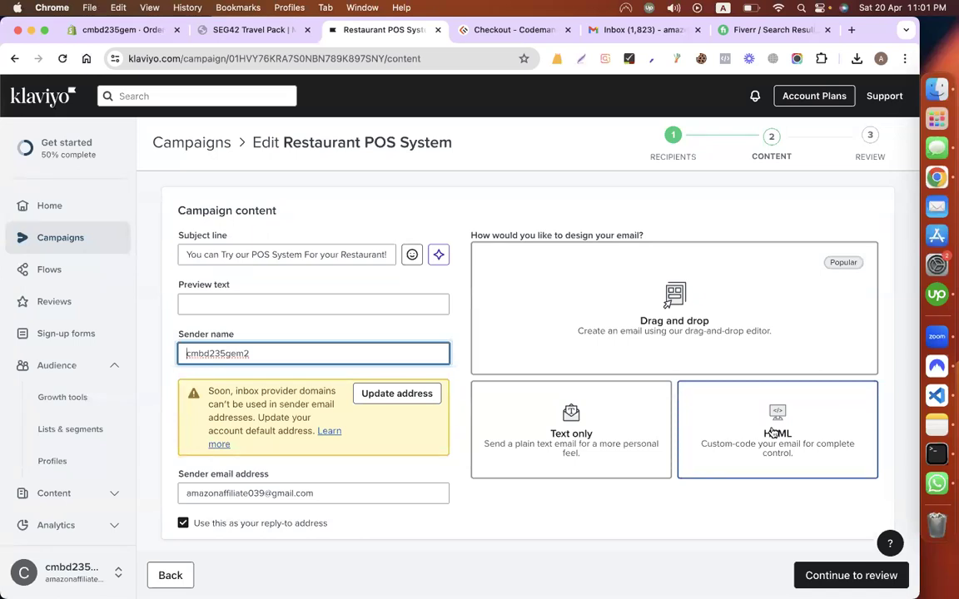
# Step: Choose the Drag and drop design and browse the Template library and Saved templates
pyautogui.click(665, 330)
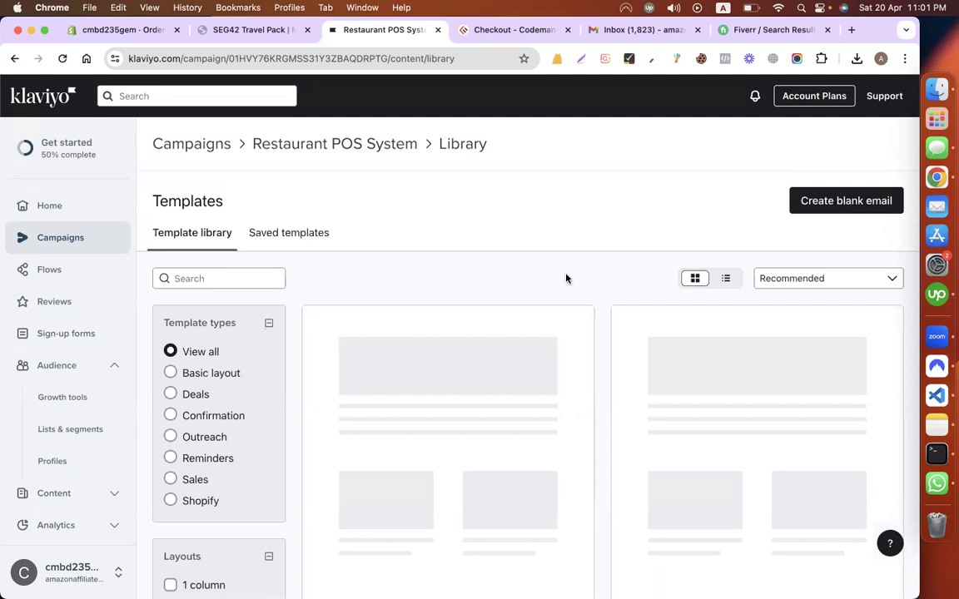
pyautogui.scroll(-10, 566, 278)
pyautogui.scroll(10, 567, 279)
pyautogui.scroll(-3, 443, 386)
pyautogui.click(66, 58)
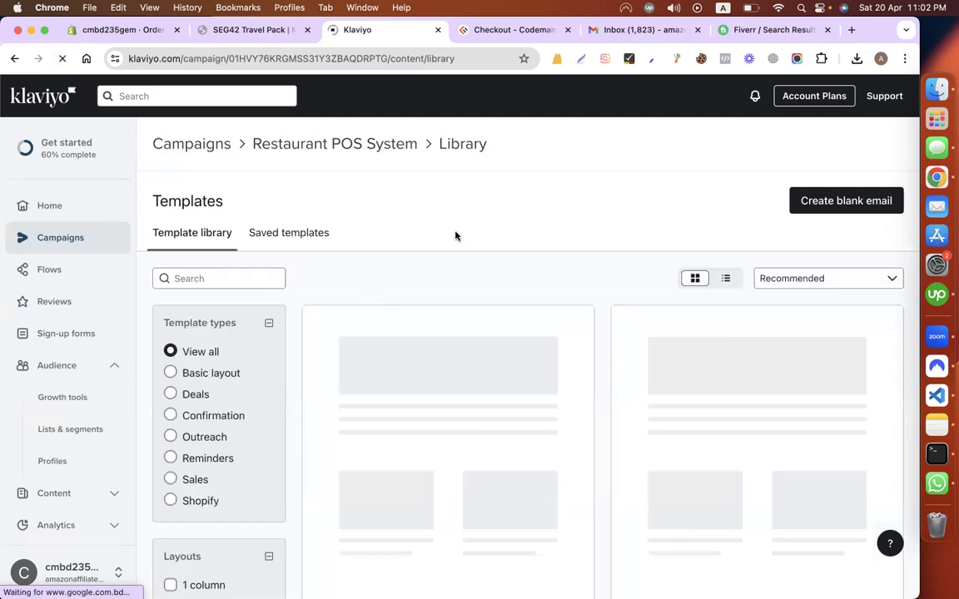
pyautogui.click(315, 237)
pyautogui.click(223, 238)
pyautogui.click(203, 284)
pyautogui.click(779, 10)
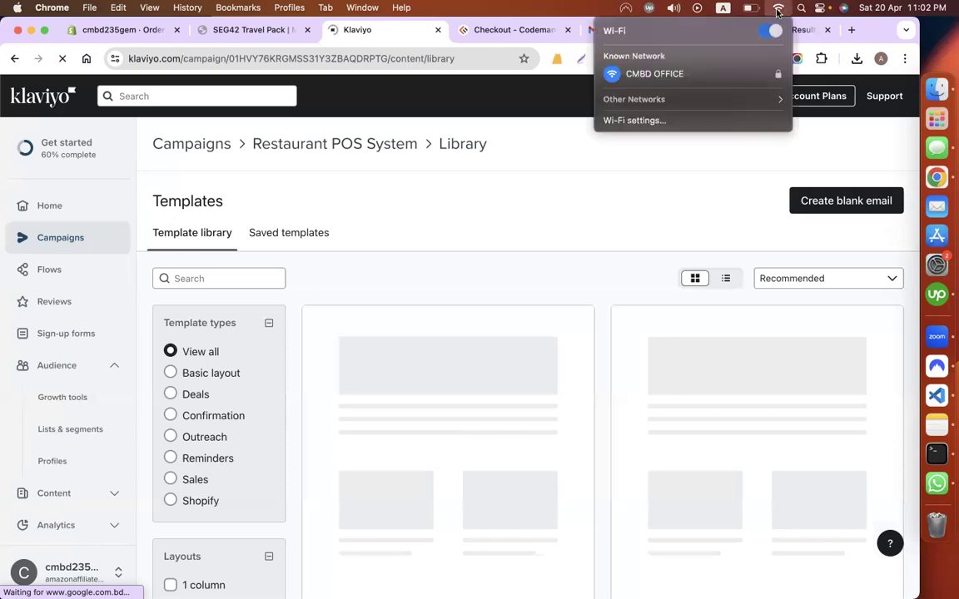
pyautogui.click(511, 198)
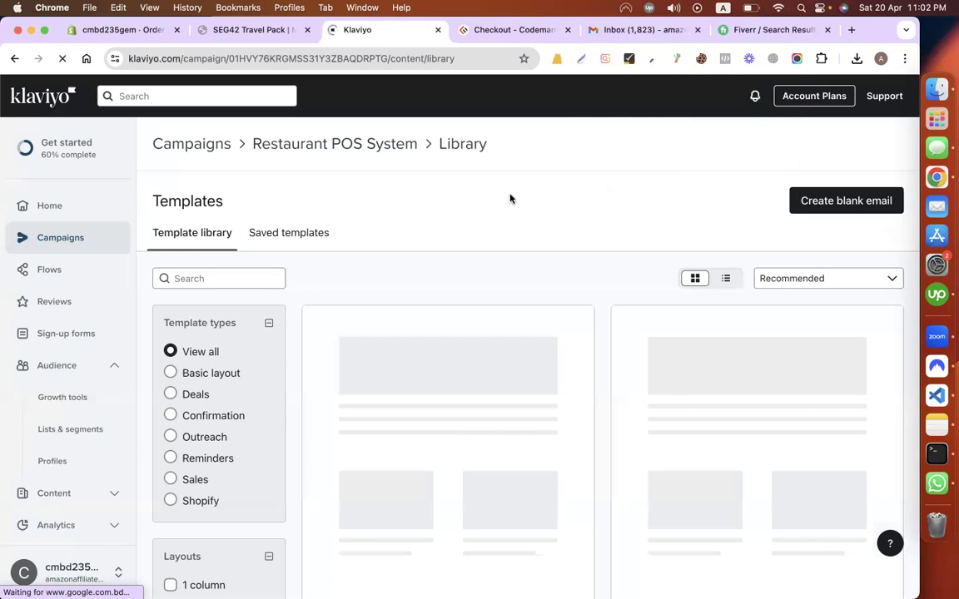
pyautogui.click(779, 8)
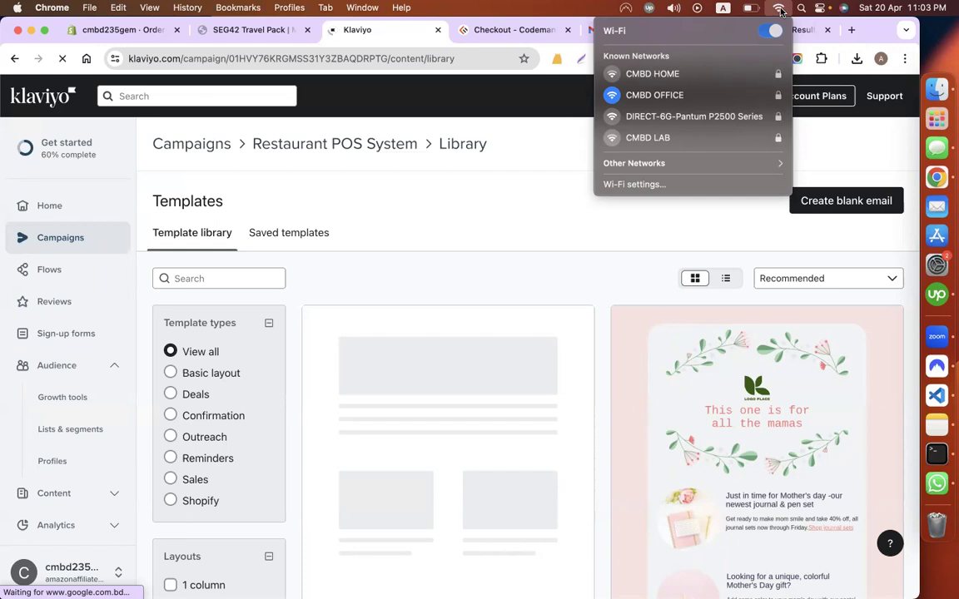
pyautogui.click(588, 202)
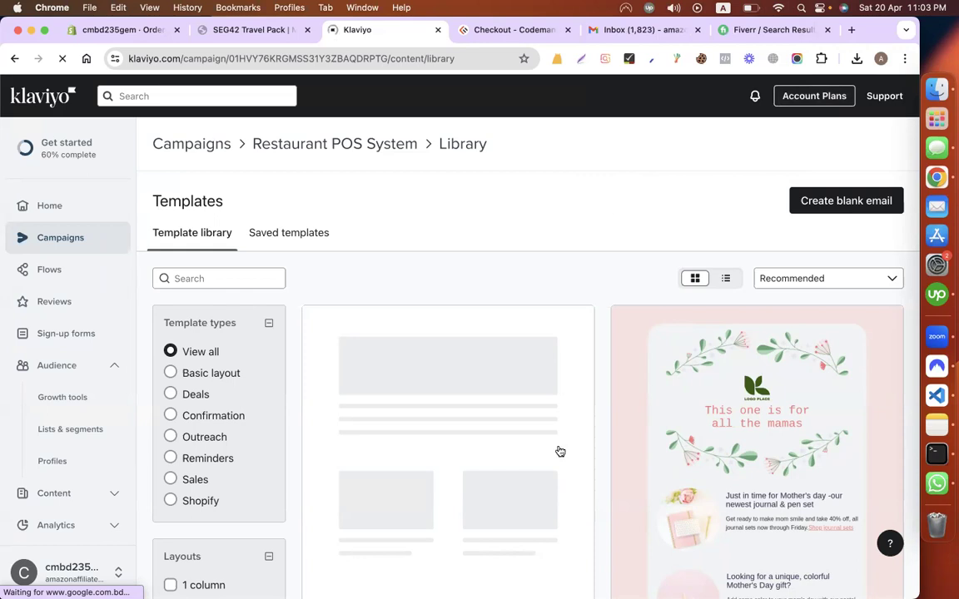
# Step: Find the Mother's Day - Limited time offer template and apply it to the email
pyautogui.scroll(-5, 560, 451)
pyautogui.scroll(-3, 560, 450)
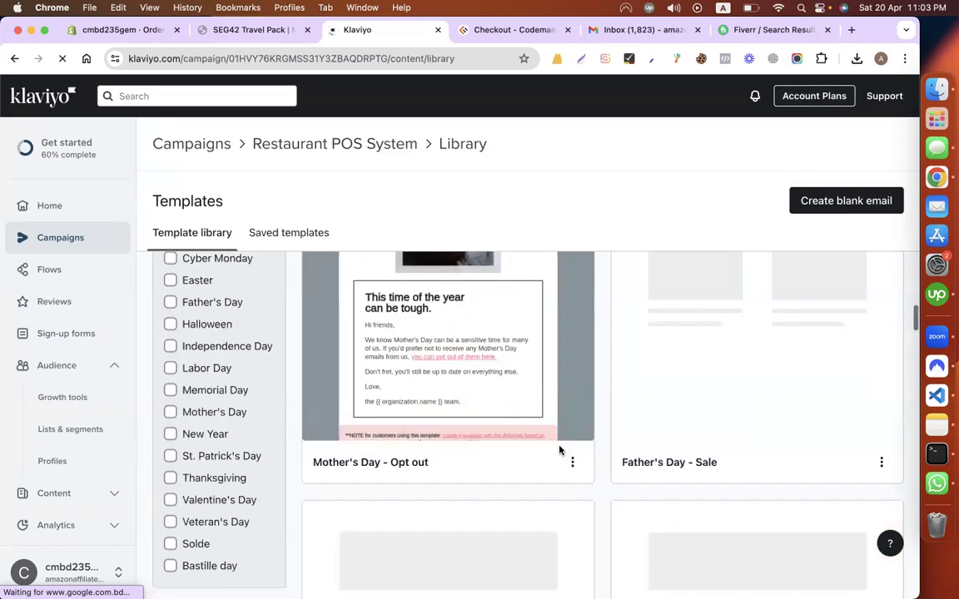
pyautogui.scroll(-3, 537, 531)
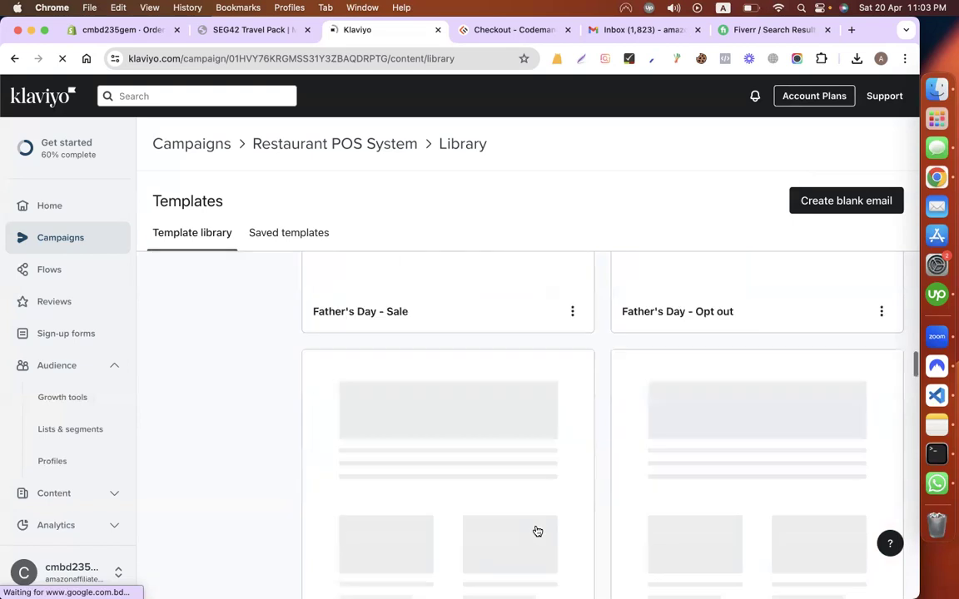
pyautogui.scroll(5, 550, 396)
pyautogui.scroll(-5, 549, 396)
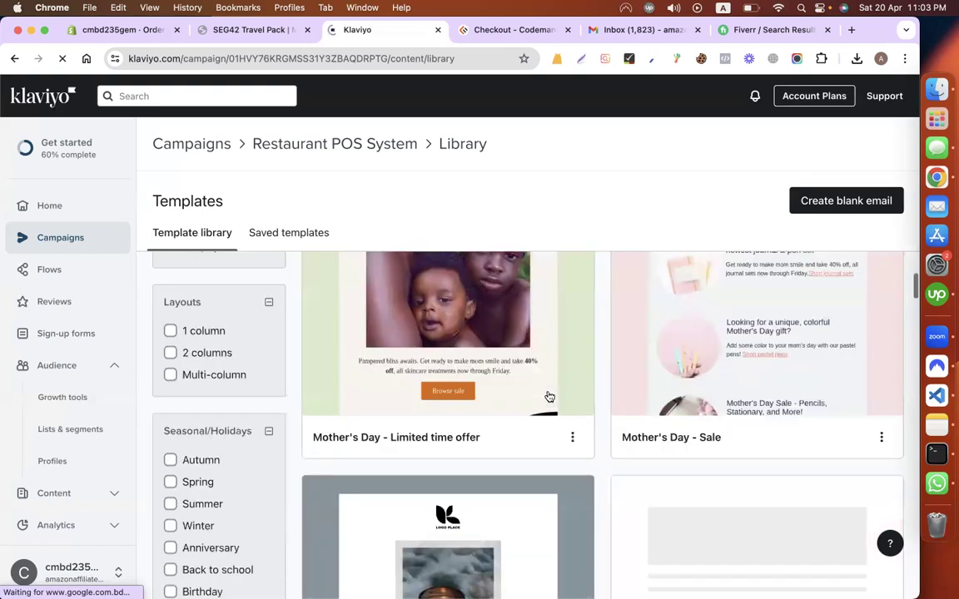
pyautogui.scroll(2, 549, 396)
pyautogui.scroll(3, 392, 401)
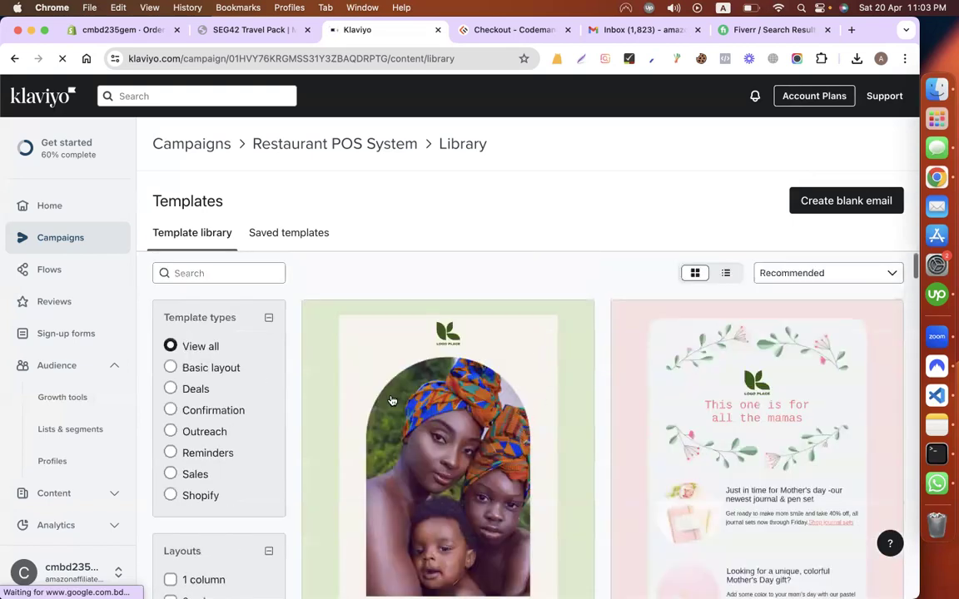
pyautogui.scroll(-5, 436, 313)
pyautogui.click(436, 313)
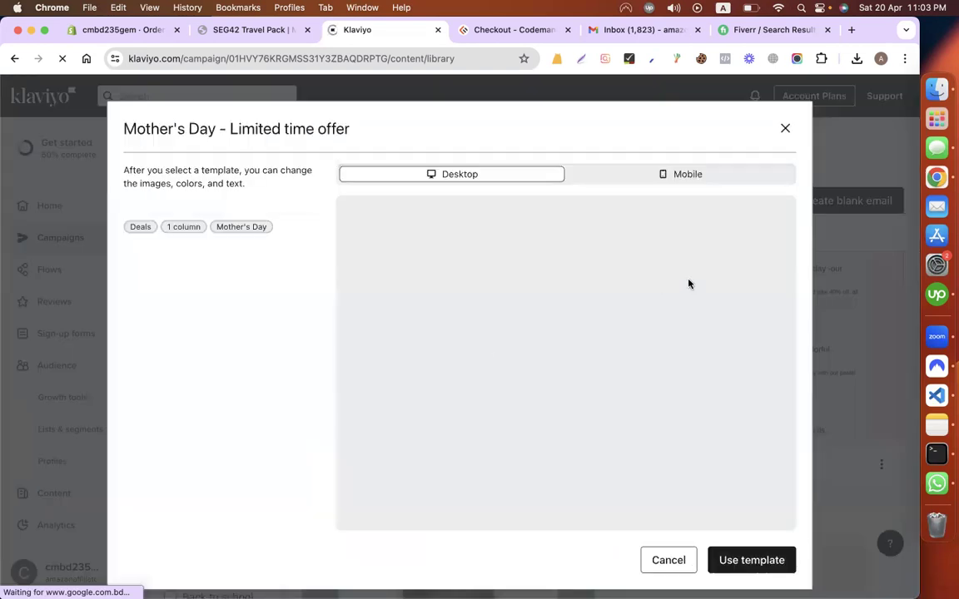
pyautogui.click(774, 561)
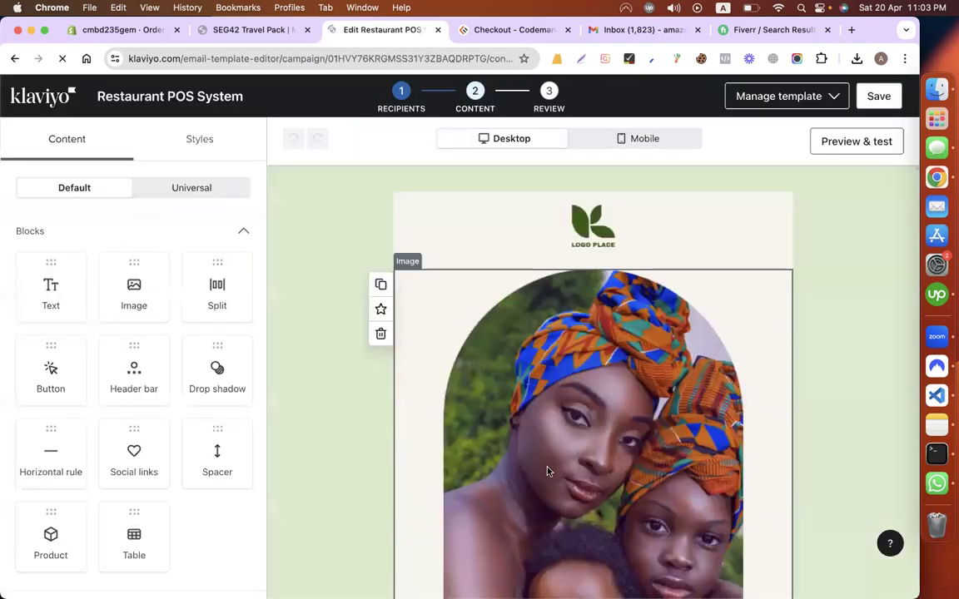
# Step: Replace the placeholder logo with the Screenshot 2024-03-12 at 6.38.20 PM vistacreate image
pyautogui.click(609, 232)
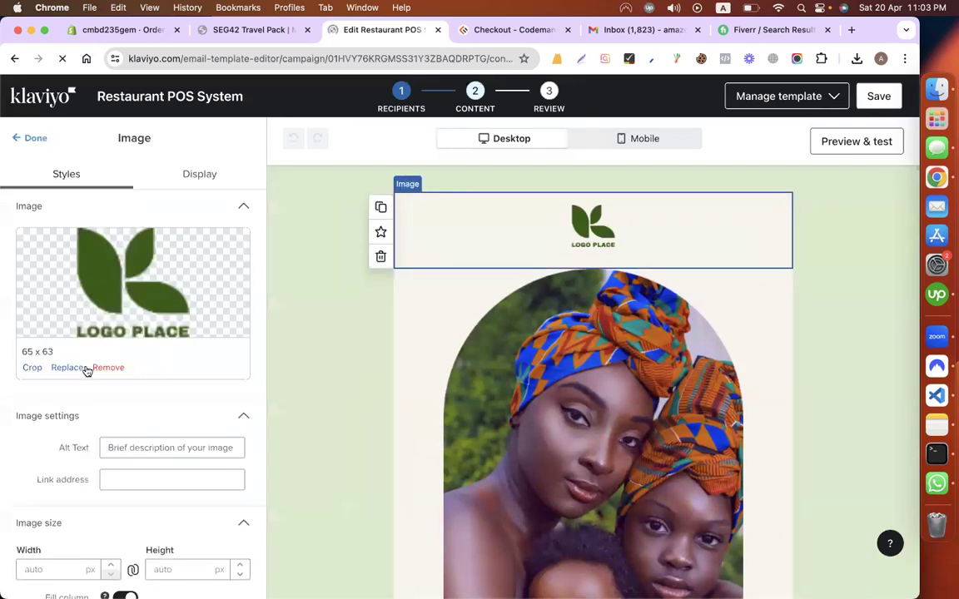
pyautogui.click(425, 244)
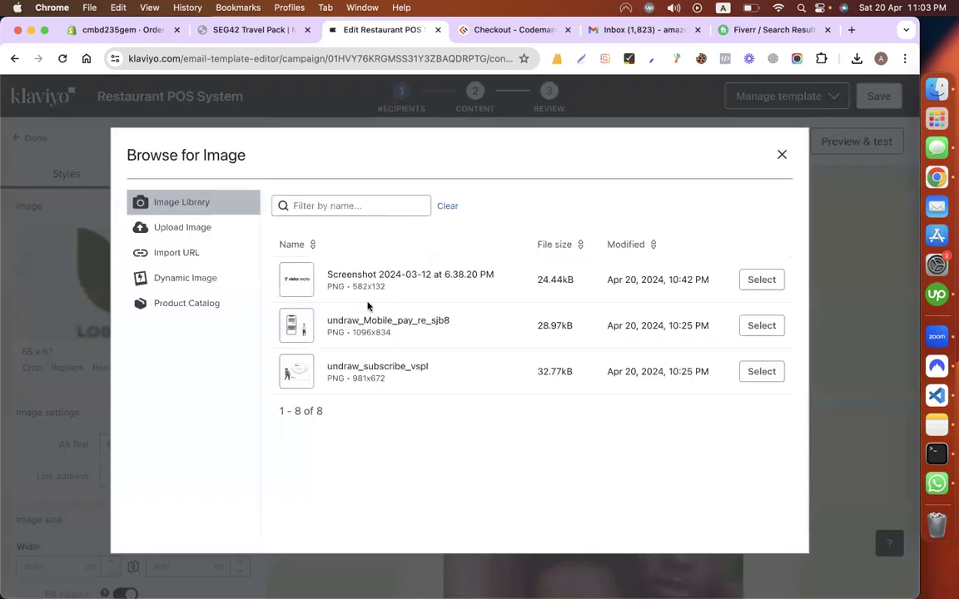
pyautogui.click(760, 280)
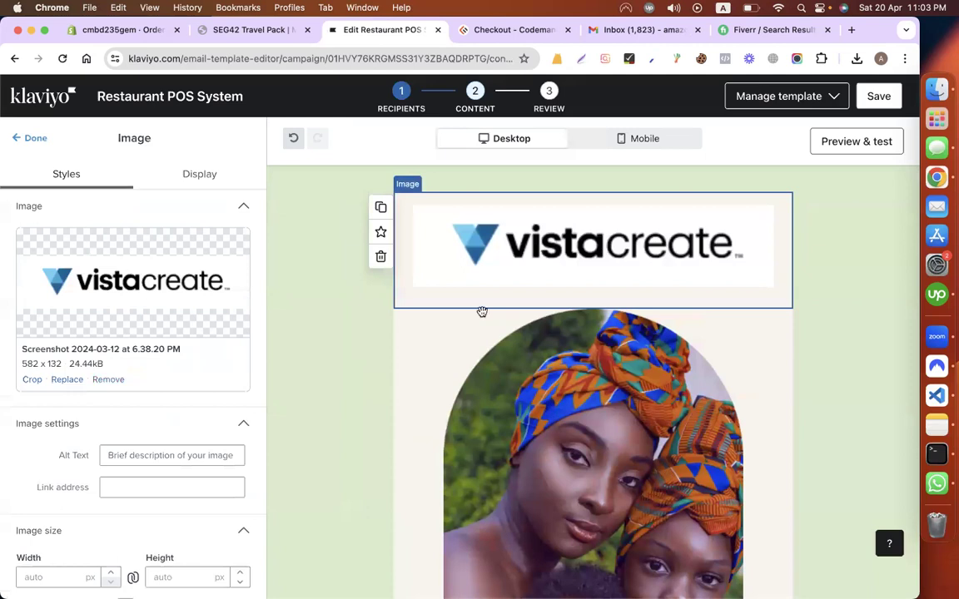
pyautogui.scroll(-3, 481, 312)
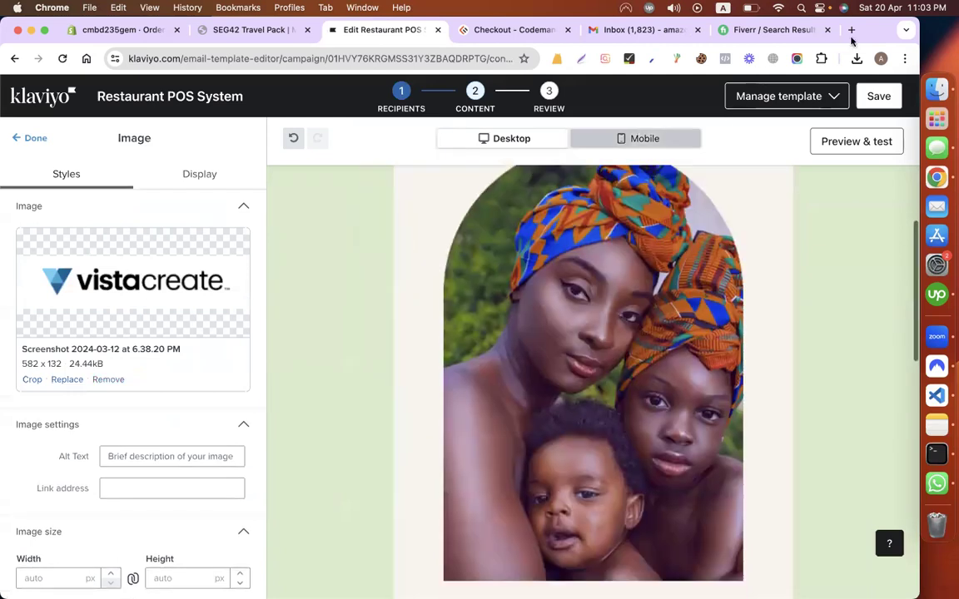
pyautogui.click(332, 60)
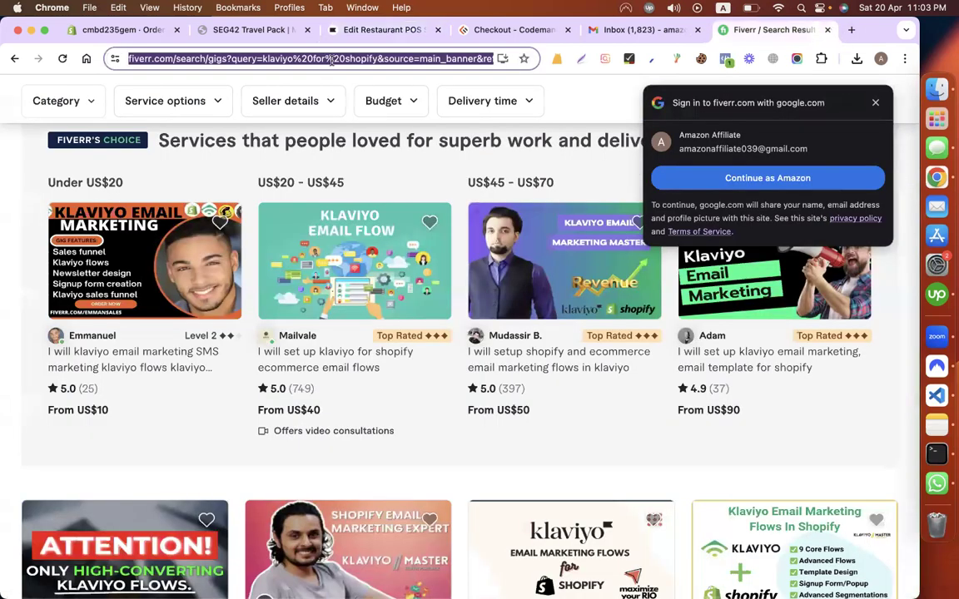
# Step: Search Google for 'restaurant pos system' and open the sponsored Abacus POS System For Restaurants result
pyautogui.write('restauran')
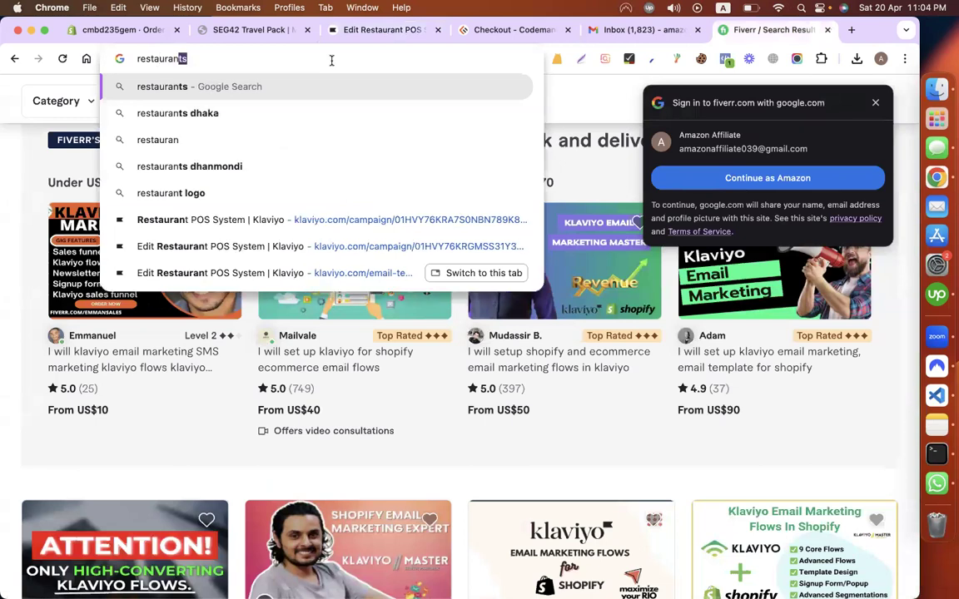
pyautogui.write('t pos system')
pyautogui.press('Return')
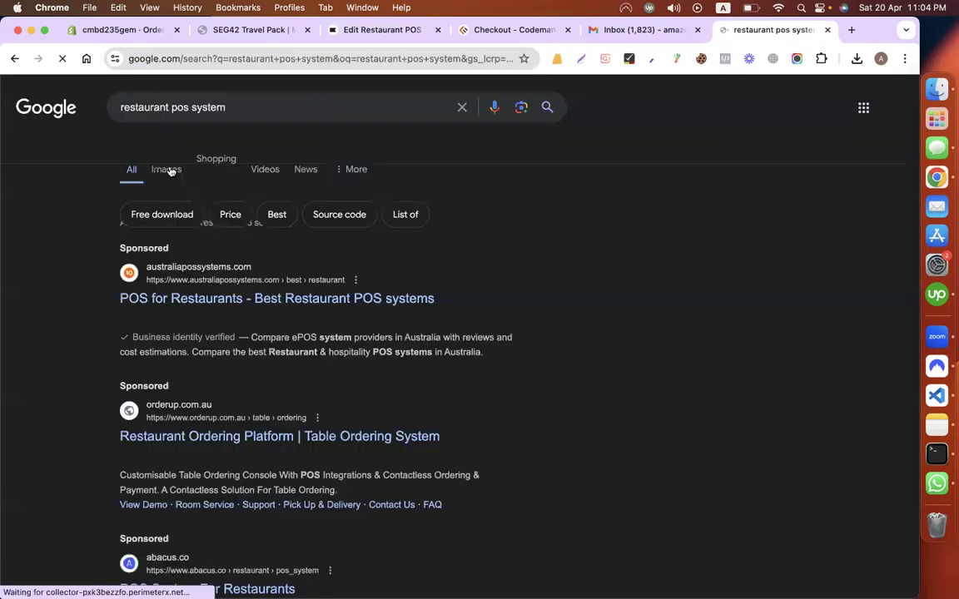
pyautogui.click(167, 170)
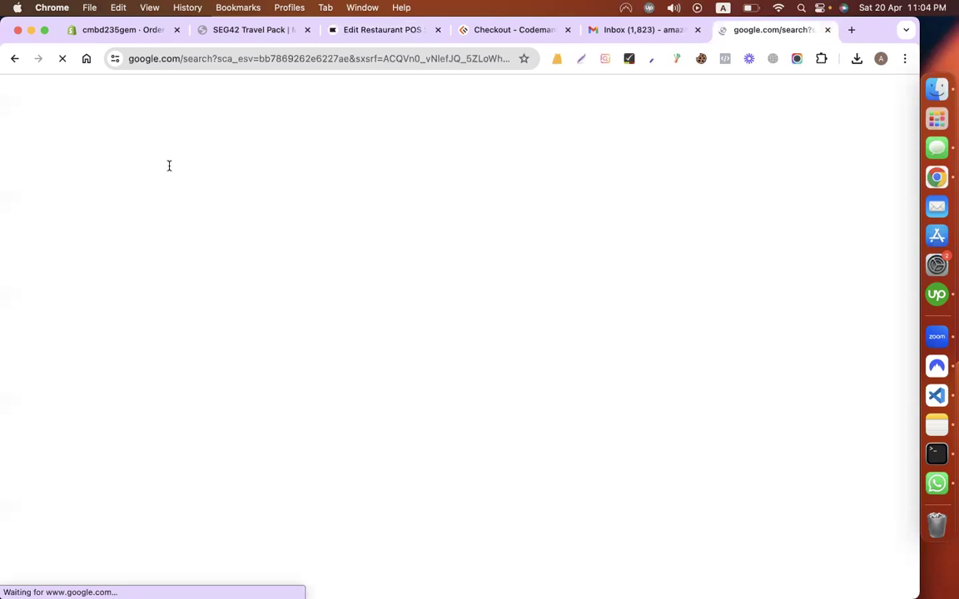
pyautogui.press('super+bracketleft')
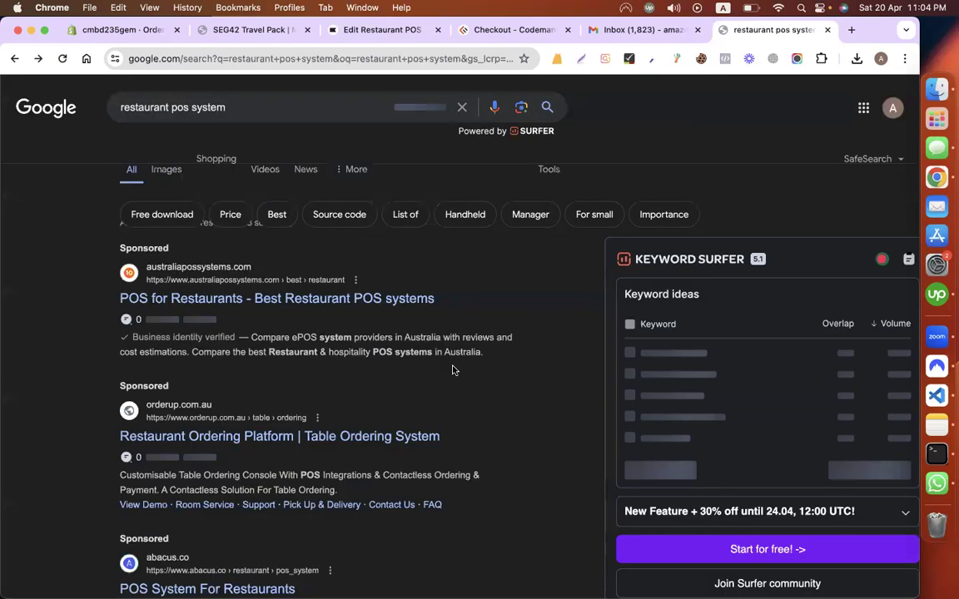
pyautogui.scroll(-5, 453, 370)
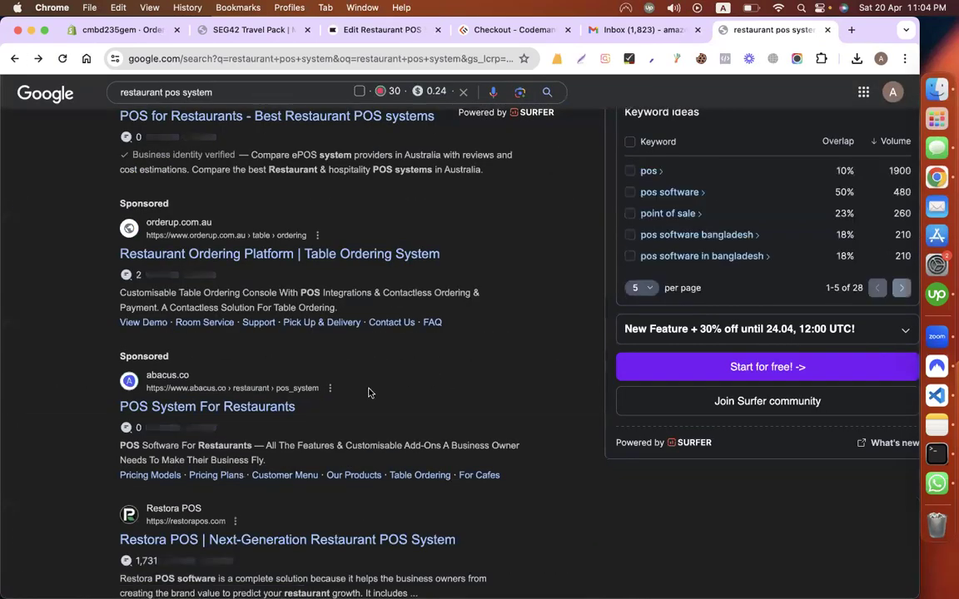
pyautogui.click(248, 408)
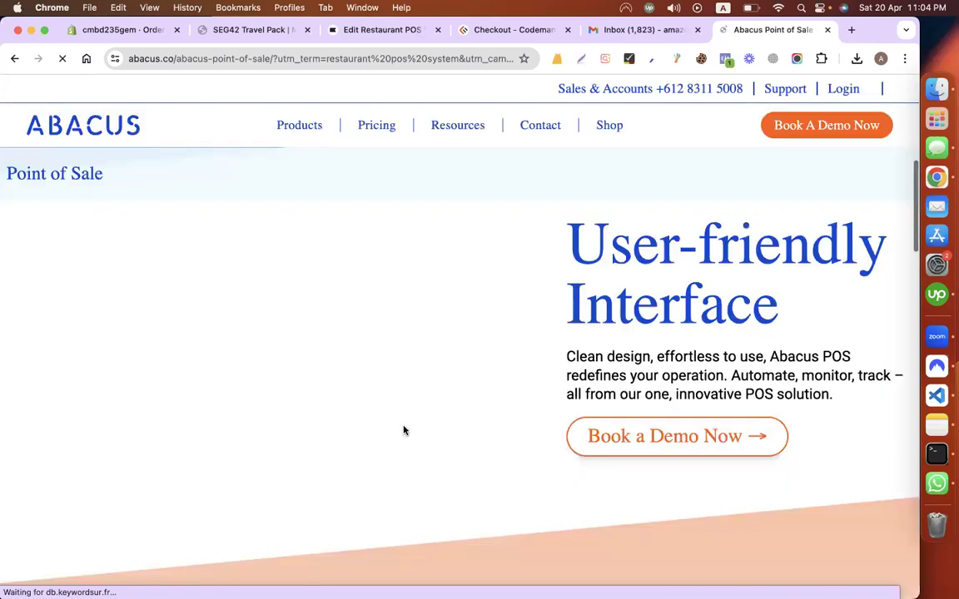
# Step: Move the Abacus page's tab next to the Klaviyo email editor tab
pyautogui.scroll(-5, 404, 430)
pyautogui.scroll(5, 404, 431)
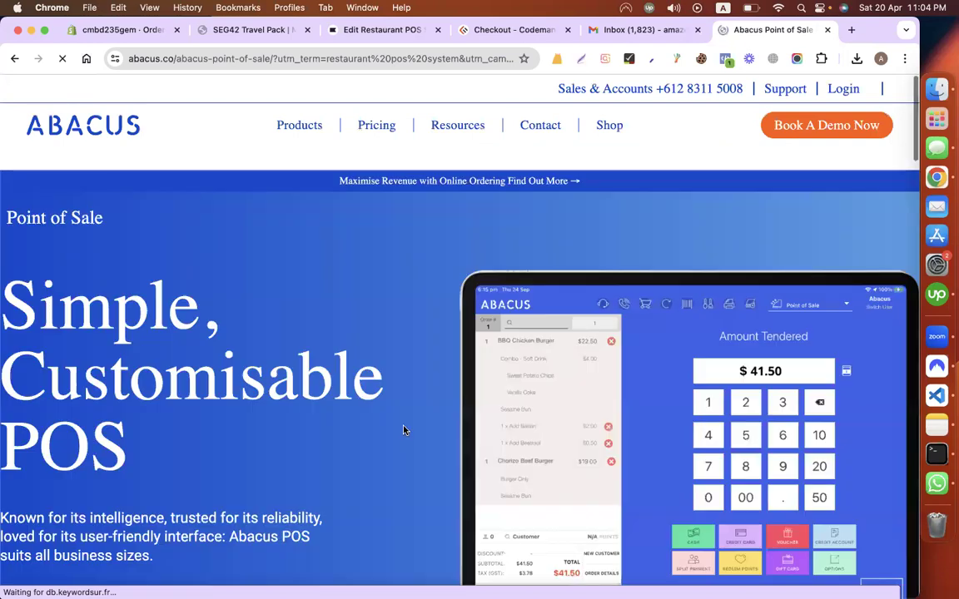
pyautogui.scroll(-10, 404, 430)
pyautogui.scroll(10, 404, 430)
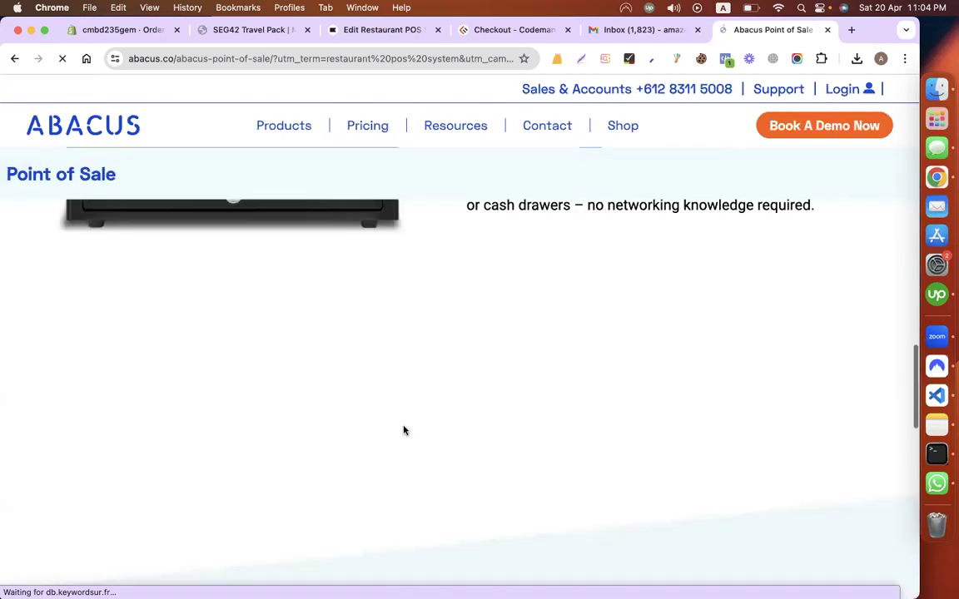
pyautogui.scroll(10, 405, 359)
pyautogui.moveTo(786, 30); pyautogui.dragTo(485, 29)
pyautogui.scroll(-20, 472, 224)
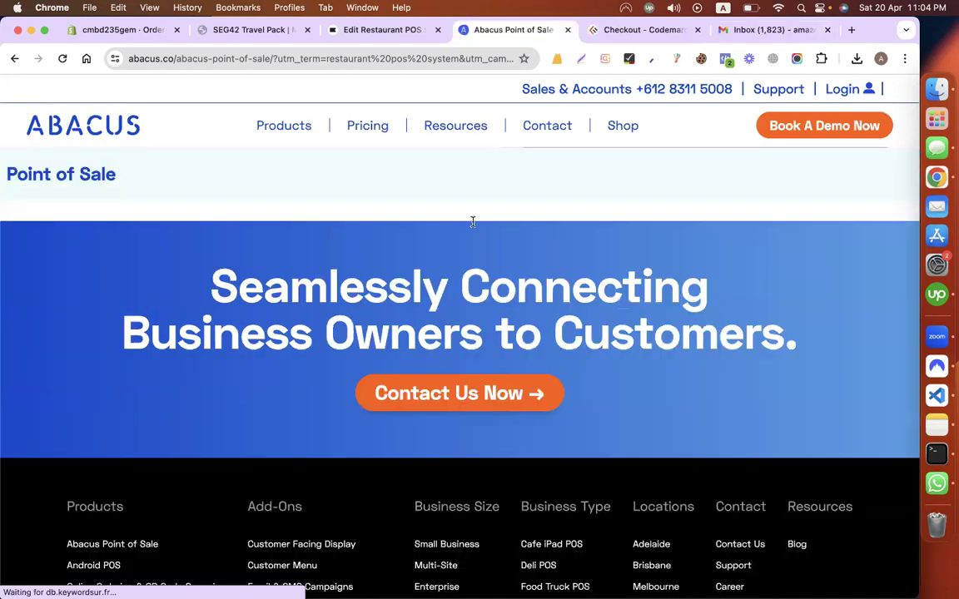
pyautogui.scroll(-5, 349, 115)
pyautogui.click(353, 31)
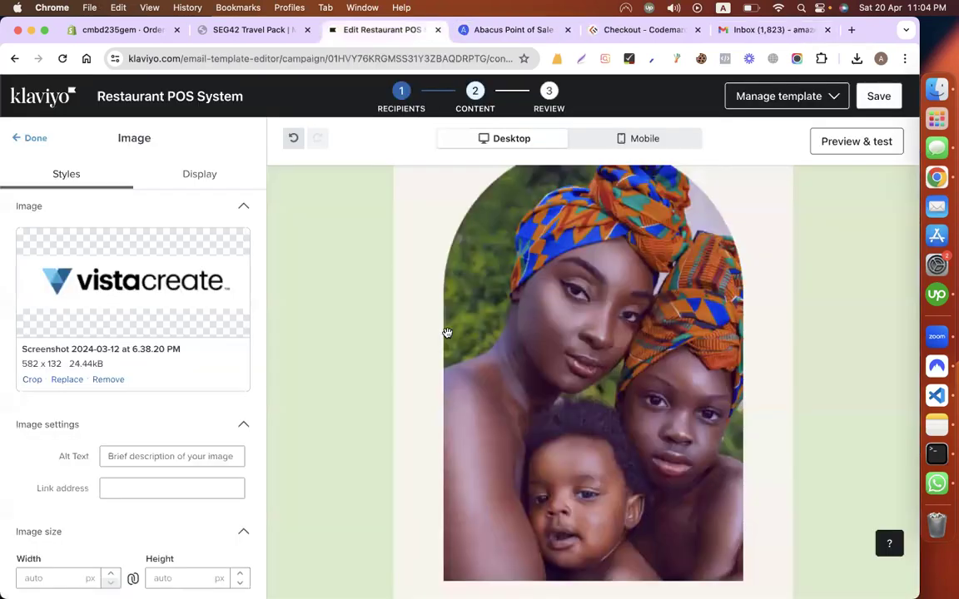
pyautogui.scroll(-5, 578, 428)
pyautogui.scroll(10, 578, 428)
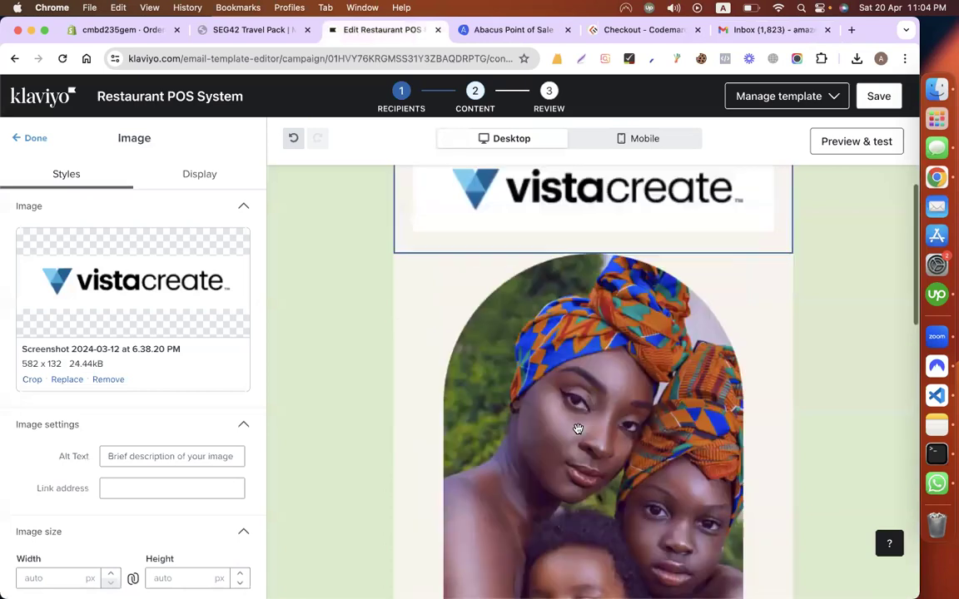
# Step: Copy the image address of the burger-menu POS screen in the Customise Your Needs section
pyautogui.hotkey('ctrl', 'Tab')
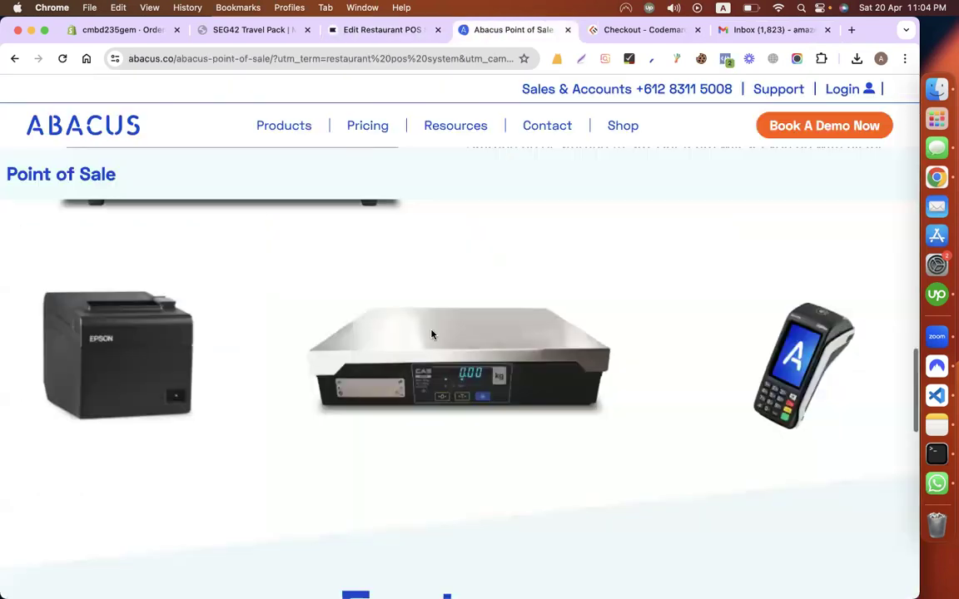
pyautogui.scroll(15, 387, 296)
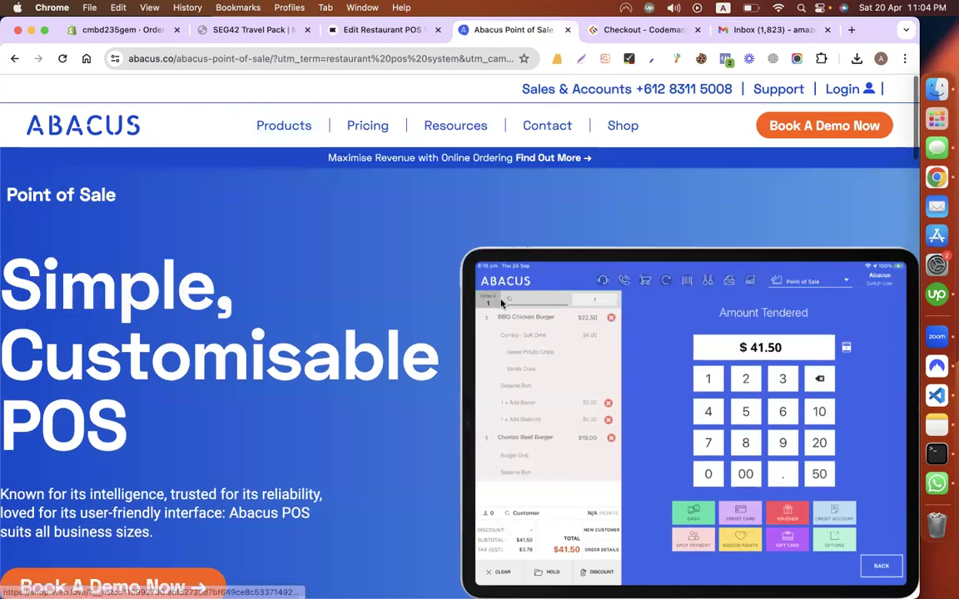
pyautogui.scroll(-5, 500, 304)
pyautogui.scroll(5, 500, 303)
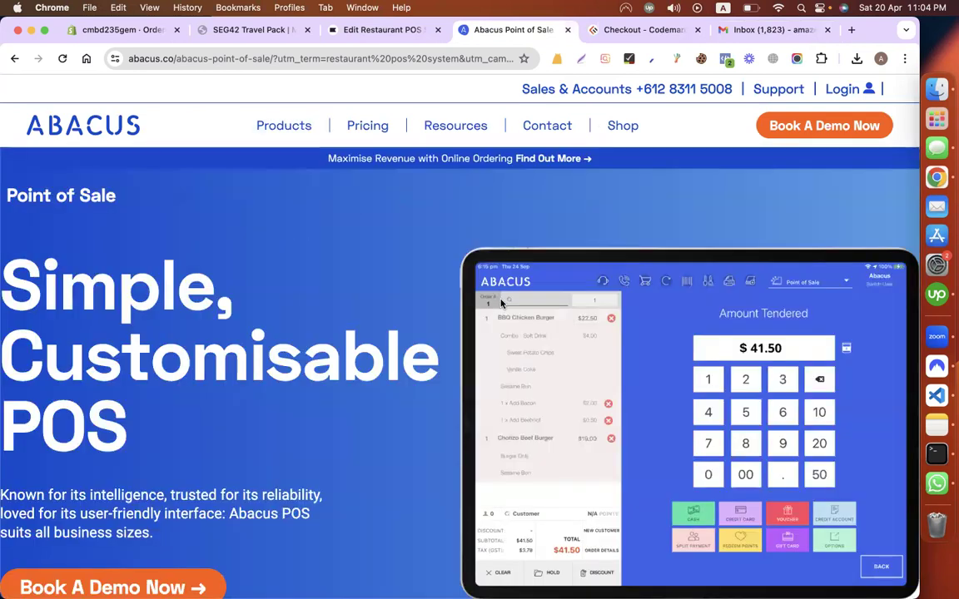
pyautogui.scroll(-5, 500, 303)
pyautogui.scroll(-1, 500, 304)
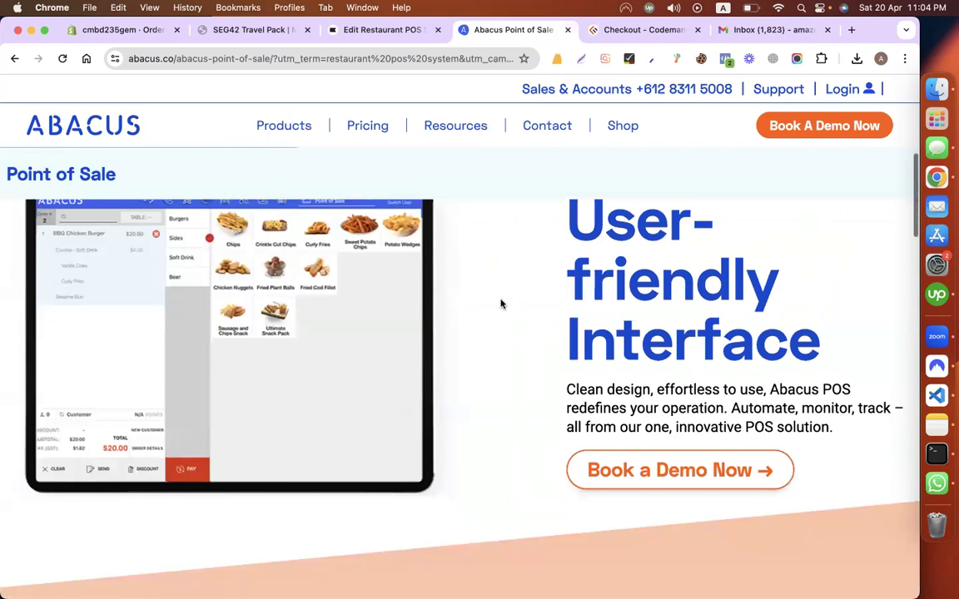
pyautogui.scroll(-5, 500, 304)
pyautogui.scroll(-3, 500, 304)
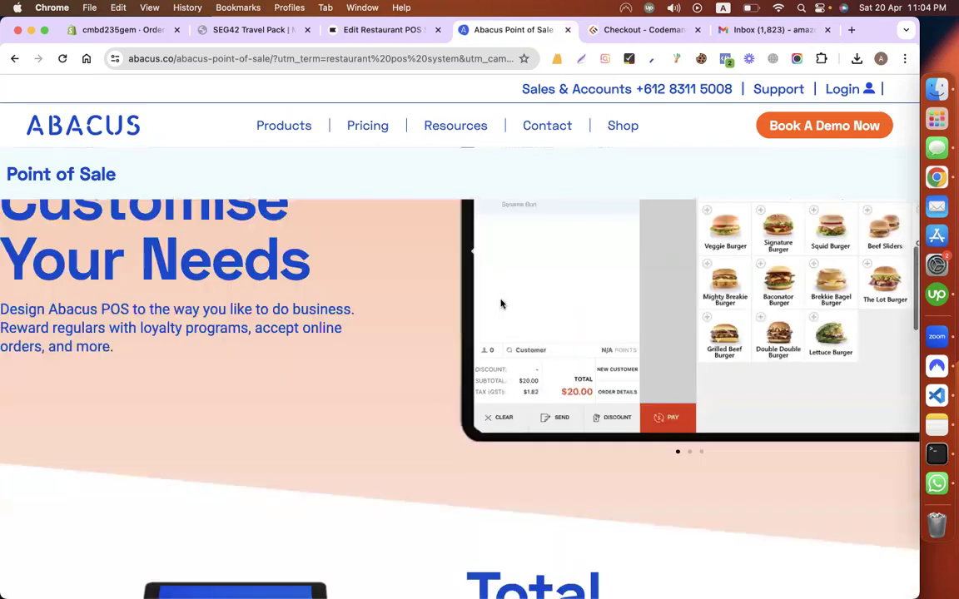
pyautogui.scroll(2, 500, 304)
pyautogui.scroll(-1, 543, 325)
pyautogui.rightClick(572, 321)
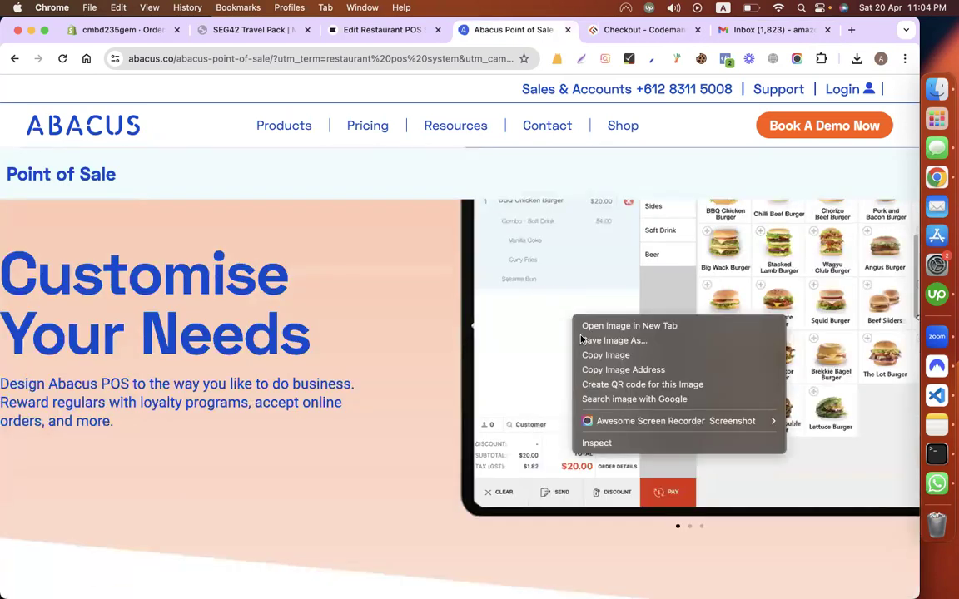
pyautogui.click(612, 369)
# Step: Replace the mother-and-children photo with the Abacus iPad POS image imported from its copied URL
pyautogui.click(365, 30)
pyautogui.click(530, 322)
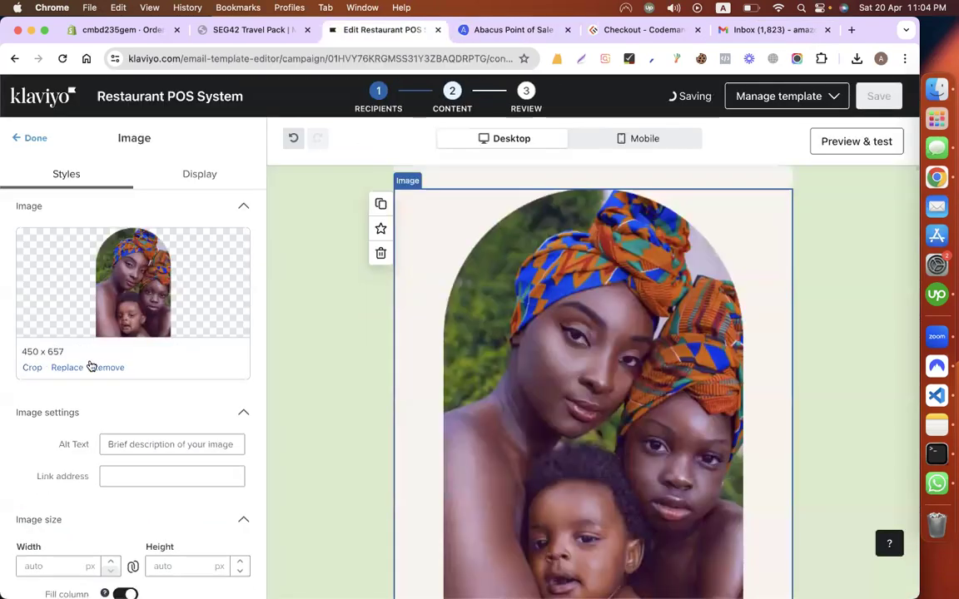
pyautogui.click(67, 368)
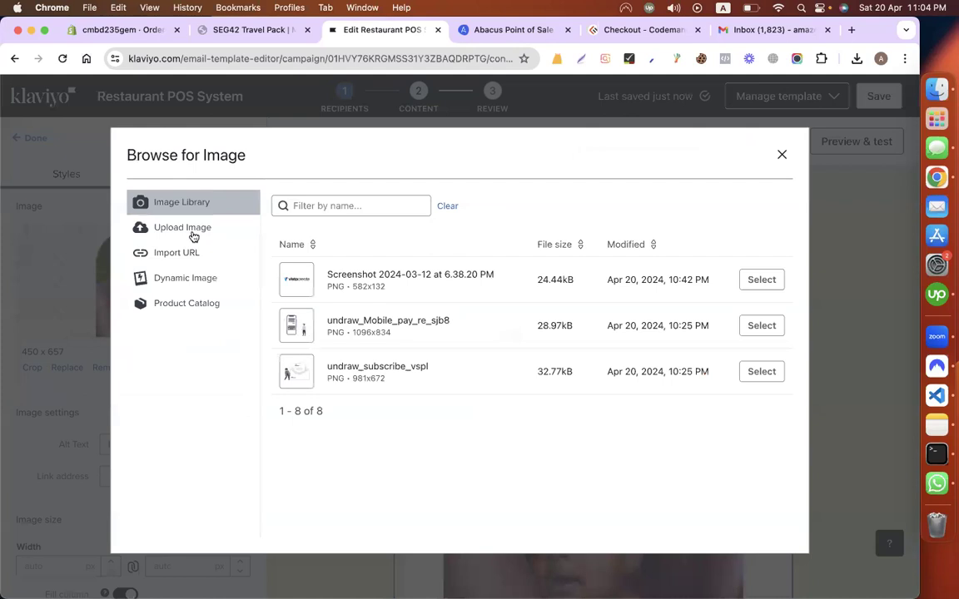
pyautogui.click(168, 255)
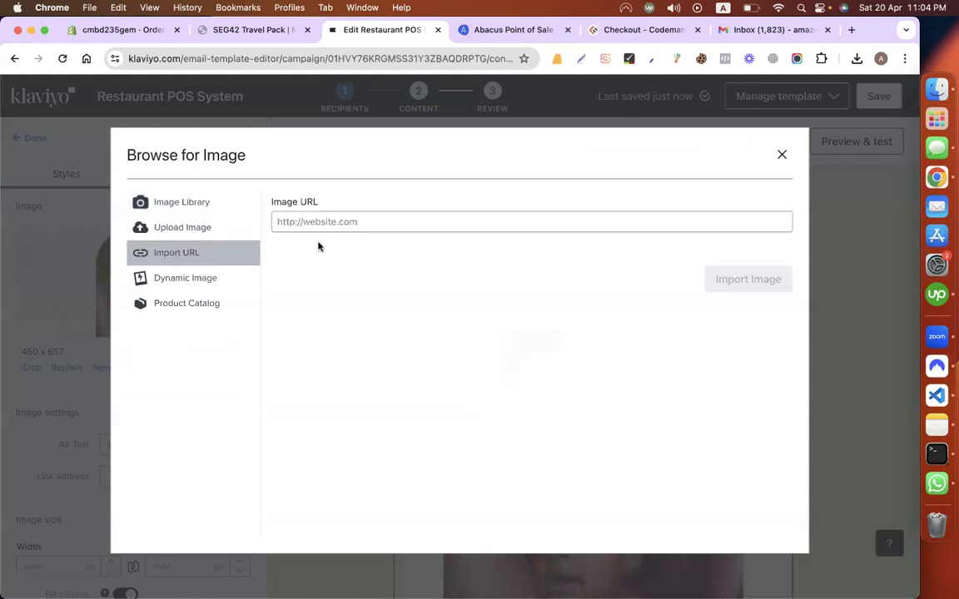
pyautogui.click(318, 228)
pyautogui.press('super+v')
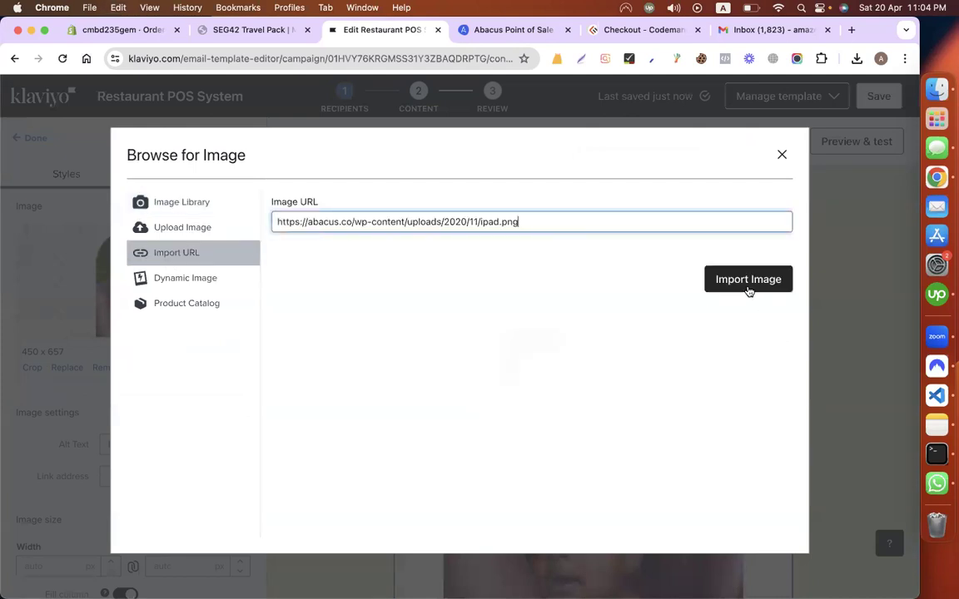
pyautogui.click(747, 281)
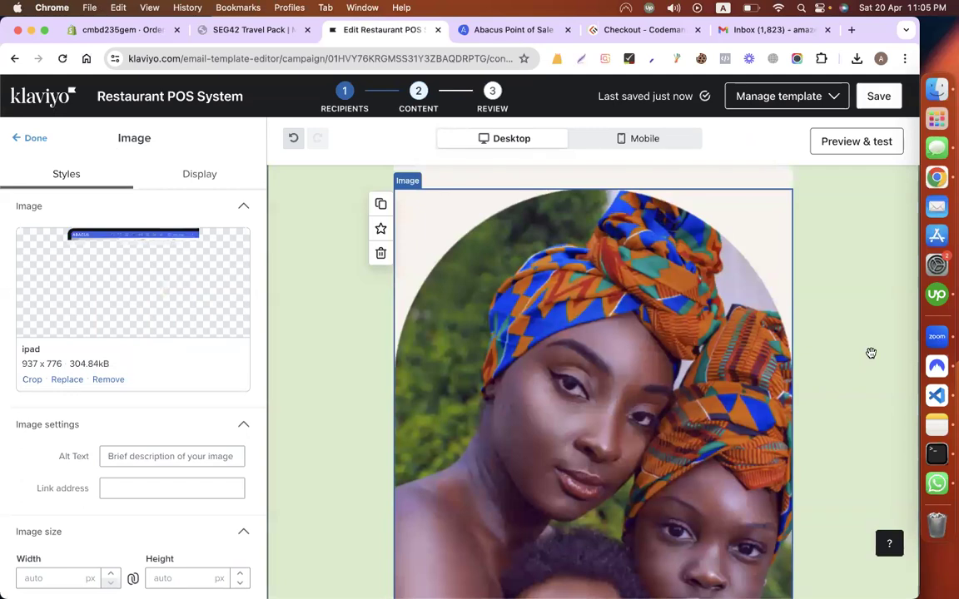
pyautogui.click(871, 353)
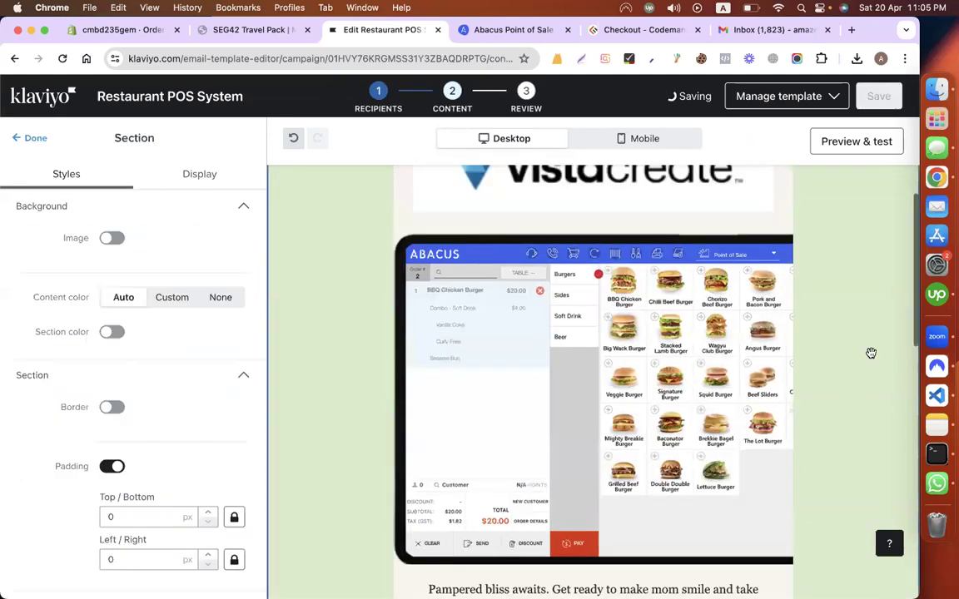
# Step: Replace the Pampered bliss text with the copied Abacus 'Customise Your Needs' headline
pyautogui.scroll(-3, 871, 353)
pyautogui.scroll(1, 871, 353)
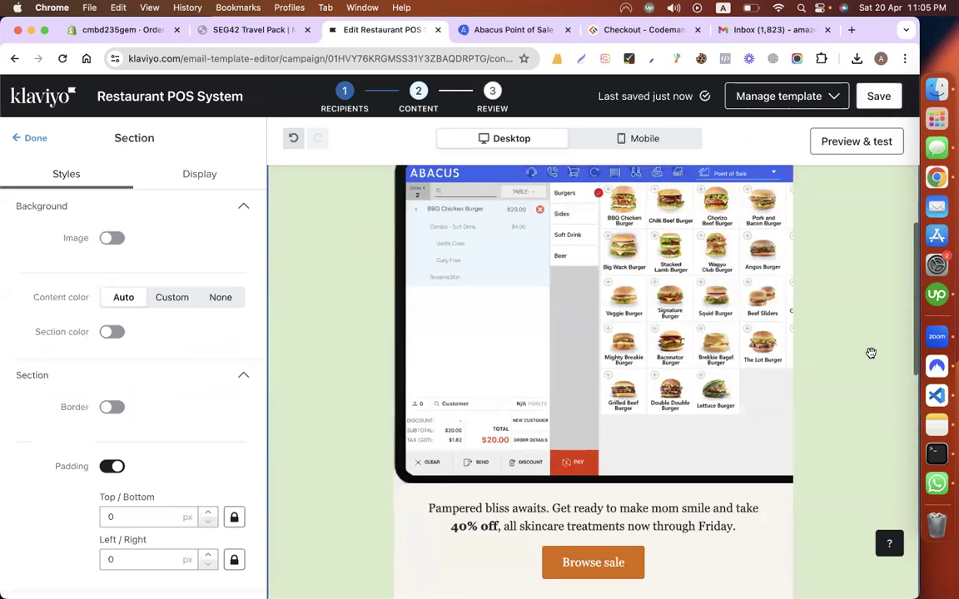
pyautogui.scroll(-2, 749, 302)
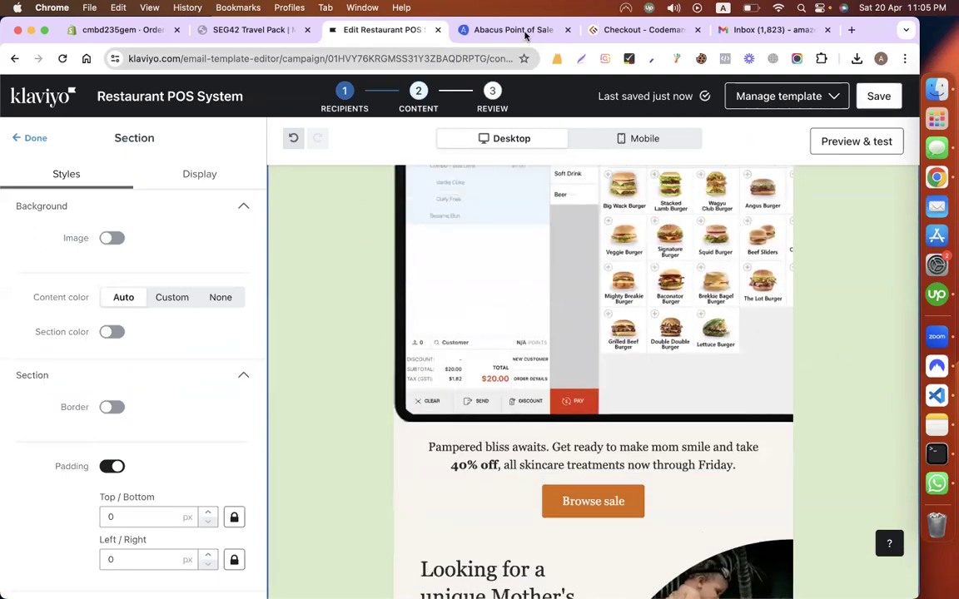
pyautogui.hotkey('ctrl', 'Tab')
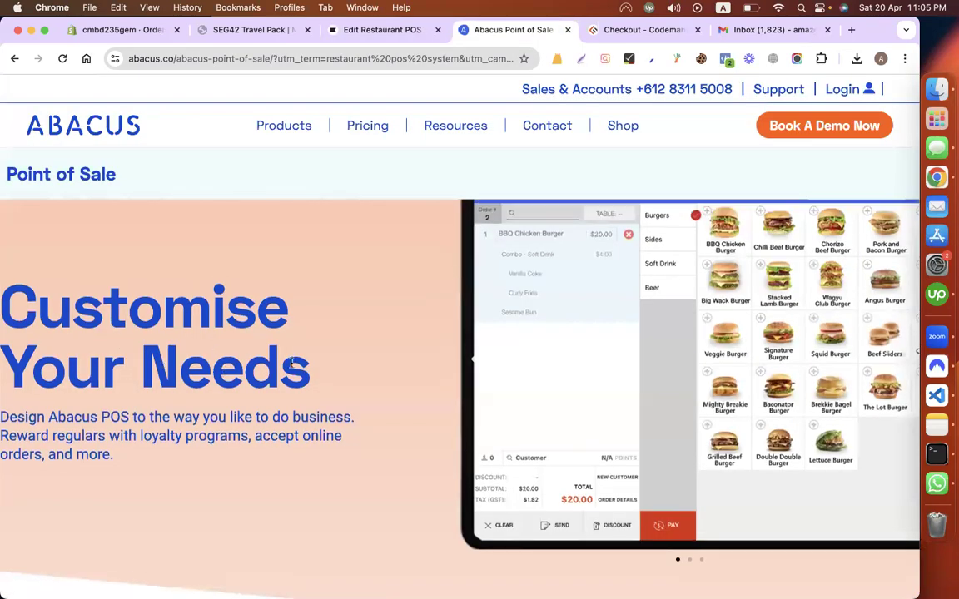
pyautogui.doubleClick(236, 342)
pyautogui.keyDown('shift'); pyautogui.click(11, 310); pyautogui.keyUp('shift')
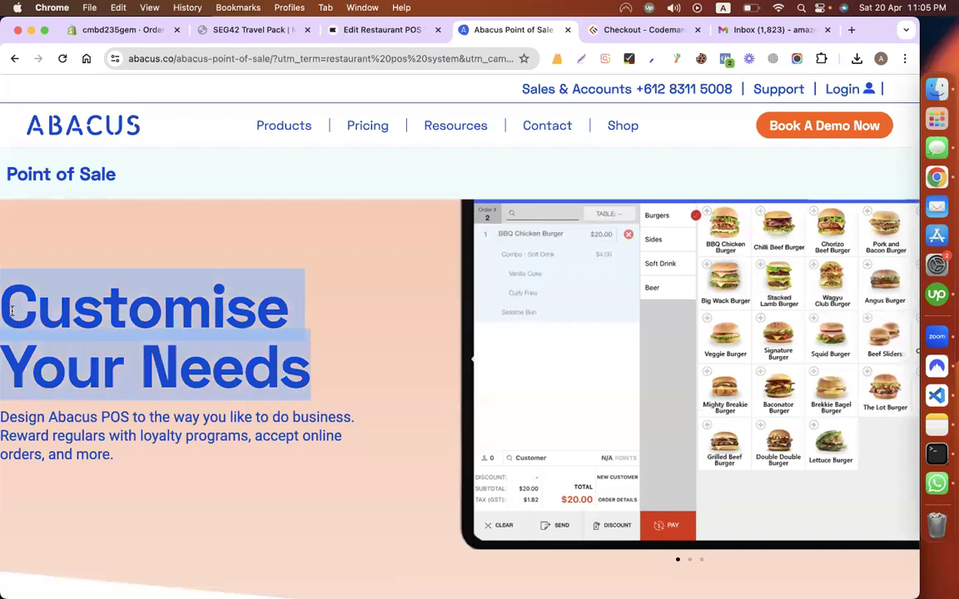
pyautogui.click(364, 30)
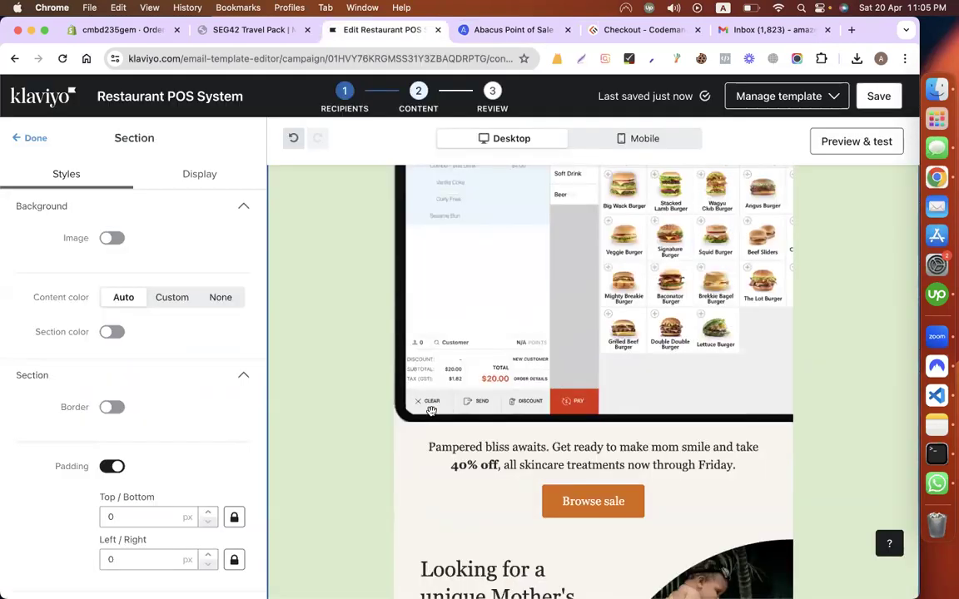
pyautogui.click(466, 459)
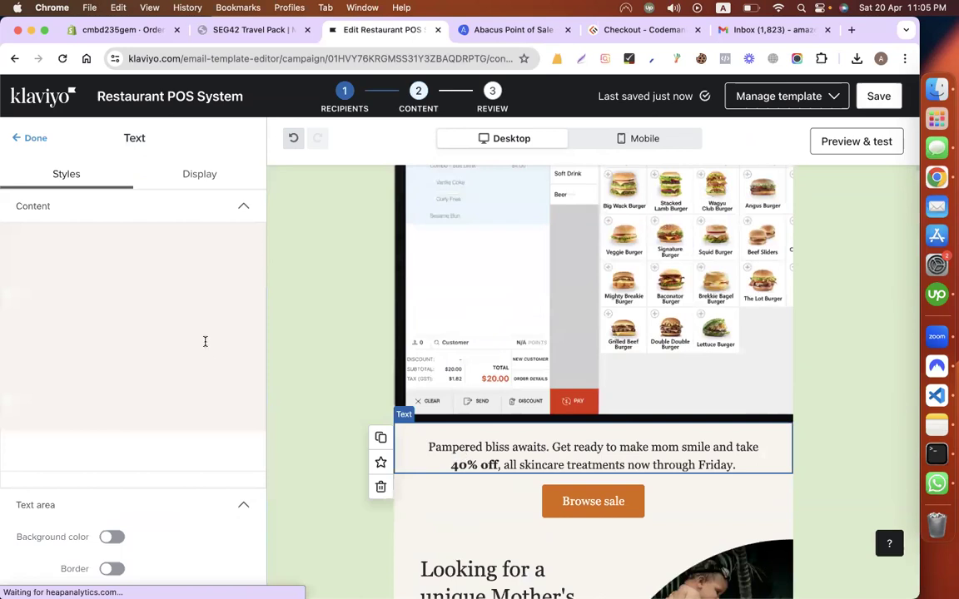
pyautogui.hotkey('ctrl', 'a')
pyautogui.hotkey('ctrl', 'v')
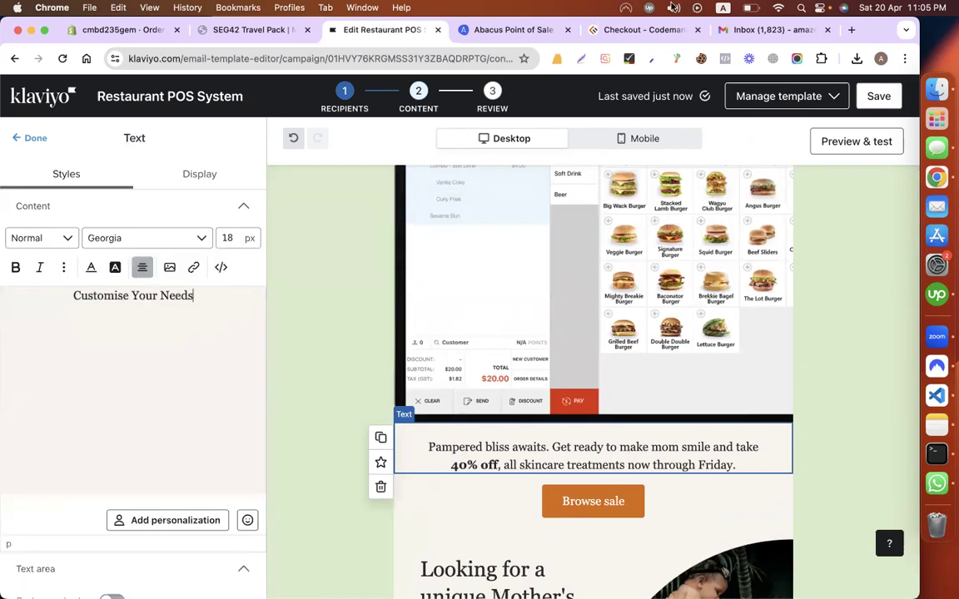
# Step: Add the Abacus POS description paragraph beneath the headline as plain text
pyautogui.click(478, 32)
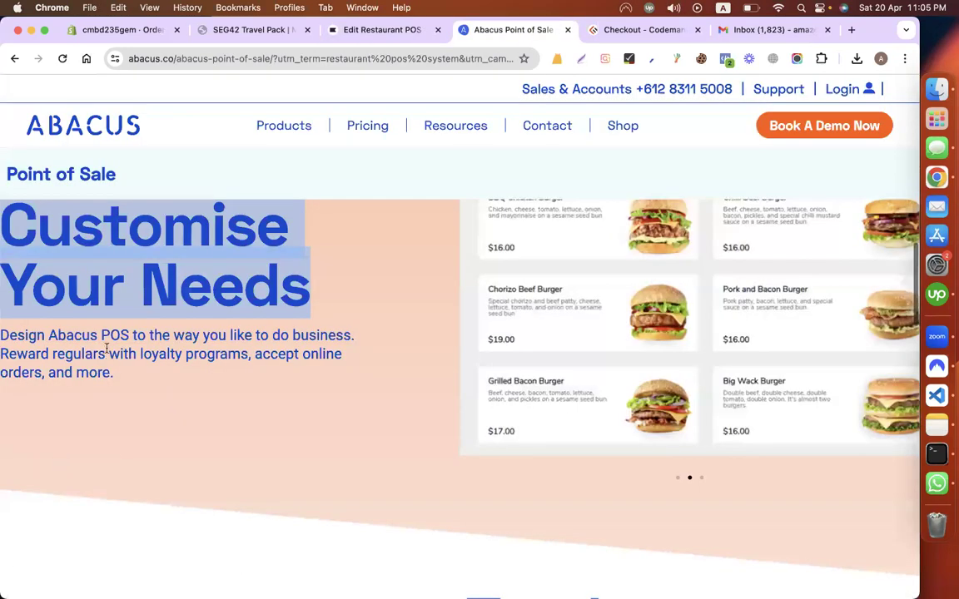
pyautogui.scroll(-1, 106, 349)
pyautogui.tripleClick(107, 349)
pyautogui.press('super+c')
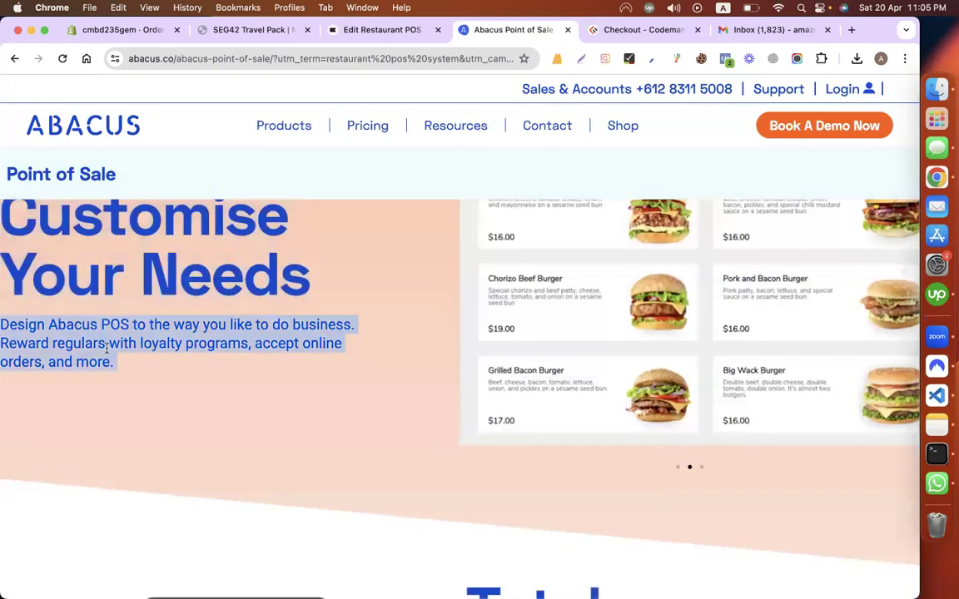
pyautogui.click(355, 33)
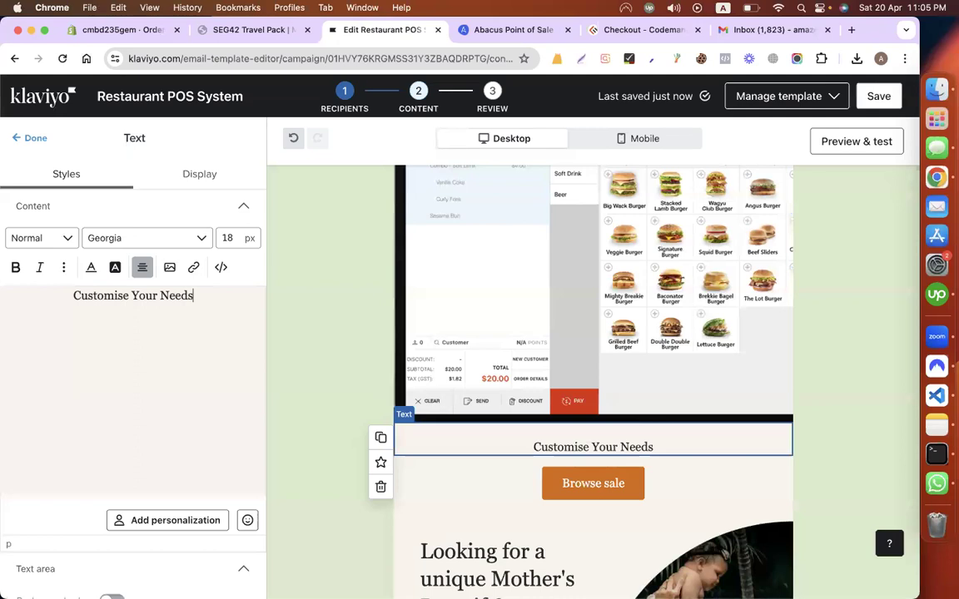
pyautogui.press('super+v')
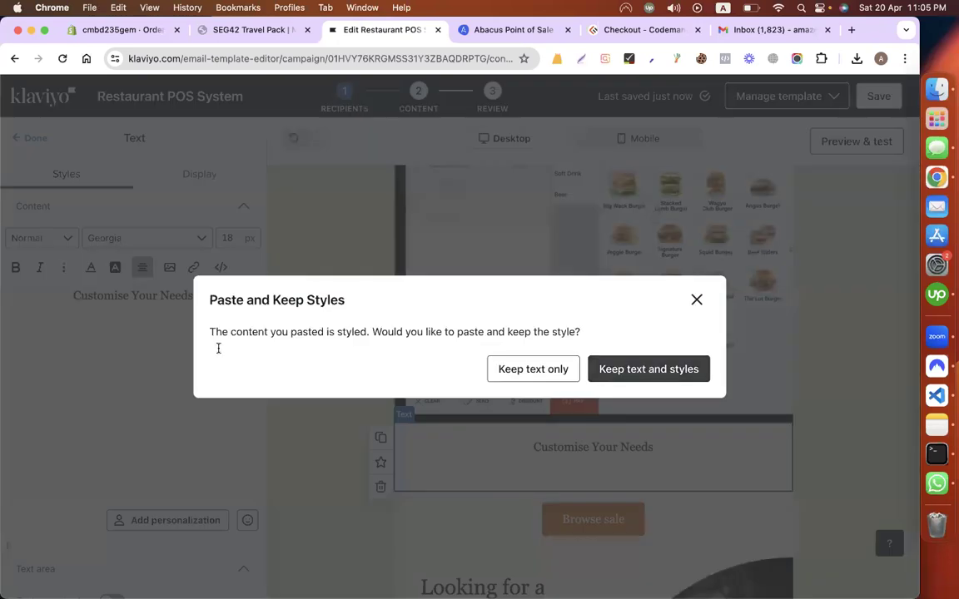
pyautogui.press('super+z')
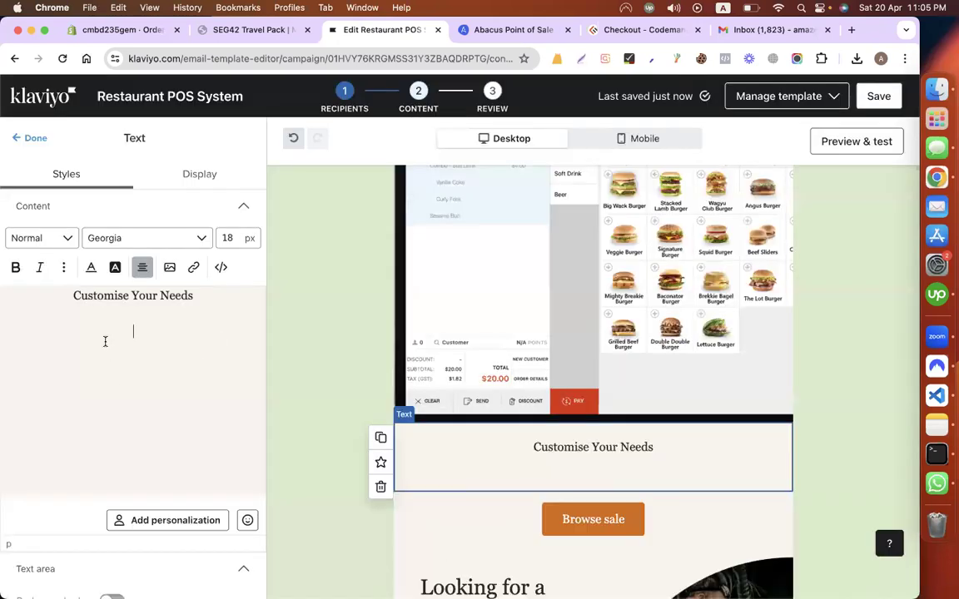
pyautogui.press('super+v')
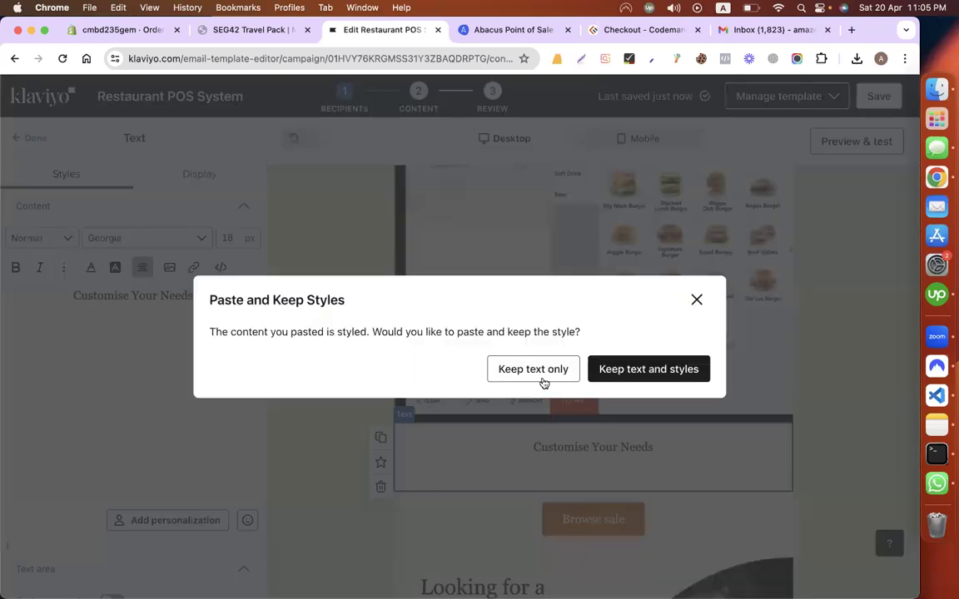
pyautogui.click(524, 369)
# Step: Bold the Customise Your Needs title and delete the empty lines around the paragraph
pyautogui.doubleClick(114, 295)
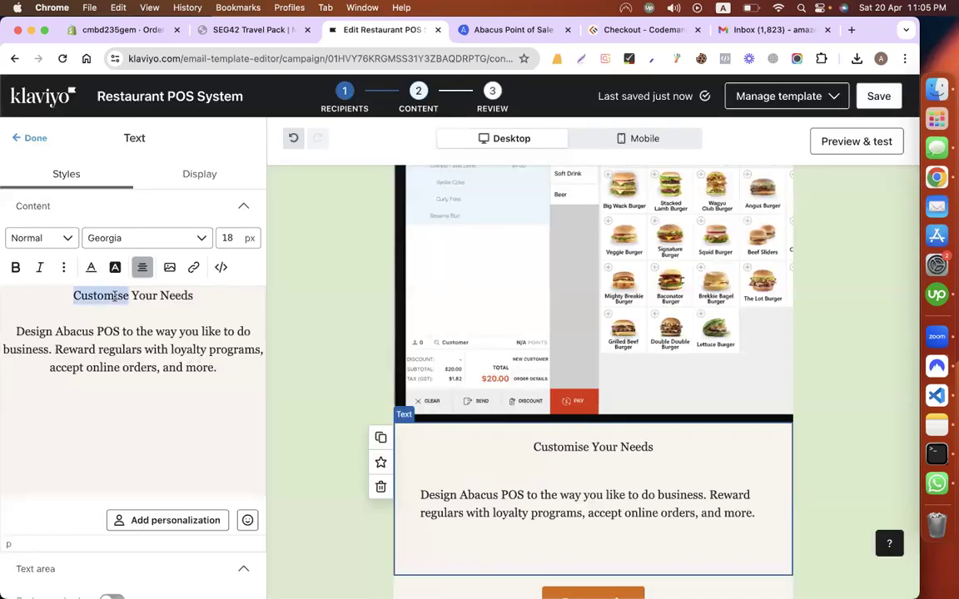
pyautogui.tripleClick(114, 296)
pyautogui.press('super+b')
pyautogui.click(107, 328)
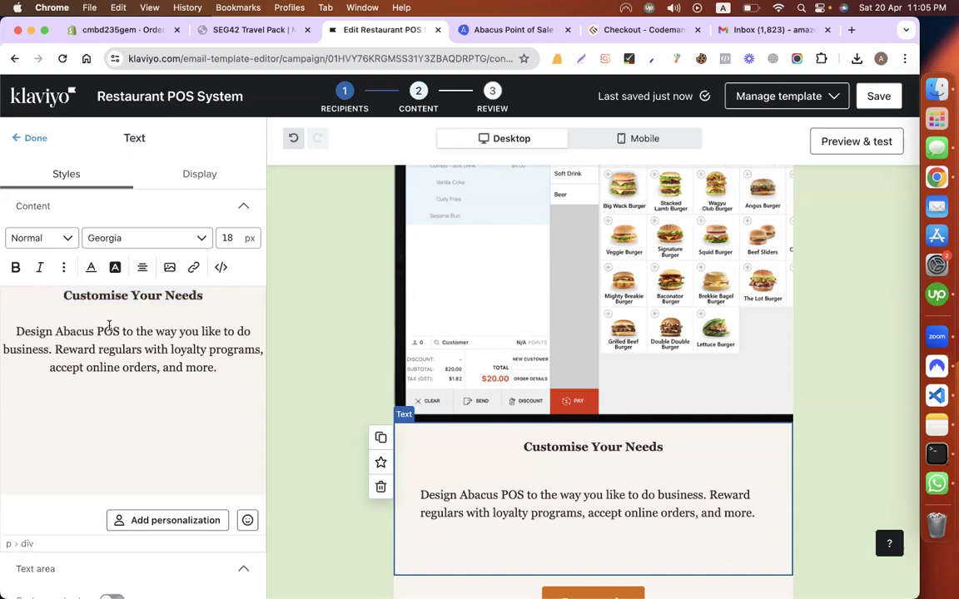
pyautogui.click(83, 313)
pyautogui.press('BackSpace')
pyautogui.scroll(-2, 128, 402)
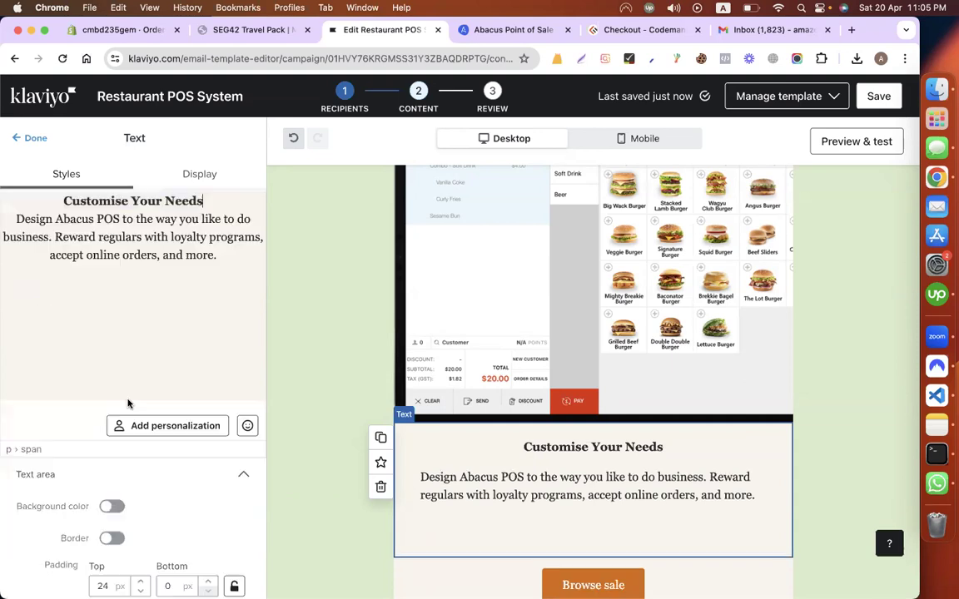
pyautogui.click(134, 291)
pyautogui.press('BackSpace')
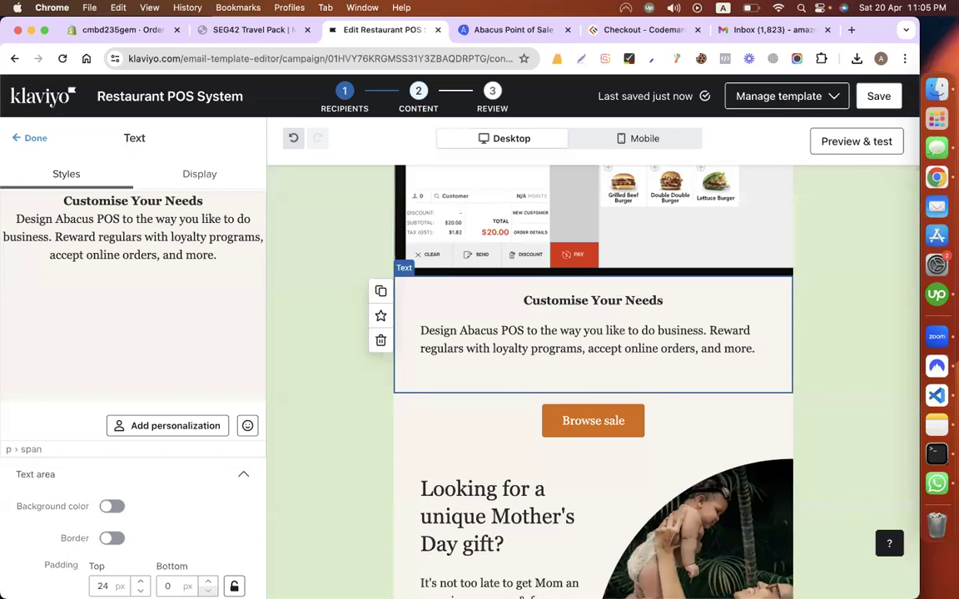
# Step: Relabel the Browse sale button as 'Contact Us'
pyautogui.click(593, 421)
pyautogui.click(173, 241)
pyautogui.write('X')
pyautogui.press('super+a')
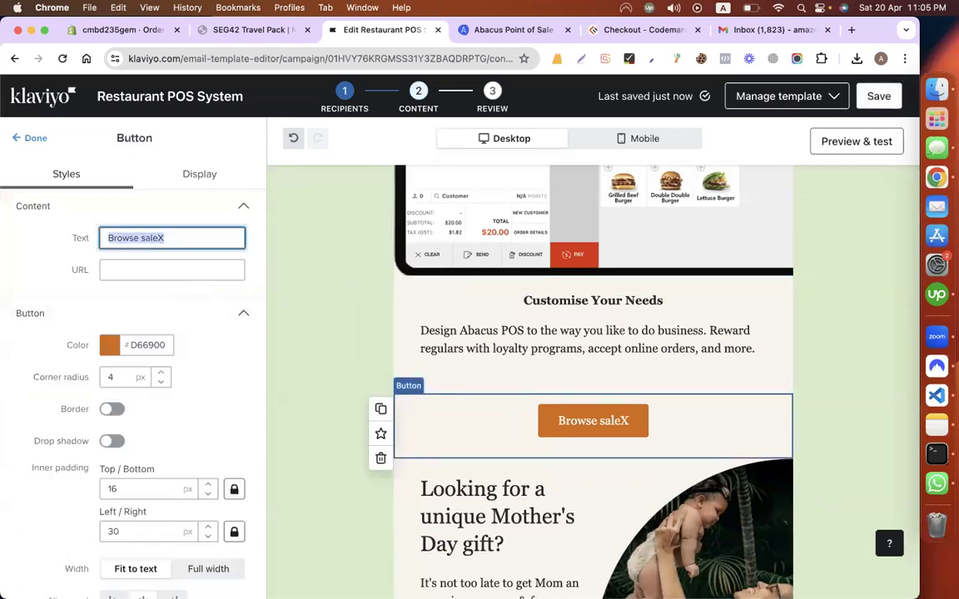
pyautogui.write('Contact Us')
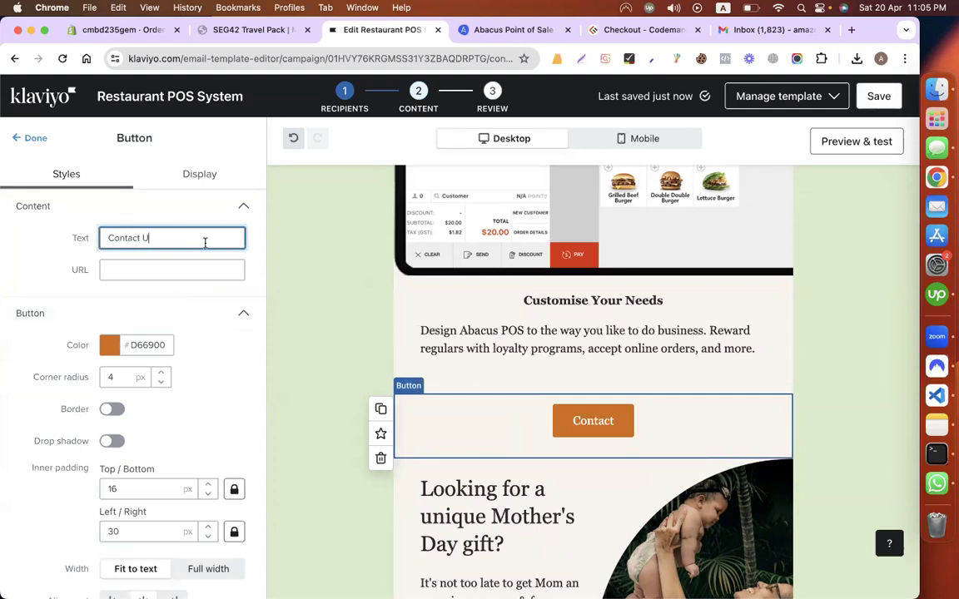
# Step: Link the Contact Us button to the Abacus point-of-sale page URL
pyautogui.click(489, 30)
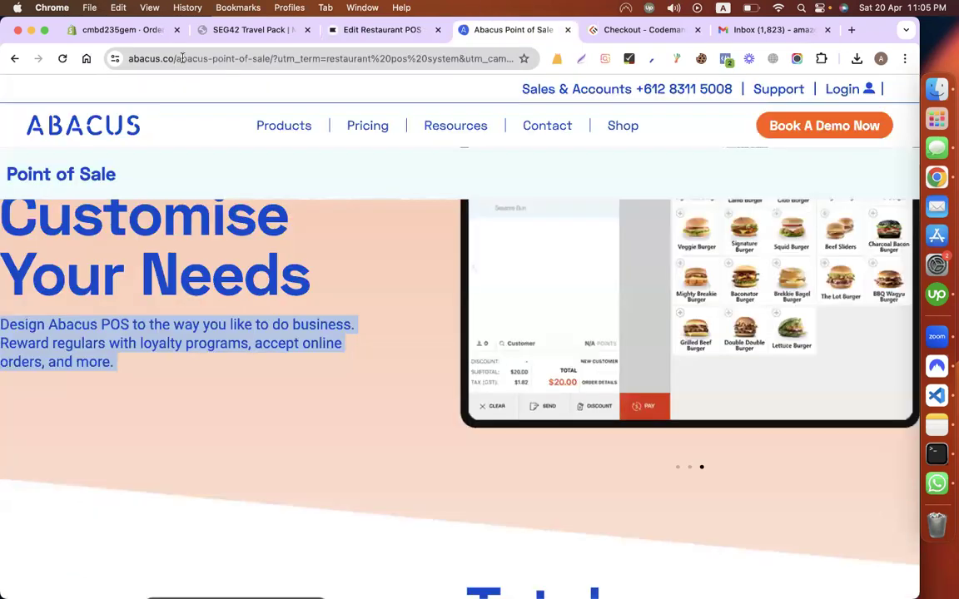
pyautogui.moveTo(271, 57); pyautogui.dragTo(126, 59)
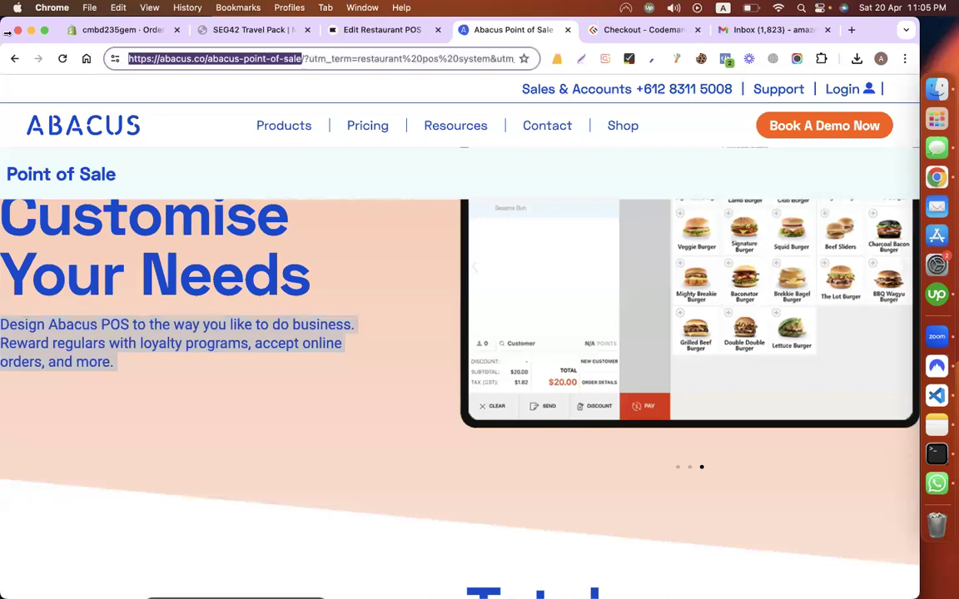
pyautogui.click(352, 31)
pyautogui.click(142, 268)
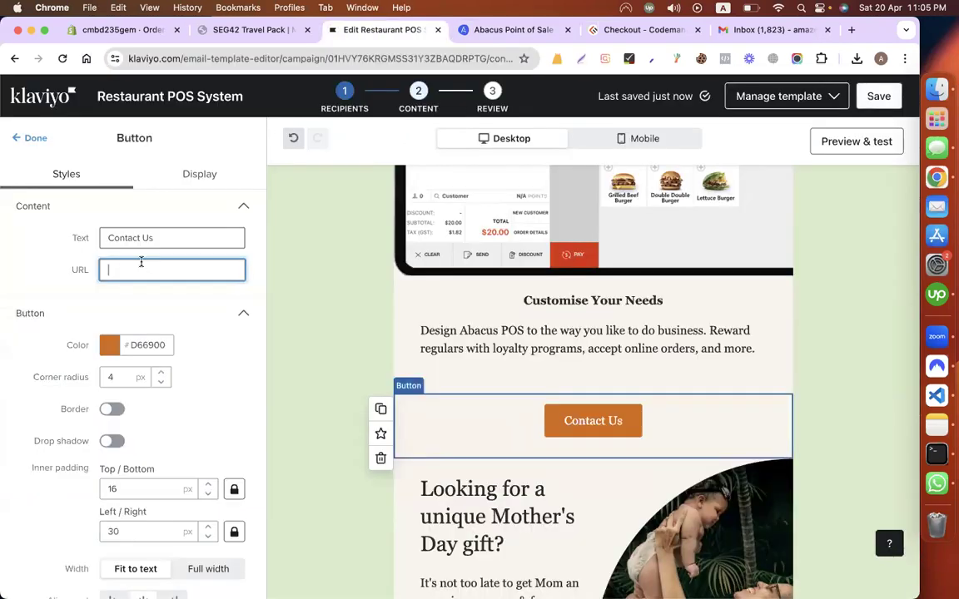
pyautogui.press('super+v')
pyautogui.click(404, 438)
# Step: Recheck the Customise Your Needs text block, then return to the Abacus page
pyautogui.scroll(-2, 405, 437)
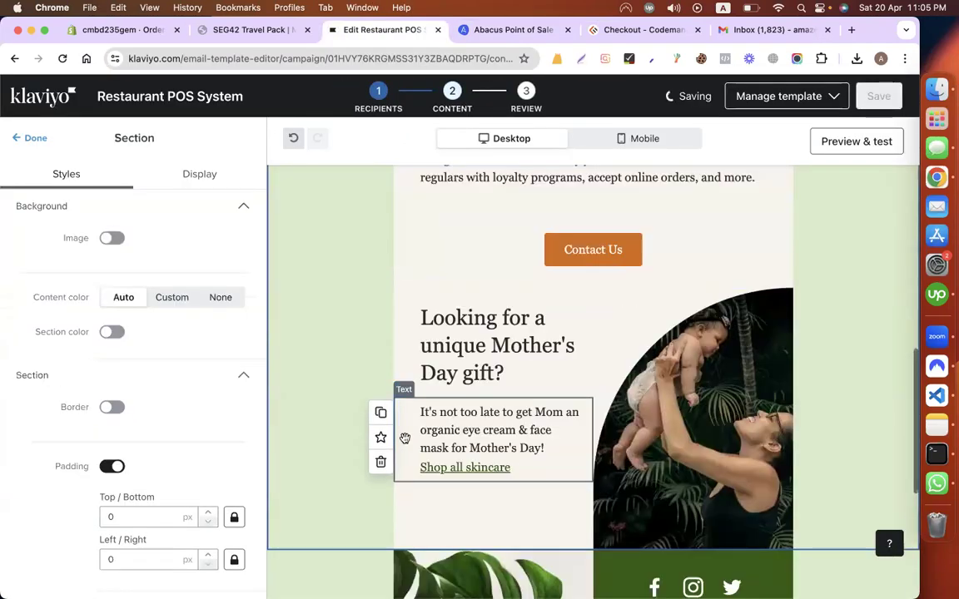
pyautogui.scroll(1, 559, 339)
pyautogui.click(469, 273)
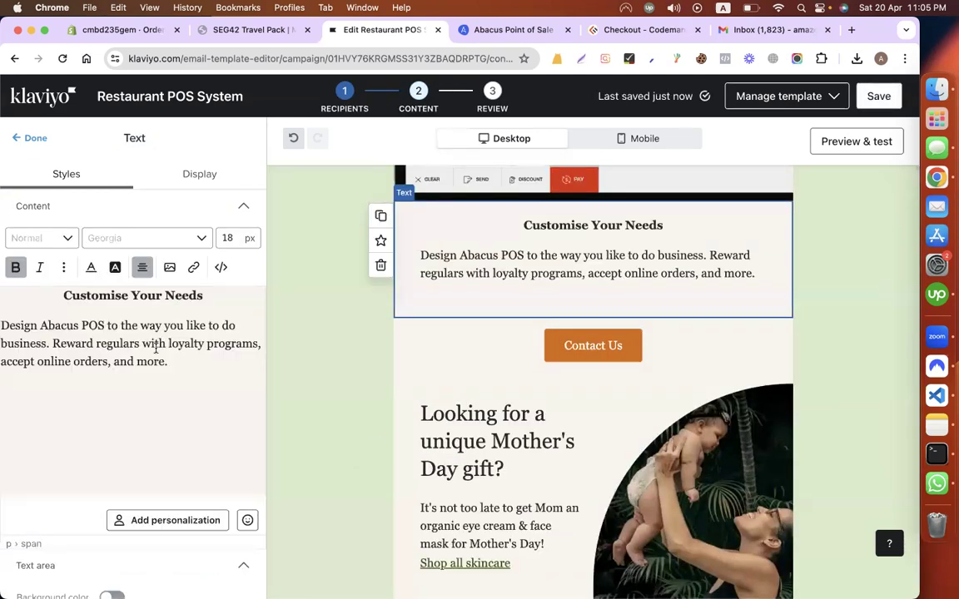
pyautogui.click(169, 388)
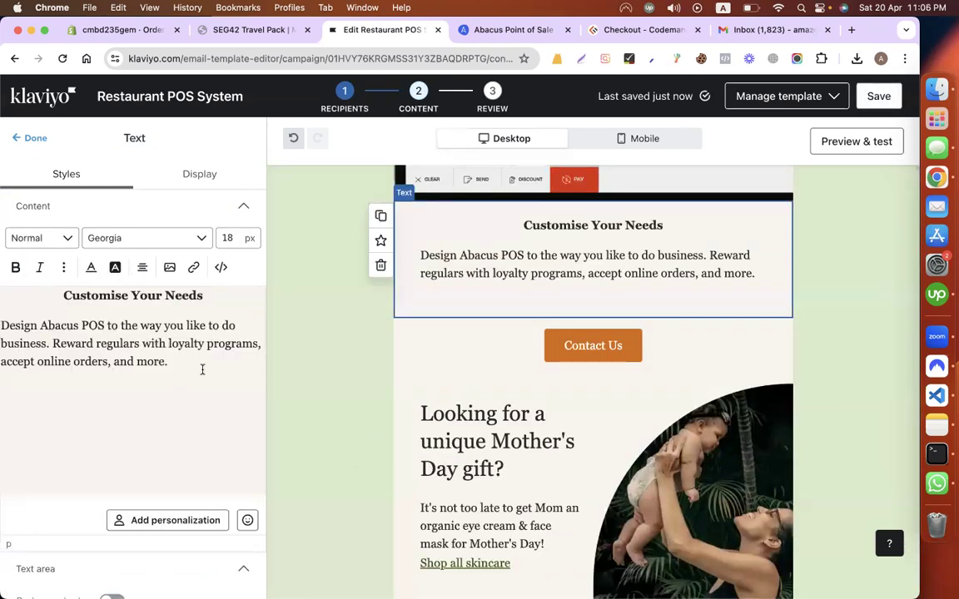
pyautogui.scroll(-2, 578, 306)
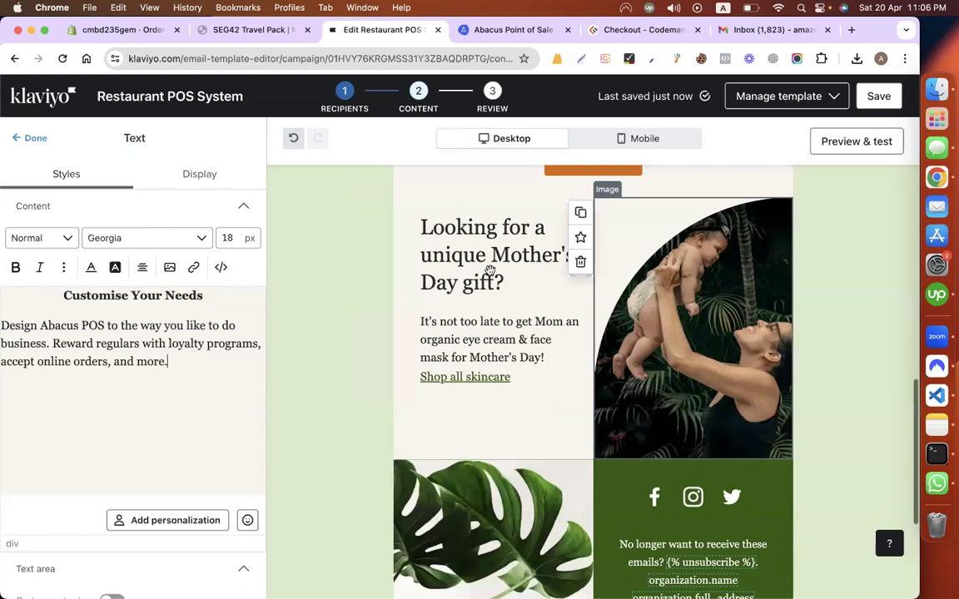
pyautogui.scroll(1, 491, 270)
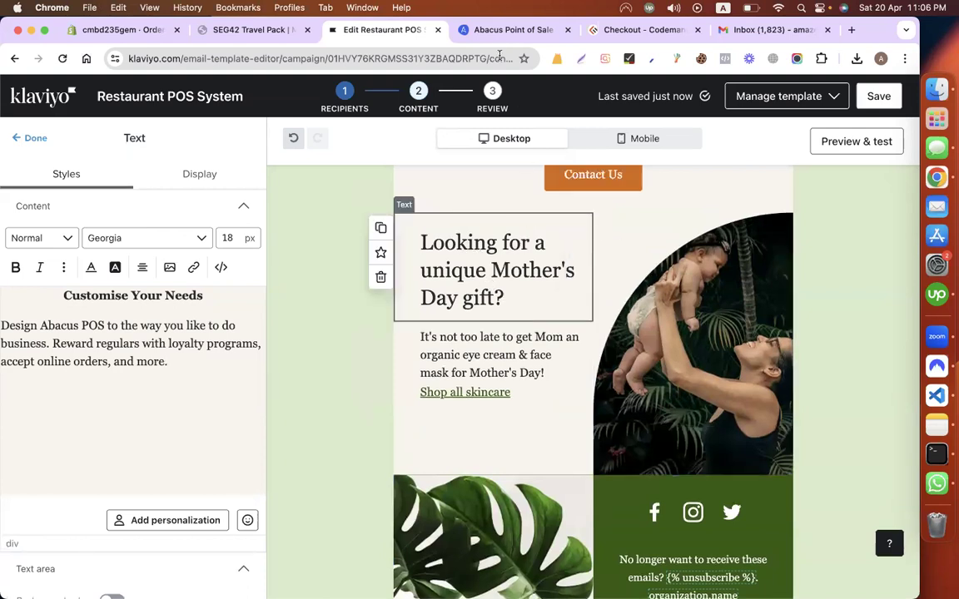
pyautogui.hotkey('ctrl', 'Tab')
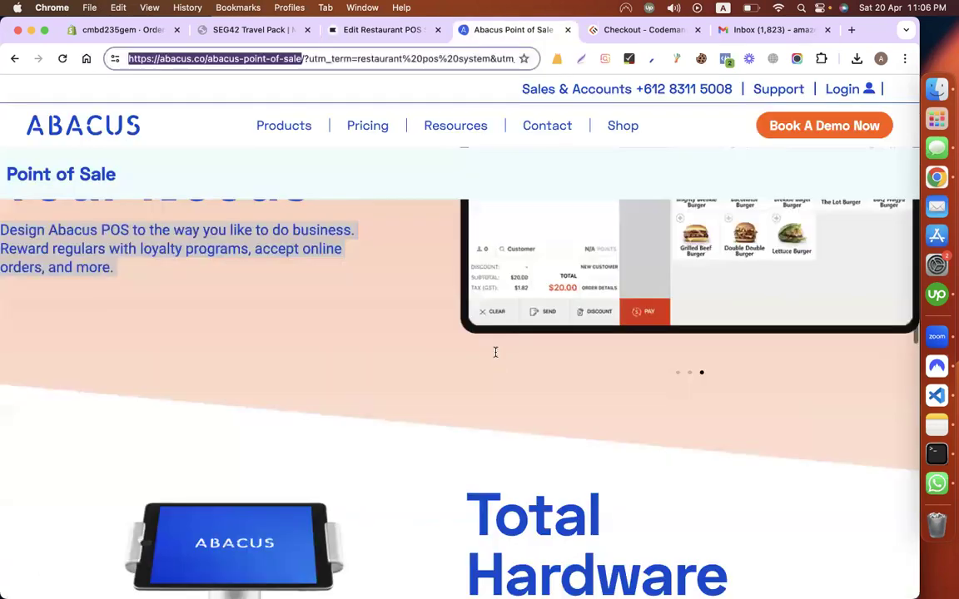
# Step: Scroll the Abacus Point of Sale page to the printer, scale and card terminal hardware
pyautogui.scroll(-10, 495, 353)
pyautogui.scroll(-1, 495, 357)
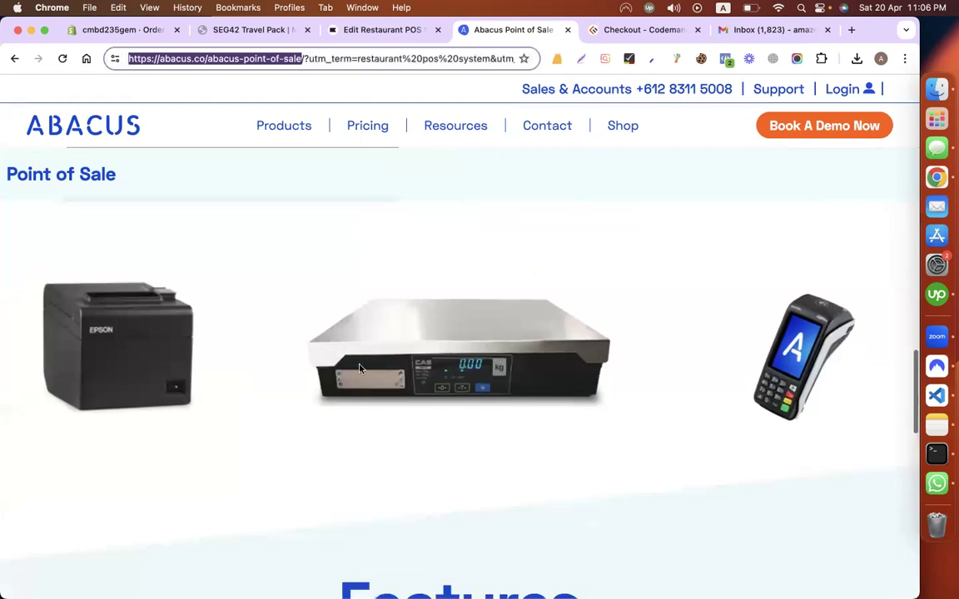
pyautogui.scroll(1, 116, 345)
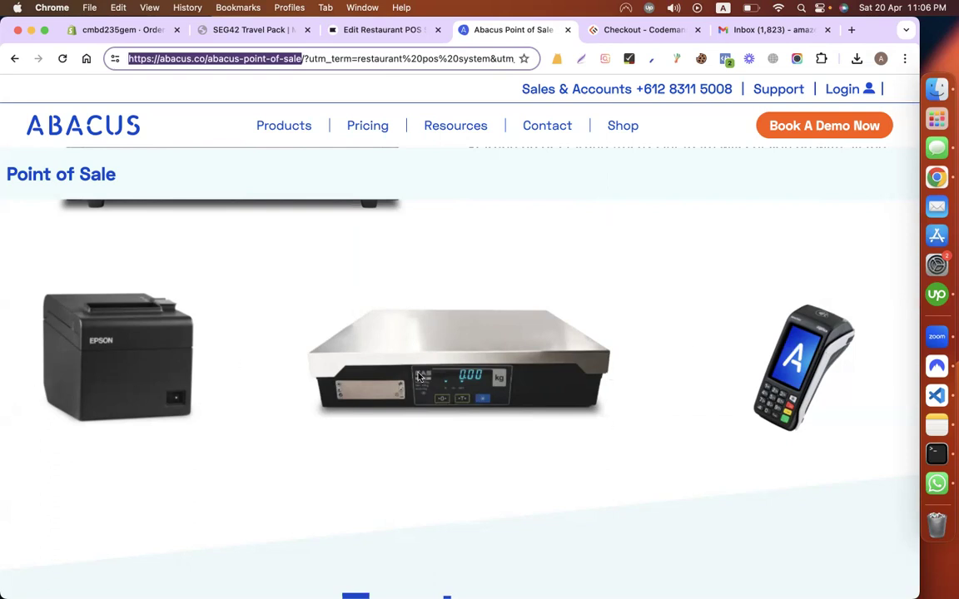
# Step: Delete the Mother's Day gift section, including its heading, mother-and-baby image and empty columns
pyautogui.click(360, 32)
pyautogui.scroll(1, 444, 257)
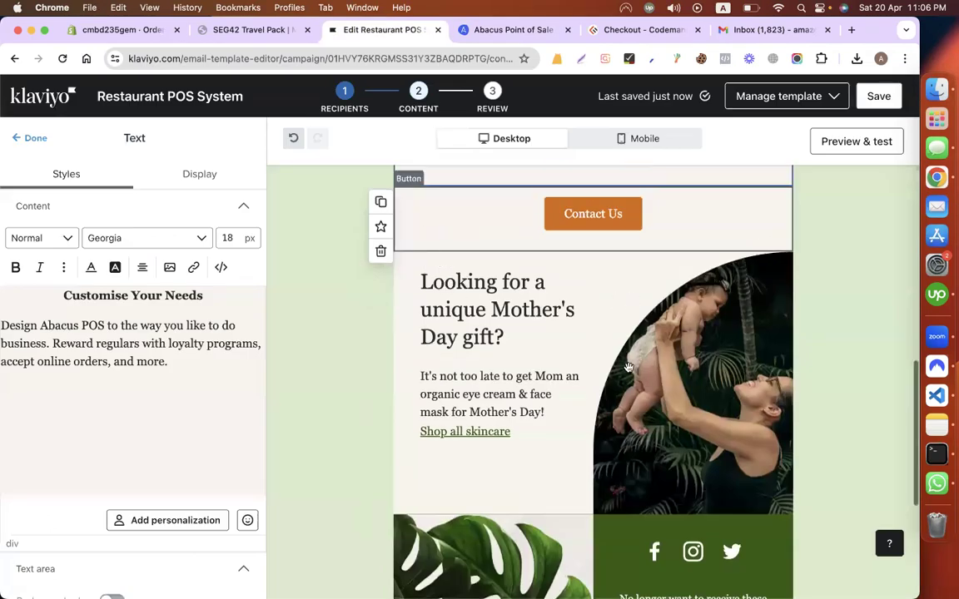
pyautogui.click(507, 487)
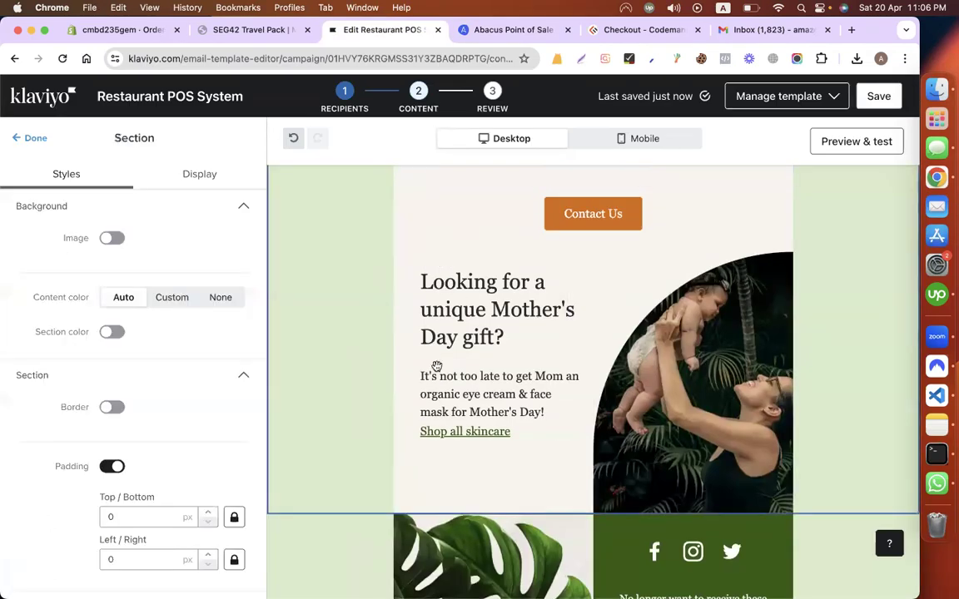
pyautogui.scroll(1, 408, 364)
pyautogui.click(383, 366)
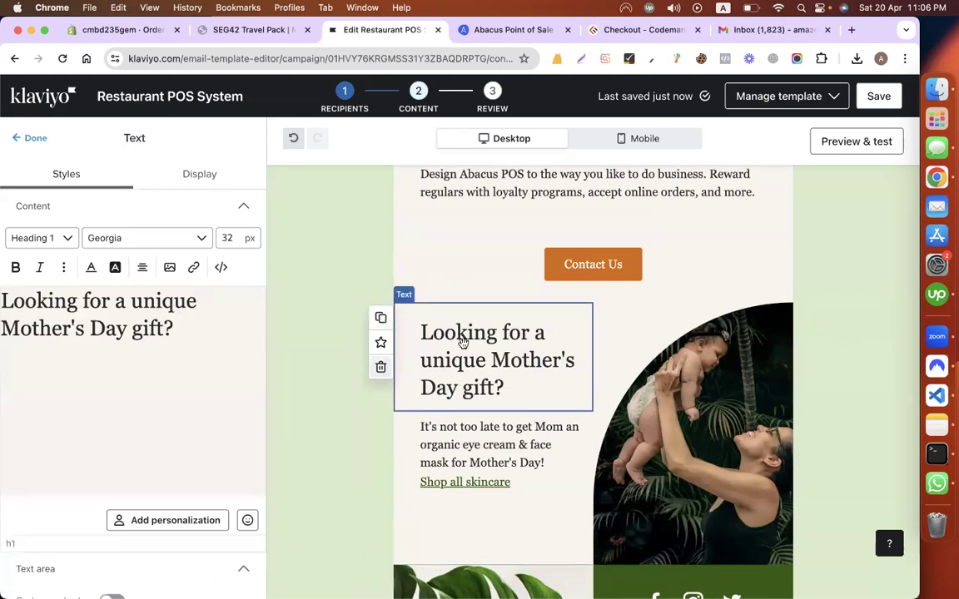
pyautogui.click(382, 367)
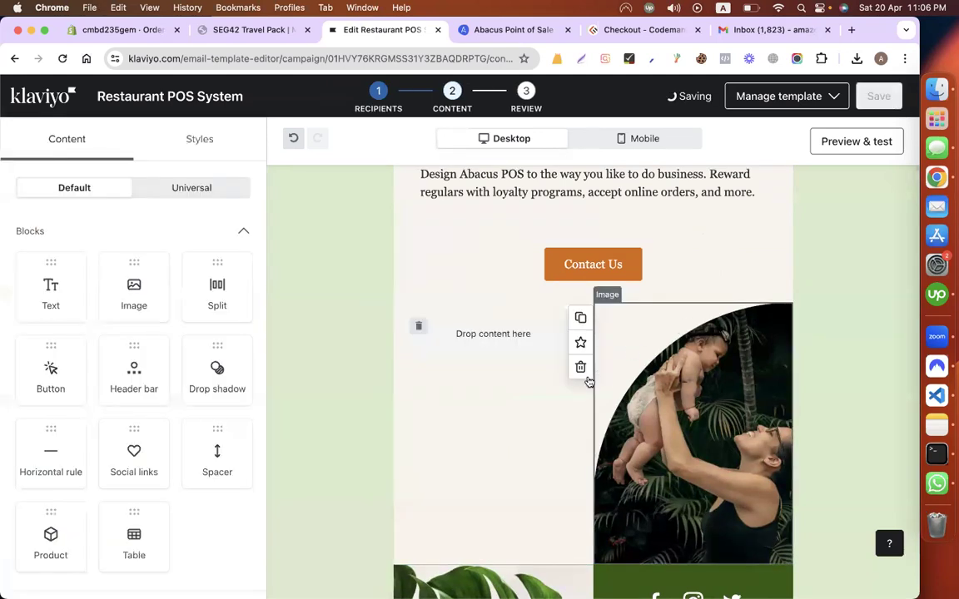
pyautogui.click(581, 372)
pyautogui.click(618, 330)
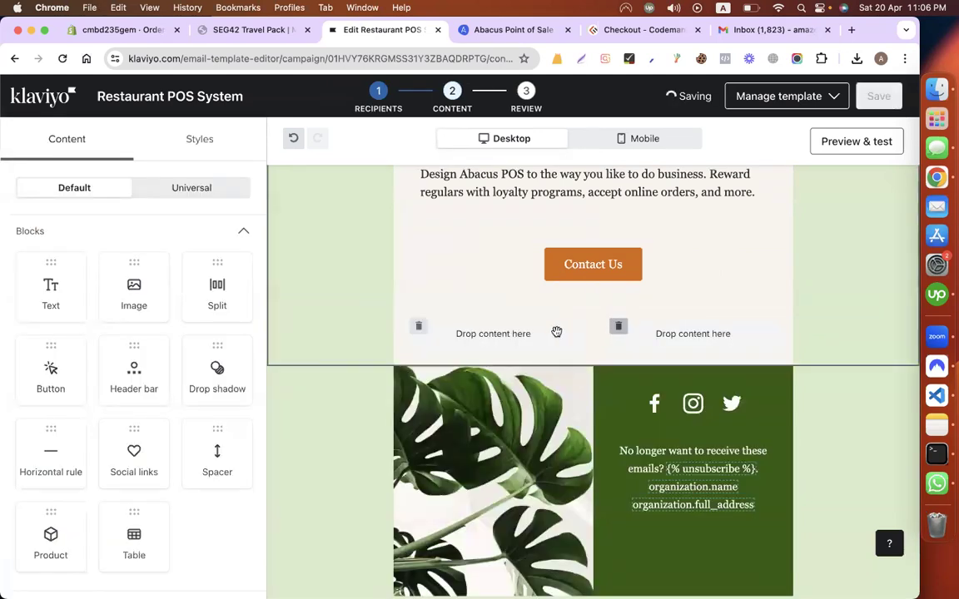
pyautogui.click(425, 330)
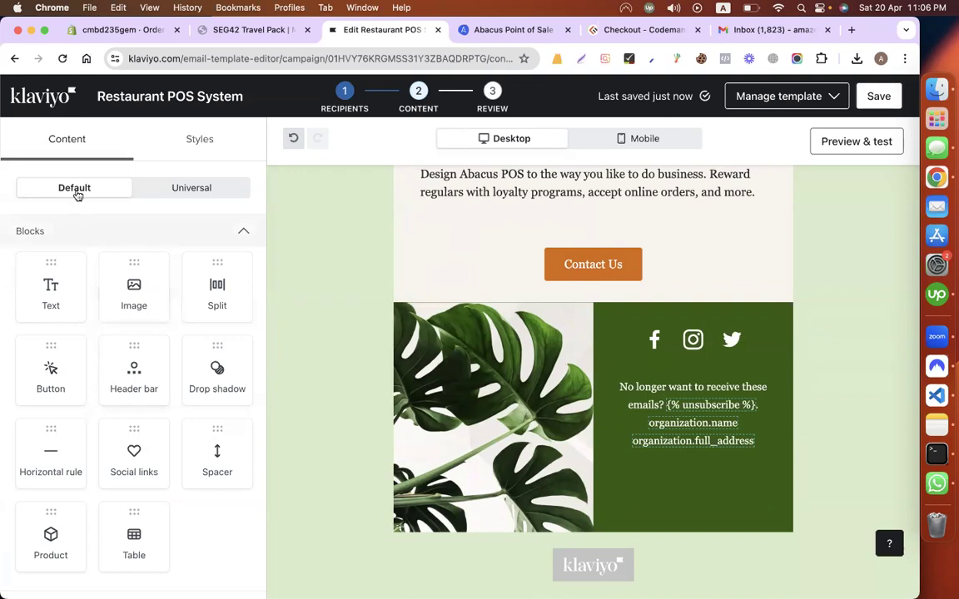
# Step: Insert a three-equal-column layout beneath the Contact Us button
pyautogui.click(204, 186)
pyautogui.click(75, 188)
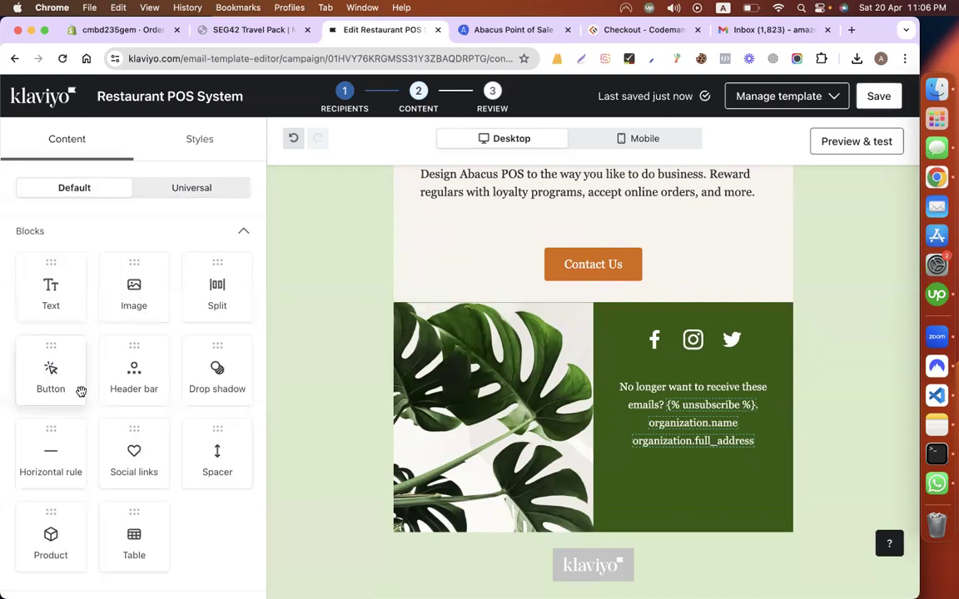
pyautogui.scroll(-3, 125, 392)
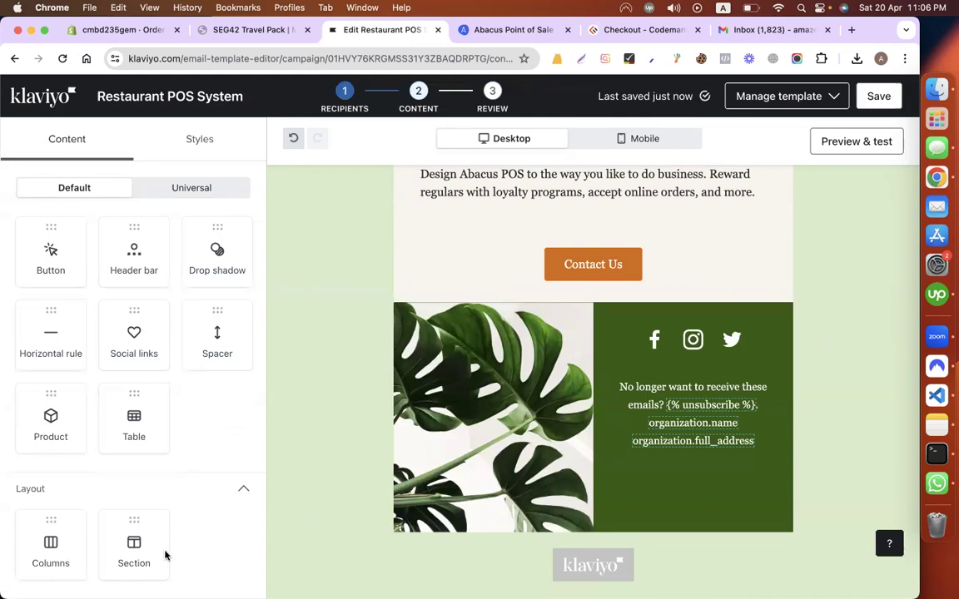
pyautogui.moveTo(512, 326); pyautogui.dragTo(514, 296)
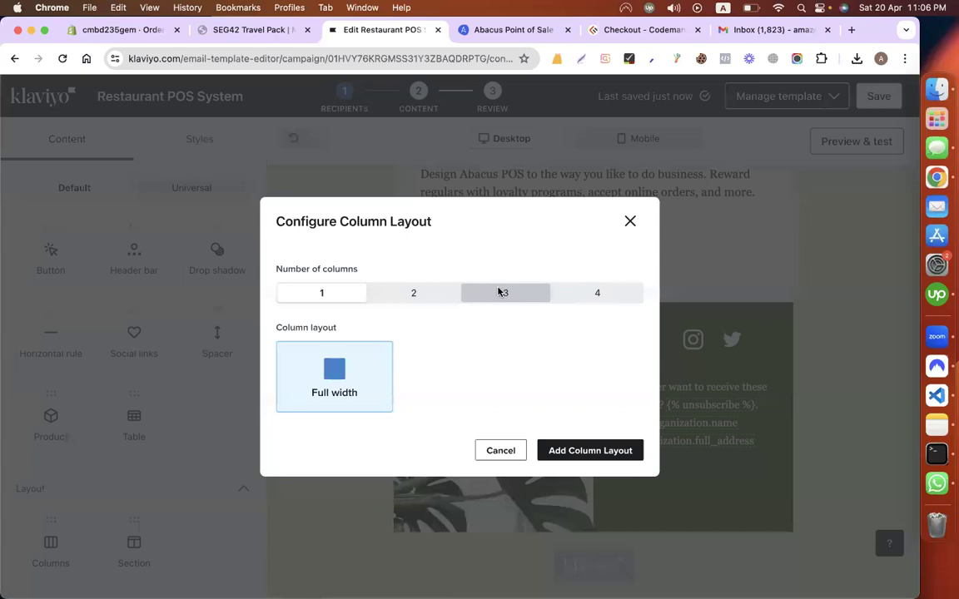
pyautogui.click(499, 292)
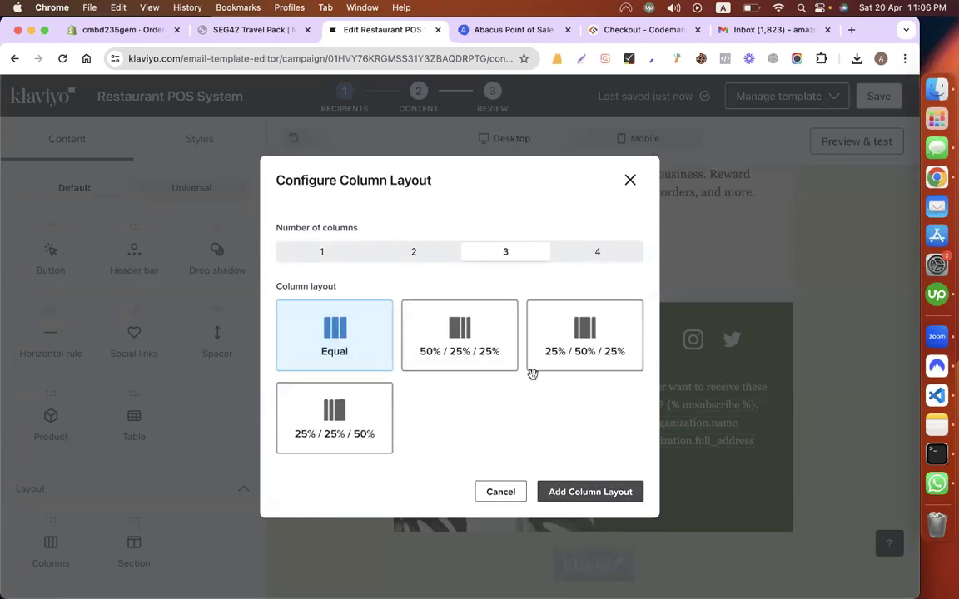
pyautogui.scroll(1, 77, 298)
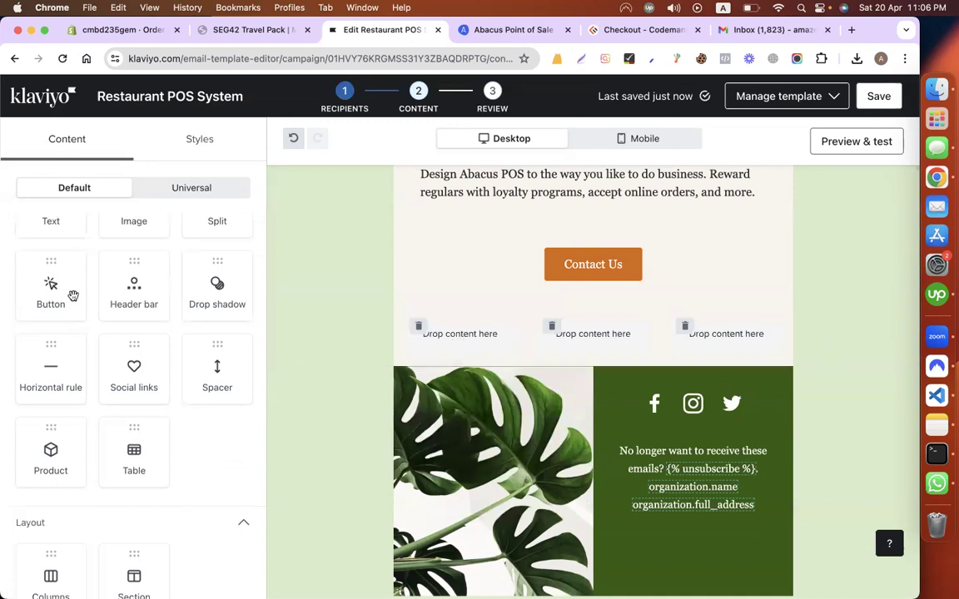
pyautogui.scroll(2, 158, 287)
# Step: Put an image block in column one and import the Epson printer image by URL
pyautogui.moveTo(462, 335); pyautogui.dragTo(460, 337)
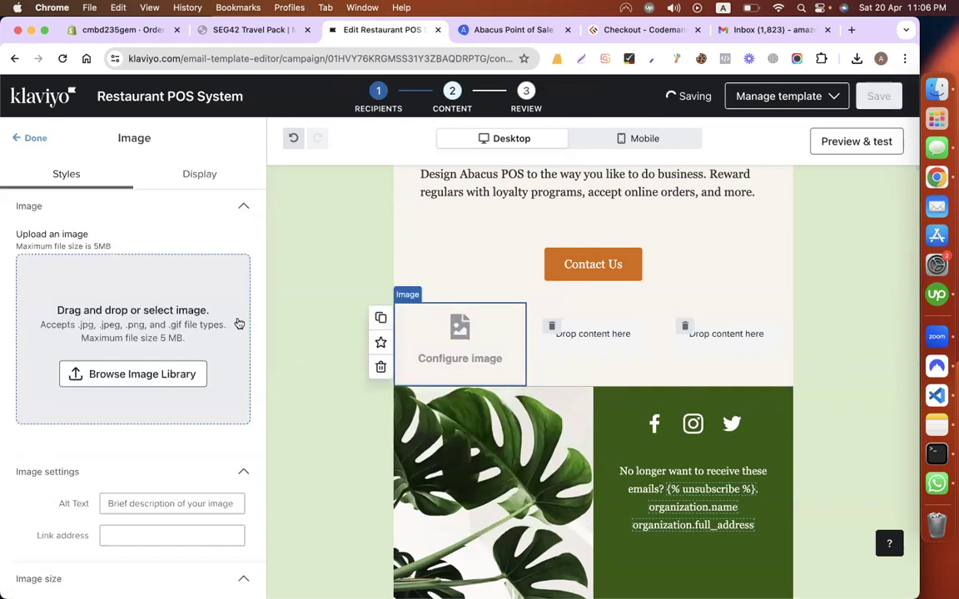
pyautogui.hotkey('ctrl', 'Tab')
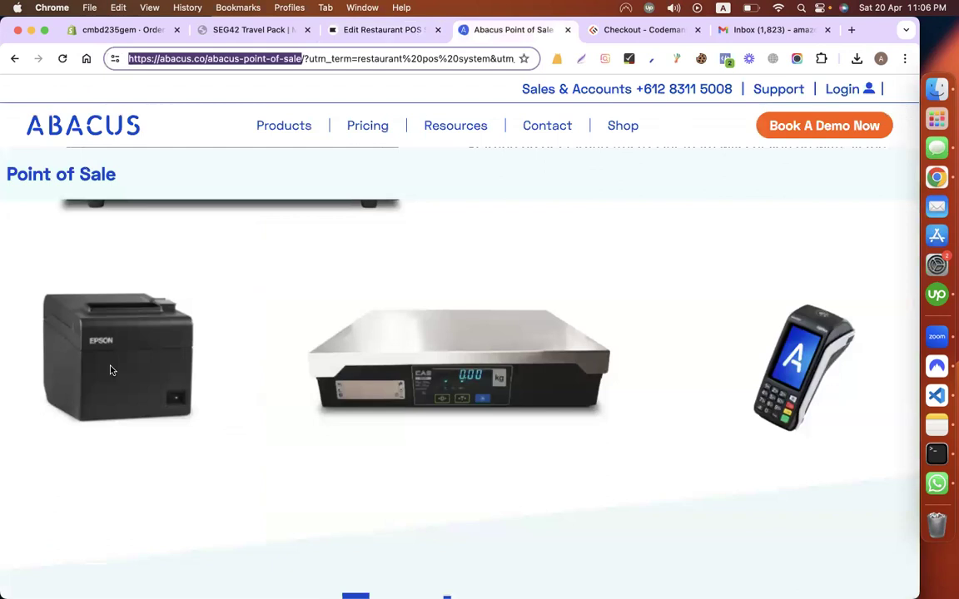
pyautogui.rightClick(114, 367)
pyautogui.hotkey('ctrl', 'shift', 'Tab')
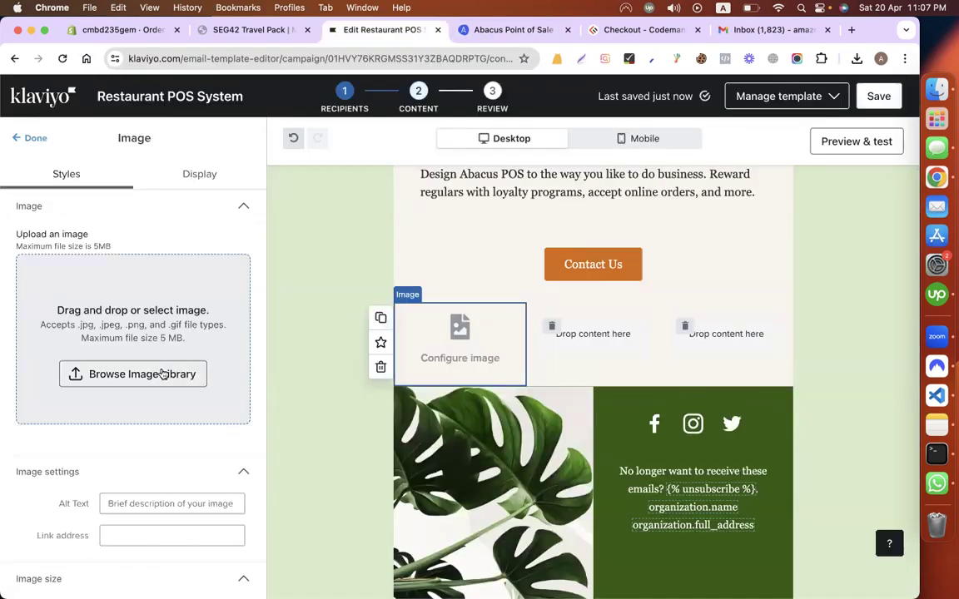
pyautogui.click(133, 374)
pyautogui.click(185, 252)
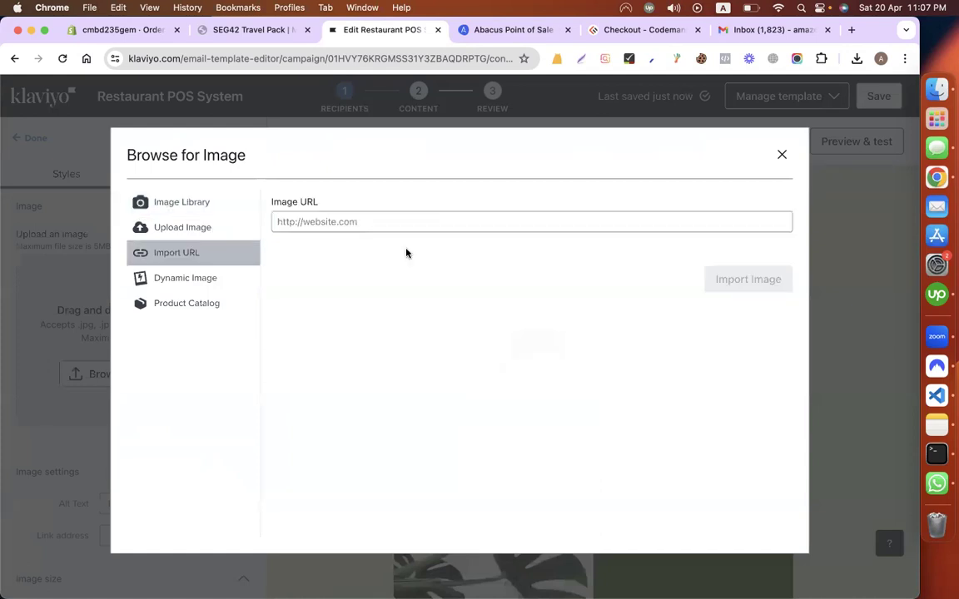
pyautogui.click(428, 223)
pyautogui.press('super+v')
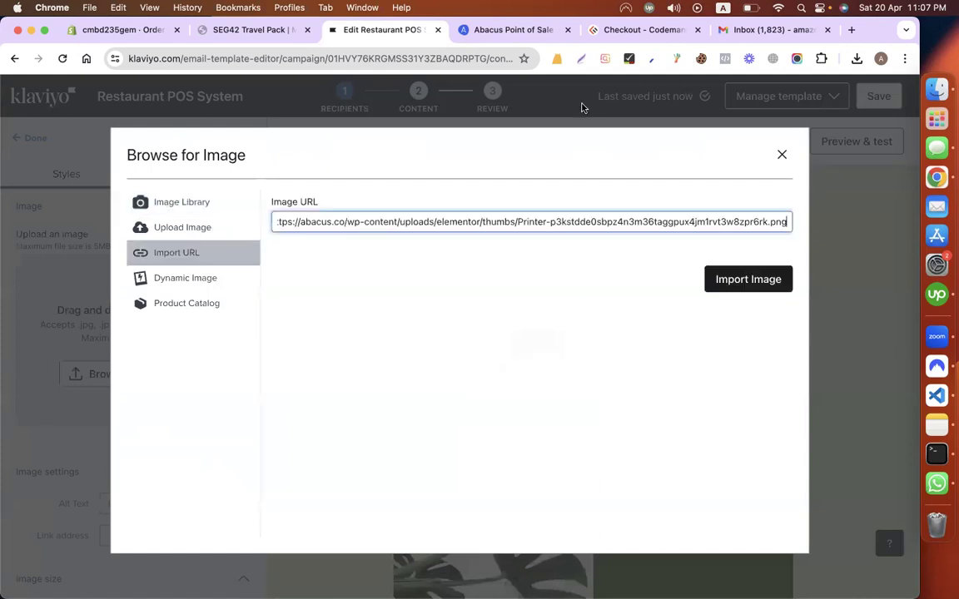
pyautogui.click(749, 278)
# Step: Copy the scale picture's address from Abacus and finish the printer image
pyautogui.hotkey('ctrl', 'Tab')
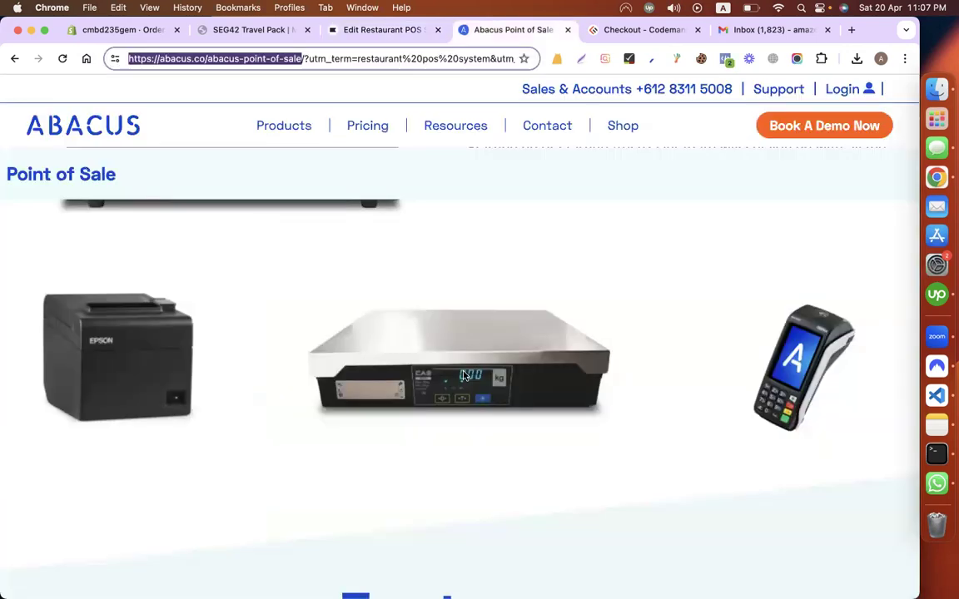
pyautogui.rightClick(488, 424)
pyautogui.click(383, 31)
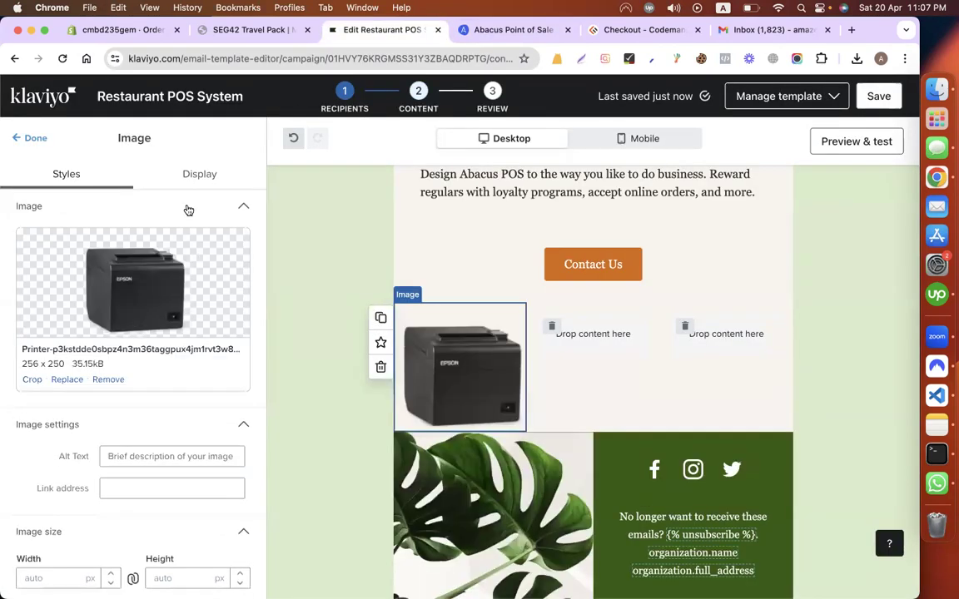
pyautogui.click(33, 139)
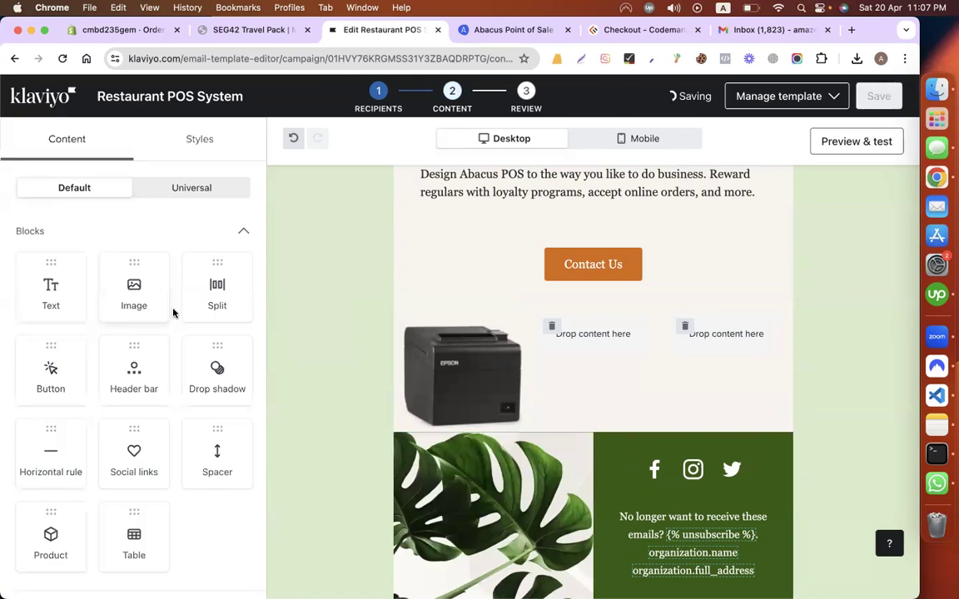
# Step: Add an image block to column two and import the Abacus scale image by URL
pyautogui.moveTo(561, 352); pyautogui.dragTo(510, 319)
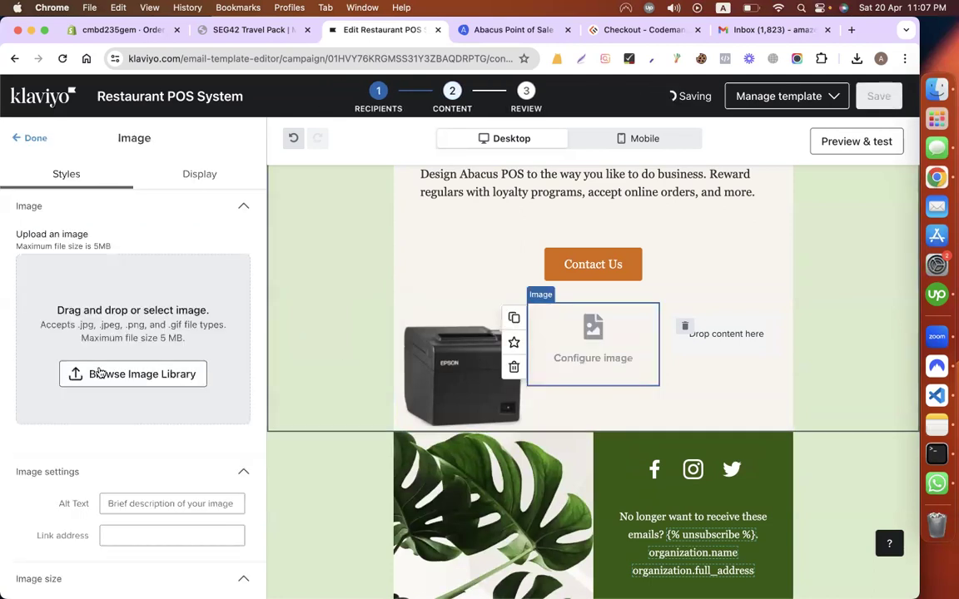
pyautogui.click(191, 283)
pyautogui.click(173, 253)
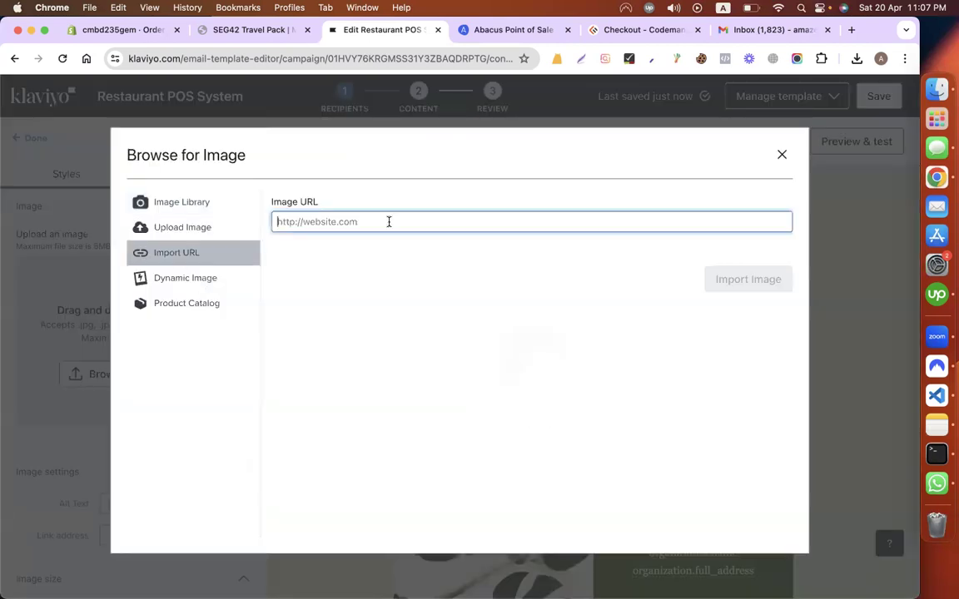
pyautogui.press('super+v')
pyautogui.press('Return')
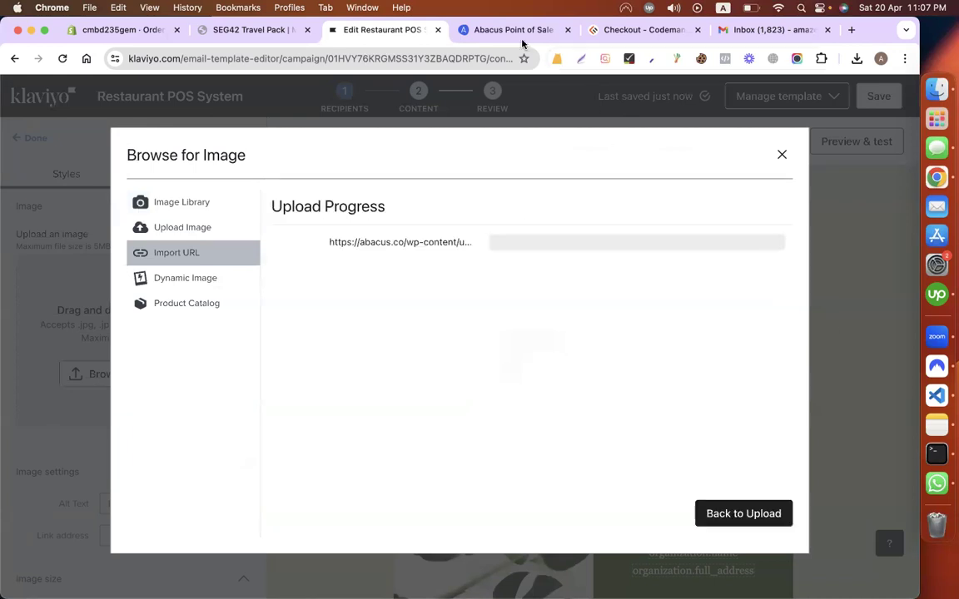
pyautogui.hotkey('ctrl', 'Tab')
pyautogui.rightClick(592, 364)
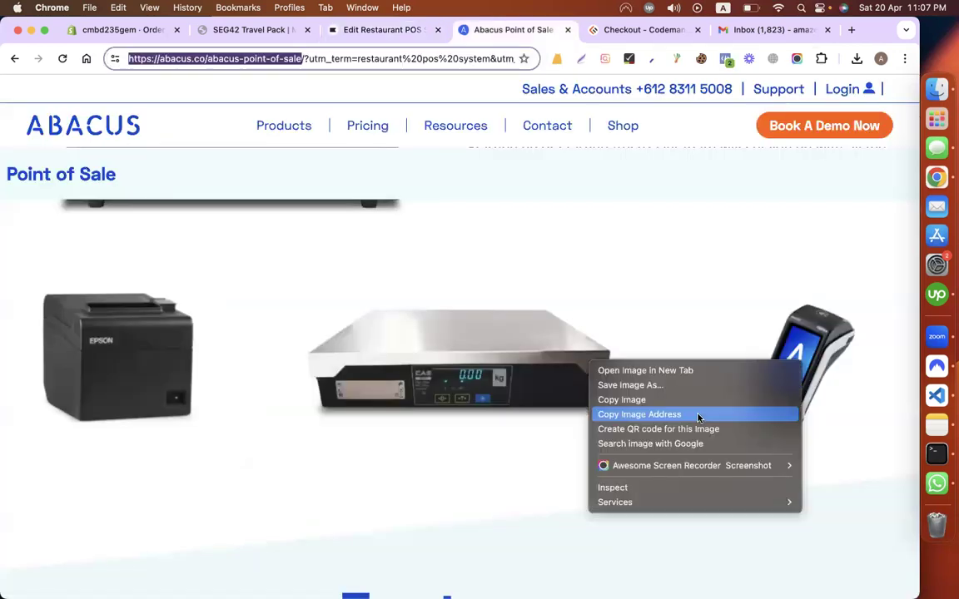
pyautogui.click(281, 33)
pyautogui.hotkey('ctrl', 'Tab')
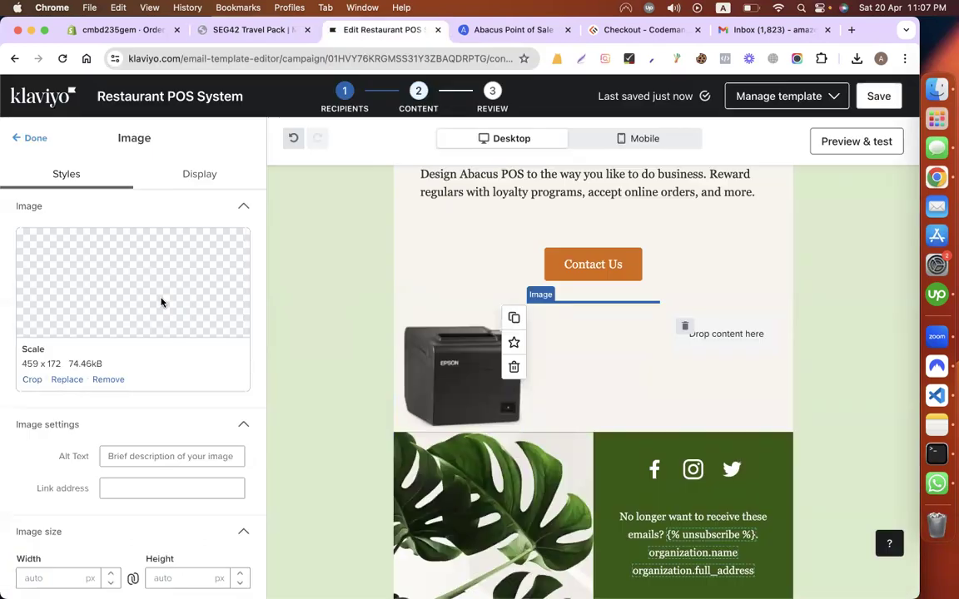
pyautogui.click(23, 137)
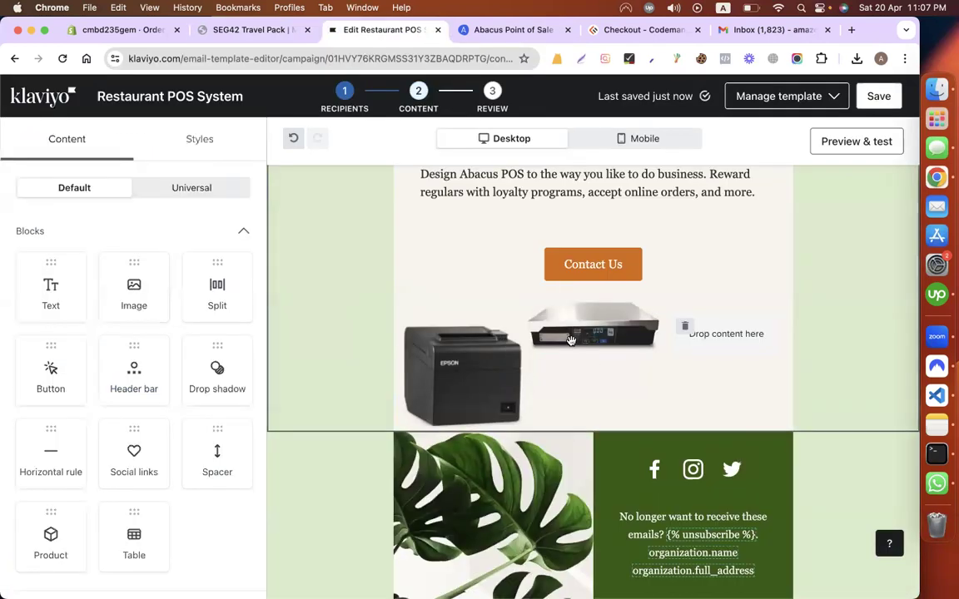
# Step: Try left alignment on the scale image, then set it back to centred
pyautogui.click(571, 339)
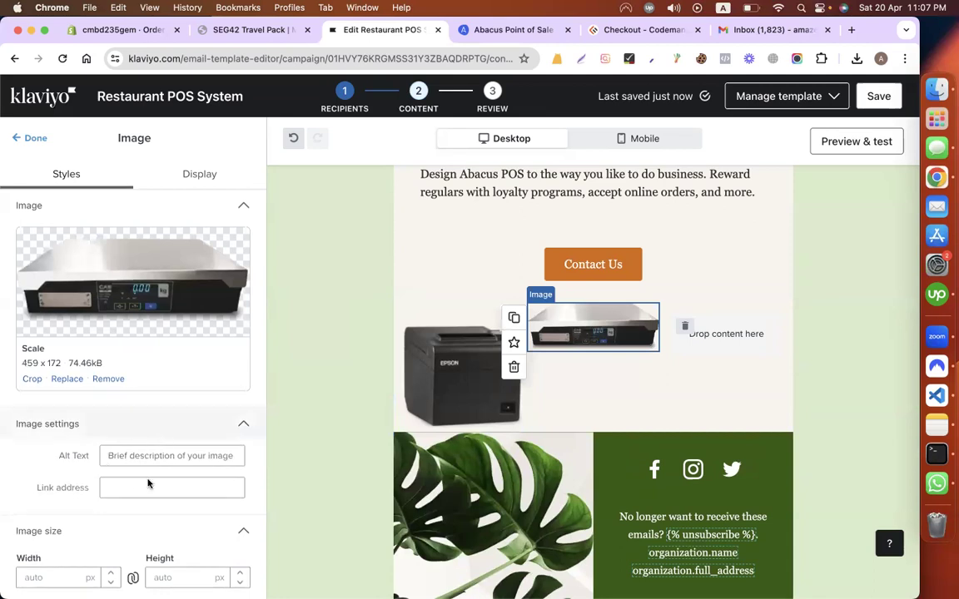
pyautogui.scroll(-3, 148, 483)
pyautogui.scroll(-3, 141, 383)
pyautogui.click(125, 368)
pyautogui.click(143, 367)
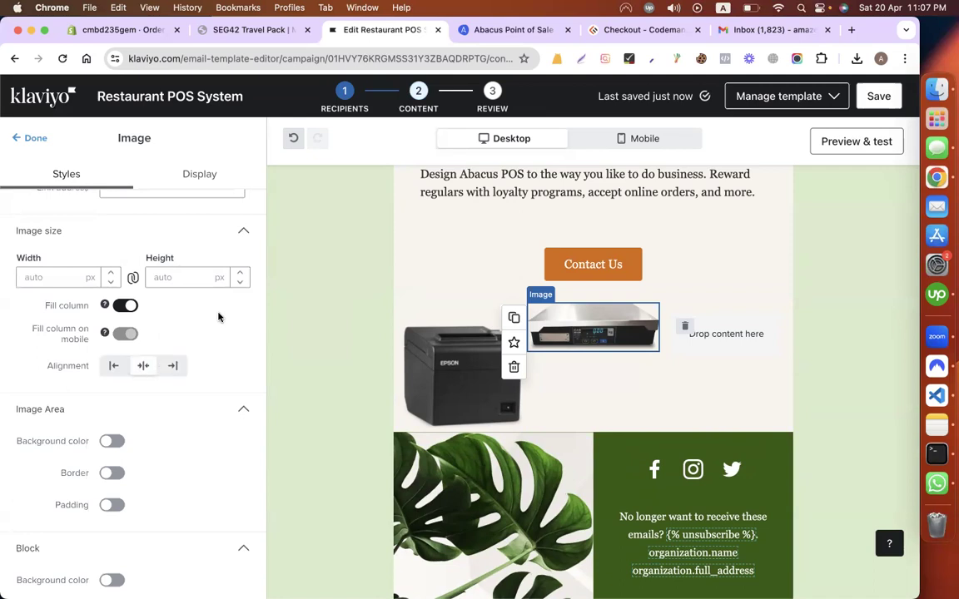
pyautogui.click(630, 332)
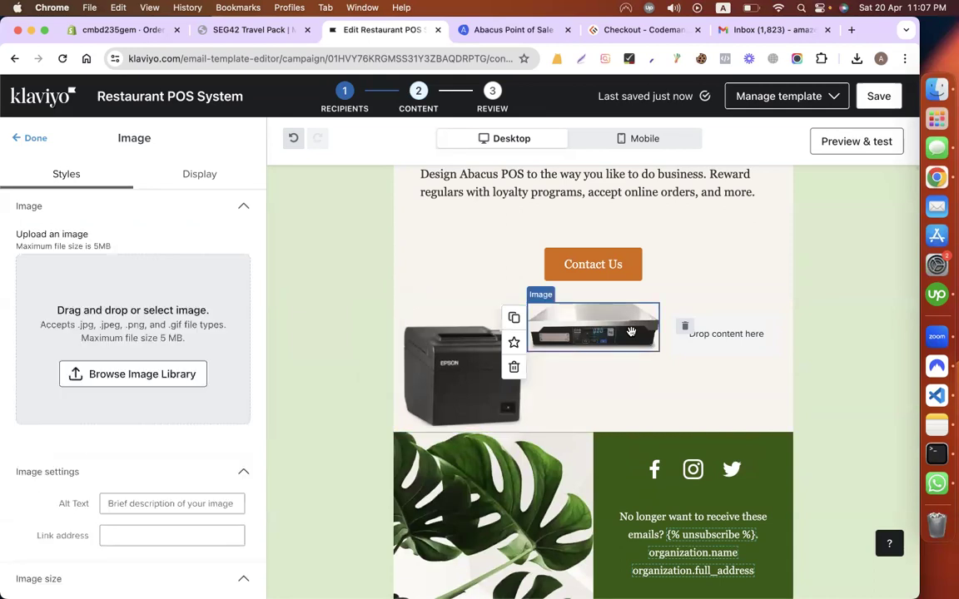
pyautogui.scroll(-2, 631, 332)
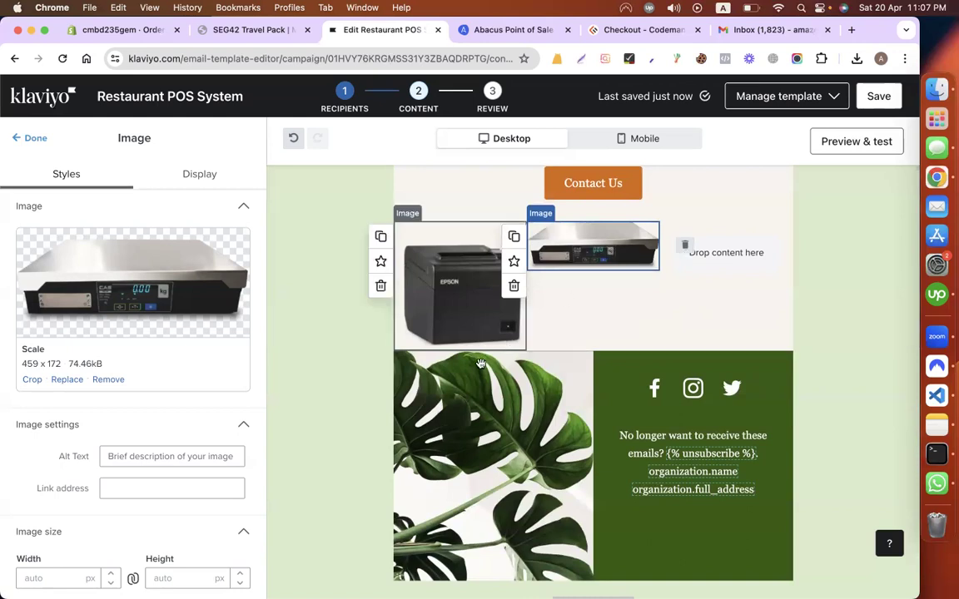
pyautogui.click(35, 139)
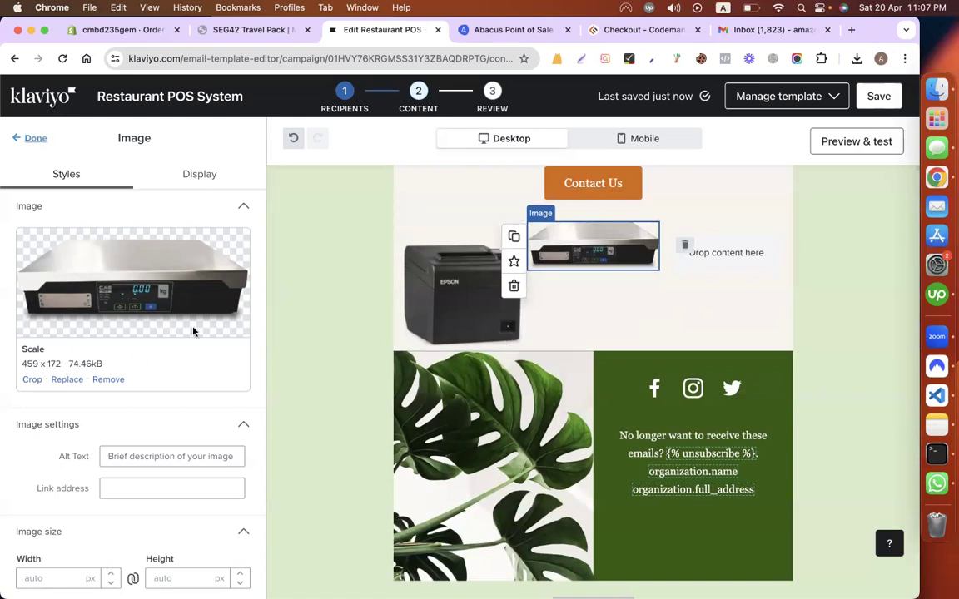
# Step: Add a full-width column row, move the scale image under the printer, remove the empty column
pyautogui.moveTo(125, 283); pyautogui.dragTo(463, 332)
pyautogui.moveTo(329, 298); pyautogui.dragTo(254, 295)
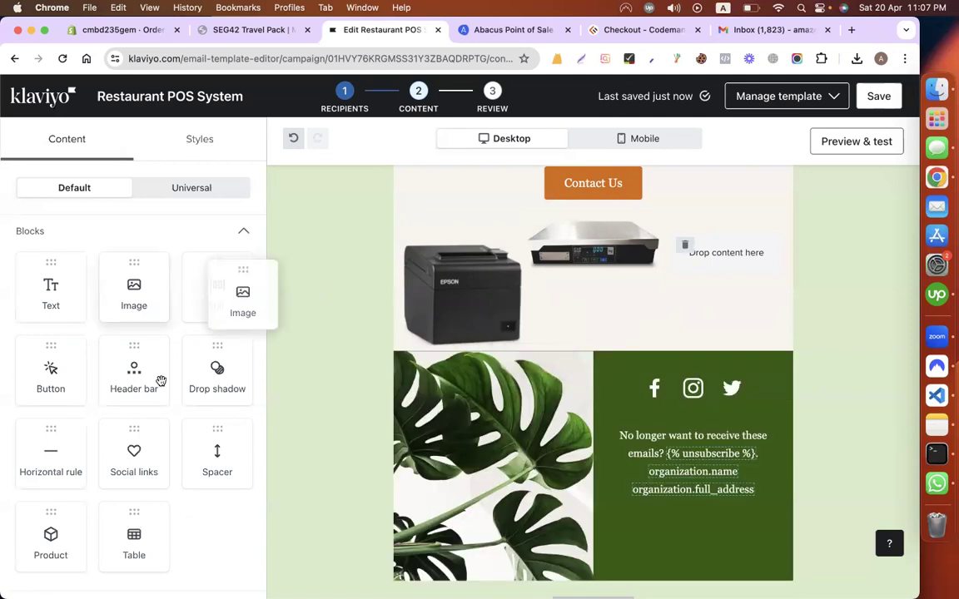
pyautogui.scroll(-3, 133, 374)
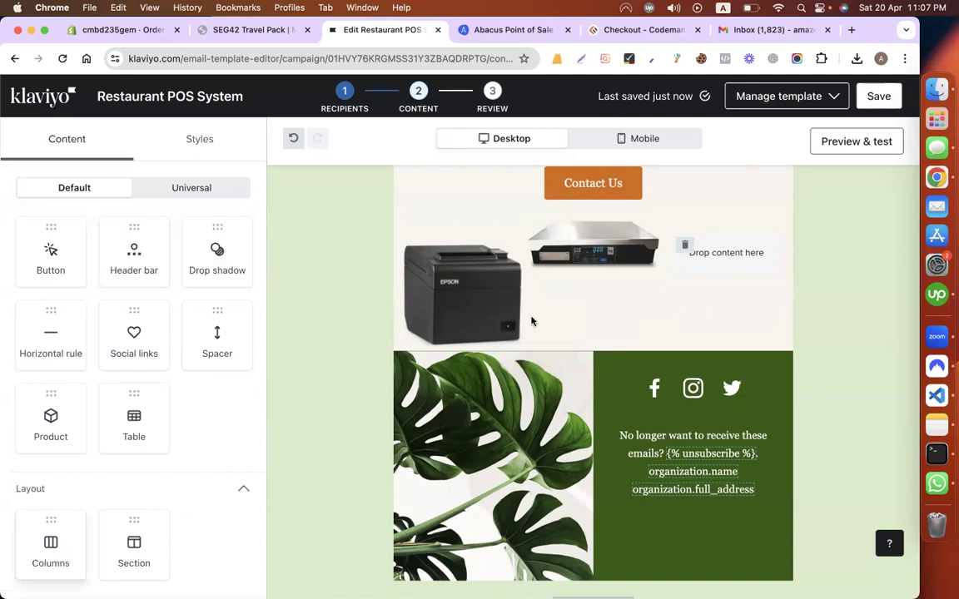
pyautogui.moveTo(533, 321); pyautogui.dragTo(533, 324)
pyautogui.click(592, 456)
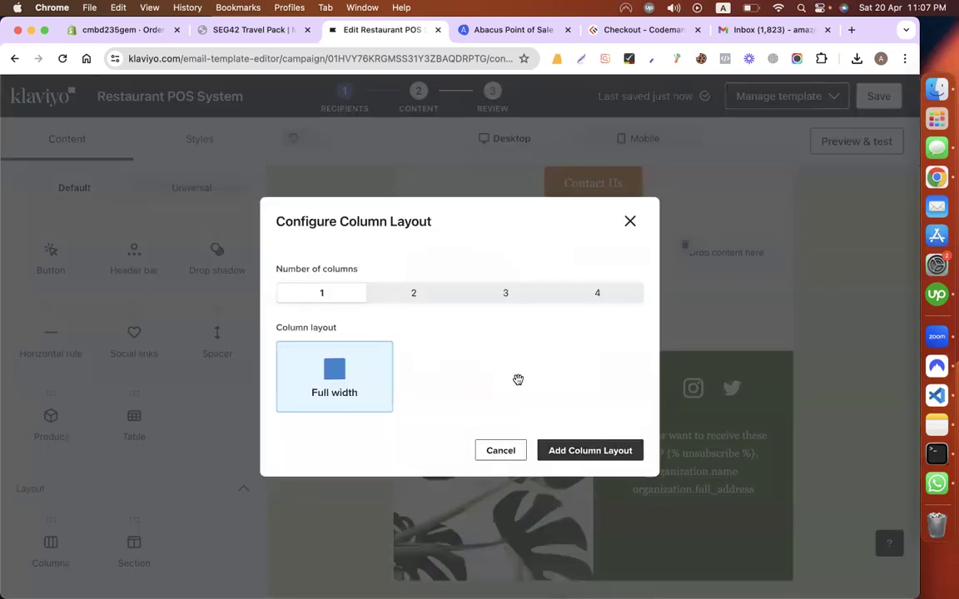
pyautogui.moveTo(597, 253); pyautogui.dragTo(587, 372)
pyautogui.click(685, 248)
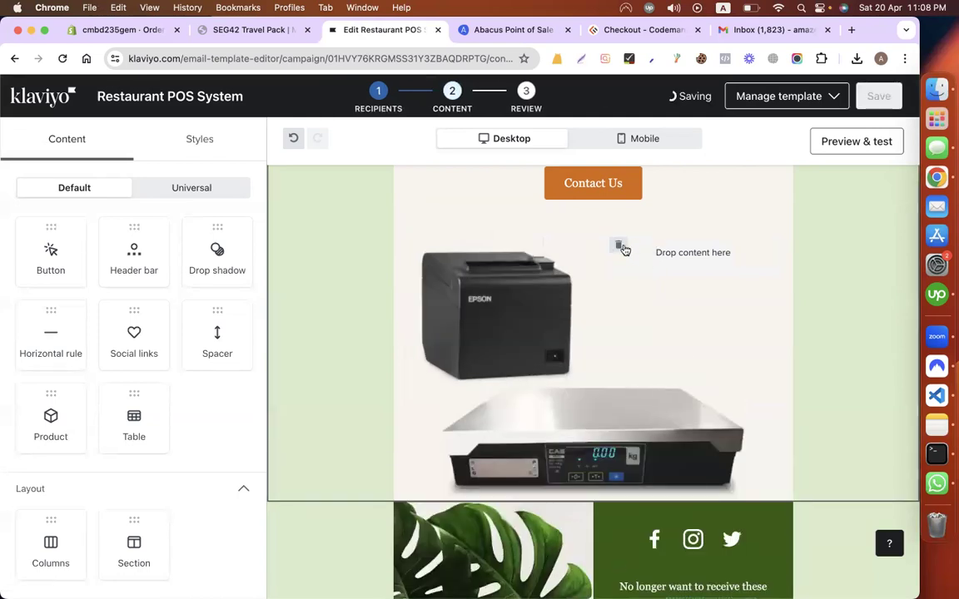
# Step: Place a new empty image block in the right column
pyautogui.scroll(3, 125, 283)
pyautogui.moveTo(127, 303); pyautogui.dragTo(692, 268)
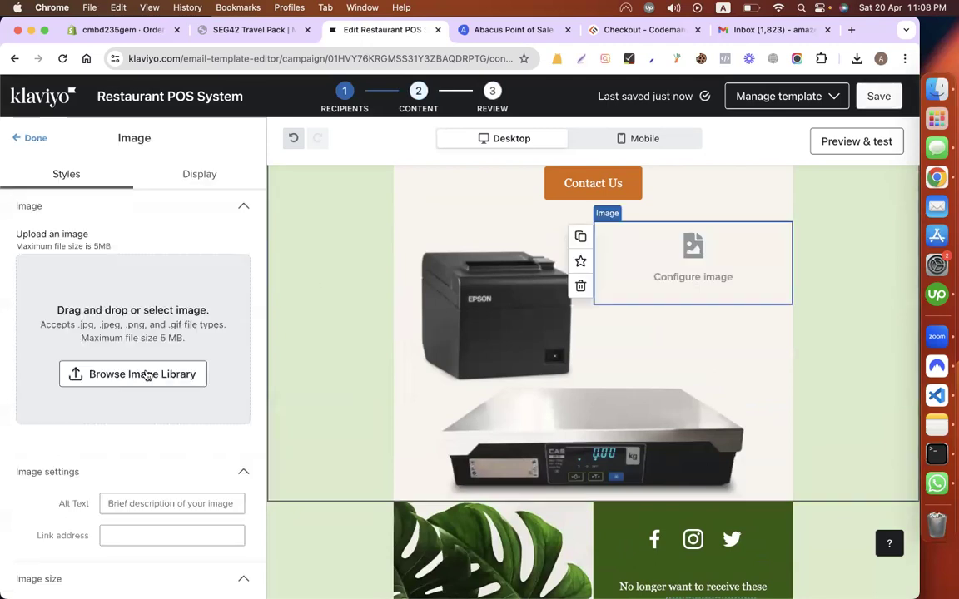
pyautogui.click(107, 358)
# Step: Import the Payment-Device card terminal image by URL into the right column
pyautogui.click(175, 251)
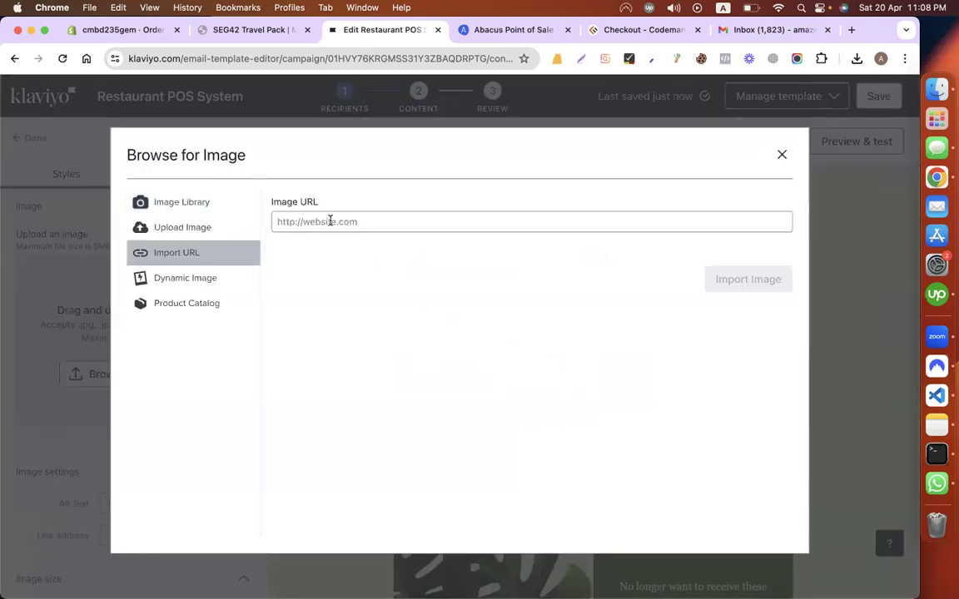
pyautogui.click(535, 232)
pyautogui.write('https://abacus.co/wp-content/uploads/2021/02/Payment-Device.png')
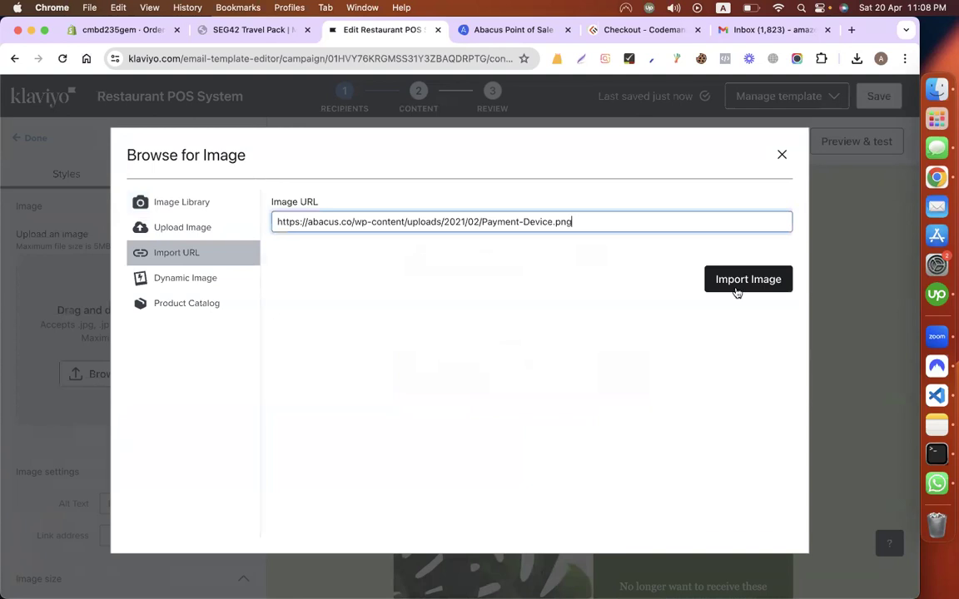
pyautogui.click(737, 283)
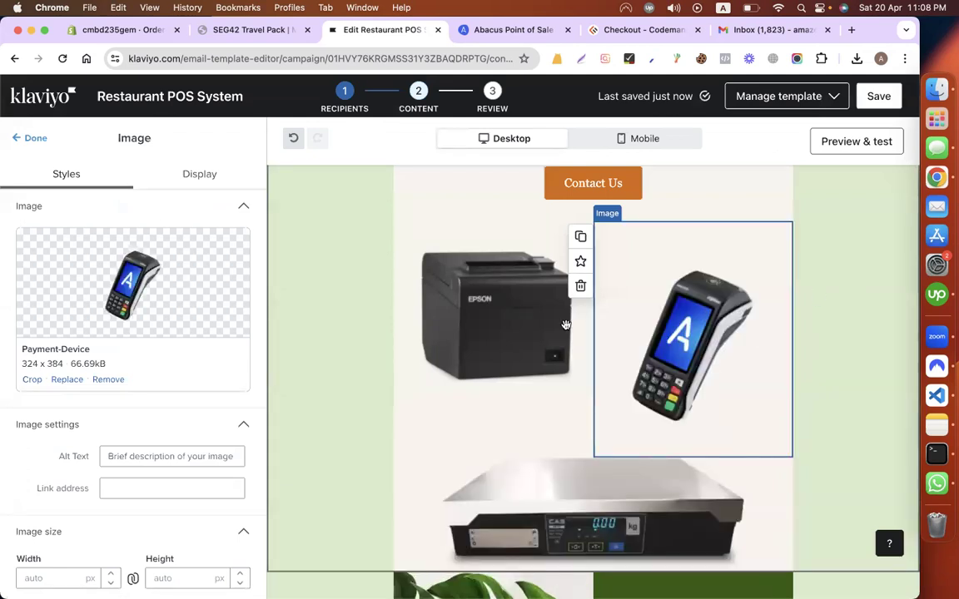
# Step: Delete the plant photo from the email footer
pyautogui.click(296, 422)
pyautogui.scroll(-3, 296, 422)
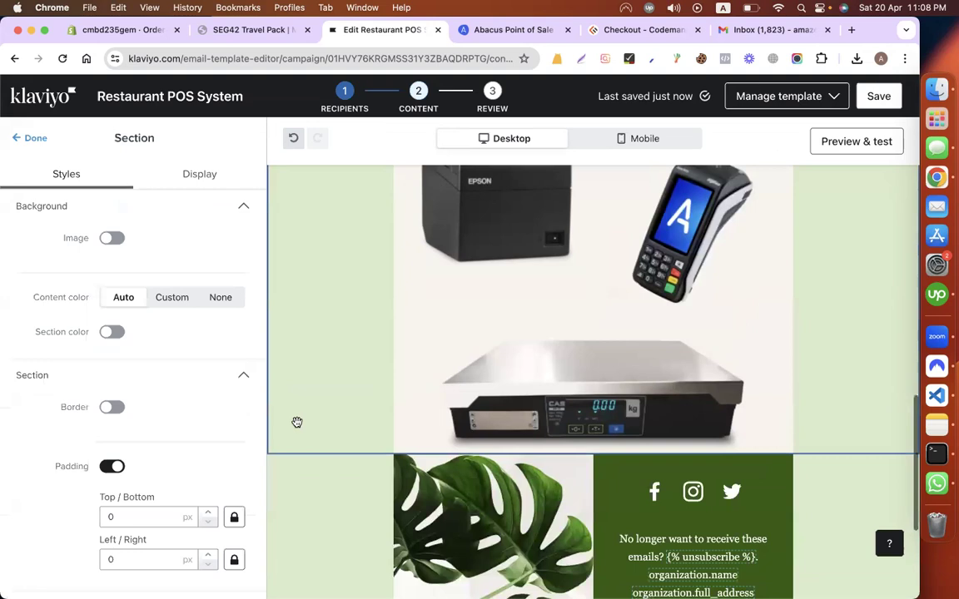
pyautogui.scroll(-3, 408, 341)
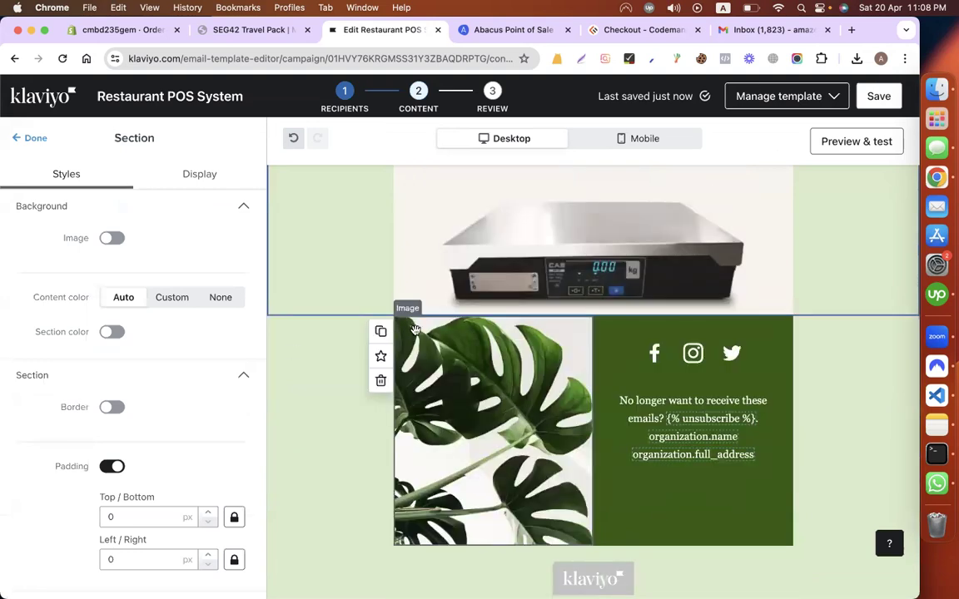
pyautogui.click(385, 376)
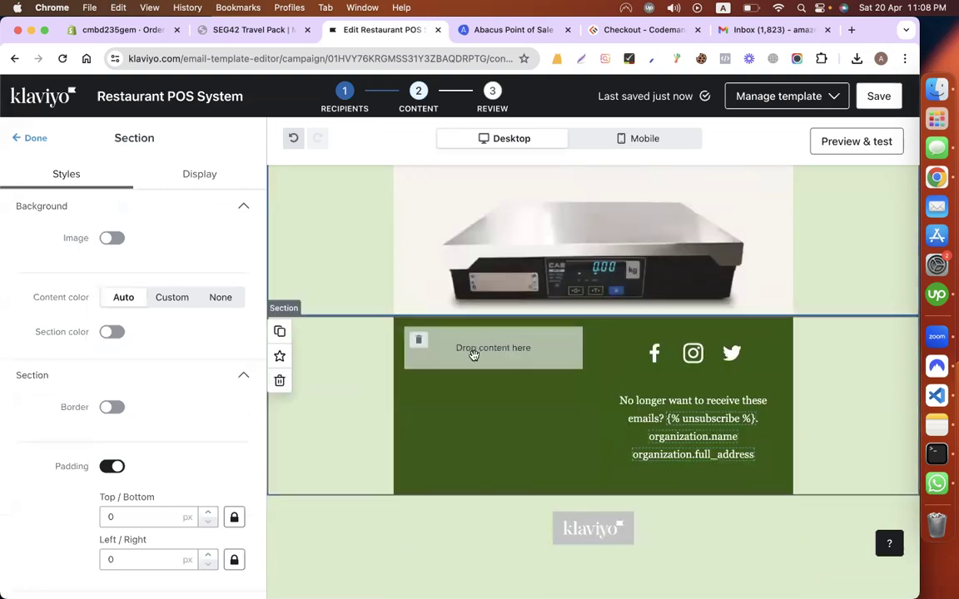
pyautogui.click(666, 357)
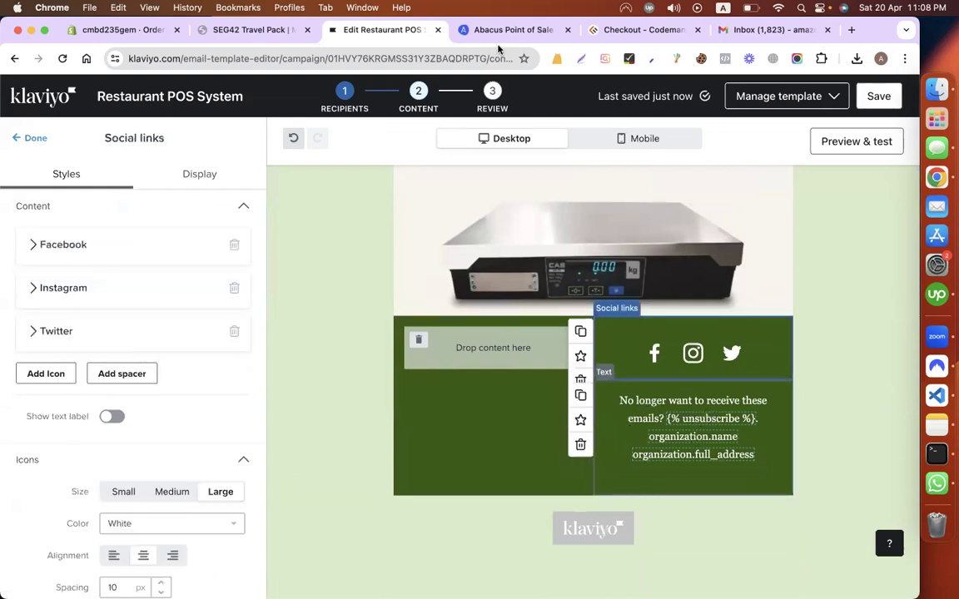
# Step: Copy the image address of the POS tablet picture on the Abacus page
pyautogui.hotkey('ctrl', 'Tab')
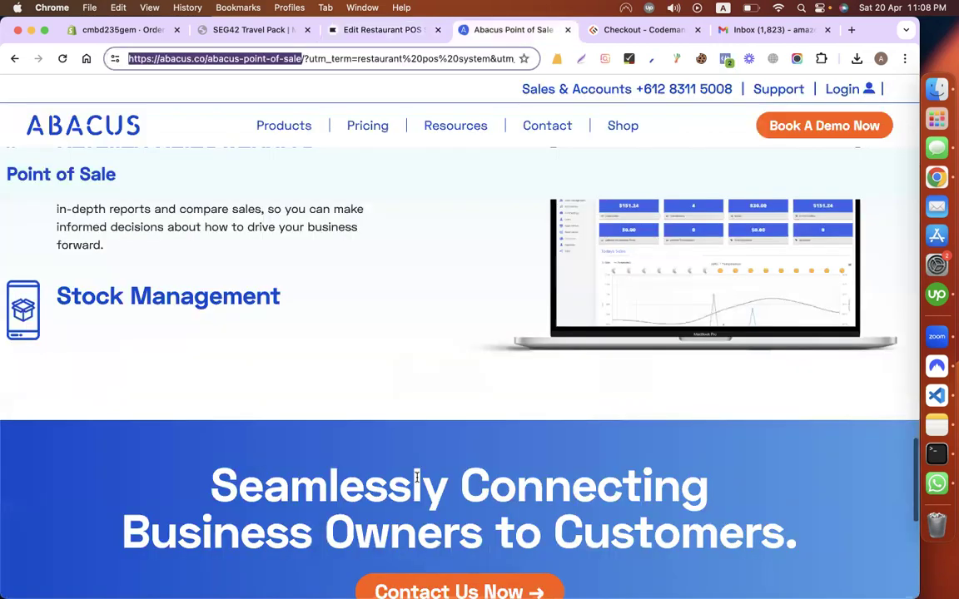
pyautogui.scroll(-3, 516, 416)
pyautogui.scroll(10, 418, 481)
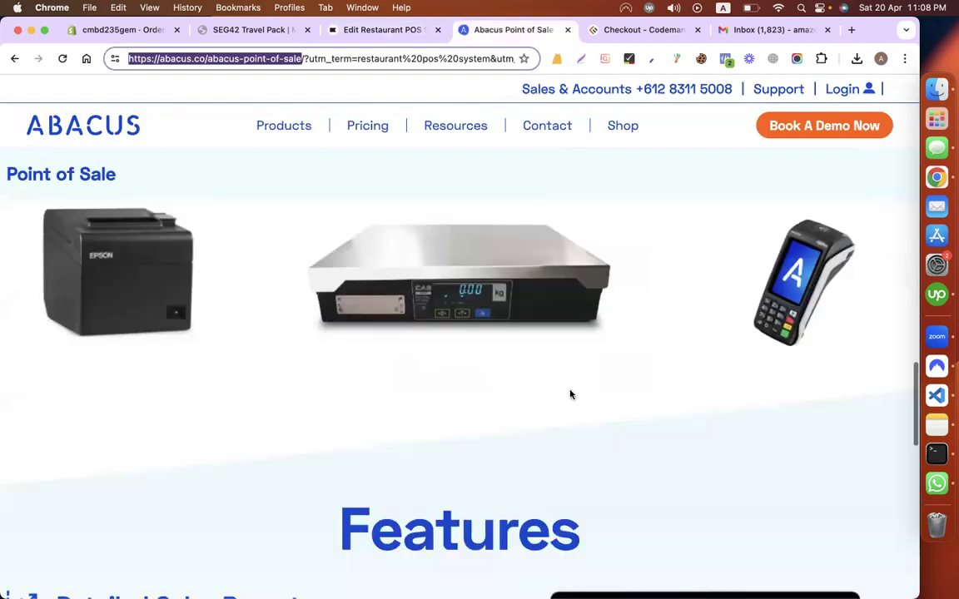
pyautogui.scroll(5, 570, 392)
pyautogui.scroll(3, 570, 394)
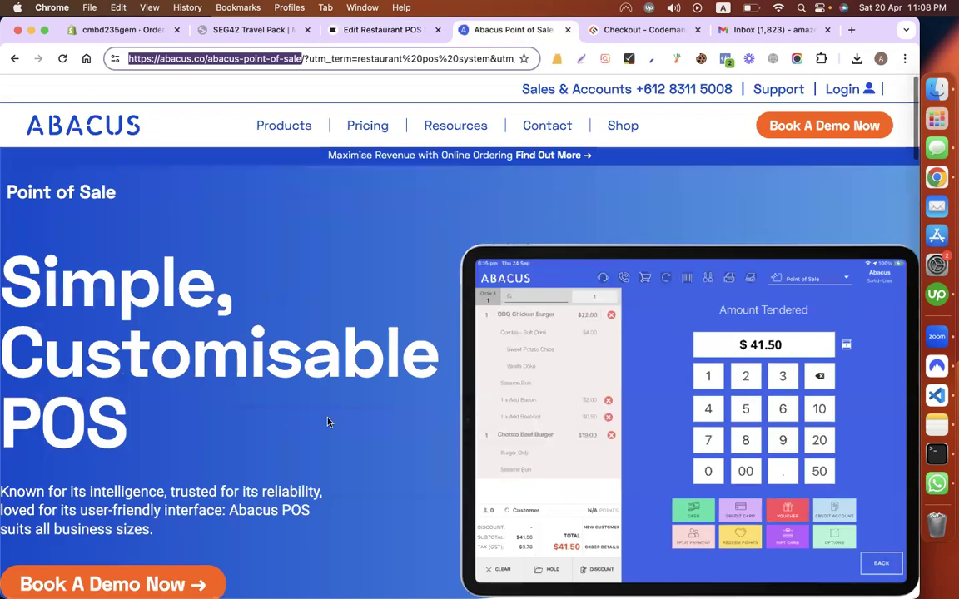
pyautogui.scroll(-2, 328, 423)
pyautogui.scroll(2, 328, 423)
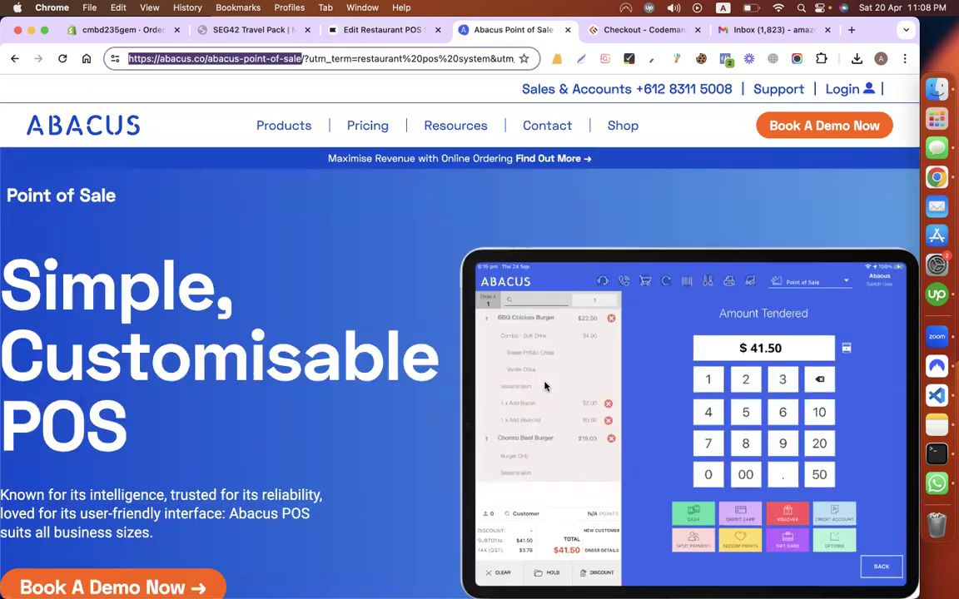
pyautogui.rightClick(587, 371)
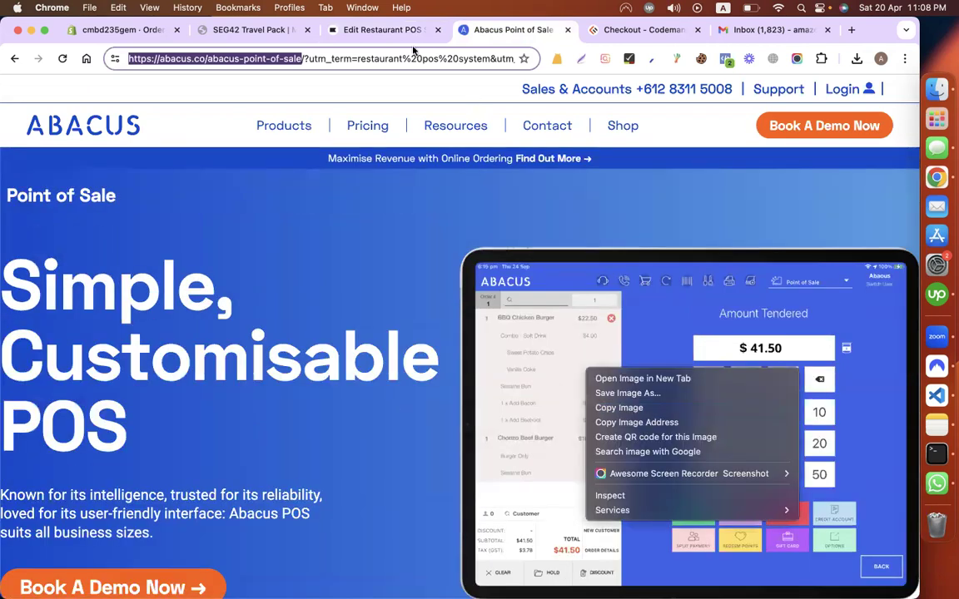
pyautogui.click(387, 32)
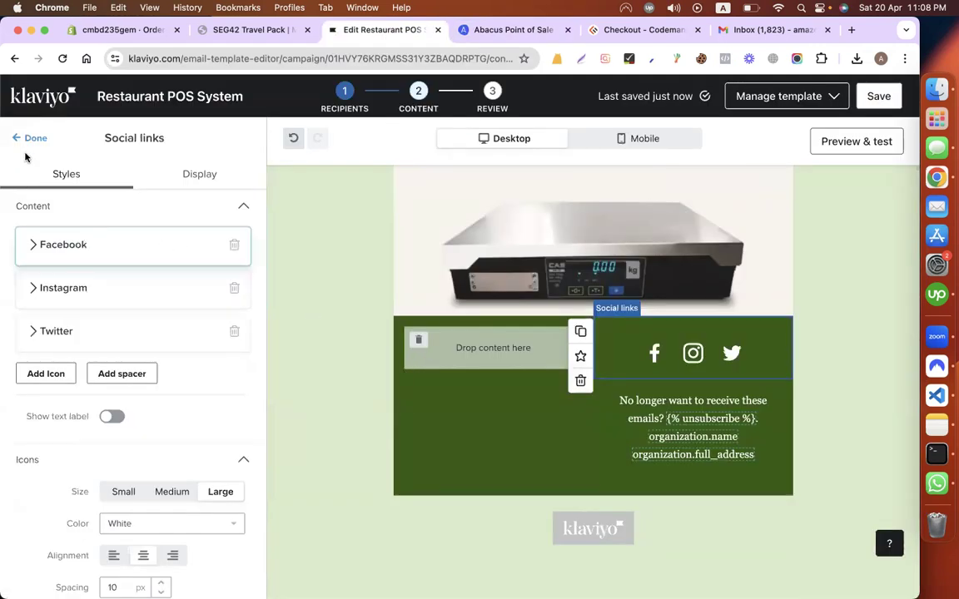
# Step: Place an image block in the empty footer slot and import the POS tablet image (Mask-Group-28) by URL
pyautogui.click(369, 295)
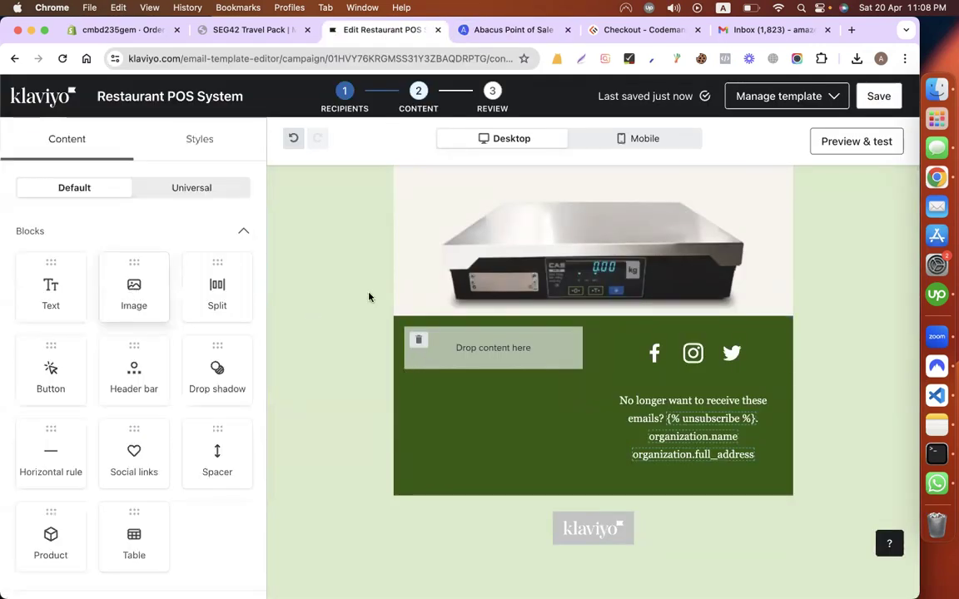
pyautogui.moveTo(472, 394); pyautogui.dragTo(488, 364)
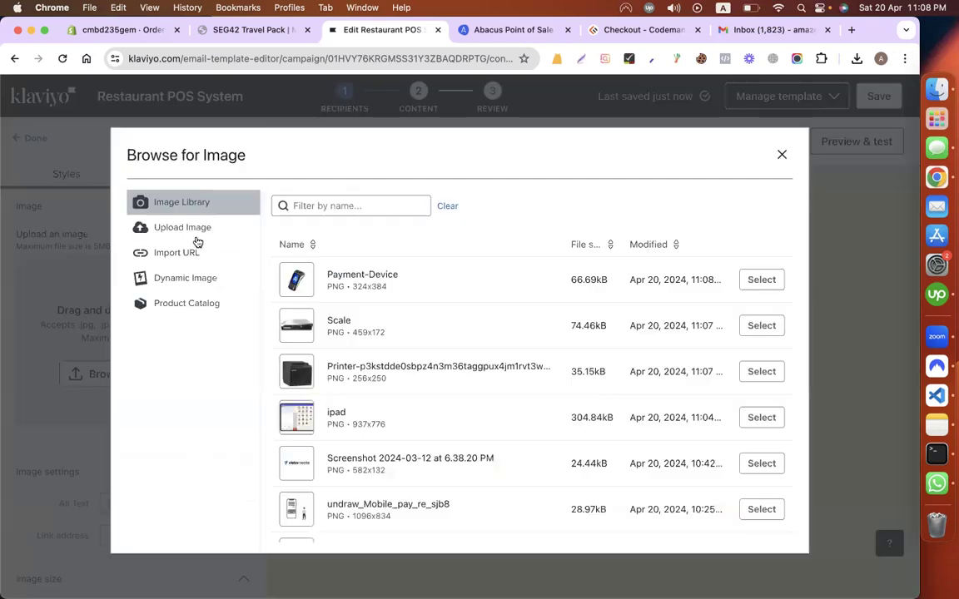
pyautogui.click(177, 252)
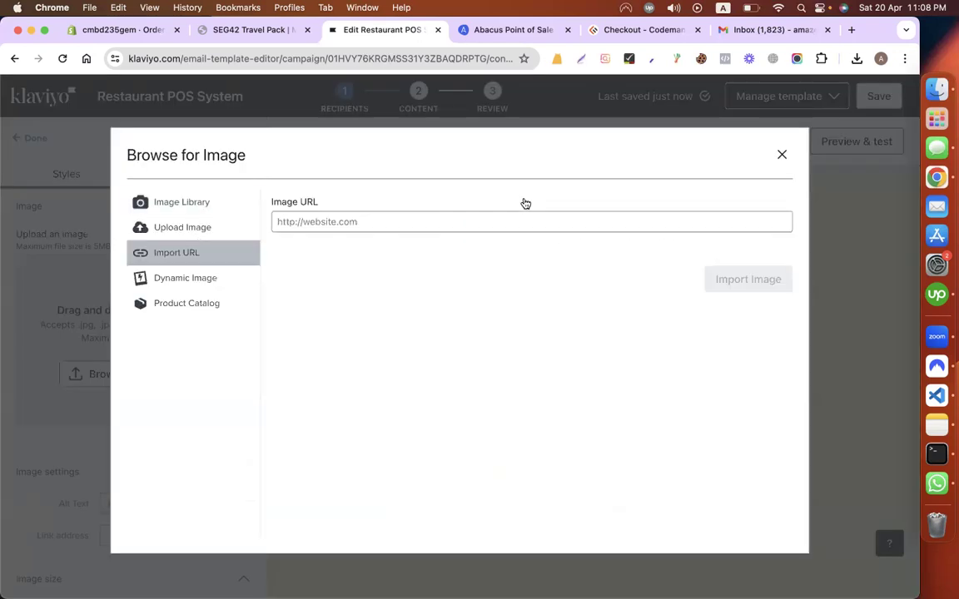
pyautogui.click(449, 220)
pyautogui.press('super+v')
pyautogui.click(723, 285)
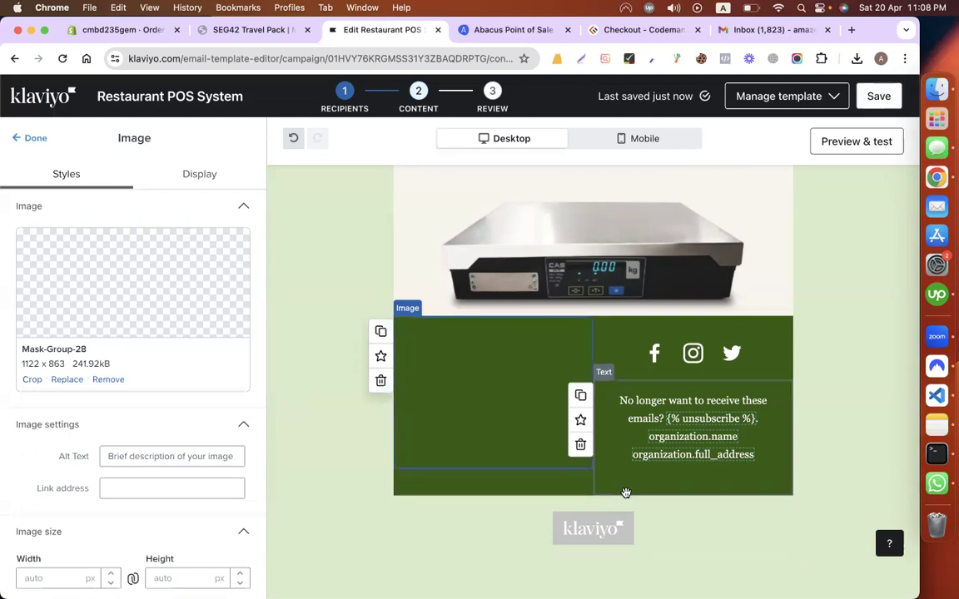
pyautogui.click(187, 177)
# Step: Give the footer tablet image 30 px top and bottom block padding
pyautogui.click(53, 180)
pyautogui.scroll(-3, 106, 361)
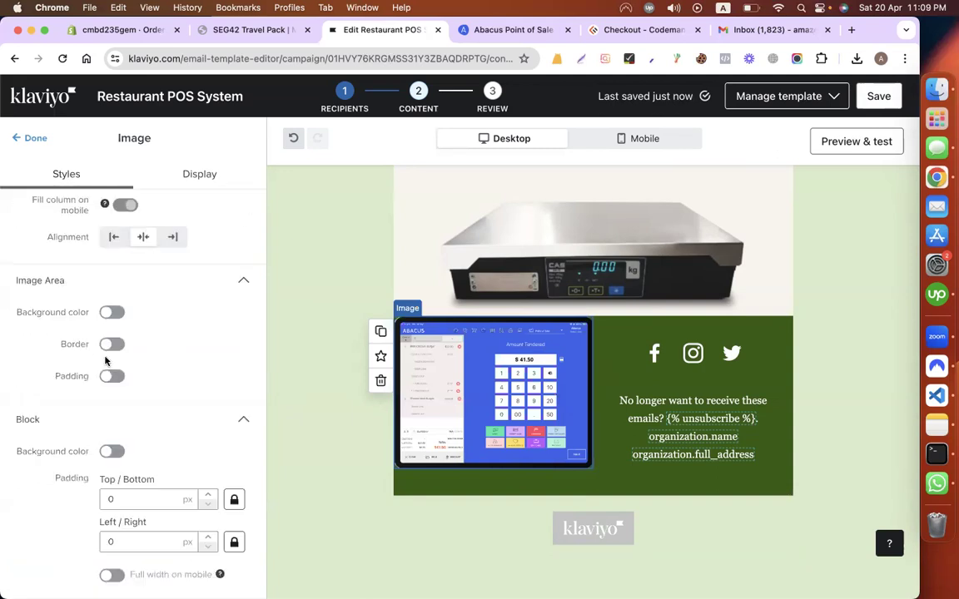
pyautogui.click(118, 498)
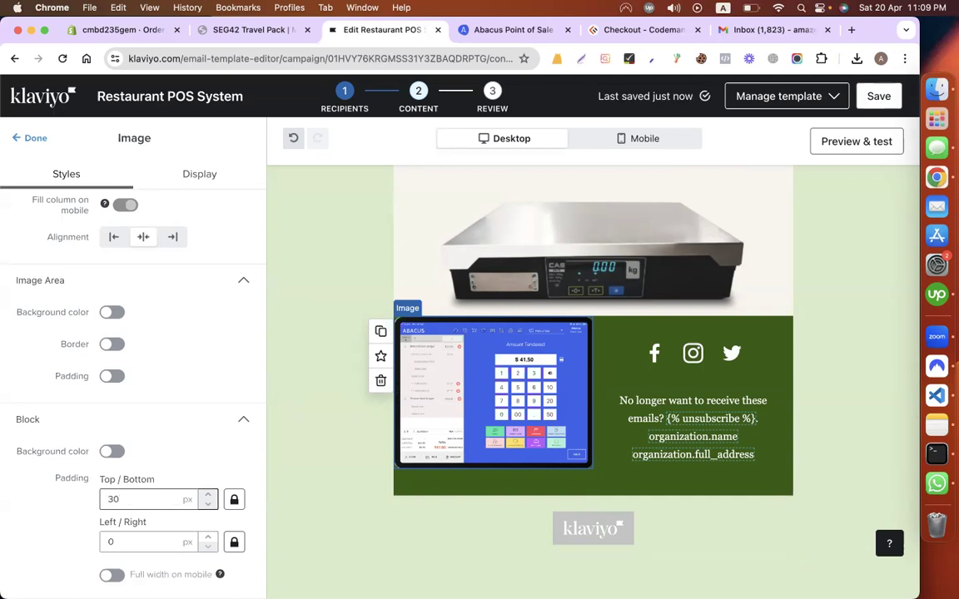
pyautogui.click(54, 537)
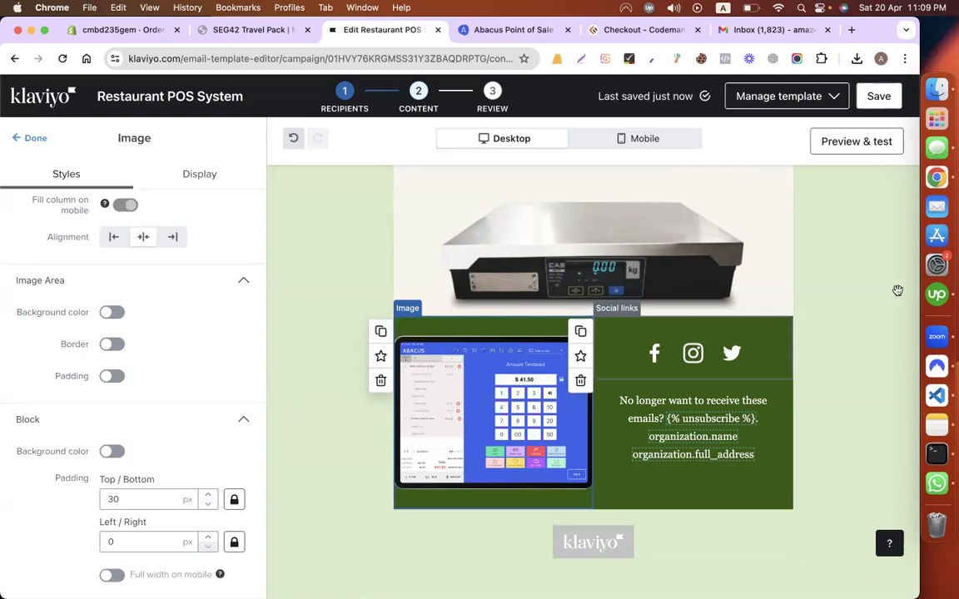
pyautogui.scroll(10, 898, 291)
pyautogui.scroll(-5, 672, 291)
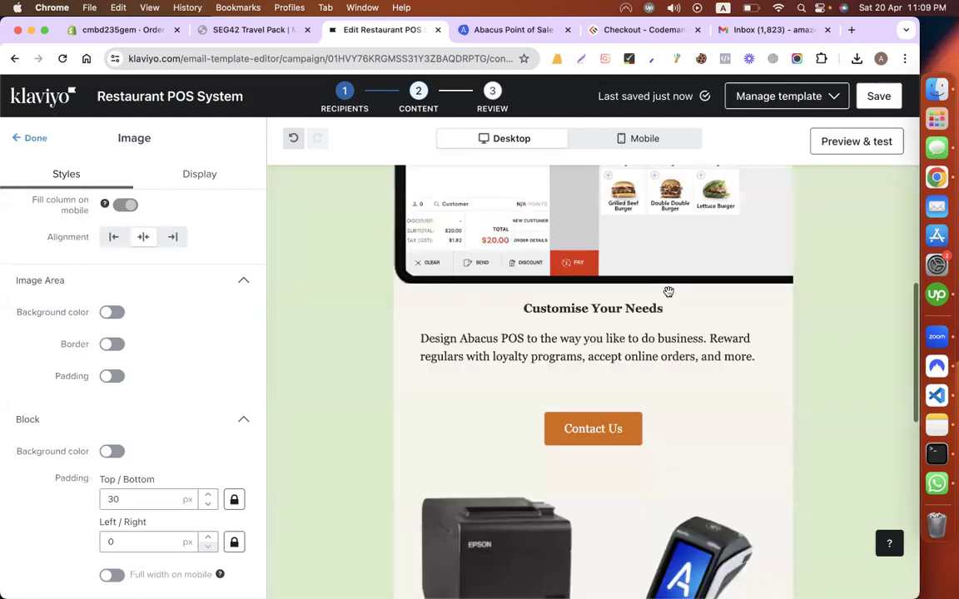
# Step: Select the Abacus page's introductory hero paragraph, then return to the email editor
pyautogui.click(503, 33)
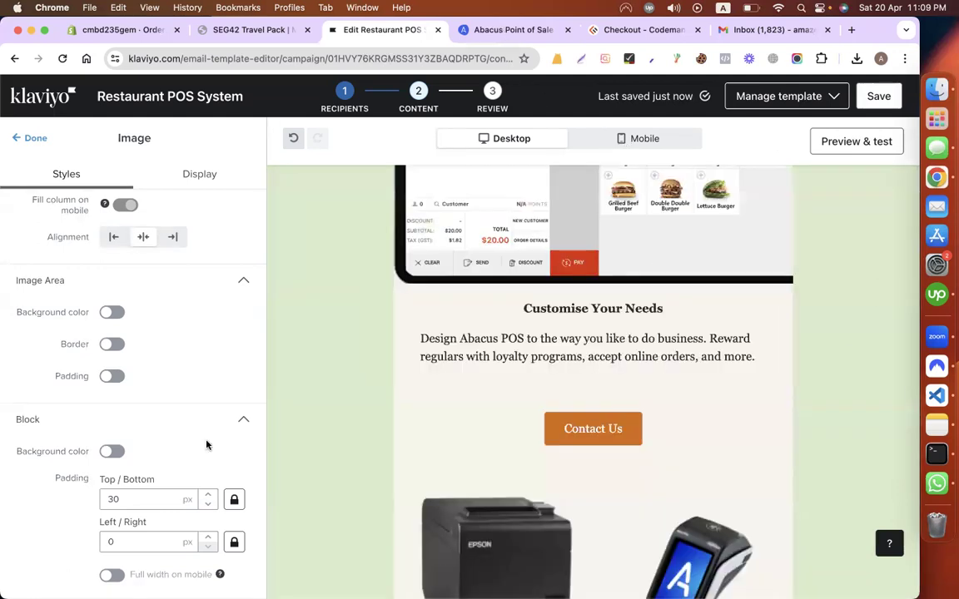
pyautogui.tripleClick(111, 353)
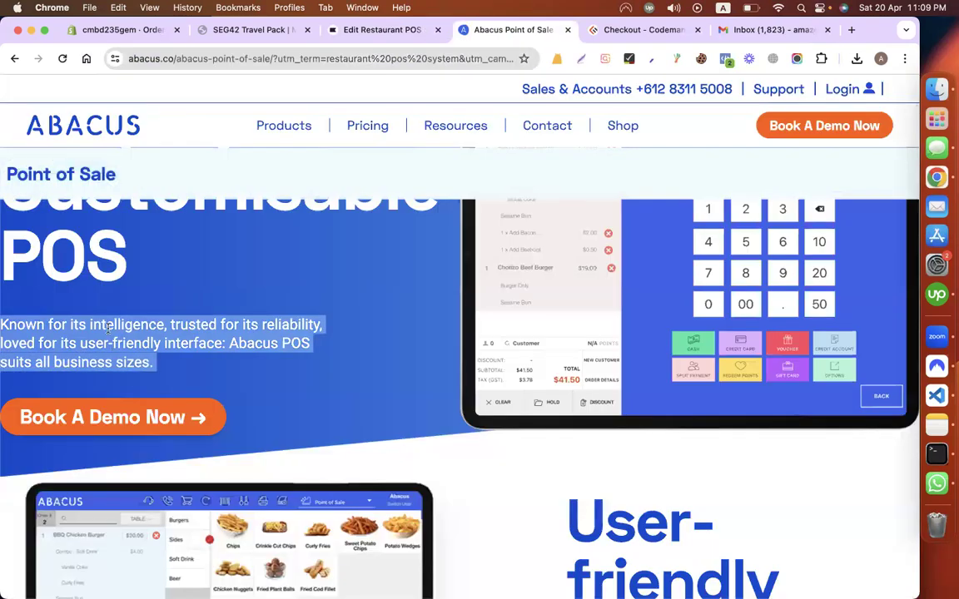
pyautogui.scroll(2, 147, 321)
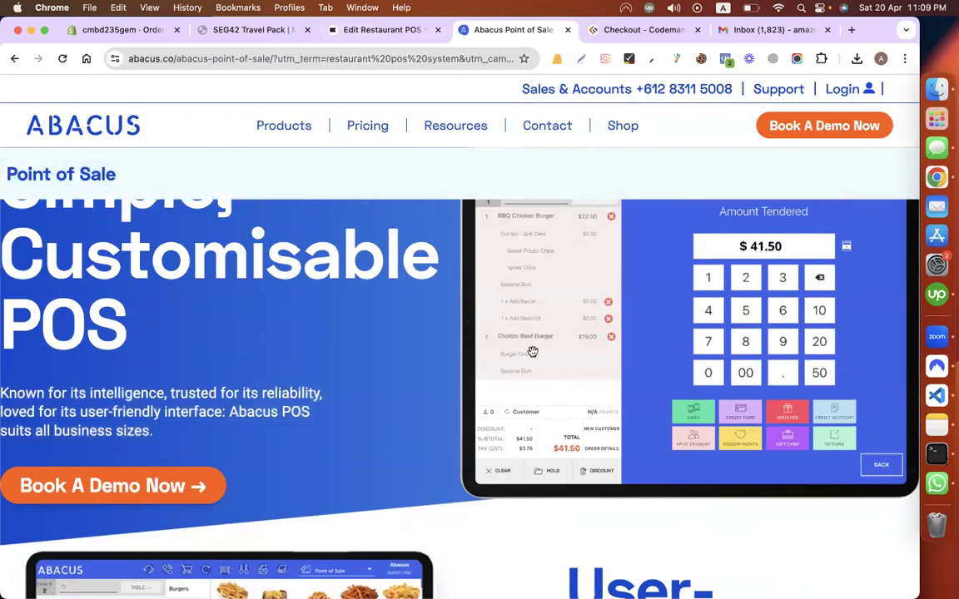
pyautogui.hotkey('ctrl', 'shift', 'Tab')
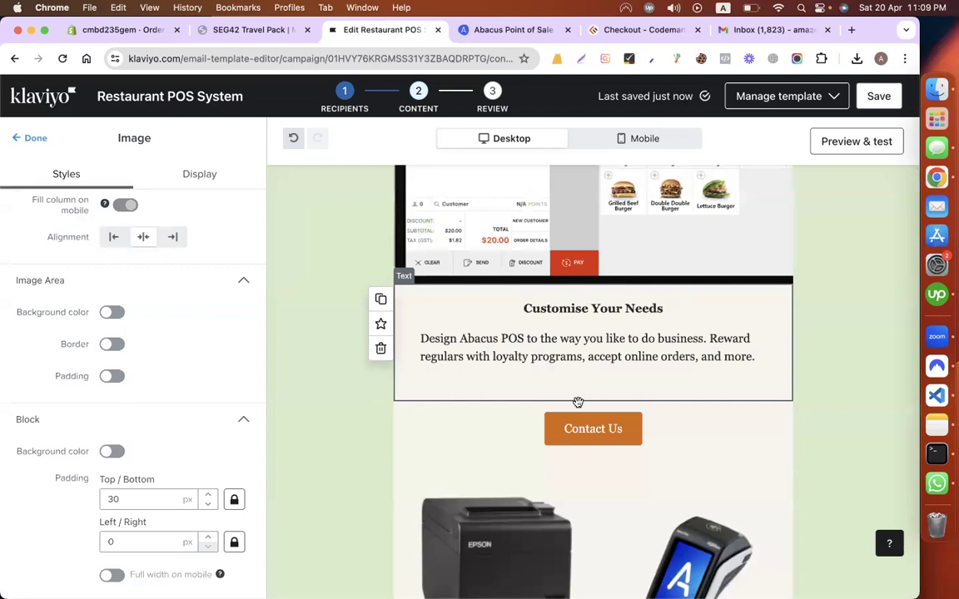
pyautogui.scroll(-2, 532, 350)
# Step: Duplicate the Customise Your Needs text block and drag the copy below the product images
pyautogui.scroll(1, 396, 311)
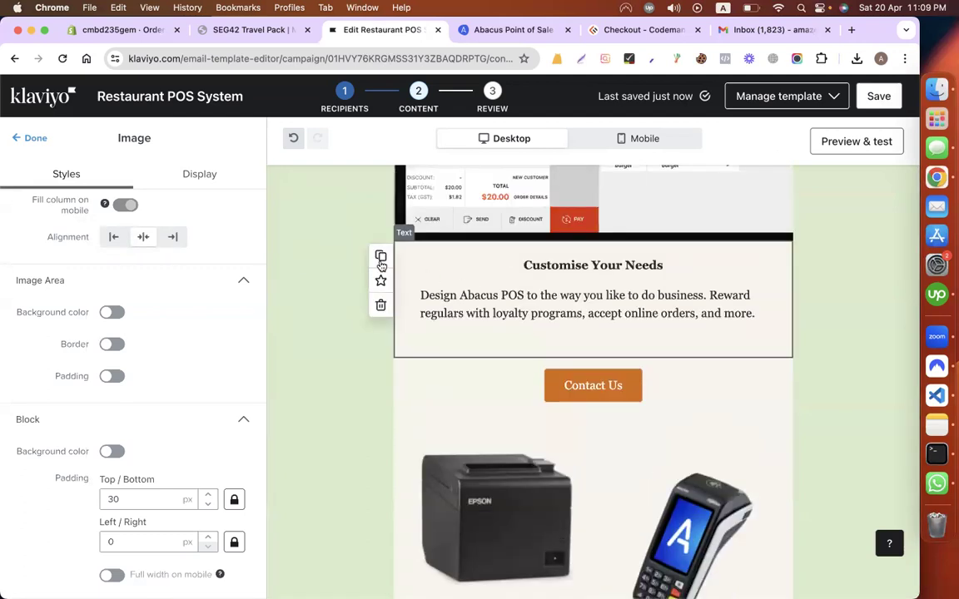
pyautogui.click(381, 256)
pyautogui.scroll(-2, 433, 250)
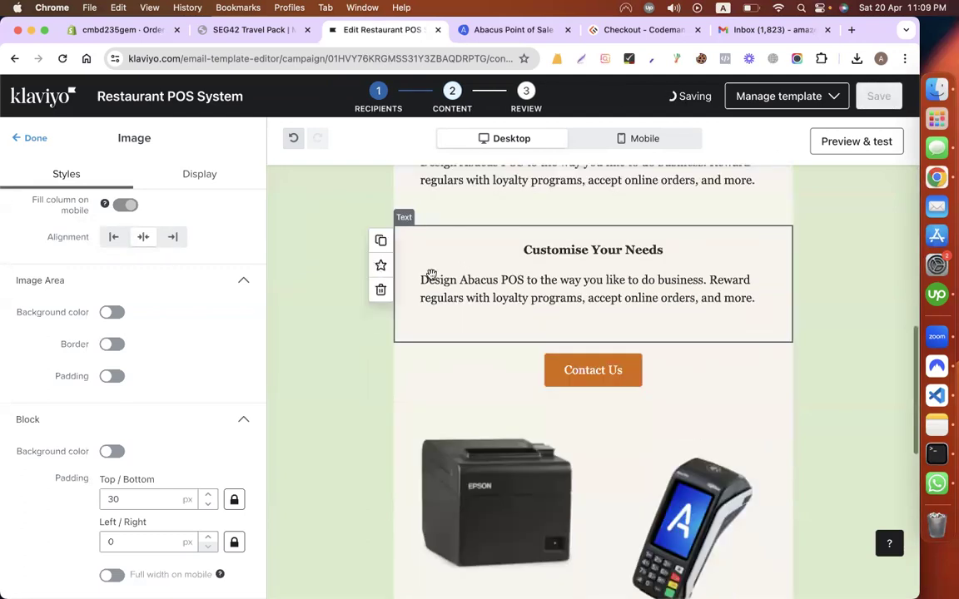
pyautogui.moveTo(438, 242); pyautogui.dragTo(573, 515)
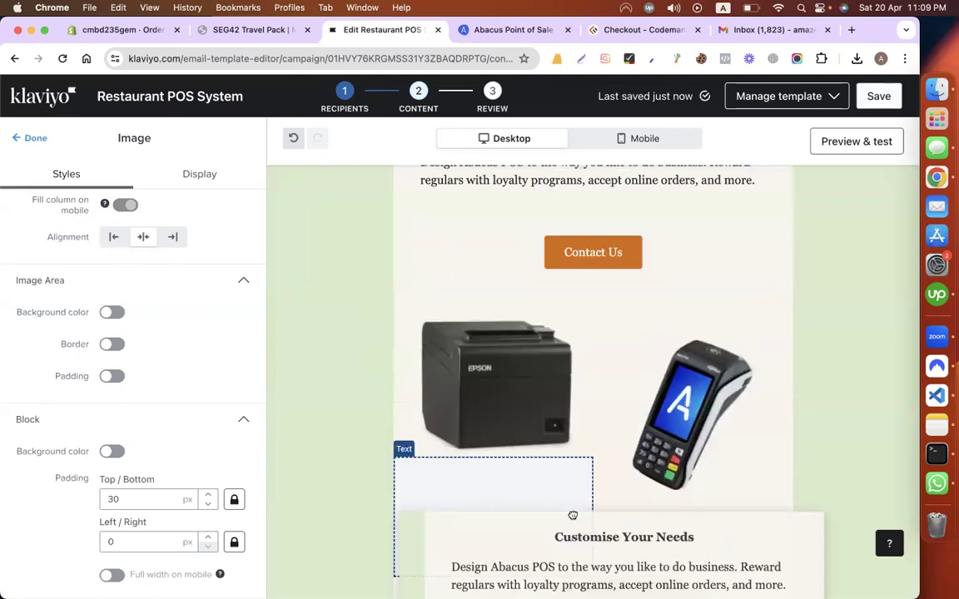
pyautogui.moveTo(534, 466); pyautogui.dragTo(620, 379)
pyautogui.moveTo(571, 511); pyautogui.dragTo(513, 567)
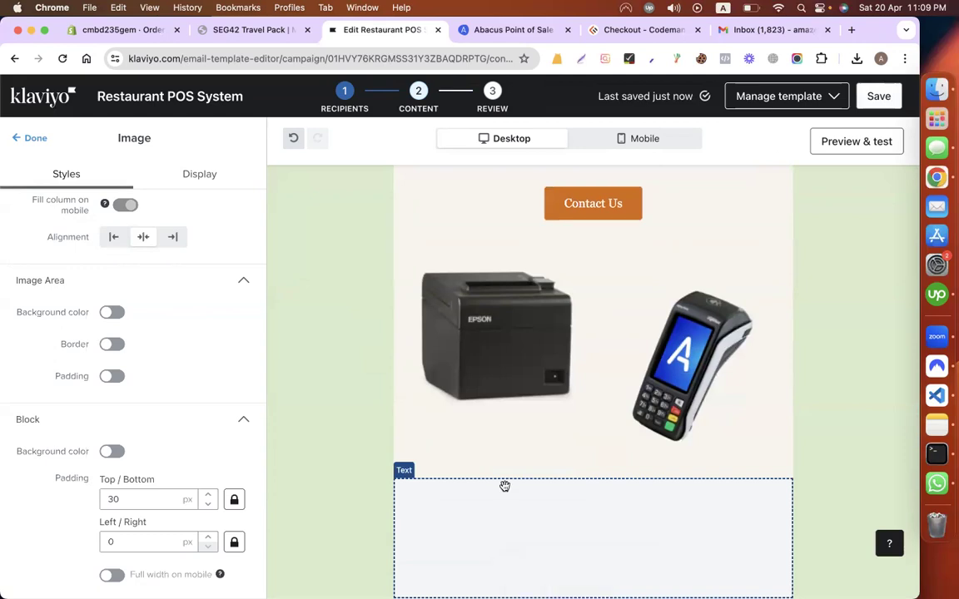
# Step: Settle the copied text block just above the footer and bring up the Abacus page
pyautogui.scroll(-3, 500, 432)
pyautogui.moveTo(606, 264); pyautogui.dragTo(614, 400)
pyautogui.scroll(3, 434, 349)
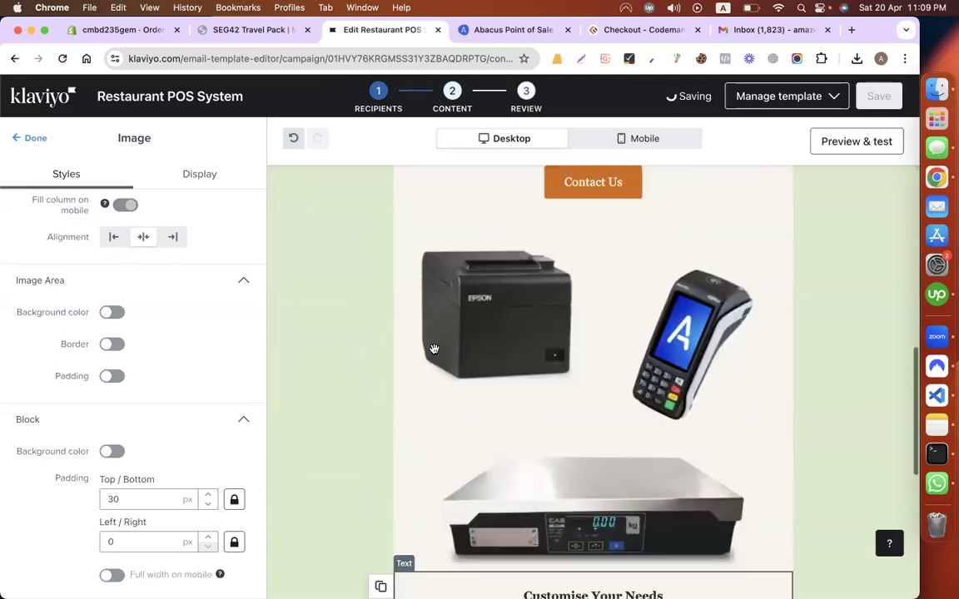
pyautogui.scroll(-1, 433, 348)
pyautogui.scroll(-2, 434, 348)
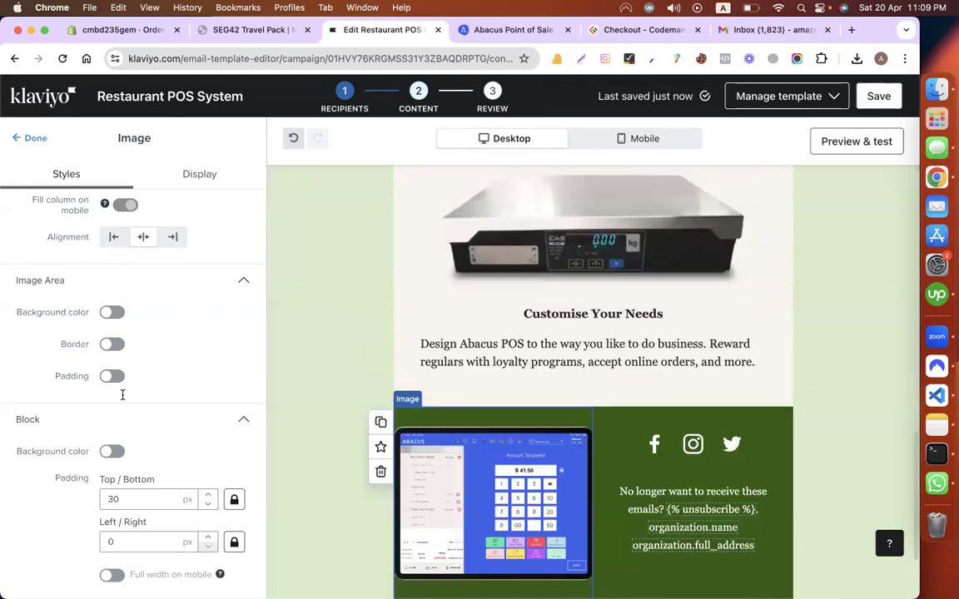
pyautogui.hotkey('ctrl', 'Tab')
pyautogui.scroll(1, 116, 291)
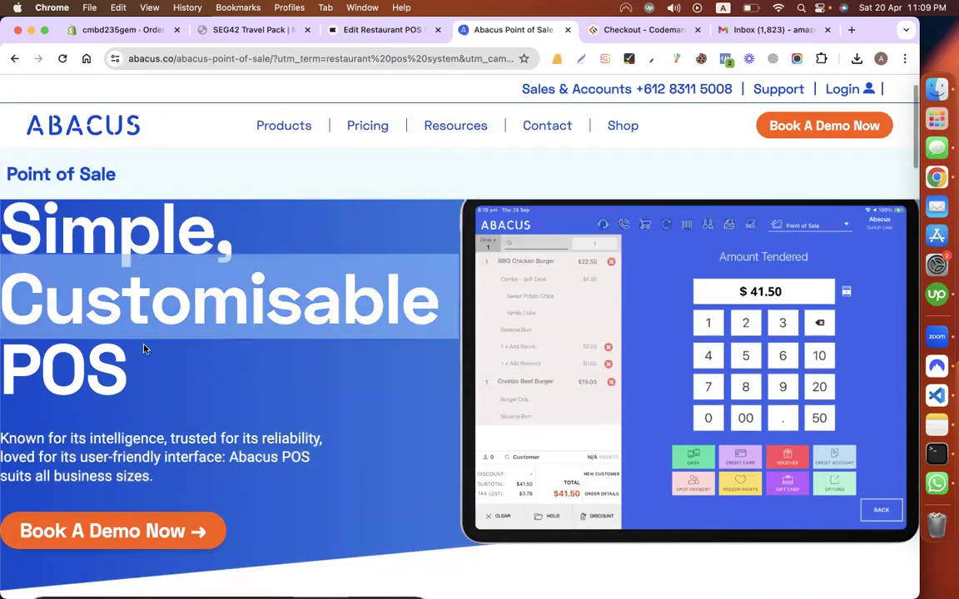
# Step: Replace the copied block's Customise Your Needs heading with the Abacus 'Simple, Customisable POS' headline as plain text
pyautogui.click(115, 332)
pyautogui.tripleClick(10, 230)
pyautogui.press('super+c')
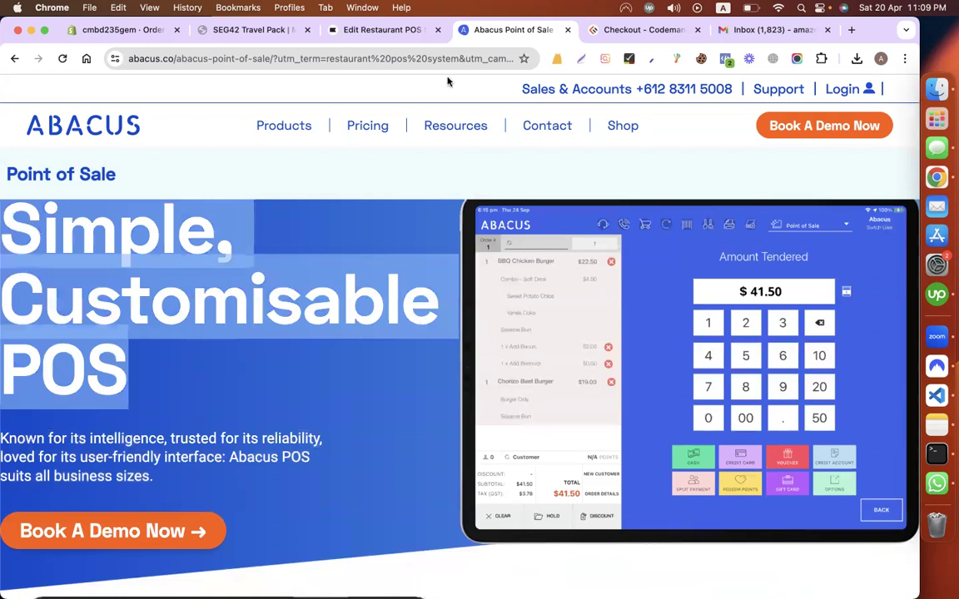
pyautogui.hotkey('ctrl', 'shift', 'Tab')
pyautogui.click(449, 315)
pyautogui.tripleClick(172, 298)
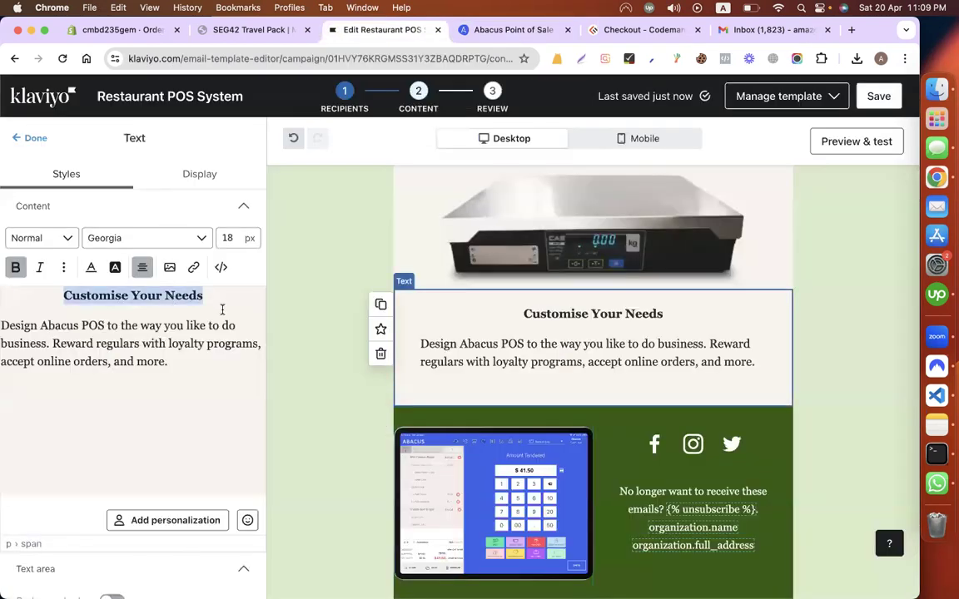
pyautogui.press('super+v')
pyautogui.click(531, 370)
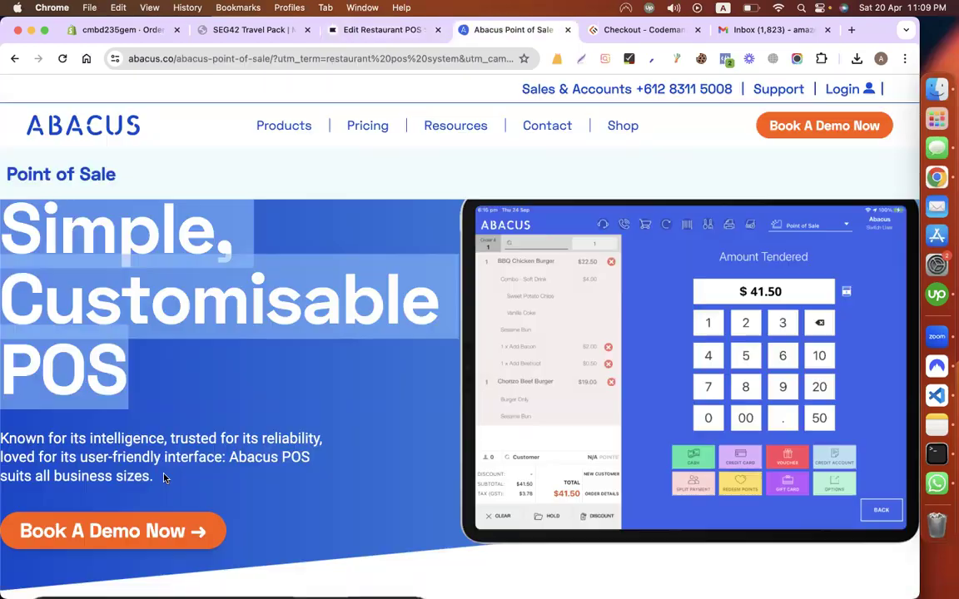
# Step: Replace the Design Abacus POS paragraph with the Abacus website's tagline as plain text
pyautogui.hotkey('ctrl', 'Tab')
pyautogui.tripleClick(130, 460)
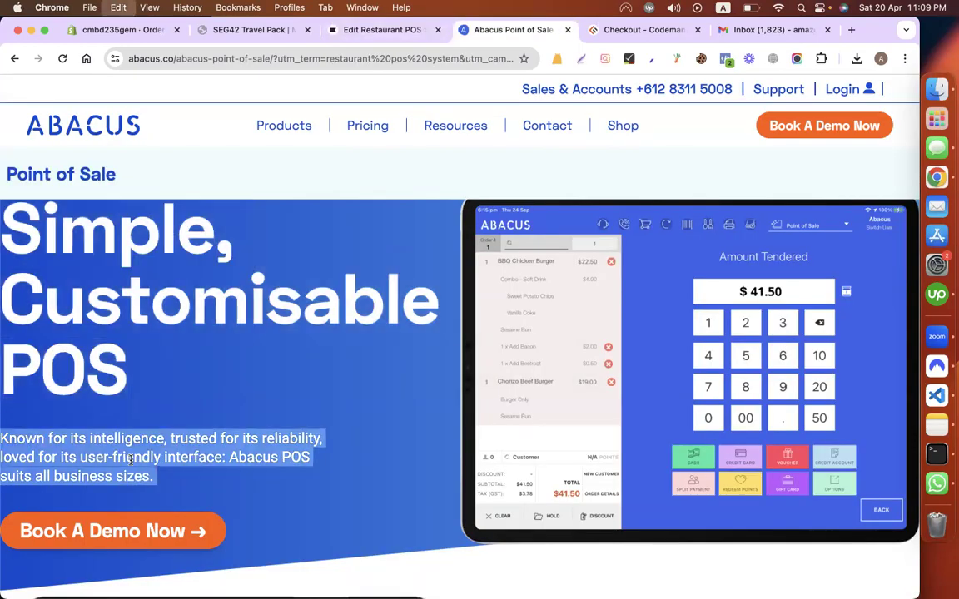
pyautogui.hotkey('ctrl', 'shift', 'Tab')
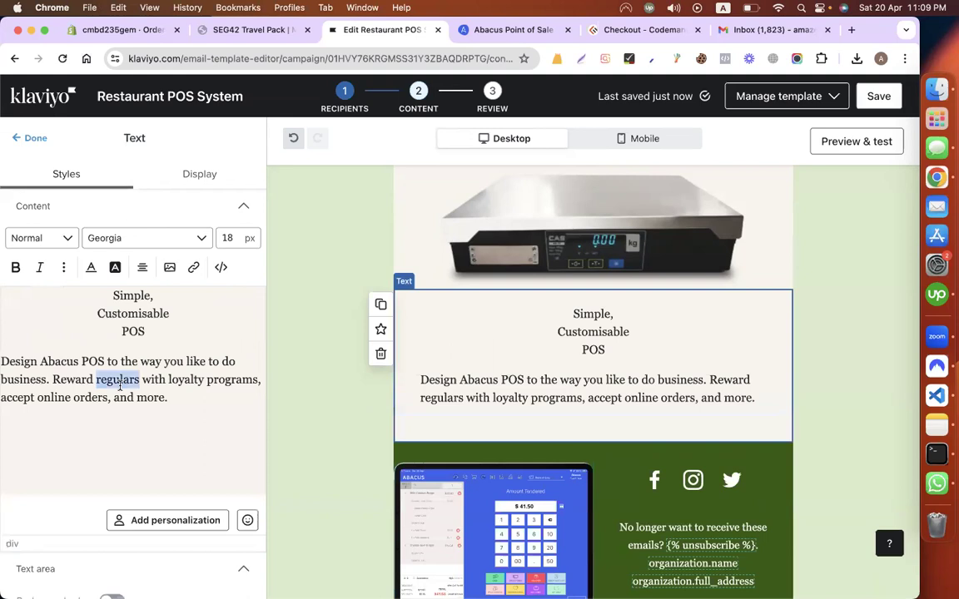
pyautogui.tripleClick(119, 386)
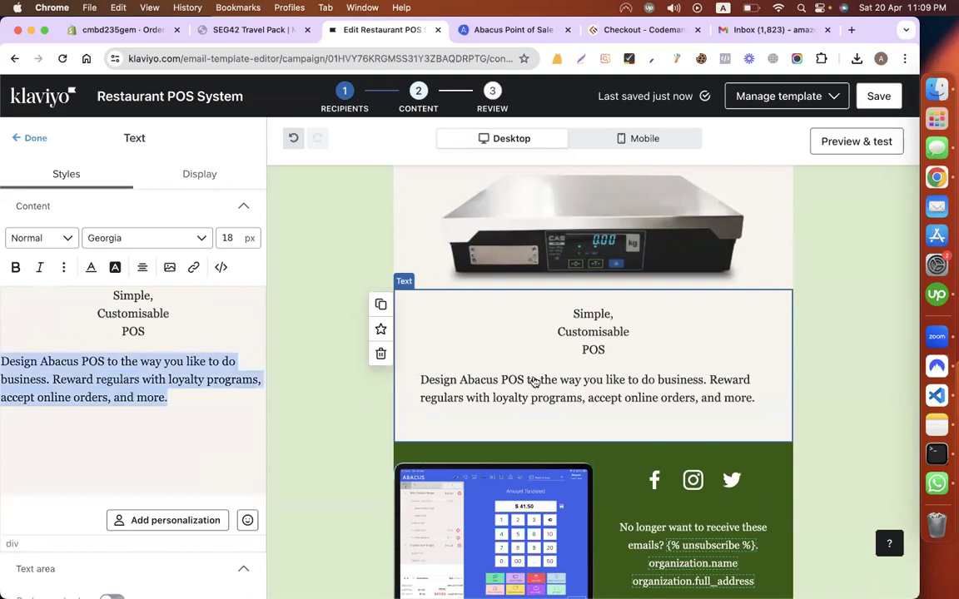
pyautogui.press('super+v')
pyautogui.press('Return')
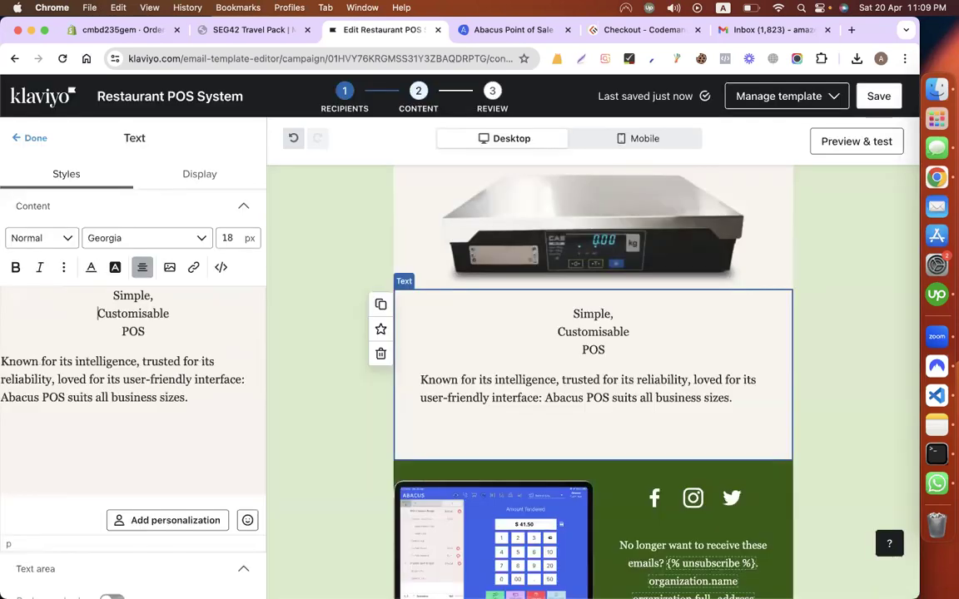
# Step: Join the heading into one line 'Simple, Customisable POS' and make it bold
pyautogui.press('BackSpace')
pyautogui.press('Down')
pyautogui.press('BackSpace')
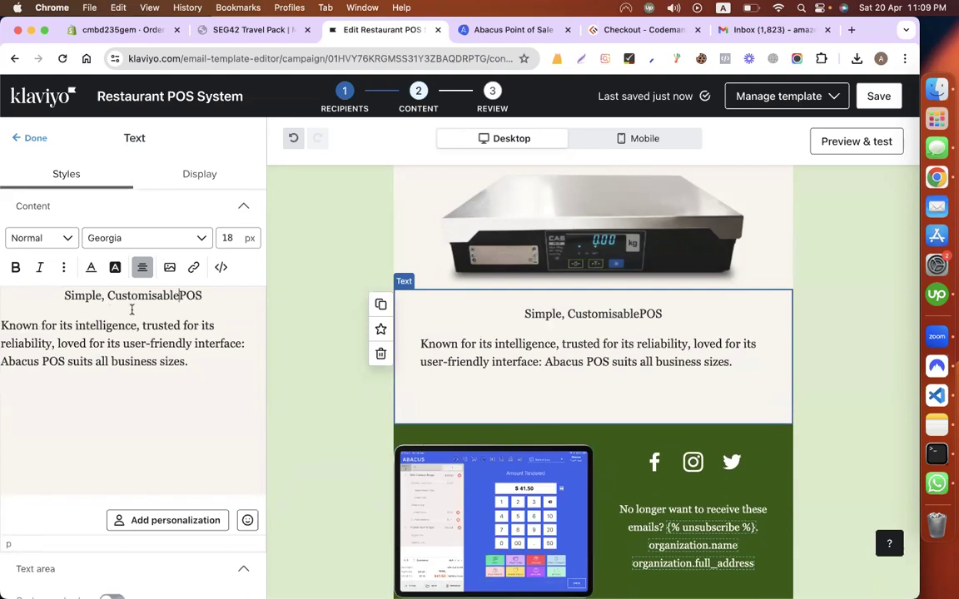
pyautogui.tripleClick(126, 297)
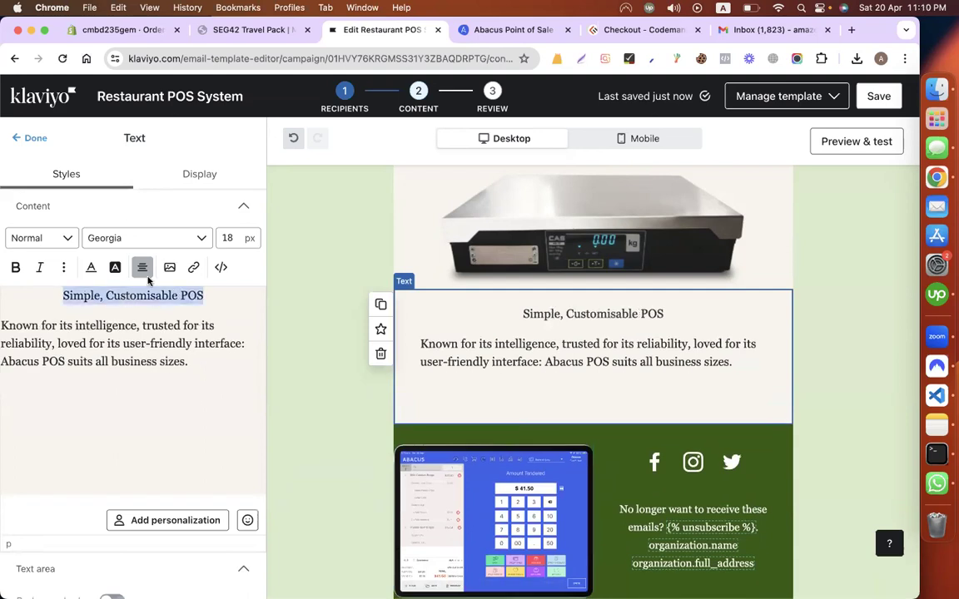
pyautogui.press('super+b')
# Step: Centre-align the tagline paragraph below the heading
pyautogui.press('super+a')
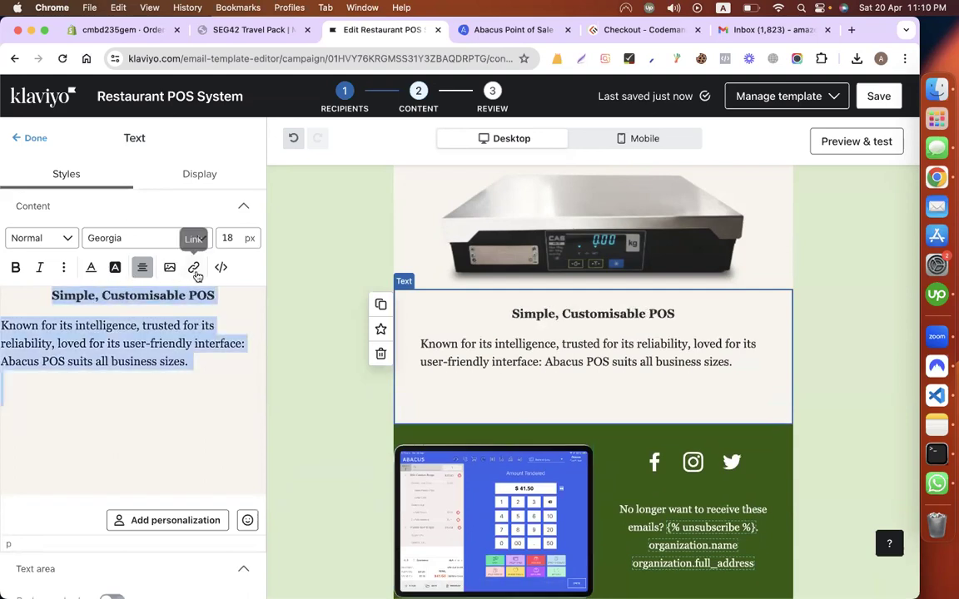
pyautogui.click(63, 267)
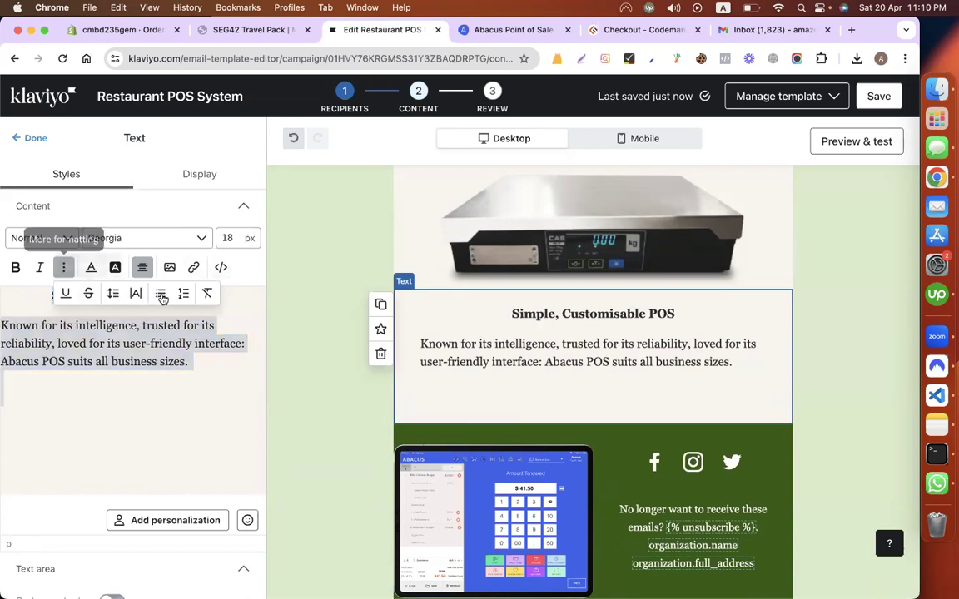
pyautogui.click(114, 293)
pyautogui.click(156, 360)
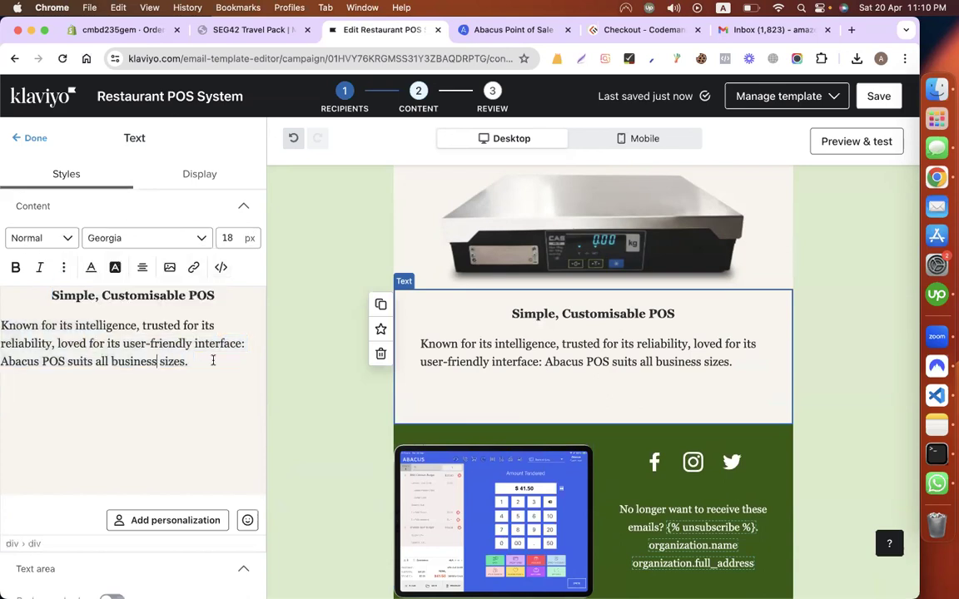
pyautogui.tripleClick(3, 325)
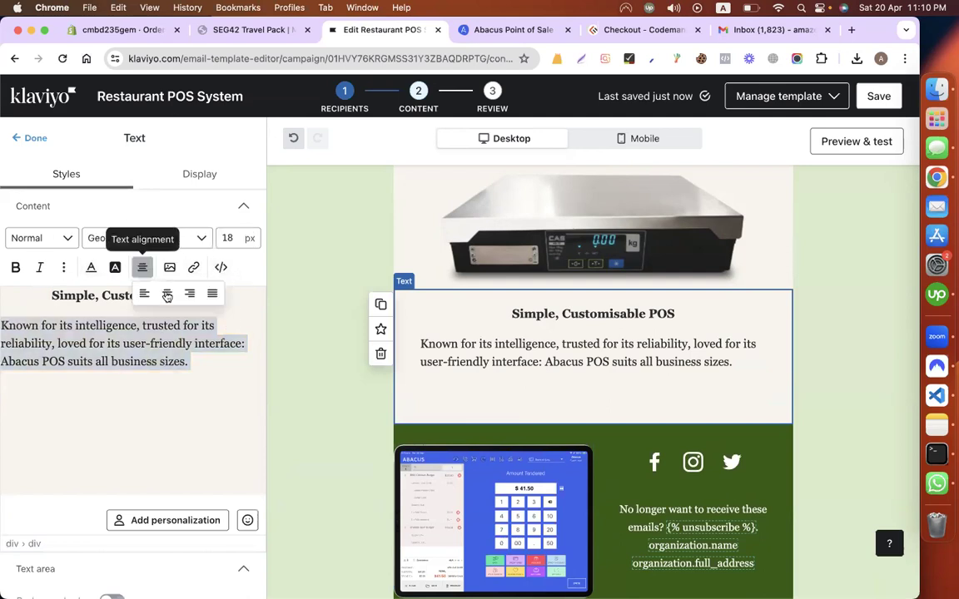
pyautogui.click(141, 267)
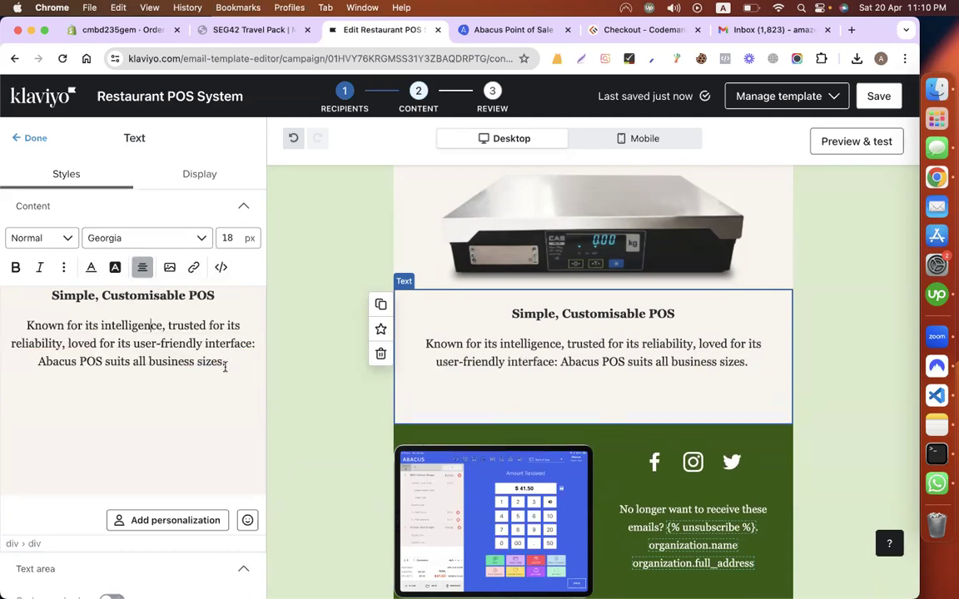
pyautogui.click(154, 396)
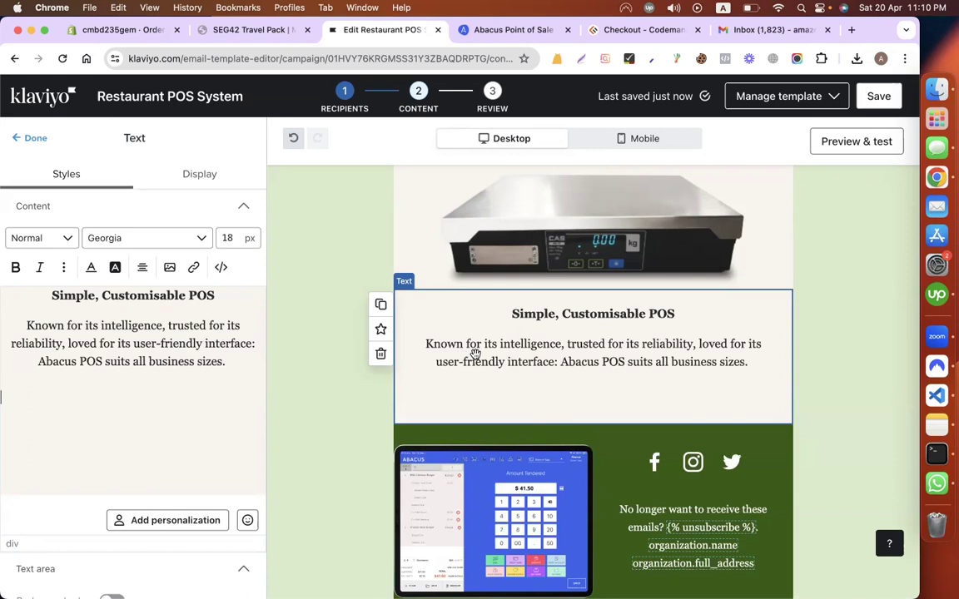
pyautogui.scroll(-5, 474, 353)
# Step: Change the button label from 'Contact Us' to 'Book A Demo'
pyautogui.click(430, 327)
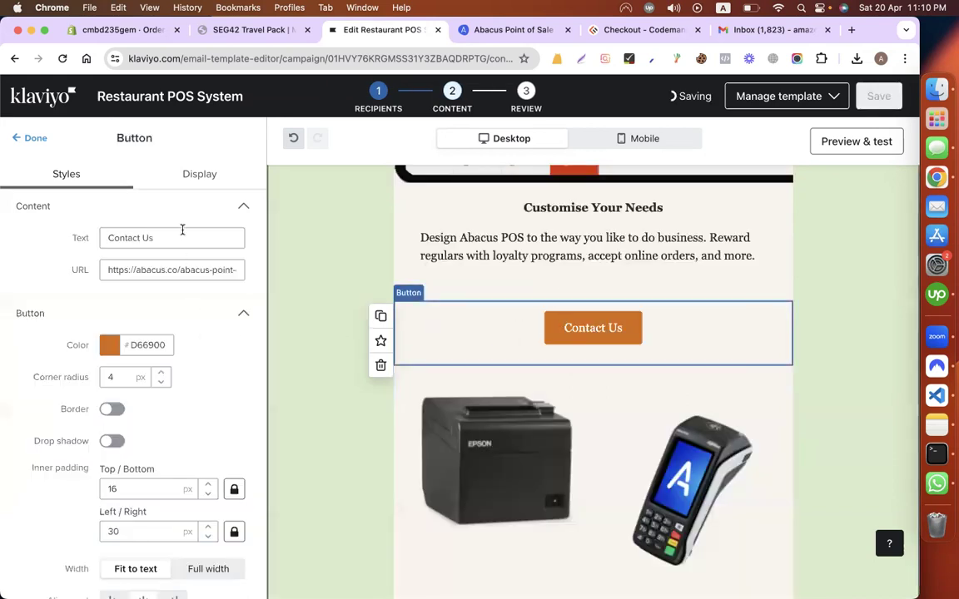
pyautogui.tripleClick(179, 238)
pyautogui.write('Book ')
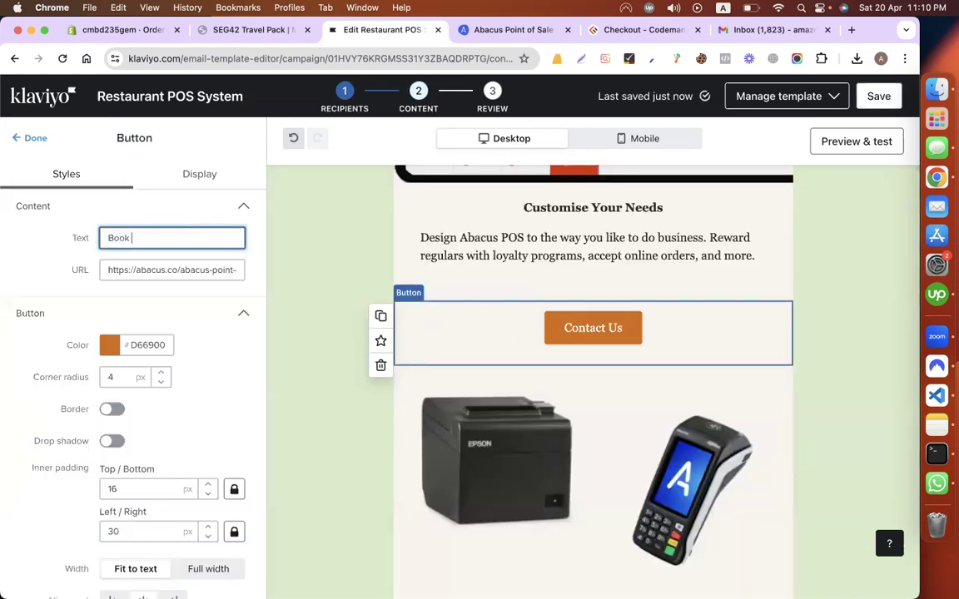
pyautogui.write('A Demp')
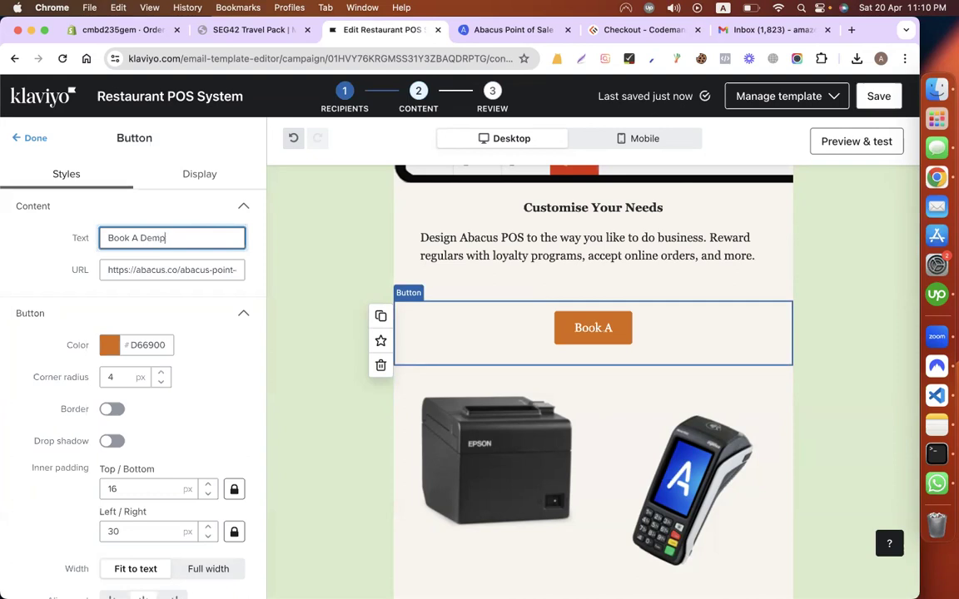
pyautogui.press('BackSpace')
pyautogui.write('o')
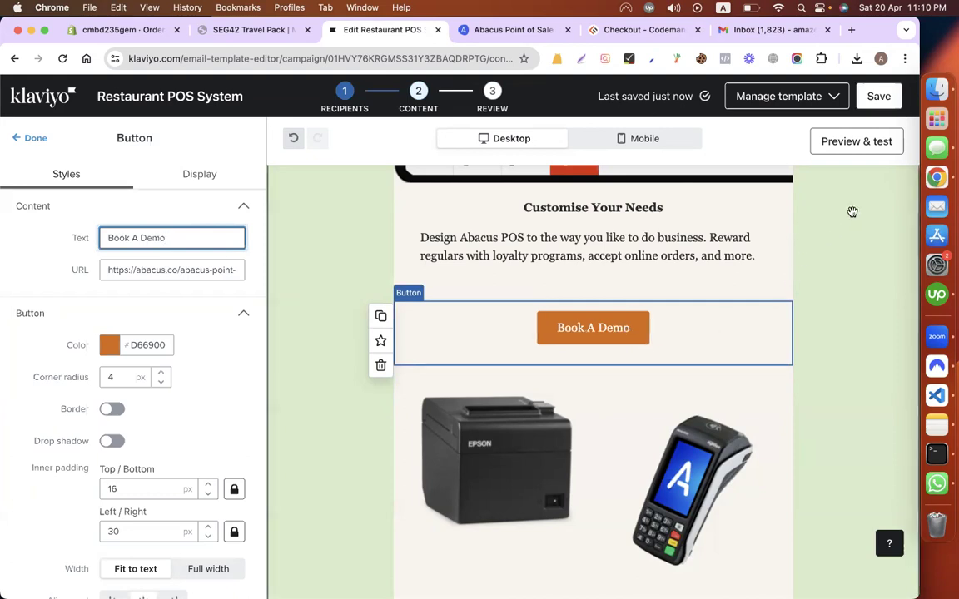
pyautogui.click(852, 212)
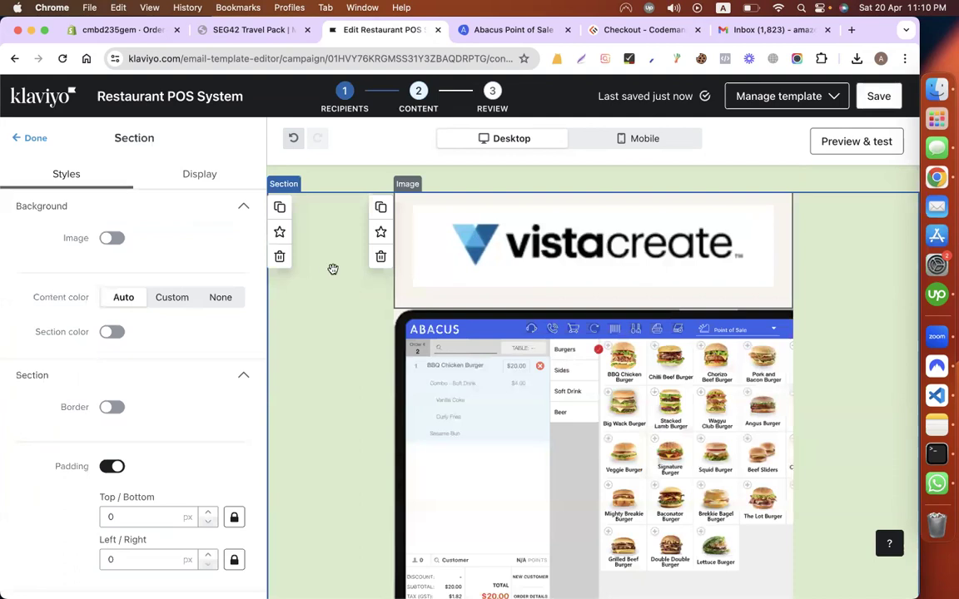
# Step: Set the email's template background colour in Styles to light blue #6DCFF5
pyautogui.click(35, 138)
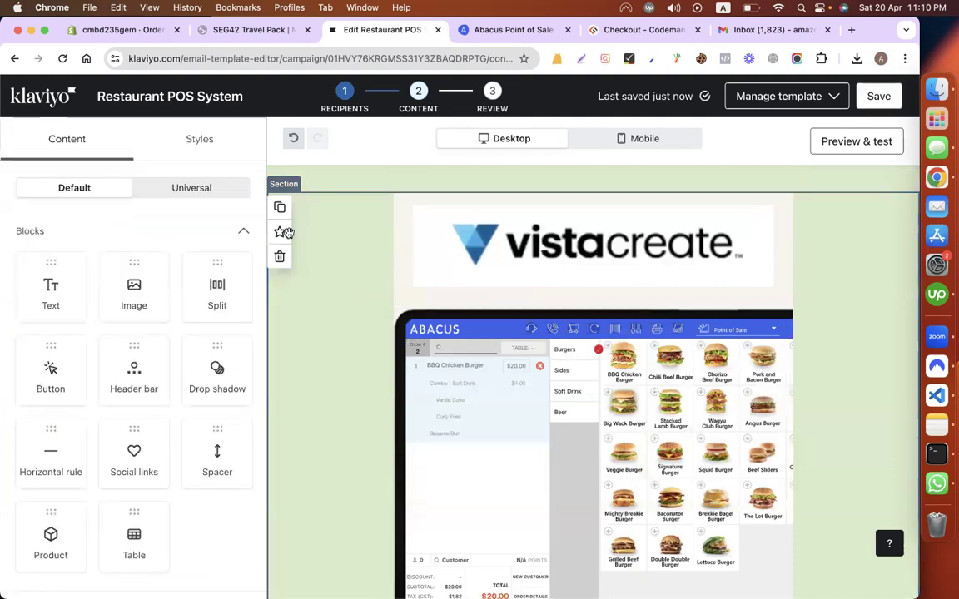
pyautogui.click(207, 195)
pyautogui.click(152, 144)
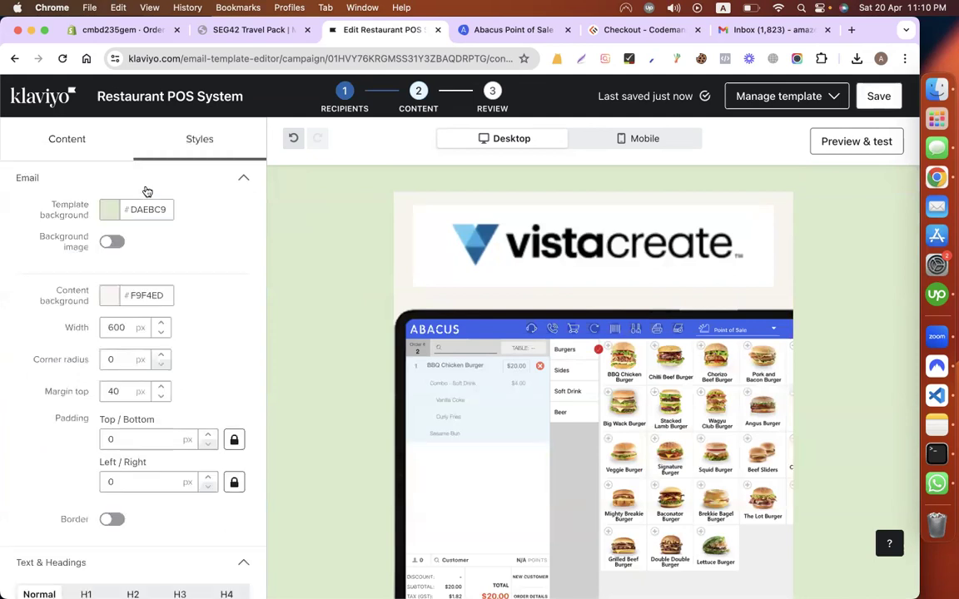
pyautogui.click(106, 212)
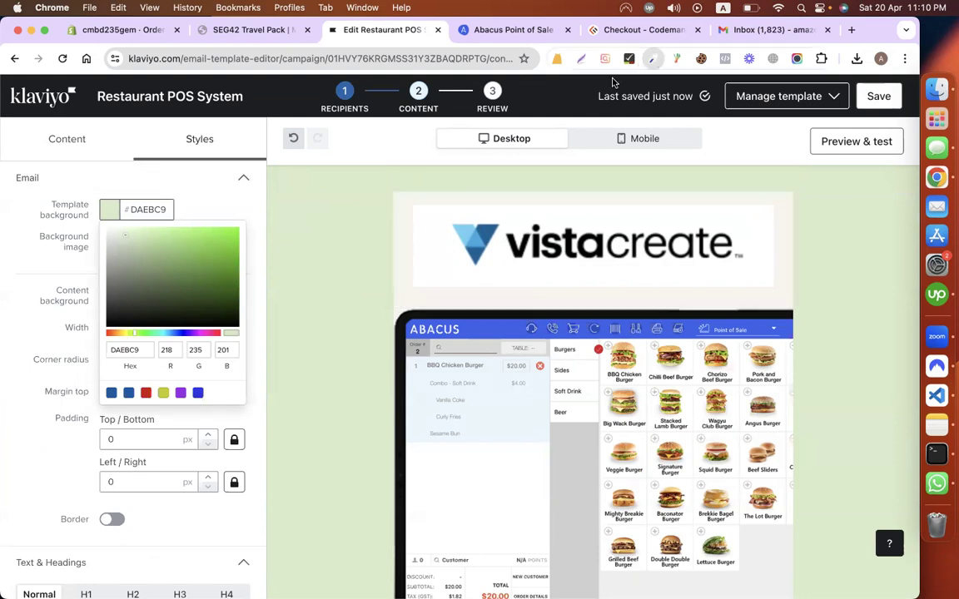
pyautogui.click(653, 59)
pyautogui.click(466, 262)
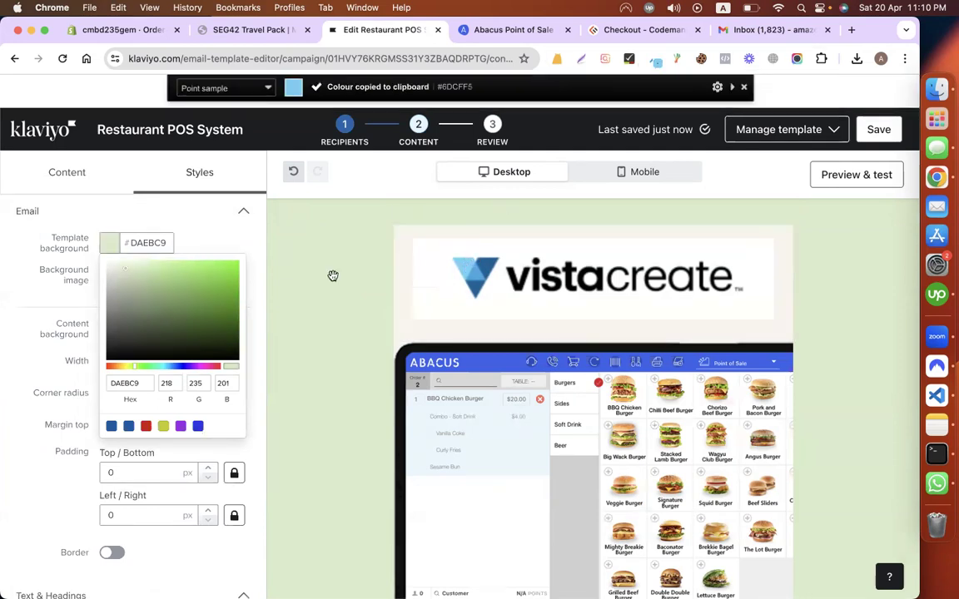
pyautogui.click(142, 243)
pyautogui.hotkey('ctrl', 'v')
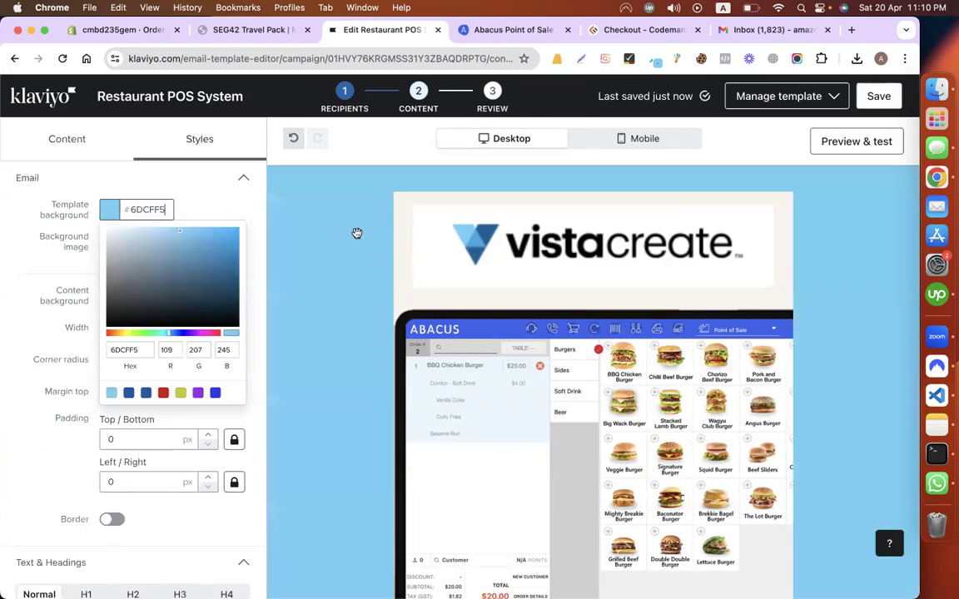
pyautogui.click(378, 337)
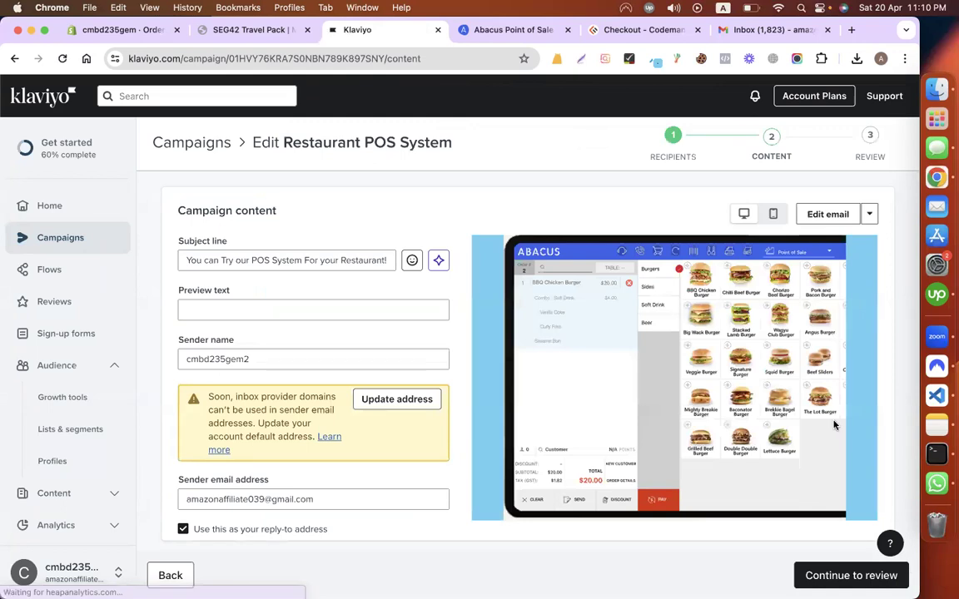
# Step: Review the Restaurant POS System campaign and send it now
pyautogui.click(820, 573)
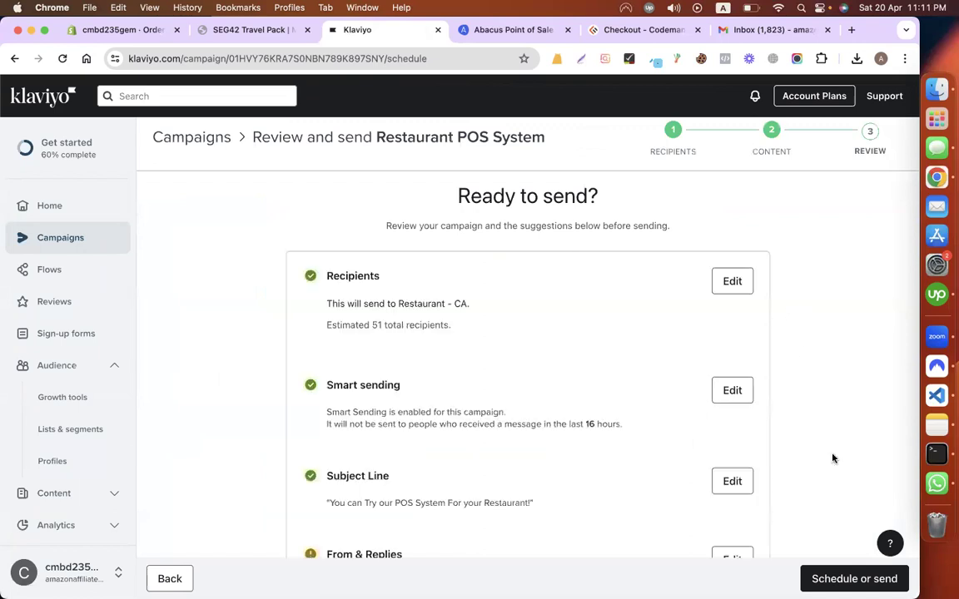
pyautogui.scroll(-10, 832, 459)
pyautogui.click(854, 579)
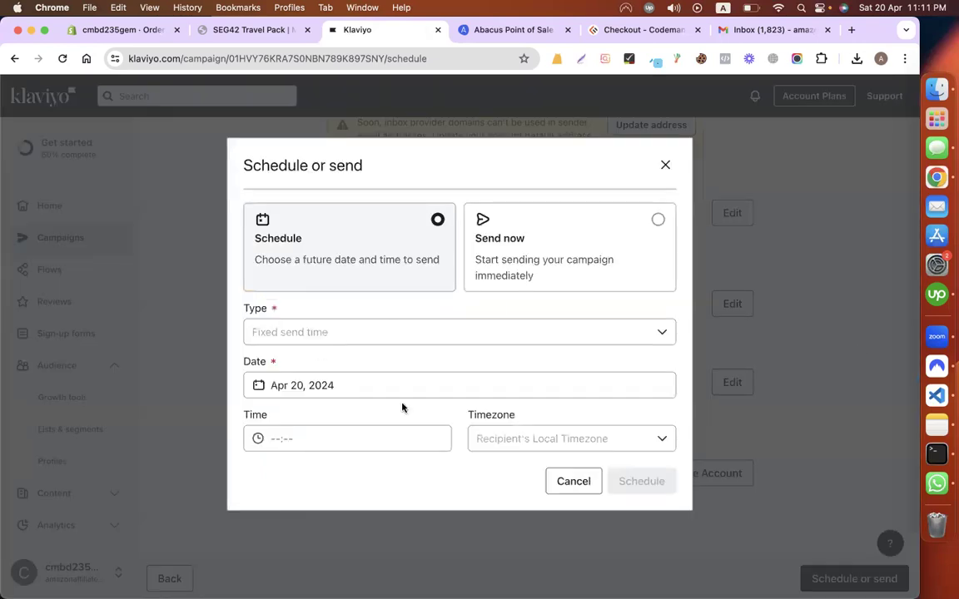
pyautogui.click(492, 287)
pyautogui.click(629, 327)
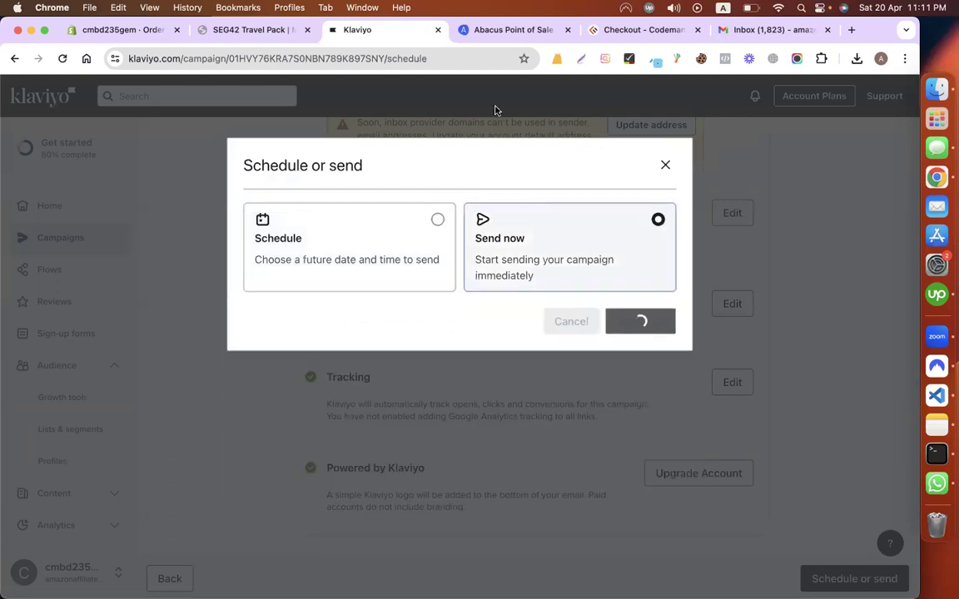
pyautogui.click(491, 30)
# Step: Copy the Abacus page URL and start a Classroom assignment titled 'assignment - klaviyo'
pyautogui.click(211, 60)
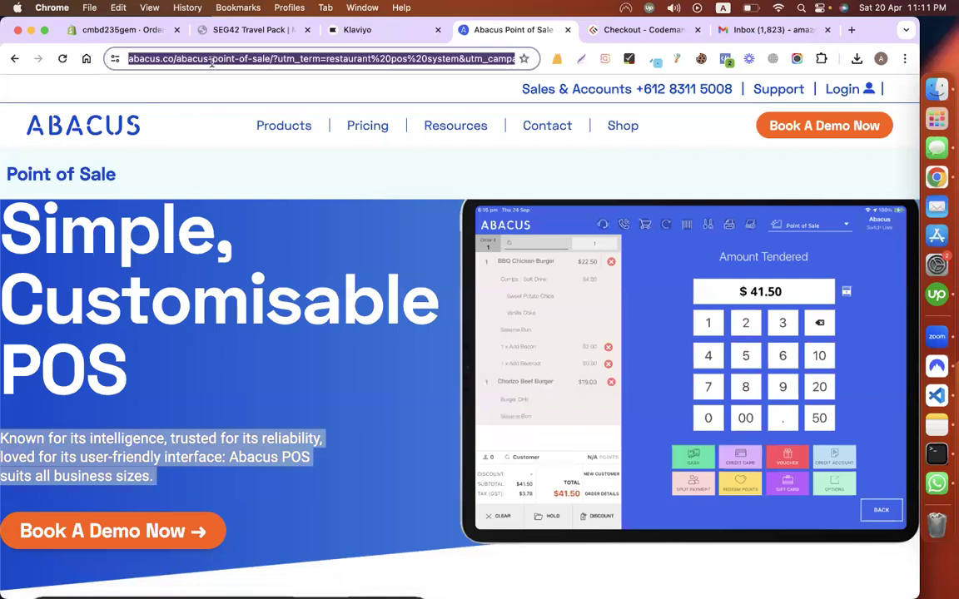
pyautogui.hotkey('ctrl', 'Left')
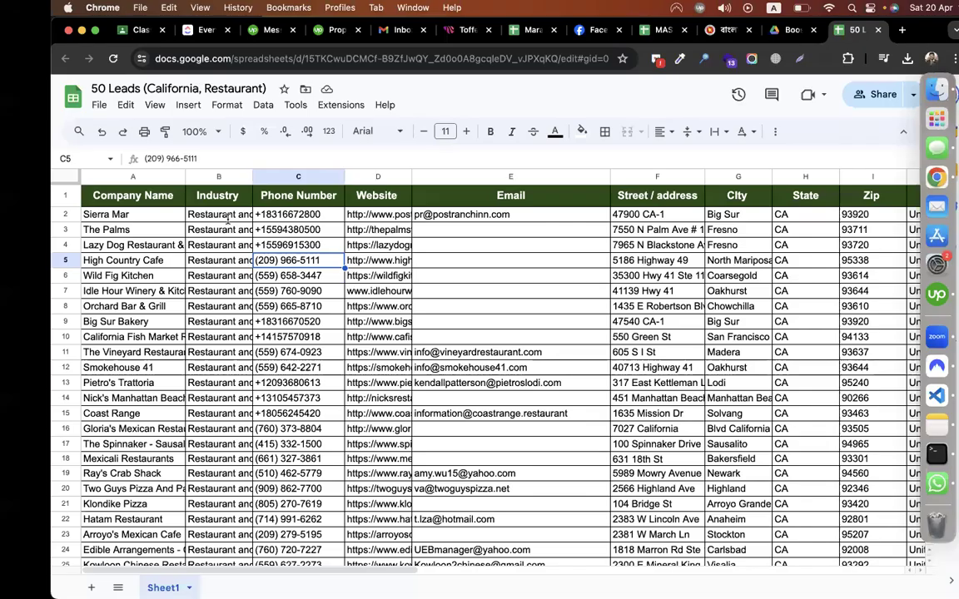
pyautogui.press('super+1')
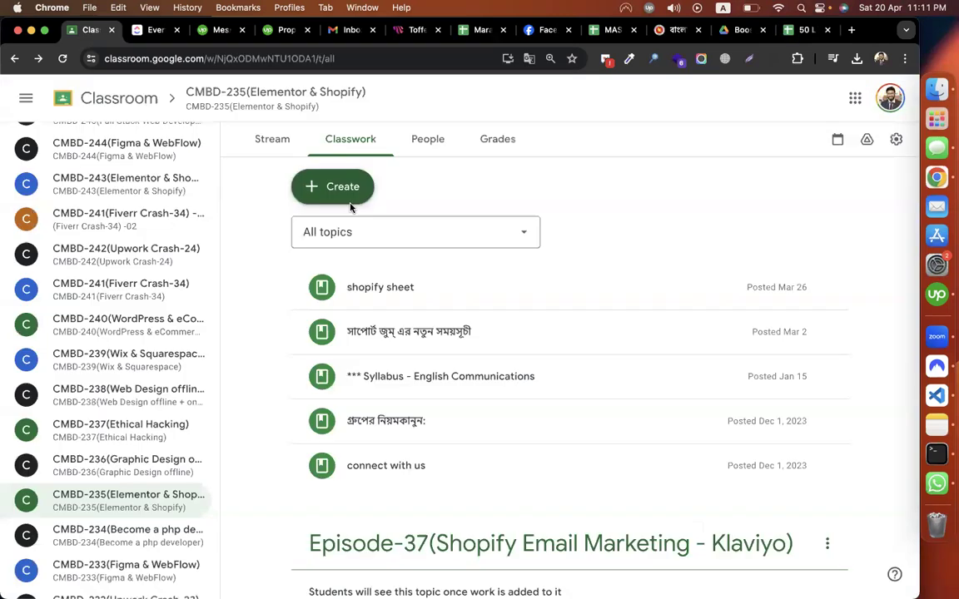
pyautogui.click(349, 200)
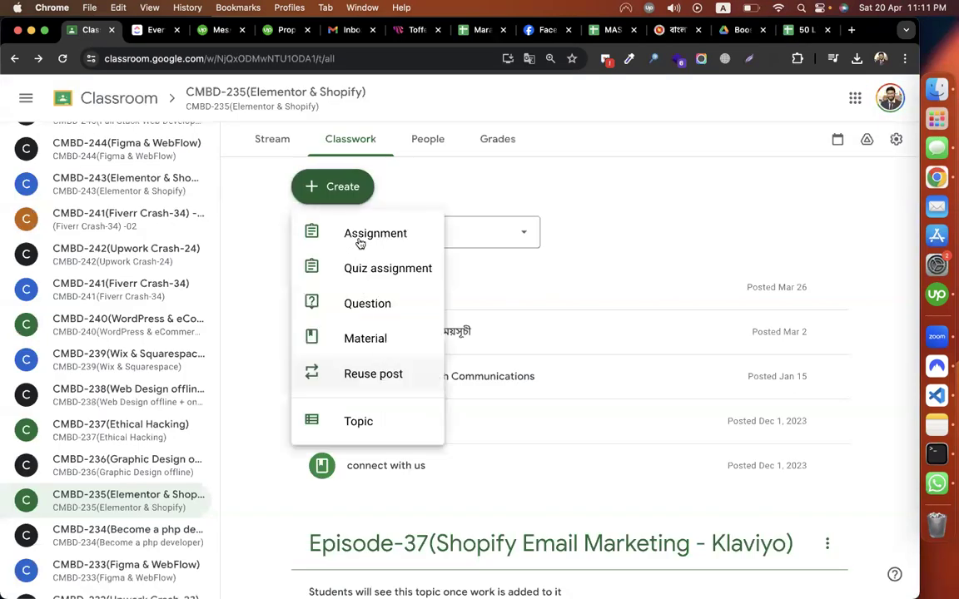
pyautogui.press('Return')
pyautogui.write('assignment - ')
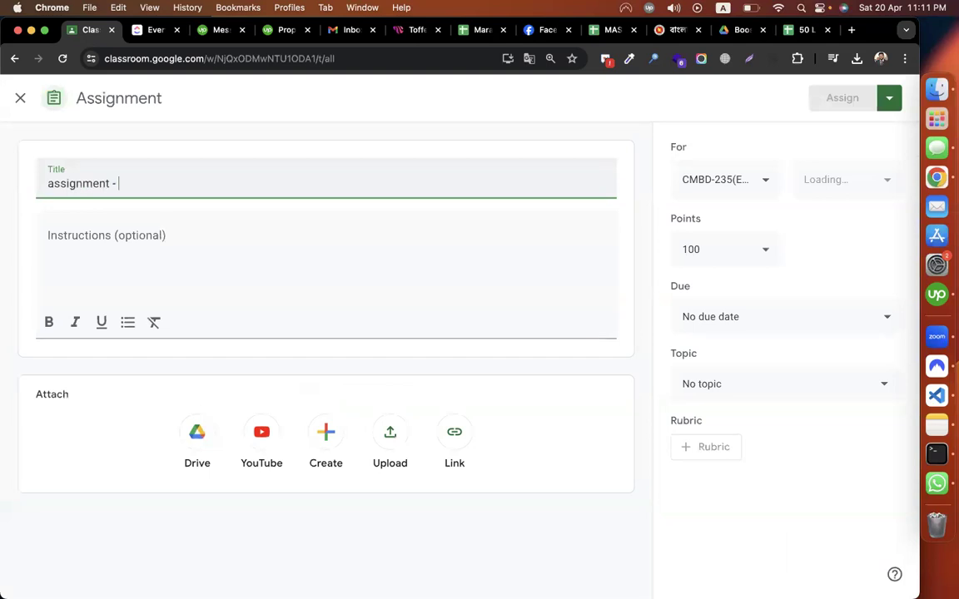
pyautogui.write('klaviy')
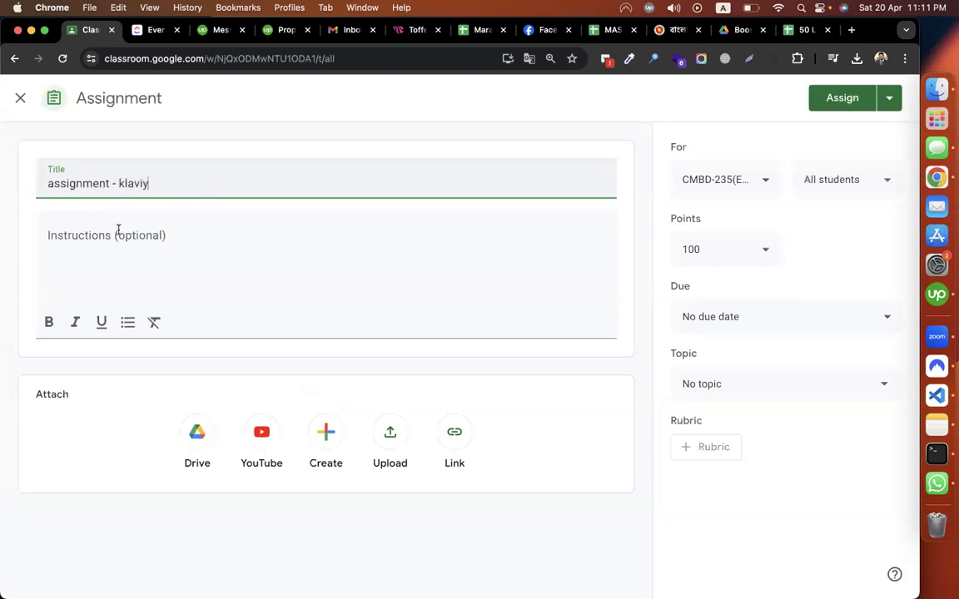
pyautogui.write('o')
# Step: Write instructions: 'create a campaign', 'take content from this website:' with the abacus.co URL, 'import leads from this sheet:'
pyautogui.click(77, 263)
pyautogui.write('create a')
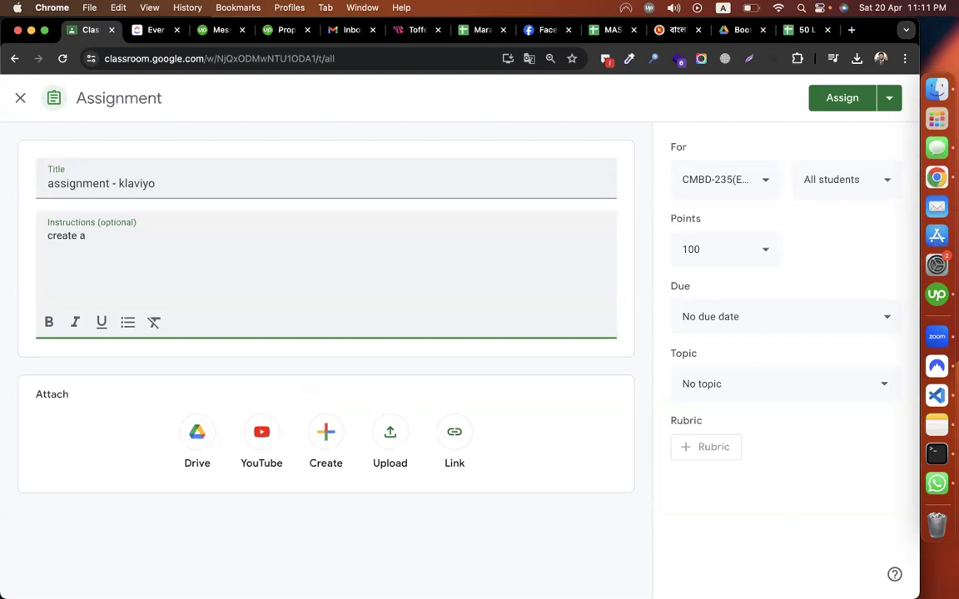
pyautogui.write(' cap')
pyautogui.press('BackSpace')
pyautogui.write('m')
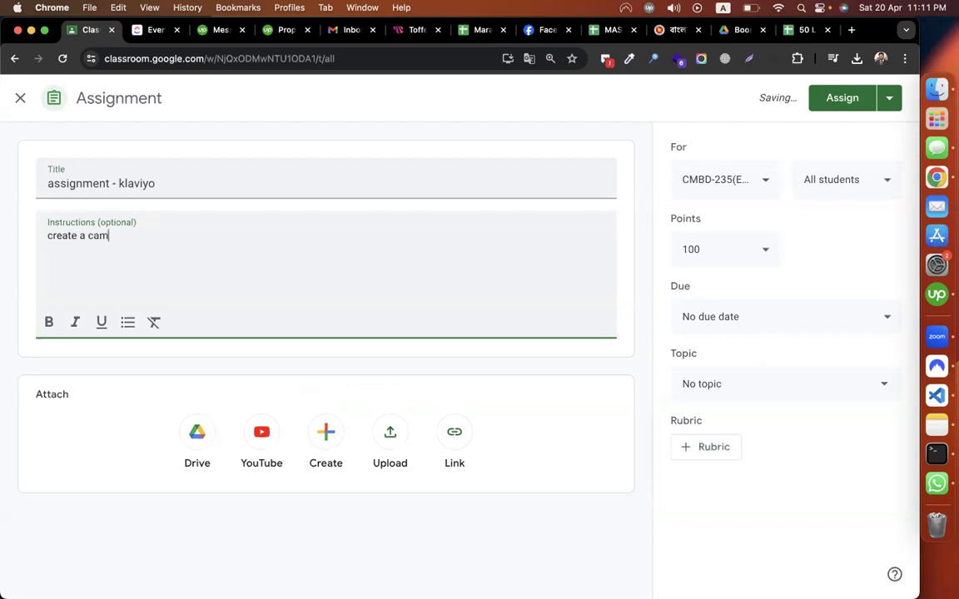
pyautogui.write('paign')
pyautogui.press('Return')
pyautogui.write('take content ')
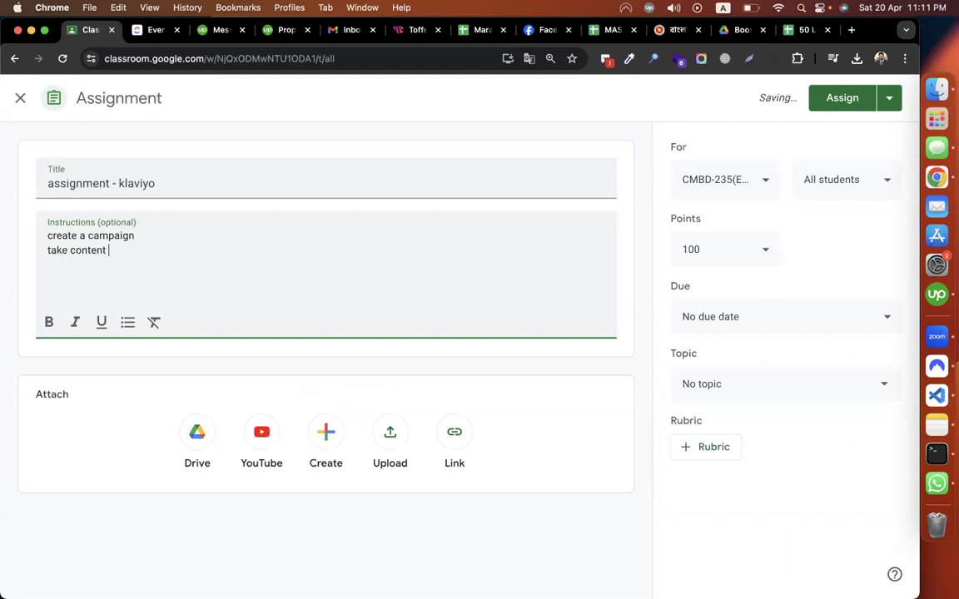
pyautogui.write('from this websi')
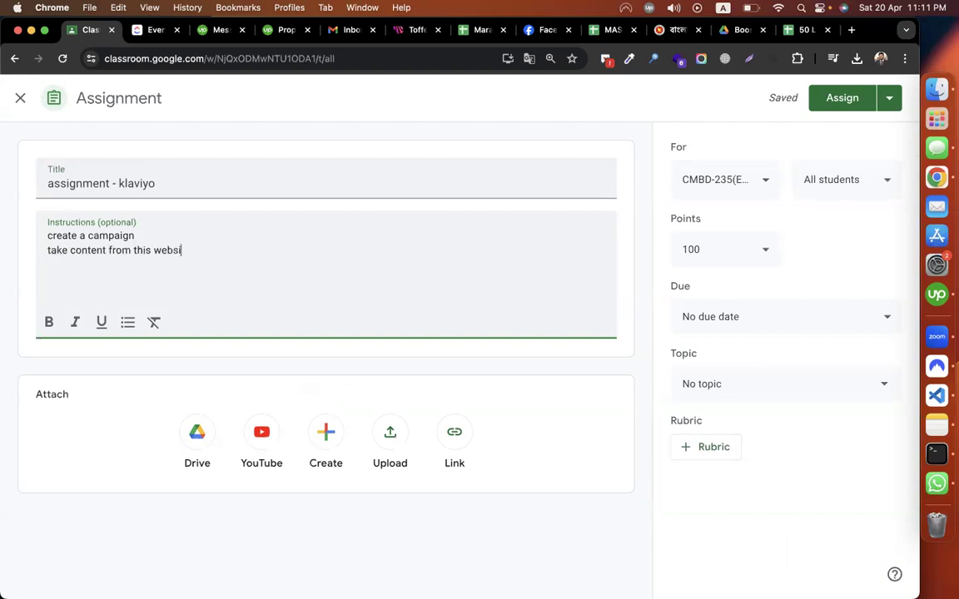
pyautogui.write('te:')
pyautogui.press('super+v')
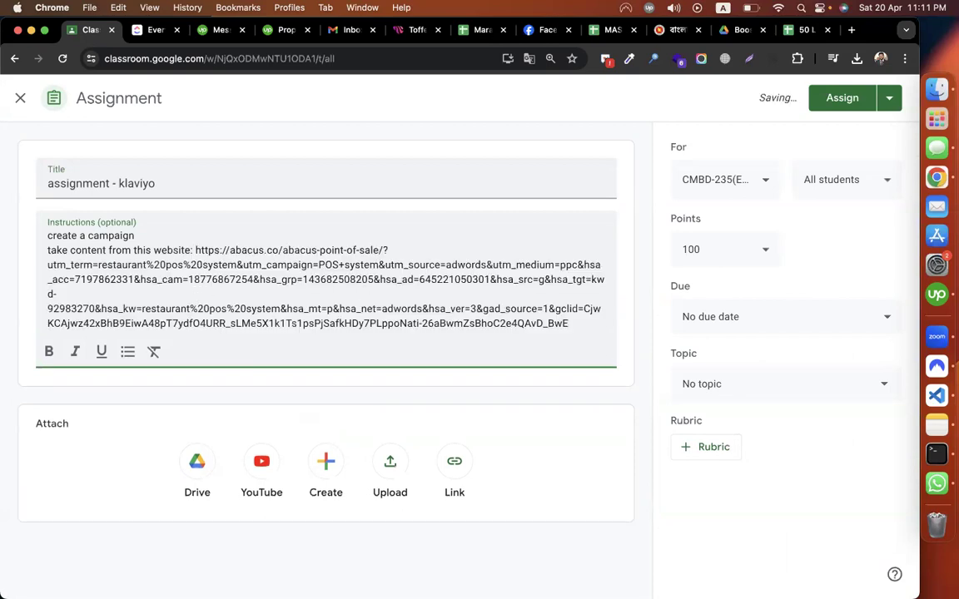
pyautogui.press('BackSpace')
pyautogui.press('Return')
pyautogui.write('import ')
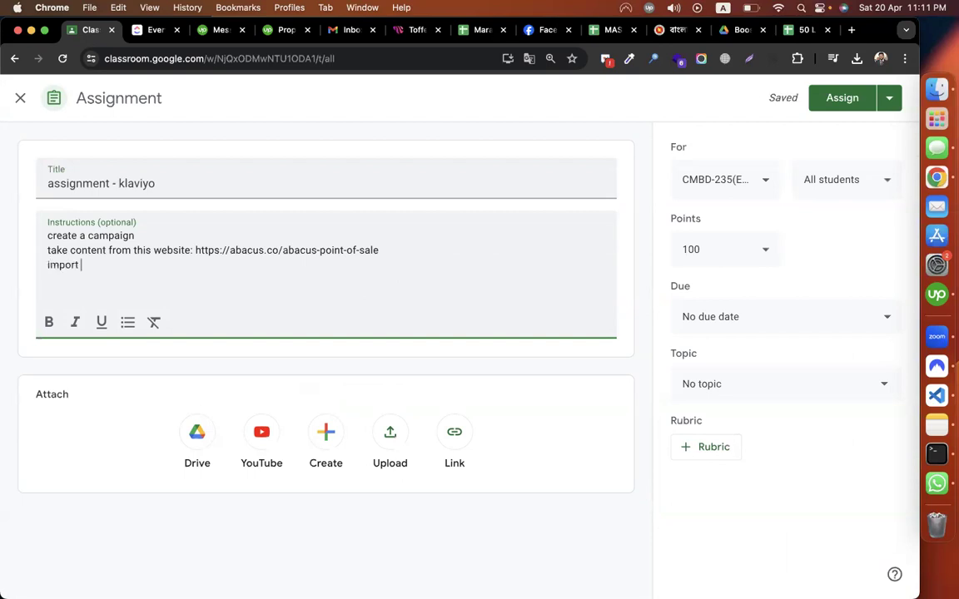
pyautogui.write('leads from t')
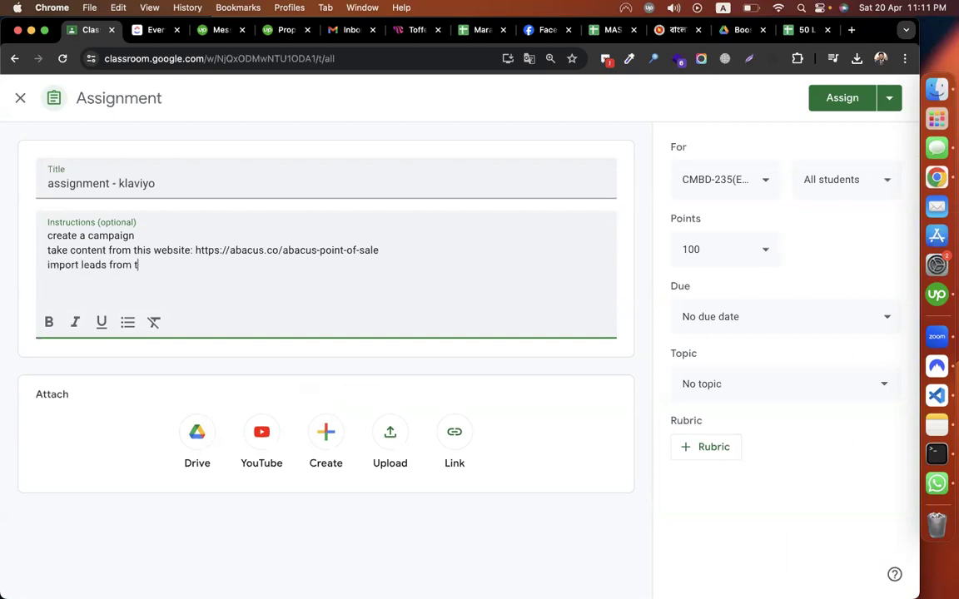
pyautogui.write('his sheet:')
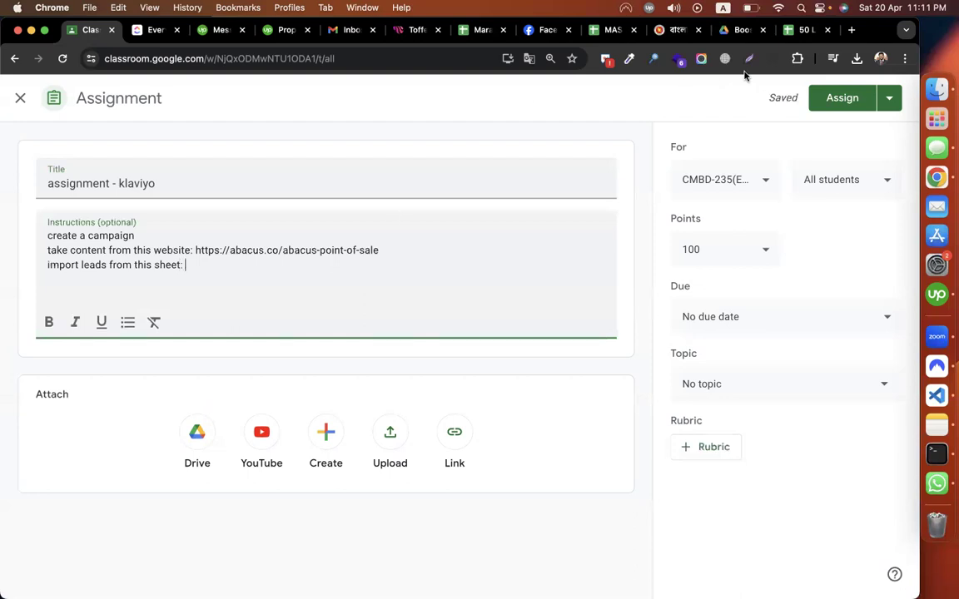
pyautogui.click(796, 29)
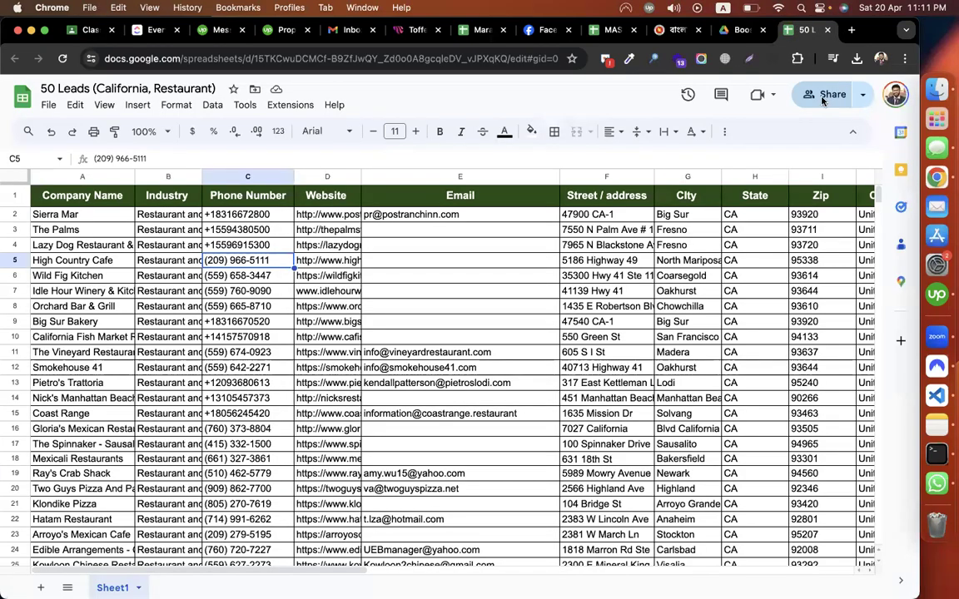
# Step: Share the 50 Leads sheet with anyone who has the link and copy that link
pyautogui.click(822, 98)
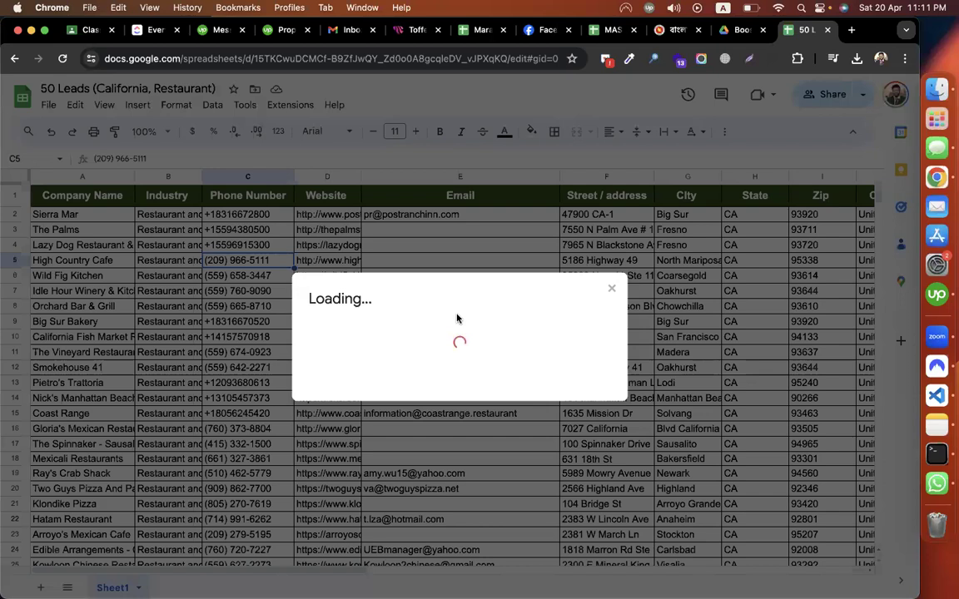
pyautogui.click(388, 448)
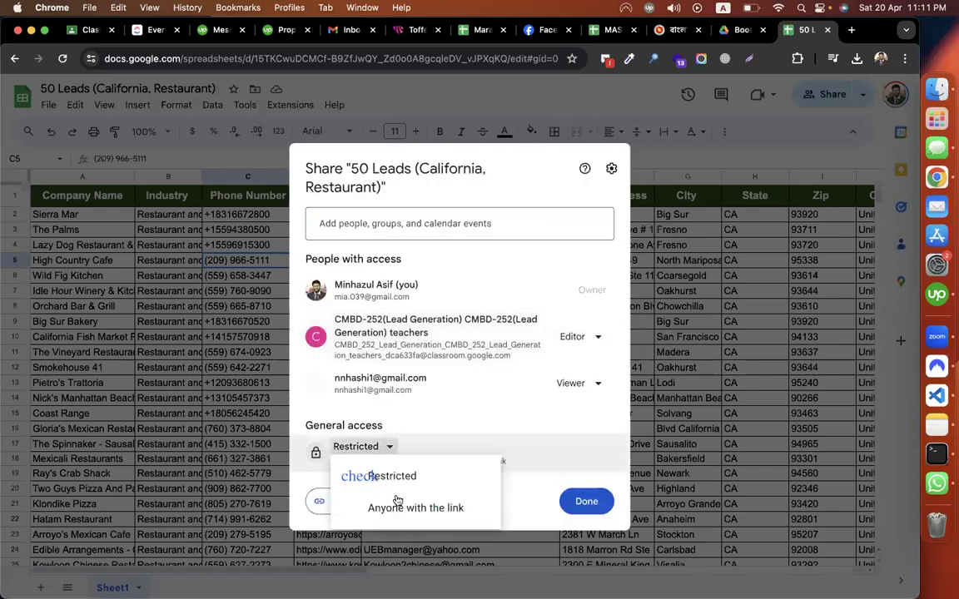
pyautogui.click(396, 504)
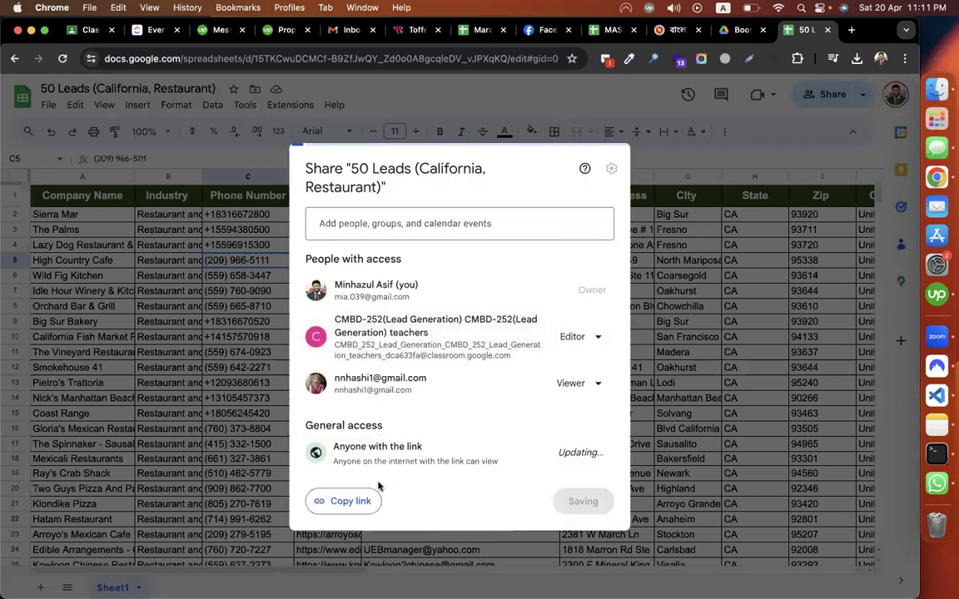
pyautogui.click(348, 499)
pyautogui.click(595, 504)
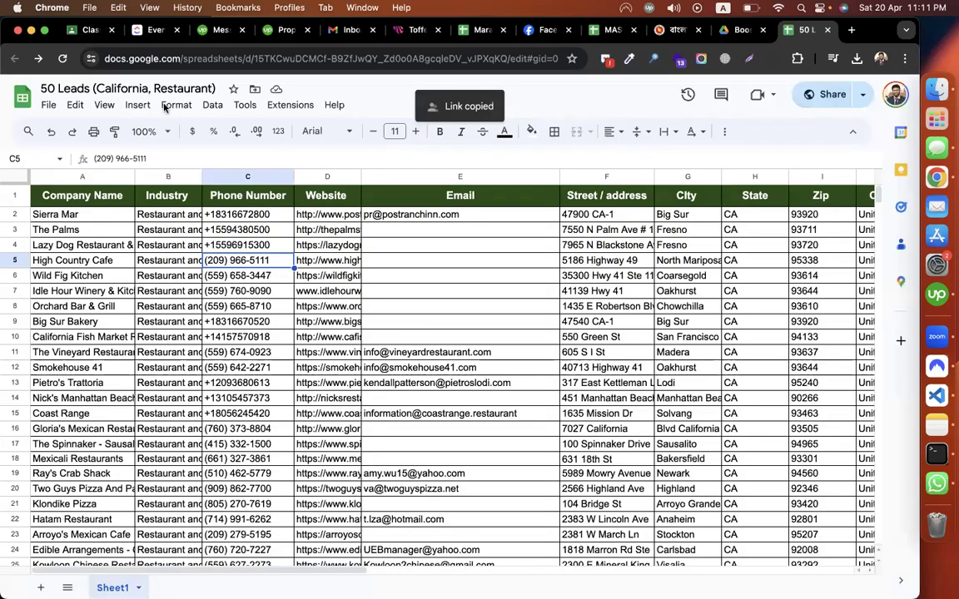
pyautogui.click(83, 30)
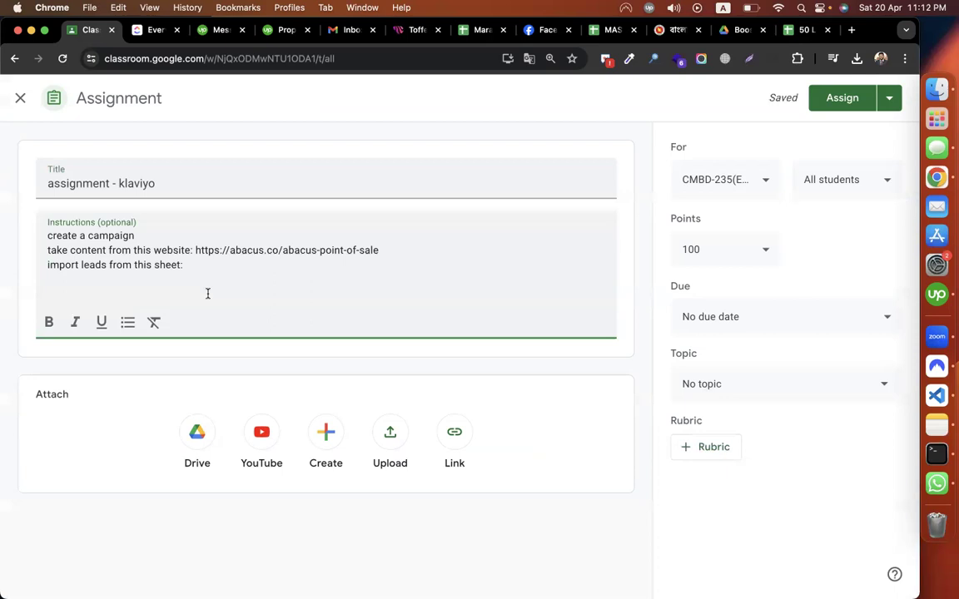
# Step: Paste the sheet link and add steps 1-2: campaign > snap, signup form > get coupon (15% Off / static coupon) > snap
pyautogui.press('super+v')
pyautogui.click(47, 236)
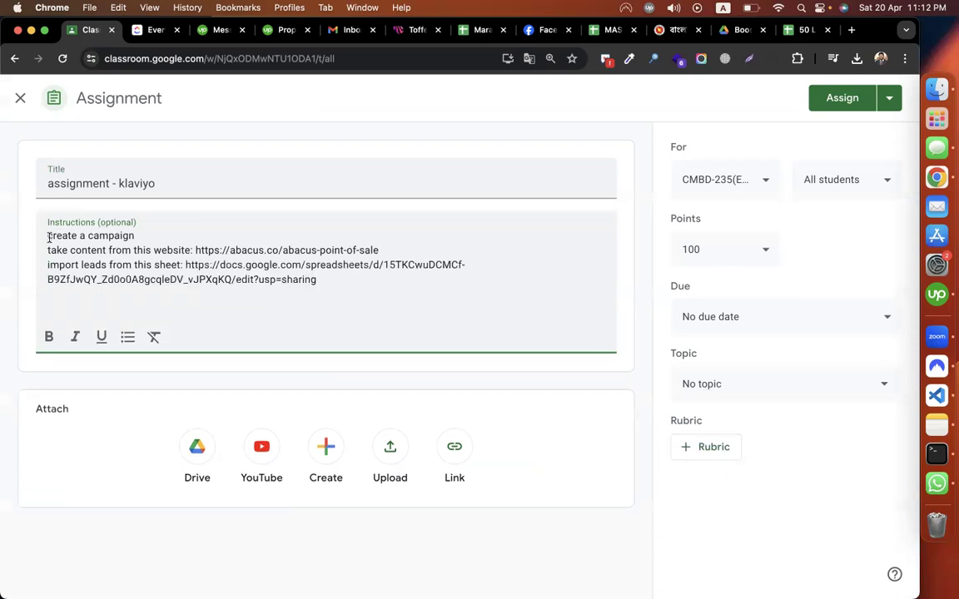
pyautogui.write('1. ')
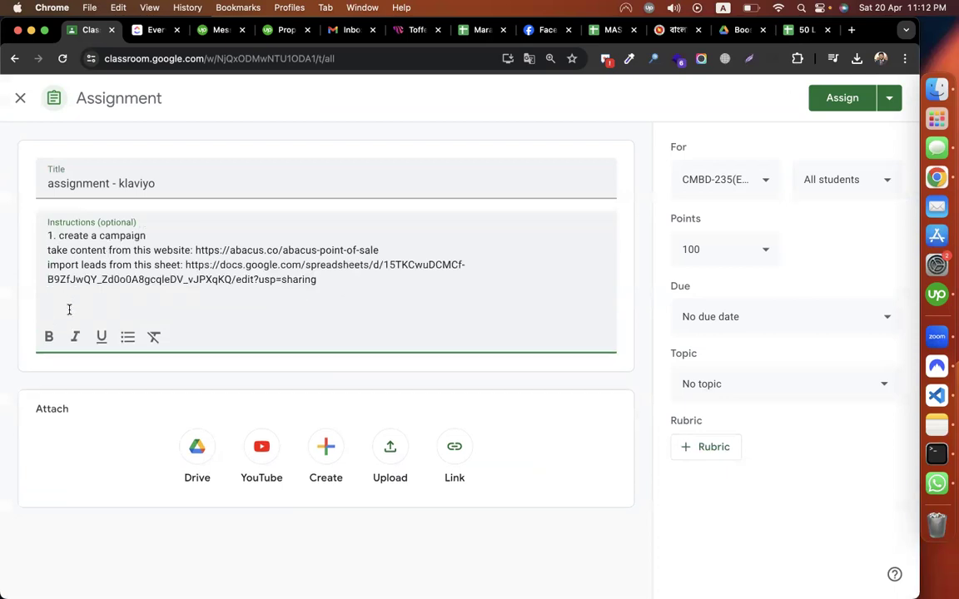
pyautogui.write('2. signup form > coupon')
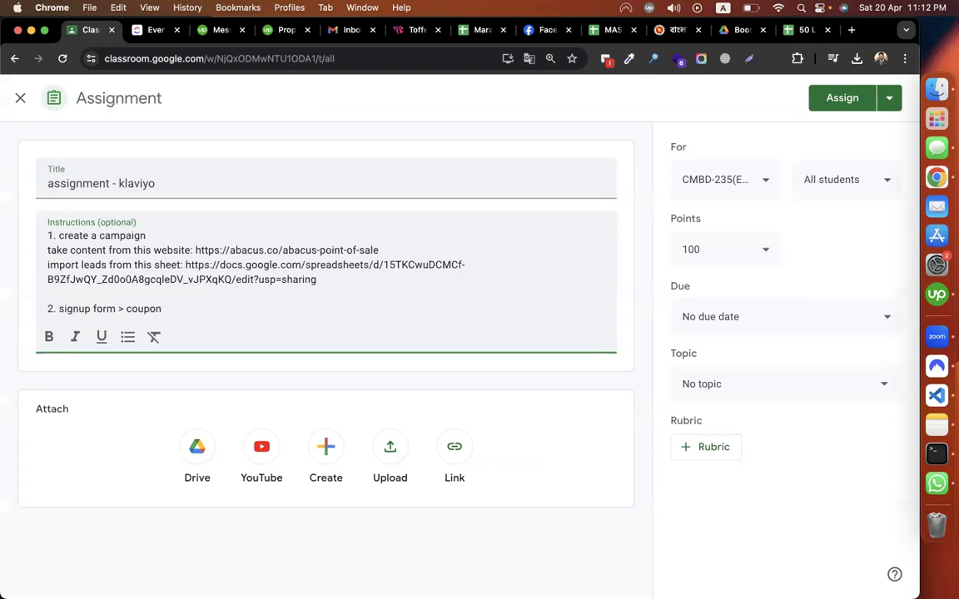
pyautogui.click(127, 308)
pyautogui.write('get')
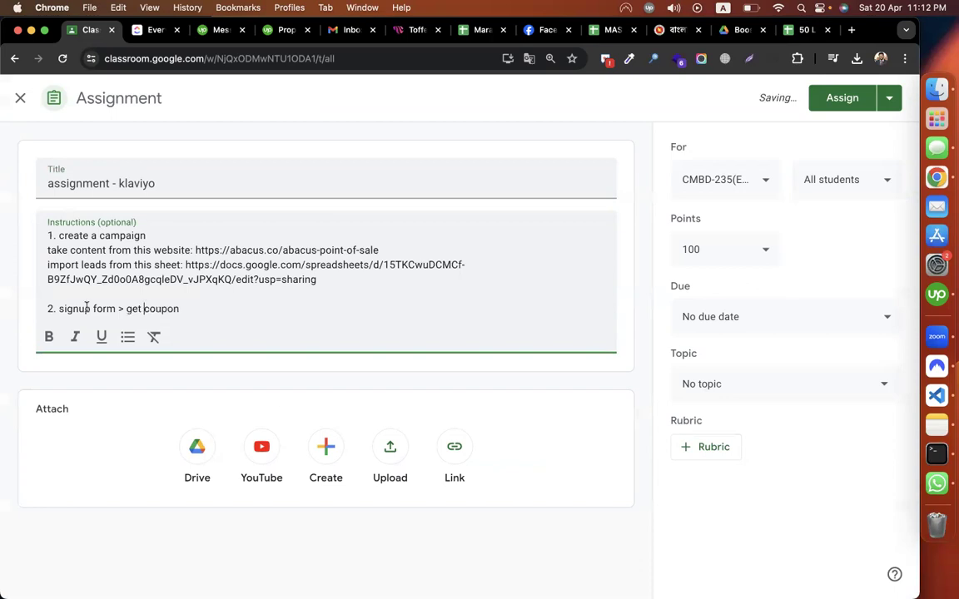
pyautogui.click(195, 310)
pyautogui.write('(15% Off')
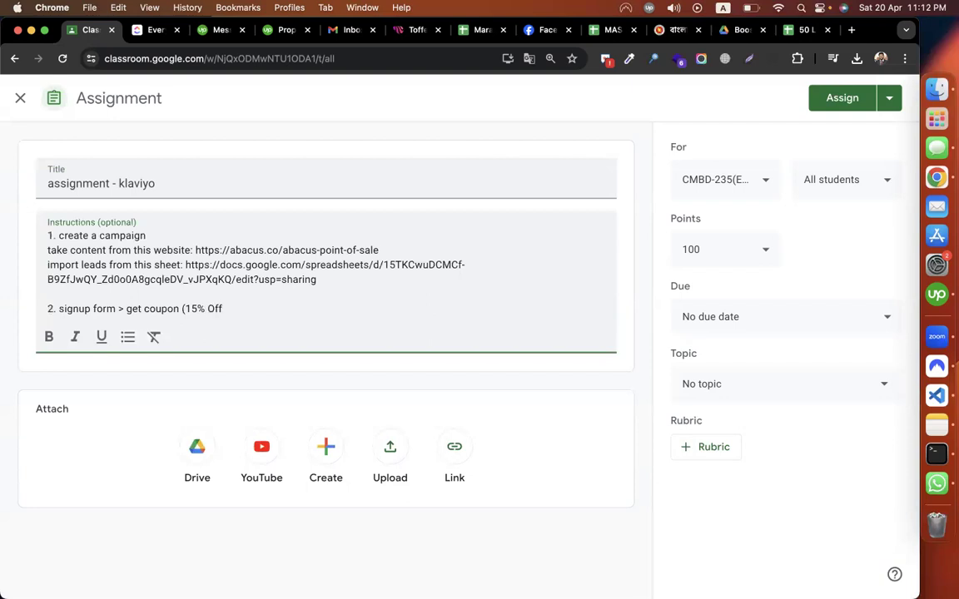
pyautogui.write(' / static')
pyautogui.write(' co')
pyautogui.write('upo')
pyautogui.write('n) > ')
pyautogui.write('sma')
pyautogui.press('BackSpace')
pyautogui.press('BackSpace')
pyautogui.write('nap')
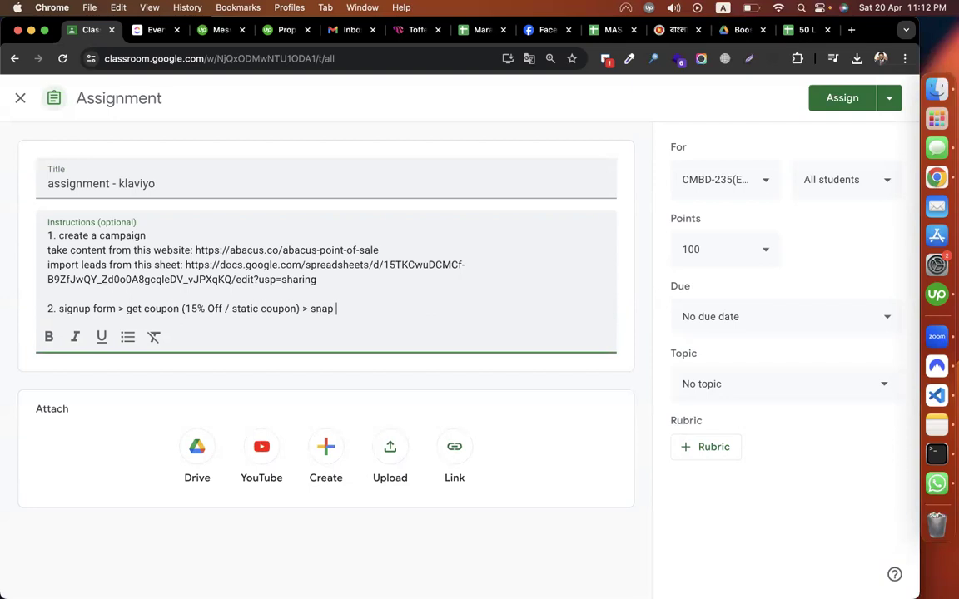
pyautogui.click(343, 279)
pyautogui.press('Return')
pyautogui.click(178, 236)
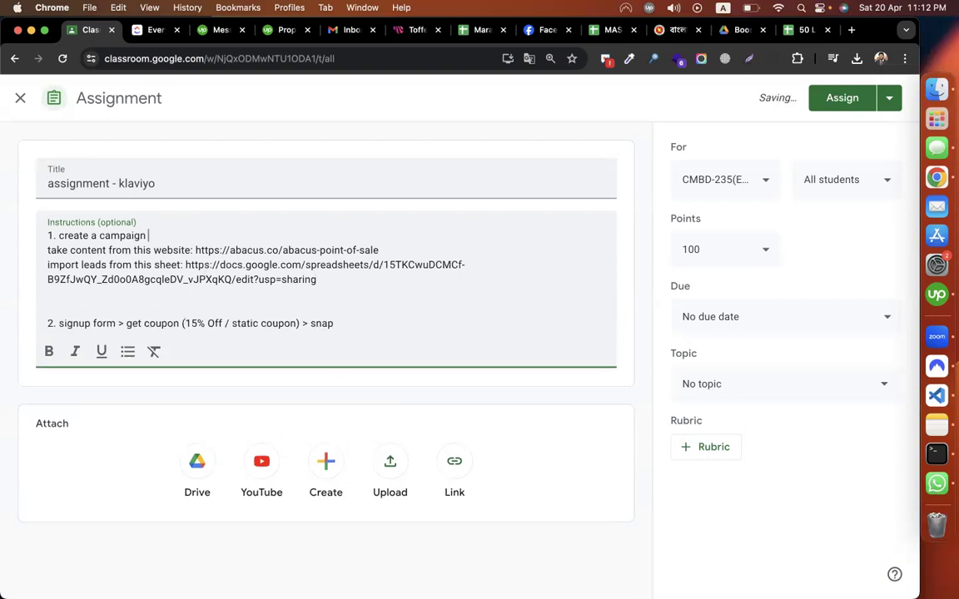
pyautogui.write('> snap')
# Step: Add steps 3-5: welcome series flow, order confirmation flow and abandoned cart flow, each ending '> snap'
pyautogui.click(370, 316)
pyautogui.press('Return')
pyautogui.press('Return')
pyautogui.write('3.')
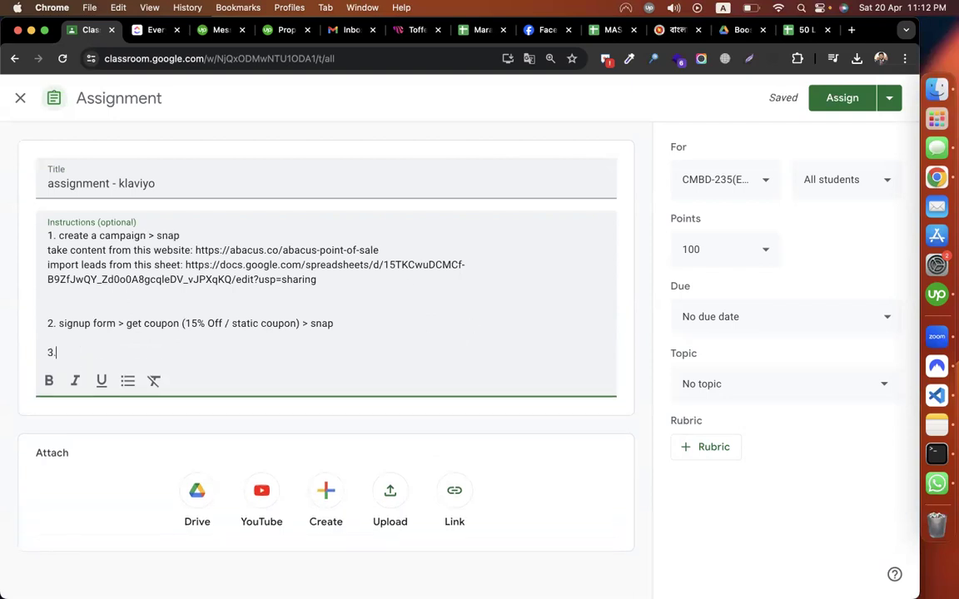
pyautogui.write('flow 1: welcome serier (coupon mail) ')
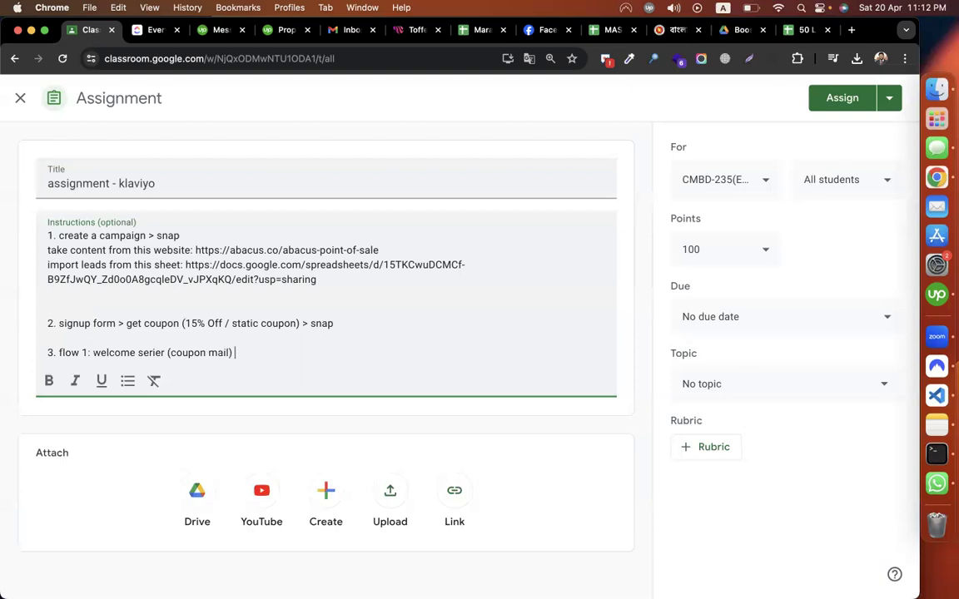
pyautogui.write('> immediately')
pyautogui.press('Return')
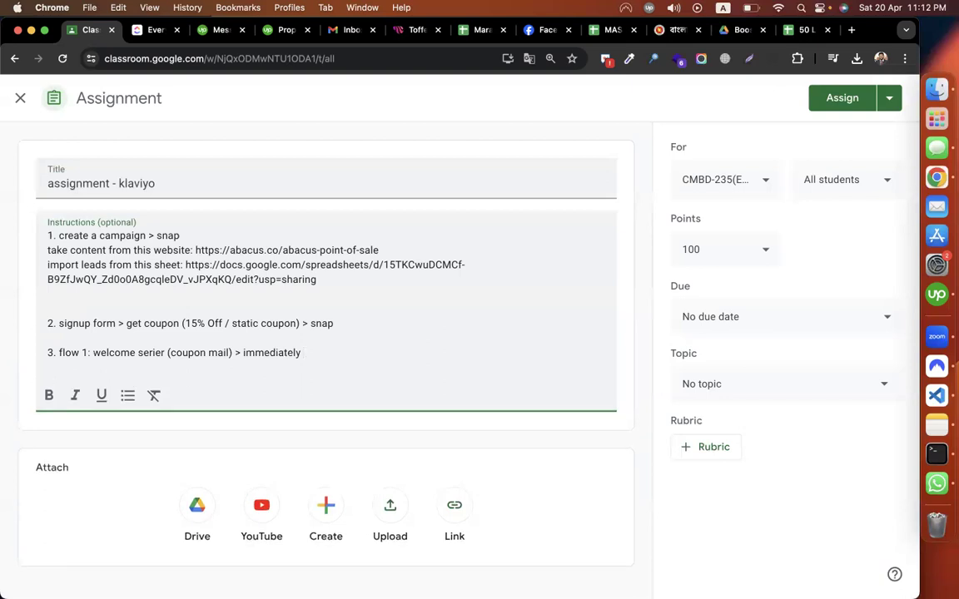
pyautogui.write('4. flow 2 :order confirmation flow')
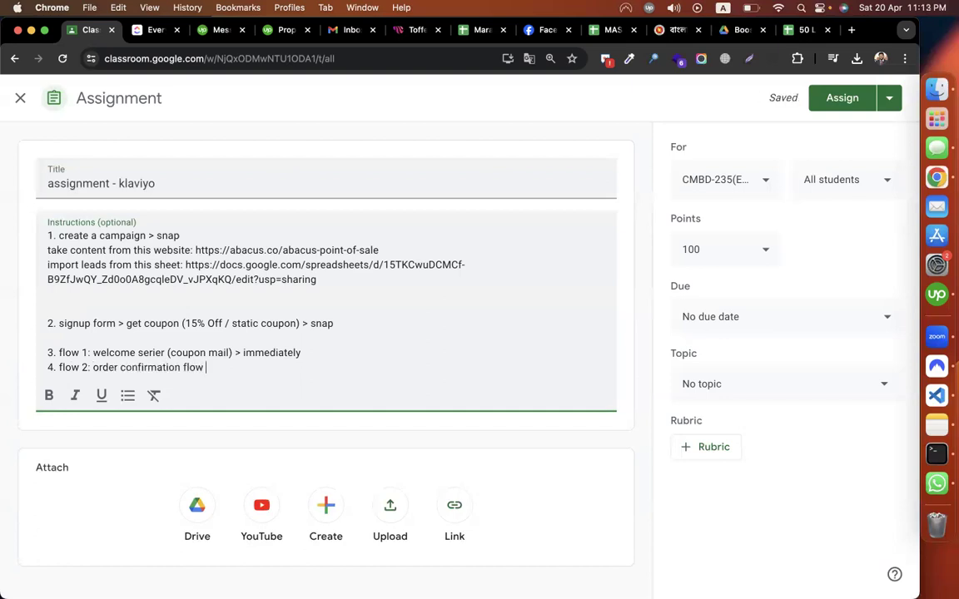
pyautogui.press('Return')
pyautogui.write('5. flow 3: ')
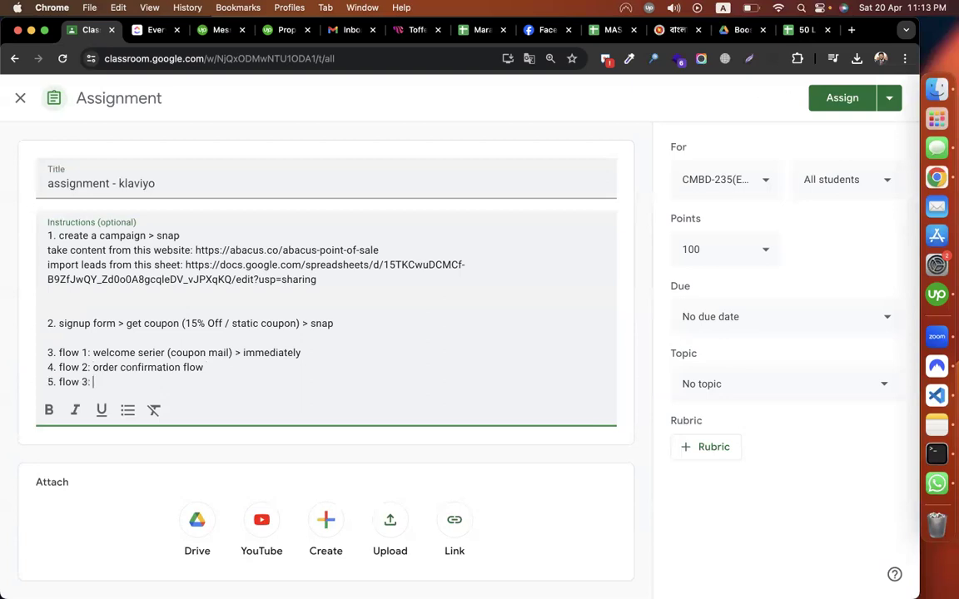
pyautogui.write('abandoned cart aut')
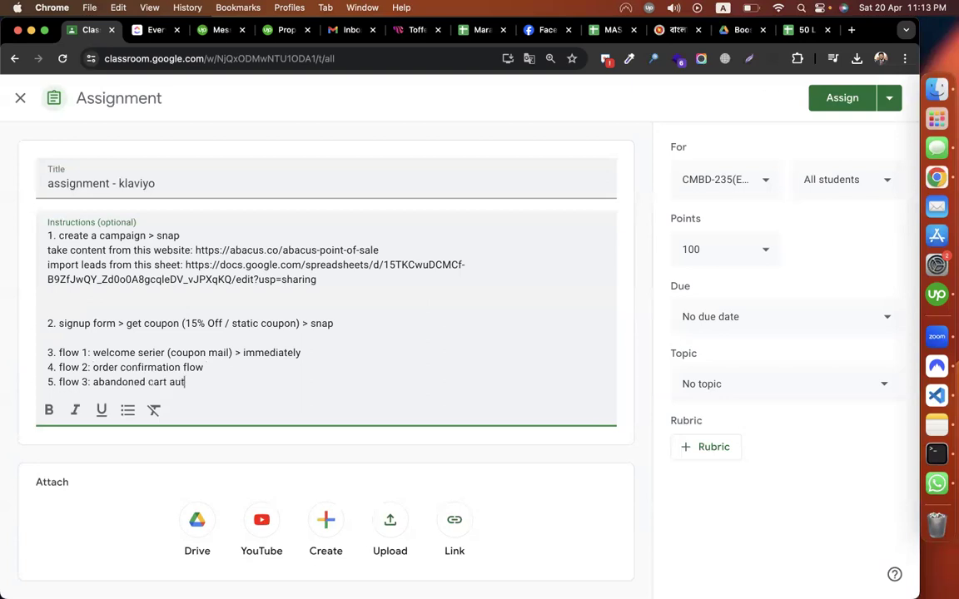
pyautogui.write('omation / flow ')
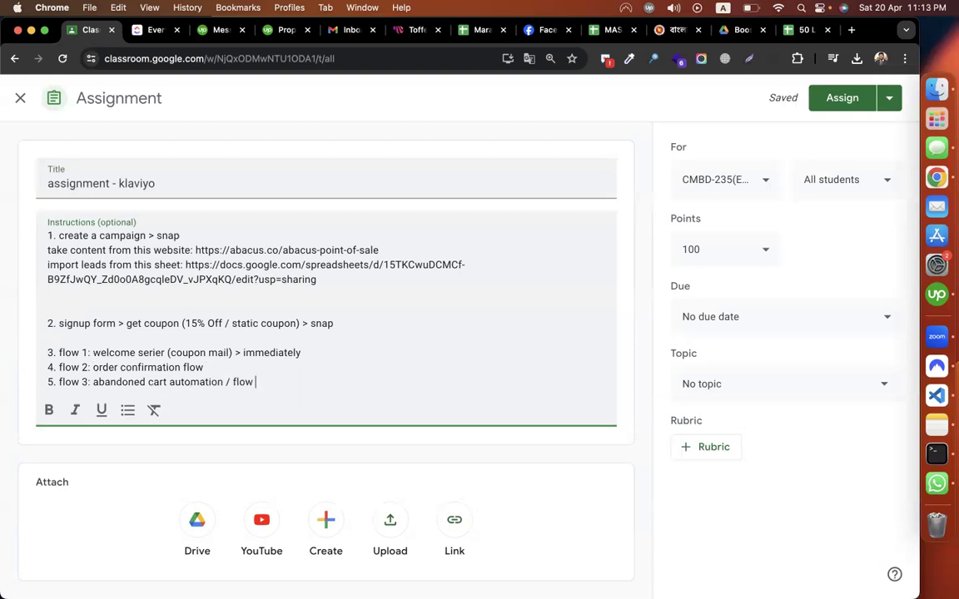
pyautogui.write('> snap')
pyautogui.click(256, 367)
pyautogui.write('> sanp')
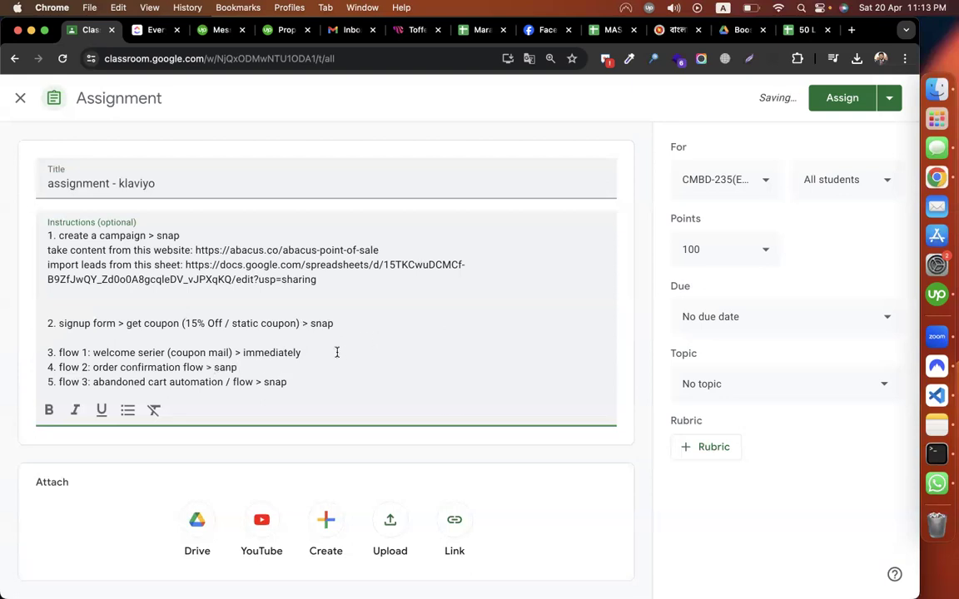
pyautogui.write(' > snap')
# Step: File the assignment under the Episode-37 topic and assign it
pyautogui.click(775, 383)
pyautogui.scroll(-10, 771, 285)
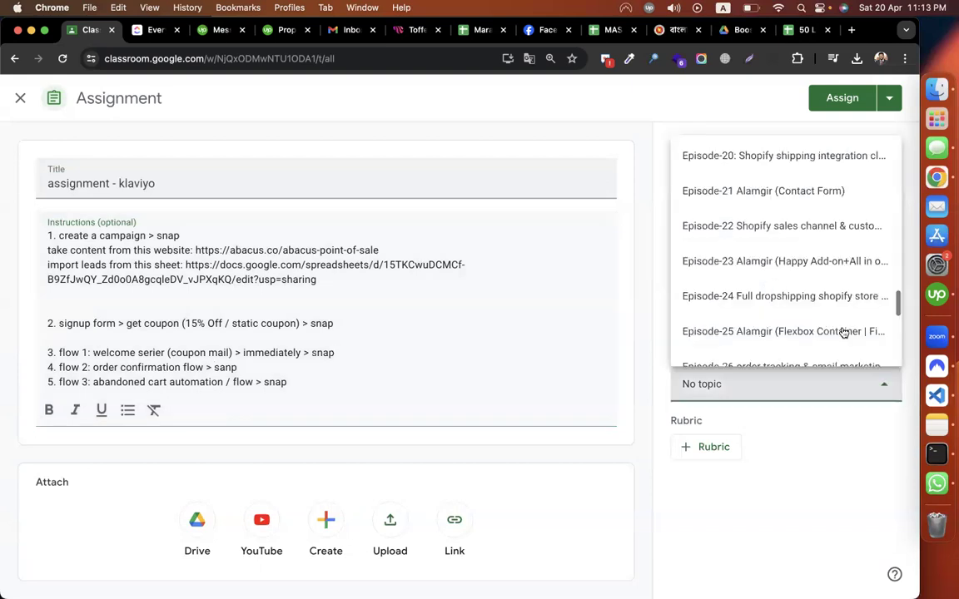
pyautogui.scroll(-5, 842, 331)
pyautogui.click(784, 348)
pyautogui.click(843, 97)
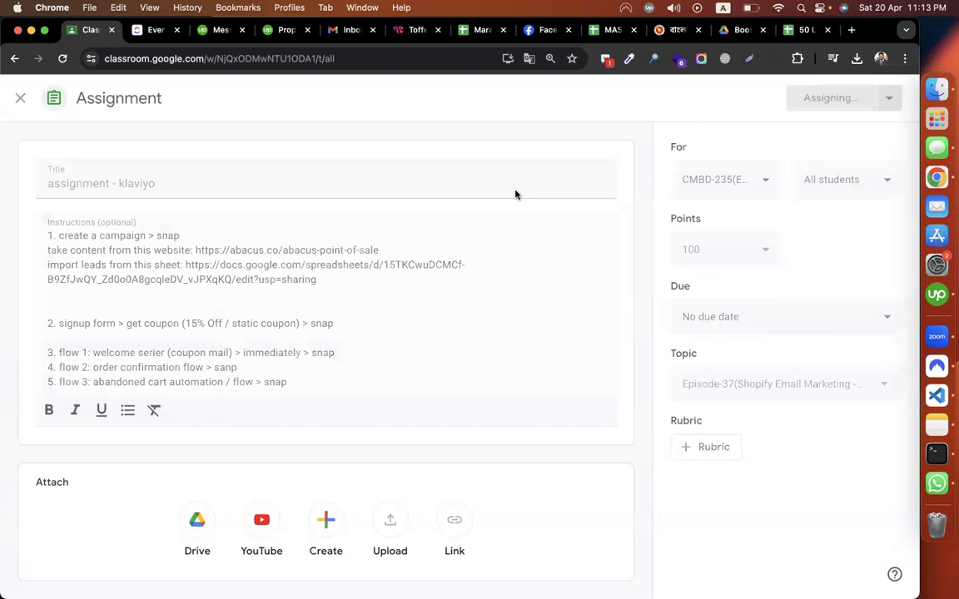
# Step: Switch desktops and bring the Facebook browser window to the front
pyautogui.hotkey('ctrl', 'Right')
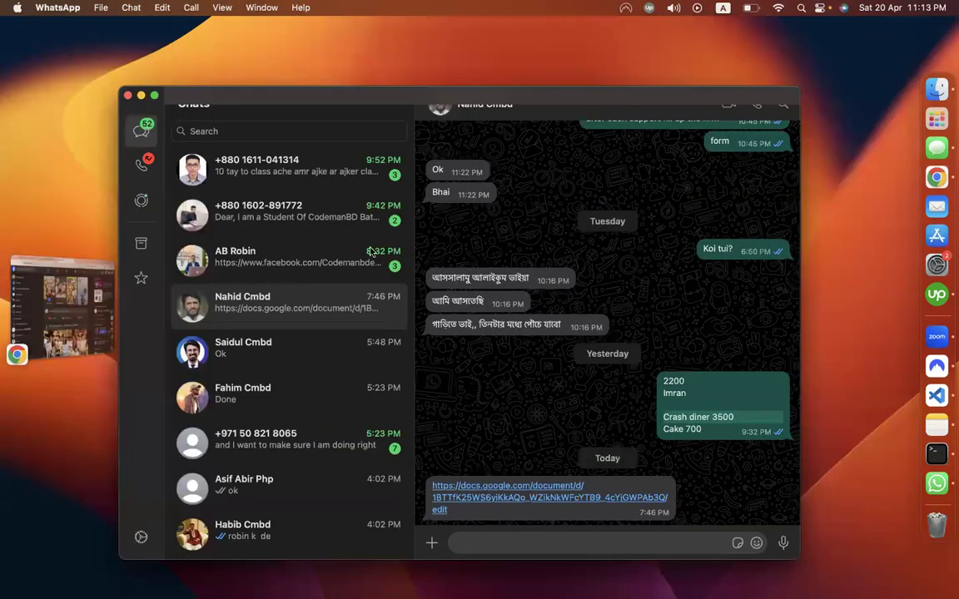
pyautogui.hotkey('ctrl', 'Right')
pyautogui.click(520, 58)
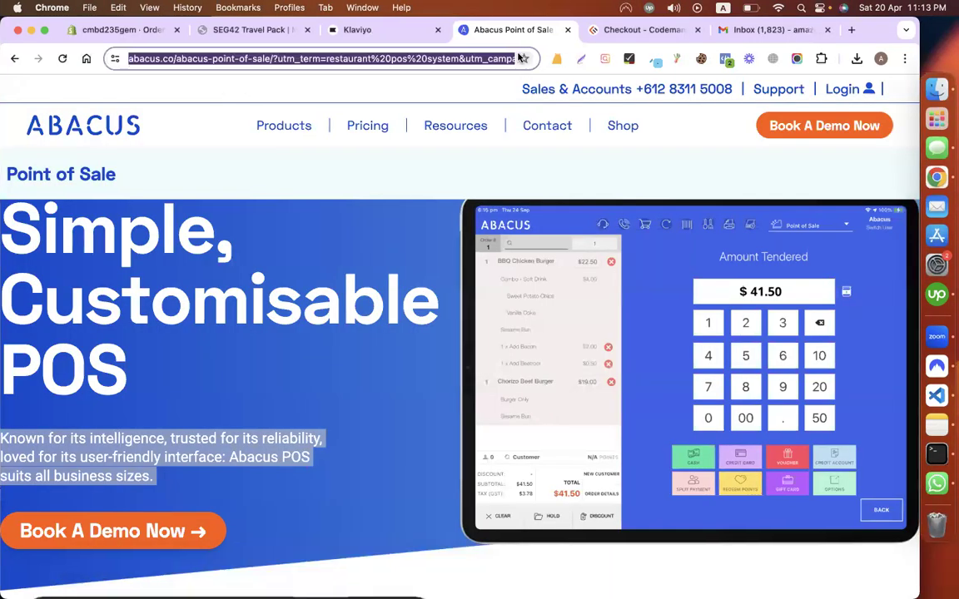
pyautogui.hotkey('ctrl', 'Left')
pyautogui.hotkey('ctrl', 'Left')
pyautogui.hotkey('ctrl', 'Right')
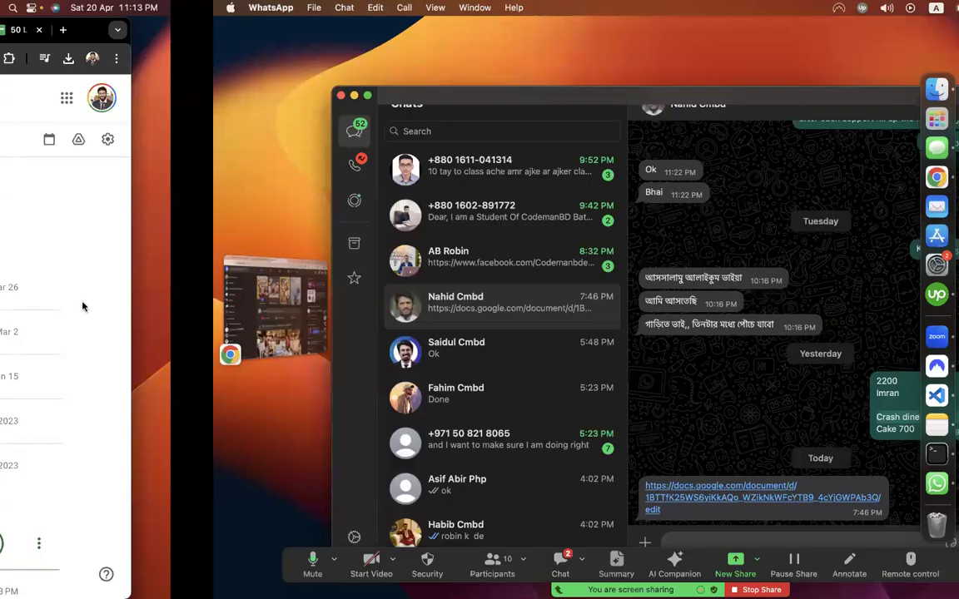
pyautogui.click(55, 313)
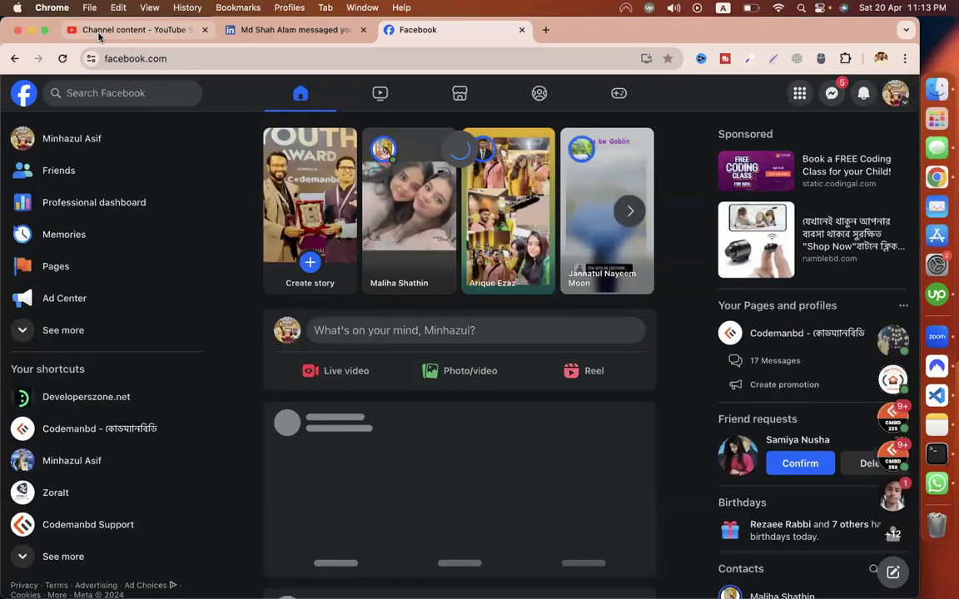
# Step: Search the channel content for 'shopify mailchimp' and open the Shopify Email Marketing video's details
pyautogui.click(98, 35)
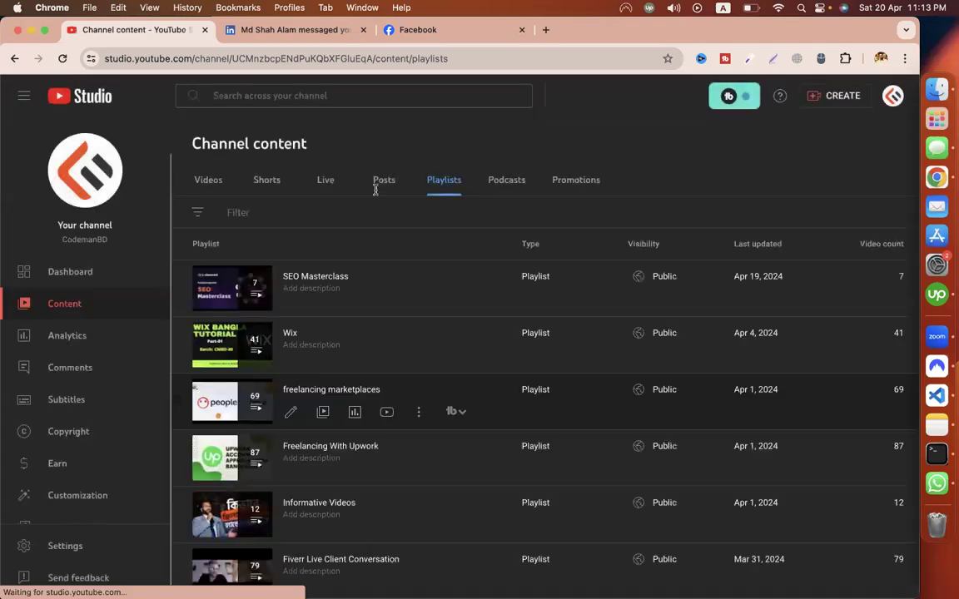
pyautogui.click(316, 96)
pyautogui.write('sho')
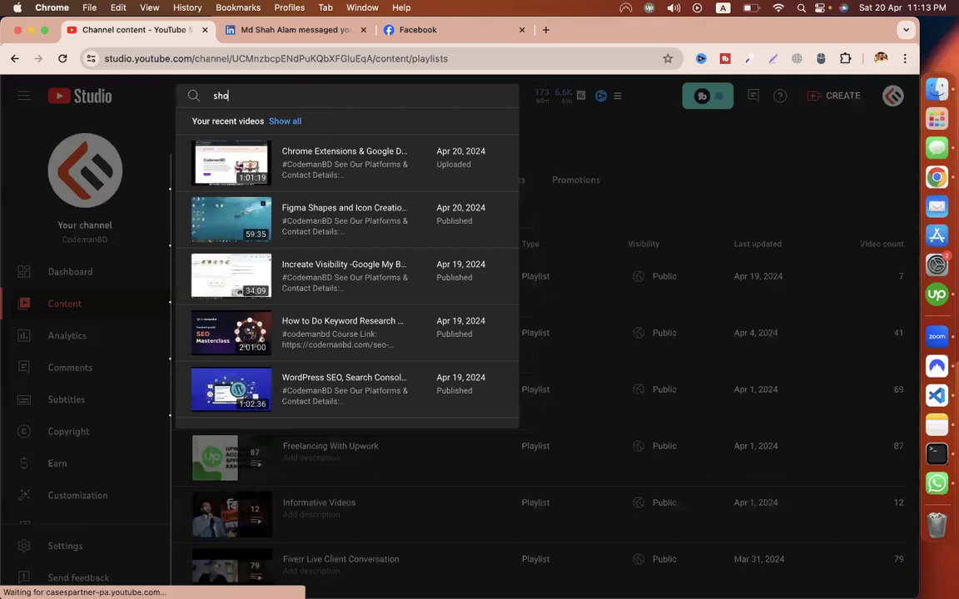
pyautogui.write('pify mailch')
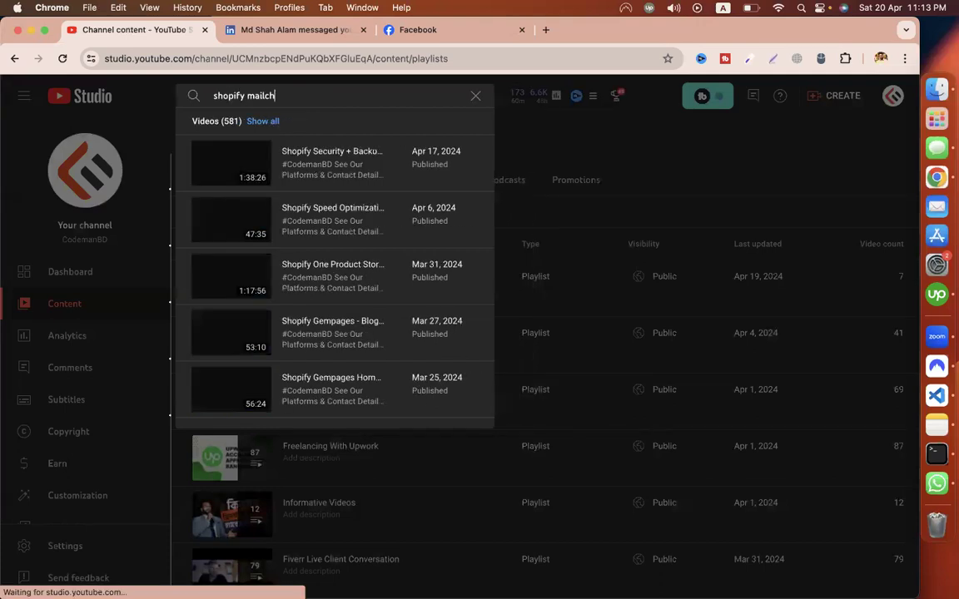
pyautogui.write('imp')
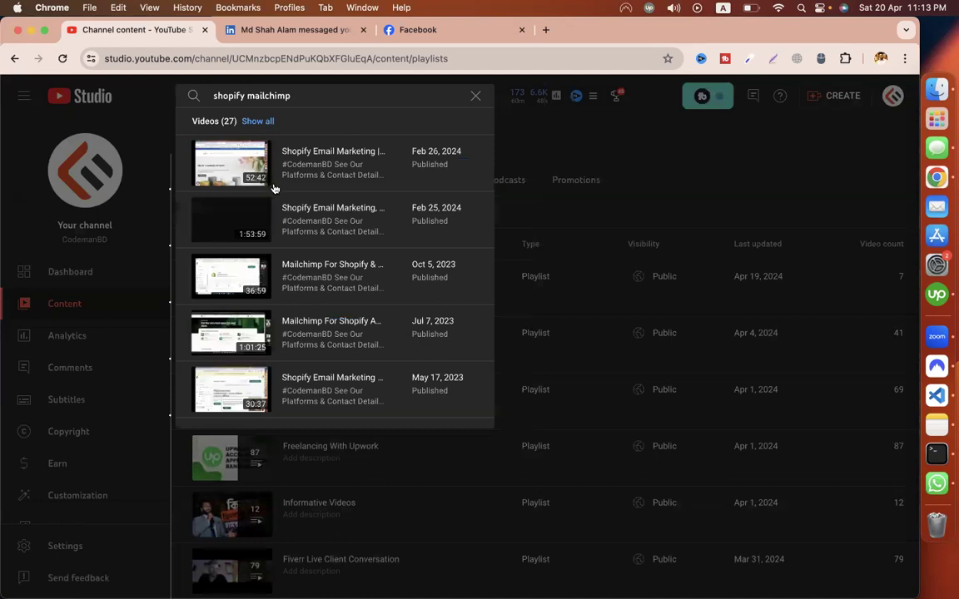
pyautogui.moveTo(290, 176)
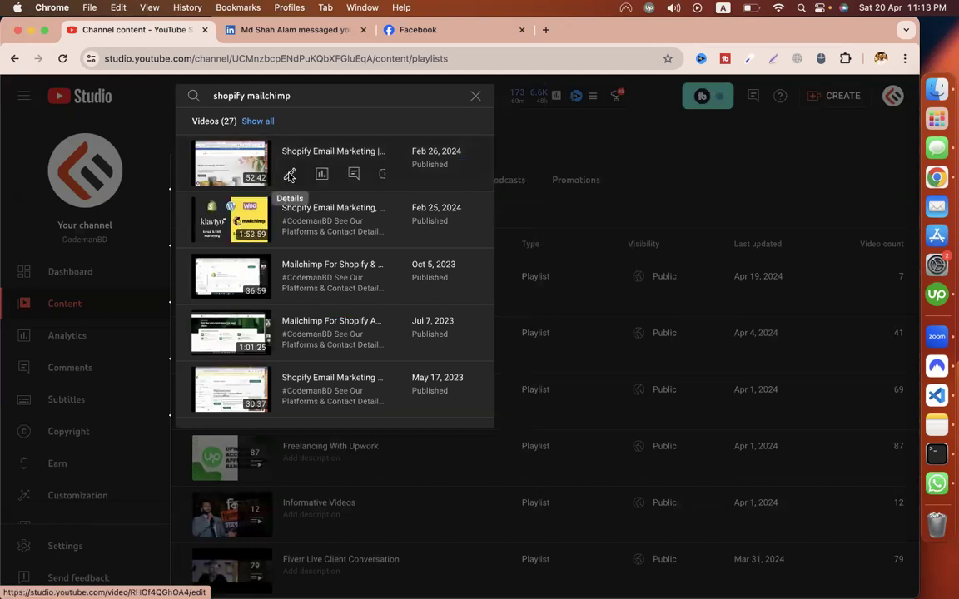
pyautogui.click(289, 175)
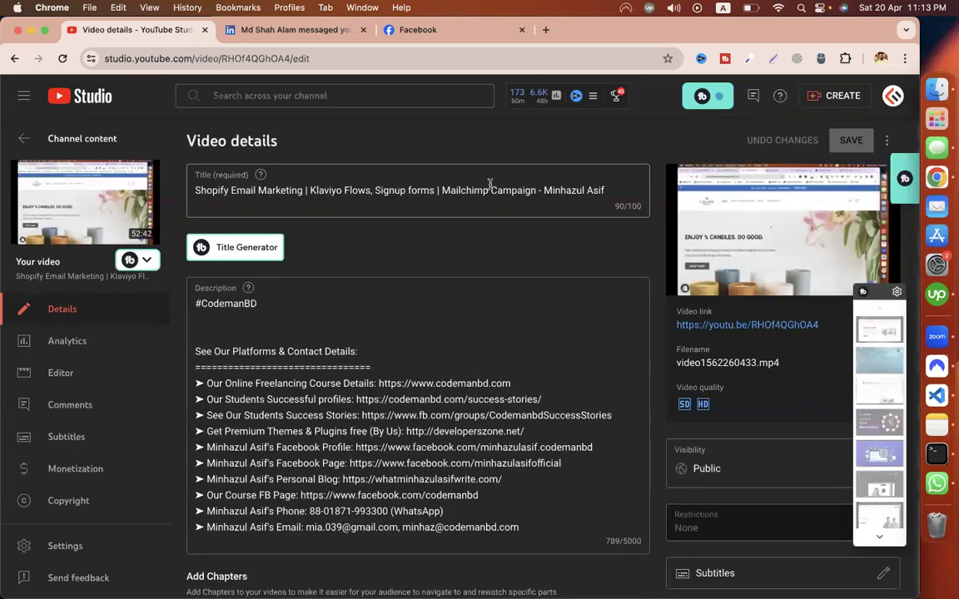
# Step: Select and copy the video's short link, then return to the Classroom window
pyautogui.moveTo(822, 325); pyautogui.dragTo(763, 325)
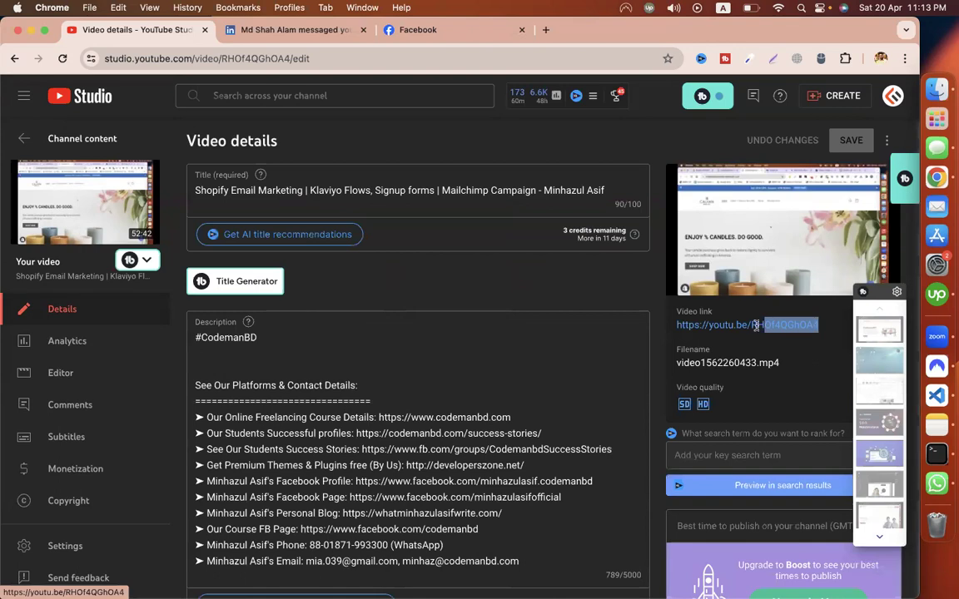
pyautogui.moveTo(704, 325); pyautogui.dragTo(607, 293)
pyautogui.press('super+c')
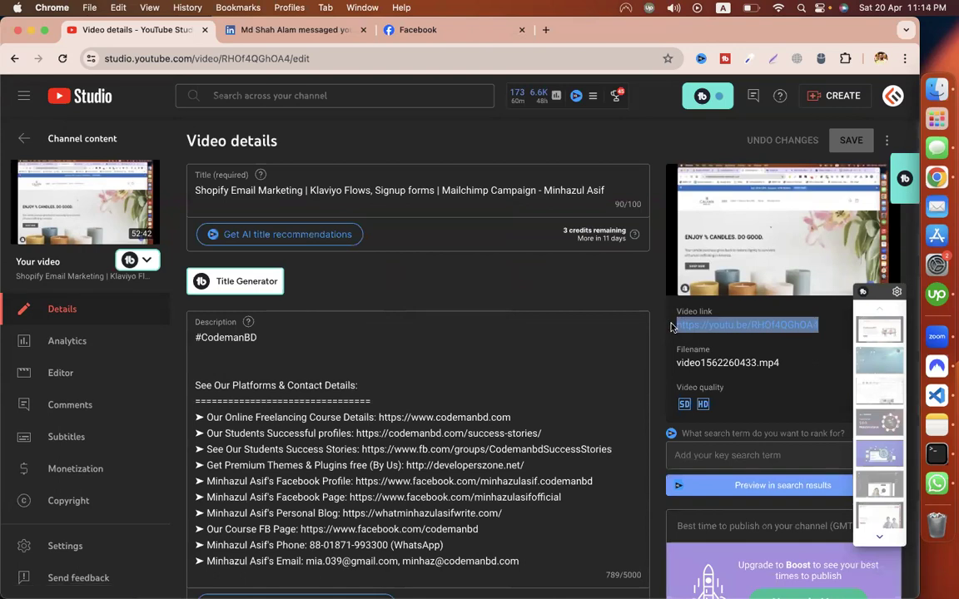
pyautogui.click(442, 190)
pyautogui.press('super+grave')
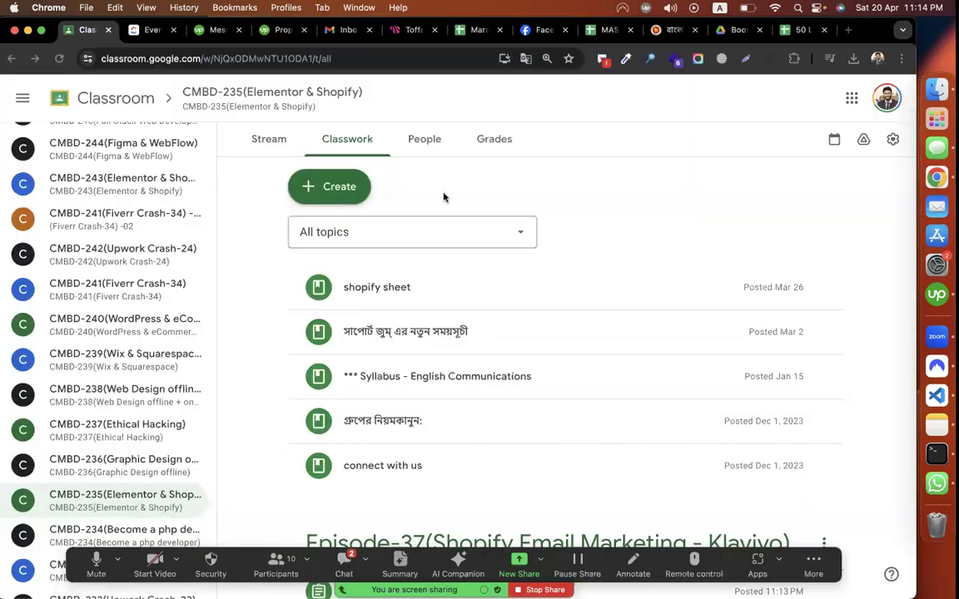
# Step: Start a Classroom material titled 'also see video - mailchimp' with the first video link as its description
pyautogui.click(361, 189)
pyautogui.click(365, 338)
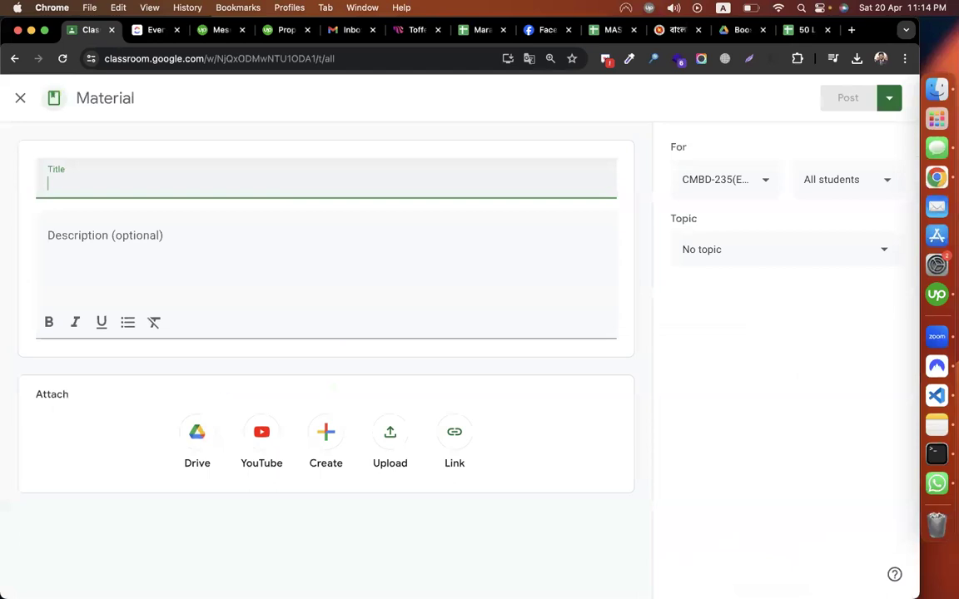
pyautogui.write('also see video - m')
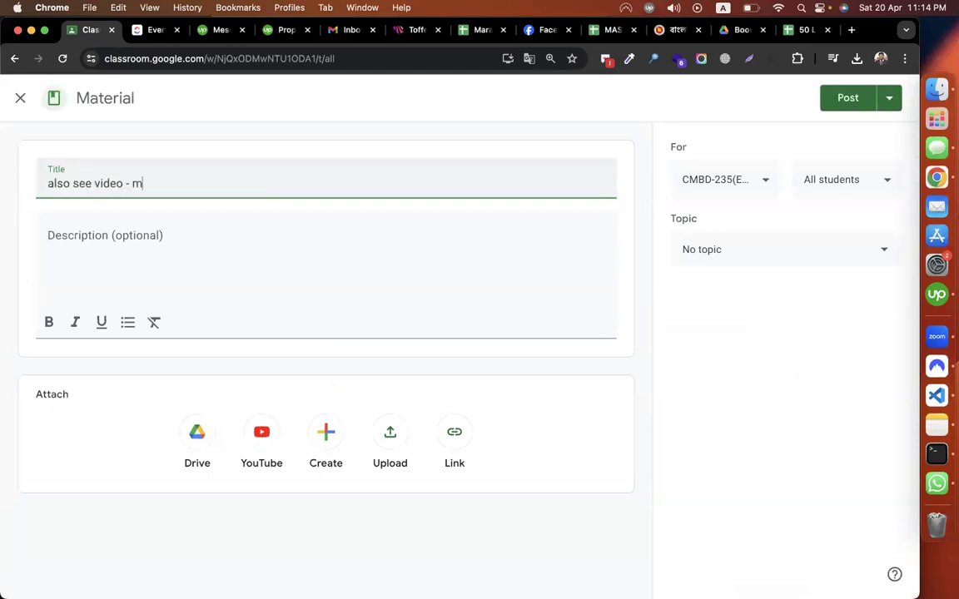
pyautogui.write('ailchimp')
pyautogui.click(99, 239)
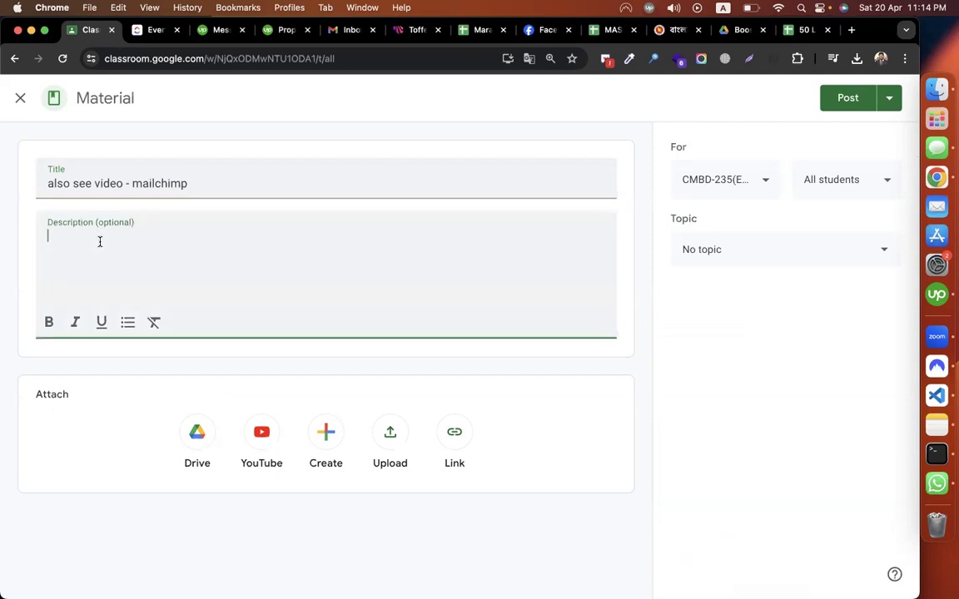
pyautogui.press('super+v')
pyautogui.click(250, 188)
# Step: Complete the title with 'for shopify' and select the Mailchimp For Shopify video's short link in YouTube Studio
pyautogui.write('for sh')
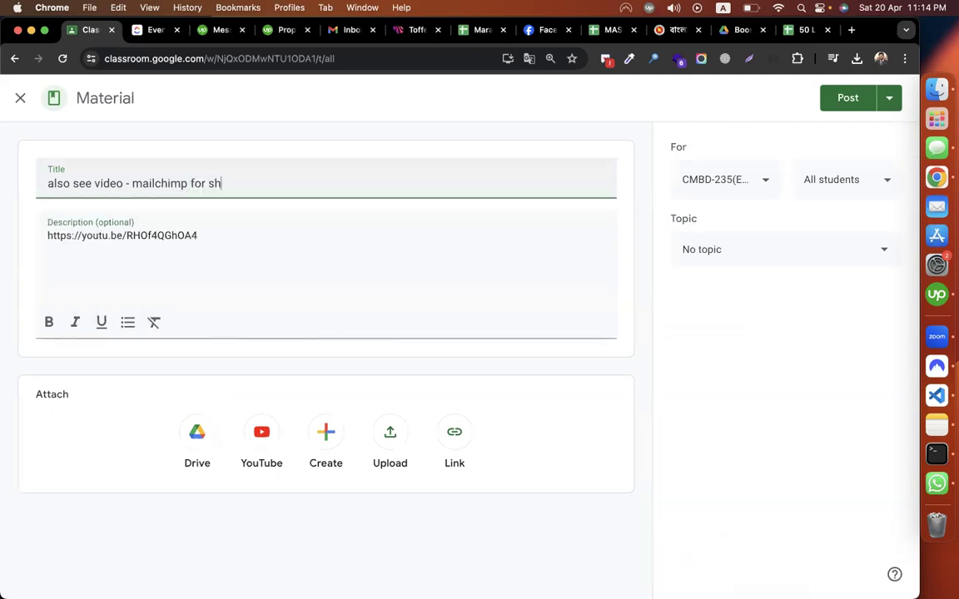
pyautogui.write('opify')
pyautogui.press('super+grave')
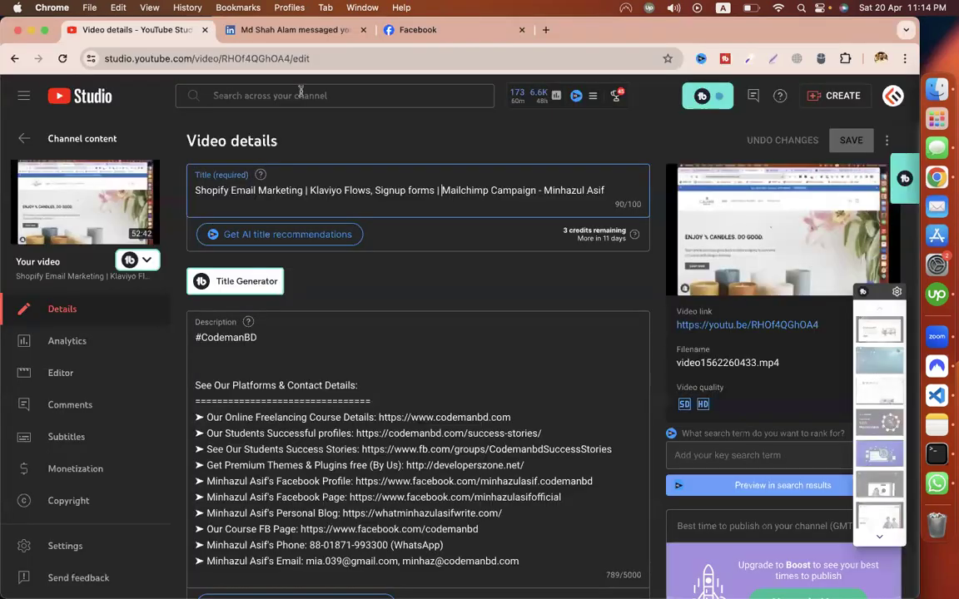
pyautogui.click(280, 95)
pyautogui.write('mailchim')
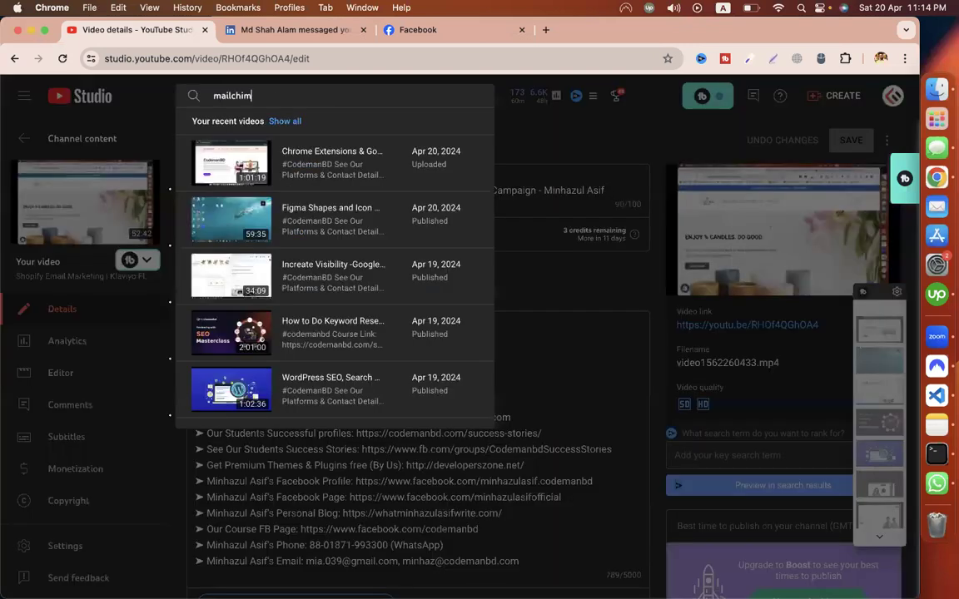
pyautogui.write('p for shopify')
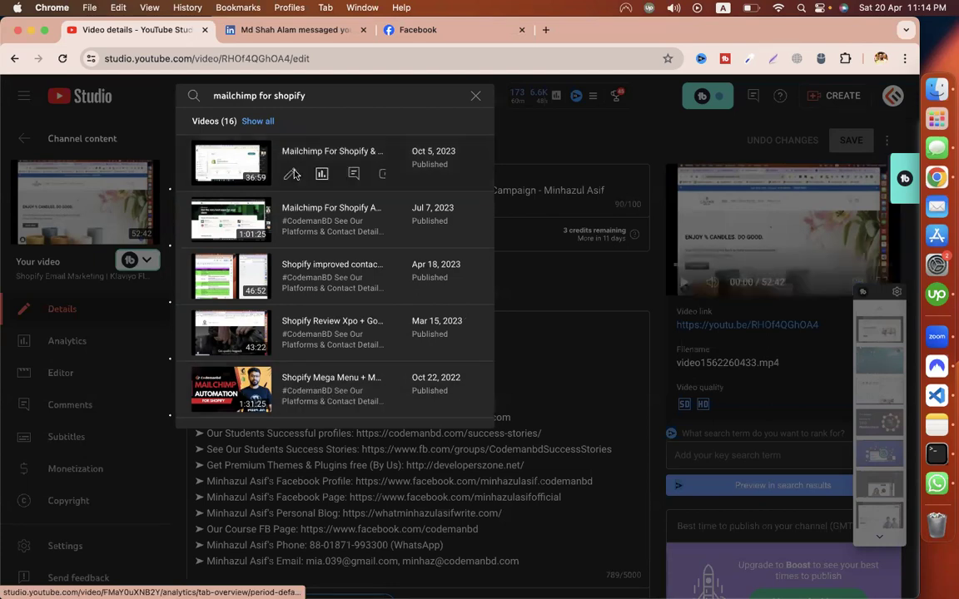
pyautogui.click(294, 174)
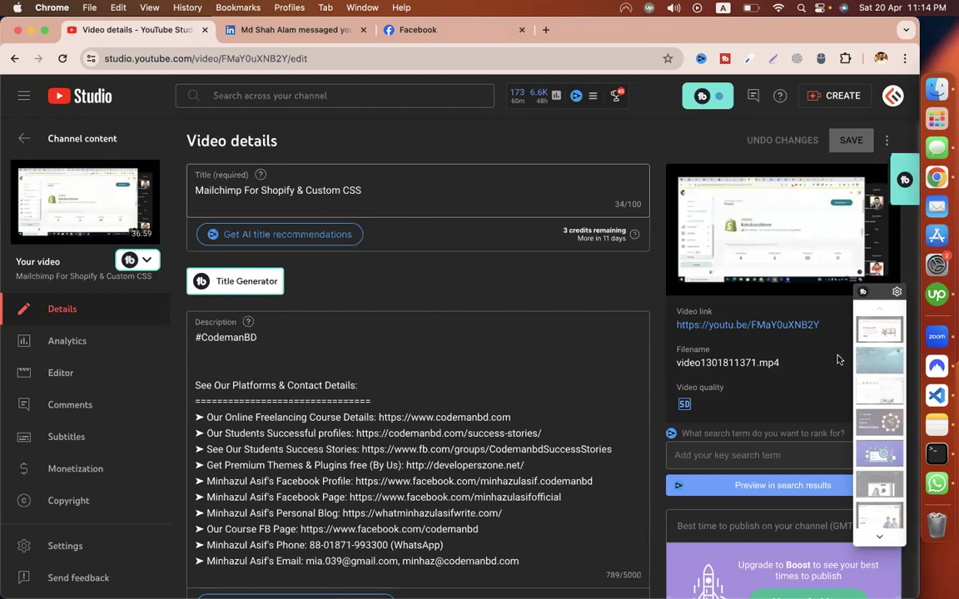
pyautogui.tripleClick(674, 330)
pyautogui.press('super+c')
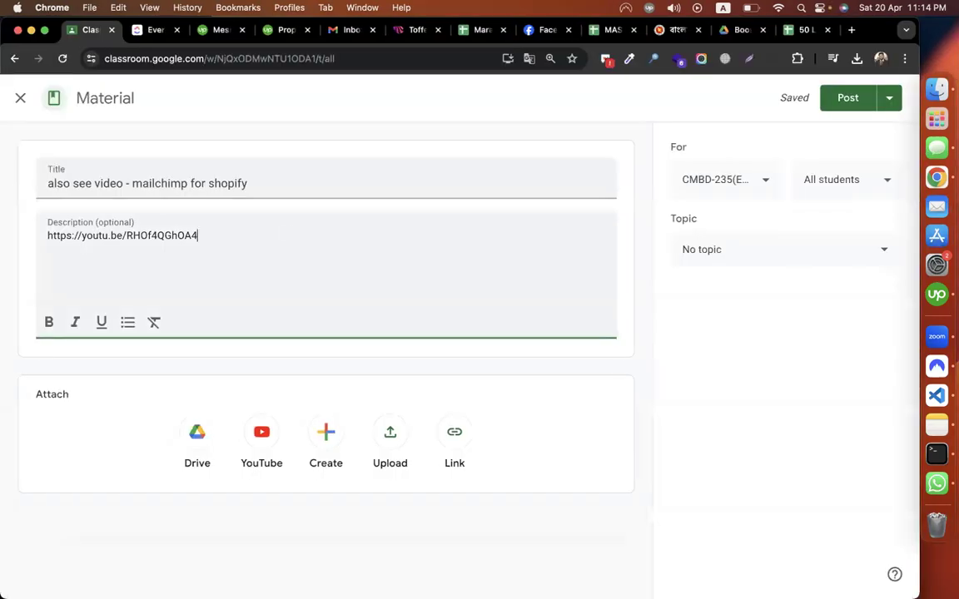
# Step: Add the second video link to the description, file the material under Episode-37, and post it
pyautogui.press('Return')
pyautogui.press('super+v')
pyautogui.click(740, 249)
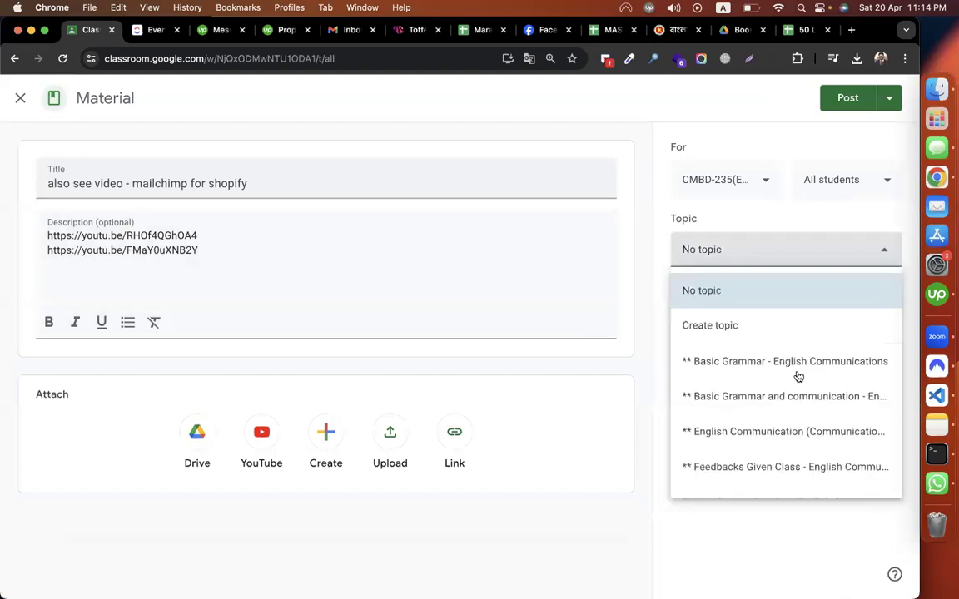
pyautogui.scroll(-10, 797, 376)
pyautogui.click(803, 471)
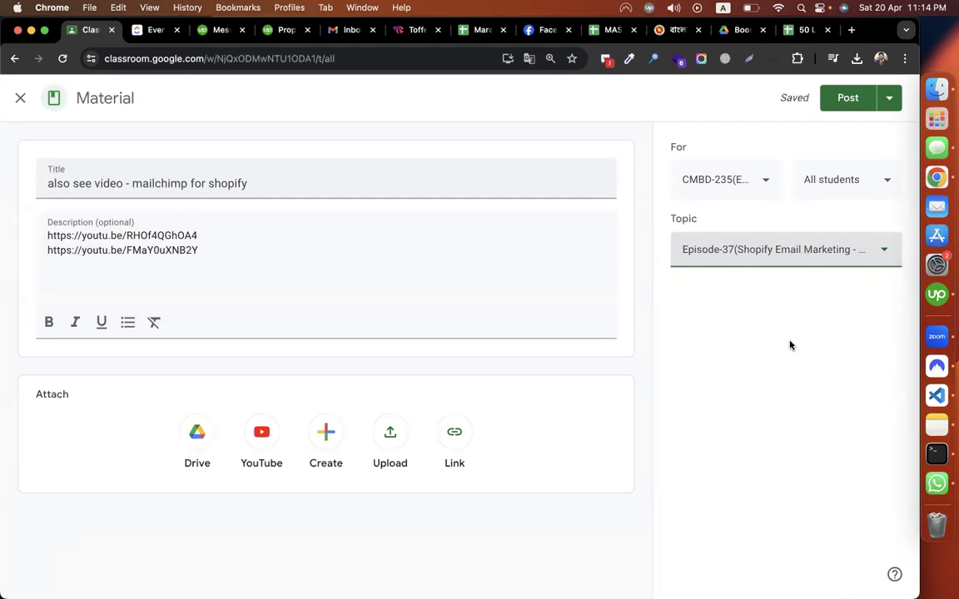
pyautogui.click(847, 104)
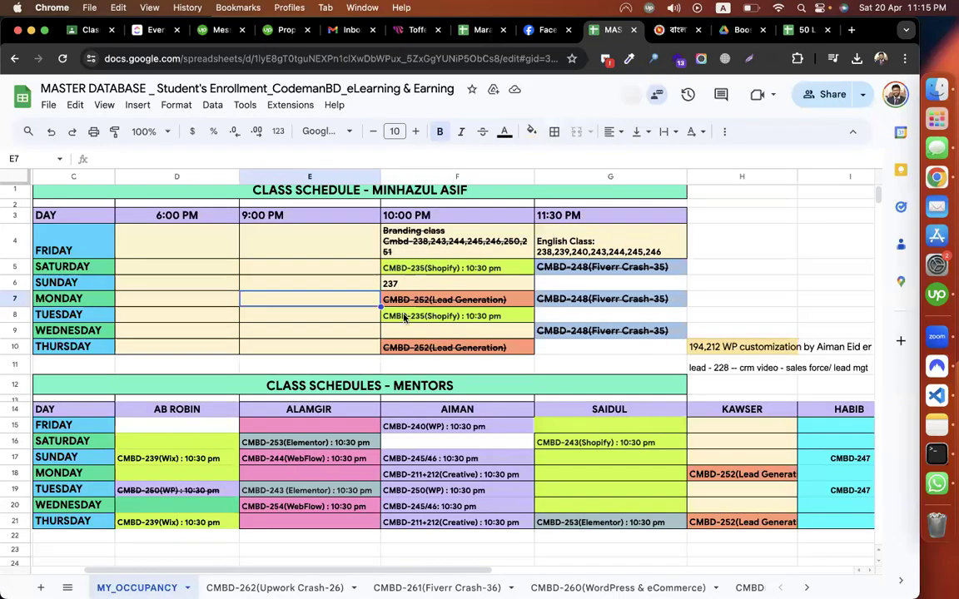
# Step: Check the Classwork list to confirm the material appears above 'assignment - klaviyo'
pyautogui.click(80, 29)
pyautogui.scroll(-8, 857, 233)
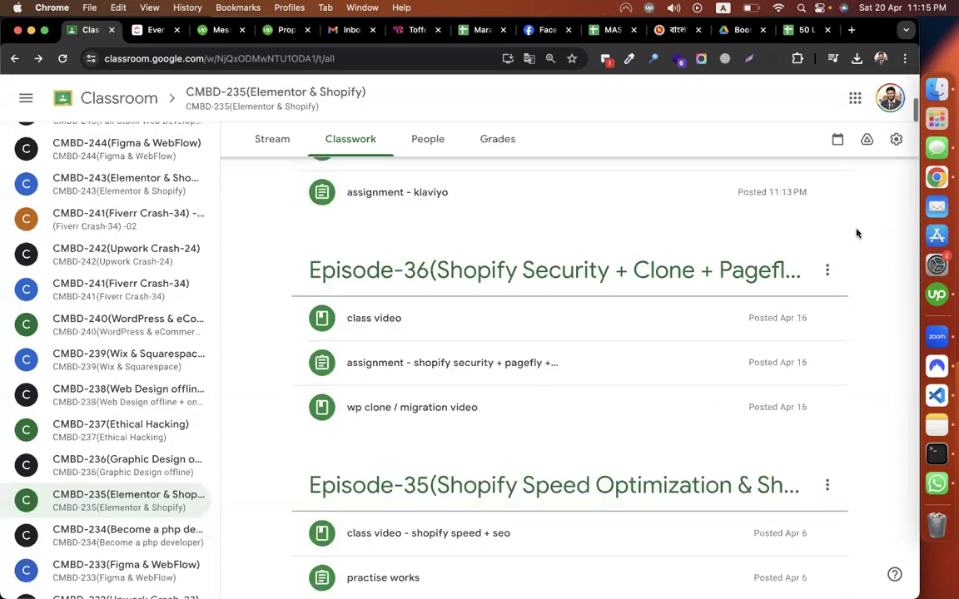
pyautogui.scroll(3, 857, 233)
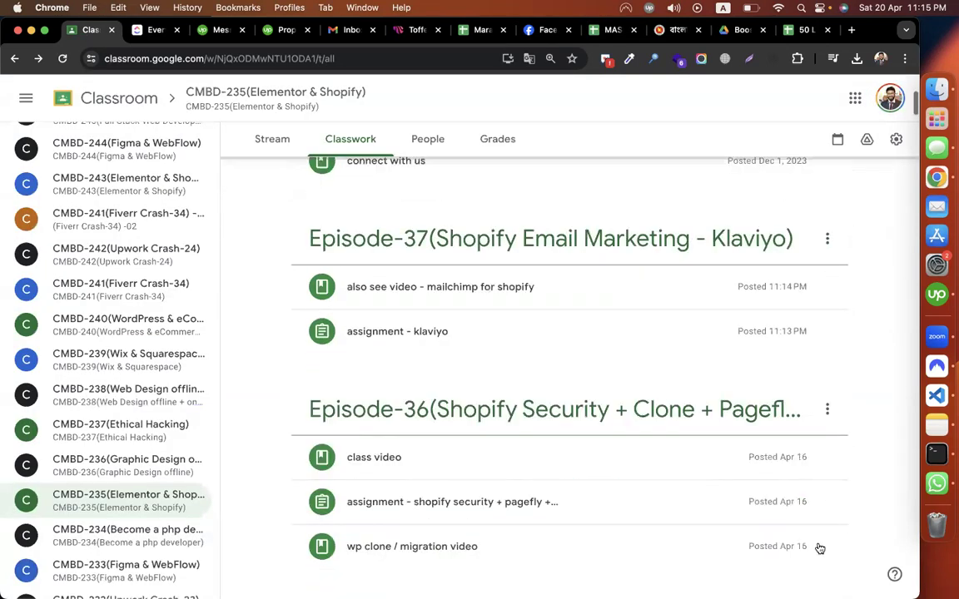